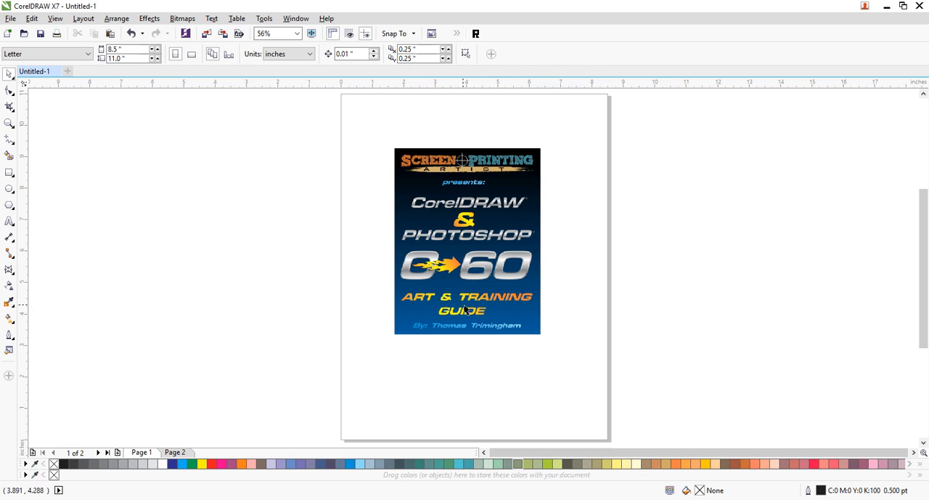
- Replace the page's cover image with text lines reading WHEN IN, Doubt, CHOKE EM, Out, BRAZILIAN JIU-JITSU and EST. 1925
click(510, 290)
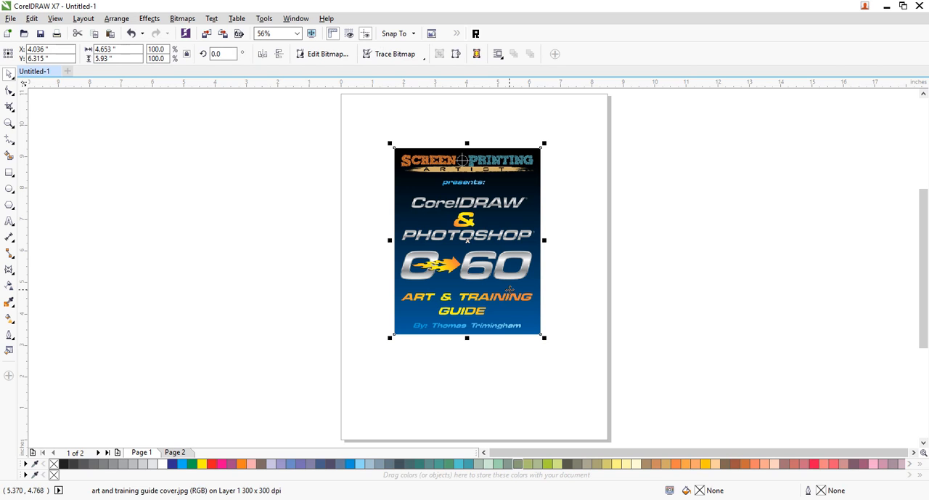
key(Delete)
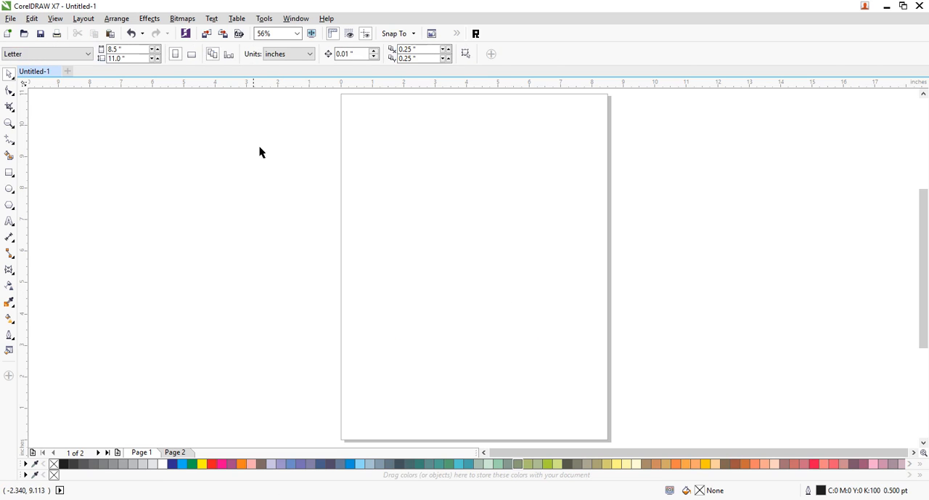
click(9, 221)
click(395, 146)
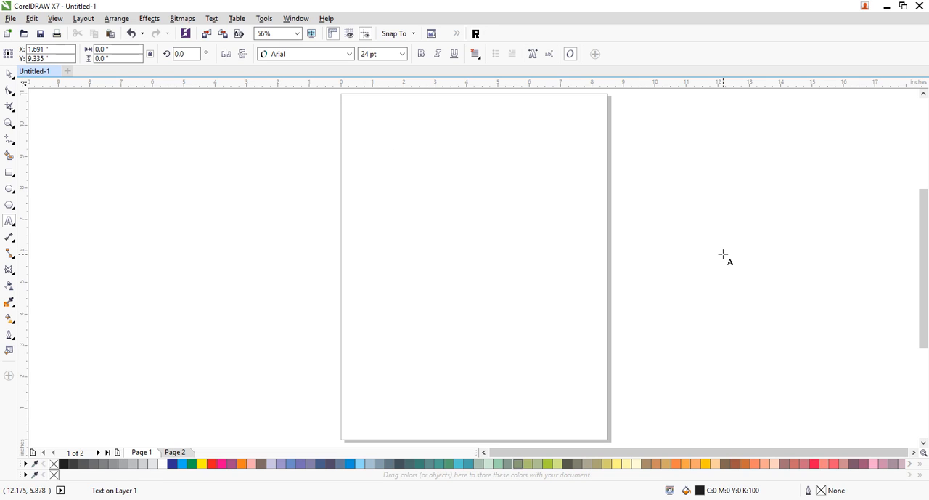
text(HEN IN)
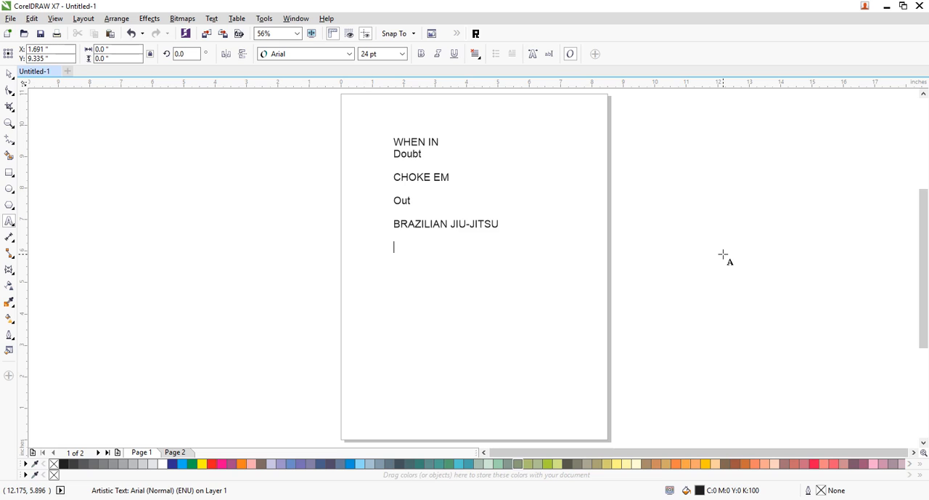
text(EST. 1925)
click(9, 74)
click(431, 267)
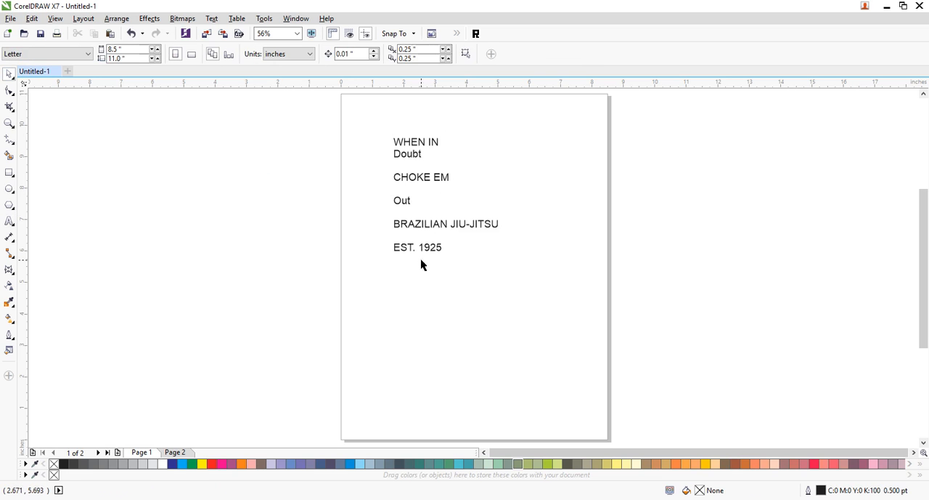
- Break the text block apart into separate lines and move every line except WHEN IN off the page to its right
drag(429, 254, 456, 290)
key(ctrl+k)
click(429, 317)
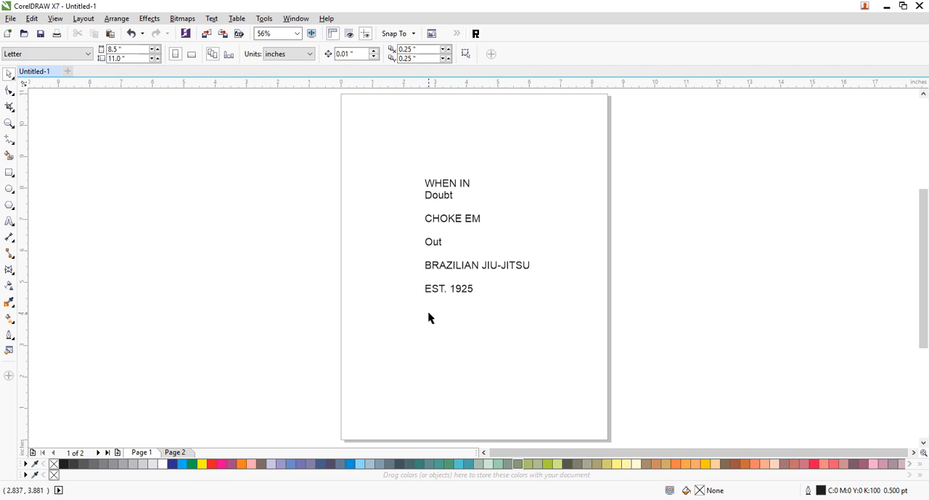
drag(408, 187, 562, 325)
drag(504, 267, 741, 252)
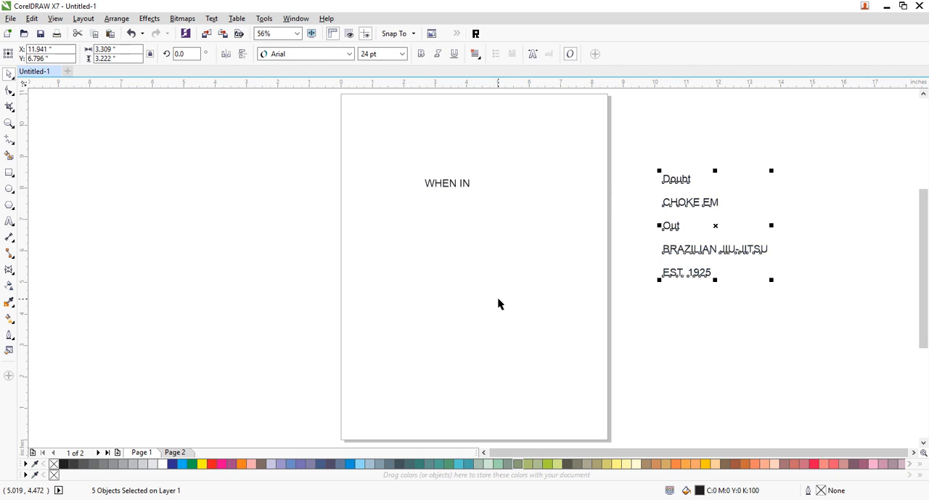
- Save the drawing to the Desktop in CDR format under the file name bjj1
key(ctrl+s)
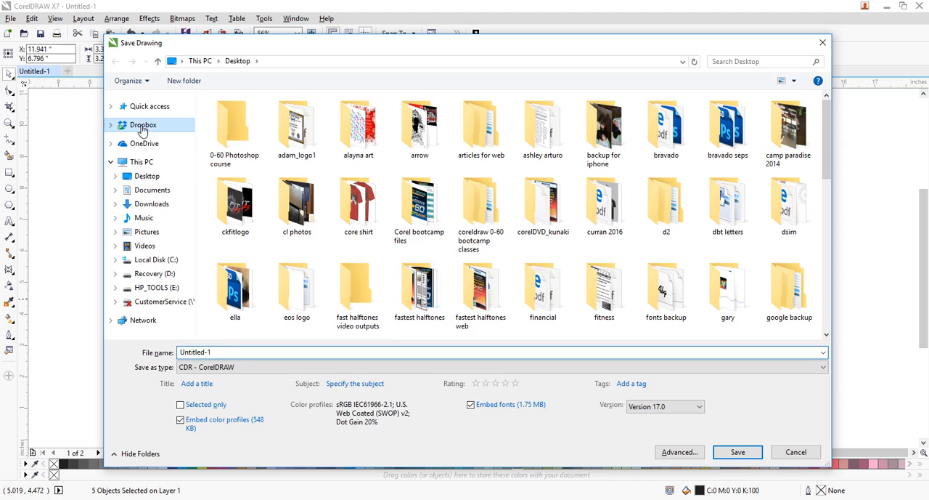
click(143, 125)
click(148, 176)
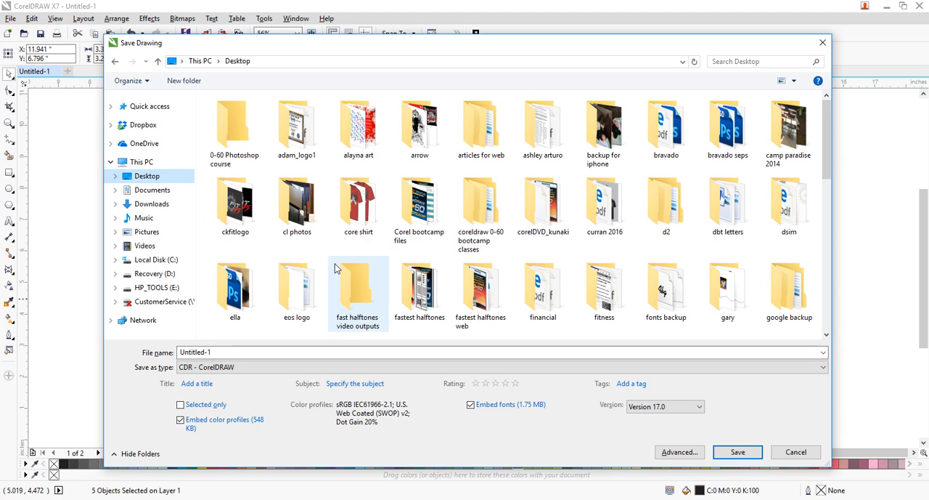
click(225, 352)
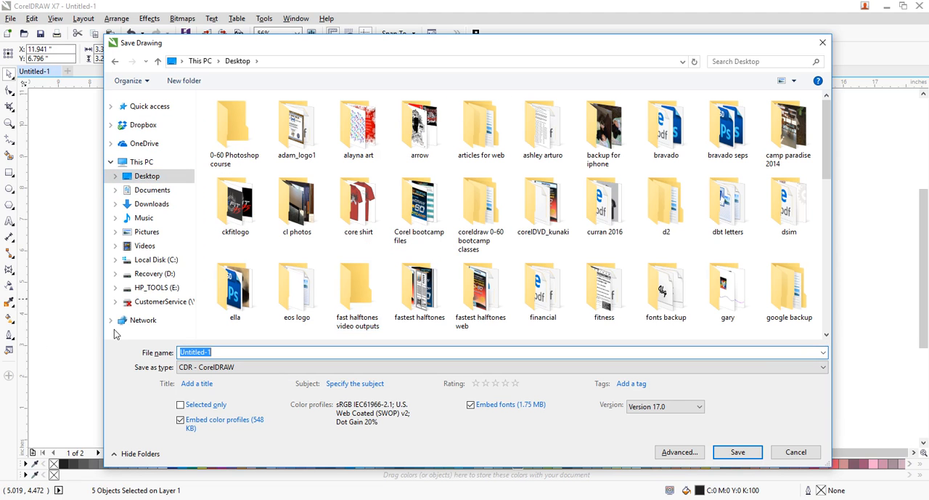
text(bjj1)
key(Return)
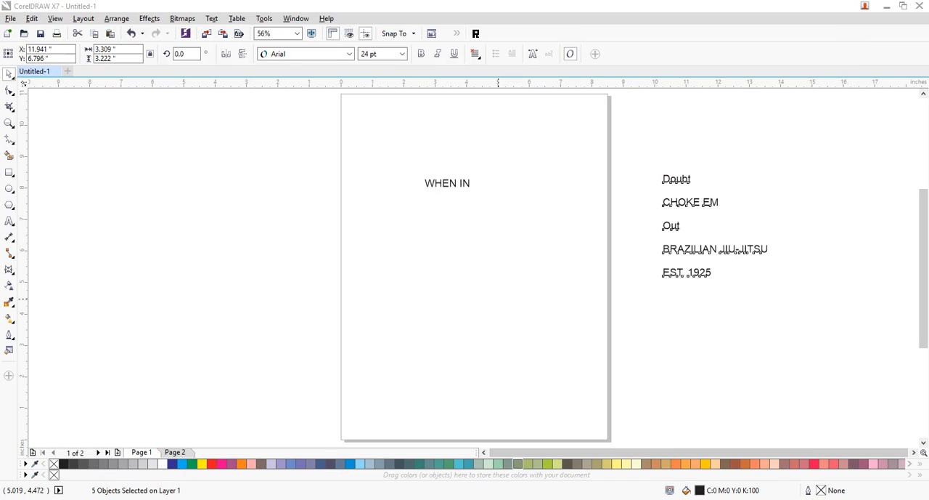
click(809, 355)
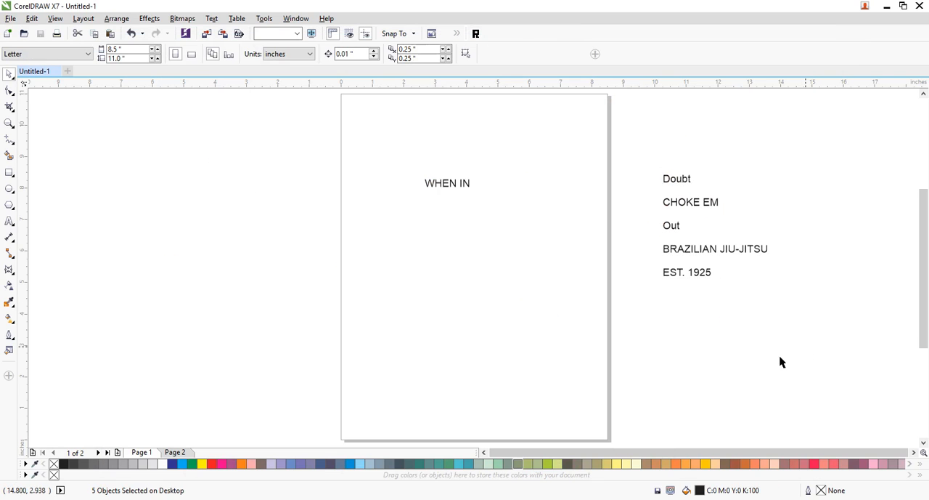
- Enlarge the WHEN IN text proportionally to about 40 pt
click(450, 190)
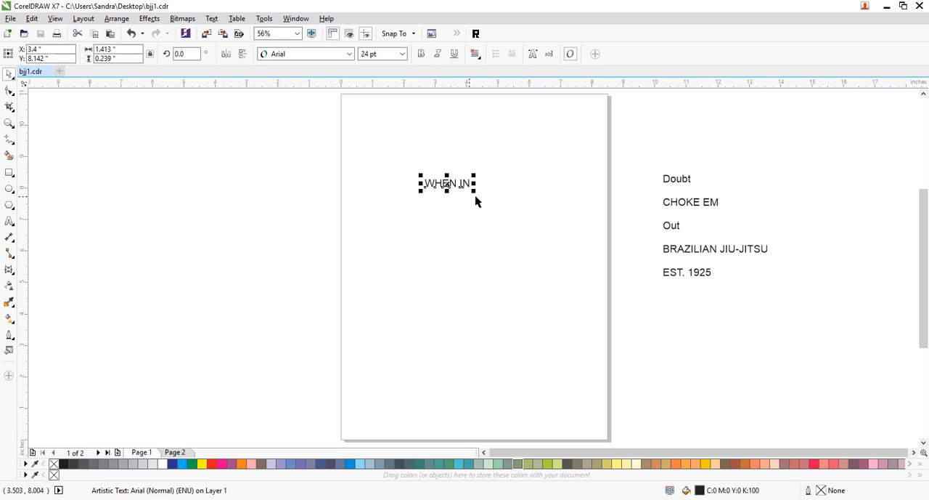
drag(478, 196, 504, 218)
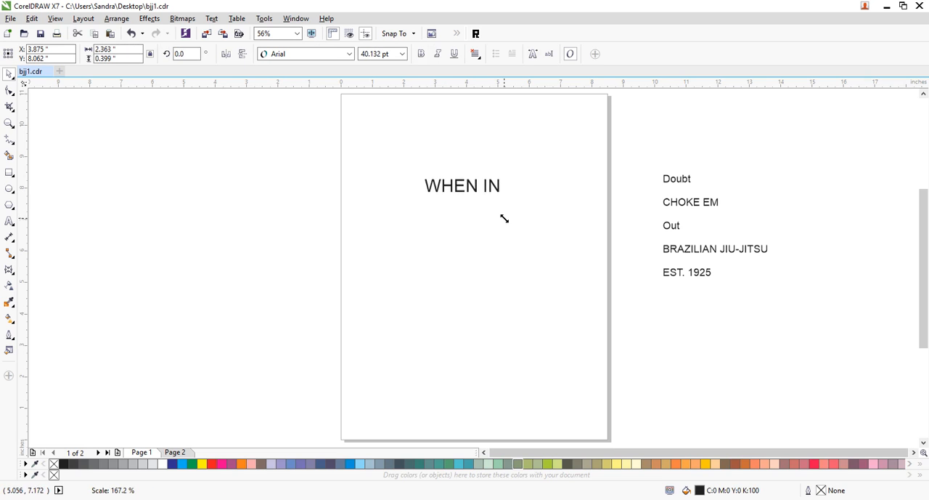
click(385, 280)
- Draw a rectangle about 3.5 by 1.15 inches above the WHEN IN text and convert it to curves
click(10, 173)
drag(375, 118, 486, 153)
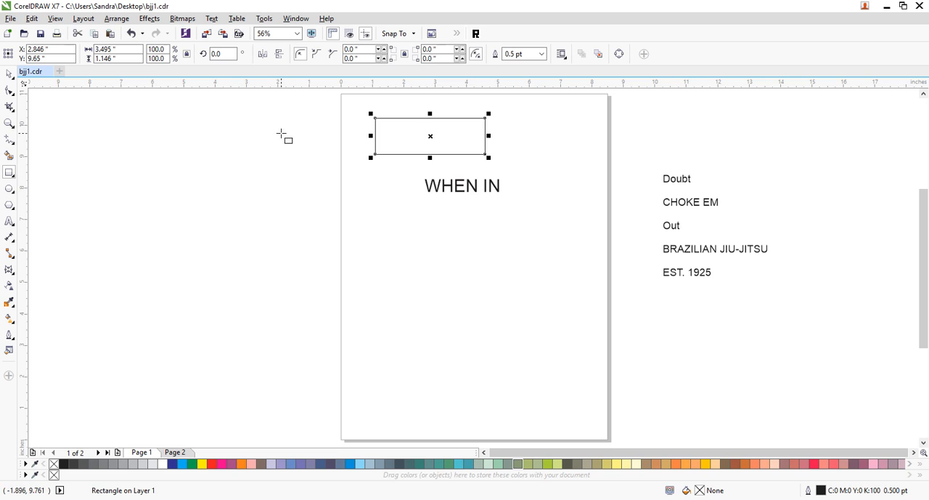
key(ctrl+q)
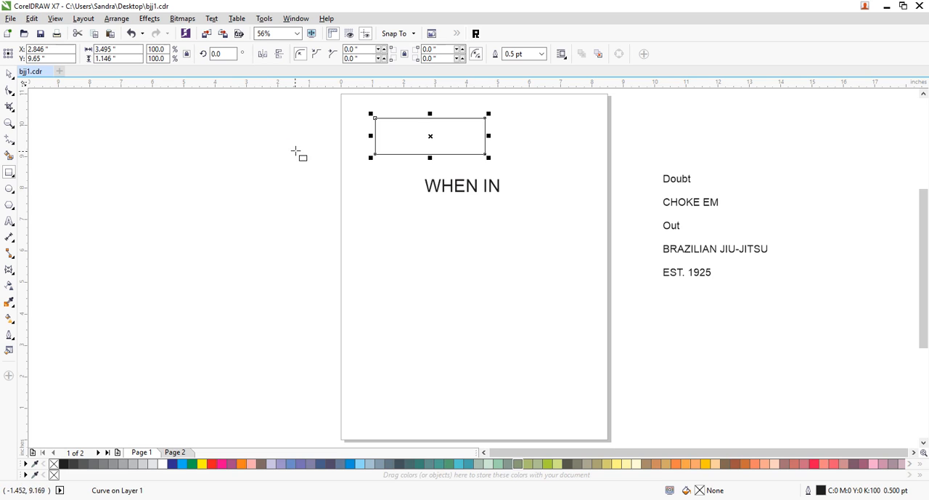
- Convert the rectangle's sides to curved segments and move its two left corners down and inward
click(9, 123)
drag(332, 108, 643, 251)
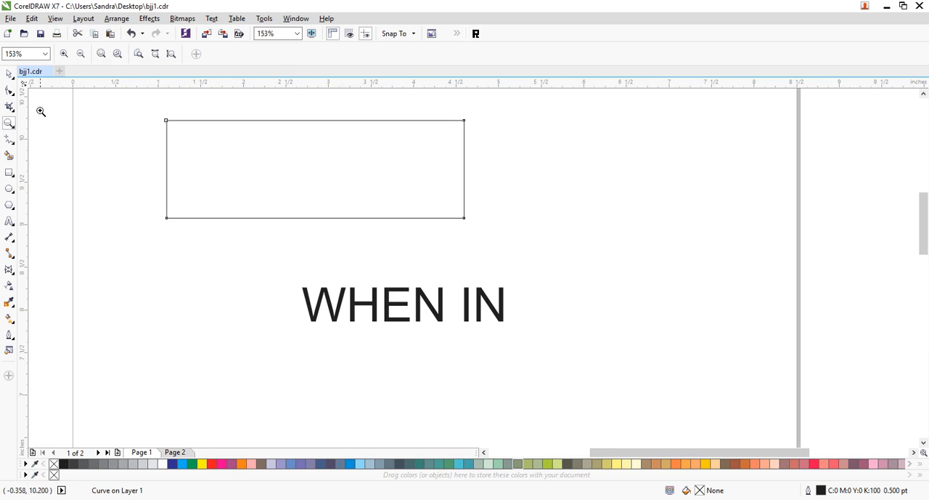
click(9, 90)
drag(141, 107, 539, 250)
click(116, 207)
drag(136, 109, 231, 243)
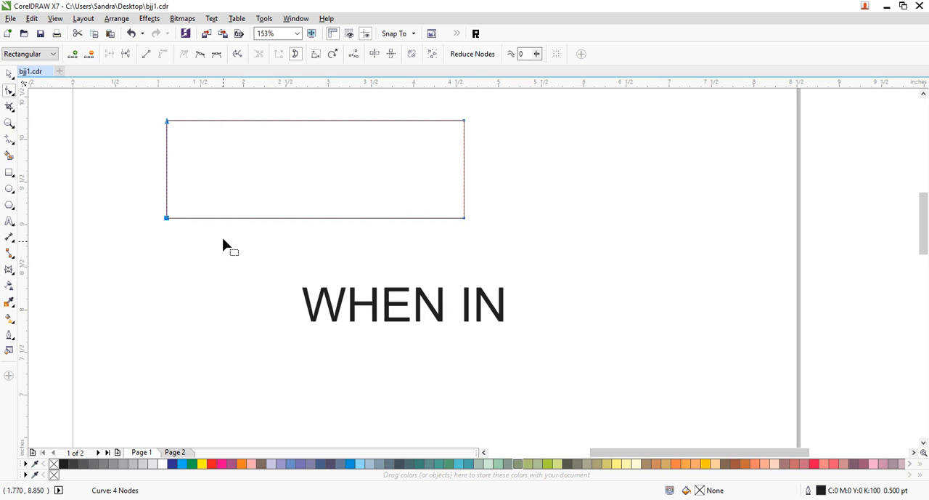
drag(167, 218, 208, 256)
drag(145, 125, 225, 295)
- Adjust the left corners' control handles so the shape's slanted left end runs straight
click(209, 257)
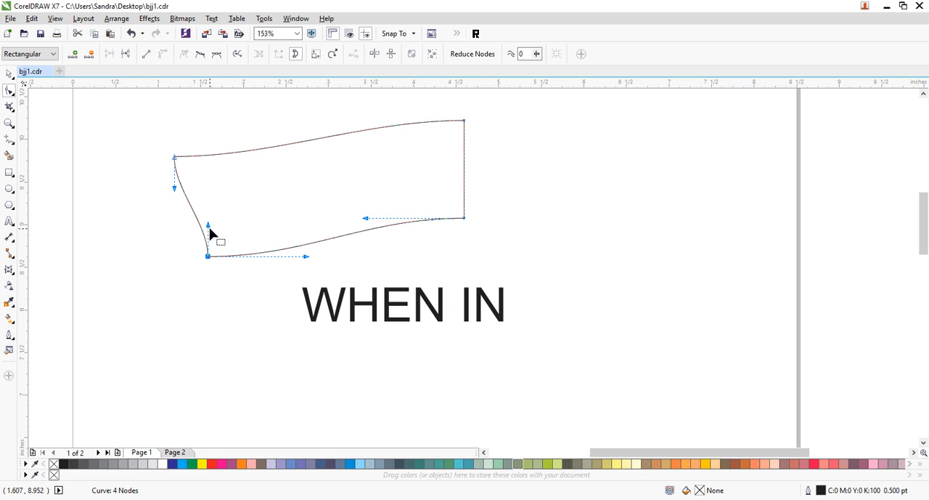
drag(208, 228, 197, 225)
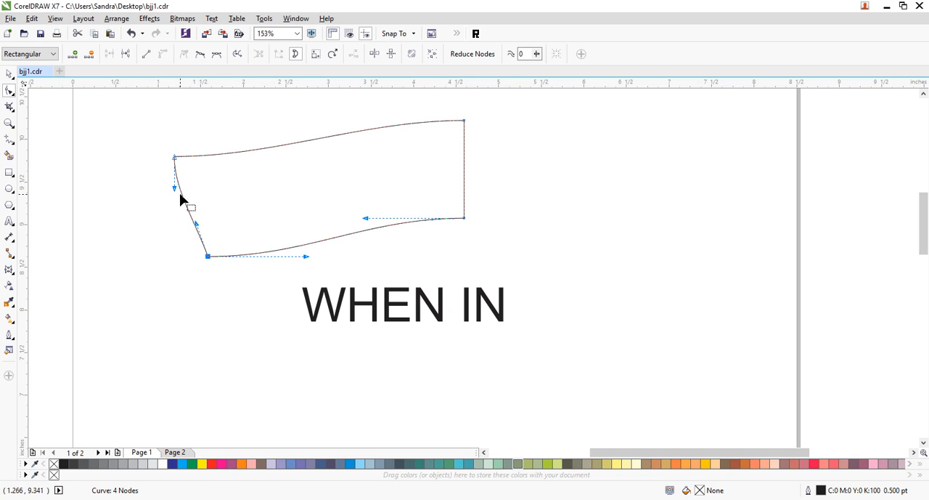
click(178, 187)
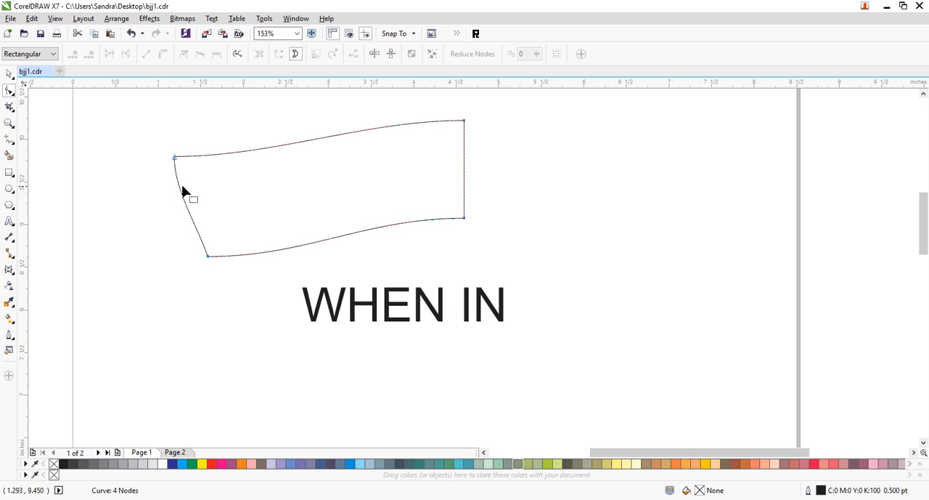
click(175, 158)
drag(175, 189, 185, 193)
- Bow the long upper and lower edges upward into an arc and raise the shape's right end
drag(272, 157, 192, 109)
click(209, 257)
drag(305, 259, 242, 208)
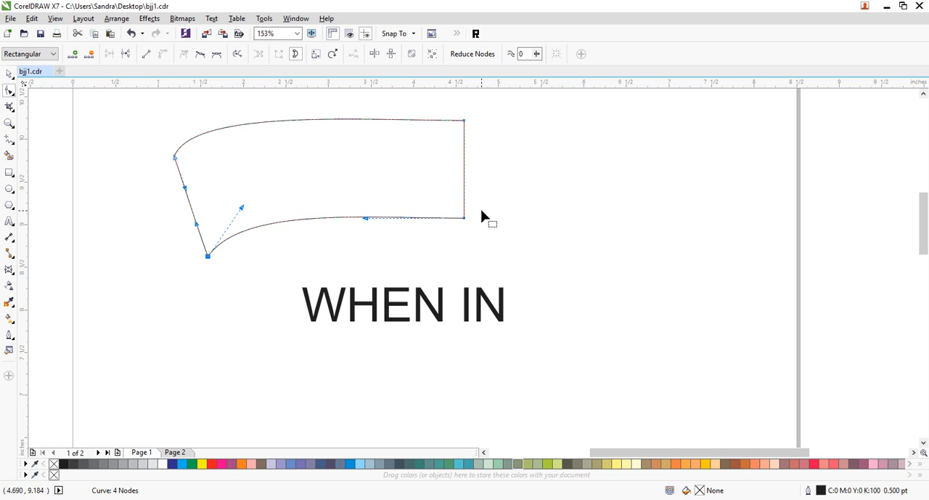
drag(464, 120, 464, 181)
click(924, 94)
click(923, 94)
click(924, 94)
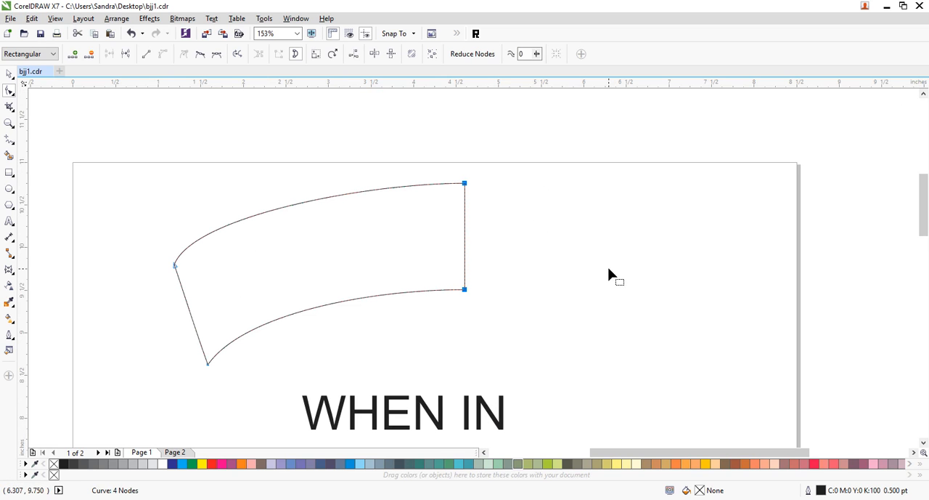
click(380, 330)
- Shift the shape's lower left corner slightly inward and realign the handles to keep the left end straight
click(208, 365)
drag(209, 365, 217, 363)
drag(207, 333, 201, 332)
click(185, 298)
drag(186, 302, 193, 305)
- Steepen the curve handles at both left corners so the upper and lower edges begin with a rounder bend
click(217, 362)
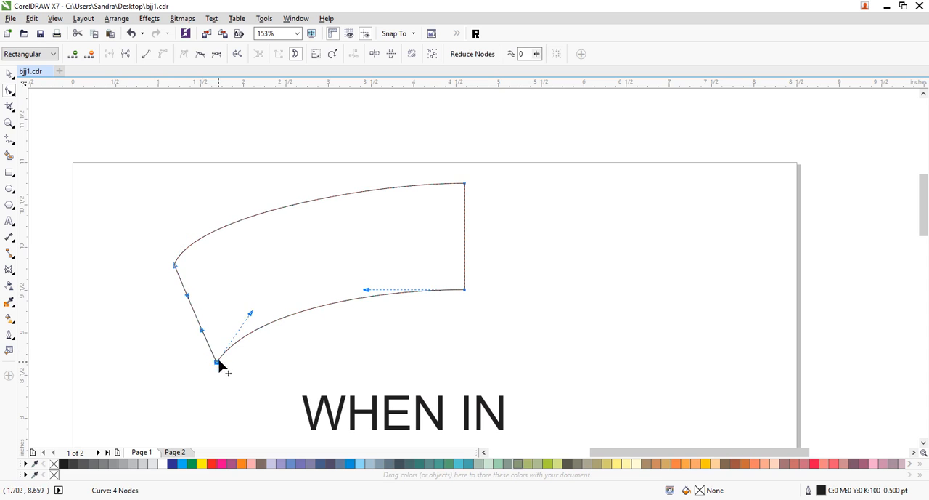
drag(251, 312, 219, 316)
click(174, 266)
click(174, 266)
drag(194, 218, 170, 221)
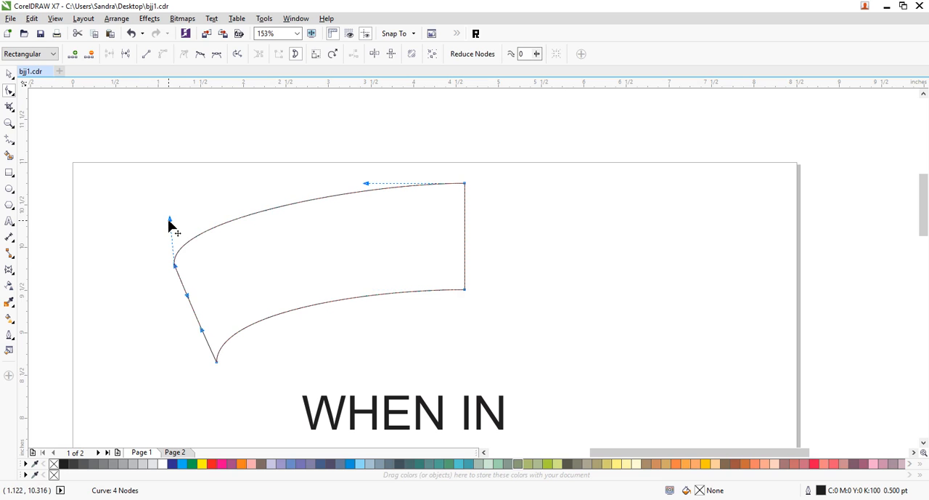
drag(169, 220, 172, 218)
click(568, 269)
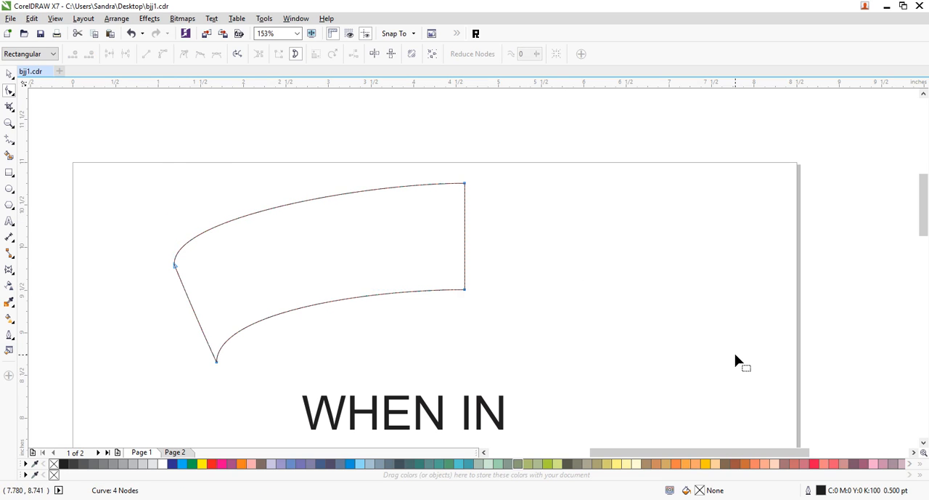
- Draw a thin closed wedge about 0.42 by 0.44 inches inside the arched shape's left end with the Freehand tool
click(9, 139)
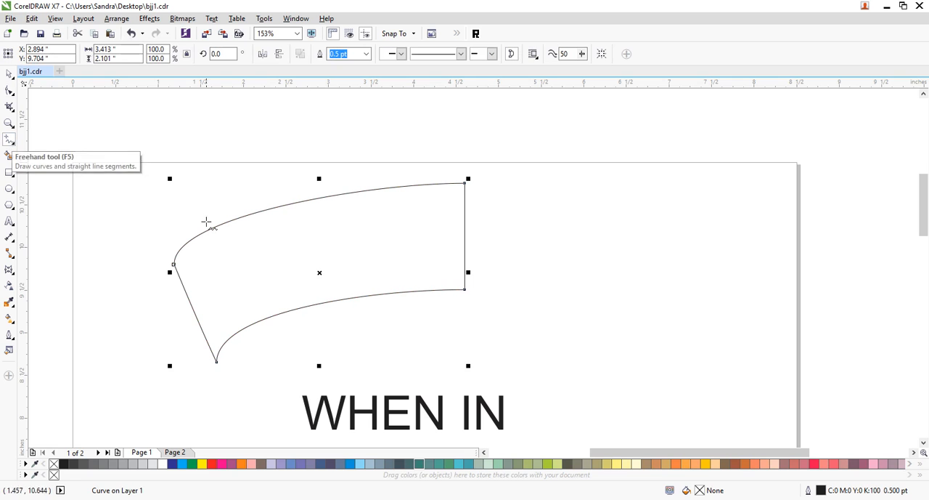
click(178, 270)
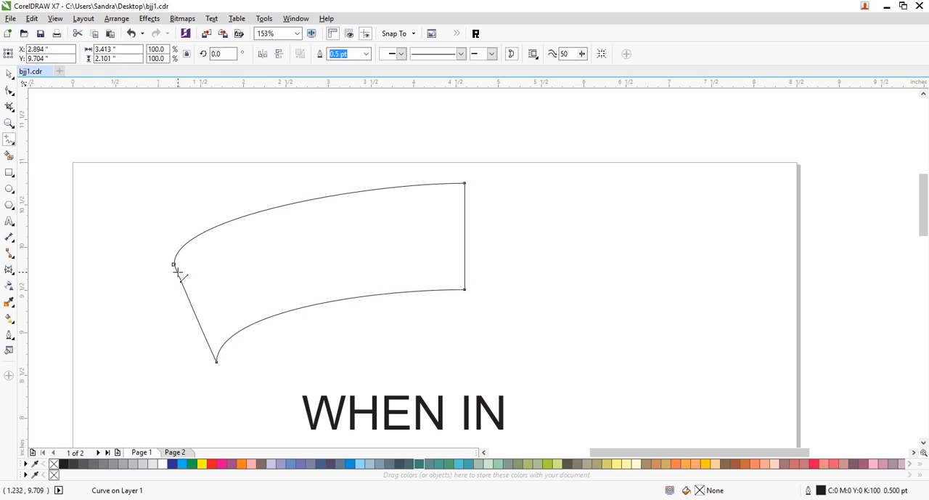
click(215, 240)
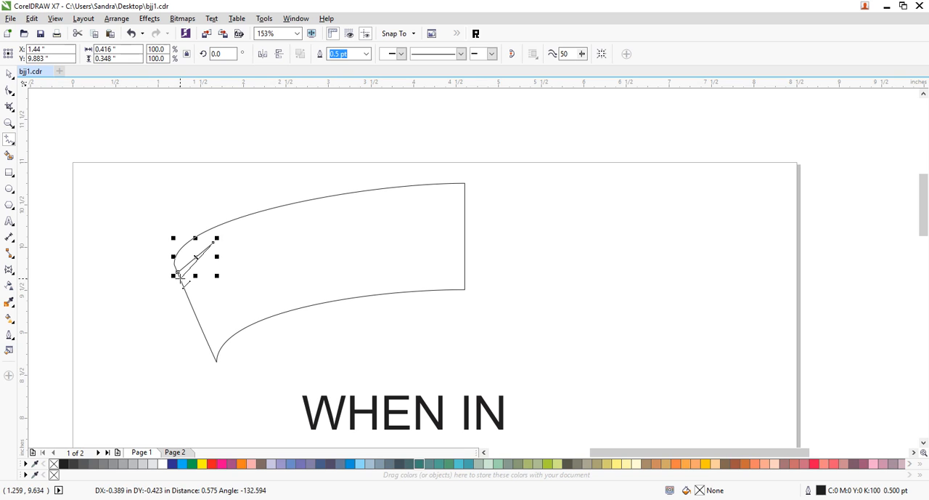
click(181, 281)
click(181, 281)
click(178, 273)
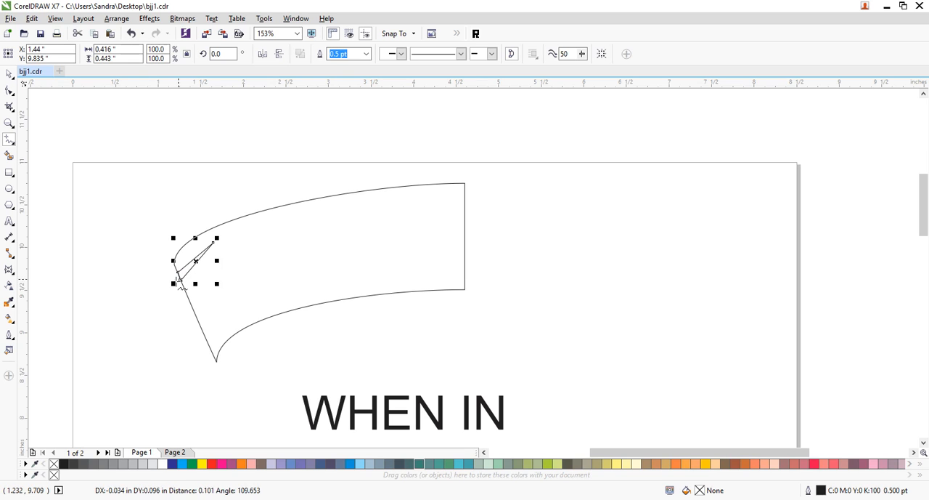
- Bend the wedge's two long sides into curves that follow the arched shape's upper edge
click(9, 90)
click(166, 239)
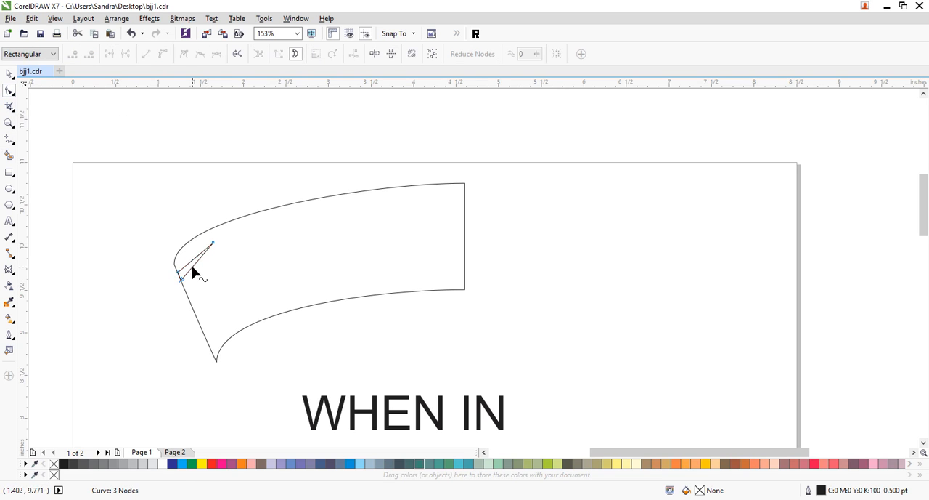
drag(192, 267, 212, 242)
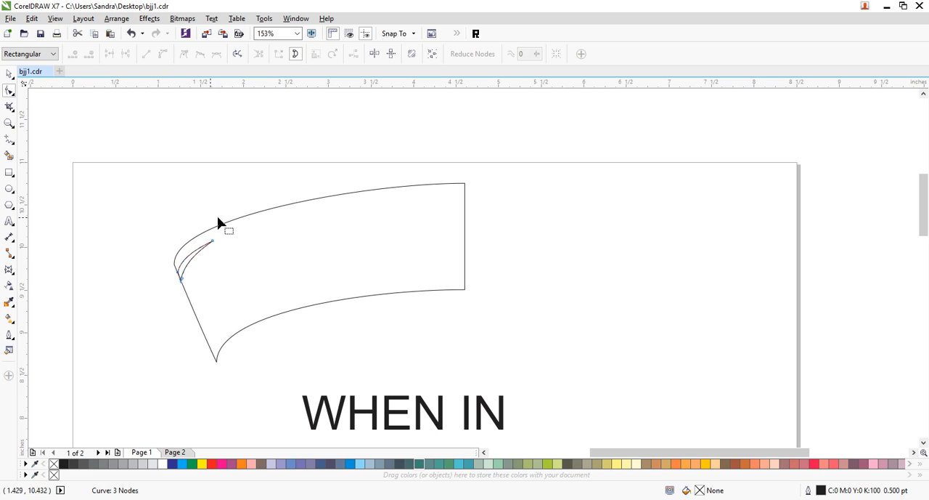
- Place a copy of the curved wedge about 0.05 inches right and 0.11 inches below the original, along the slanted left end
click(9, 123)
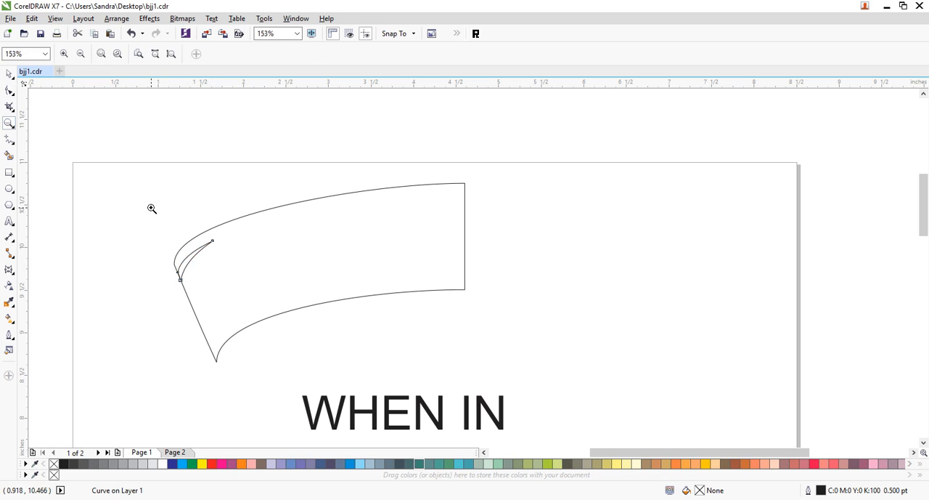
drag(148, 203, 345, 374)
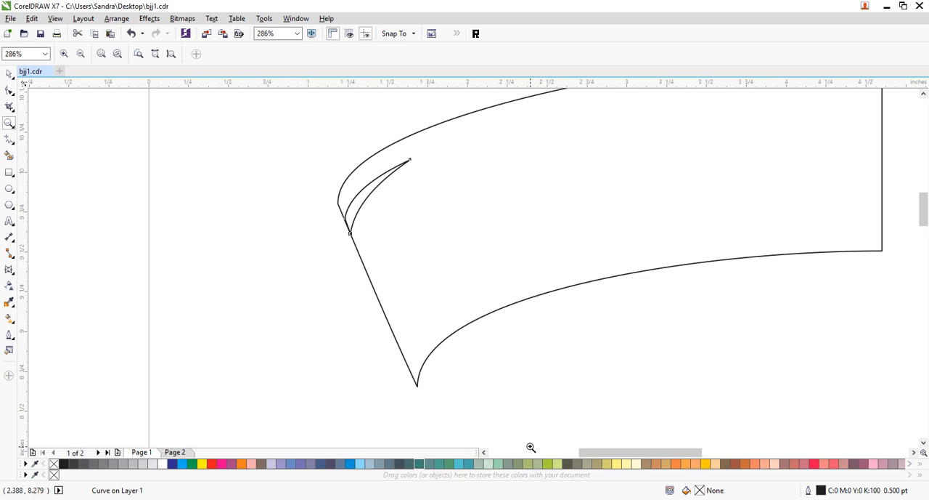
click(9, 74)
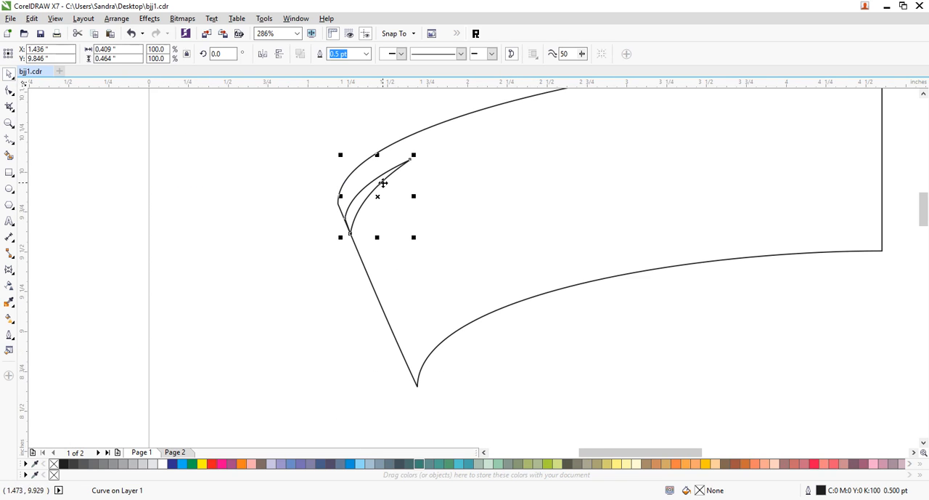
drag(385, 181, 391, 203)
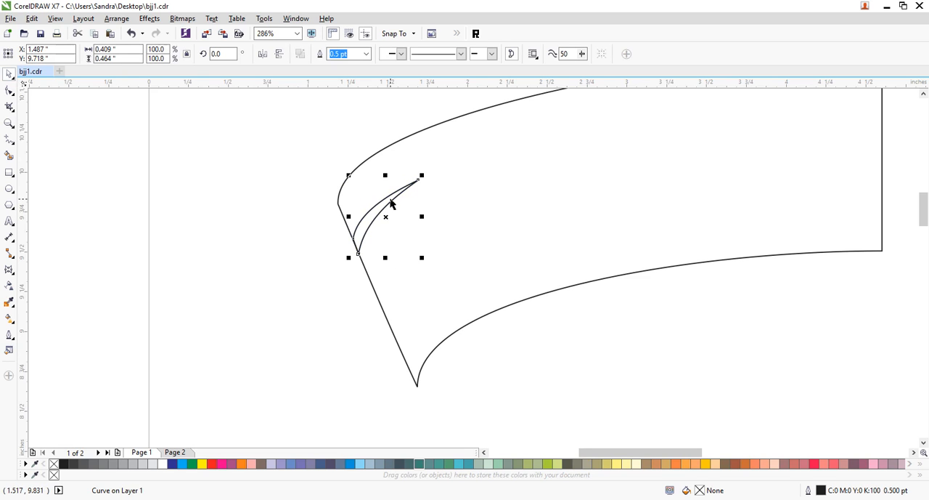
key(ctrl+z)
drag(386, 179, 393, 196)
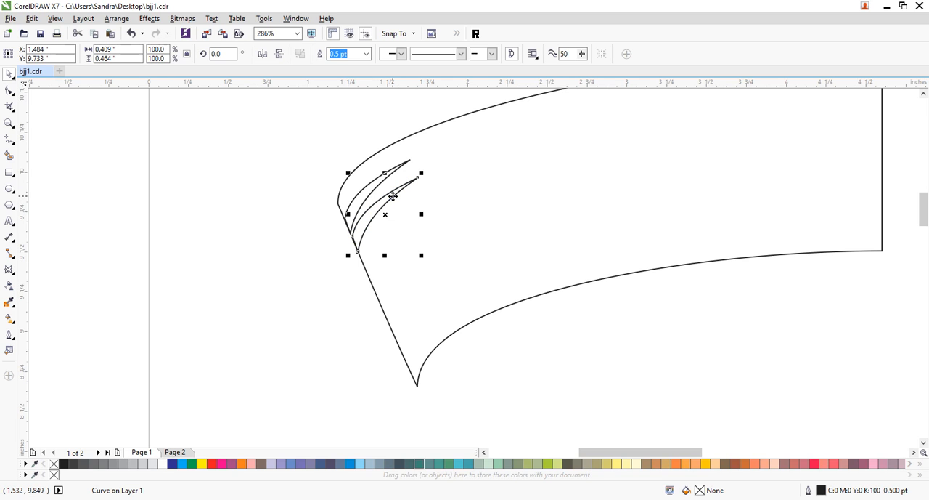
- Repeat the offset duplication until nine evenly spaced wedges run down the slanted left end
key(ctrl+r)
key(ctrl+r)
key(ctrl+r)
key(ctrl+r)
key(ctrl+r)
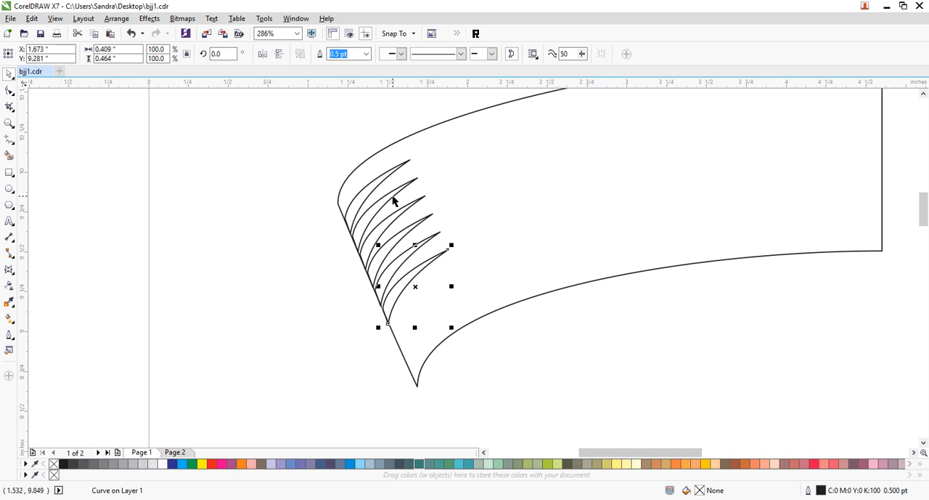
key(ctrl+r)
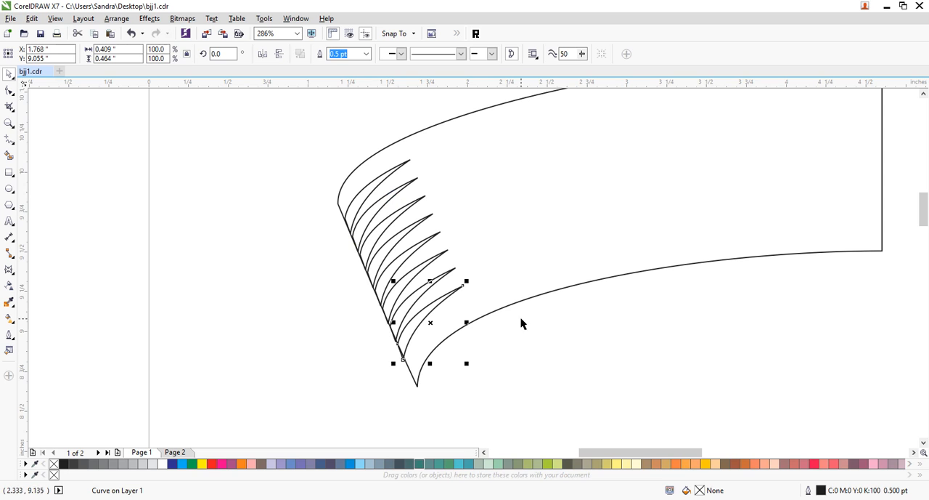
key(ctrl+r)
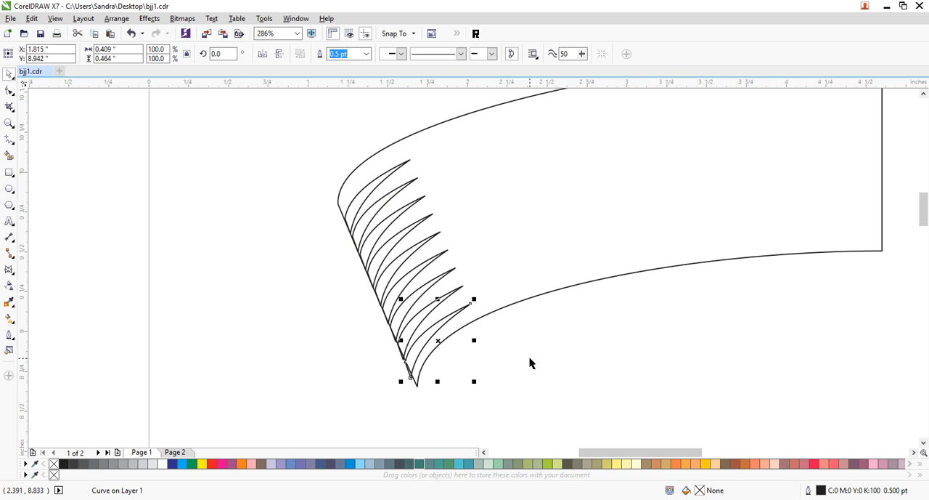
- Move all nine wedges slightly up and left, and skew them a little to line up with the slanted edge
drag(541, 437, 291, 133)
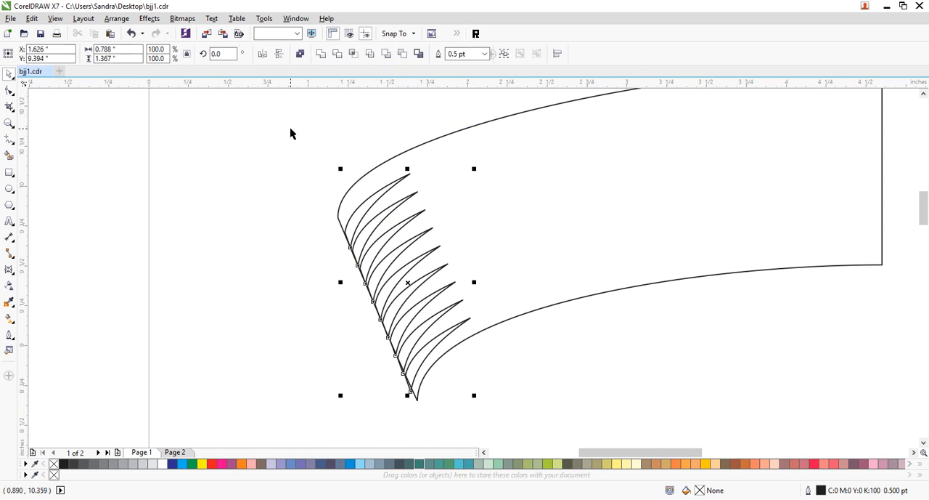
drag(403, 179, 401, 174)
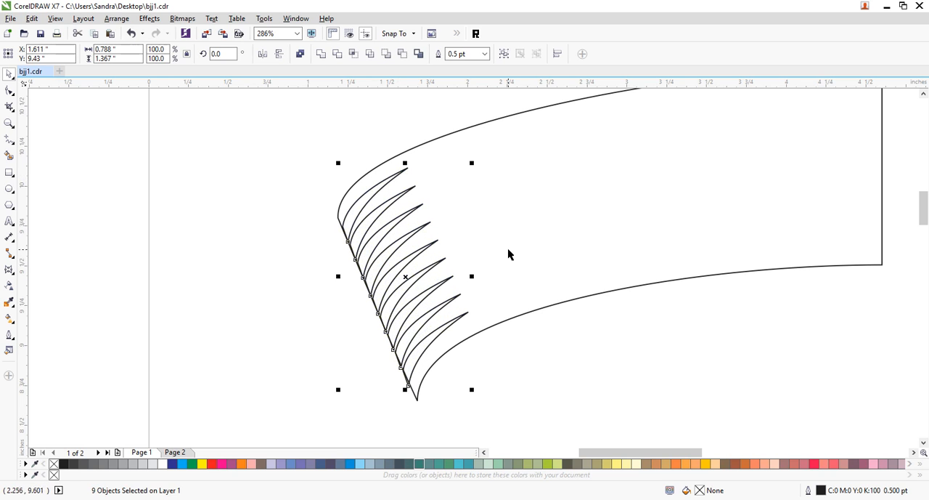
click(411, 376)
drag(406, 390, 405, 390)
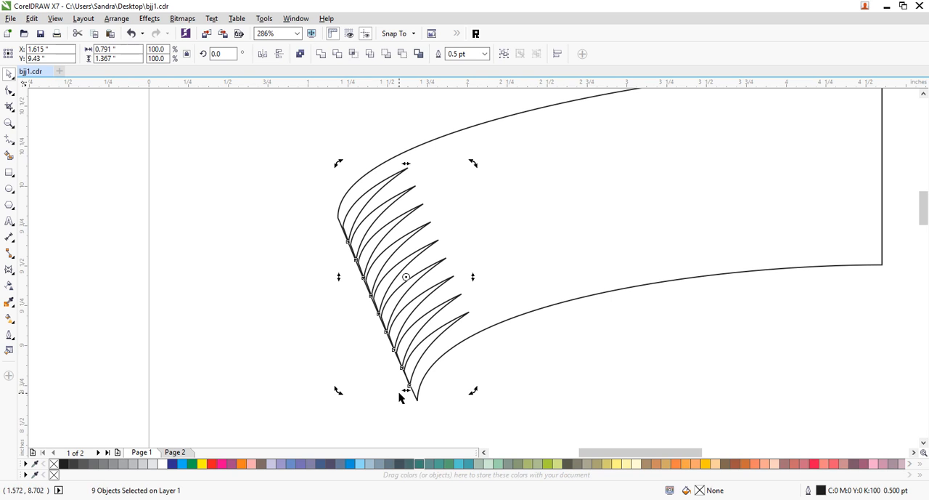
- Combine the nine wedges into one curve and fill it with black
click(400, 397)
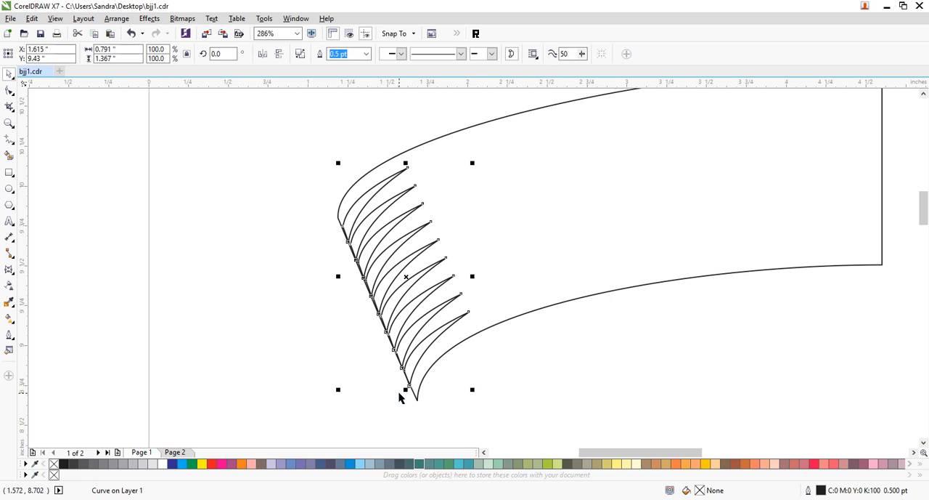
click(64, 464)
click(221, 210)
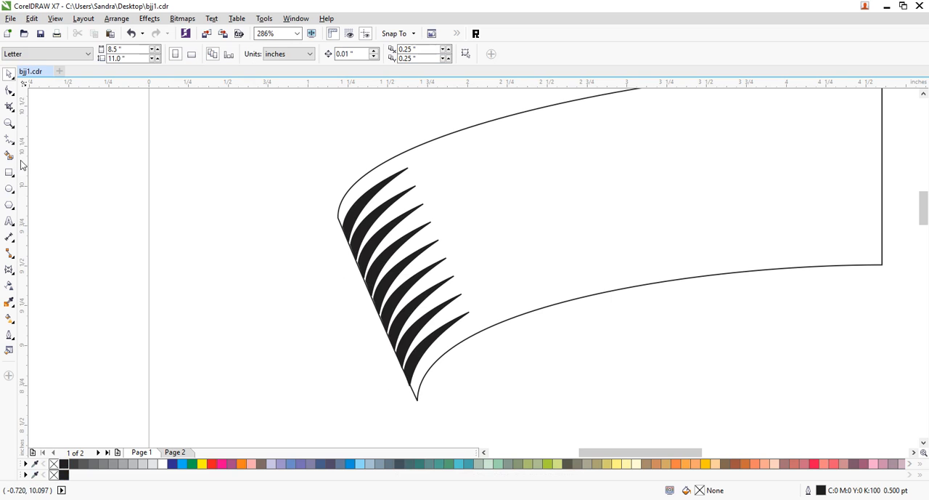
- Set the arched shape's outline width to 3 pt
click(10, 127)
right_click(257, 191)
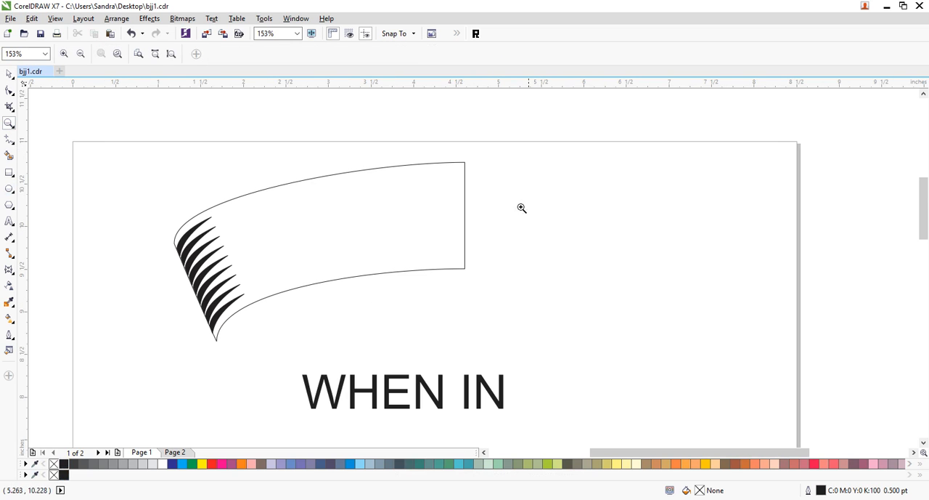
click(10, 73)
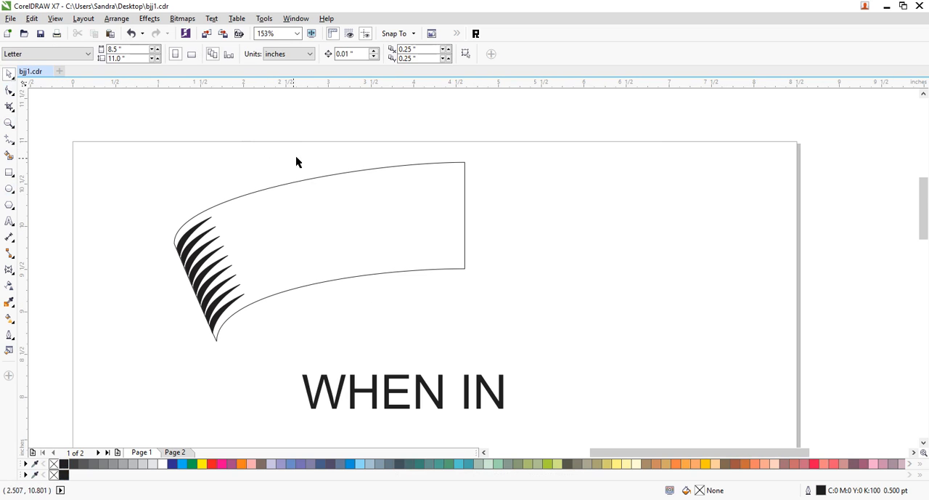
click(334, 175)
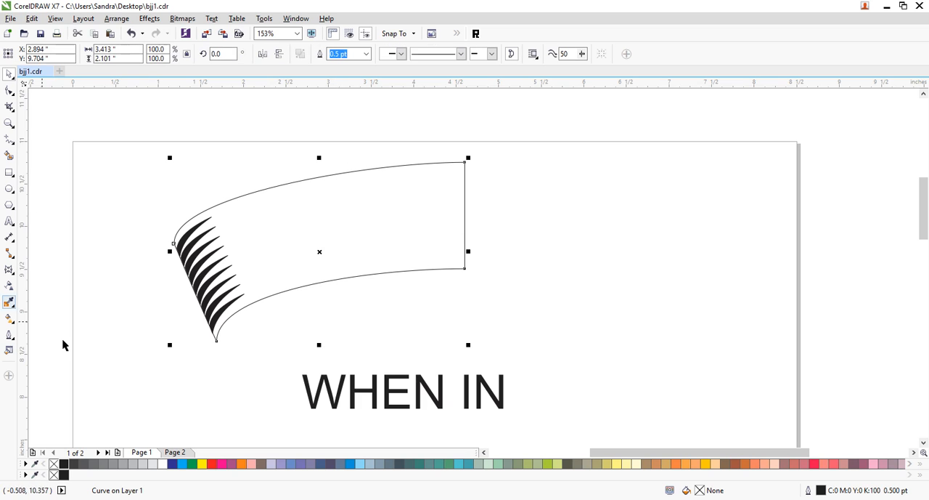
click(10, 335)
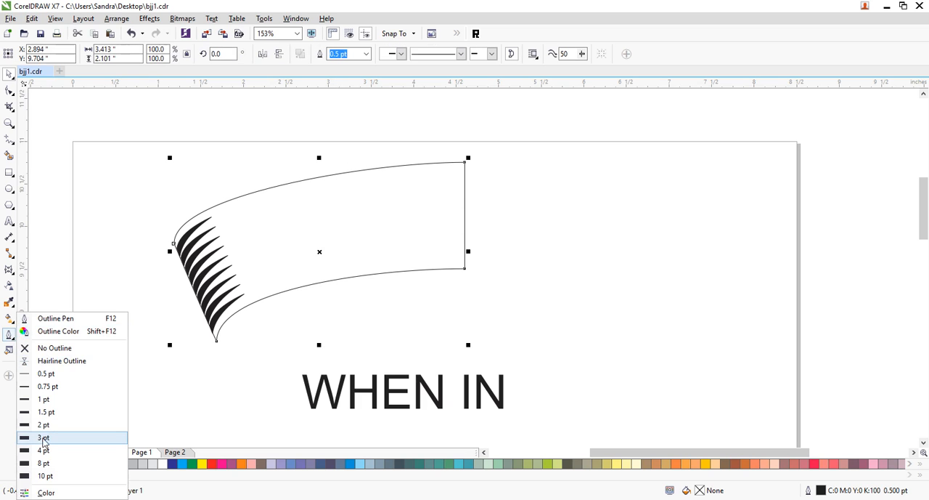
click(42, 440)
click(573, 319)
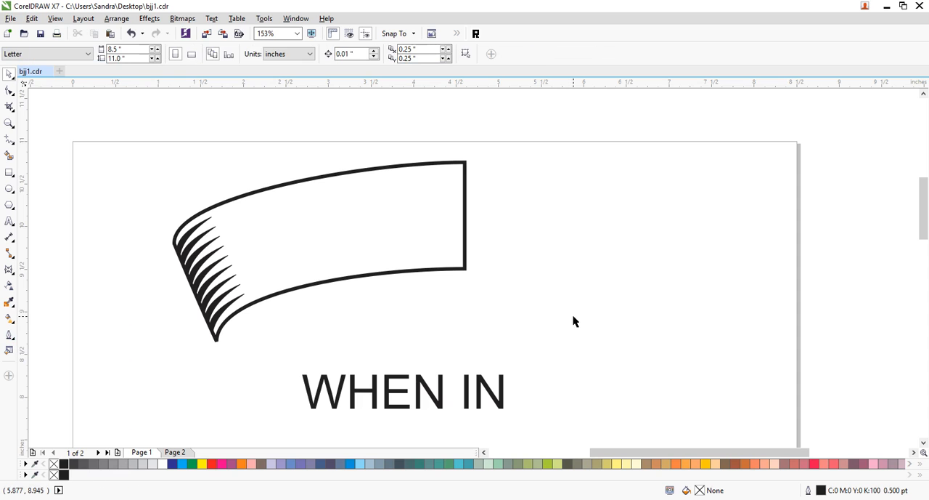
- Enlarge the black wedge lines to about 104.2% and nudge them down to fit inside the thick outline
click(422, 271)
click(374, 310)
click(223, 314)
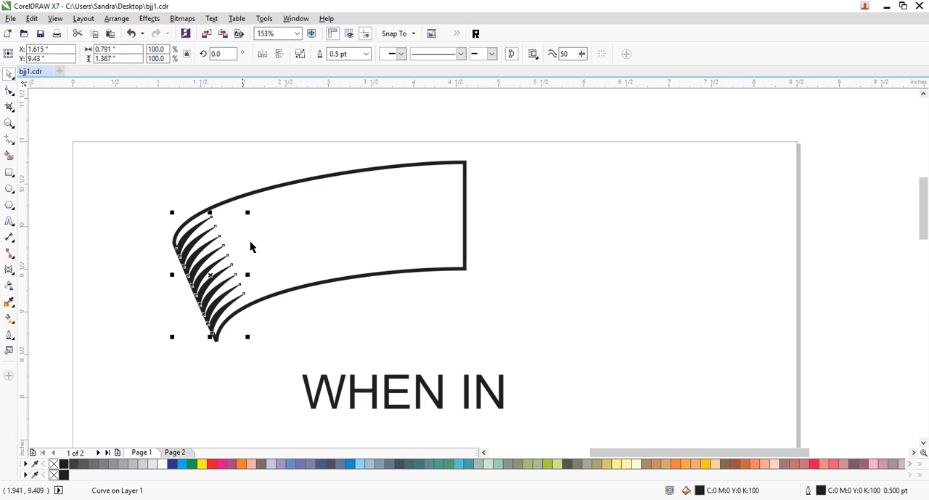
drag(248, 213, 251, 207)
key(Down)
key(Down)
key(Down)
key(Down)
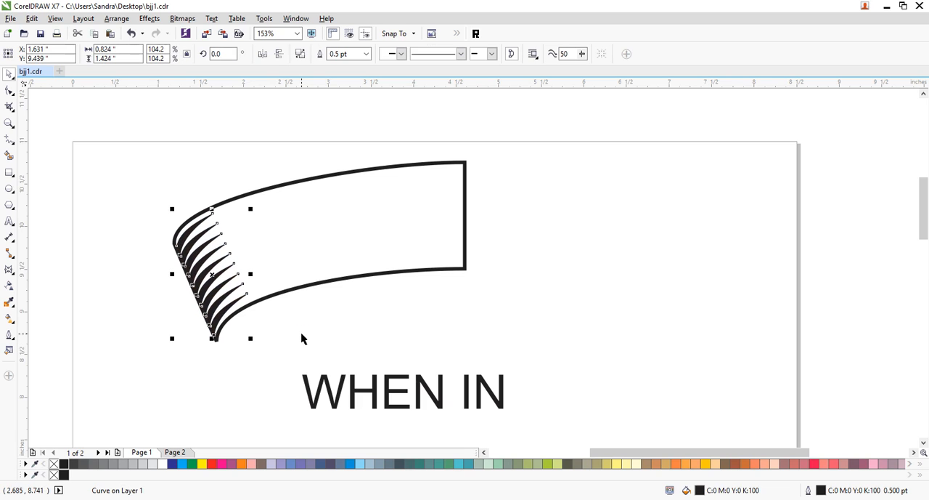
click(472, 320)
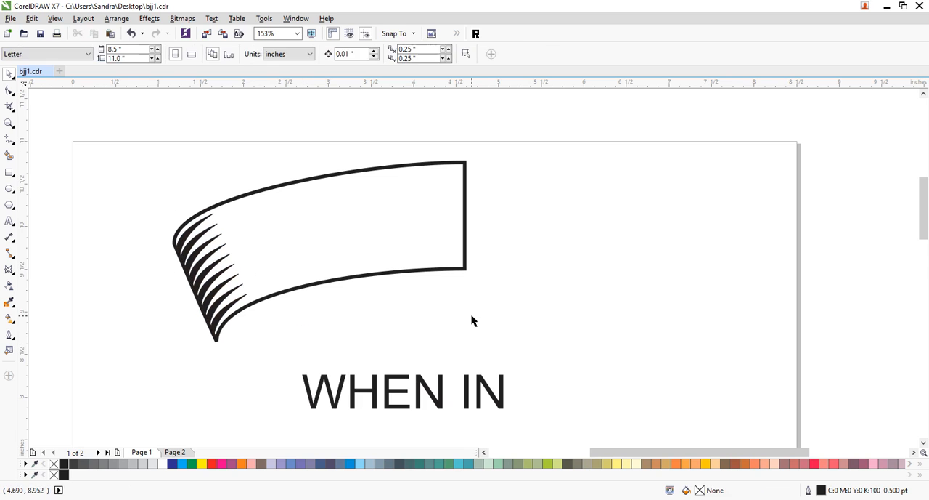
mouse_move(123, 138)
mouse_down()
mouse_move(458, 326)
mouse_move(541, 358)
mouse_up()
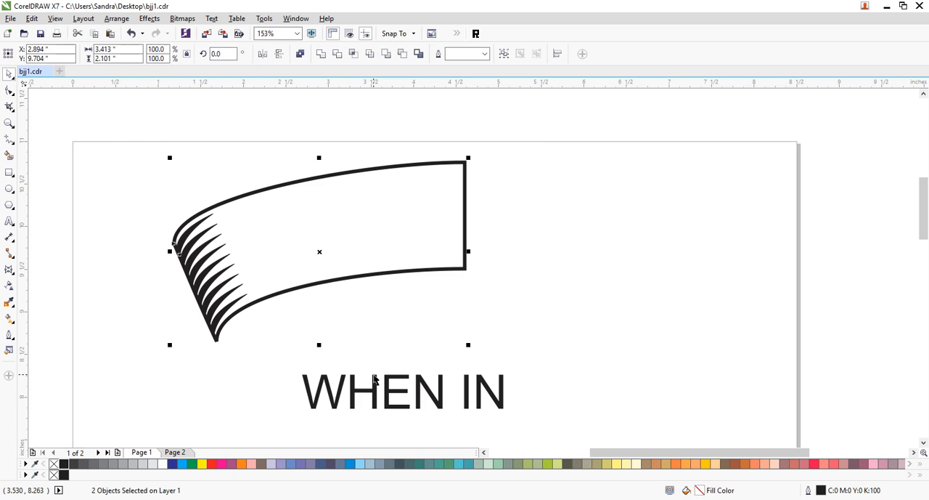
key(ctrl+d)
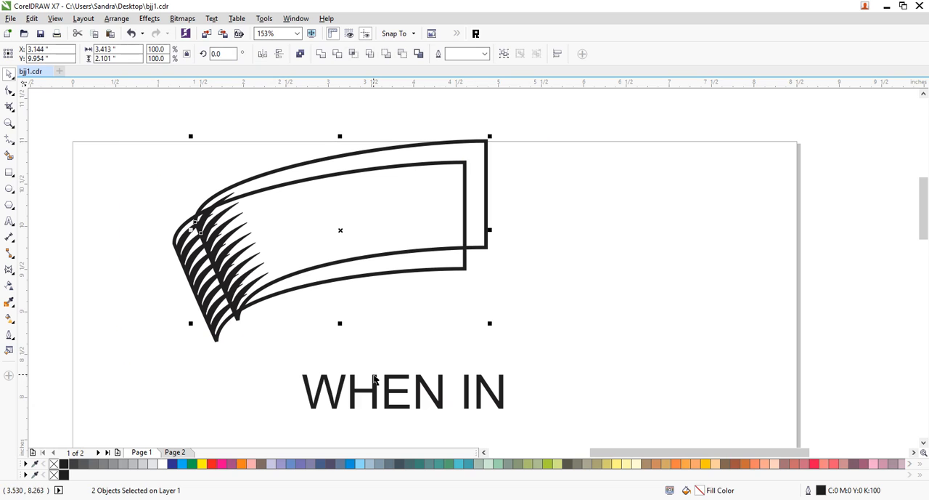
key(Delete)
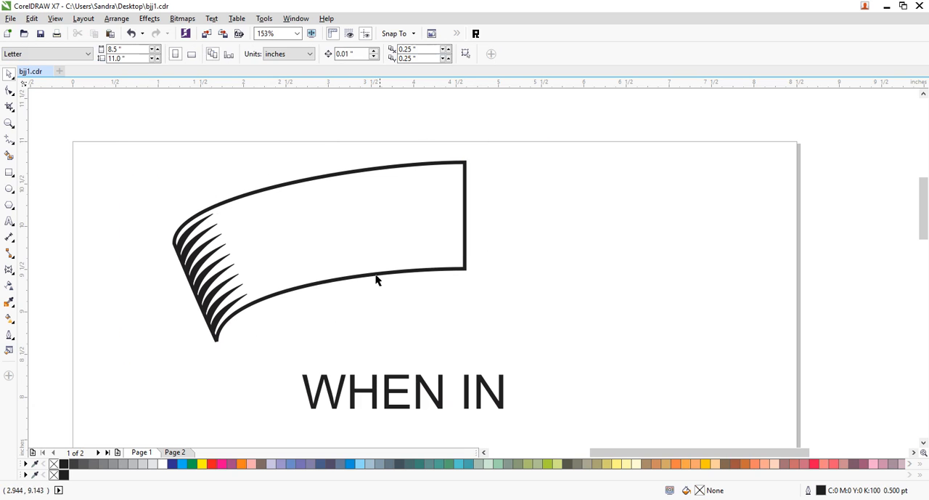
- Set both the horizontal and vertical duplicate distances to 0 inches
click(408, 48)
text(0)
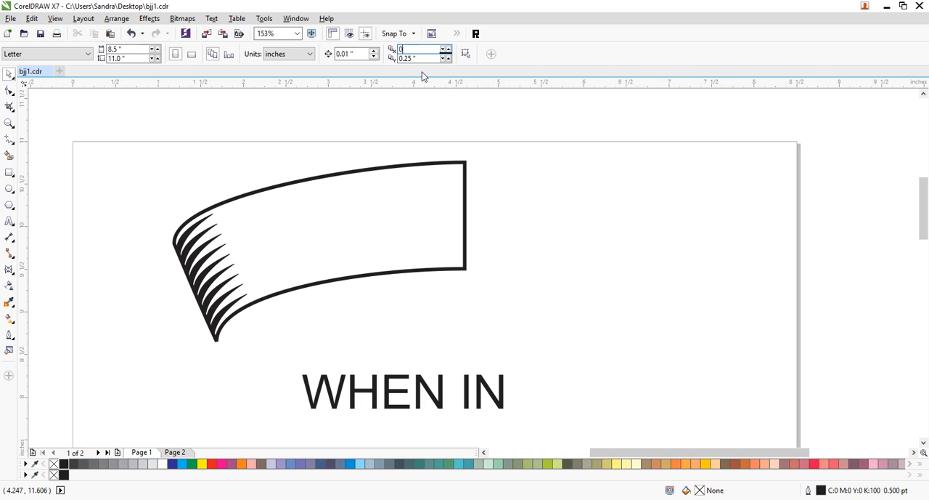
key(Tab)
text(0)
- Mirror a copy of the arched shape and its wedge lines horizontally to the right, joining at the straight vertical end
drag(499, 149, 354, 283)
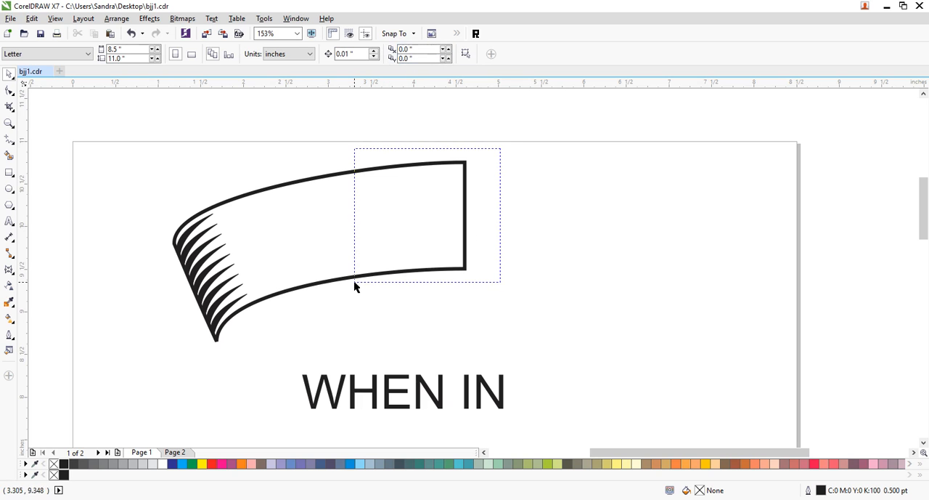
drag(501, 142, 126, 371)
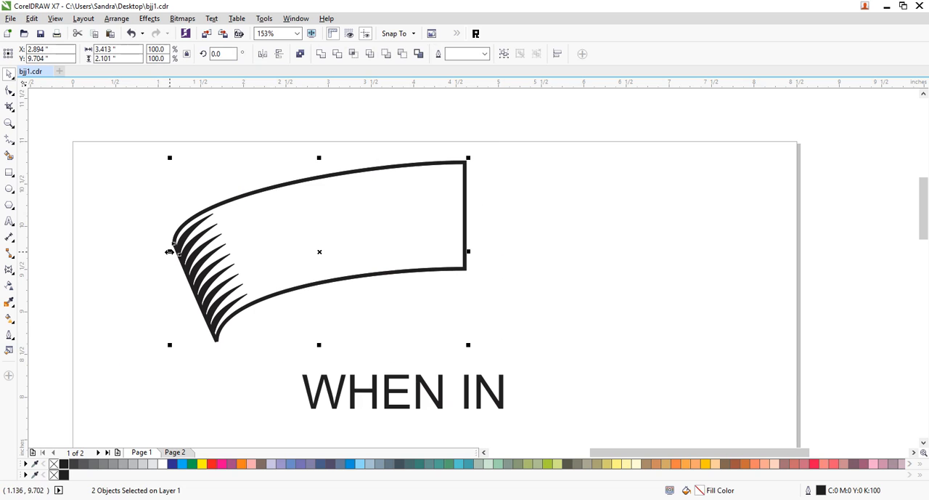
drag(169, 251, 489, 235)
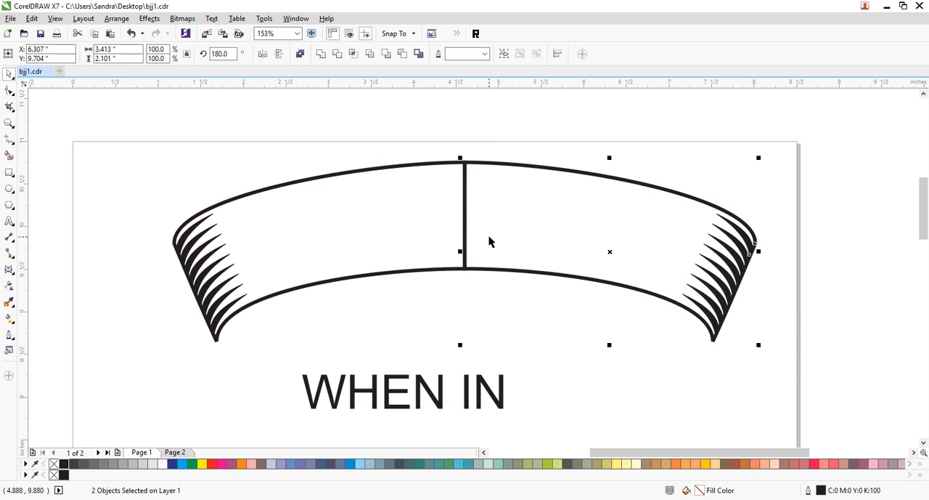
click(549, 335)
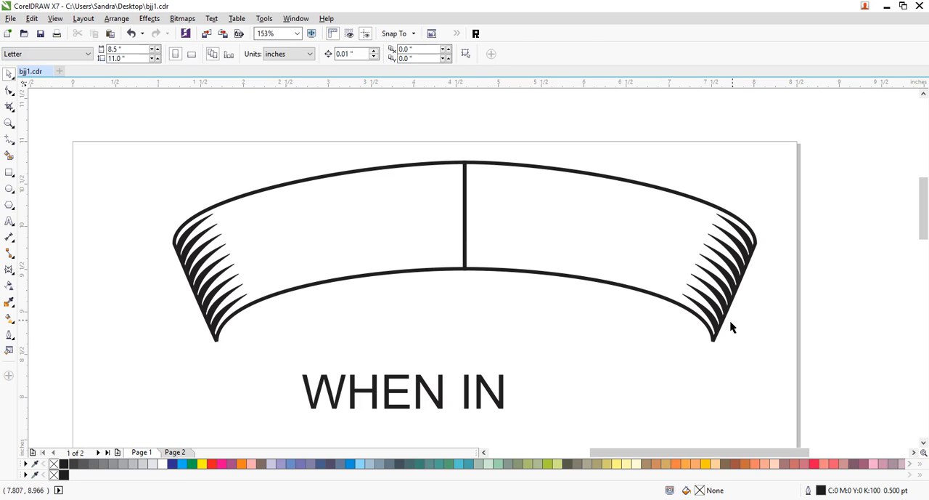
- Weld the two outlined halves into one continuous arched banner
click(537, 275)
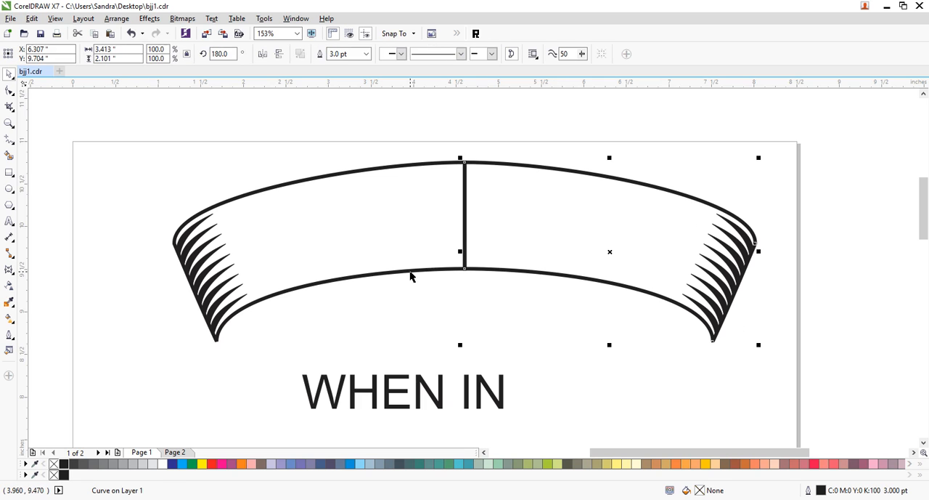
shift+click(410, 274)
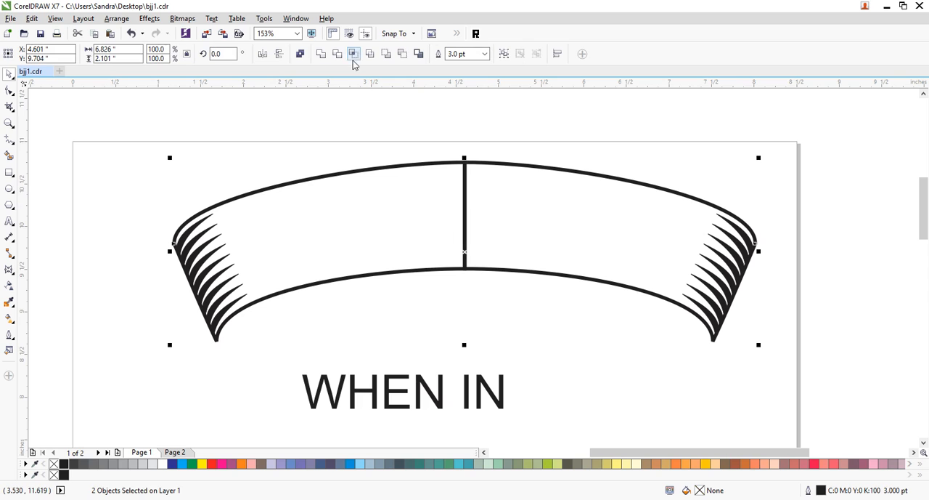
click(331, 57)
click(631, 182)
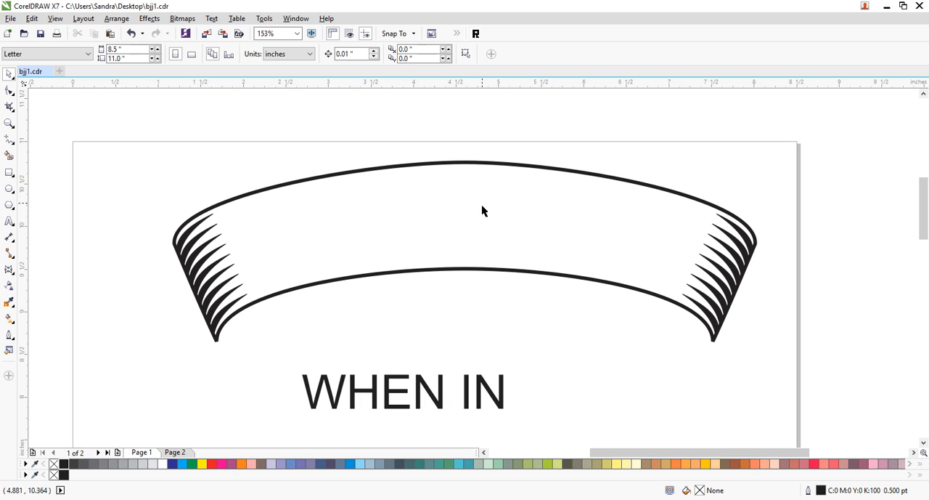
- Add a node on each side of the banner's upper edge center and delete the middle node between them
click(340, 174)
click(10, 91)
double_click(367, 175)
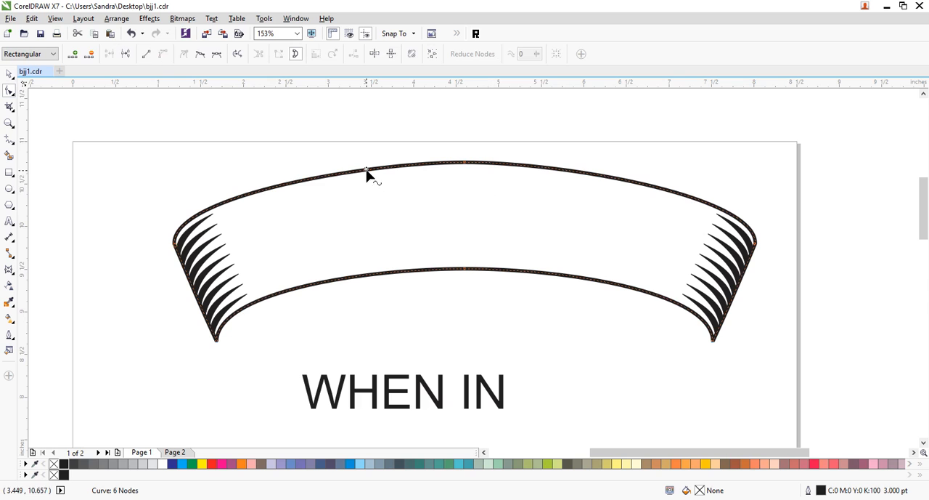
double_click(561, 176)
drag(533, 145, 386, 223)
key(Delete)
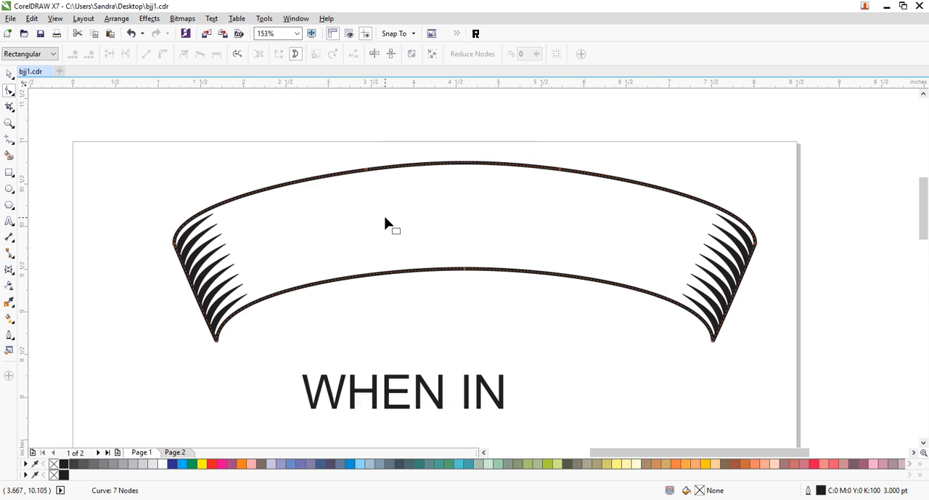
- Add a node on each side of the banner's lower edge center and delete the middle node between them
double_click(367, 275)
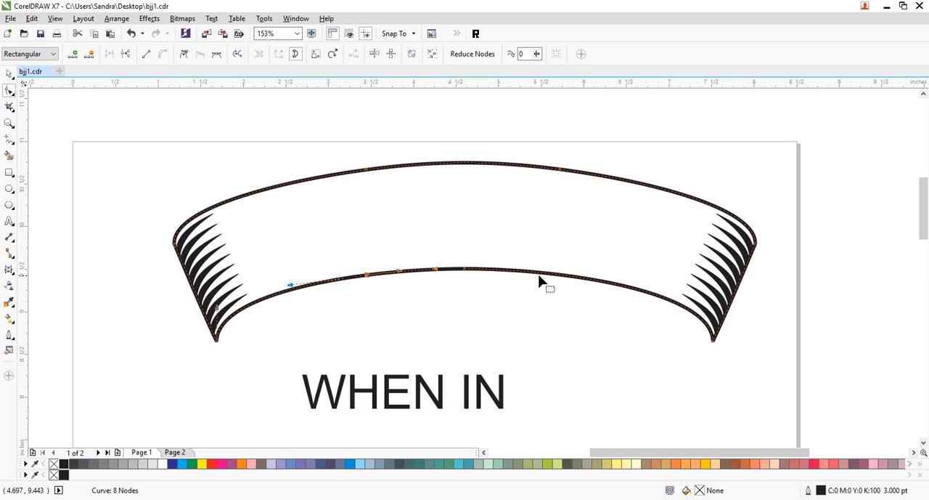
double_click(564, 276)
drag(442, 300, 440, 298)
key(Delete)
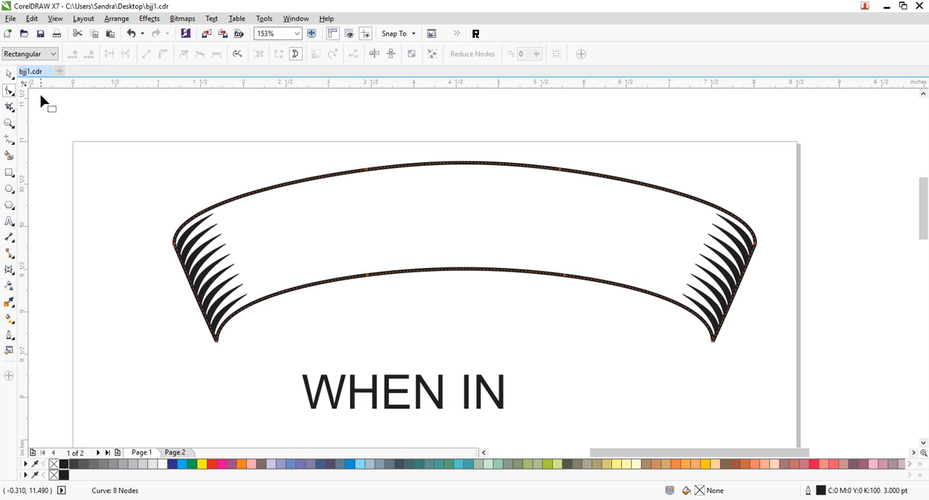
- Group the banner with its wedge lines and move the group slightly down and left, centering it across the page
click(9, 123)
key(shift+F4)
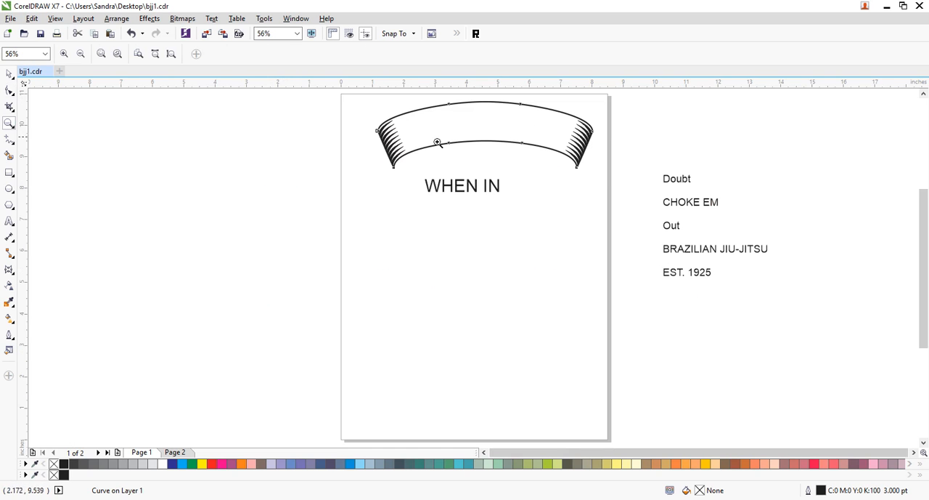
click(10, 73)
click(754, 124)
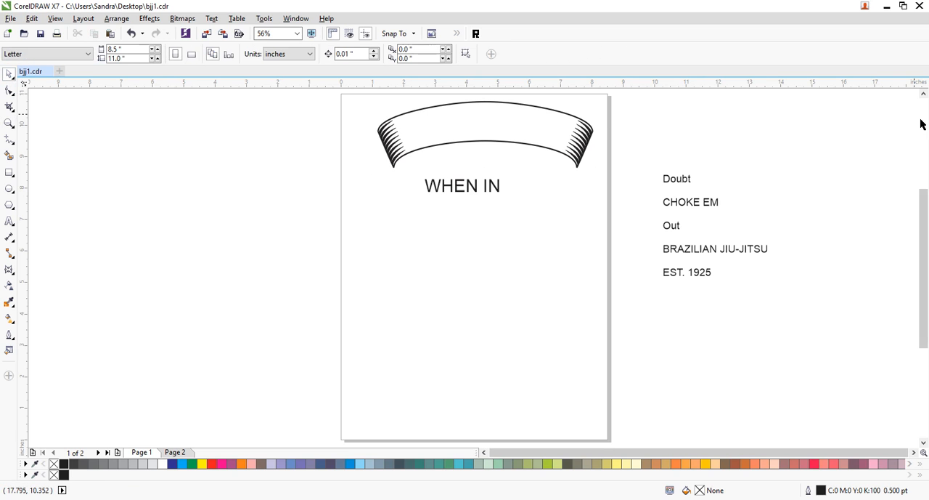
scroll(920, 124, up, 2)
drag(649, 155, 344, 247)
key(ctrl+g)
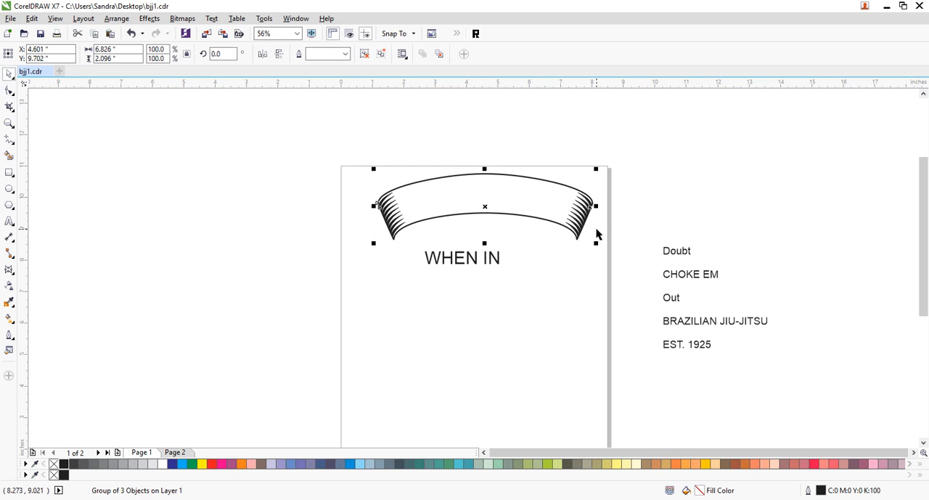
drag(540, 218, 525, 238)
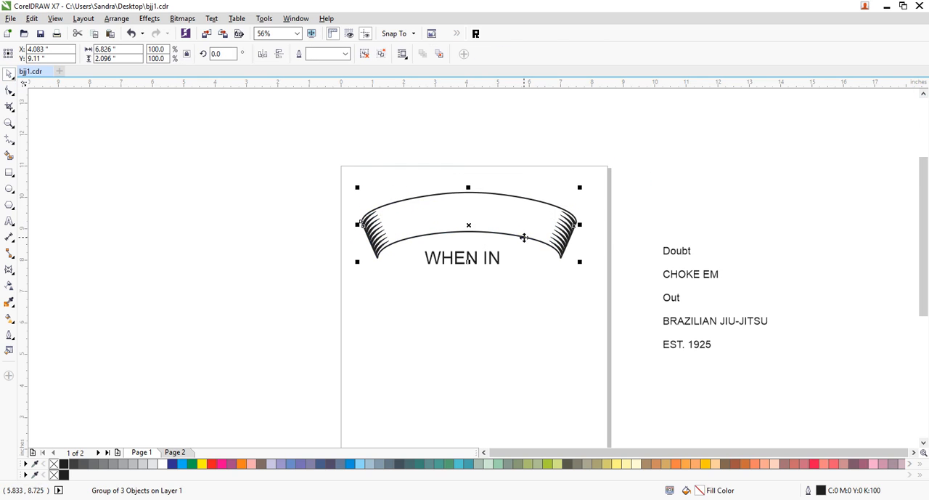
click(365, 325)
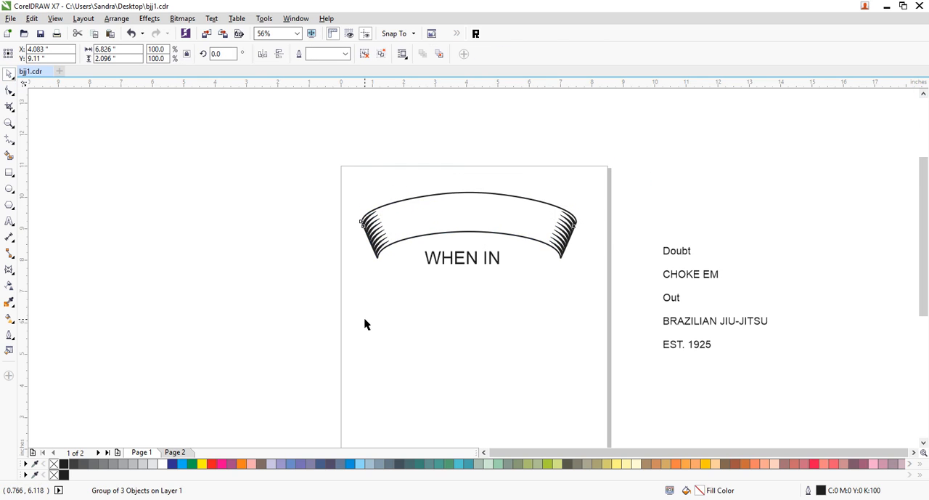
- Draw an ellipse about 8.9 by 4.5 inches over the banner and give it a magenta outline
click(9, 123)
drag(339, 176, 621, 323)
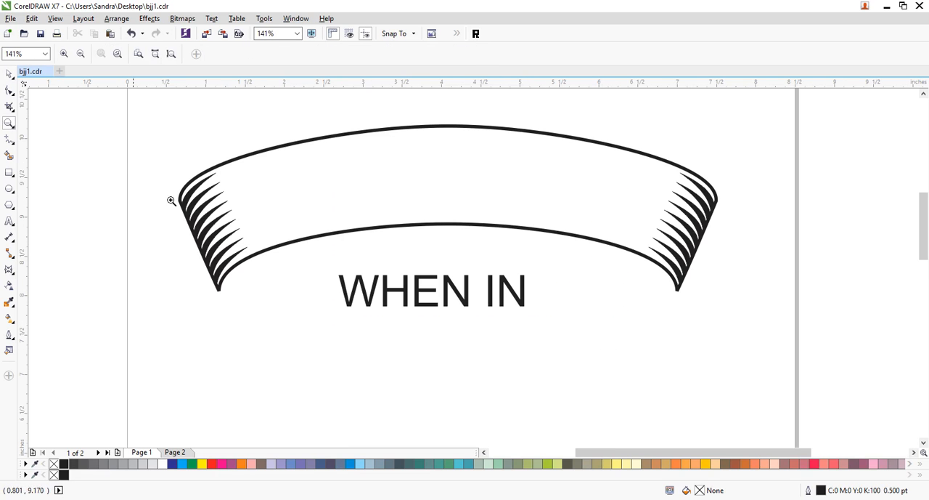
right_click(373, 196)
drag(308, 159, 676, 379)
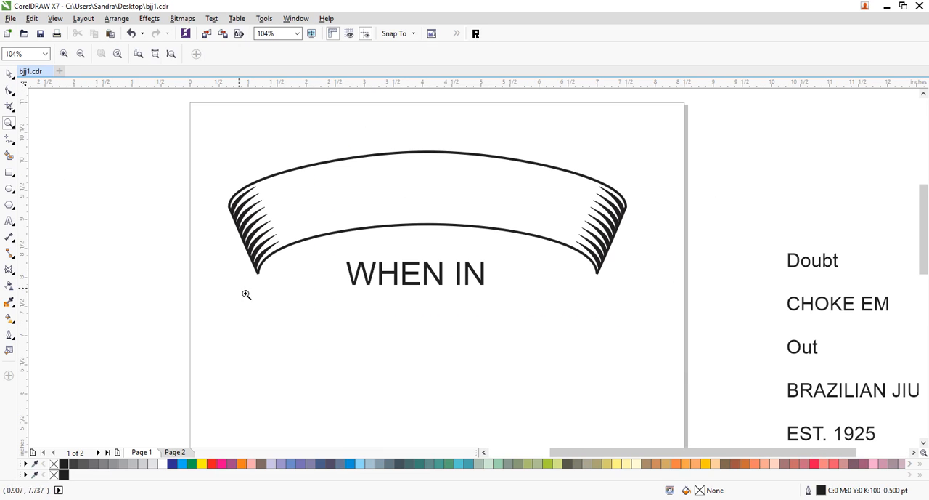
click(10, 188)
drag(205, 158, 719, 398)
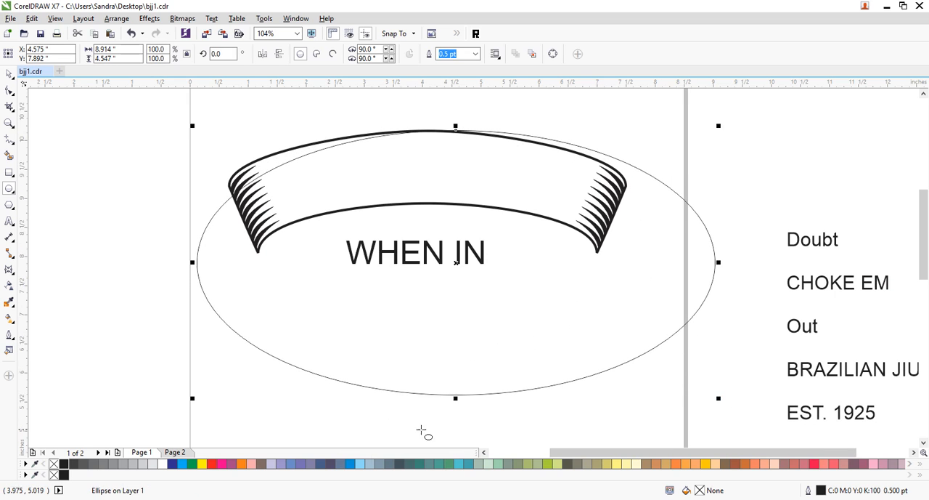
right_click(222, 464)
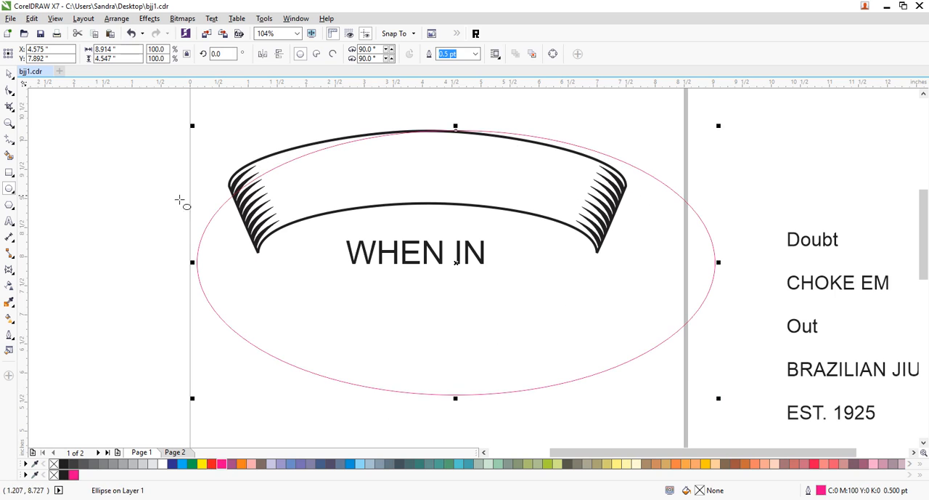
- Center the magenta ellipse on the banner and position the banner group just inside the ellipse's upper curve
click(8, 74)
drag(699, 215, 669, 216)
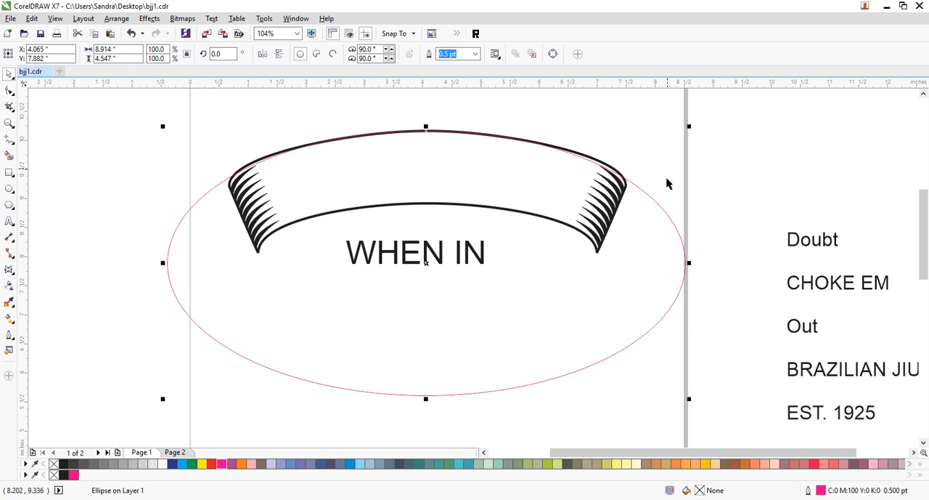
click(668, 178)
click(614, 209)
drag(617, 206, 617, 215)
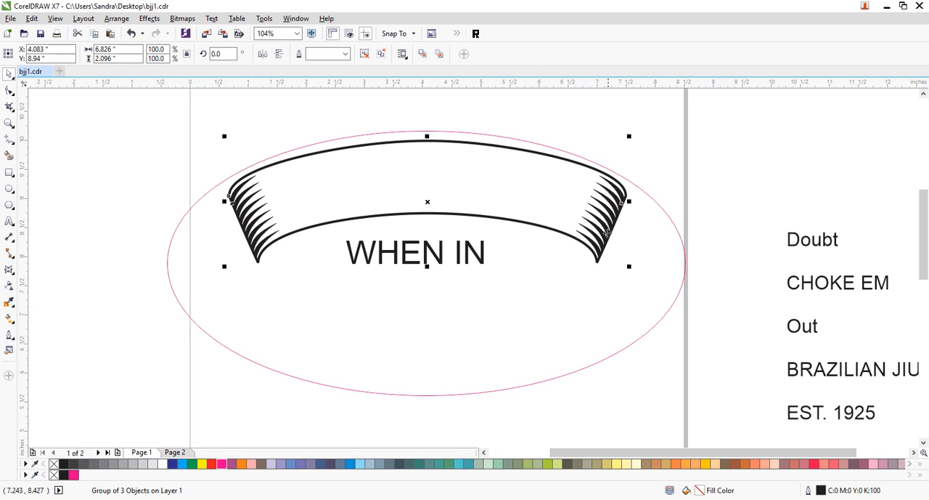
drag(581, 240, 582, 233)
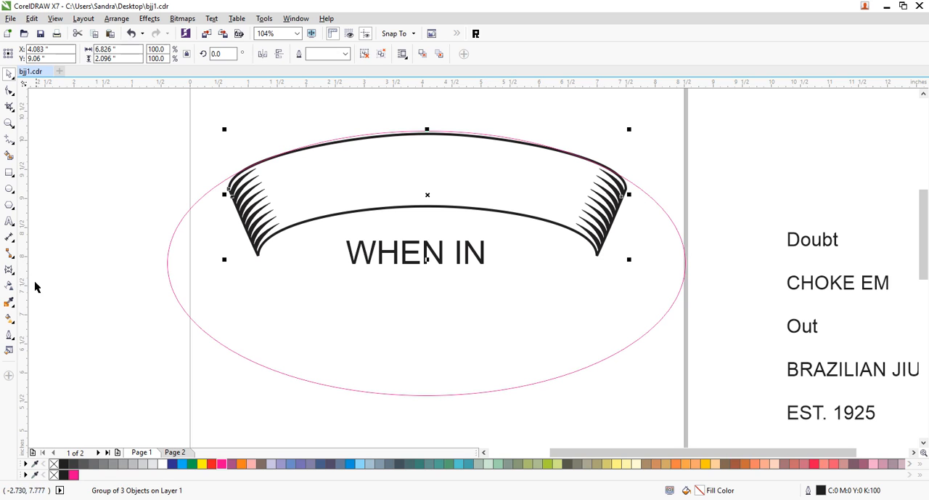
- Apply a single-arc envelope to the banner group and bend it slightly upward to follow the ellipse's curve
click(8, 268)
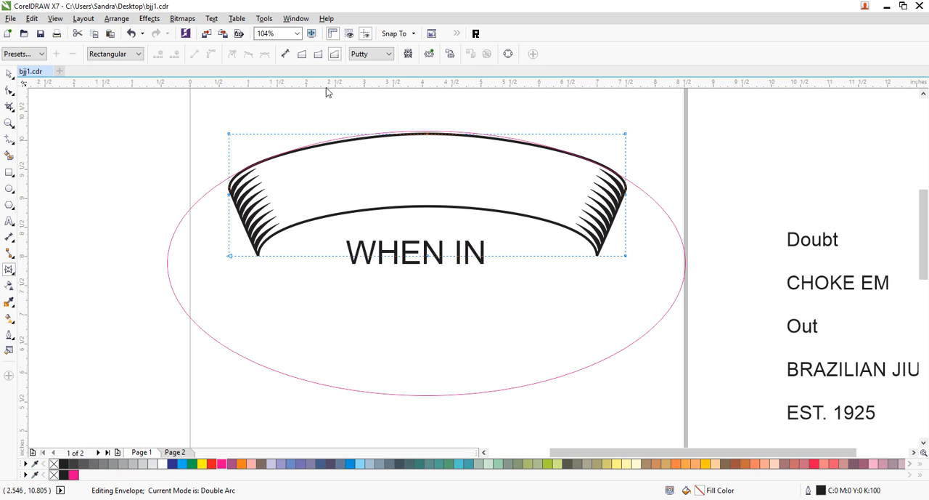
click(319, 54)
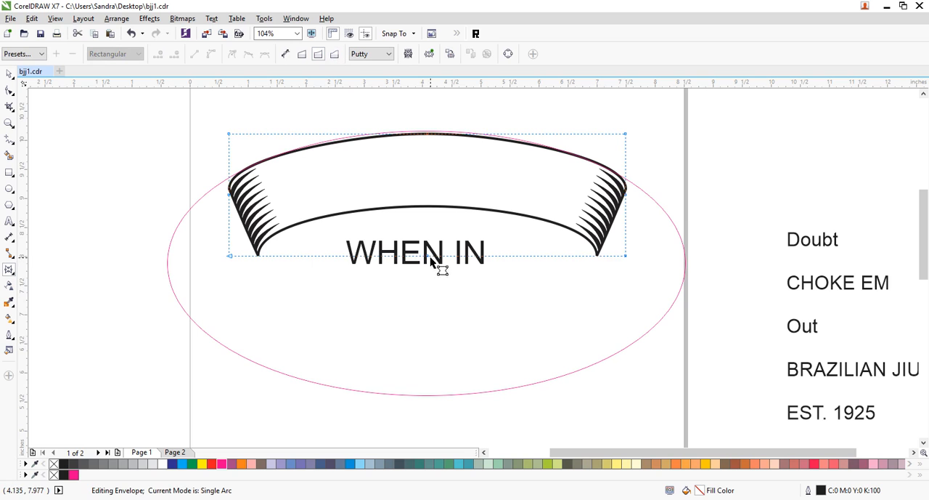
drag(428, 255, 428, 252)
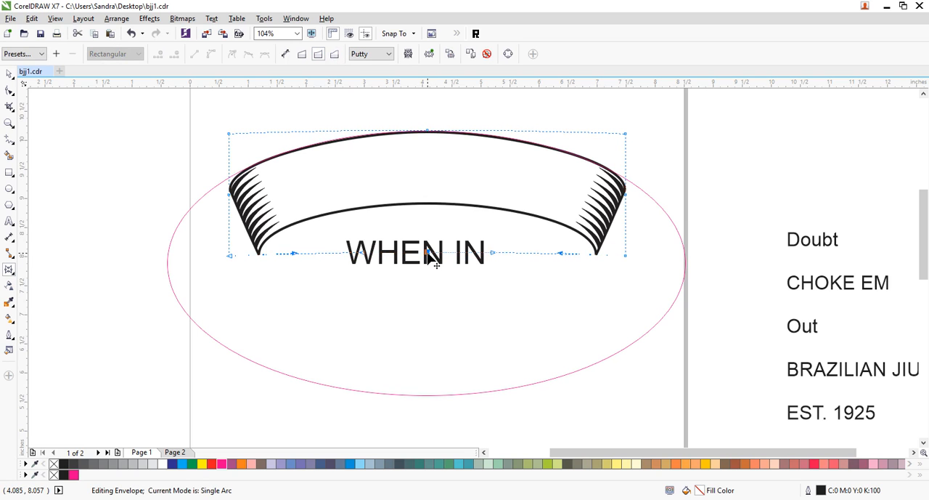
click(7, 76)
click(214, 140)
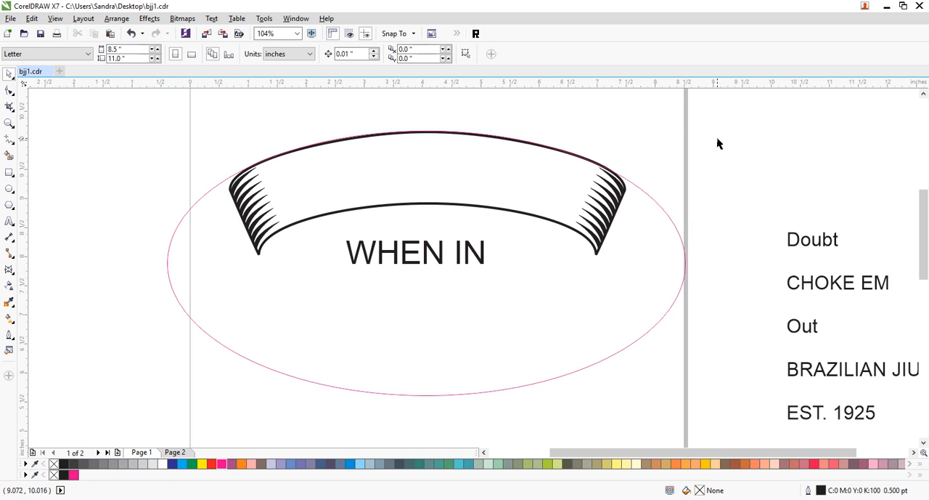
- Move the magenta ellipse straight down until its top lies just above the banner's lower edge
click(664, 210)
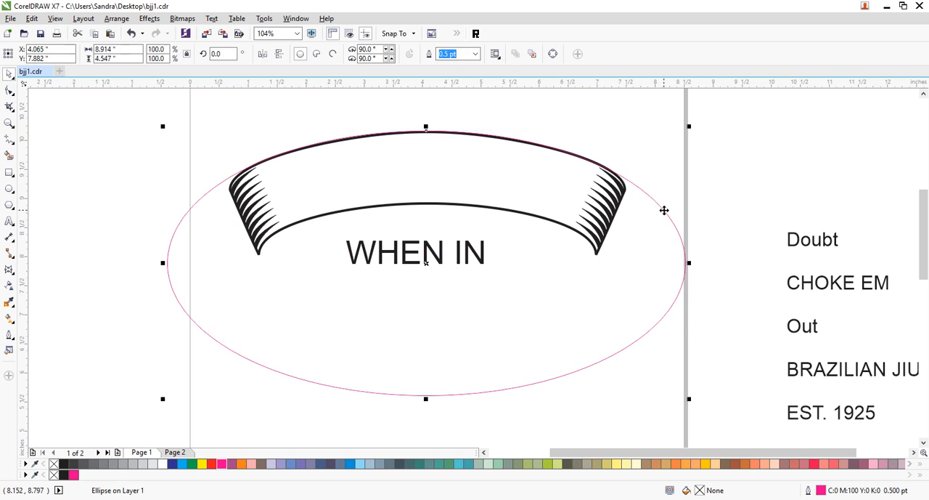
drag(664, 211, 664, 273)
click(695, 172)
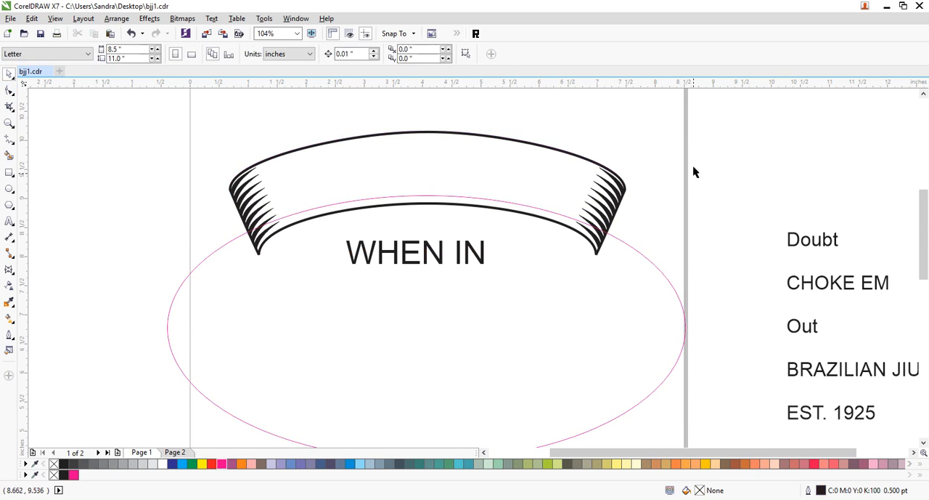
- Enlarge the WHEN IN text proportionally to about 54 pt
click(461, 263)
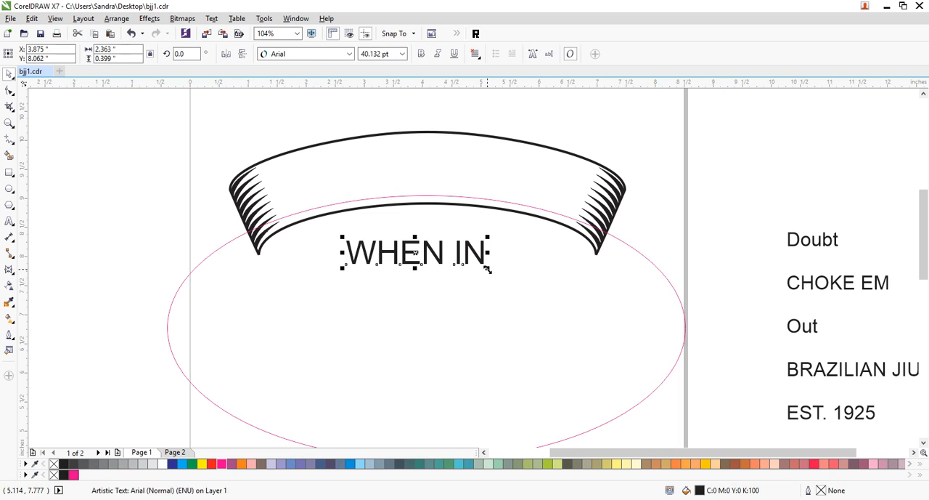
drag(487, 269, 537, 274)
click(632, 203)
click(529, 266)
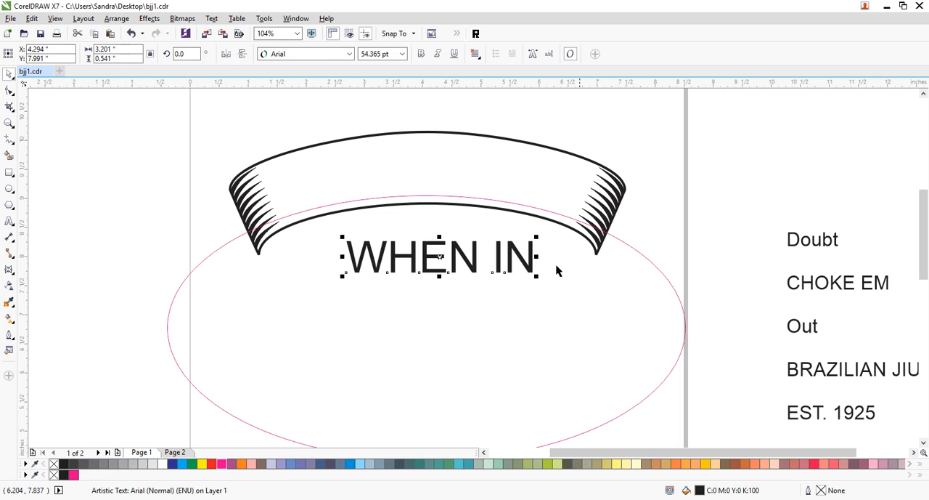
- Preview several fonts on the WHEN IN text and set it to Castellar
click(350, 55)
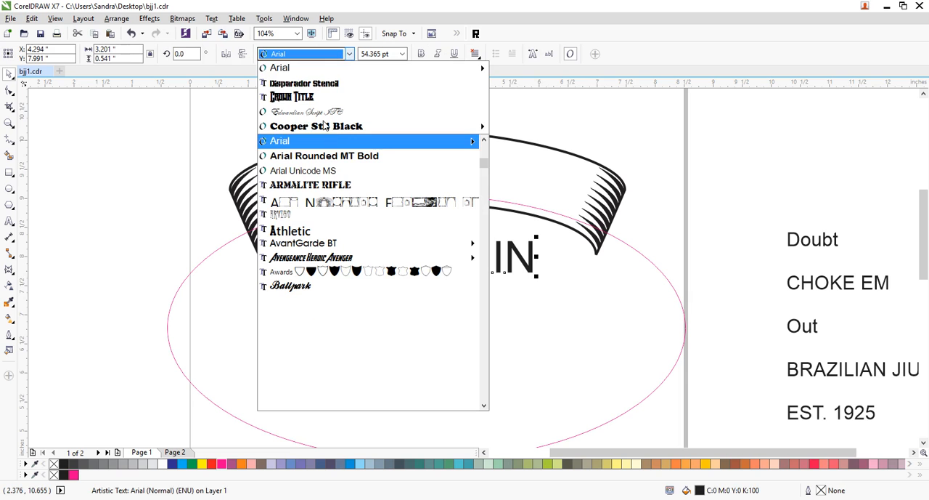
mouse_move(326, 130)
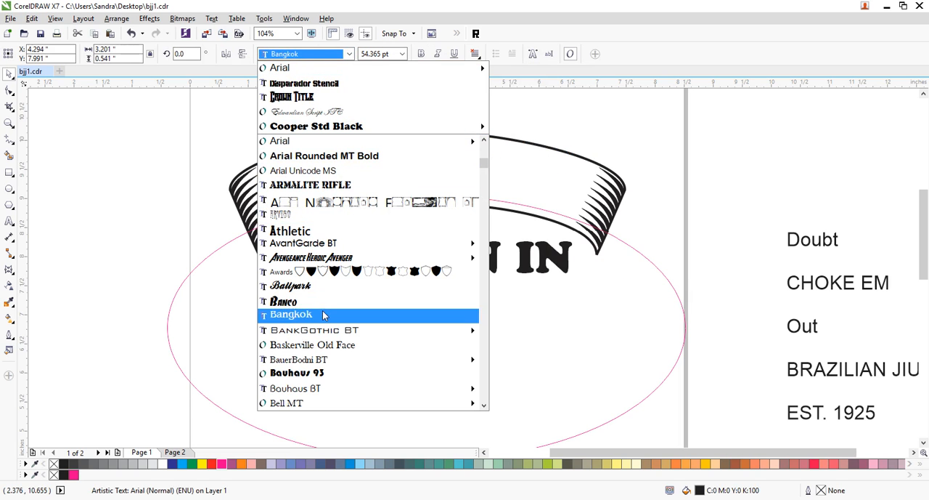
key(Up)
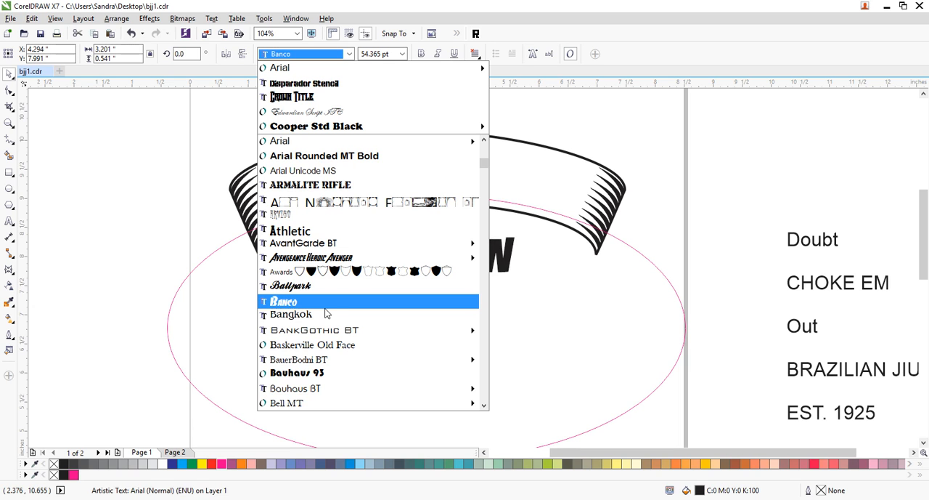
scroll(325, 312, down, 8)
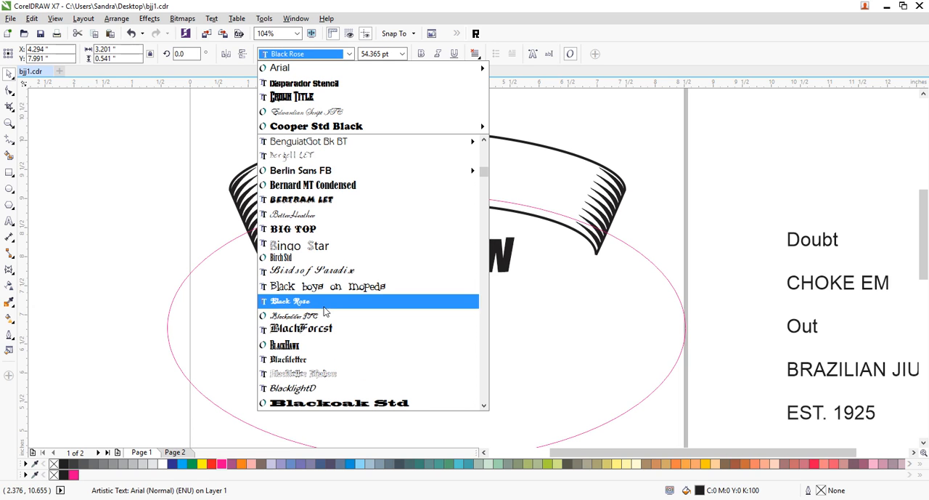
scroll(326, 311, down, 3)
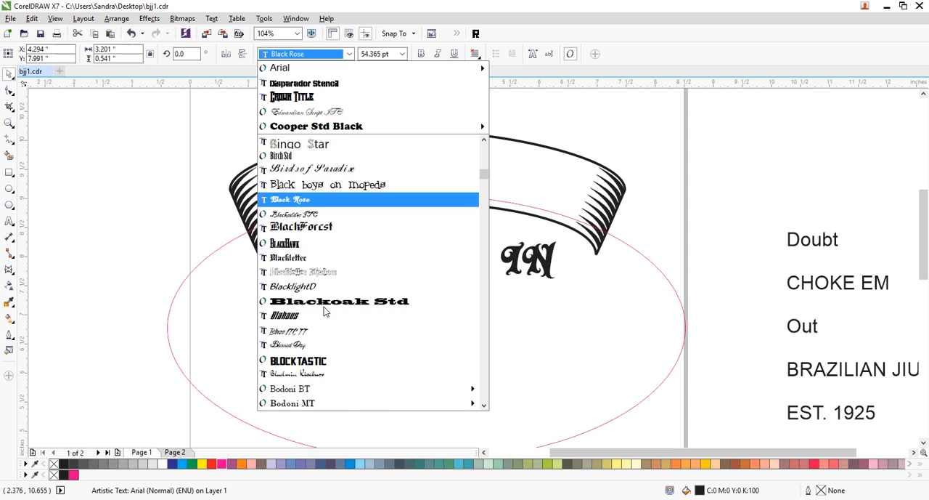
scroll(324, 311, down, 3)
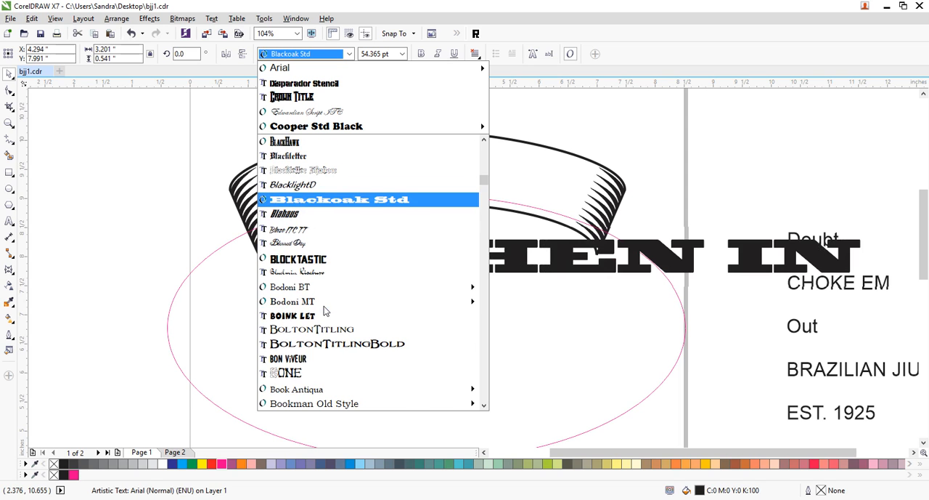
scroll(324, 311, down, 4)
scroll(324, 311, down, 2)
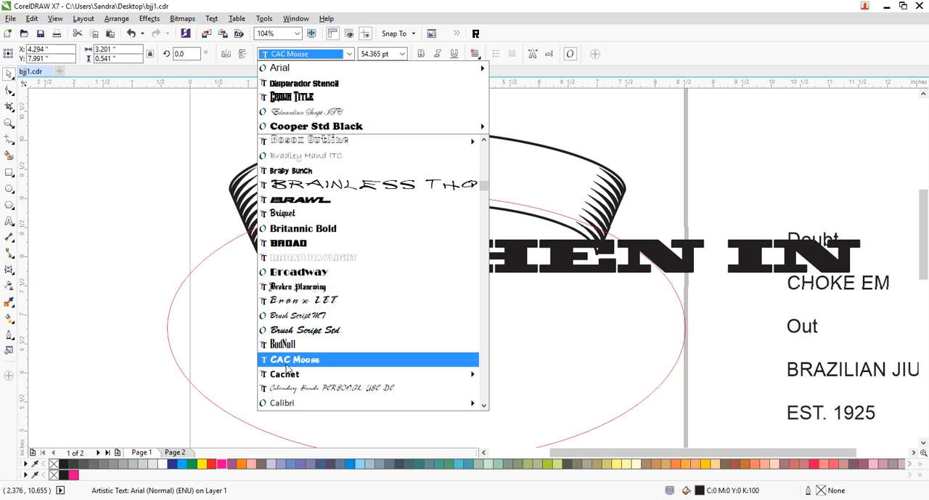
scroll(327, 341, down, 7)
scroll(341, 303, up, 2)
scroll(341, 303, up, 1)
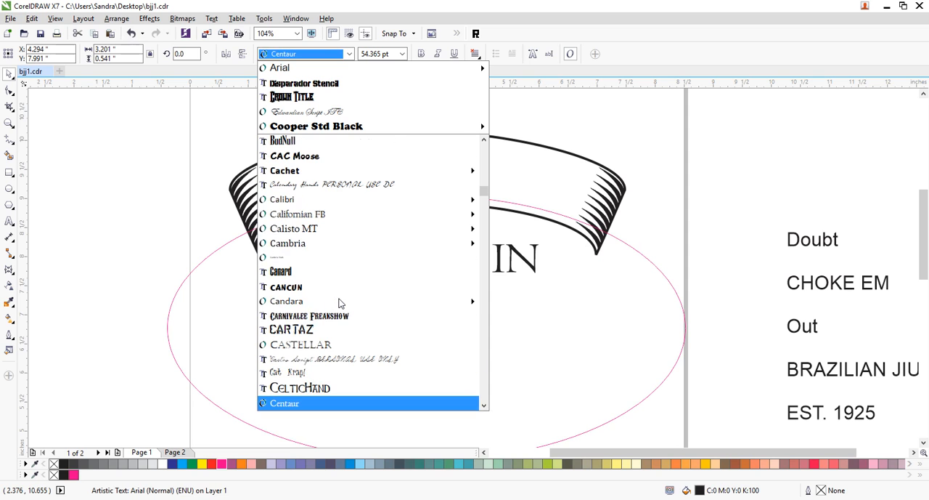
mouse_move(307, 213)
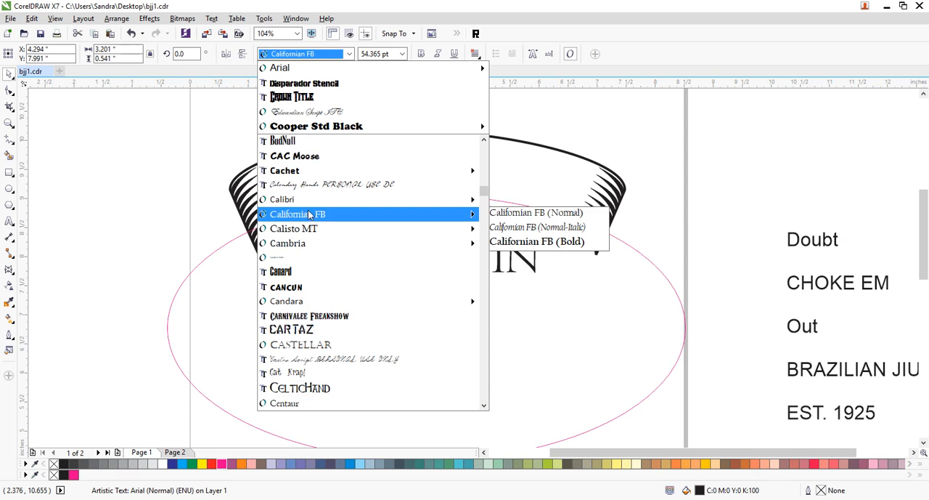
scroll(320, 244, down, 3)
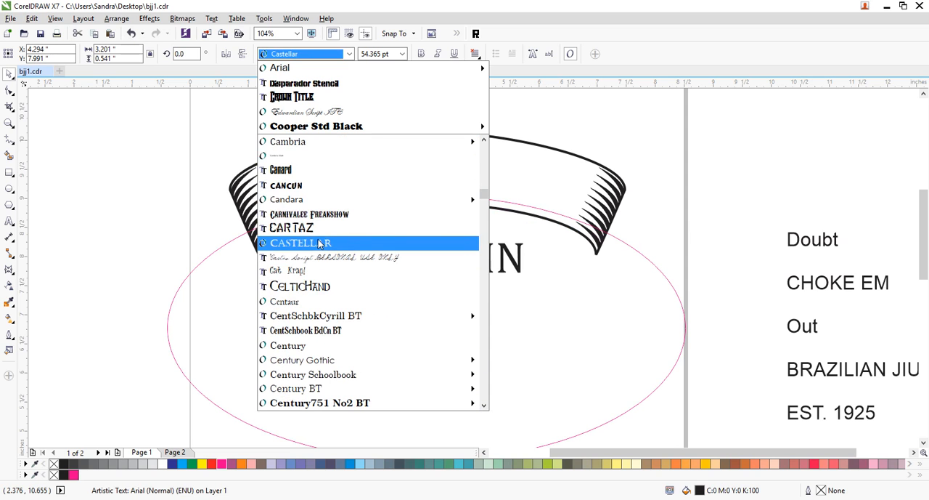
click(319, 244)
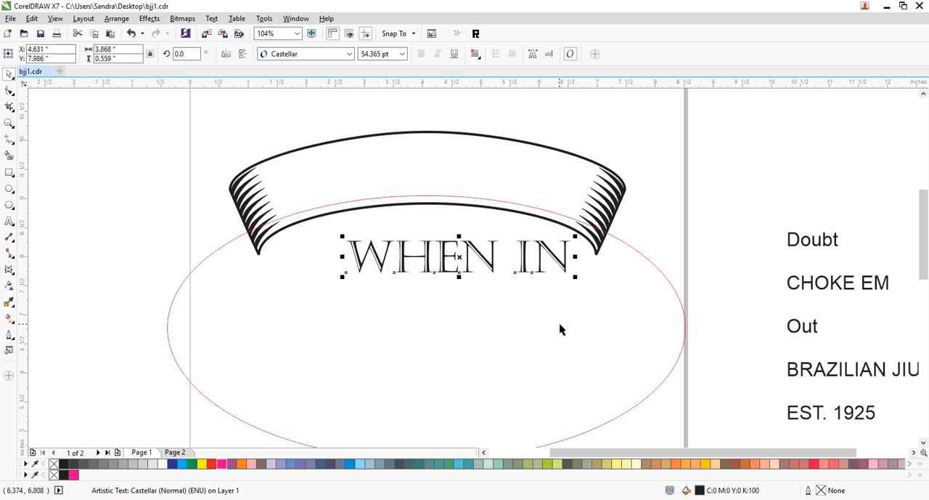
- Give the WHEN IN text a black hairline outline and move it up inside the banner
right_click(64, 463)
click(485, 294)
drag(497, 266, 452, 180)
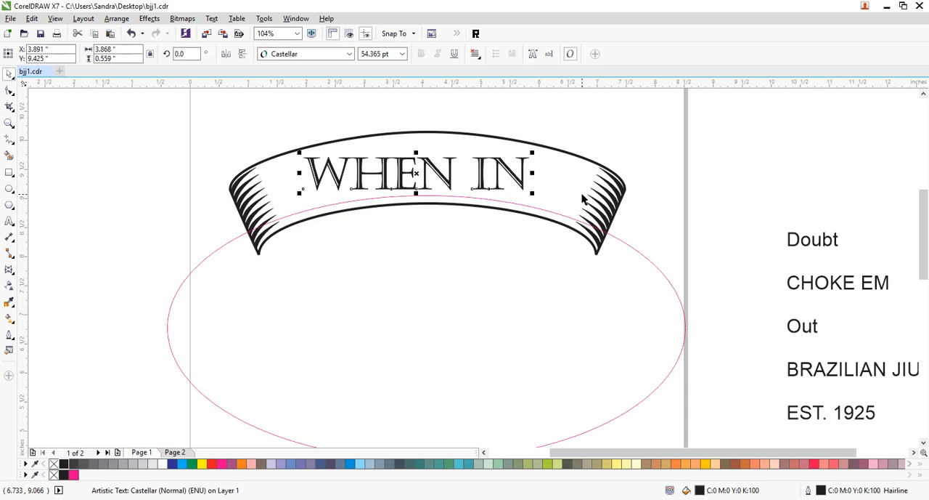
- Widen the letter spacing of the WHEN IN text, and stretch it horizontally about its centre to about 4.73 in wide
click(10, 90)
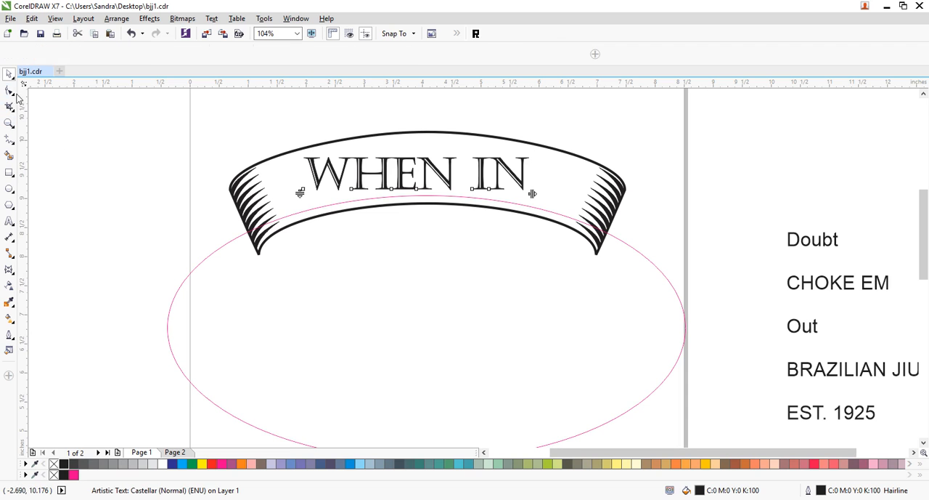
drag(533, 193, 542, 193)
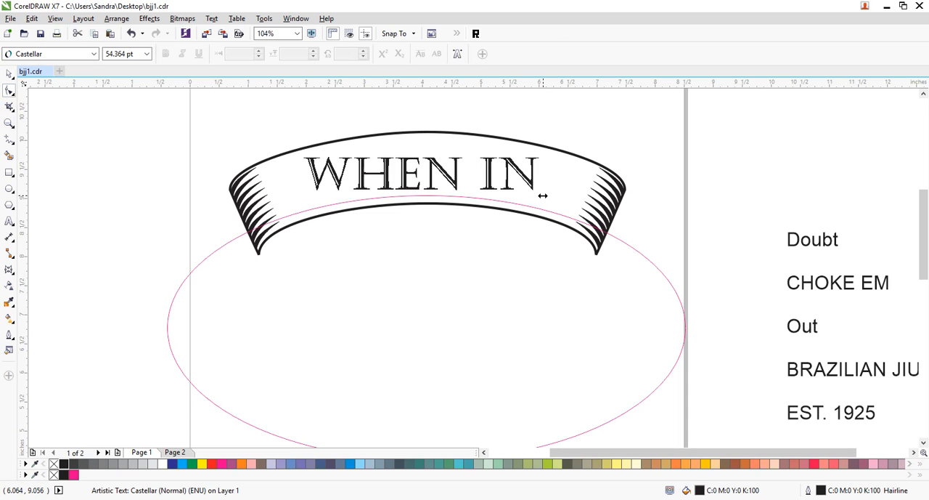
click(8, 73)
drag(541, 173, 560, 176)
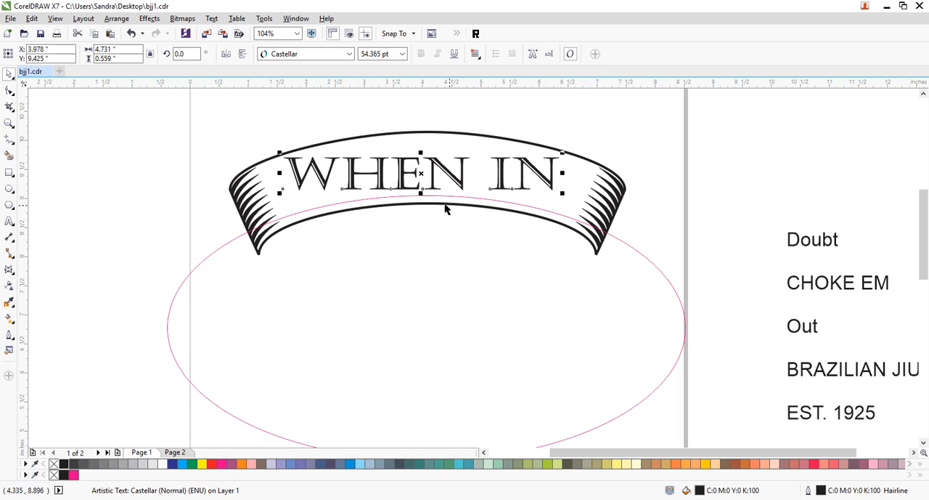
- Fit the WHEN IN text to the upper arc of the magenta ellipse, centred in the banner
click(656, 118)
click(549, 172)
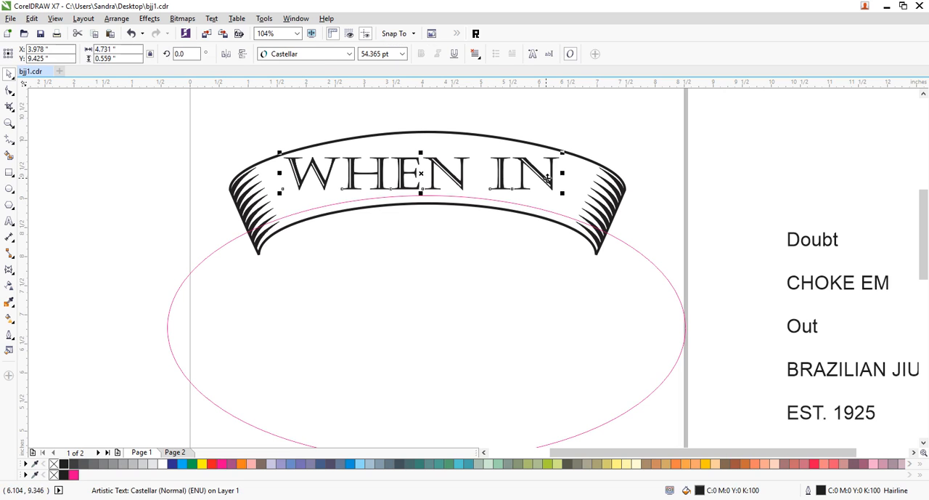
click(264, 18)
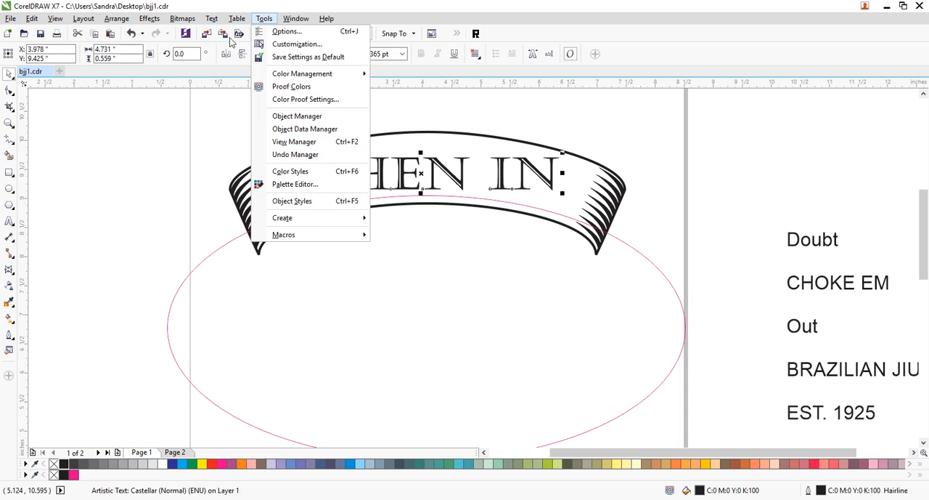
mouse_move(211, 22)
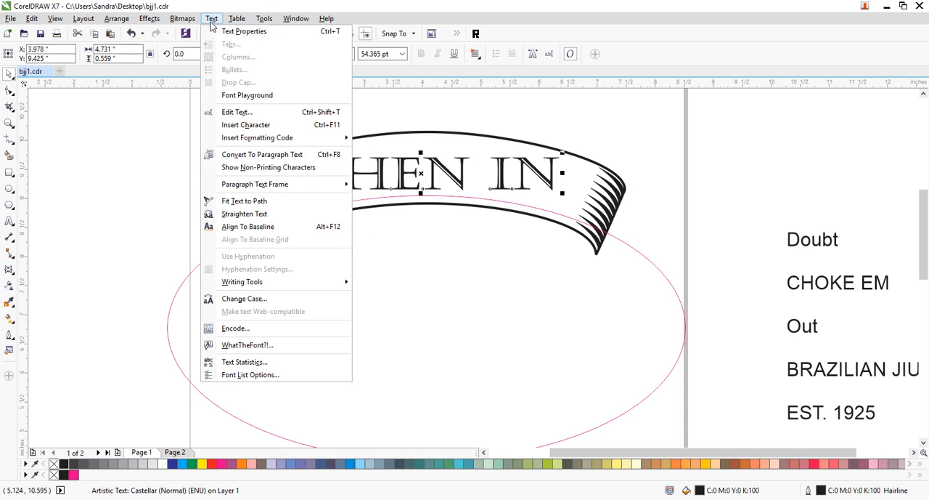
click(244, 201)
click(443, 205)
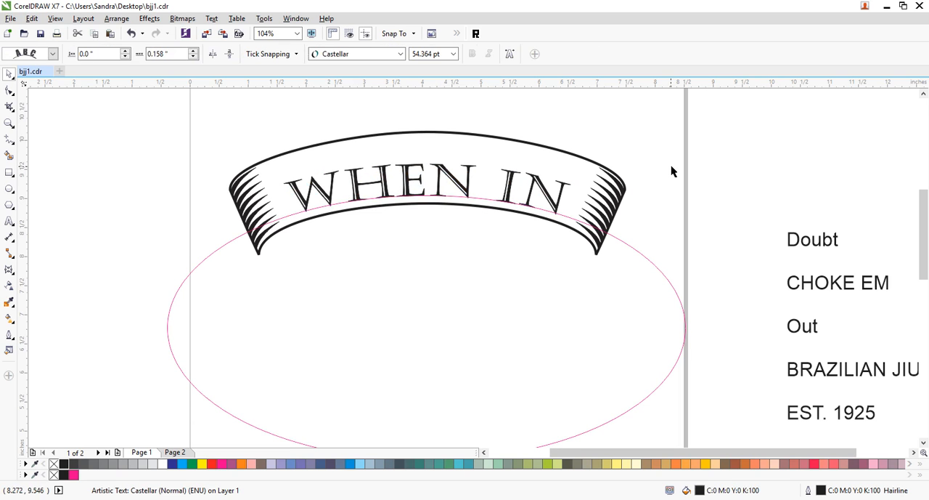
- Stretch the curved WHEN IN text upward to about 72 pt without changing the ellipse
click(534, 241)
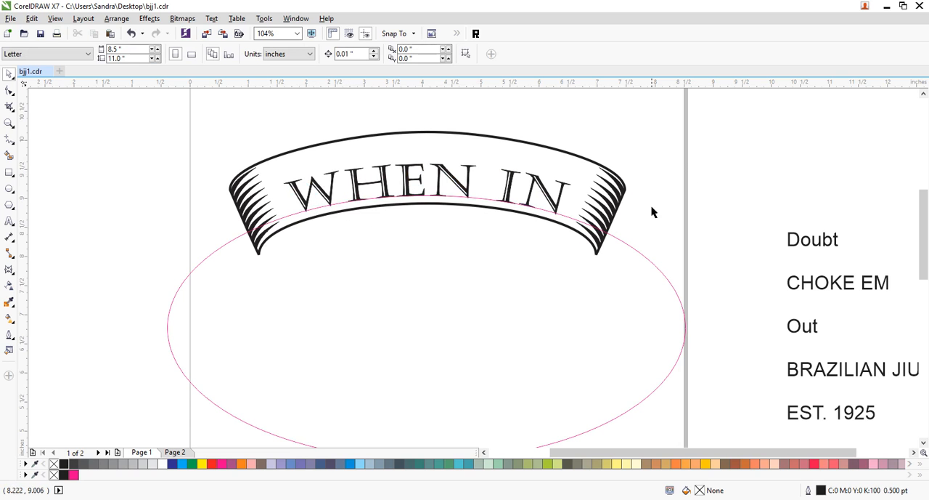
click(550, 196)
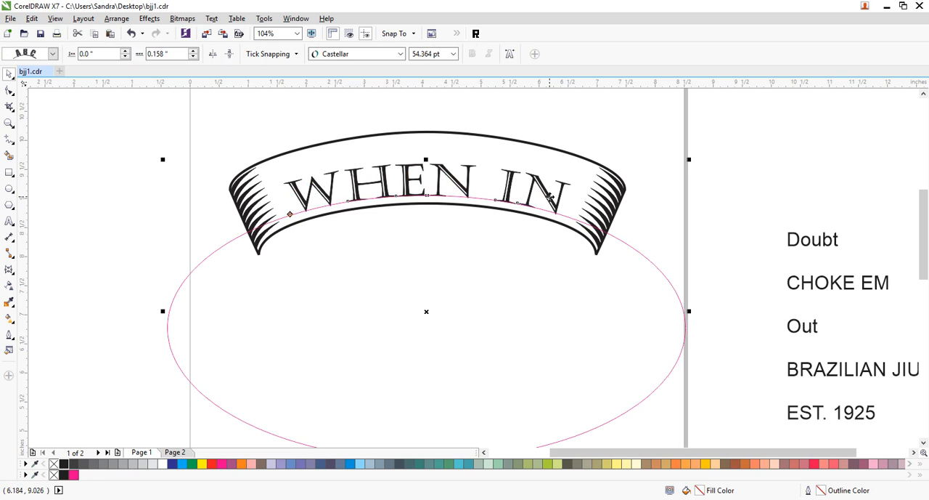
ctrl+click(447, 170)
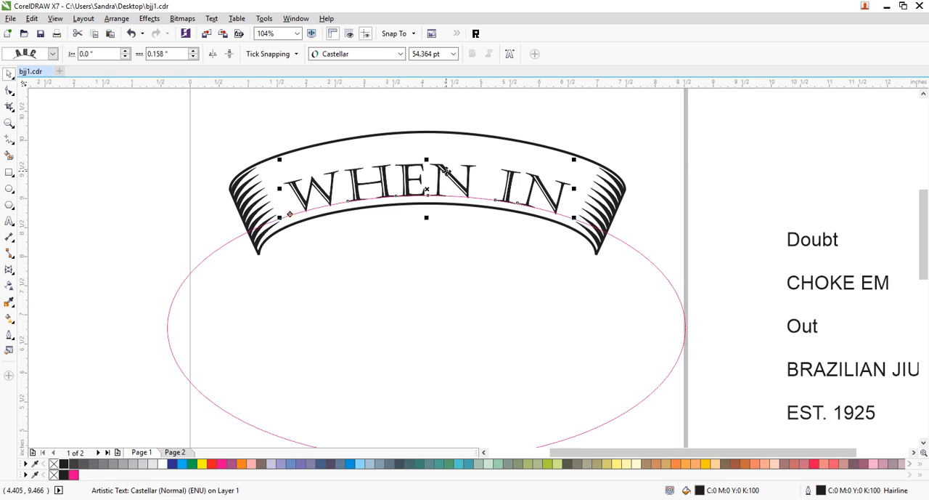
mouse_move(426, 159)
mouse_down()
mouse_move(428, 141)
mouse_move(427, 149)
mouse_up()
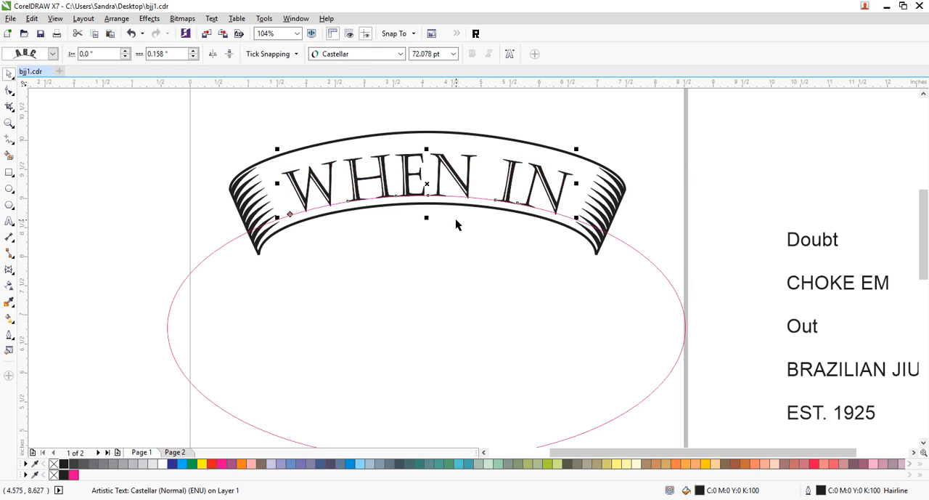
- Nudge the WHEN IN text together with its ellipse up so the lettering sits vertically centred in the banner
click(670, 181)
click(549, 197)
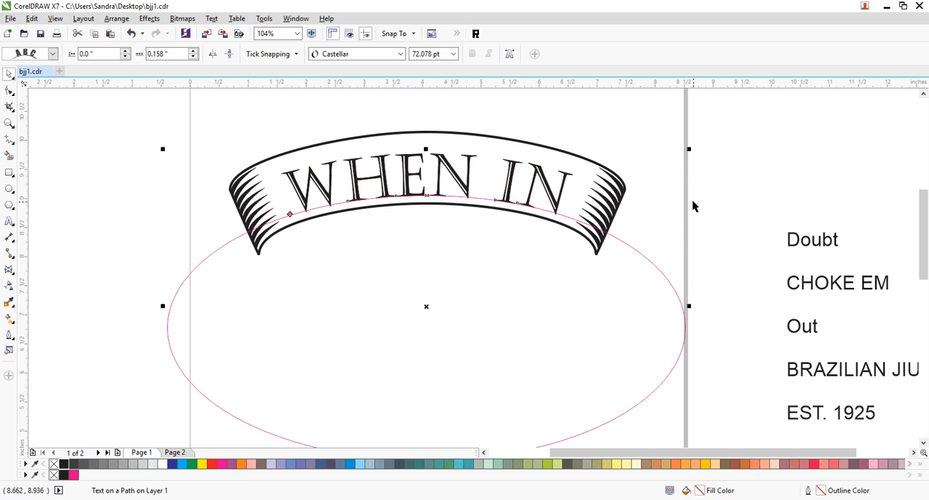
key(Up)
key(Up)
key(Up)
key(Up)
key(Up)
key(Up)
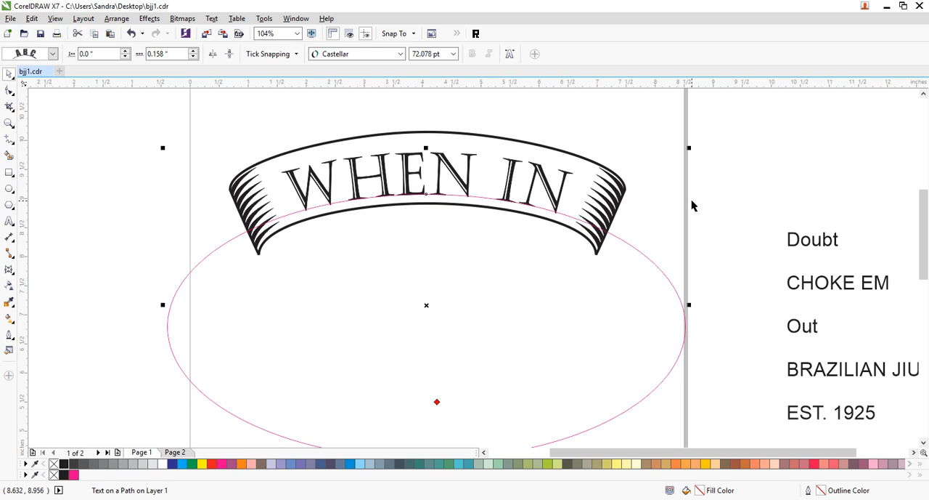
key(Up)
key(Up)
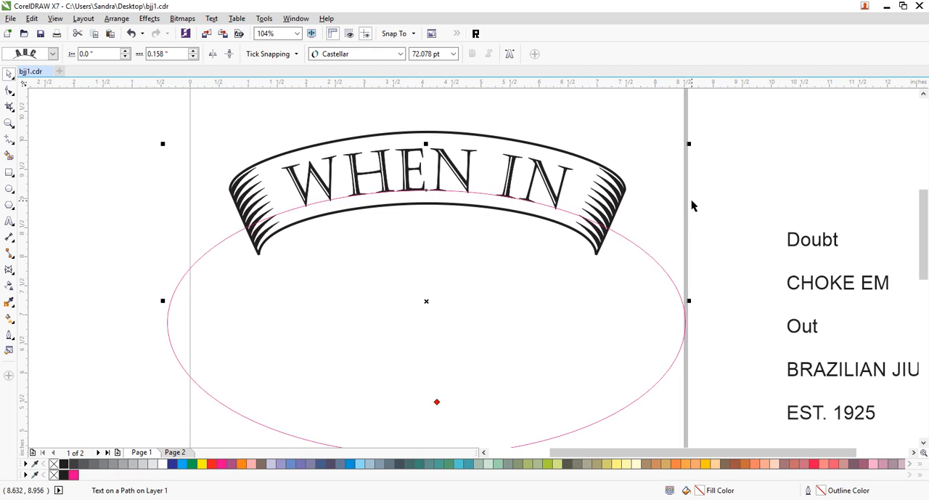
key(Down)
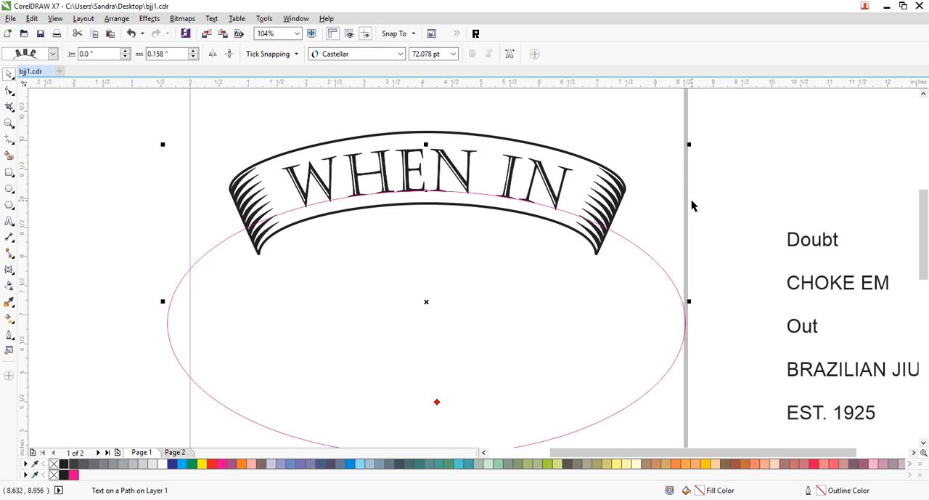
- Break the WHEN IN text apart from its path, delete the magenta ellipse and save the document
click(672, 187)
click(560, 200)
key(ctrl+k)
click(759, 173)
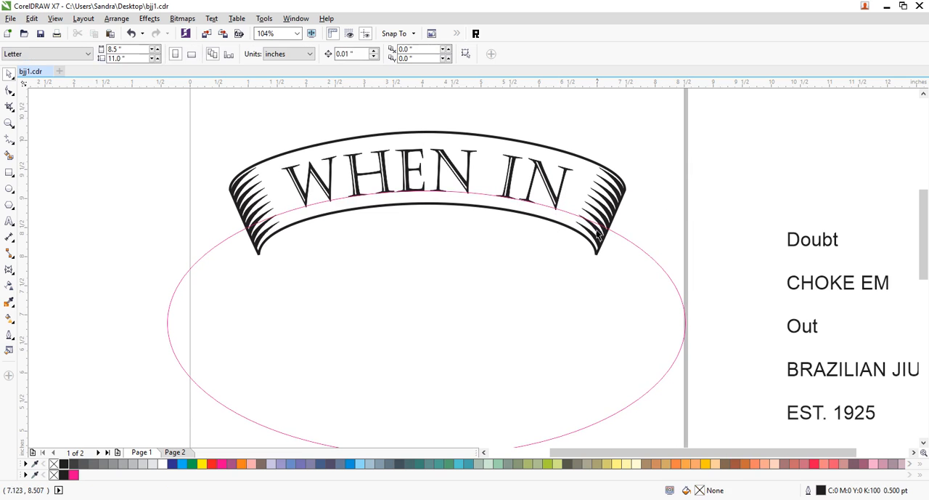
click(638, 248)
key(Delete)
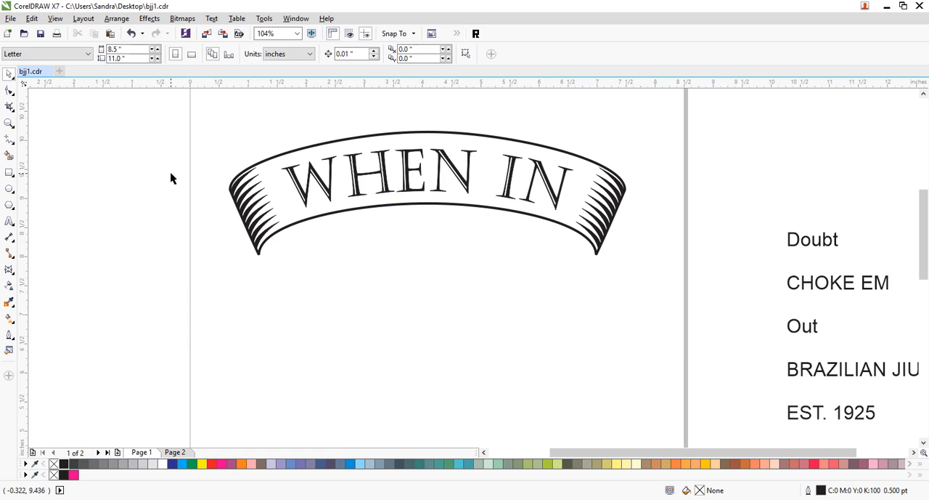
key(ctrl+s)
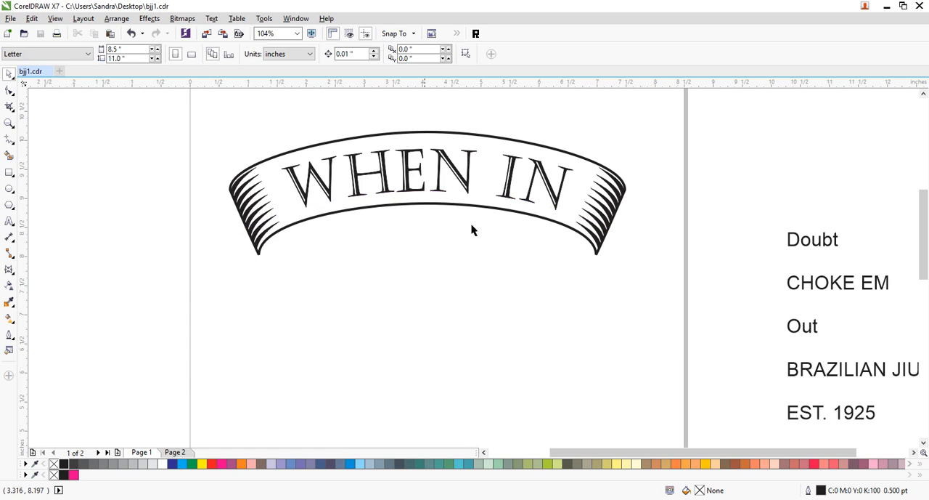
- Flatten the banner and WHEN IN text together slightly in height and place them lower on the page at unchanged width
click(11, 126)
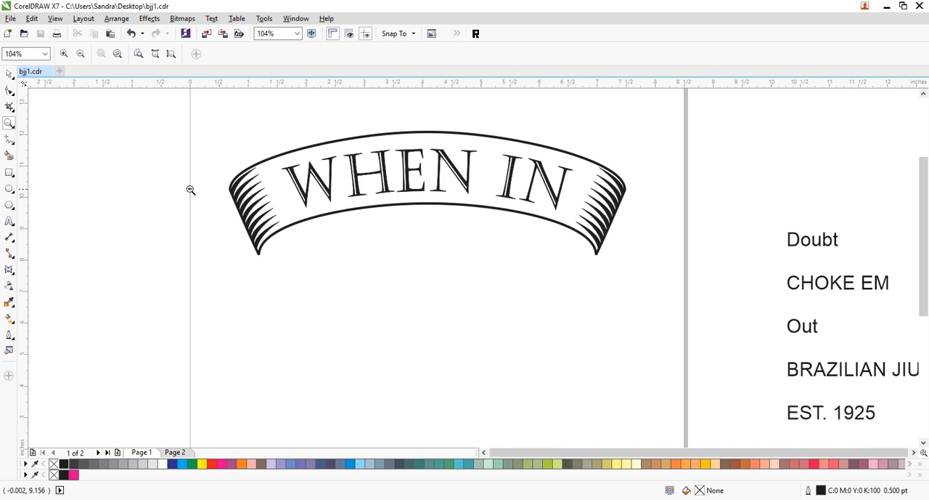
right_click(399, 291)
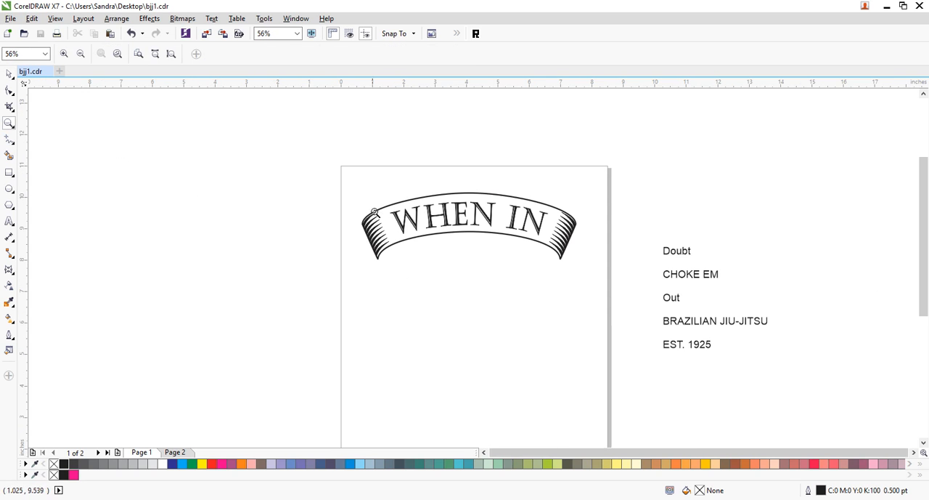
click(8, 73)
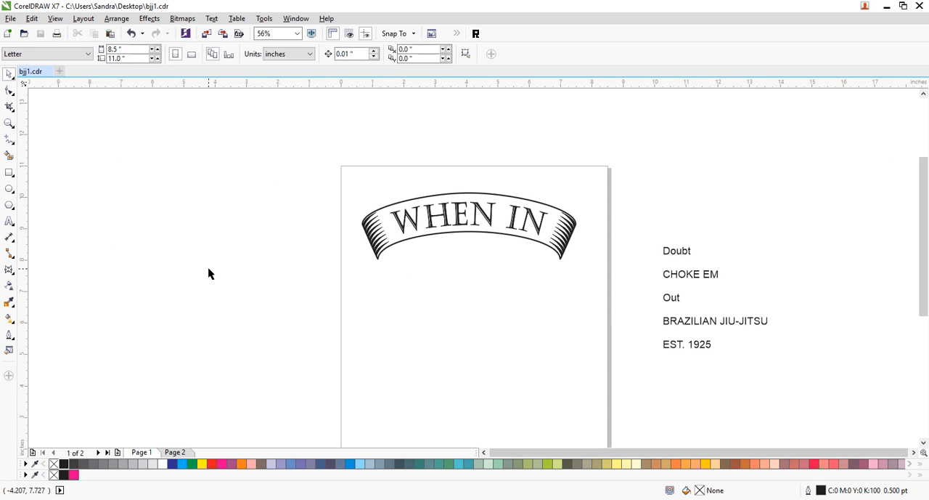
drag(659, 175, 244, 298)
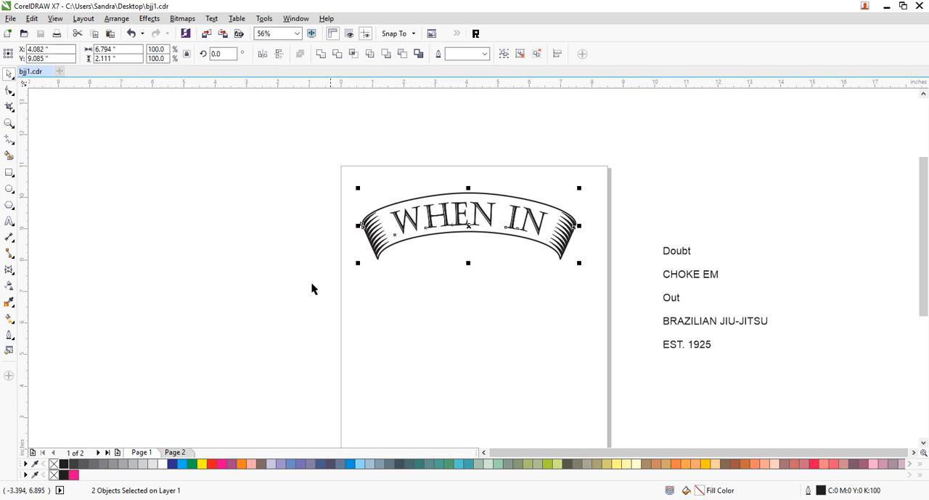
drag(469, 189, 502, 225)
click(650, 191)
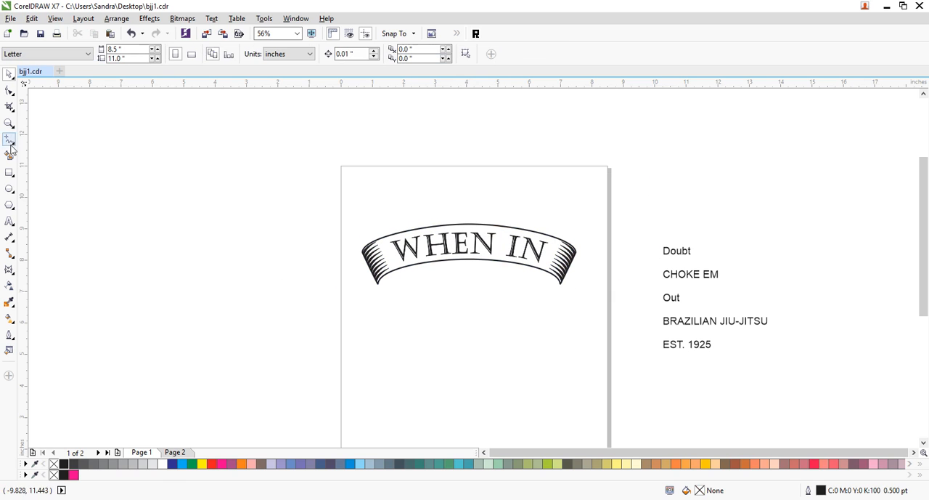
- Draw a freehand S-curve about 1.2 by 0.65 in above the banner's centre and a small curl about 0.3 in high beside its upper end
click(9, 123)
drag(328, 185, 634, 381)
click(9, 74)
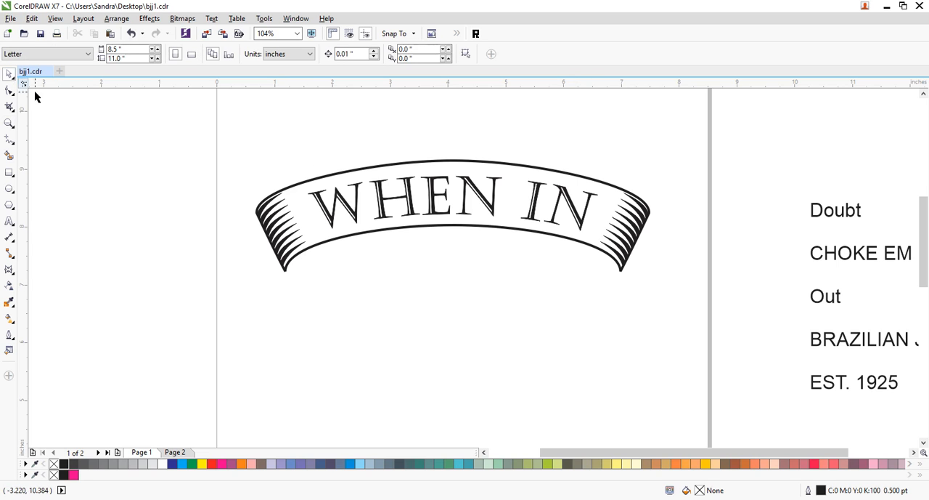
click(11, 270)
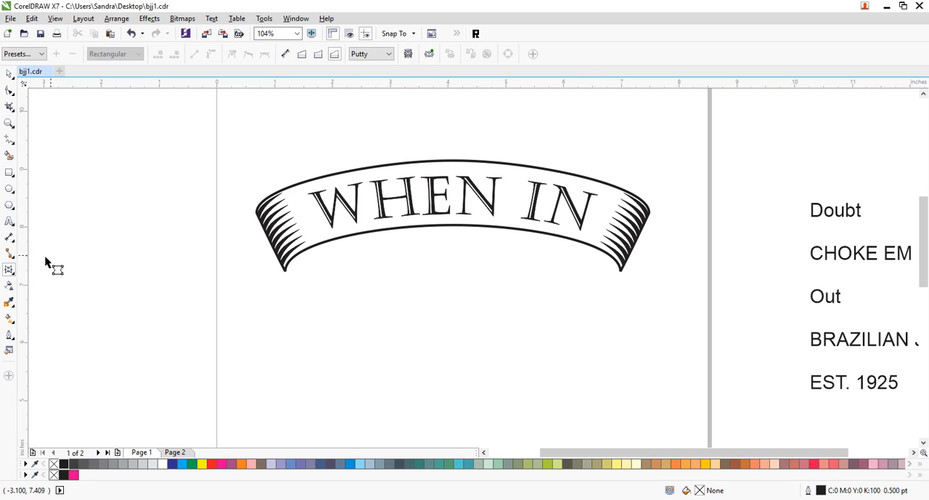
click(9, 141)
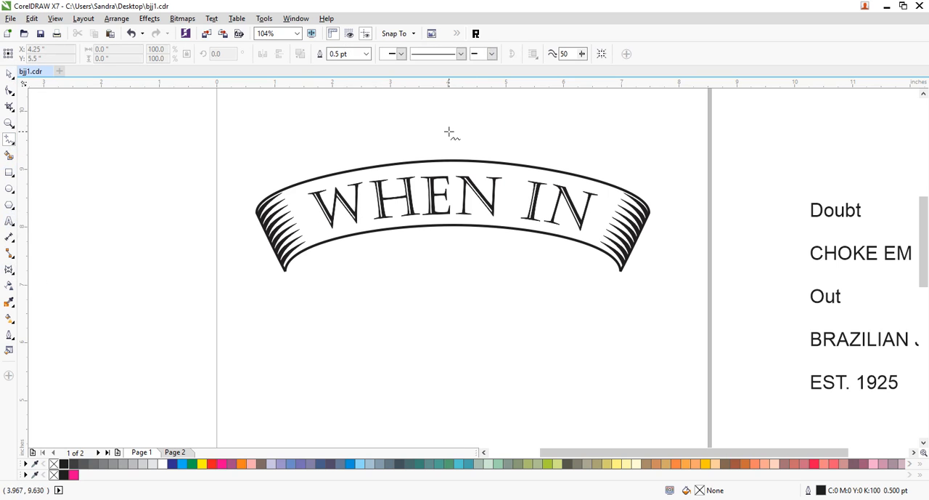
mouse_move(451, 116)
mouse_down()
mouse_move(440, 141)
mouse_move(384, 153)
mouse_up()
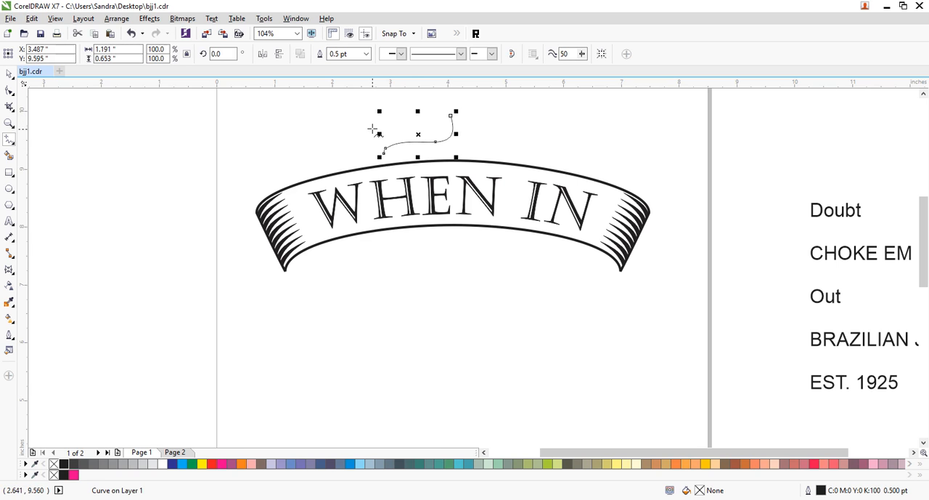
mouse_move(441, 112)
mouse_down()
mouse_move(432, 122)
mouse_move(450, 116)
mouse_move(443, 110)
mouse_up()
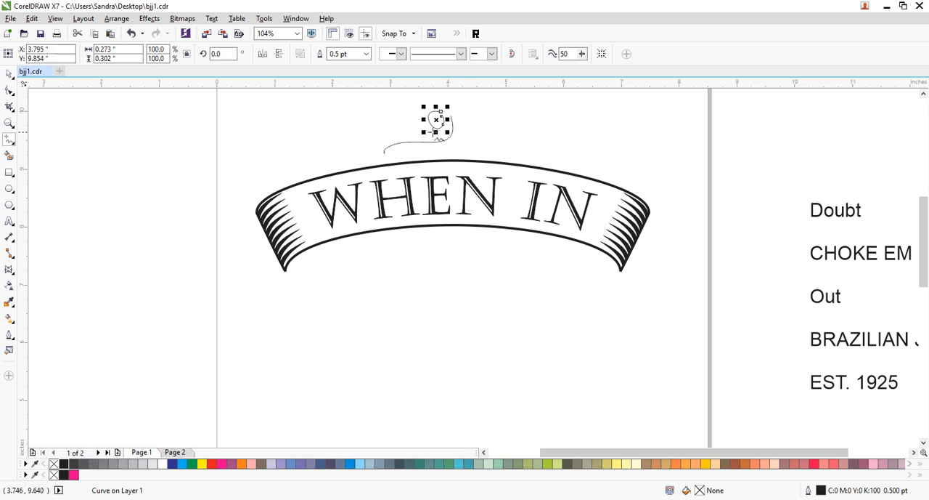
click(385, 112)
click(381, 119)
click(579, 129)
key(ctrl+z)
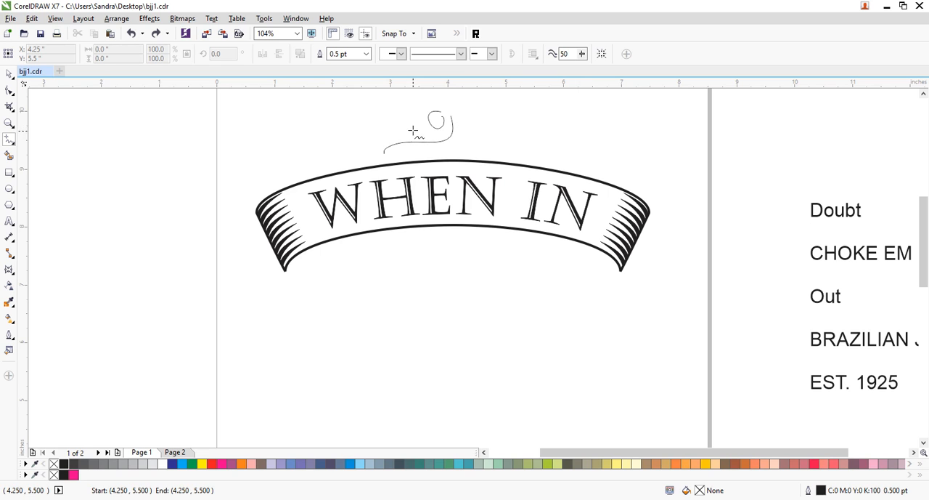
- Draw four more freehand flourish curves above the banner's left half, about 1.85, 0.69, 0.59 and 1.99 in wide, the last two ending in curls
mouse_move(423, 112)
mouse_down()
mouse_move(412, 109)
mouse_move(375, 138)
mouse_move(340, 142)
mouse_move(315, 167)
mouse_up()
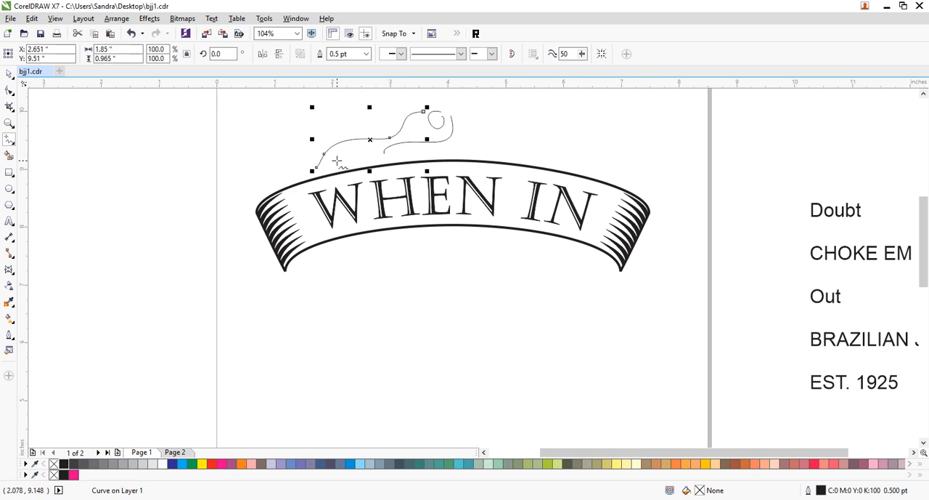
mouse_move(332, 164)
mouse_down()
mouse_move(353, 146)
mouse_move(375, 153)
mouse_up()
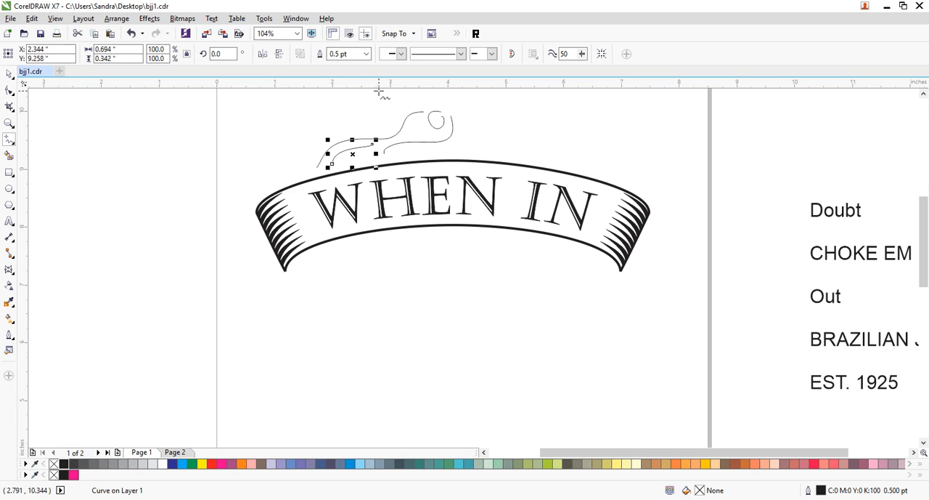
mouse_move(257, 195)
mouse_down()
mouse_move(290, 161)
mouse_move(275, 175)
mouse_up()
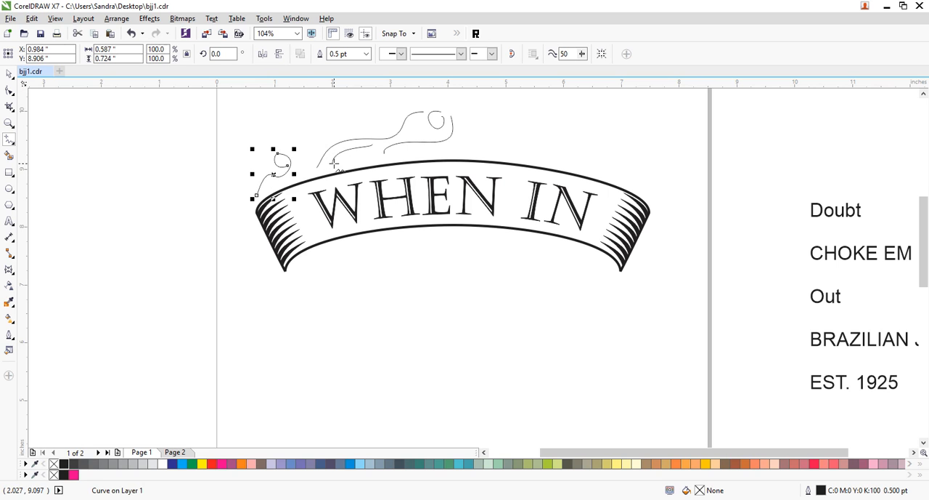
mouse_move(295, 171)
mouse_down()
mouse_move(323, 139)
mouse_move(416, 140)
mouse_move(398, 116)
mouse_move(370, 123)
mouse_move(381, 125)
mouse_up()
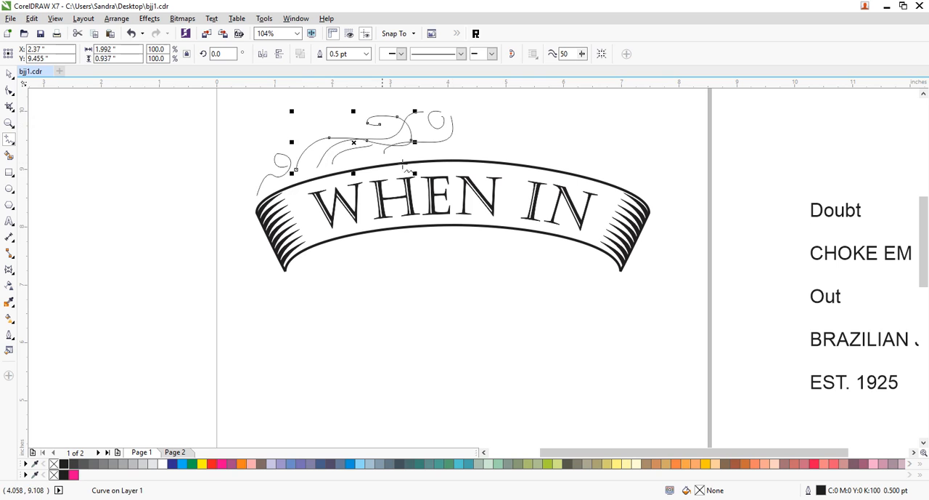
- Smooth the loop of the small curled flourish above the banner's left end by removing a node, and shift its inner end slightly left
click(8, 124)
drag(229, 104, 481, 200)
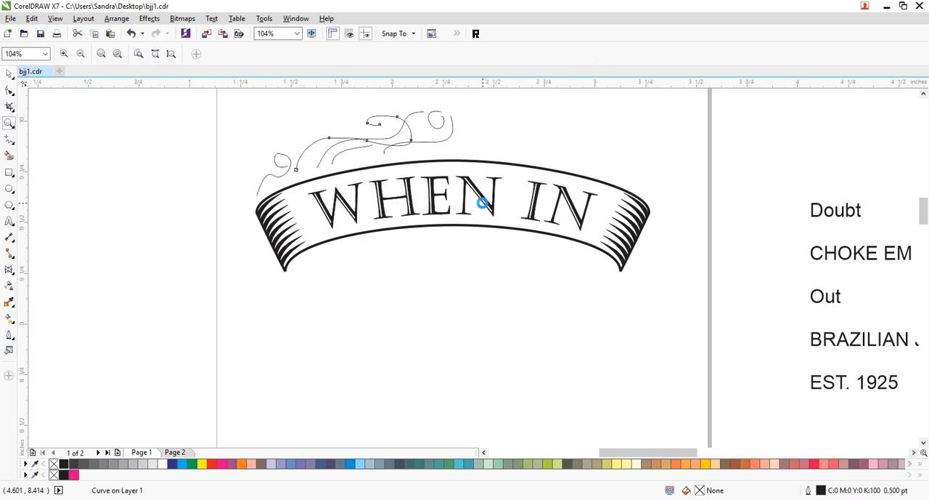
click(9, 90)
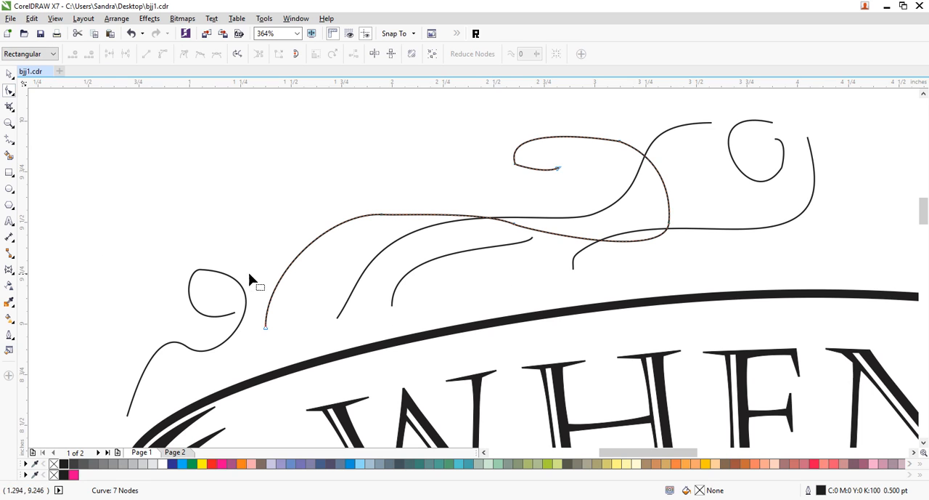
click(226, 274)
double_click(238, 289)
drag(224, 243, 189, 277)
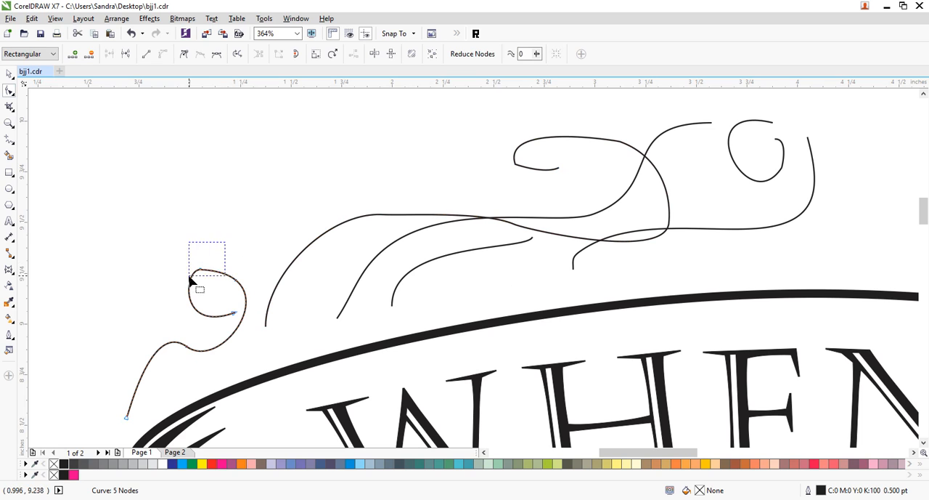
key(Delete)
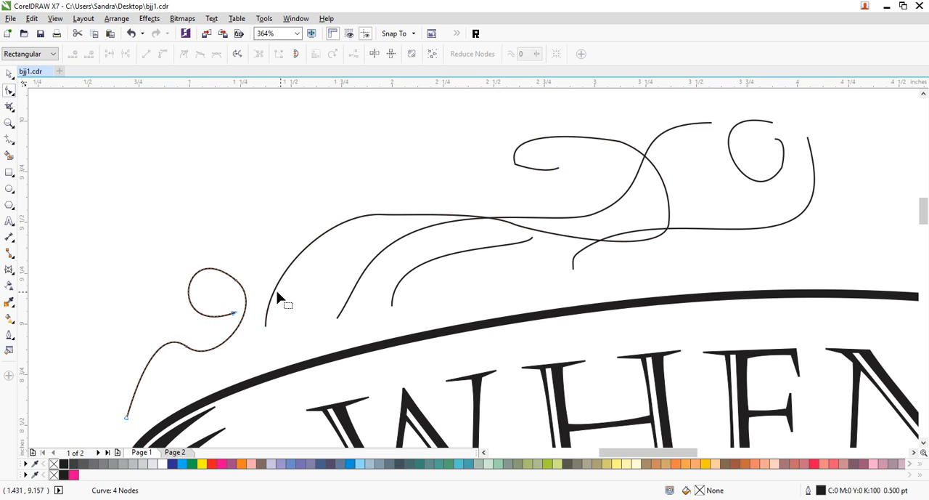
click(233, 313)
drag(234, 313, 219, 314)
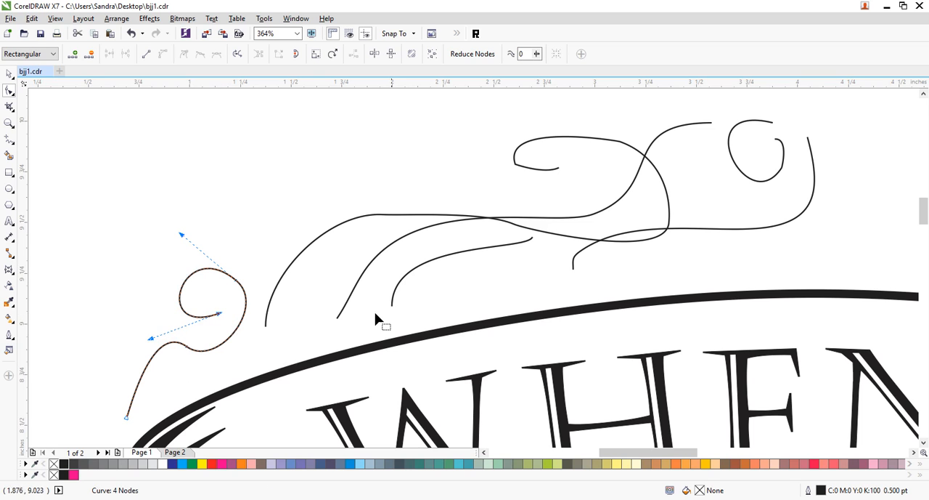
- Smooth the long curled flourish by adding and removing nodes along its left arch and upper loop
click(546, 235)
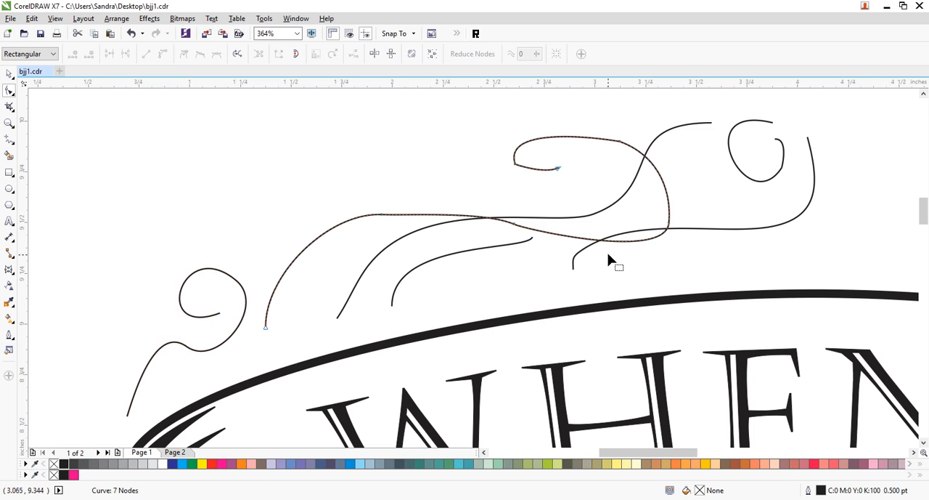
double_click(554, 236)
click(345, 221)
drag(355, 182, 528, 249)
key(Delete)
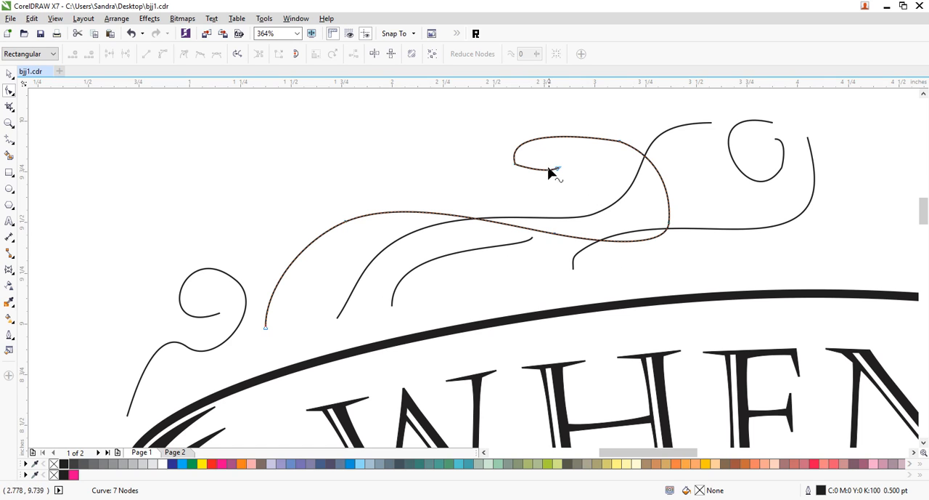
double_click(637, 154)
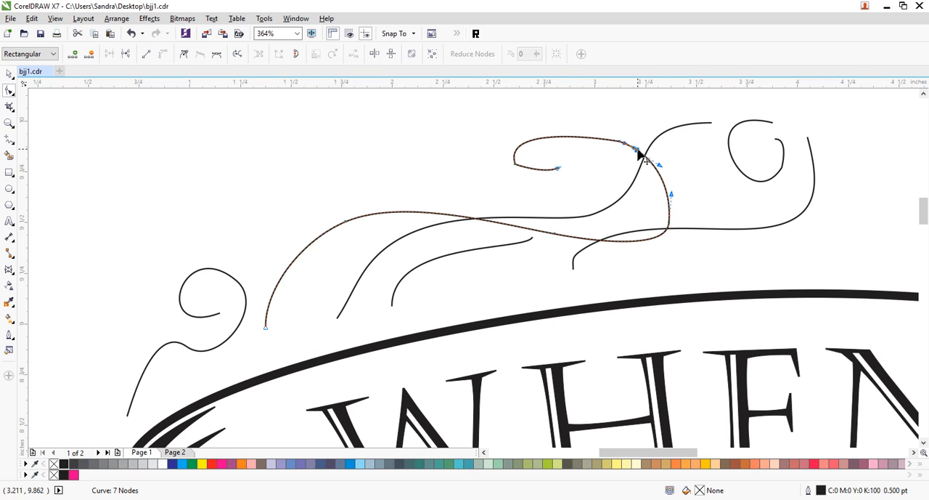
key(Delete)
double_click(536, 169)
drag(496, 112, 536, 133)
key(Delete)
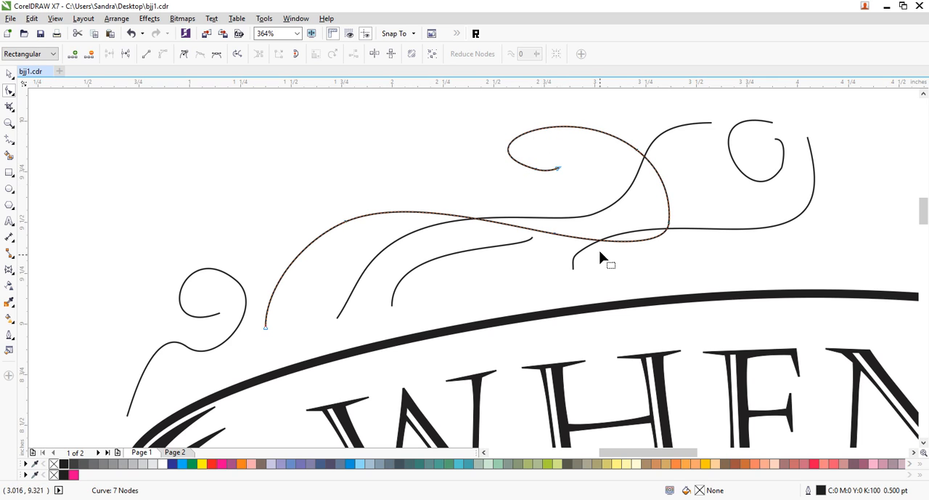
- Reshape the lower end of the S-curve above the banner's centre so it sweeps down and left
click(574, 268)
mouse_move(574, 267)
mouse_down()
mouse_move(540, 289)
mouse_move(559, 265)
mouse_up()
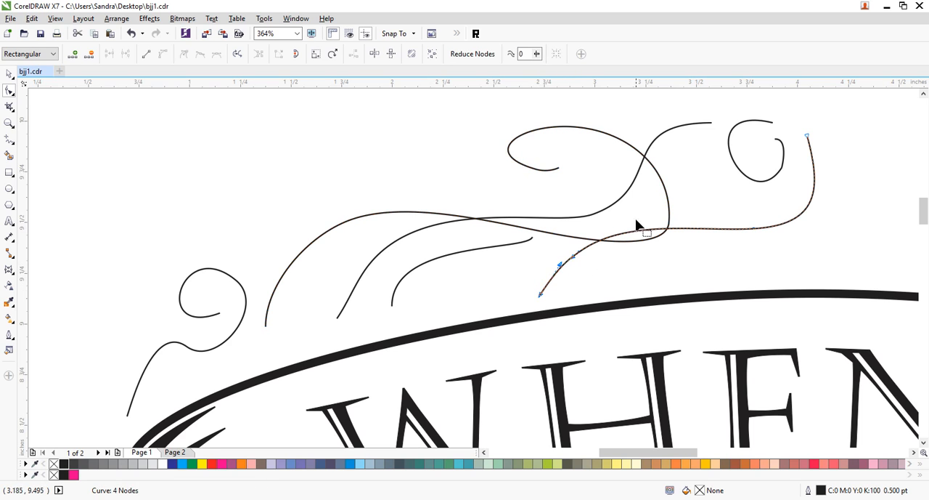
mouse_move(808, 140)
mouse_down()
mouse_move(824, 141)
mouse_move(809, 138)
mouse_up()
- Smooth the small curl beside the S-curve's upper end and extend the neighbouring long curve's right end to meet it
click(784, 151)
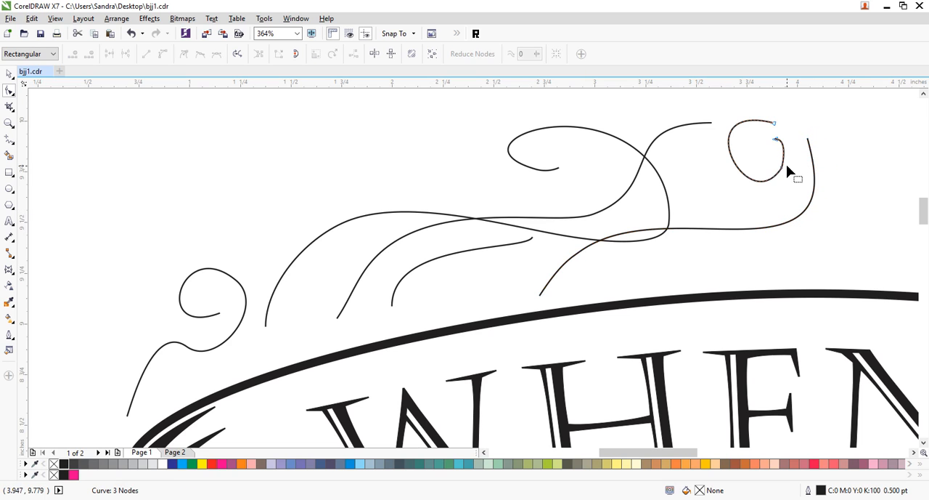
double_click(782, 166)
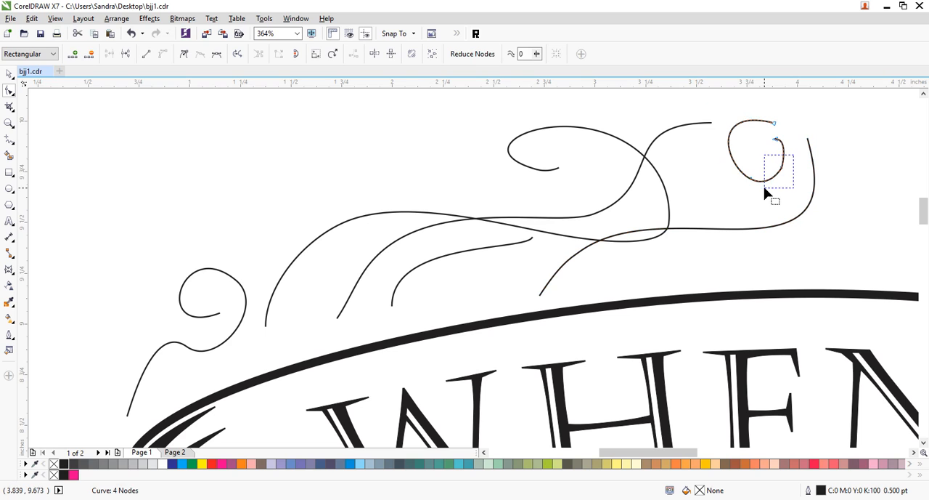
key(Delete)
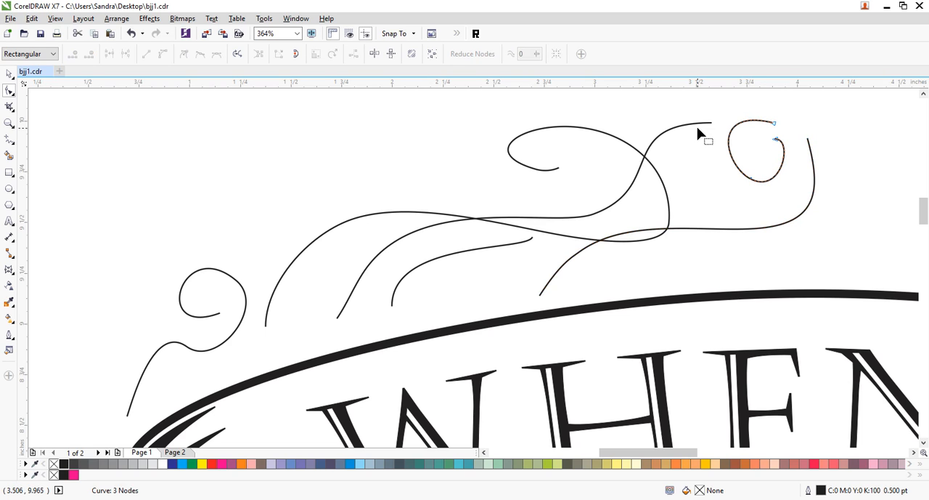
drag(711, 124, 743, 122)
click(722, 195)
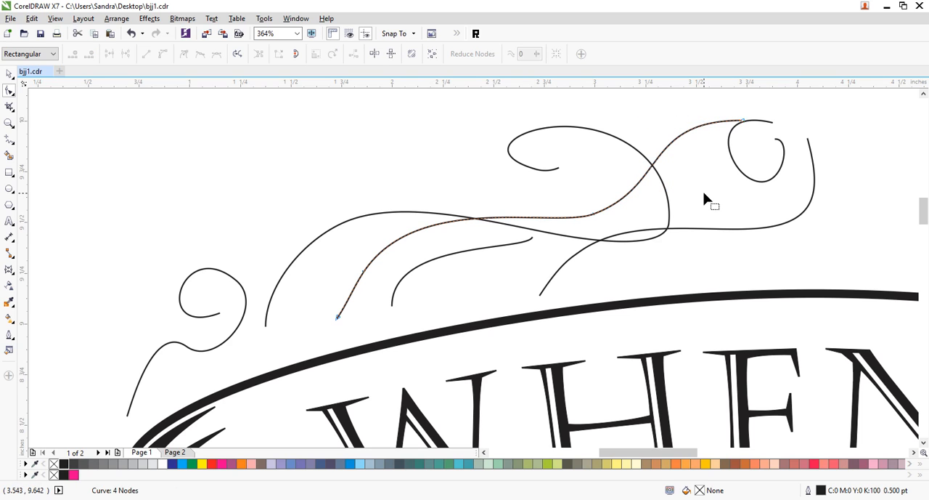
- Extend the short inner flourish's right end to the long curled flourish, smooth its arch and sweep its lower end down and left
click(526, 246)
click(534, 242)
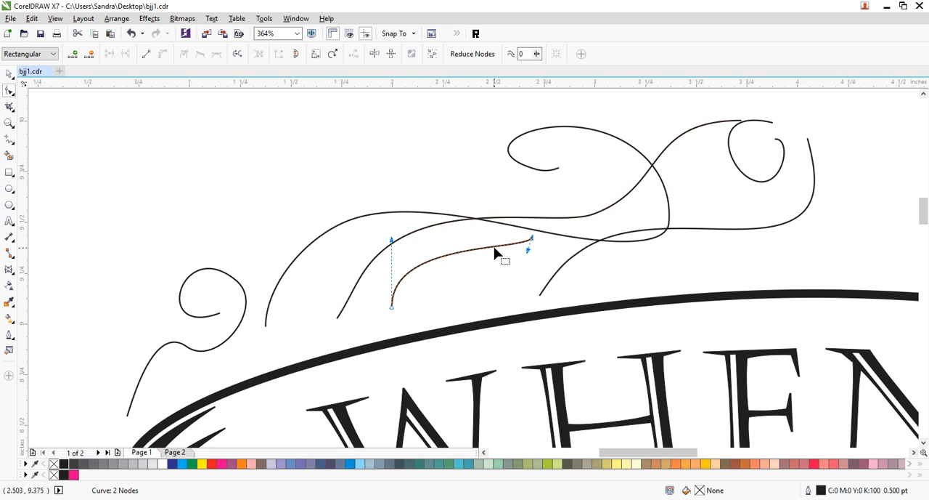
double_click(473, 249)
mouse_move(530, 242)
mouse_down()
mouse_move(514, 240)
mouse_move(567, 239)
mouse_move(532, 237)
mouse_up()
double_click(413, 270)
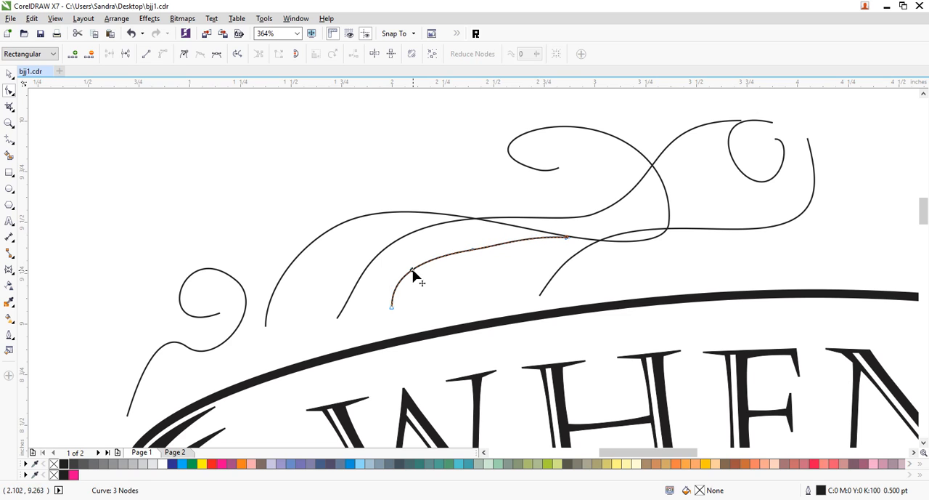
drag(448, 237, 514, 255)
key(Delete)
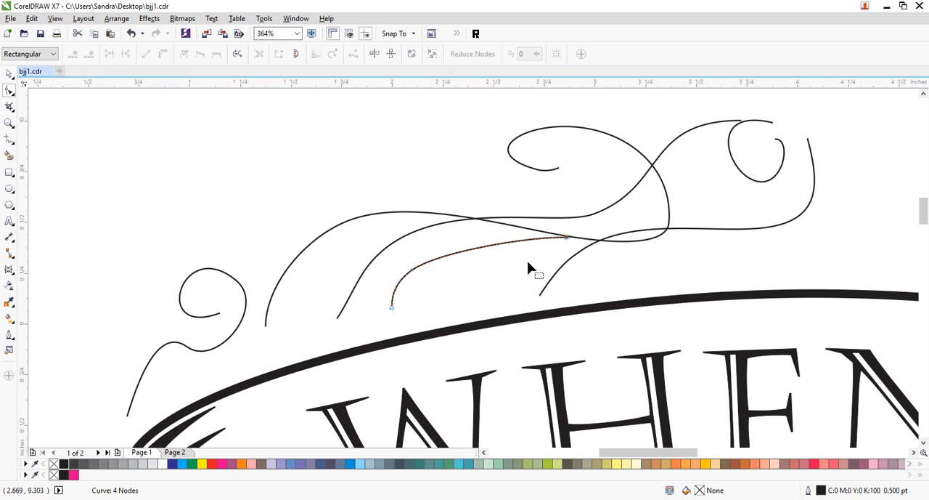
drag(482, 251, 481, 245)
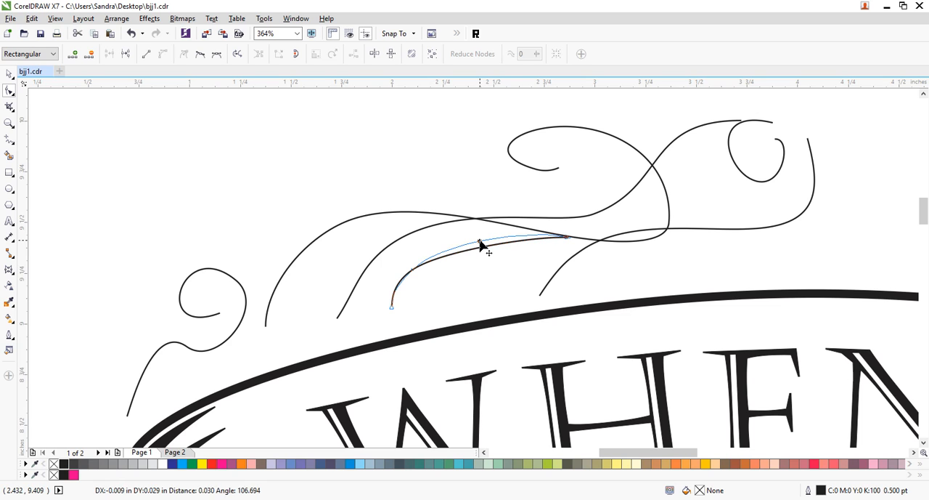
drag(392, 310, 400, 289)
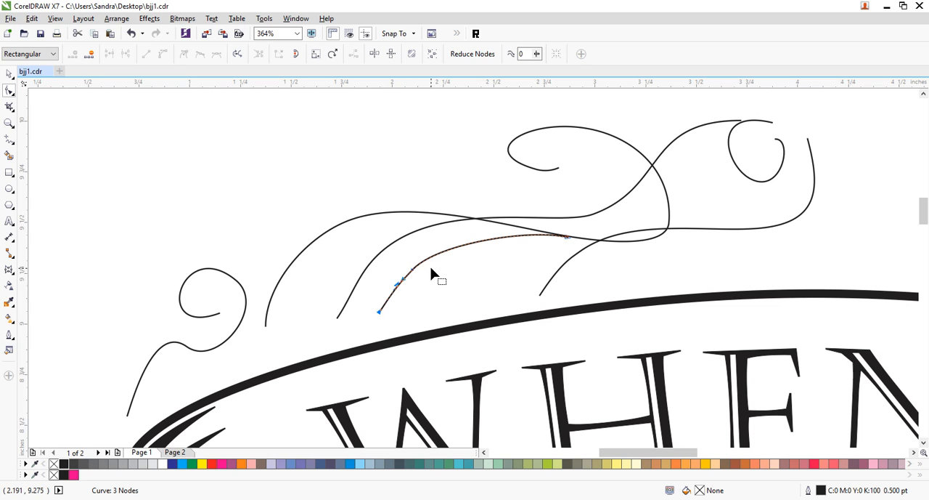
- Duplicate the small leftmost curled flourish slightly up and left, and combine both copies into one curve
click(9, 73)
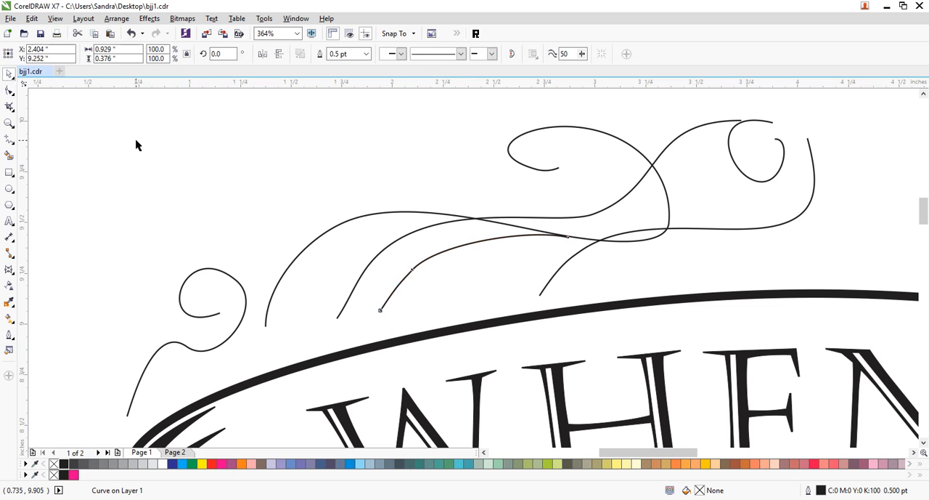
click(135, 144)
drag(196, 320, 189, 310)
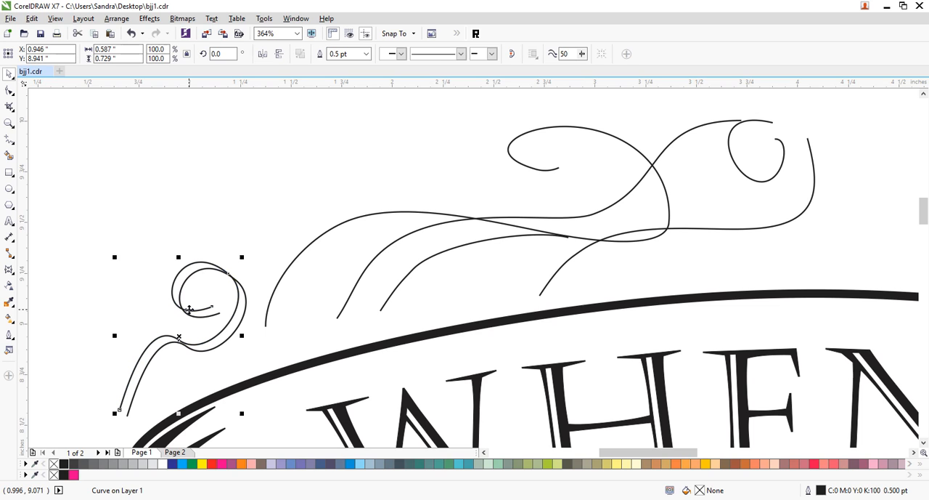
shift+click(232, 340)
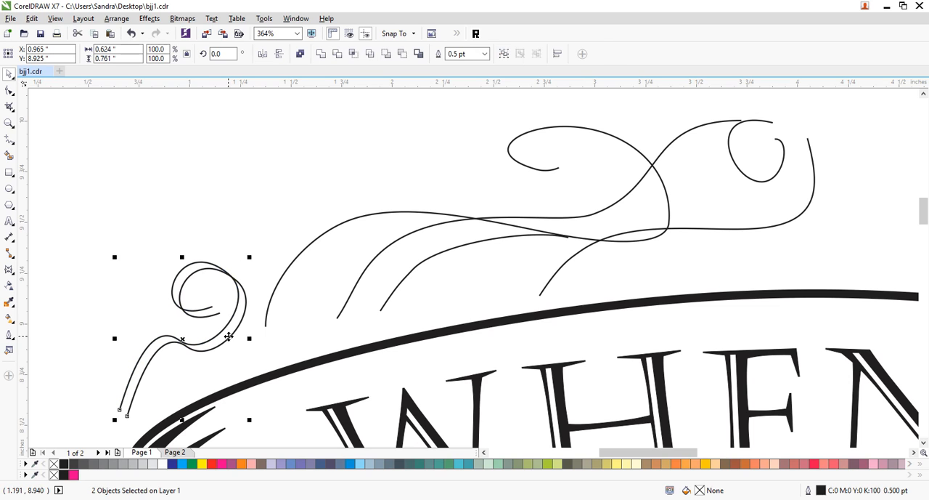
key(ctrl+l)
click(9, 90)
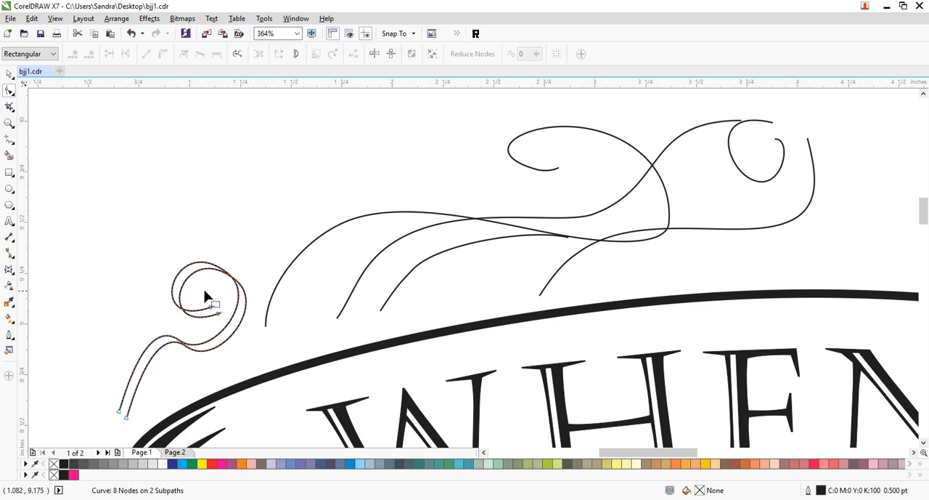
drag(210, 295, 231, 320)
drag(106, 398, 146, 424)
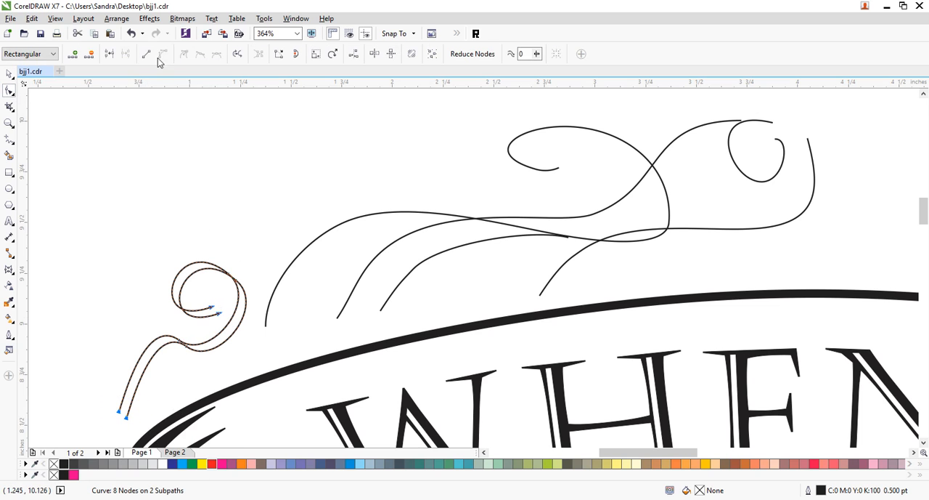
click(111, 55)
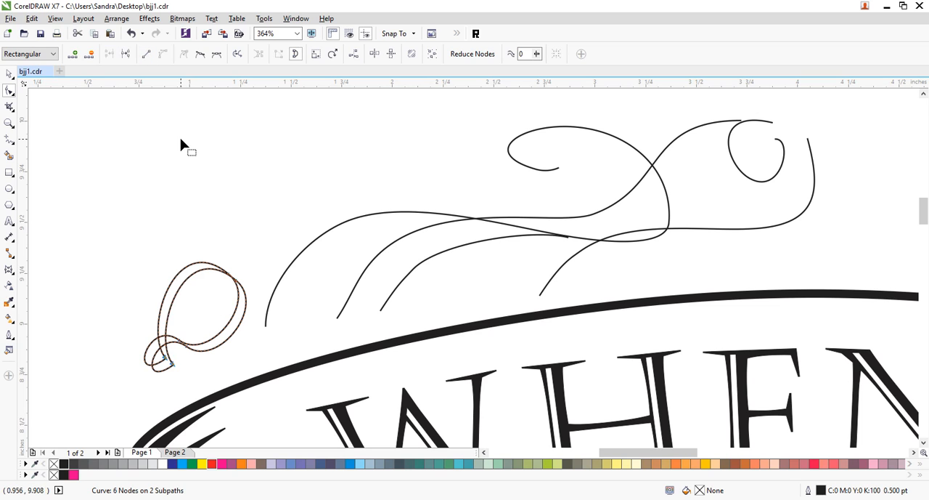
key(ctrl+z)
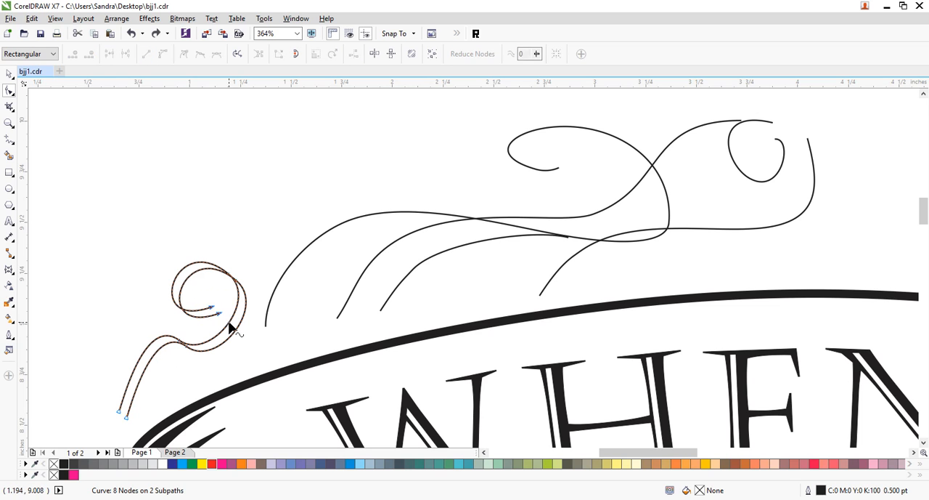
- Join the two pairs of open ends on the doubled leftmost flourish into a closed shape and fill it black
click(111, 57)
drag(103, 382, 143, 421)
click(110, 53)
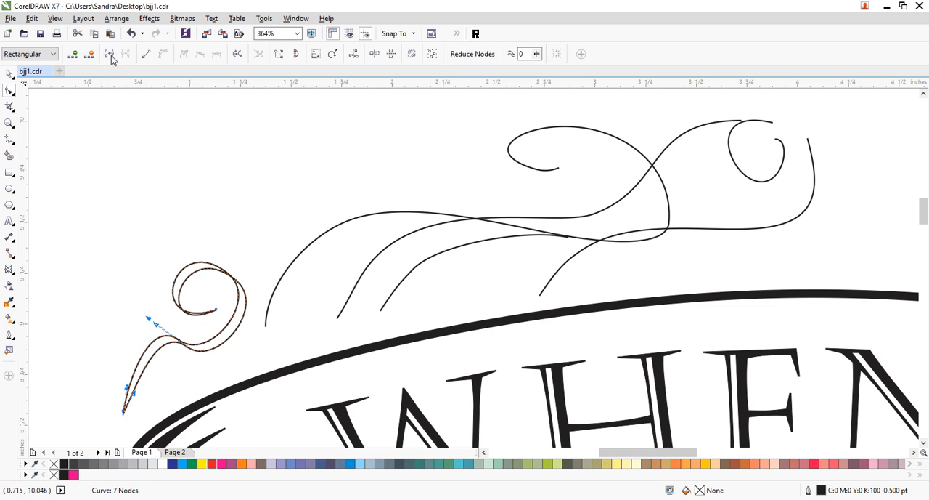
click(9, 74)
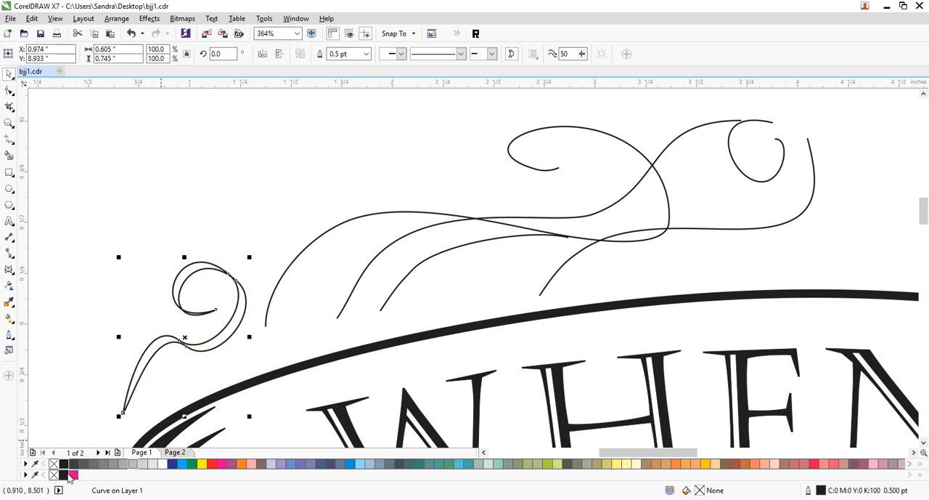
click(64, 463)
click(254, 213)
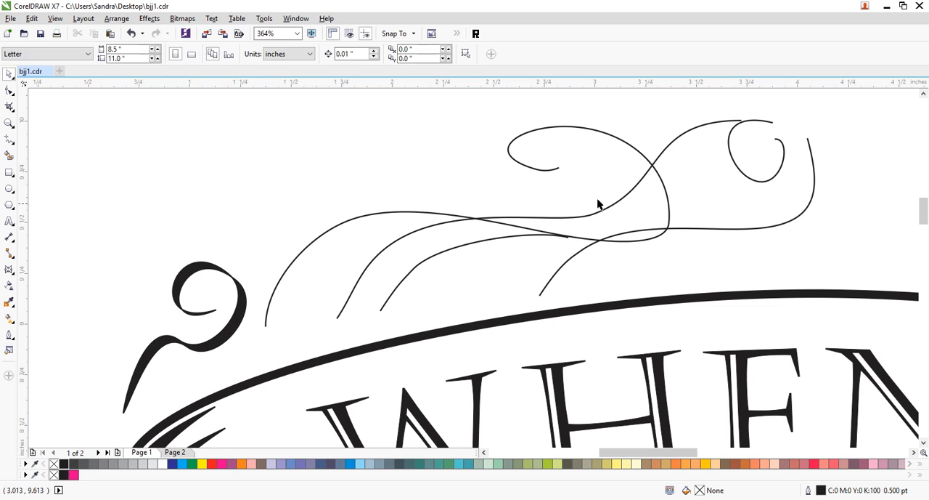
- Round the upper loop of the long curled flourish with an added node and lengthen its inner end slightly to the right
click(554, 169)
click(10, 90)
double_click(558, 129)
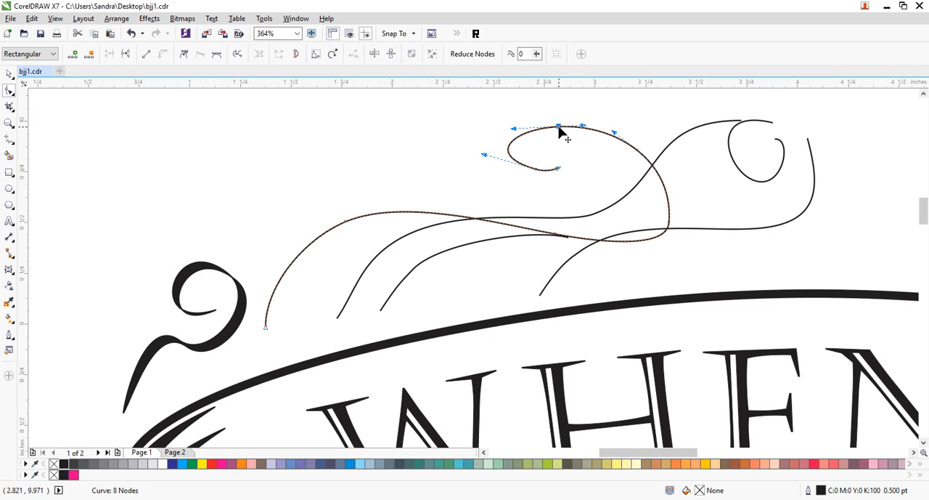
click(543, 170)
click(528, 184)
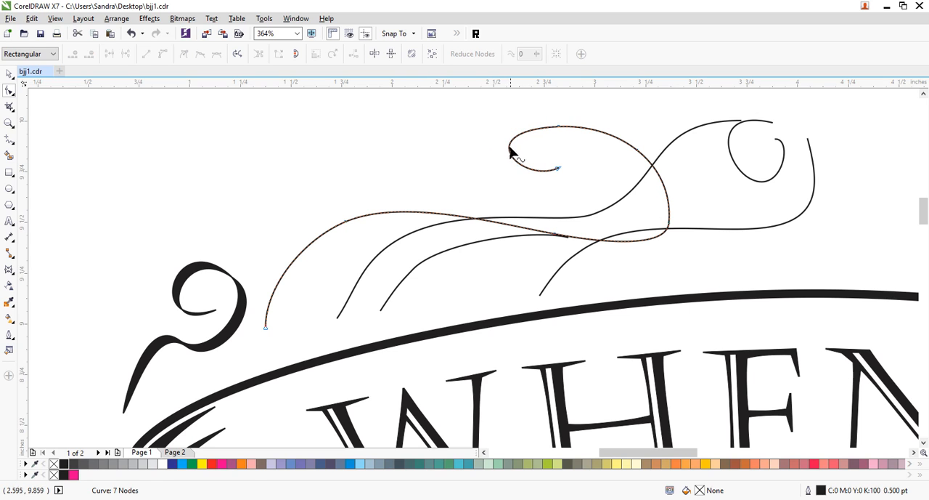
drag(510, 150, 514, 155)
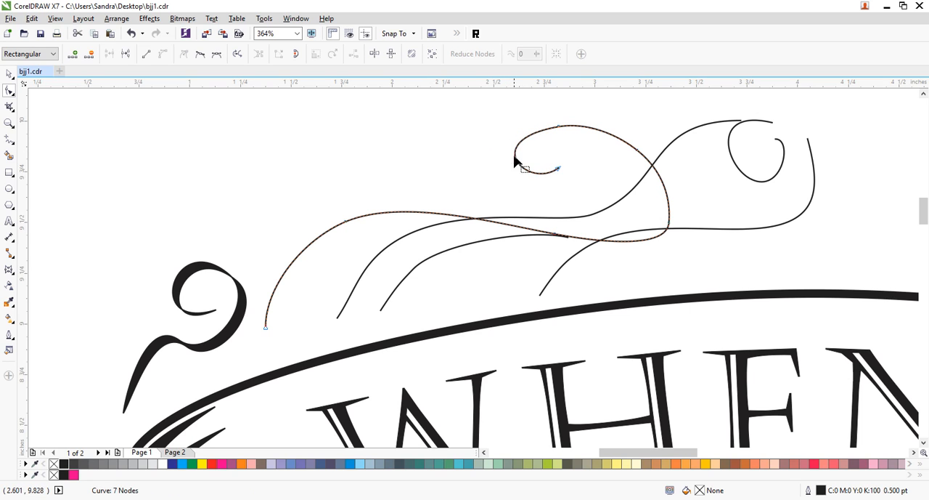
click(571, 170)
drag(573, 175, 512, 187)
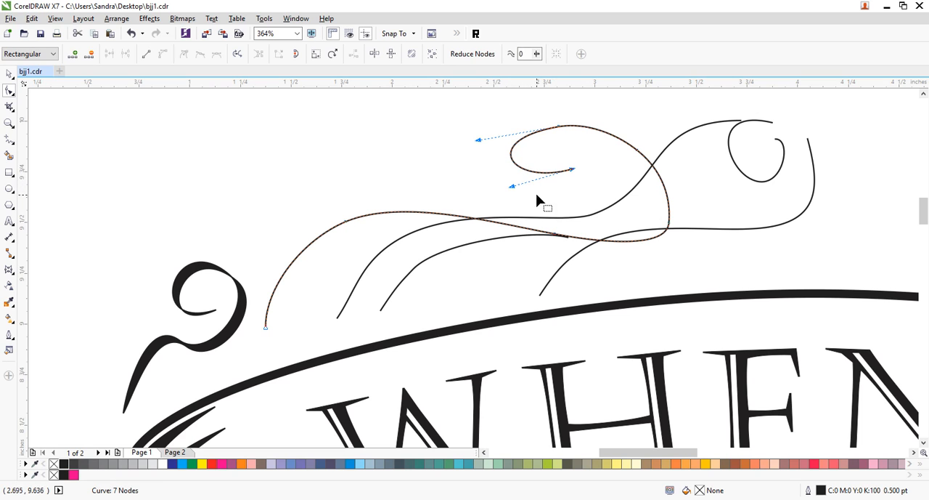
click(613, 119)
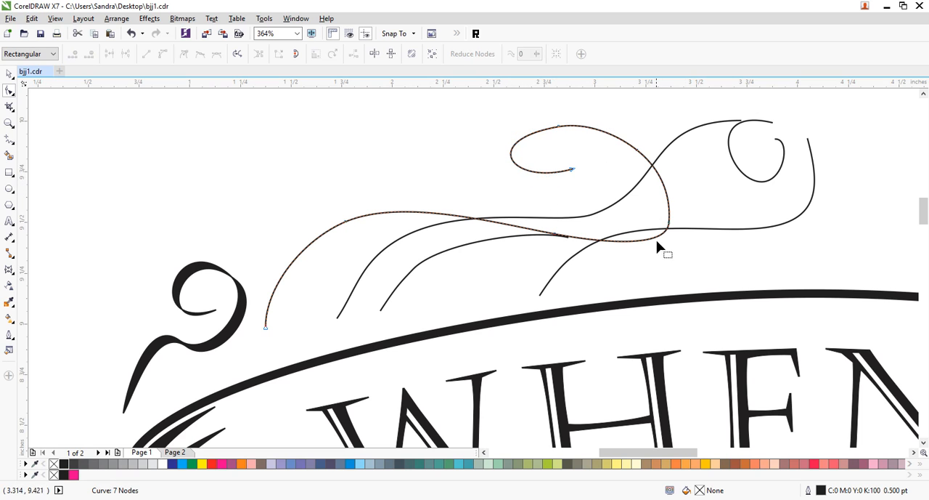
- Smooth the right-hand bend of the long curled flourish by adding two nodes and deleting the old ones around the turn
double_click(663, 183)
double_click(583, 239)
drag(714, 201, 637, 279)
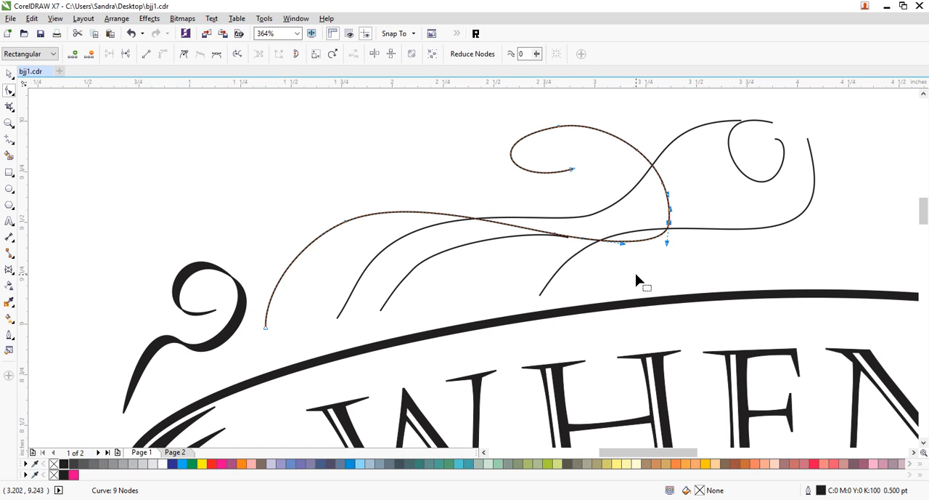
drag(691, 208, 615, 271)
key(Delete)
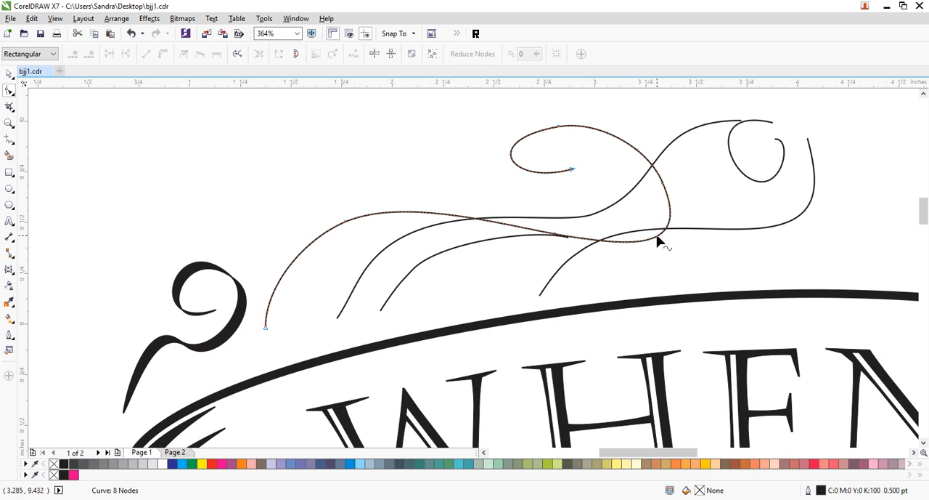
drag(714, 138, 664, 183)
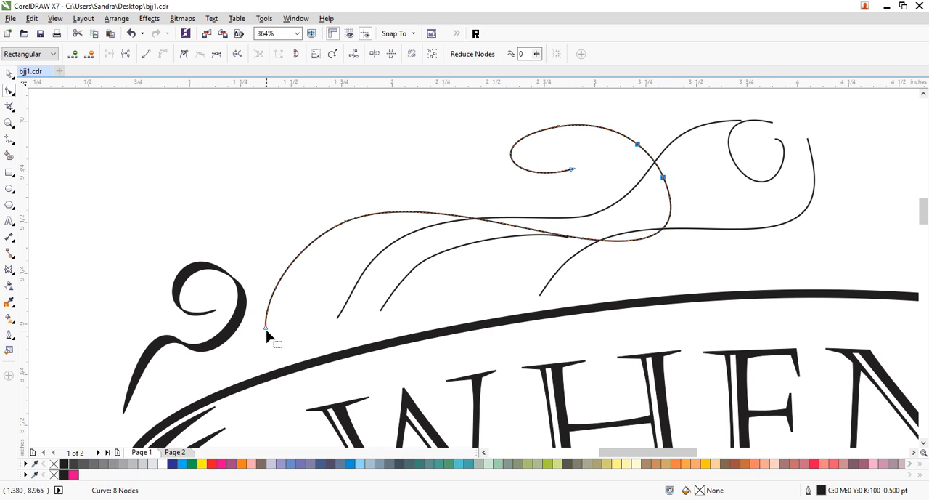
- Extend the long curled flourish's lower end down and left, and bend it into an S-shaped sweep toward the black curl
drag(266, 329, 259, 335)
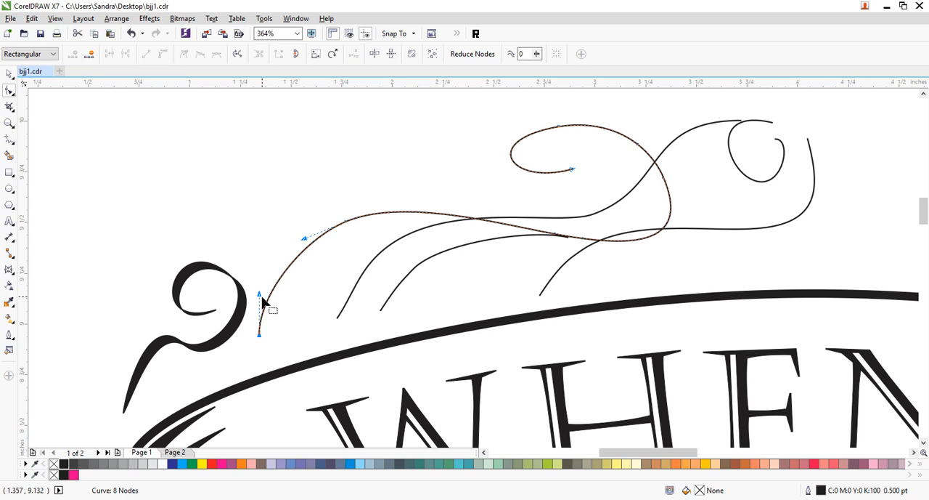
drag(260, 296, 238, 344)
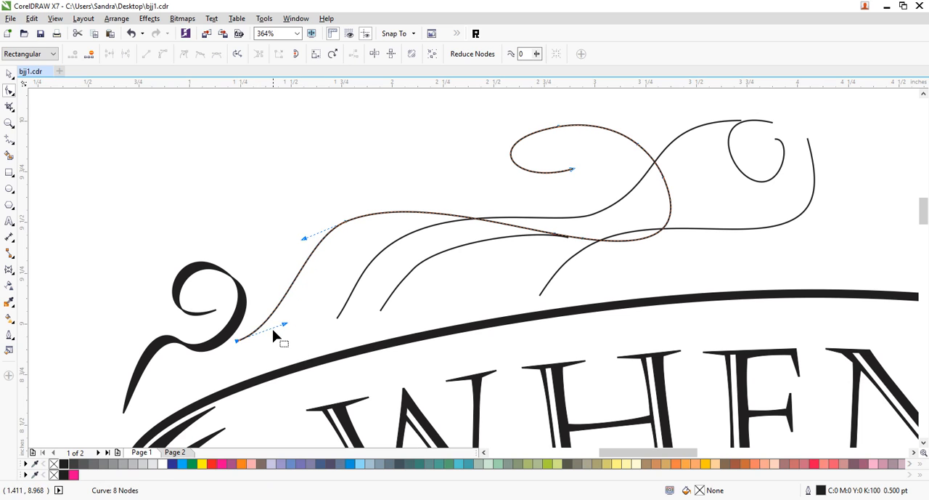
drag(284, 326, 311, 313)
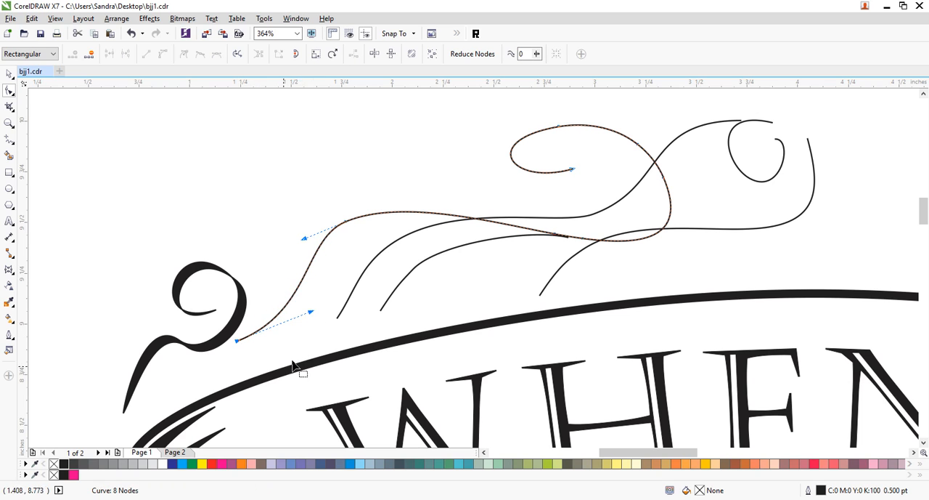
- Duplicate the long curled flourish slightly up and left, and combine both copies into one curve
click(9, 73)
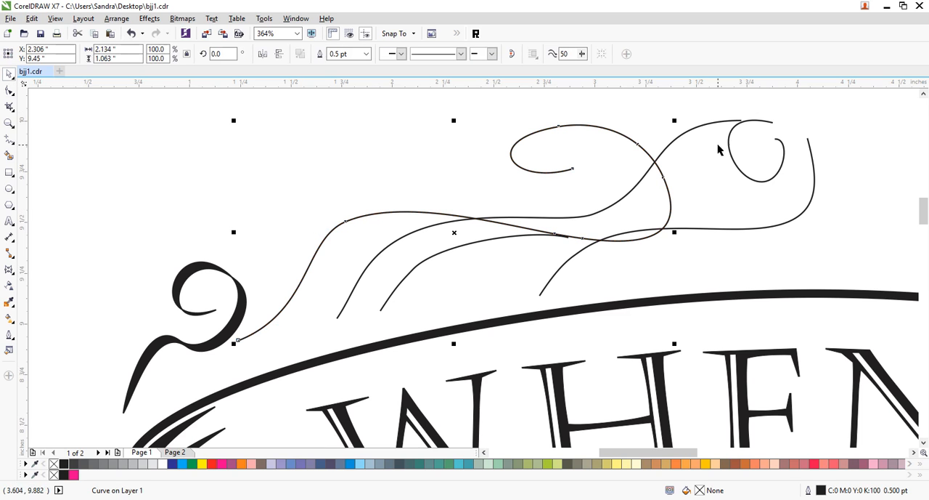
drag(537, 134, 526, 128)
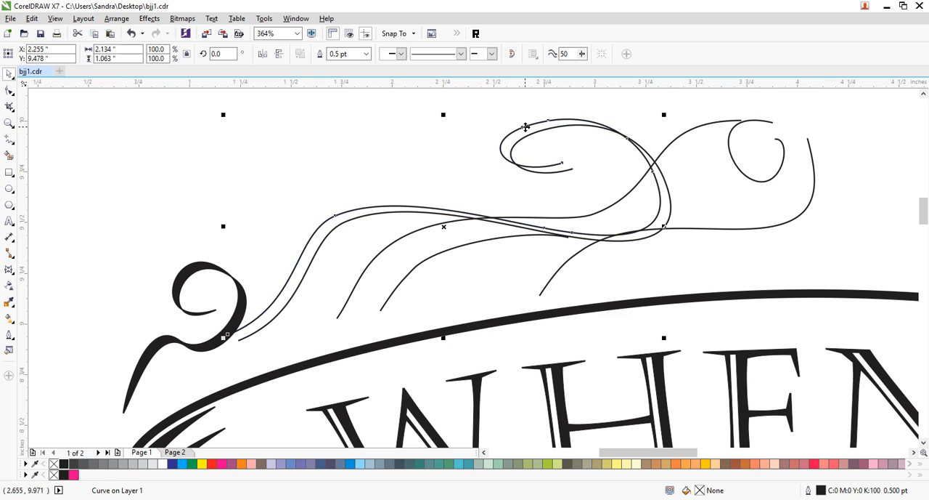
shift+click(564, 175)
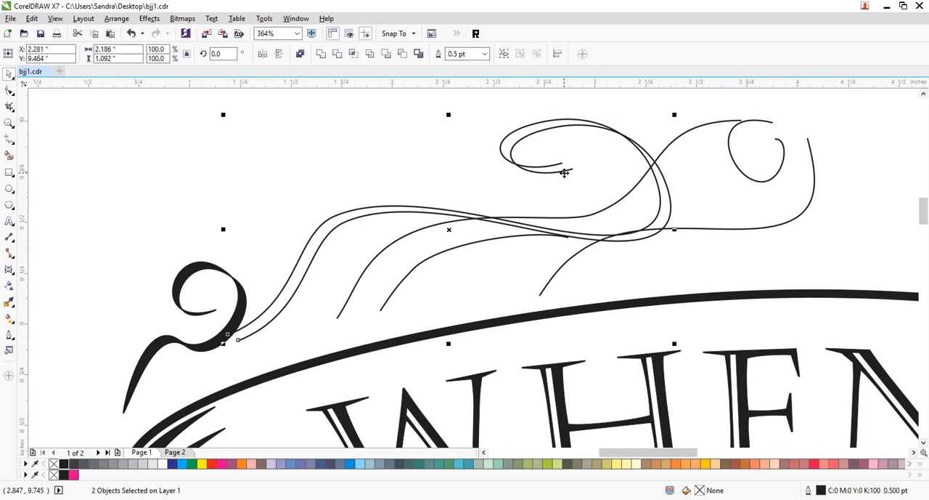
key(ctrl+l)
- Join the two pairs of open ends on the doubled long curled flourish into a closed shape and fill it black
click(9, 90)
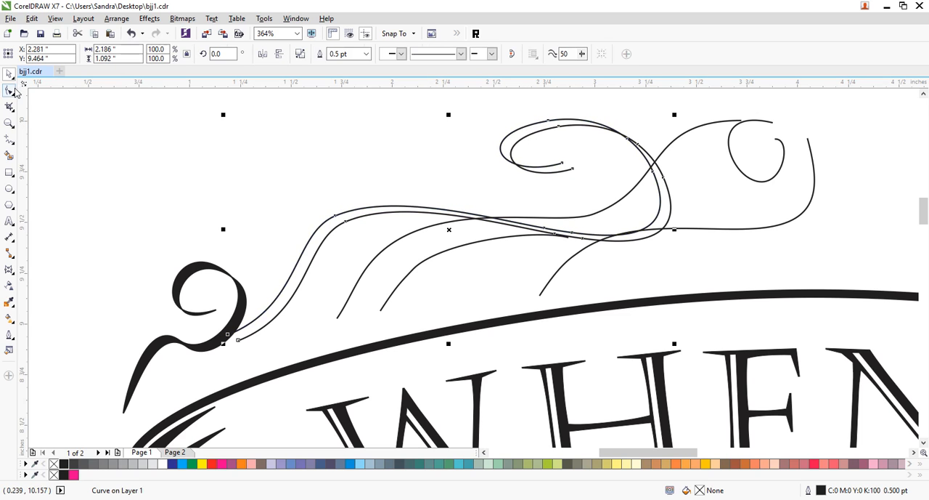
drag(556, 151, 596, 183)
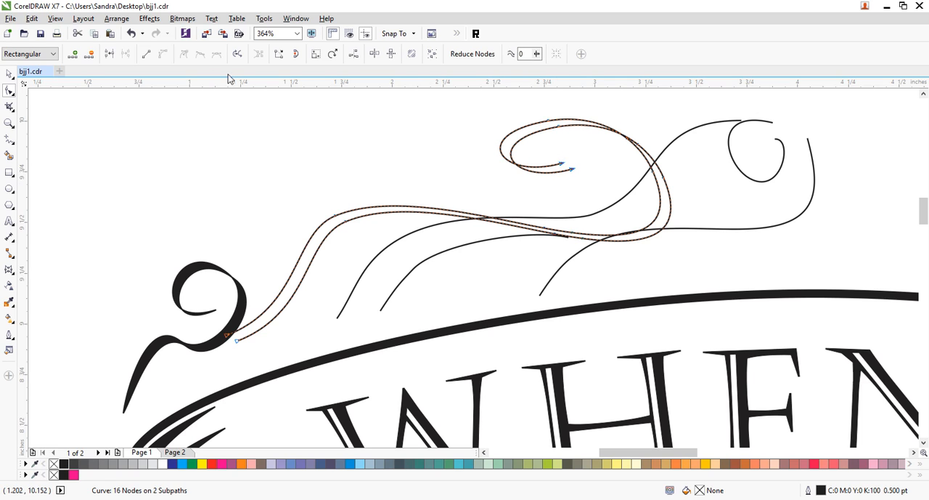
click(109, 53)
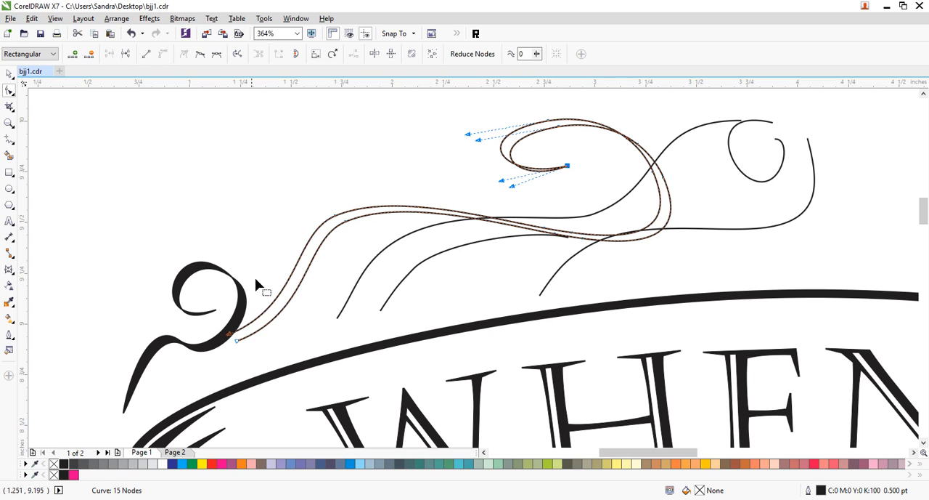
drag(202, 324, 249, 357)
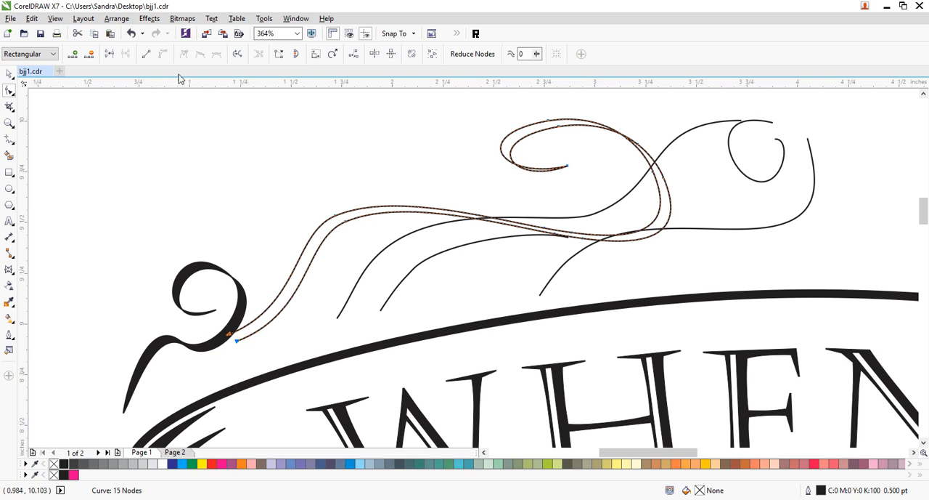
click(109, 55)
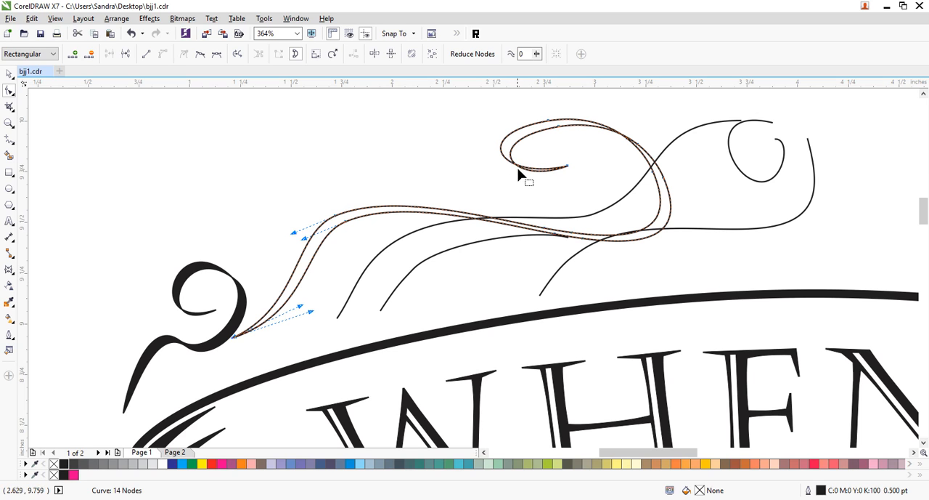
click(9, 74)
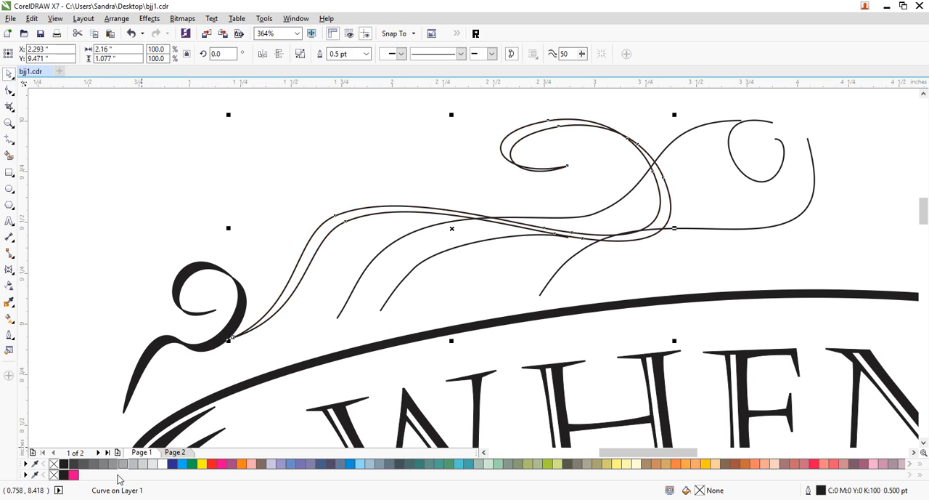
click(64, 463)
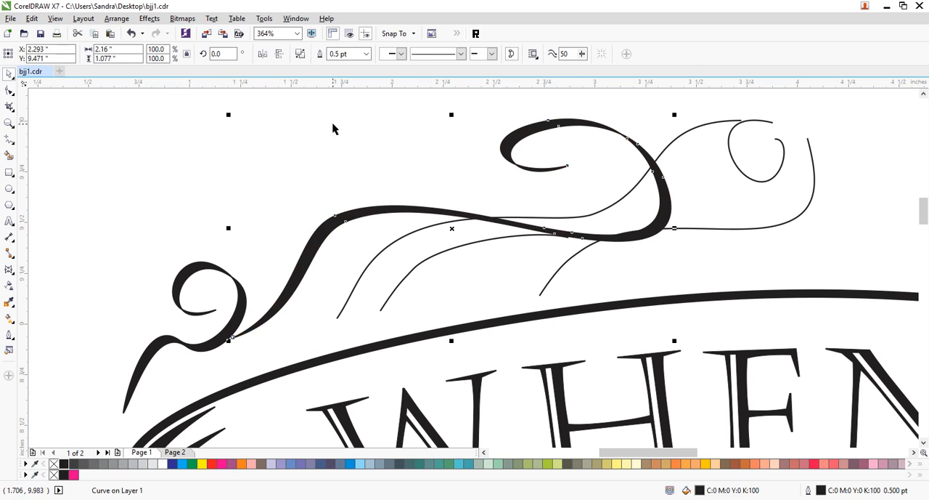
click(613, 258)
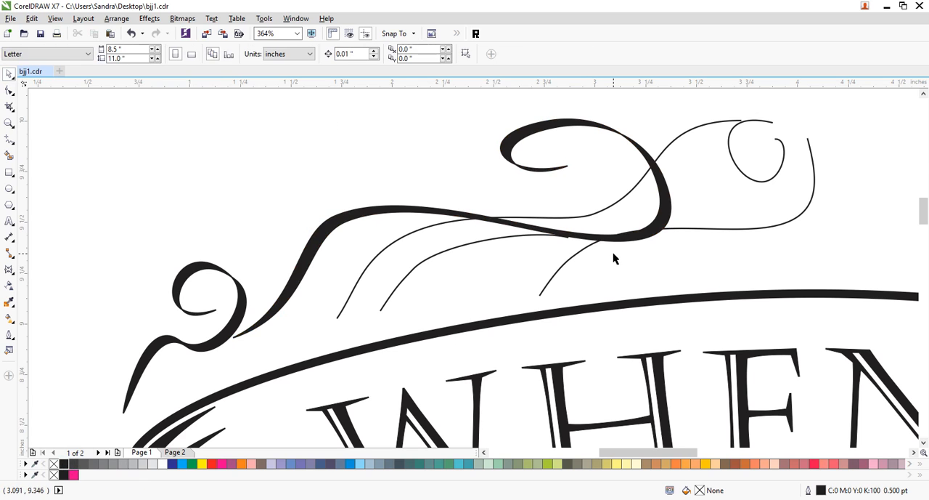
- Duplicate the rising S-shaped flourish slightly up and left, and combine both copies into one curve
click(696, 131)
mouse_move(696, 129)
mouse_down()
mouse_move(696, 118)
mouse_move(684, 126)
mouse_up()
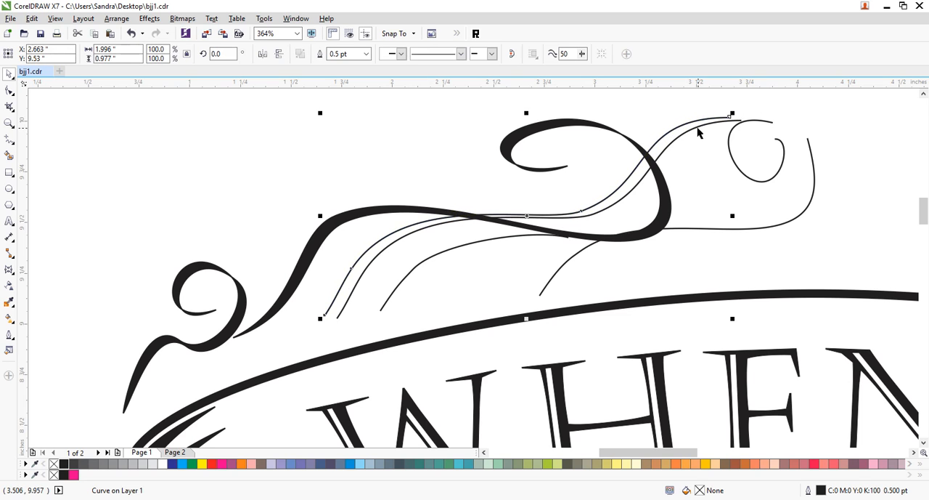
shift+click(699, 129)
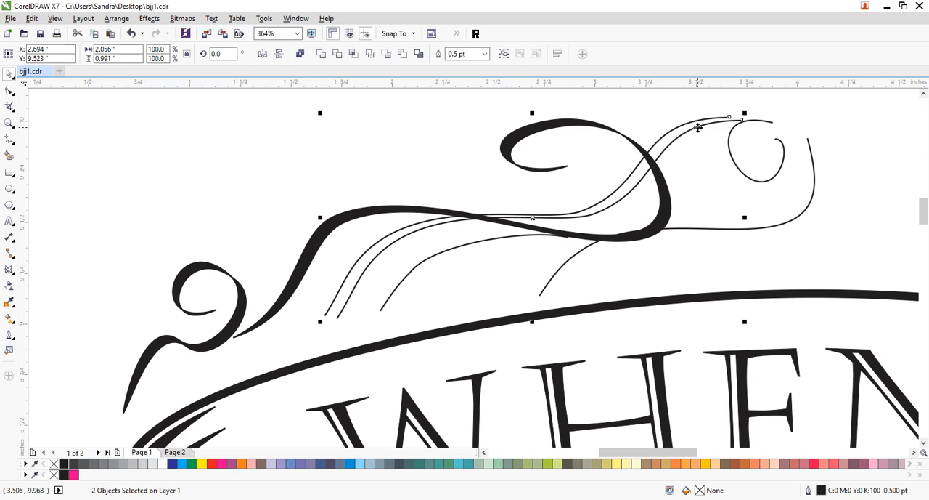
key(ctrl+l)
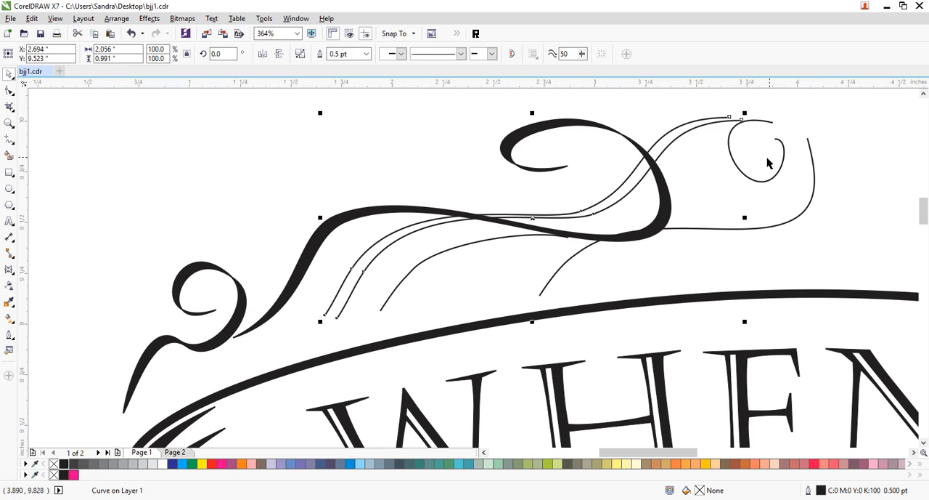
- Duplicate the small spiral at the upper right of the flourishes slightly up and left, and combine both copies
drag(732, 152, 730, 159)
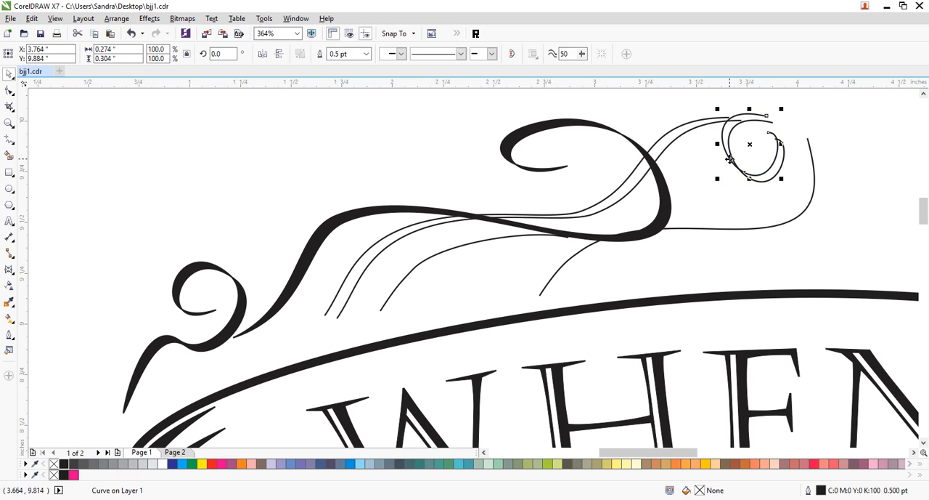
shift+click(770, 179)
key(ctrl+l)
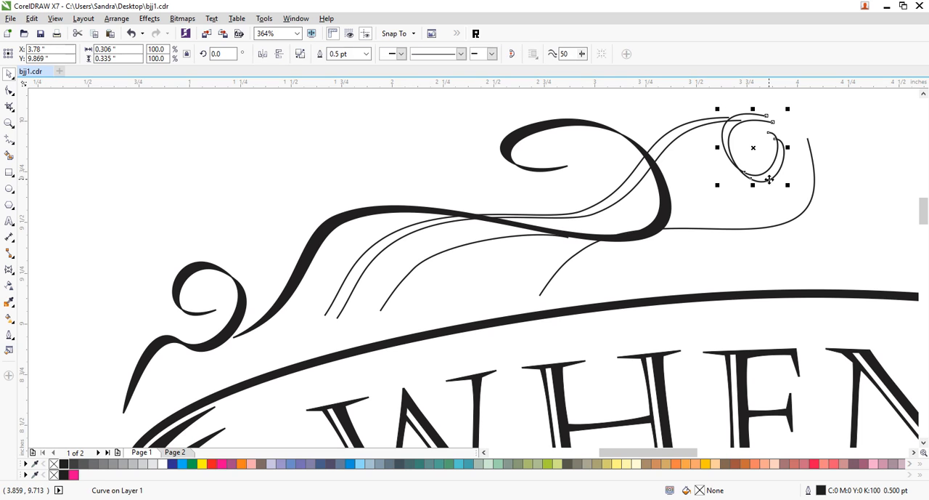
- Duplicate the lower-right flourish and the short inner flourish slightly up and left, combining each with its own copy
mouse_move(772, 231)
mouse_down()
mouse_move(753, 220)
mouse_move(765, 216)
mouse_up()
drag(457, 252, 446, 244)
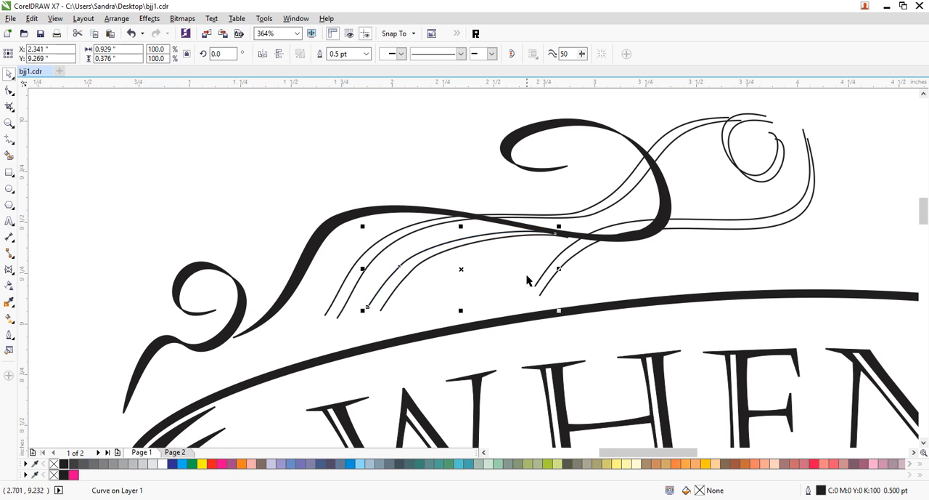
shift+click(461, 247)
key(ctrl+l)
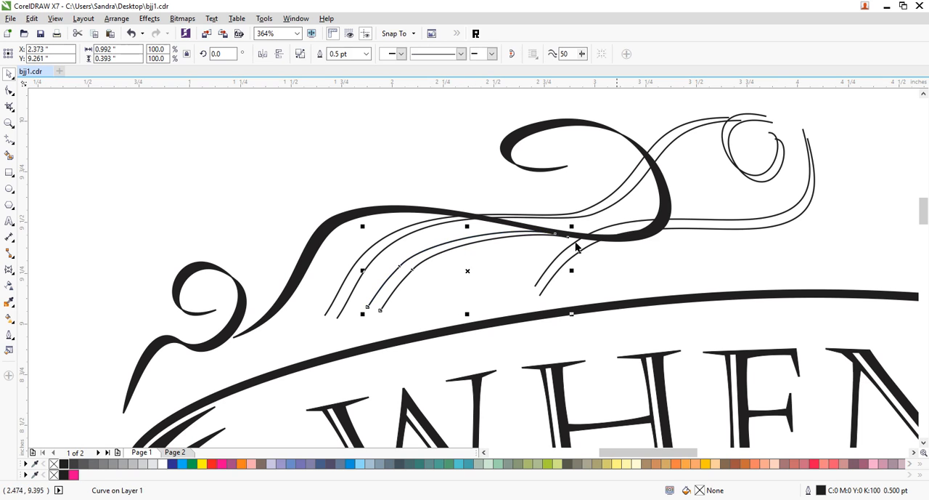
click(749, 222)
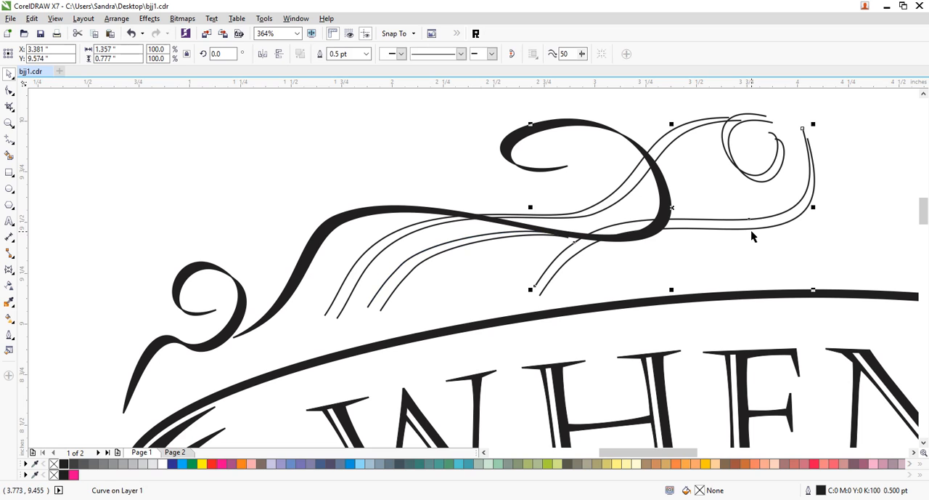
shift+click(753, 229)
key(ctrl+l)
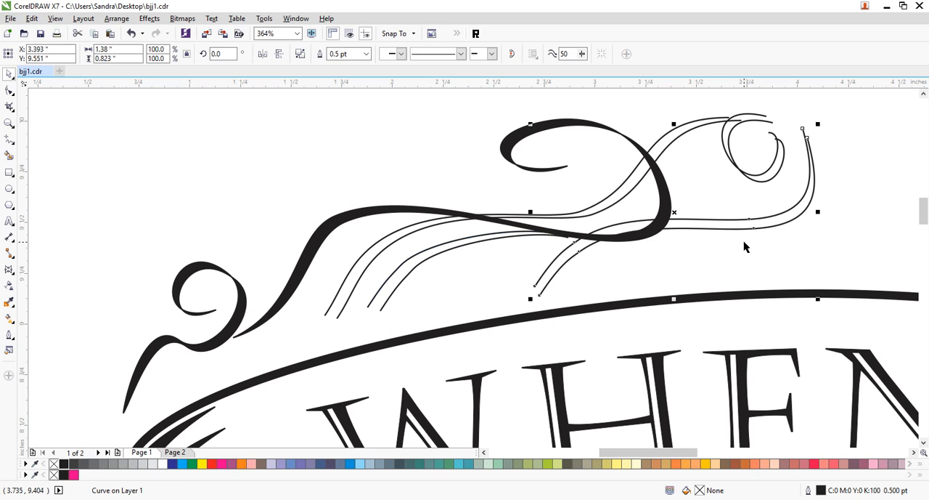
- Join the two pairs of open ends on the doubled lower-right flourish into a closed shape
click(9, 90)
drag(826, 114, 796, 150)
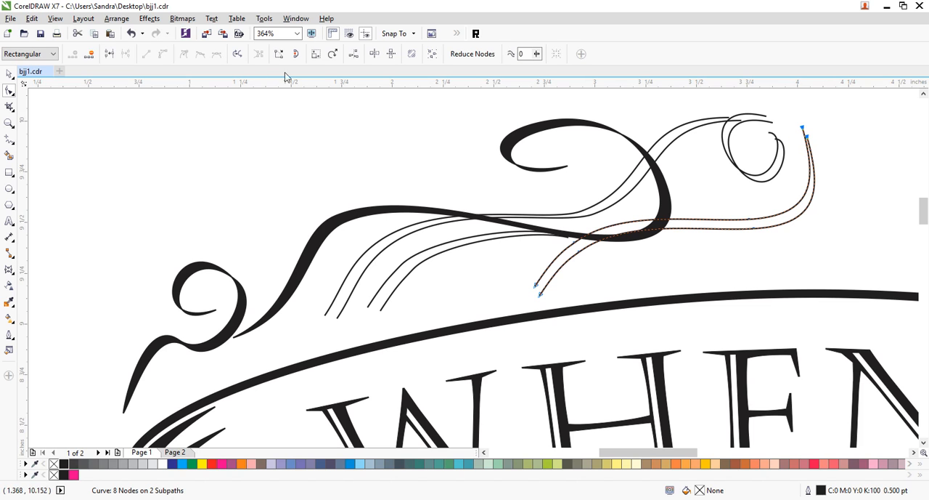
click(109, 54)
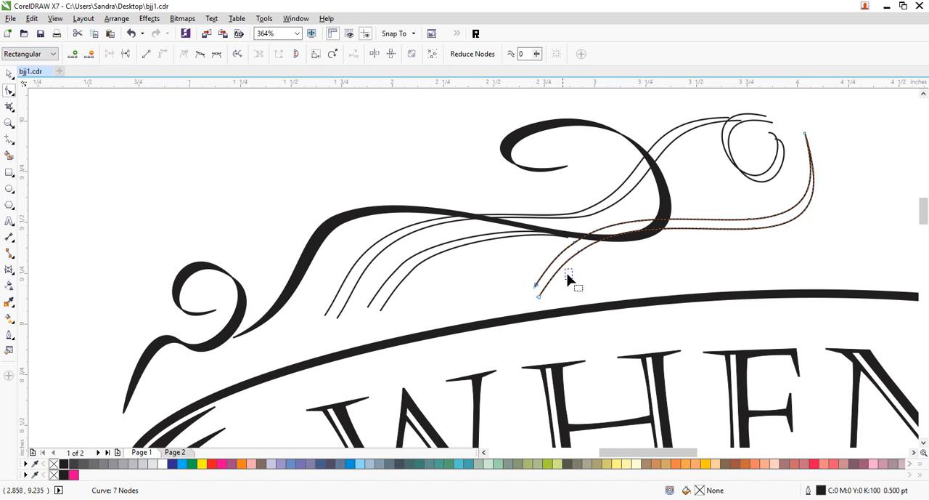
click(109, 54)
- Join the lower ends of the doubled short inner flourish and smooth its arch by replacing the two bend nodes with nodes higher up
drag(410, 282, 367, 334)
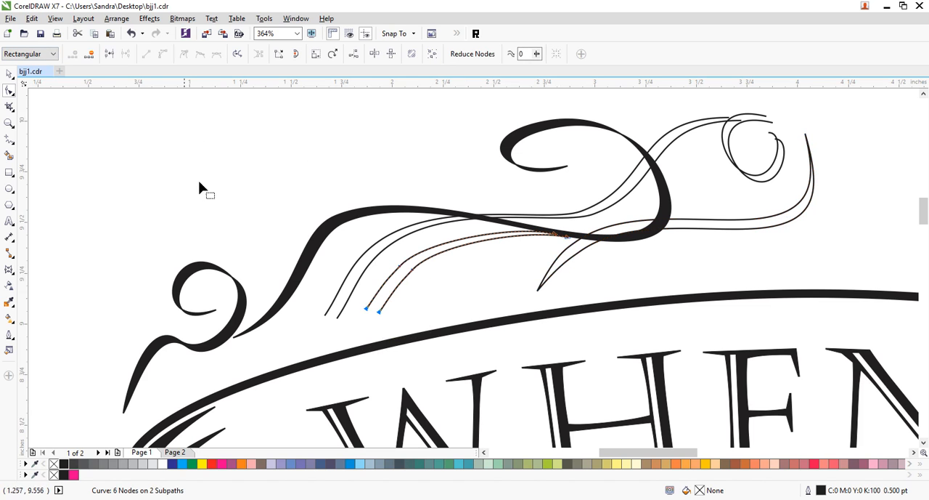
click(109, 54)
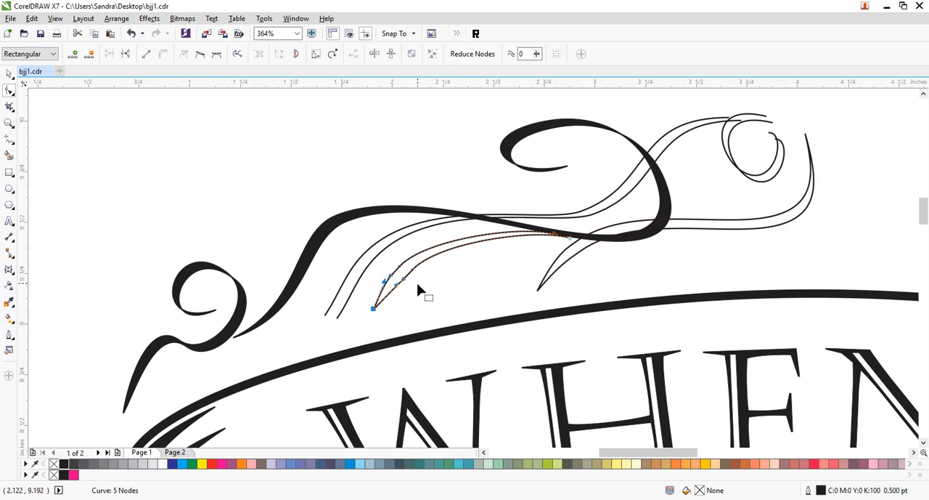
double_click(460, 239)
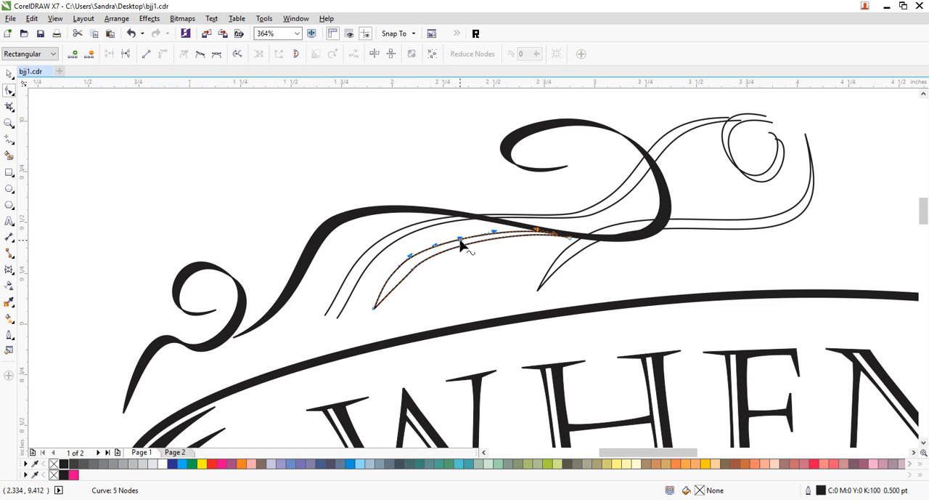
double_click(460, 246)
drag(386, 254, 426, 282)
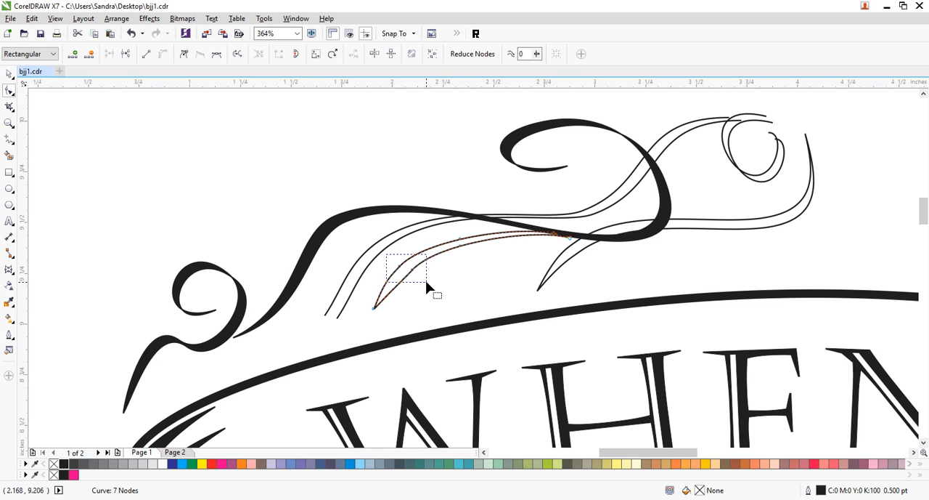
key(Delete)
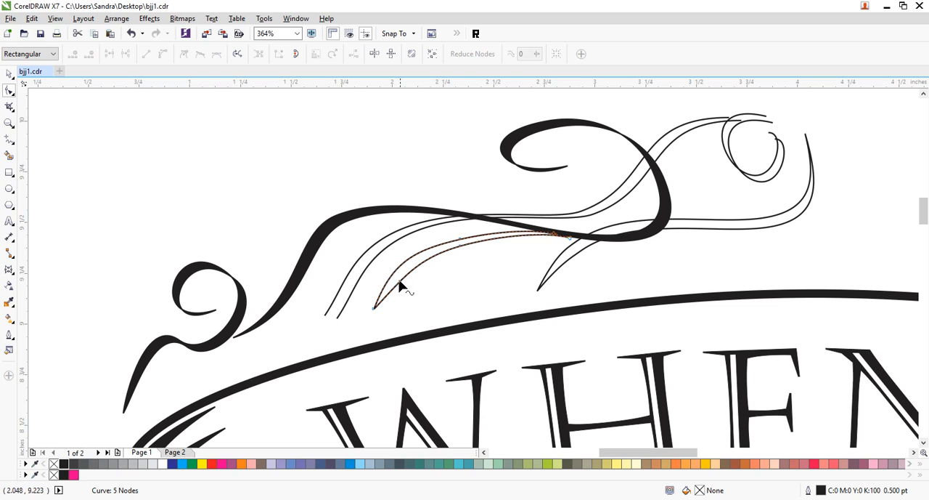
drag(400, 280, 398, 277)
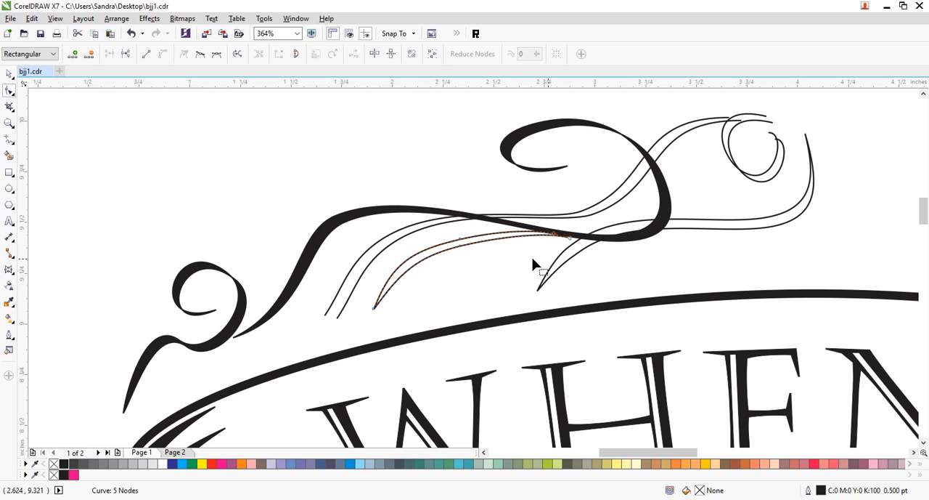
- Join the open ends at the tapered right tip of the doubled short inner flourish into a closed shape
drag(537, 221, 578, 257)
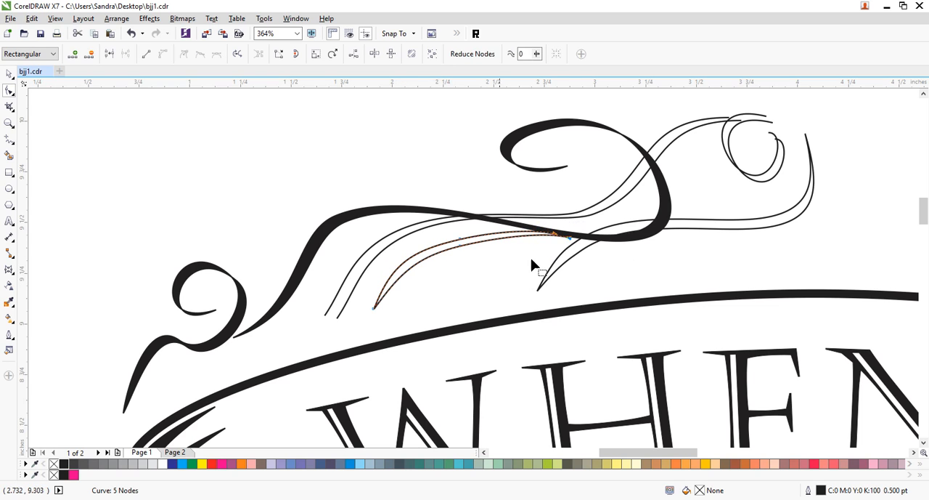
click(108, 53)
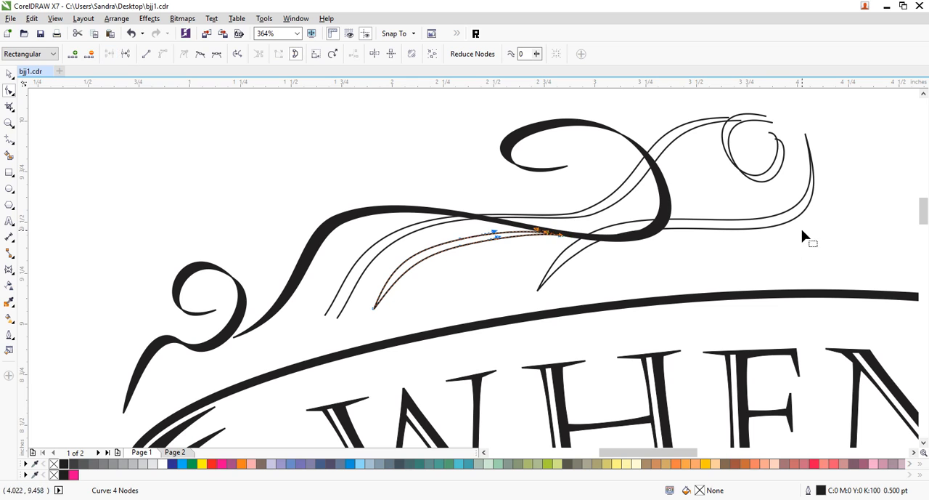
- On the doubled long middle flourish, replace the two lower bend nodes with nodes higher up and join both pairs of ends into a closed shape
click(356, 289)
drag(314, 291, 360, 329)
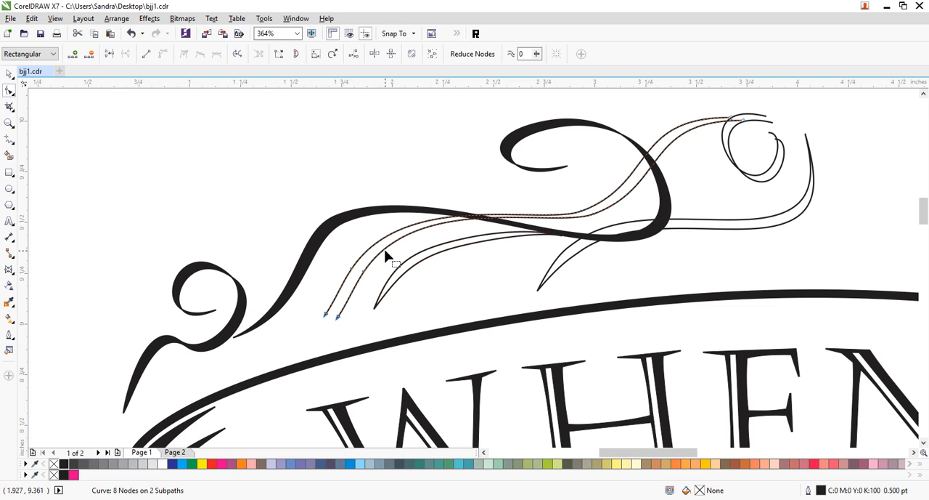
key(plus)
drag(341, 249, 379, 285)
key(Delete)
drag(310, 295, 372, 342)
click(110, 54)
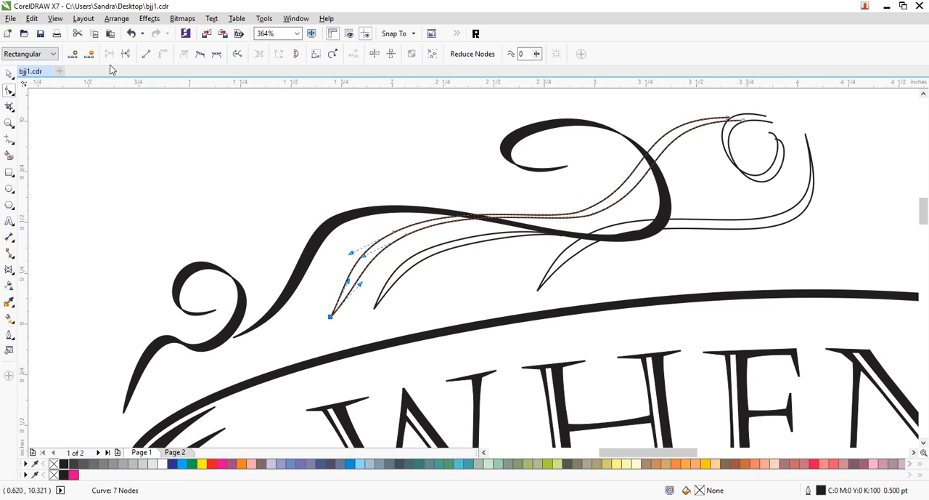
drag(361, 285, 355, 283)
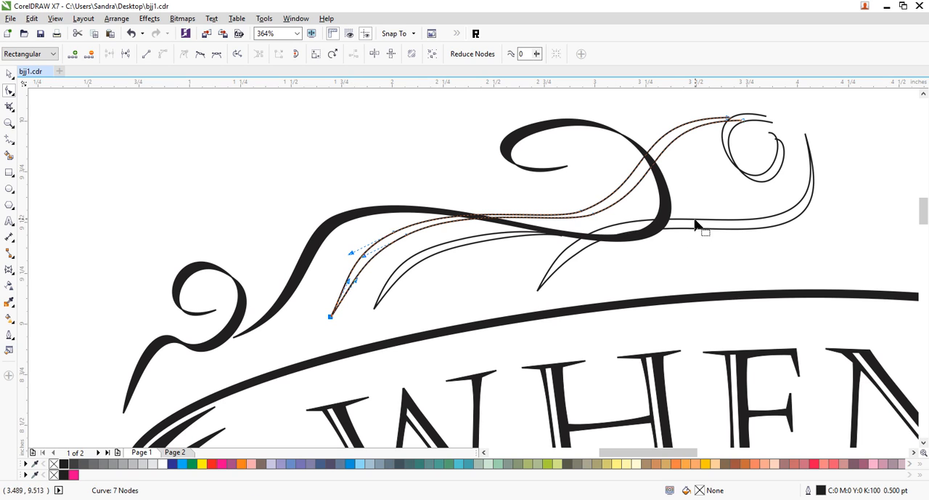
drag(711, 98, 749, 129)
click(111, 54)
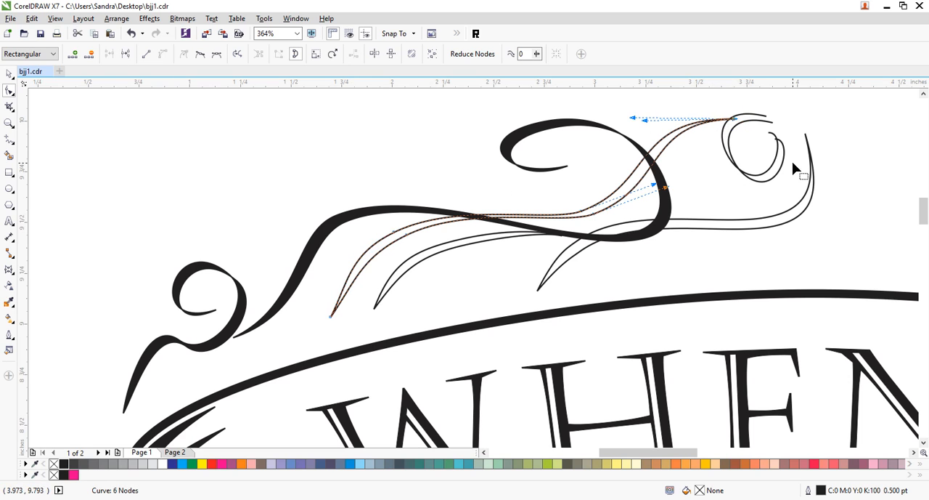
- Join the outer and inner pairs of open ends on the doubled small spiral into a closed shape
click(773, 119)
drag(759, 109, 783, 155)
click(110, 54)
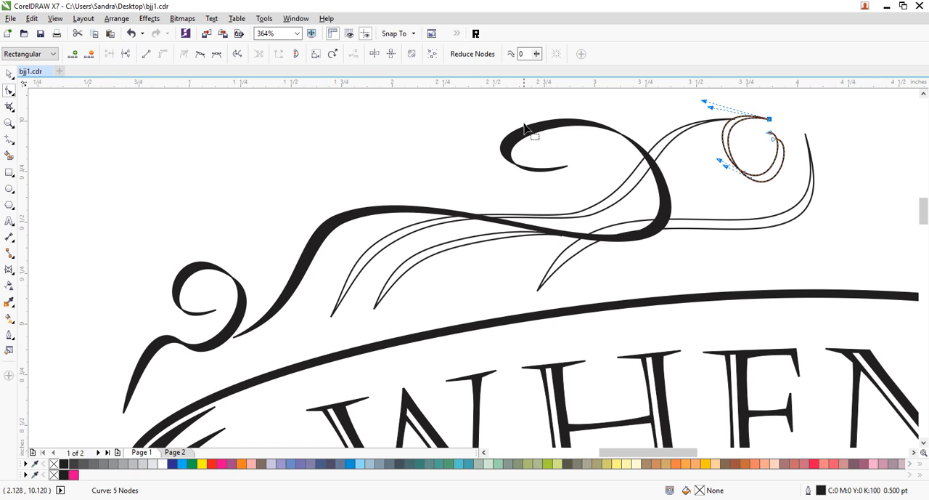
click(772, 138)
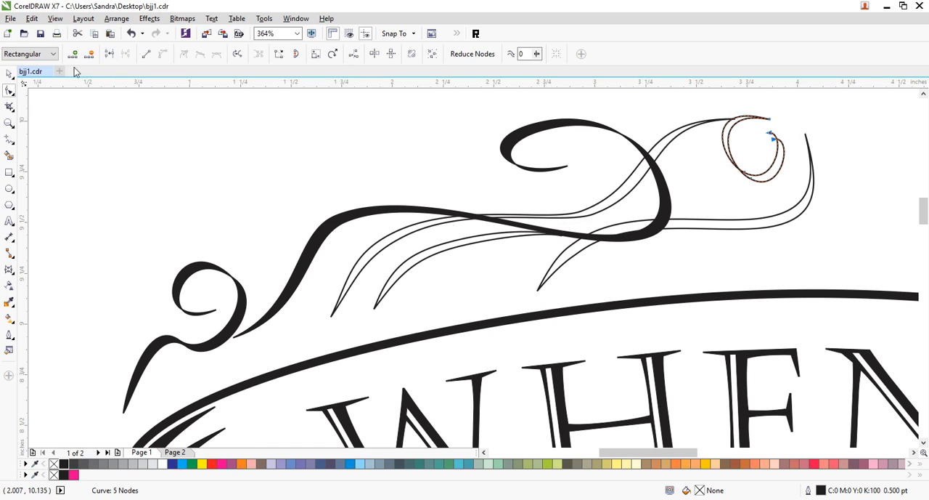
click(109, 53)
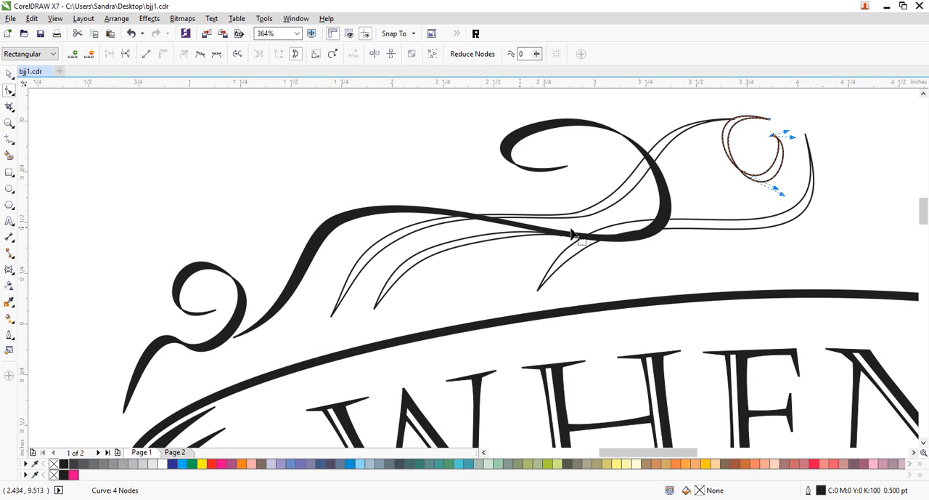
- Move the closed small spiral slightly down and left so it lines up with the end of the long middle flourish
click(8, 74)
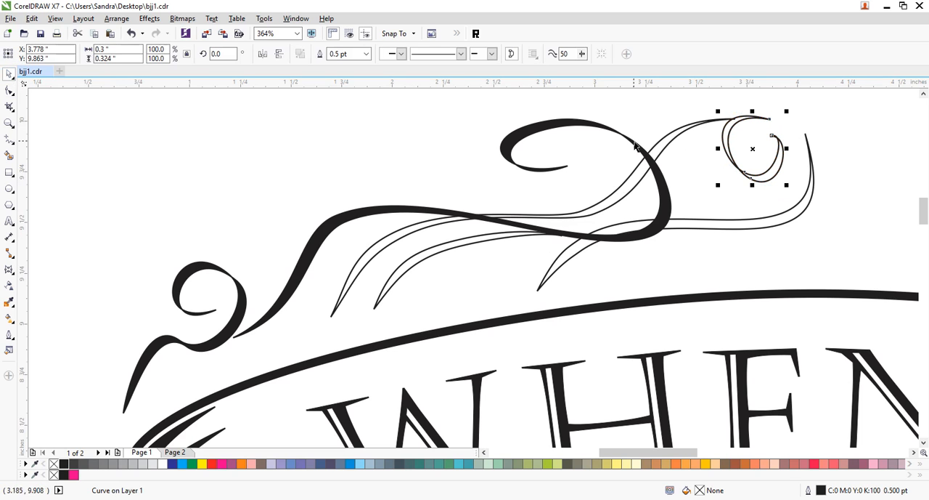
click(819, 110)
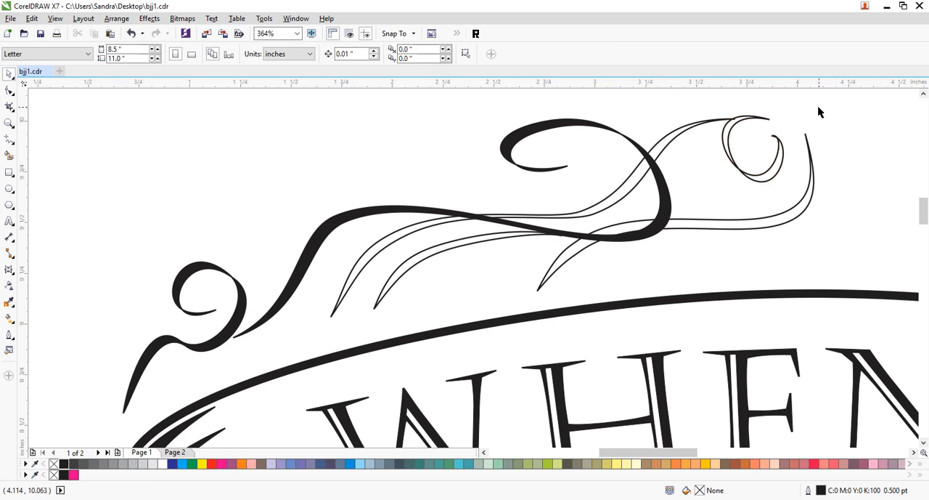
click(765, 118)
drag(765, 118, 764, 120)
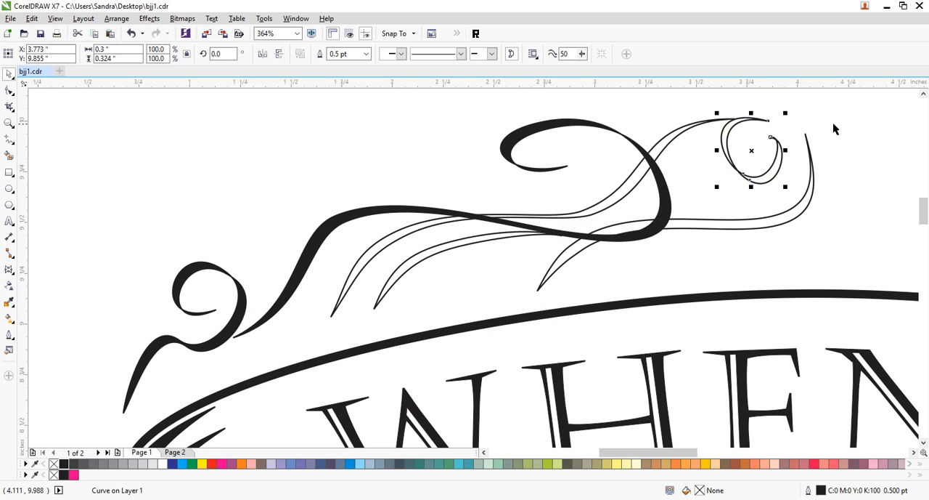
click(869, 131)
- Fill the four outlined flourishes with black and move the lower-right flourish slightly up
drag(859, 110, 263, 333)
click(64, 464)
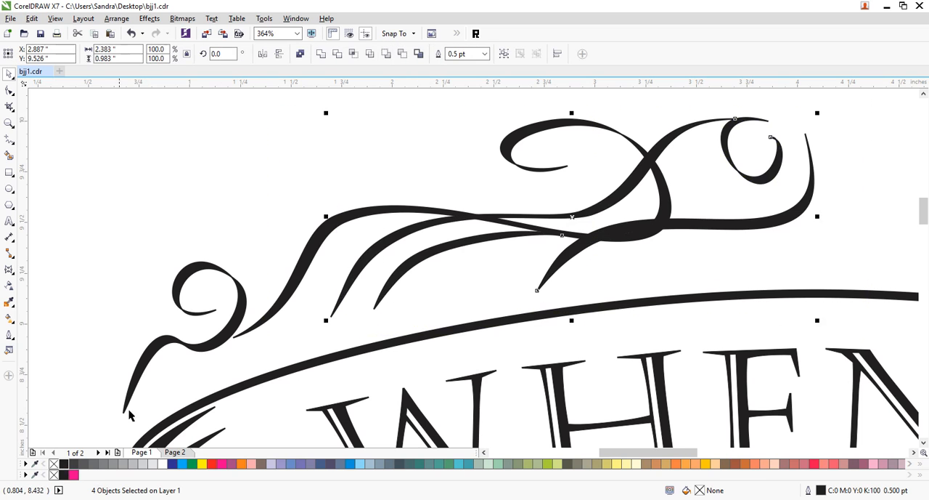
click(233, 172)
mouse_move(767, 227)
mouse_down()
mouse_move(762, 210)
mouse_move(769, 218)
mouse_up()
click(894, 187)
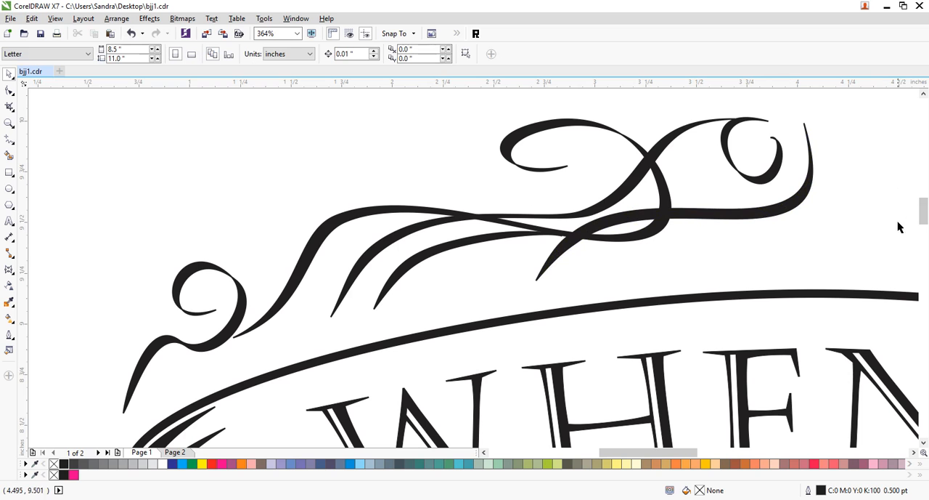
- Duplicate the small spiral, mirror it horizontally, scale it to 67.1% and place it on the upper end of the lower-right flourish
click(913, 452)
click(914, 452)
click(913, 453)
click(914, 453)
drag(427, 187, 547, 136)
click(923, 95)
click(923, 94)
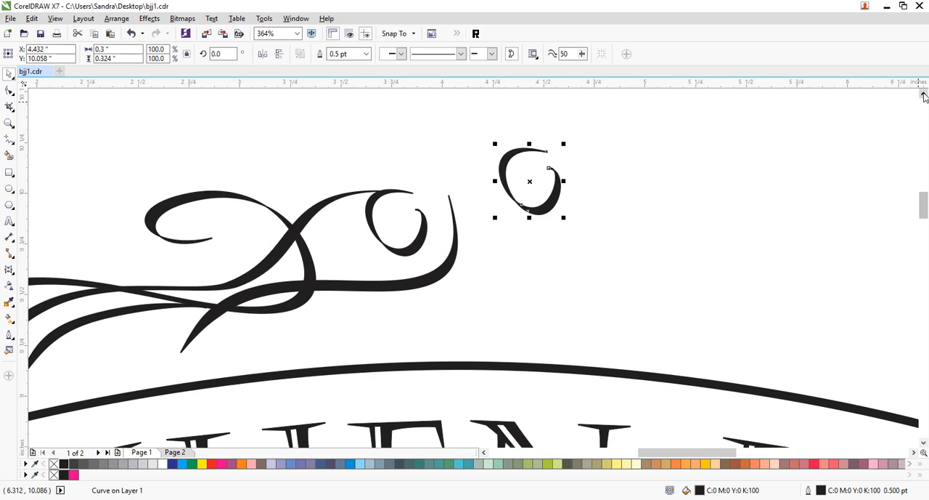
click(923, 94)
drag(563, 254, 455, 218)
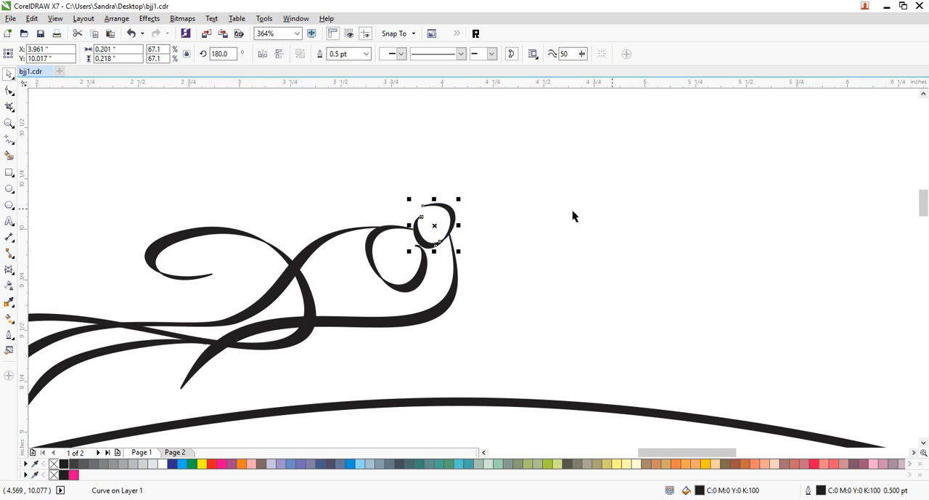
click(721, 289)
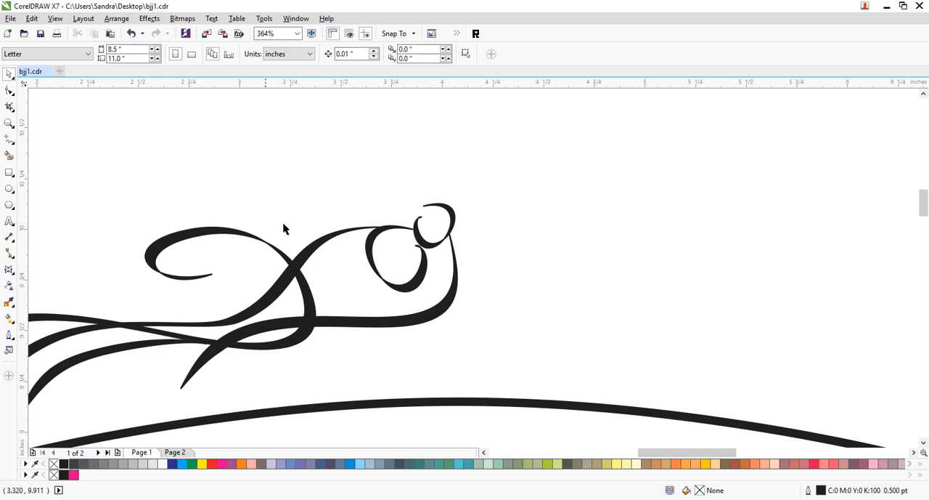
- Select all seven flourishes above the banner's left half and move them slightly down and left
click(9, 124)
right_click(550, 203)
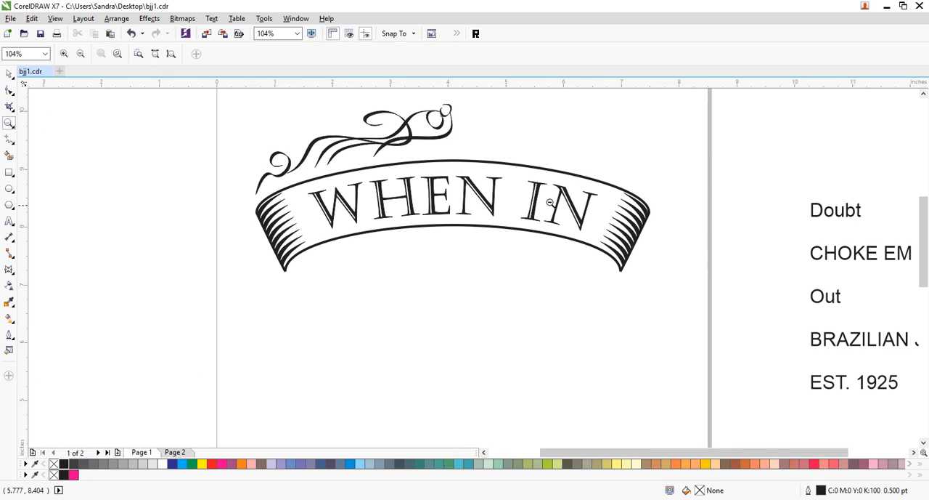
click(9, 73)
drag(477, 94, 218, 202)
drag(411, 147, 419, 143)
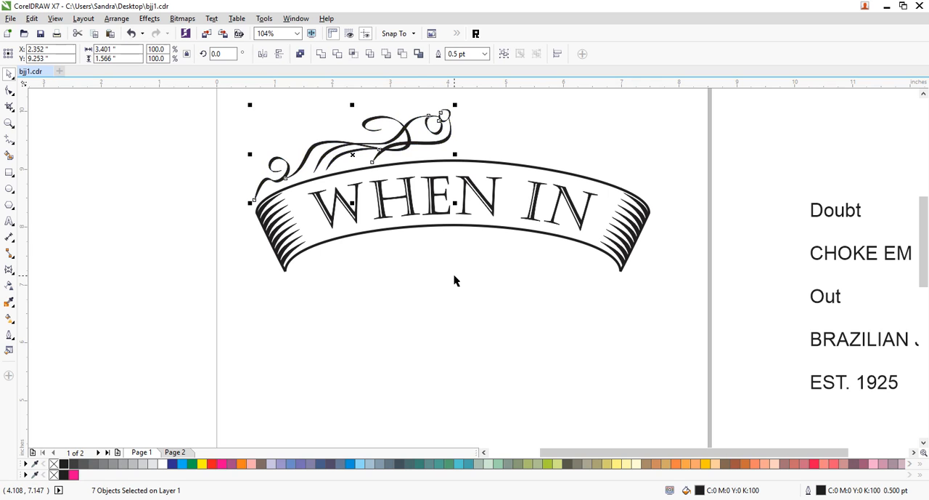
- Mirror a duplicate of the seven flourishes over the banner's right half and nudge it left so the halves overlap at the middle
drag(250, 154, 566, 154)
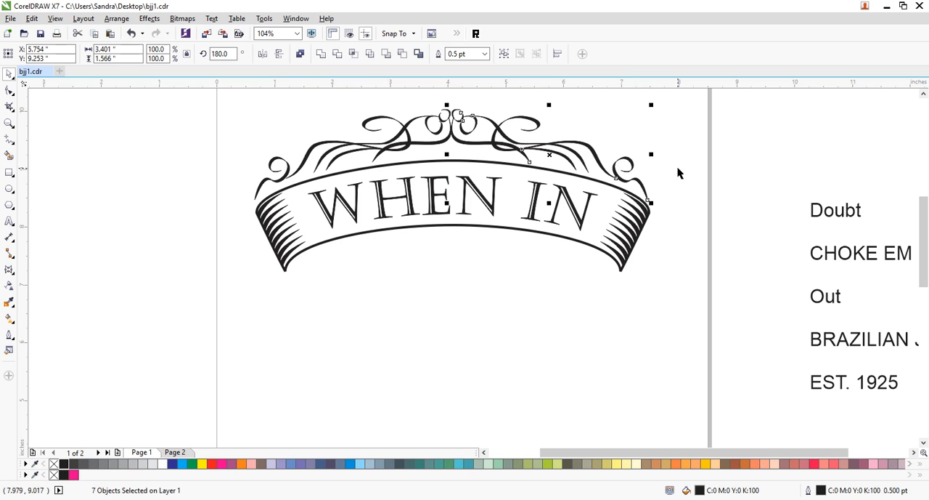
key(Left)
key(Left)
key(Left)
key(Left)
key(Left)
key(Left)
key(Left)
key(Left)
key(Left)
key(Left)
key(Left)
key(Left)
key(Left)
key(Left)
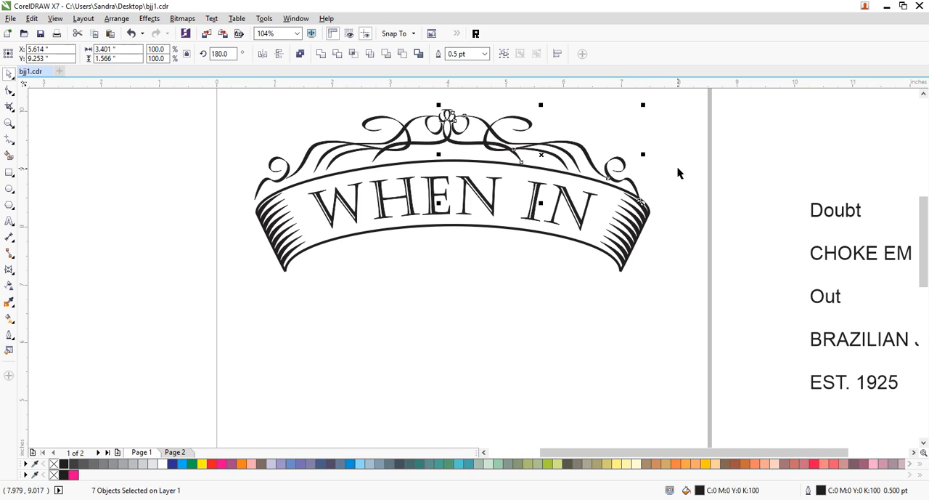
- Group all the flourishes of both halves and align their centers horizontally with the WHEN IN banner
click(654, 127)
drag(687, 111, 218, 211)
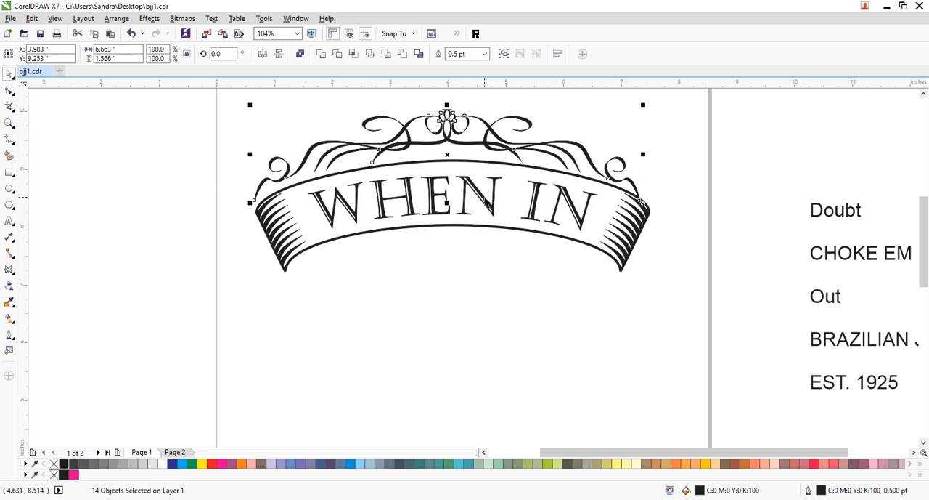
key(ctrl+g)
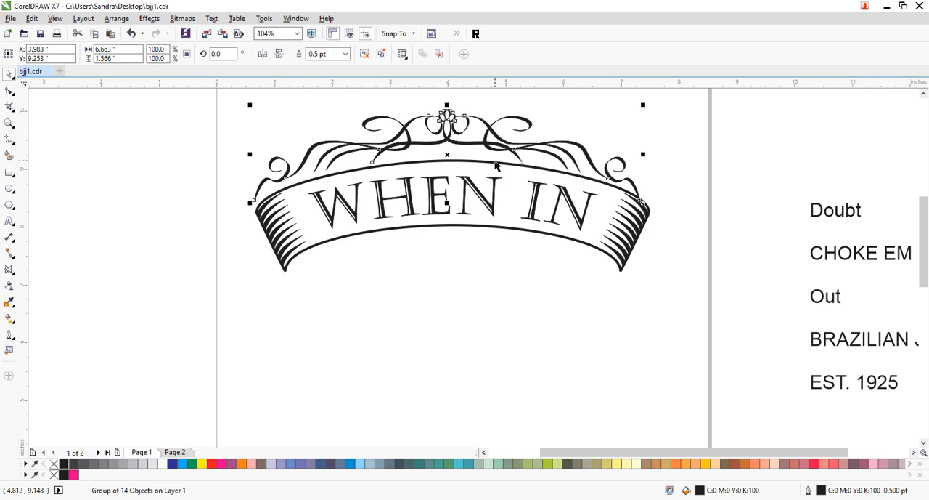
shift+click(495, 161)
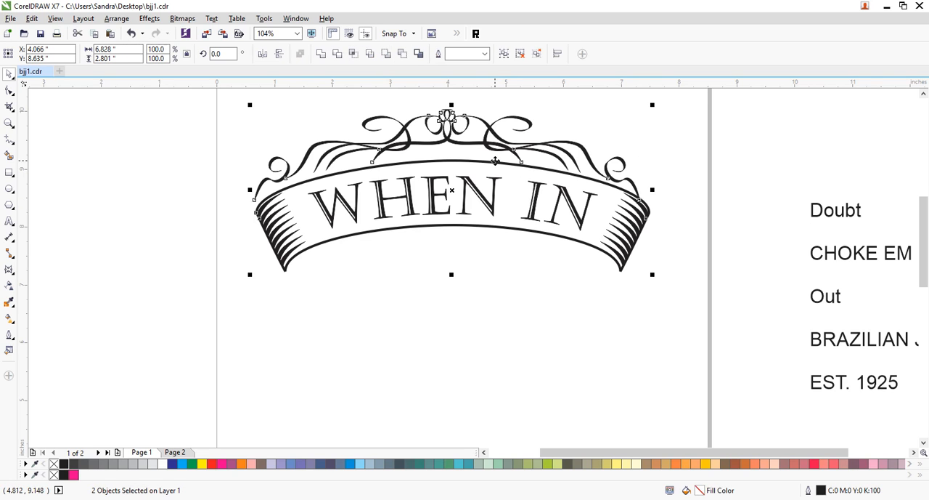
key(c)
click(491, 153)
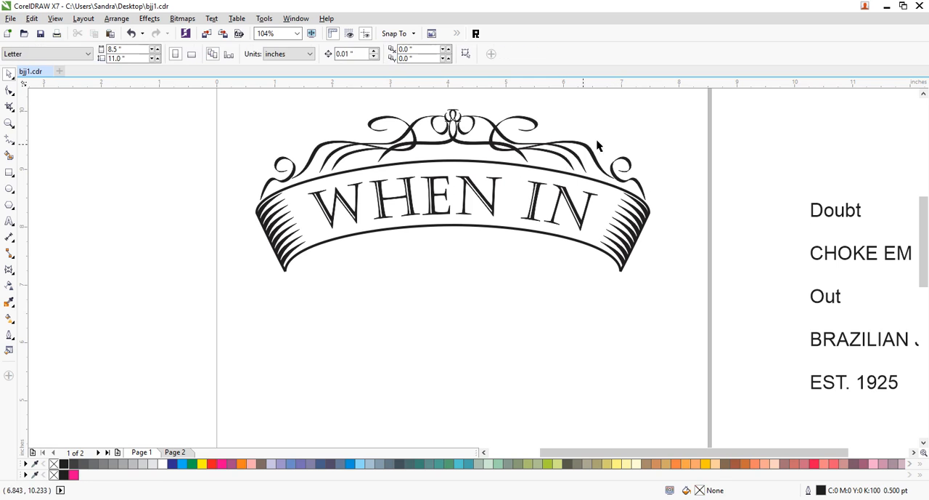
- Nudge the flourish group slightly up and narrow it from both sides to 97% of its width
click(507, 147)
key(Up)
key(Up)
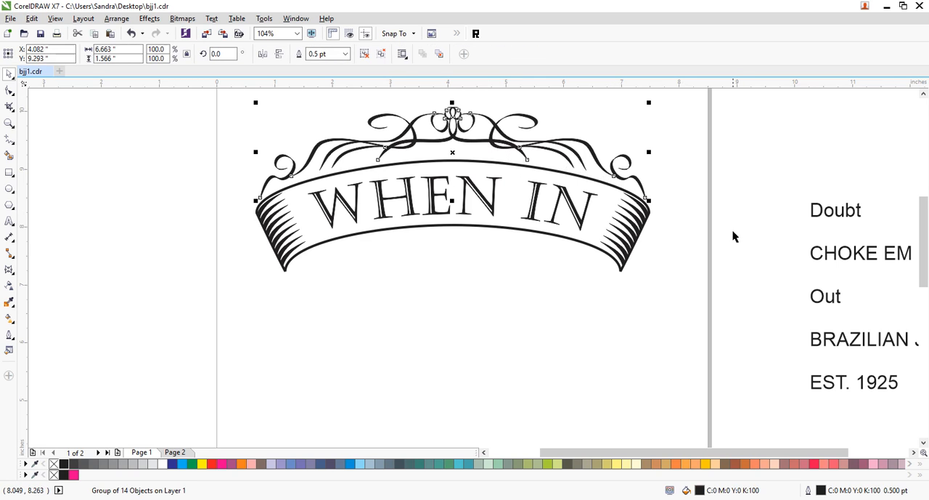
drag(650, 151, 643, 152)
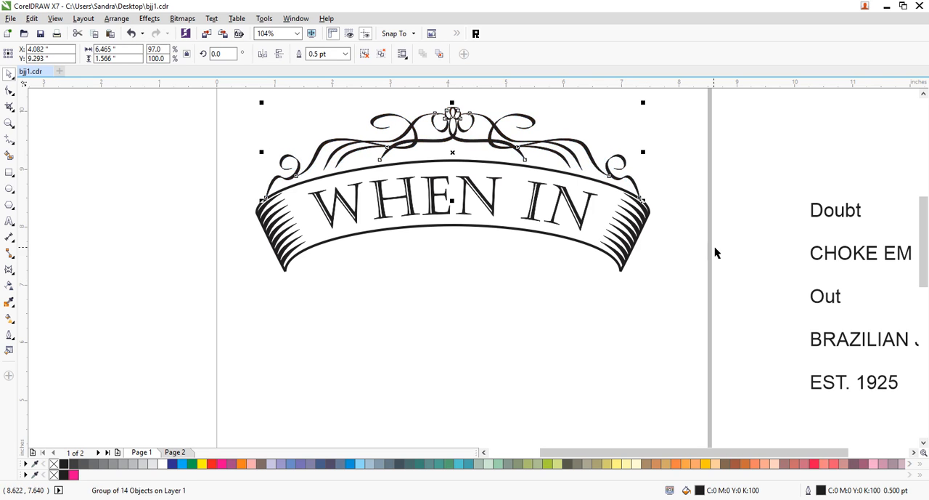
click(718, 253)
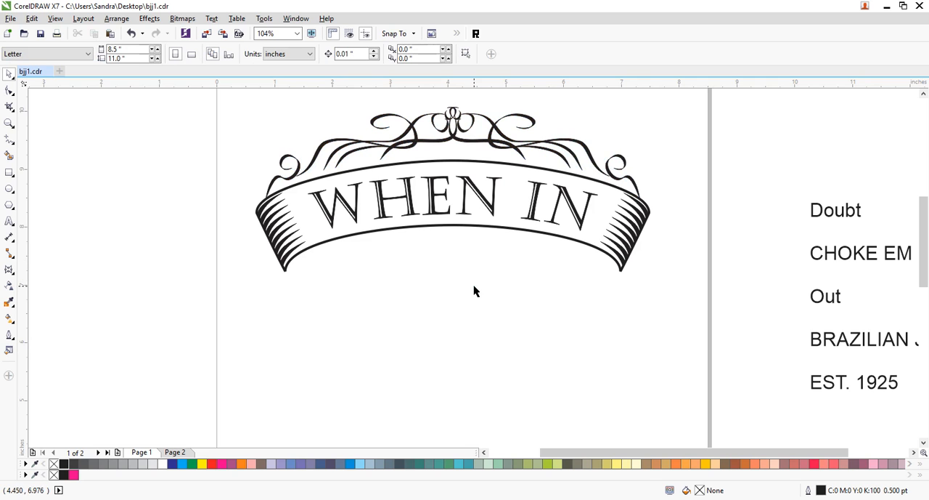
- Move the word Doubt beneath the WHEN IN banner, roughly centered under its lower edge
click(863, 218)
drag(861, 211, 470, 295)
drag(459, 262, 486, 262)
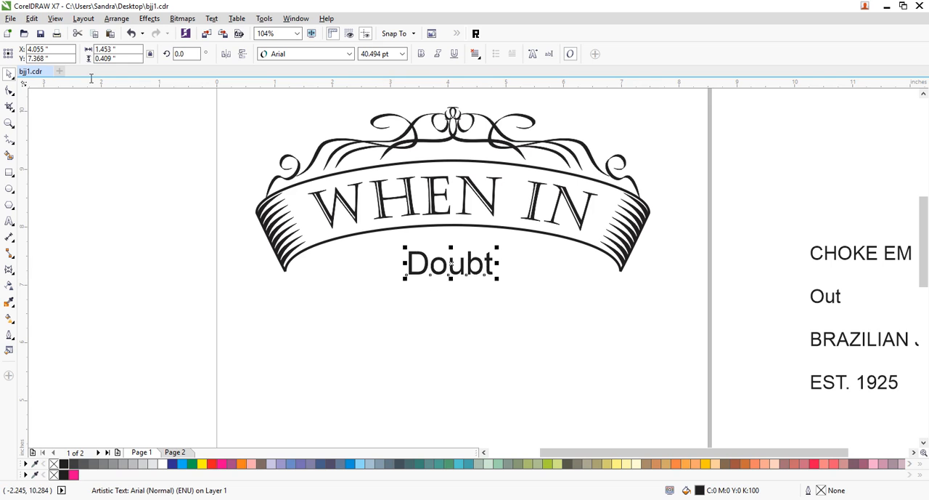
- Browse the available fonts for the word Doubt and set it in Diskus D Med
click(350, 54)
scroll(424, 327, down, 7)
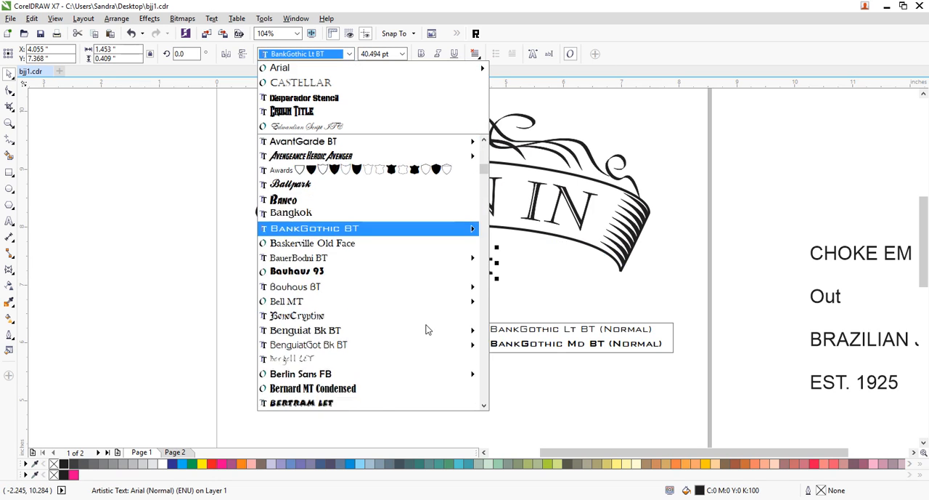
scroll(424, 329, down, 3)
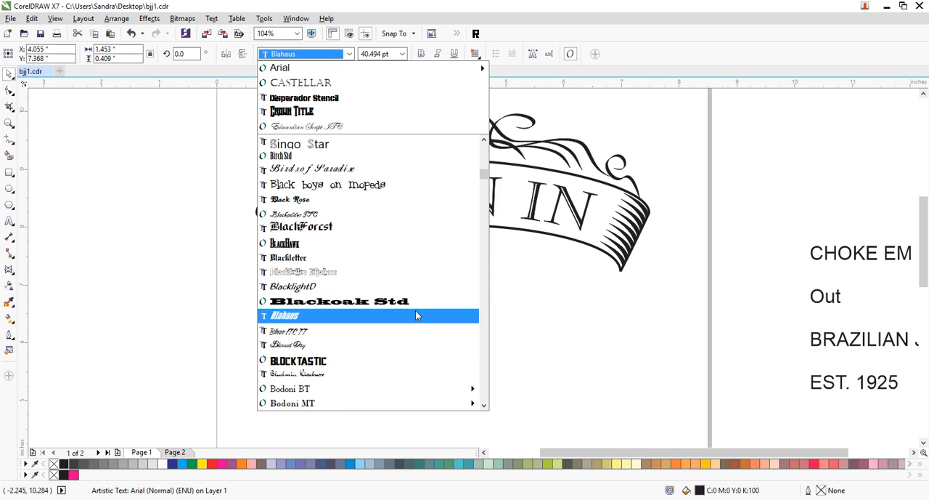
scroll(416, 313, down, 3)
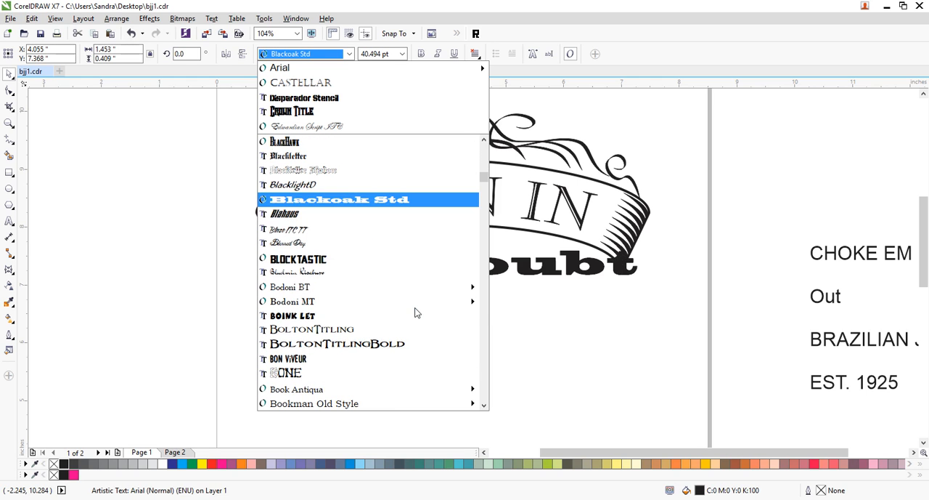
scroll(416, 312, down, 3)
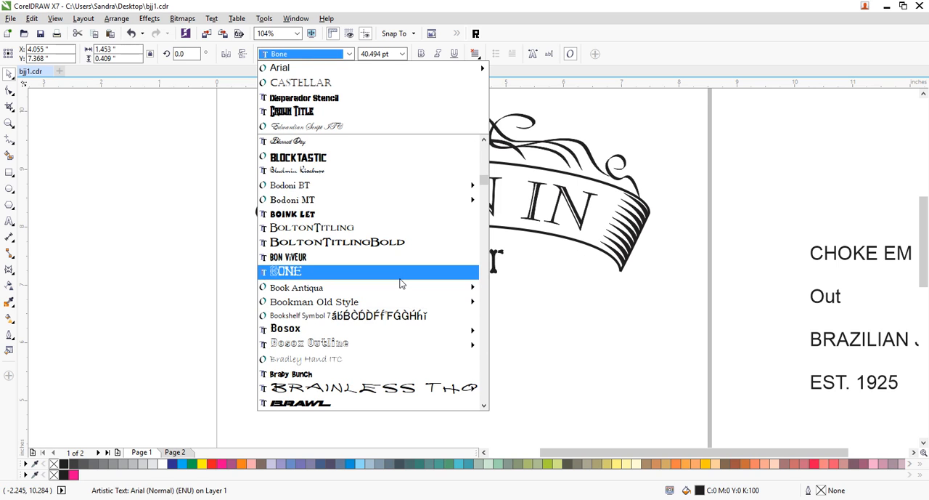
scroll(399, 283, down, 3)
scroll(404, 314, down, 3)
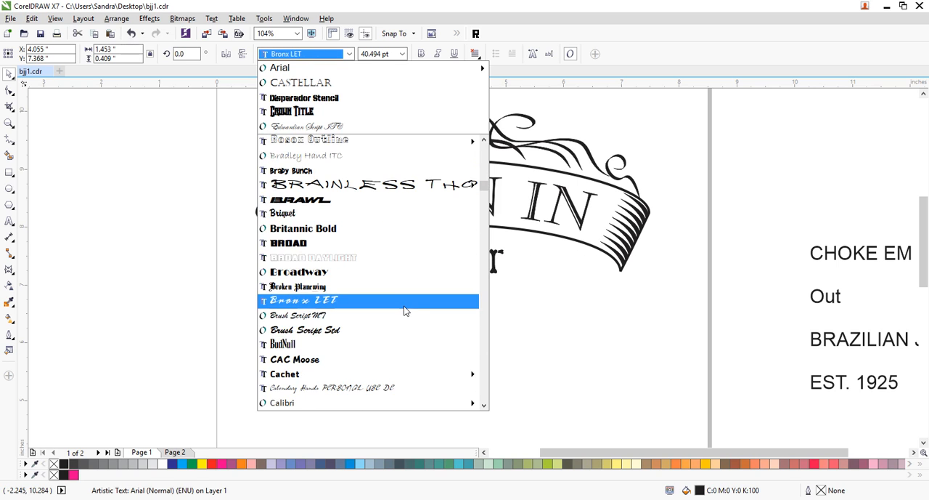
scroll(405, 308, down, 3)
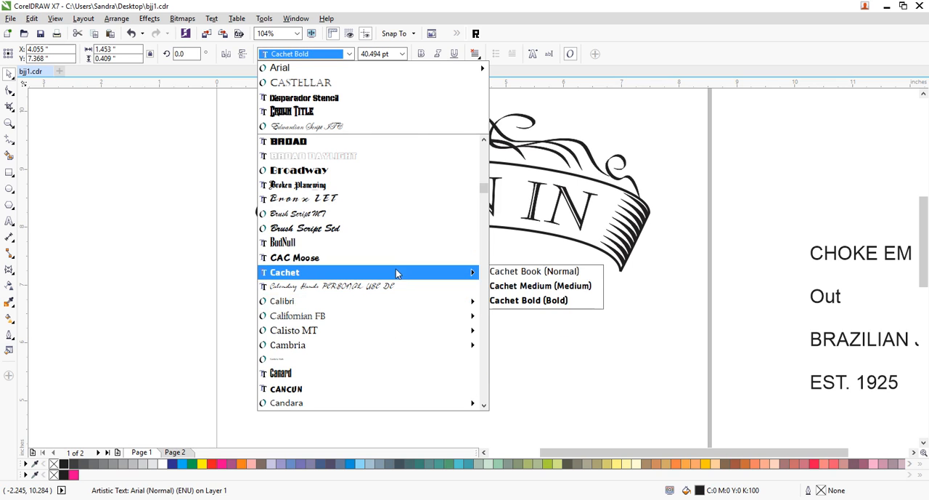
scroll(387, 287, down, 6)
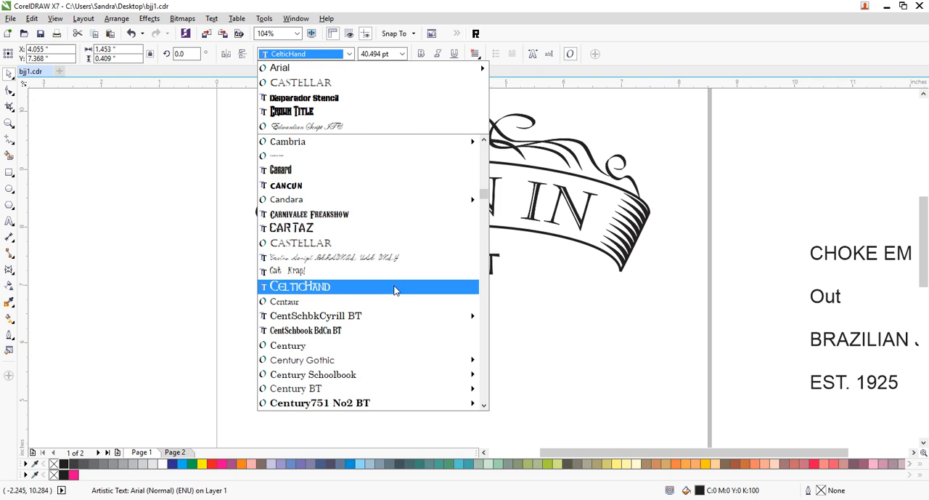
scroll(398, 294, down, 7)
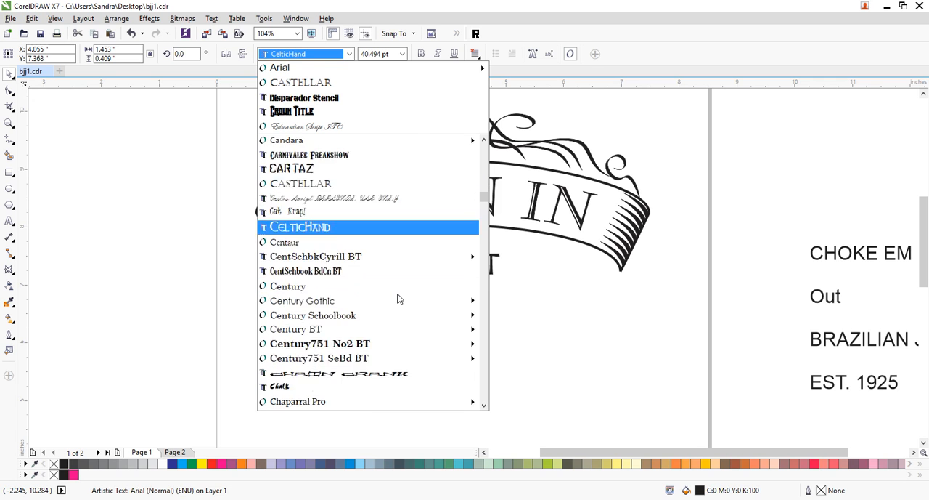
scroll(396, 339, down, 5)
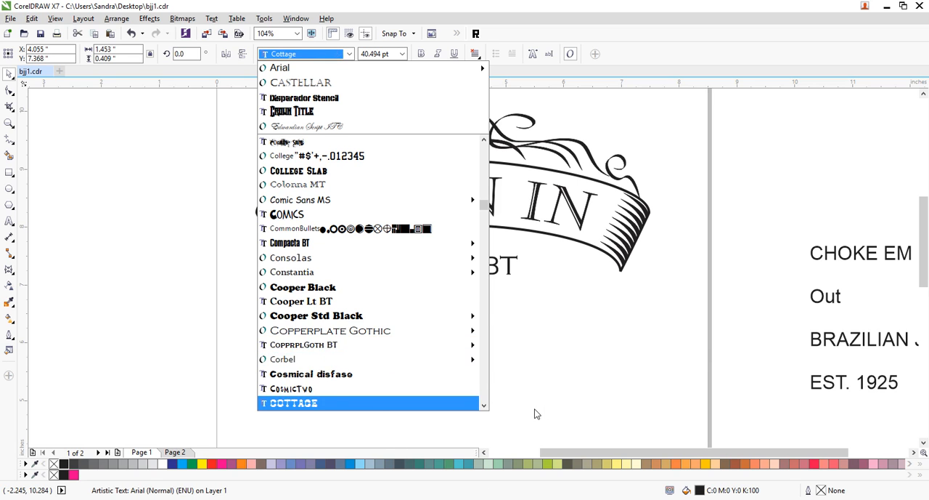
scroll(337, 302, down, 7)
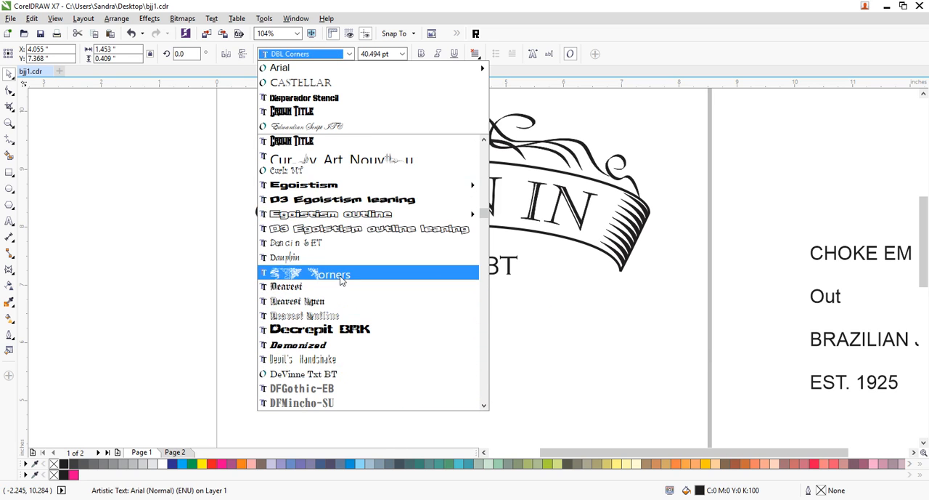
scroll(344, 258, down, 5)
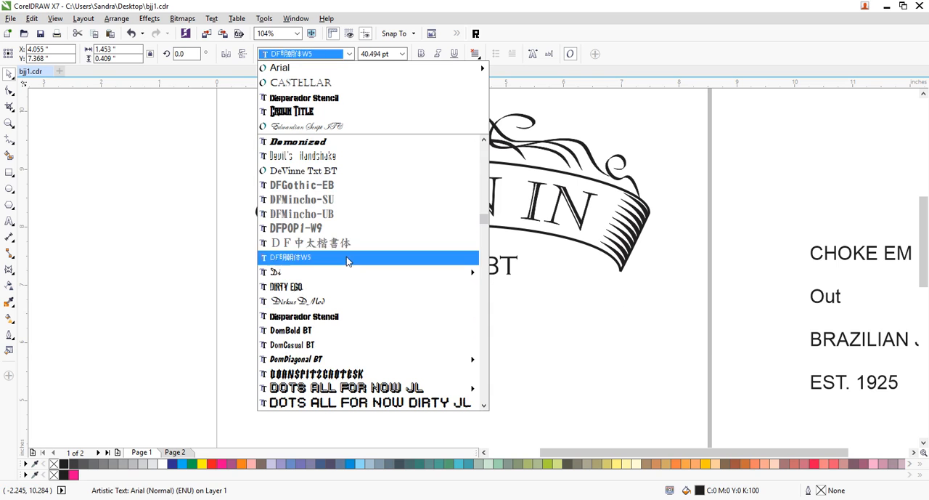
click(331, 300)
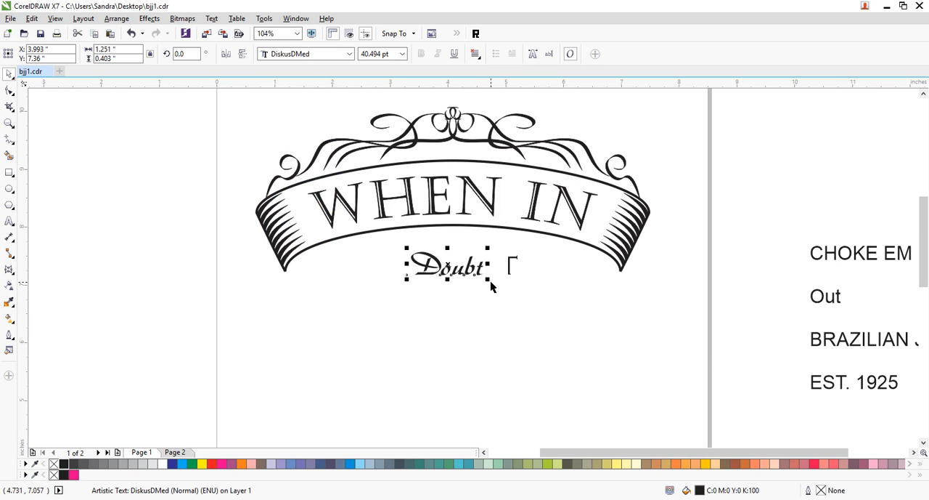
- Enlarge the word Doubt proportionally to about 68.5 pt
drag(491, 278, 517, 268)
click(581, 339)
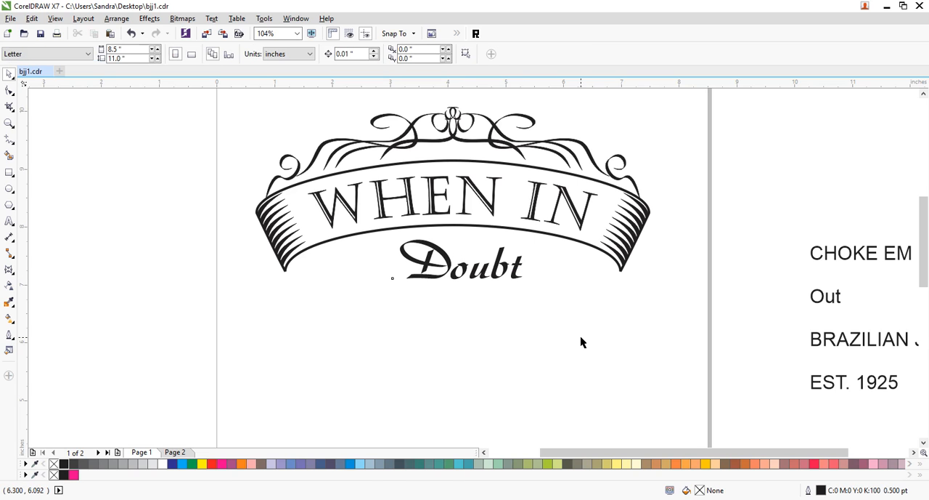
click(458, 499)
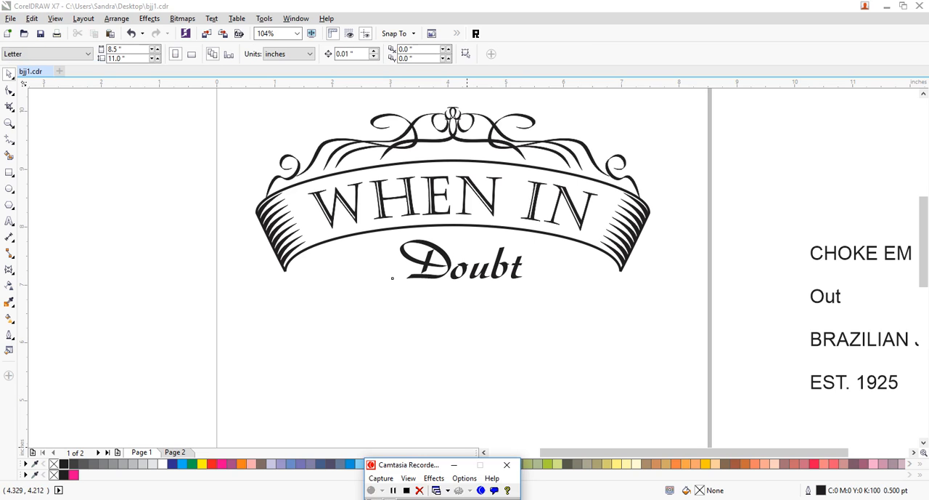
click(394, 491)
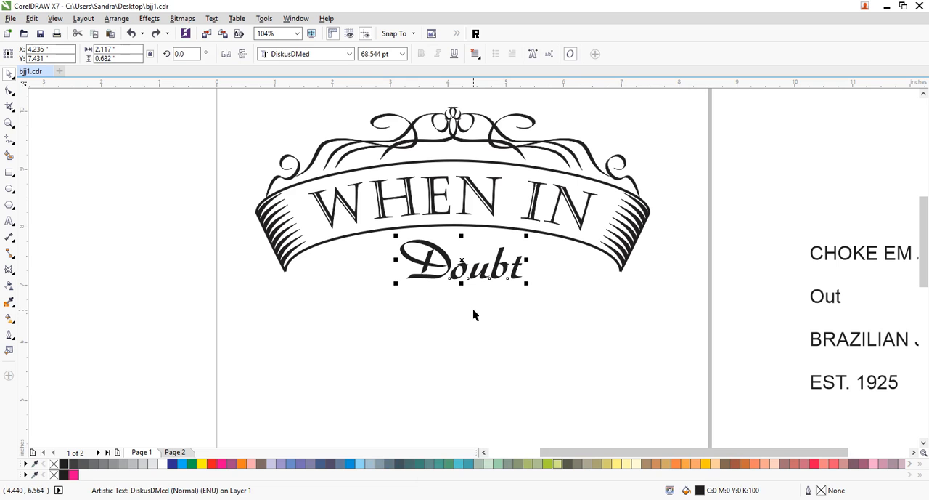
- Set the word Doubt in the ShadowedGermanica font and shift it left to center it under the banner
click(350, 54)
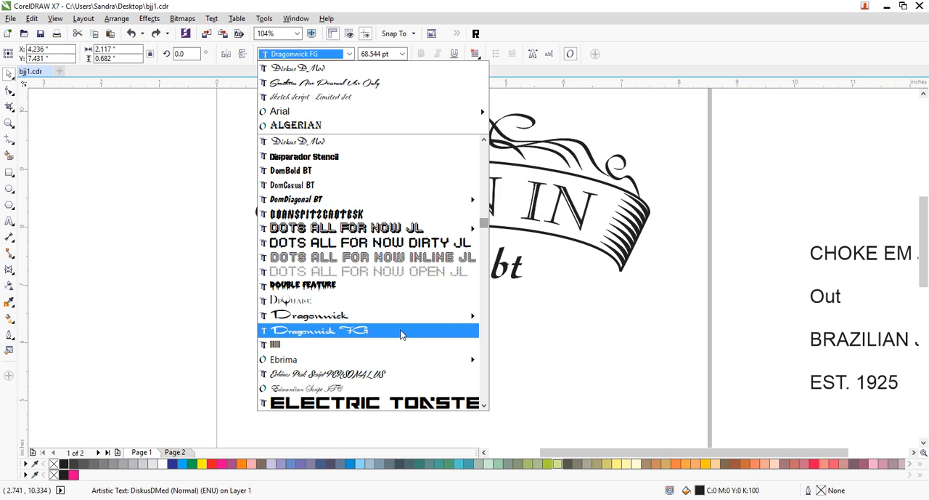
text(sh)
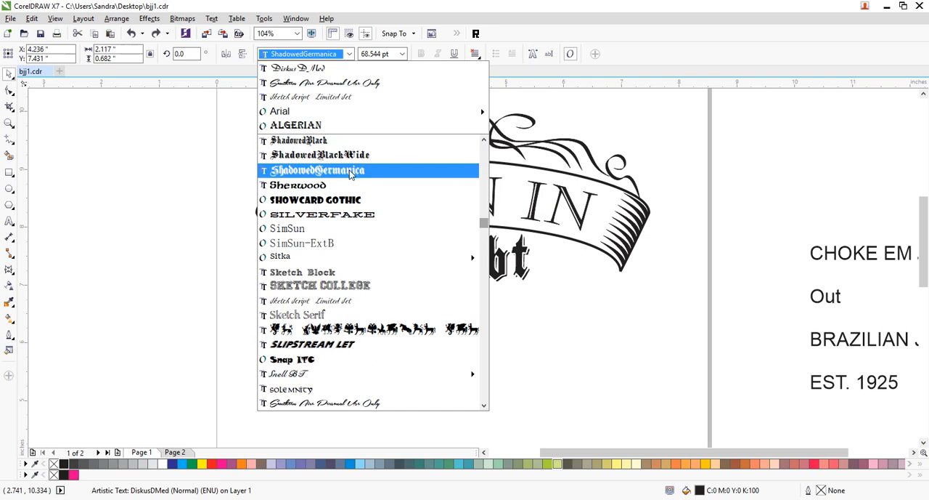
click(350, 171)
key(Escape)
drag(528, 262, 504, 265)
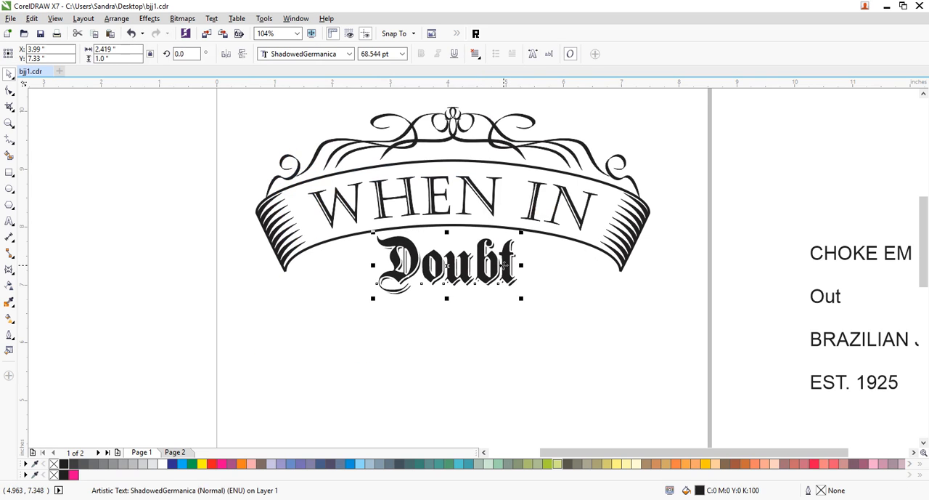
- Skew the word Doubt horizontally so it leans right at about 2.9 inches wide, keeping it centered beneath the banner
click(506, 264)
drag(447, 300, 438, 297)
click(507, 264)
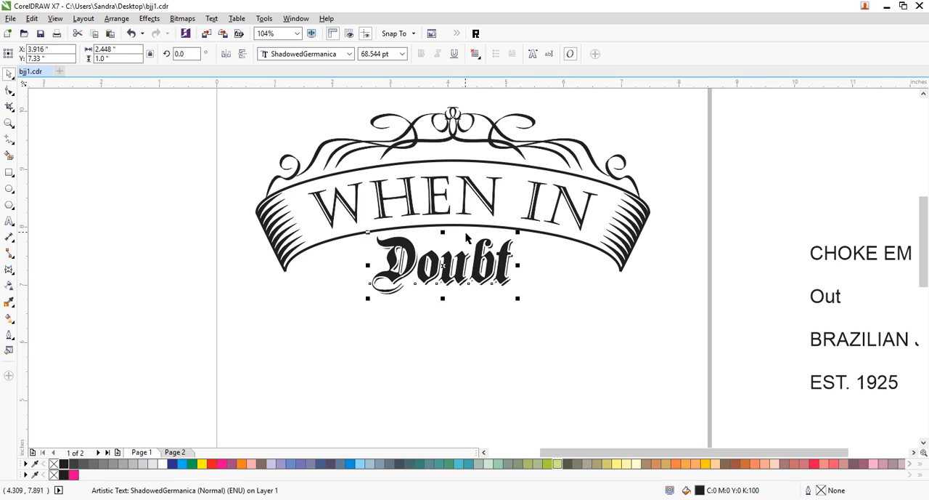
drag(447, 233, 444, 241)
click(506, 275)
drag(444, 298, 436, 297)
drag(503, 273, 548, 305)
drag(532, 267, 518, 272)
click(546, 290)
click(508, 274)
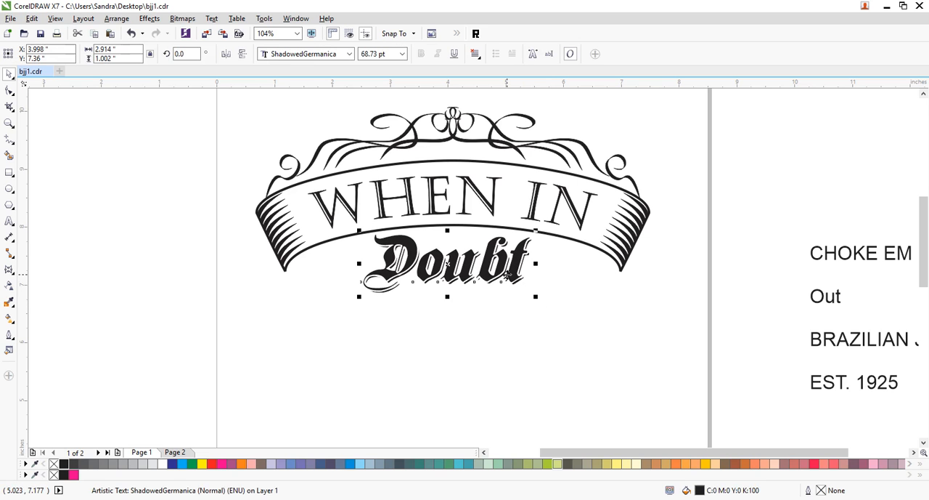
- Move the slanted word Doubt slightly down and break it apart into individual letters
click(546, 281)
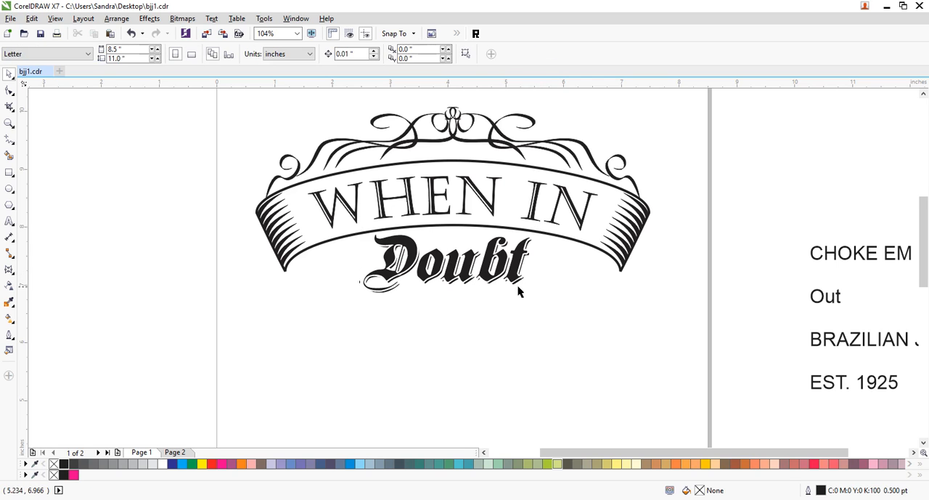
drag(518, 278, 519, 279)
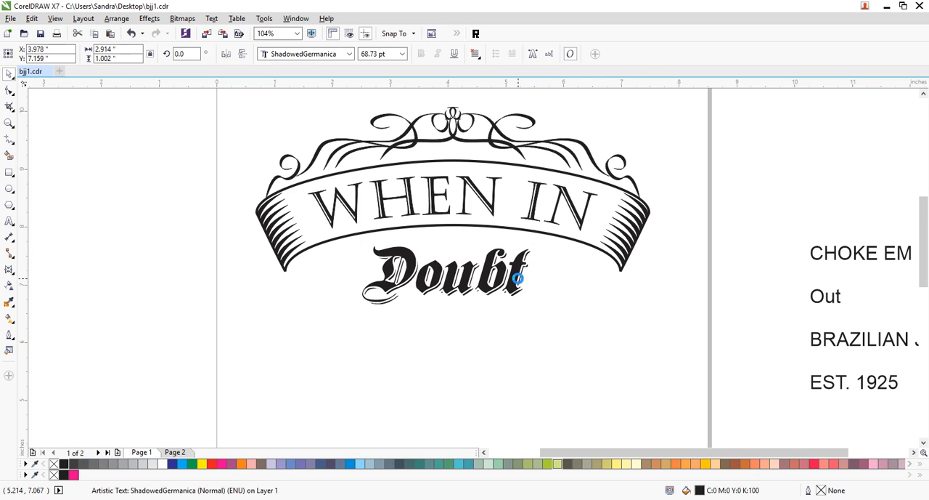
drag(585, 326, 410, 237)
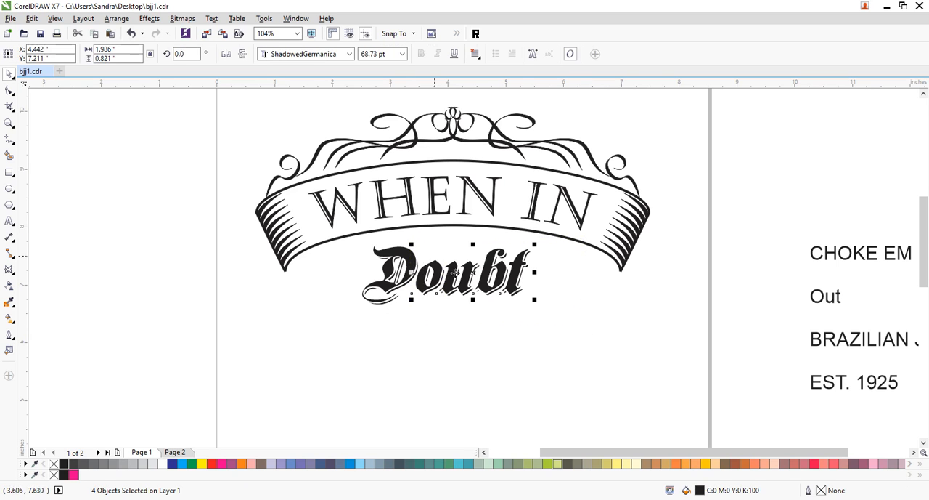
click(526, 334)
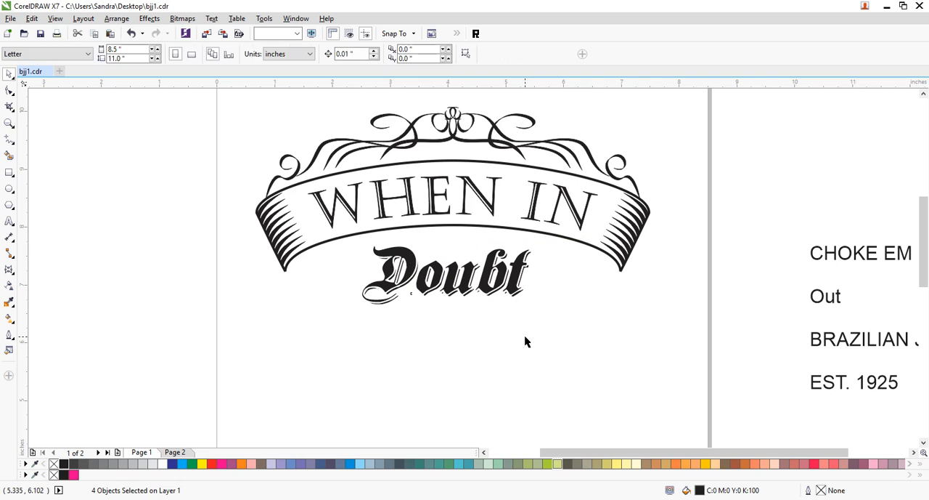
click(462, 290)
click(508, 336)
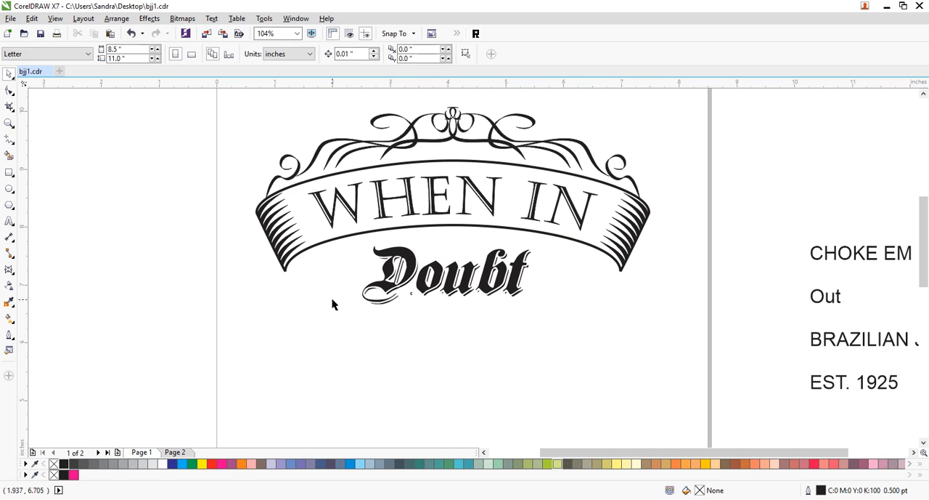
- Convert the letter D of Doubt to curves, enlarge it down and to the left, and fit it against the other letters
click(376, 289)
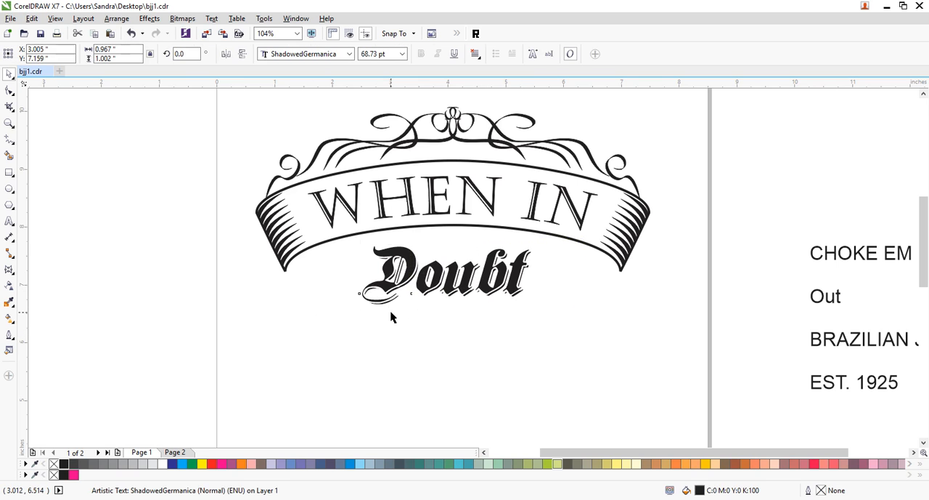
key(ctrl+q)
drag(358, 308, 345, 322)
drag(408, 283, 400, 285)
click(544, 345)
- Group the five letters of Doubt and tilt the word so it rises toward its right end
drag(577, 345, 334, 247)
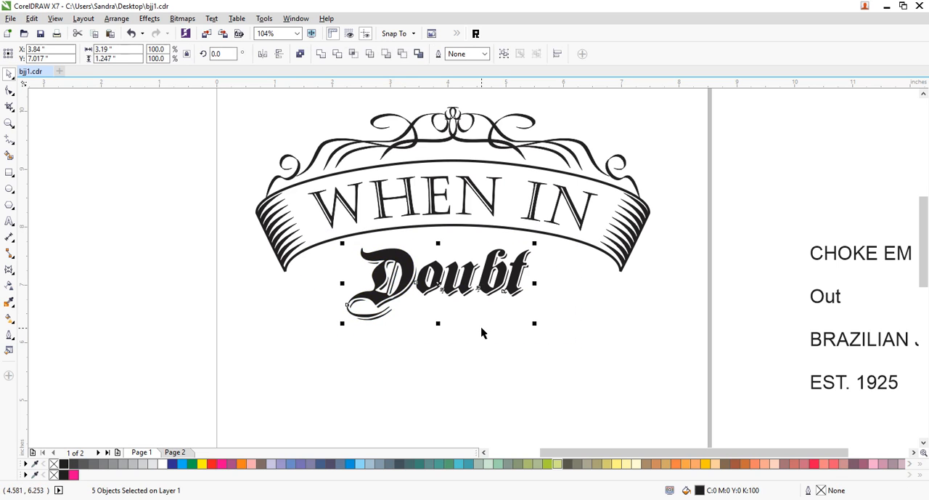
key(ctrl+g)
click(507, 287)
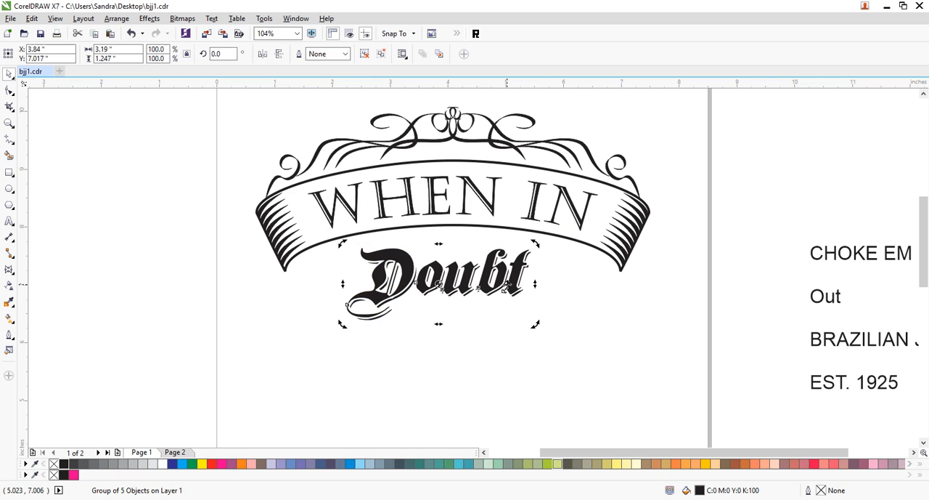
drag(535, 283, 515, 281)
click(628, 369)
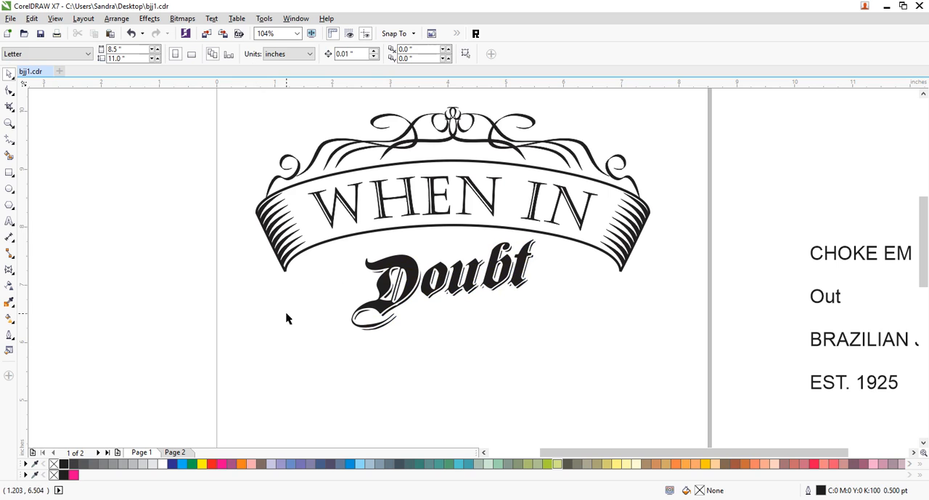
- Draw a thin horizontal rectangle about 5.95 by 0.08 inches below the word Doubt and fill it with black
click(9, 172)
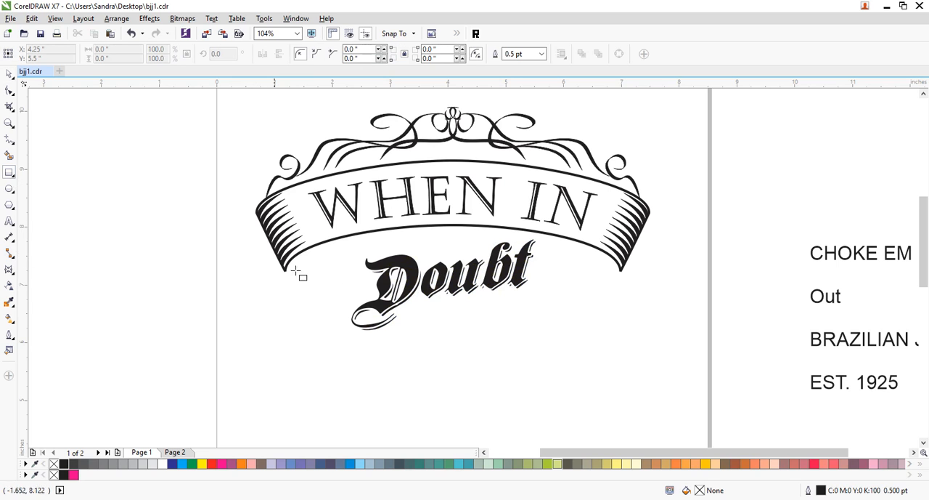
drag(276, 346, 622, 350)
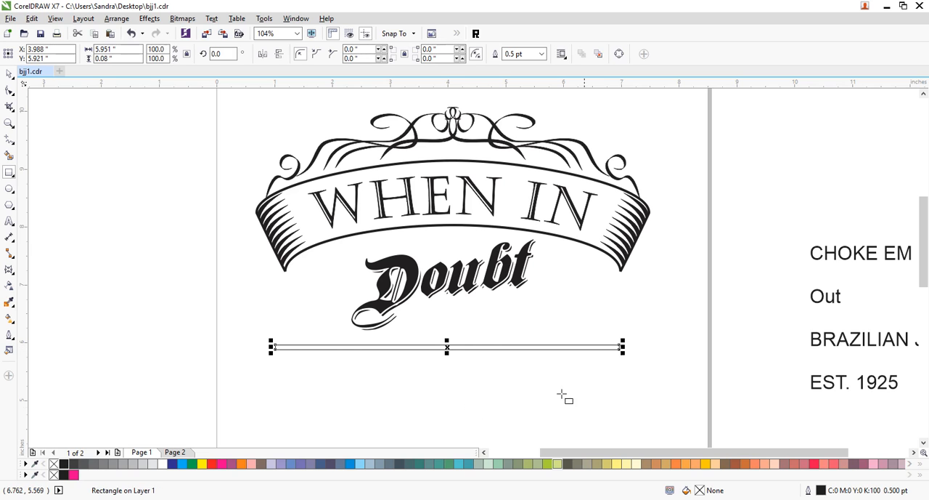
click(8, 73)
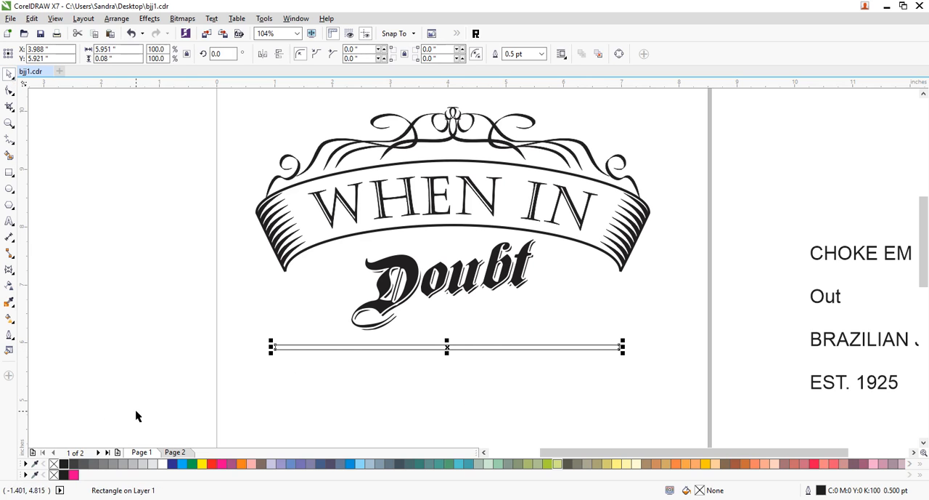
click(64, 463)
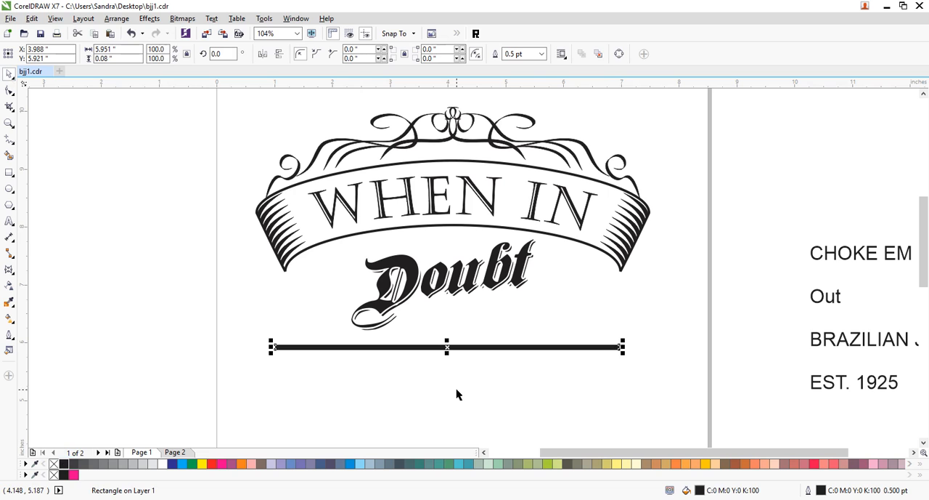
- Add a copy of the black bar just below the original and thin the copy to about 0.02 inches high
drag(447, 341, 446, 348)
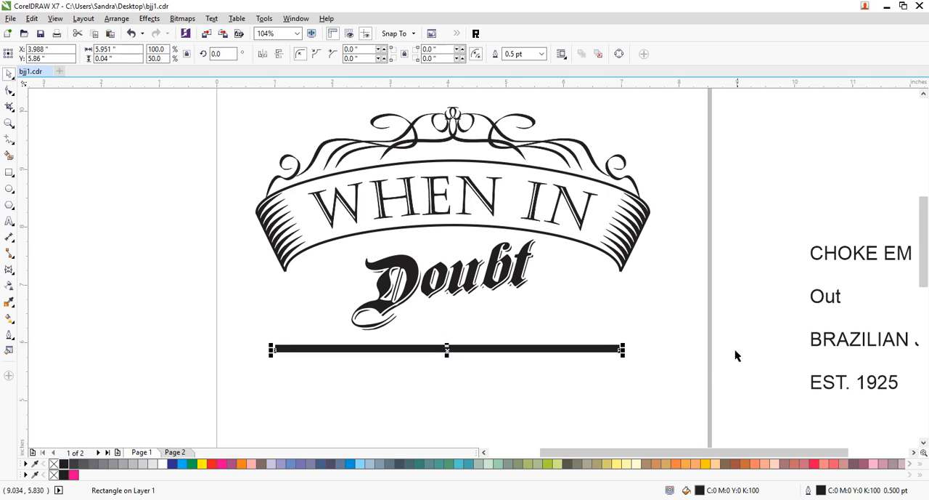
key(Down)
key(Down)
key(Down)
key(Down)
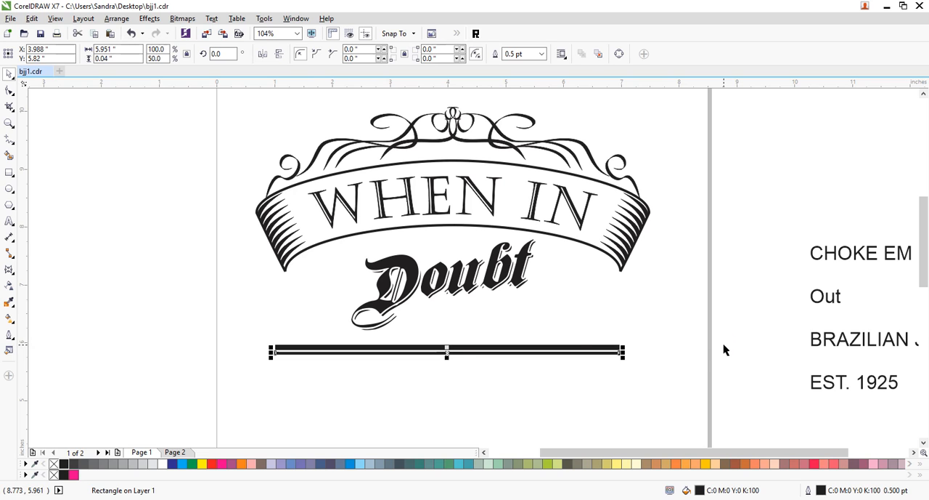
drag(446, 355, 448, 357)
click(600, 366)
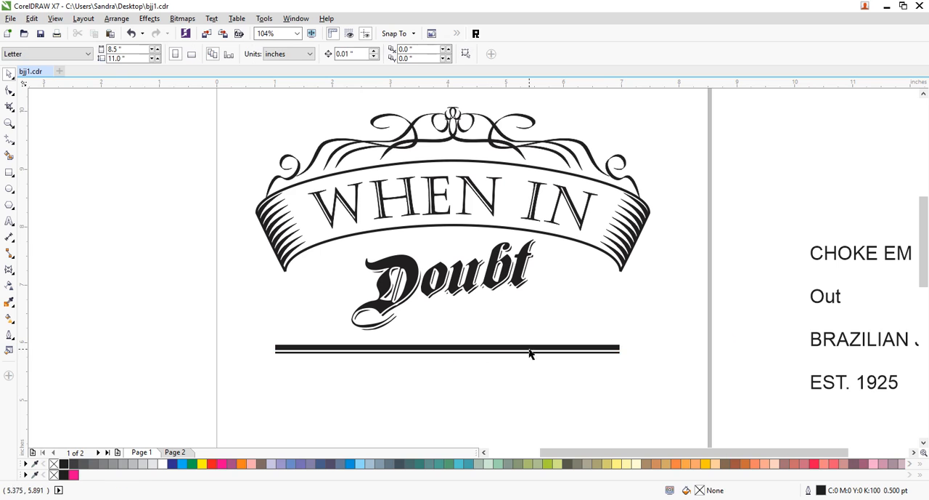
- Nudge the thin line down slightly to widen the gap below the thick bar
click(515, 353)
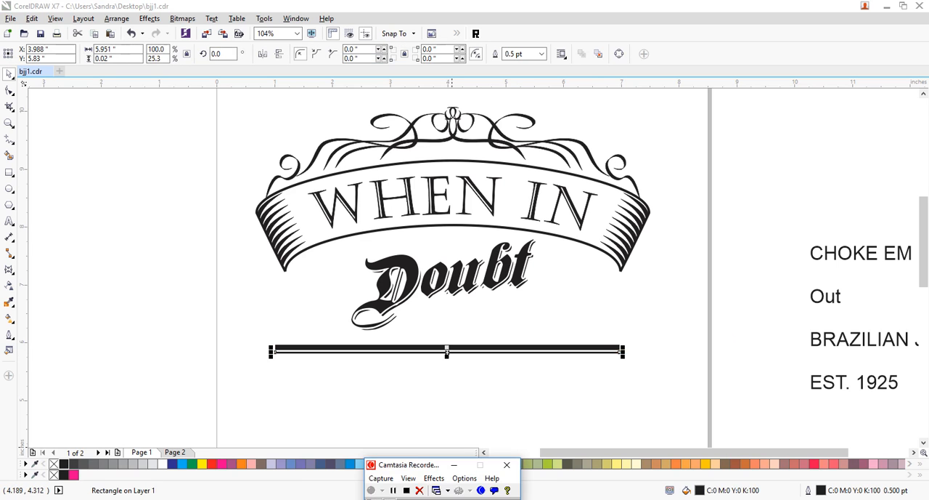
click(394, 491)
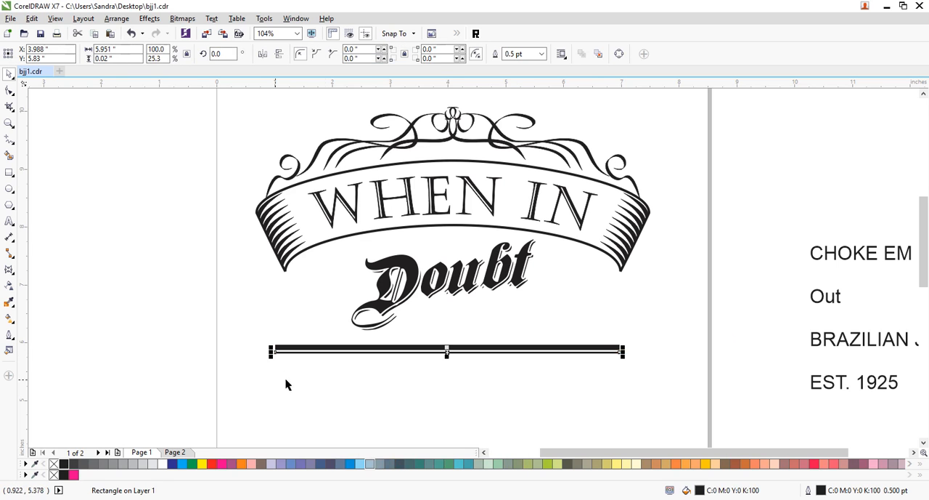
click(202, 389)
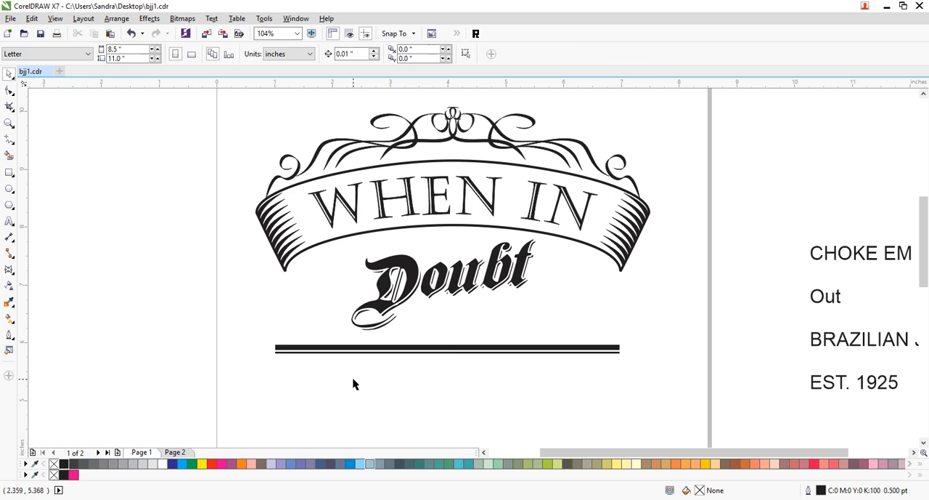
click(404, 354)
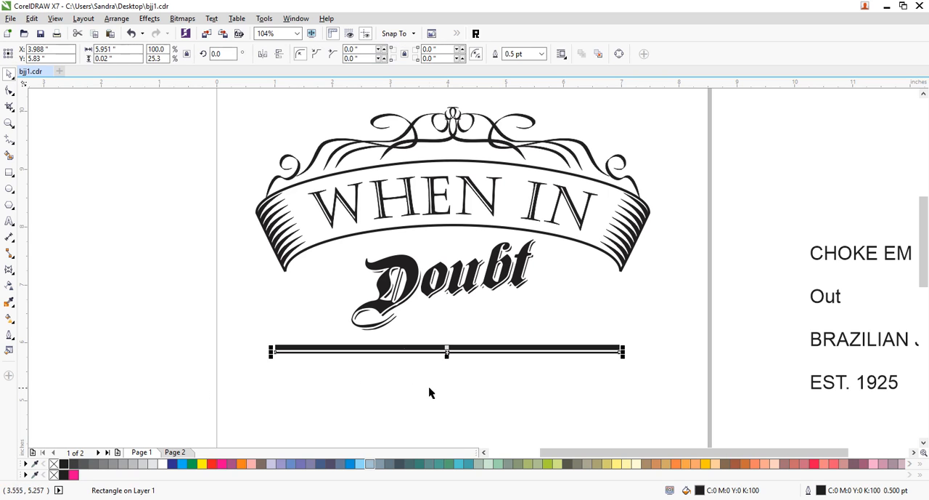
key(Up)
key(Up)
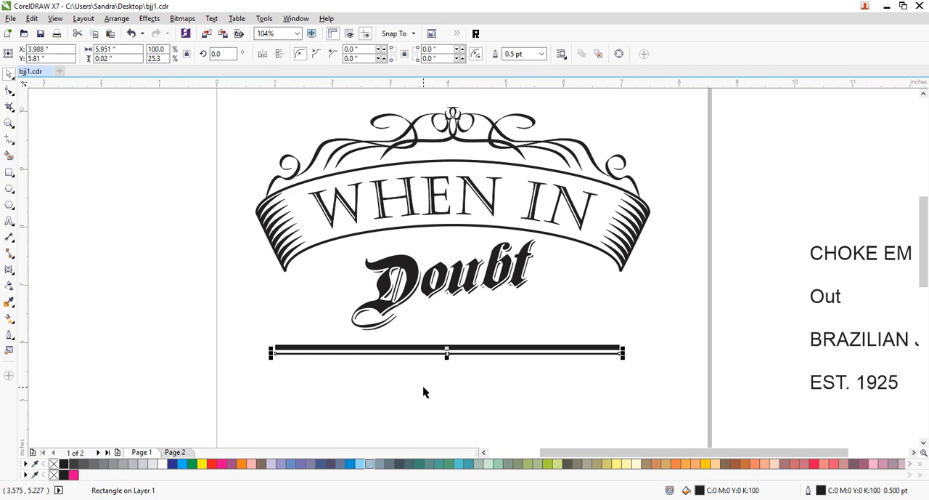
click(231, 285)
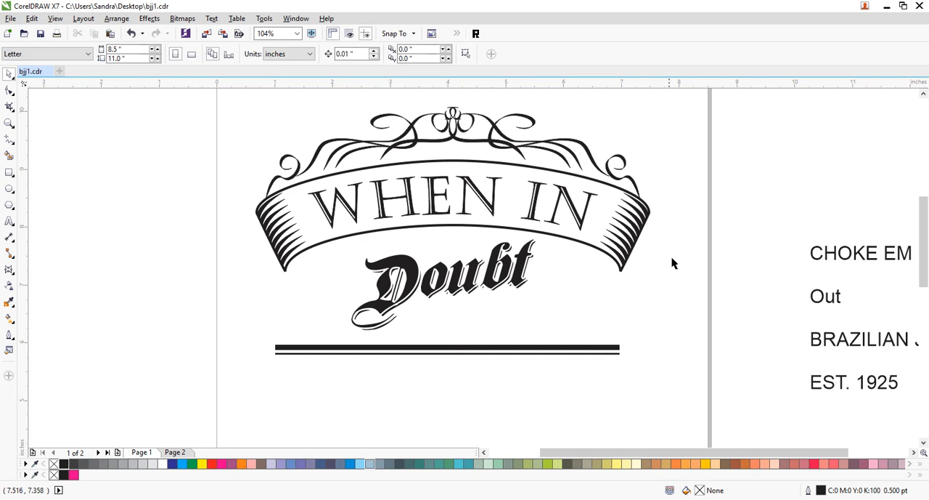
- Move the CHOKE EM text from beside the page to the area below the double bar
drag(840, 260, 354, 409)
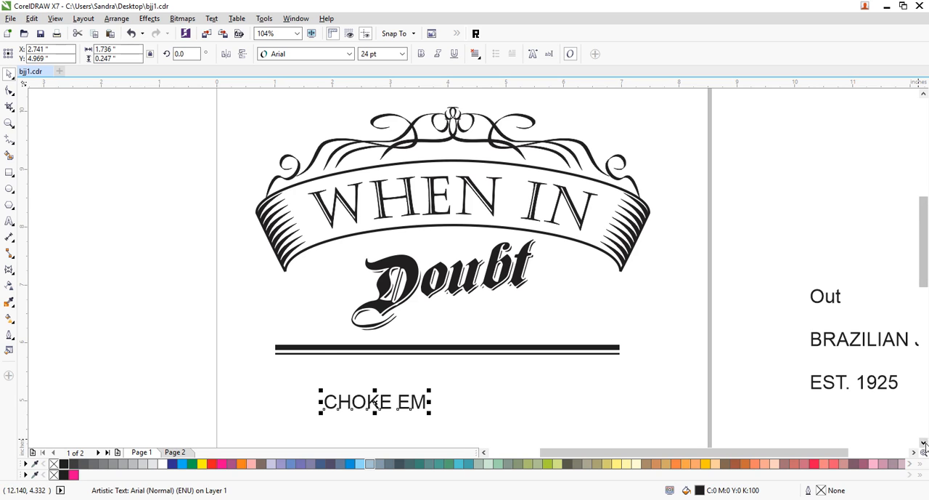
click(924, 442)
click(712, 194)
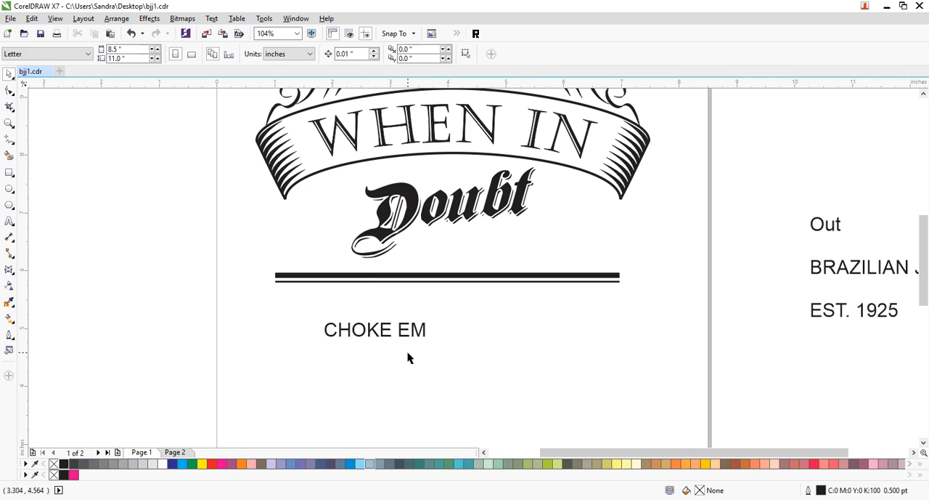
- Set CHOKE EM in the Algerian font and enlarge it to about 5 inches wide
click(310, 55)
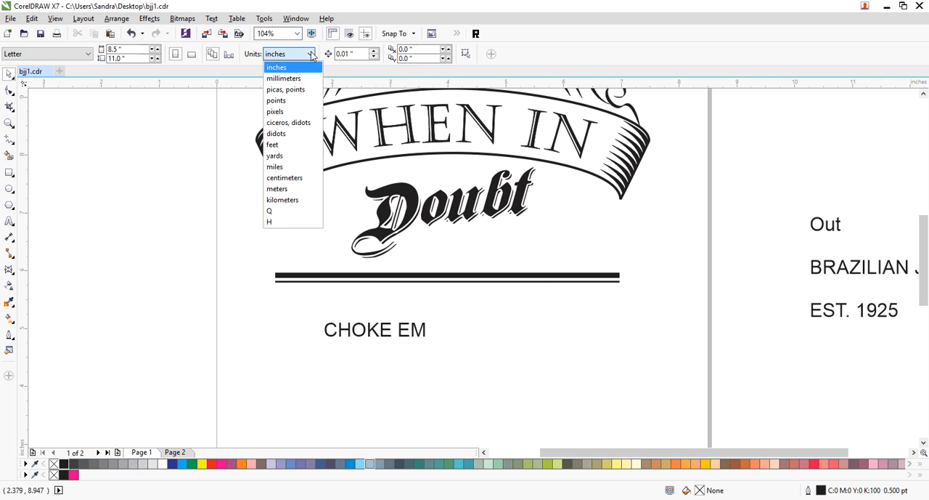
click(405, 335)
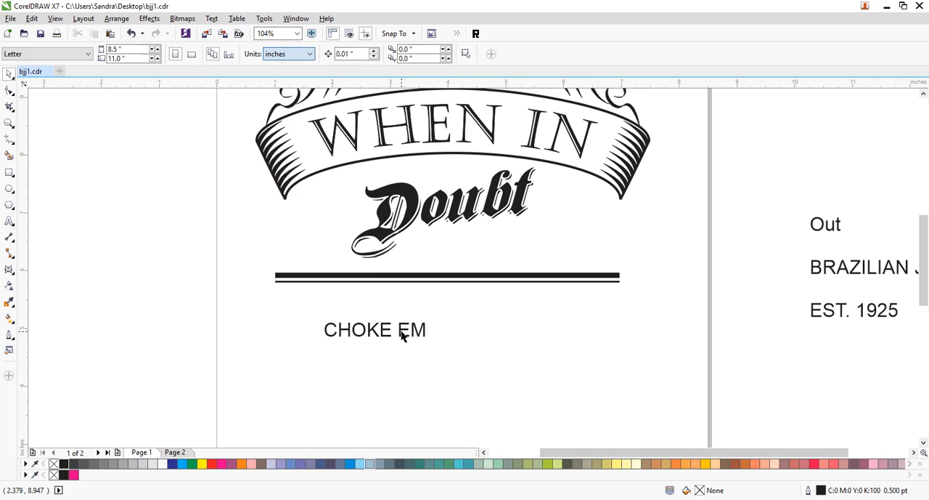
click(403, 331)
click(348, 55)
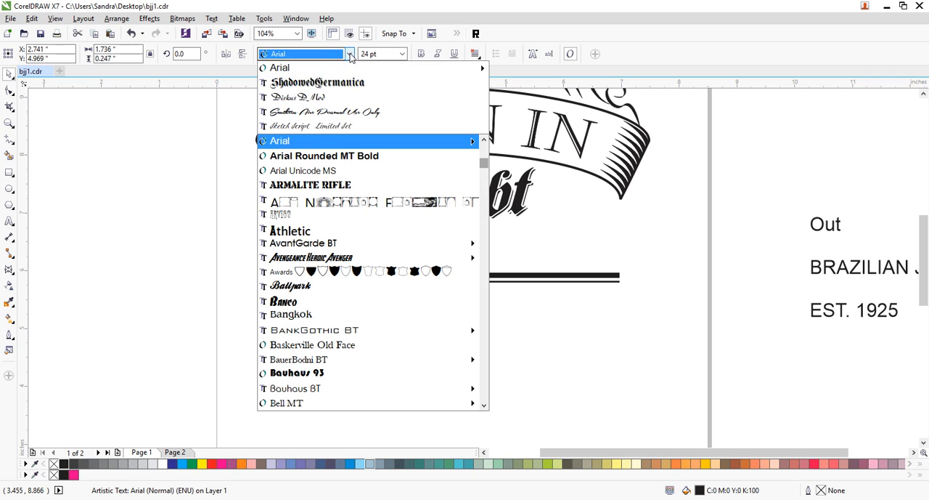
scroll(356, 169, up, 10)
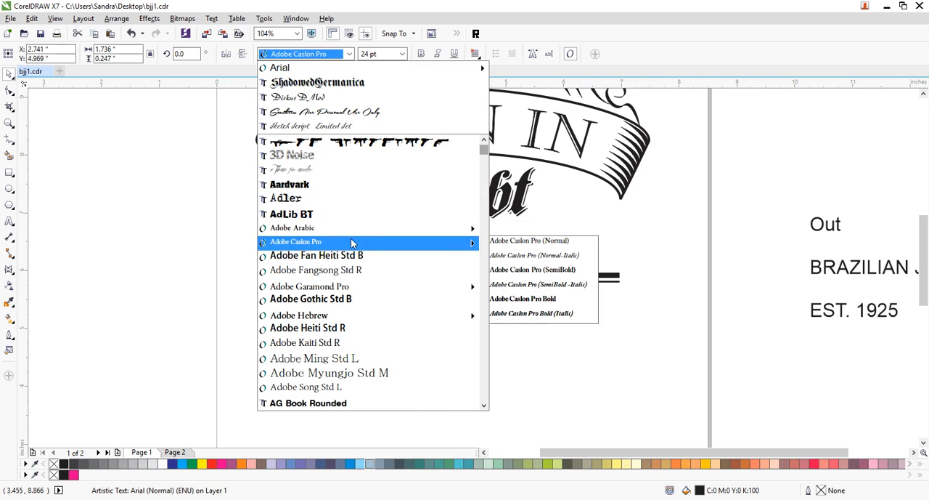
scroll(351, 223, up, 1)
scroll(352, 261, down, 7)
scroll(349, 258, down, 7)
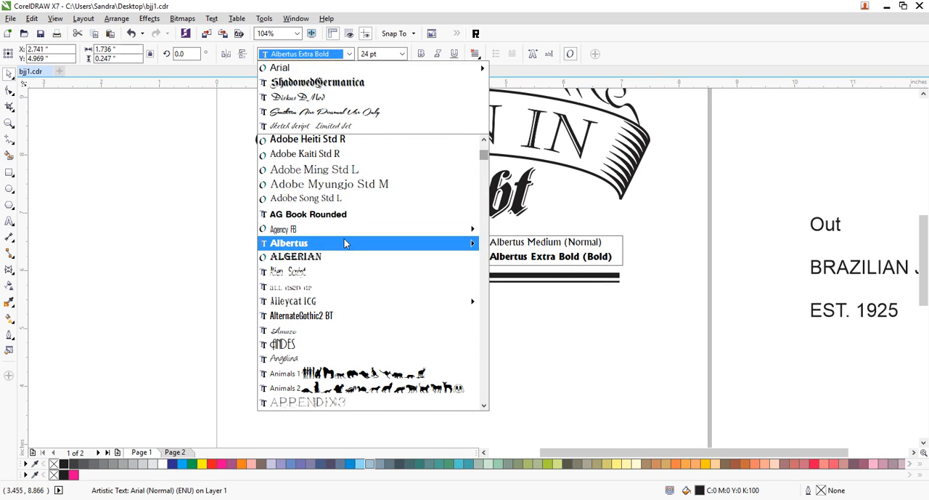
click(341, 256)
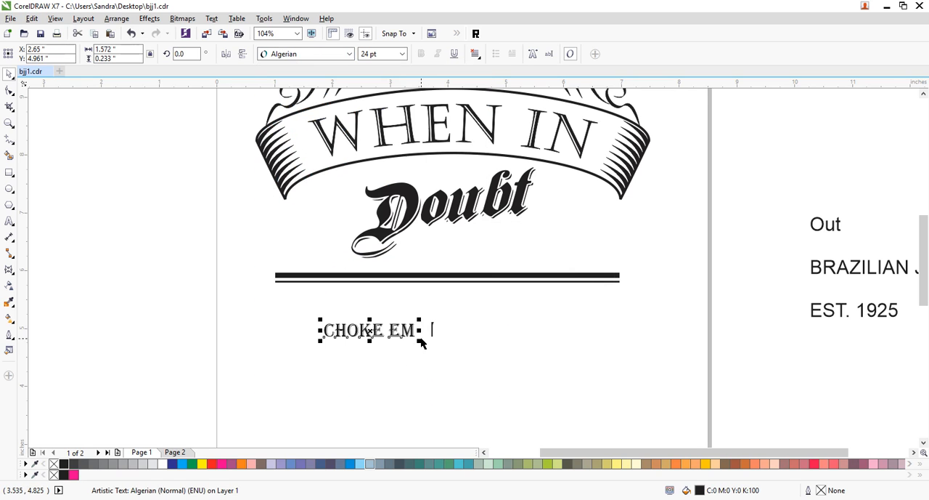
drag(419, 341, 615, 404)
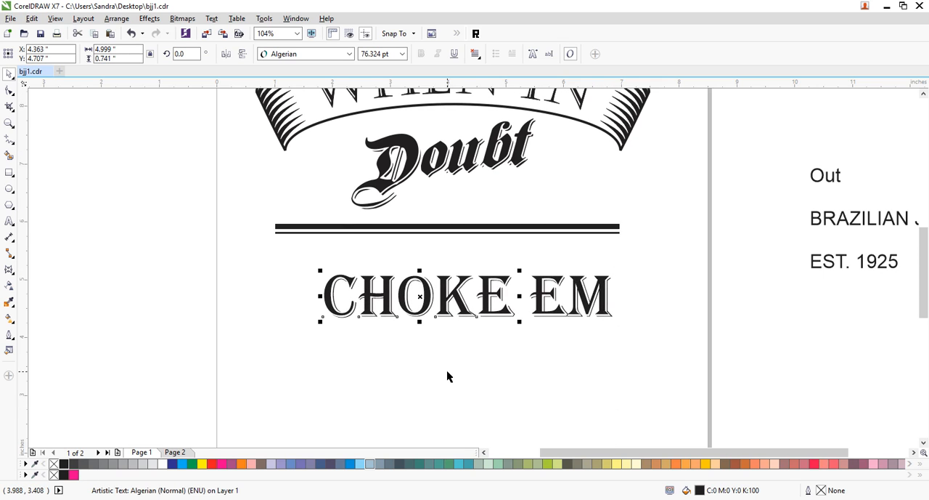
- Break CHOKE EM apart into letters and enlarge the initial C and the E of EM up and to the left
click(555, 310)
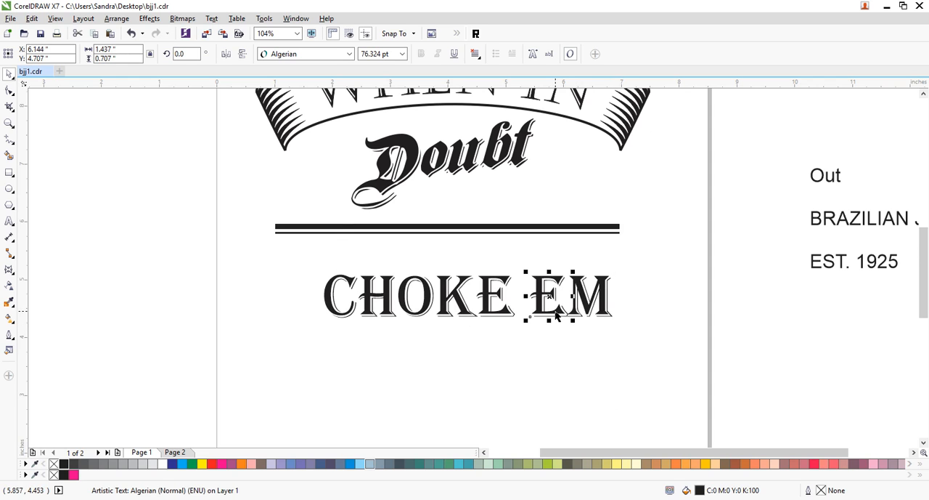
click(351, 308)
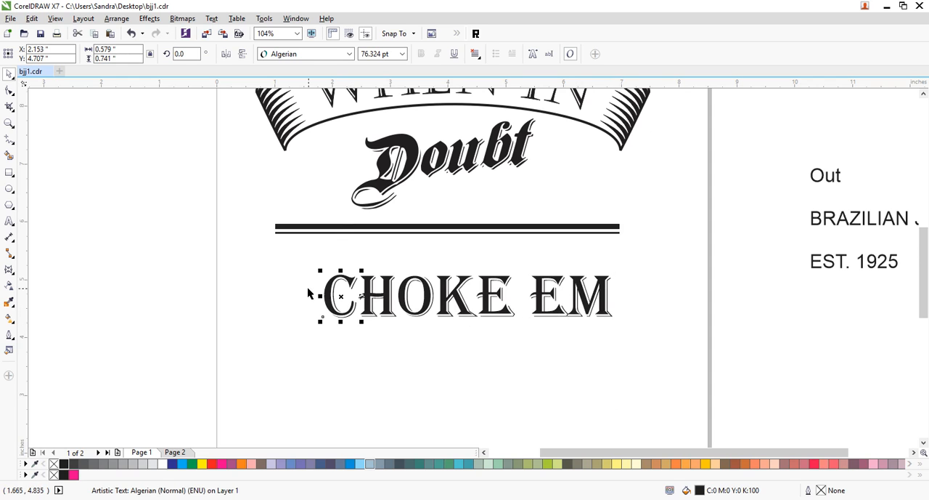
drag(321, 270, 305, 251)
click(544, 297)
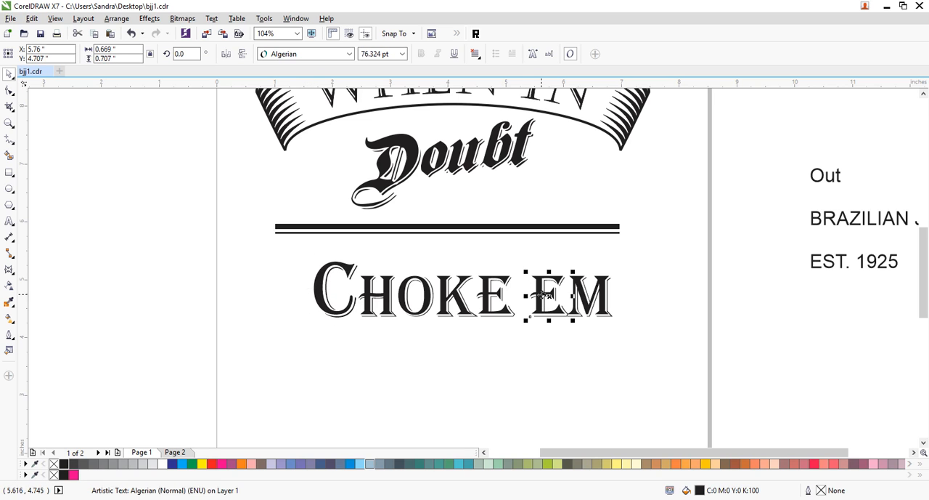
drag(524, 273, 514, 260)
- Shift the letters of EM slightly right and tighten the letter spacing in CHOKE
click(617, 282)
click(563, 310)
shift+click(576, 309)
key(Right)
key(Right)
key(Right)
key(Right)
key(Right)
key(Right)
key(Right)
key(Right)
key(Right)
key(Right)
key(Right)
key(Right)
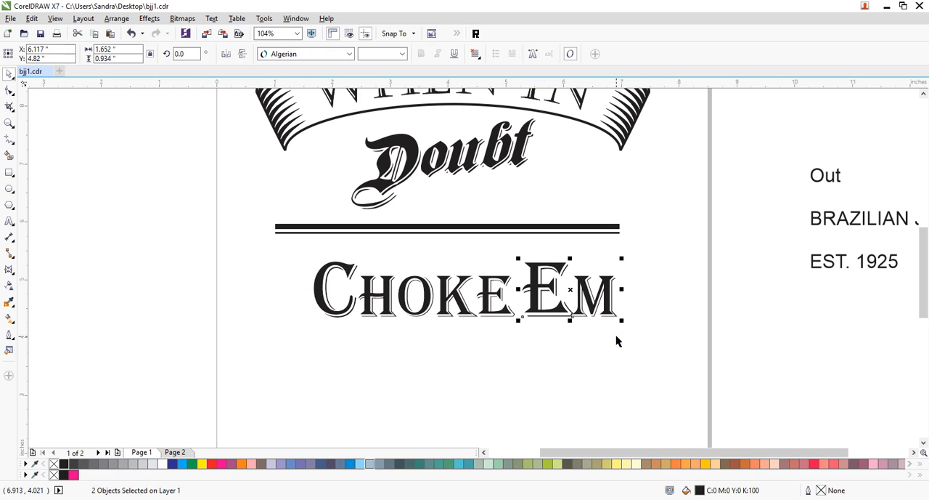
click(340, 499)
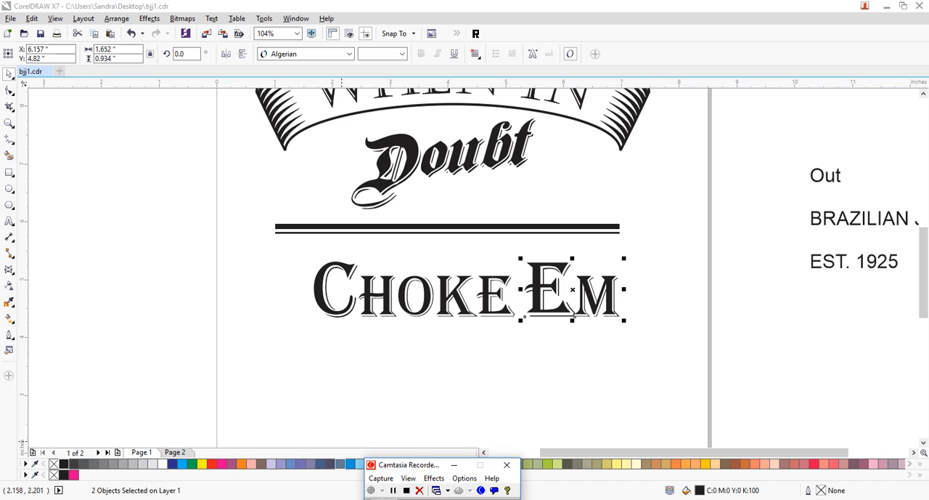
click(392, 491)
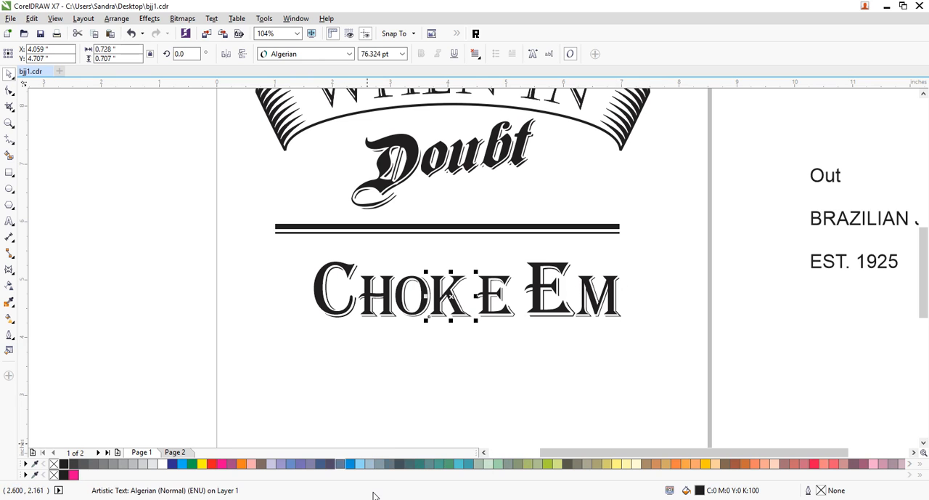
click(496, 320)
key(Left)
click(522, 345)
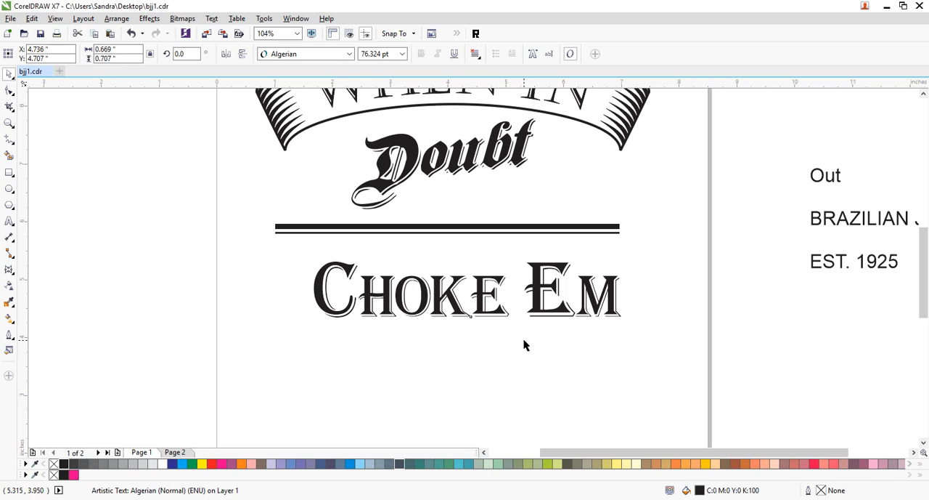
- Duplicate the large E of EM below the line and replace the copy's letter with a comma
click(557, 311)
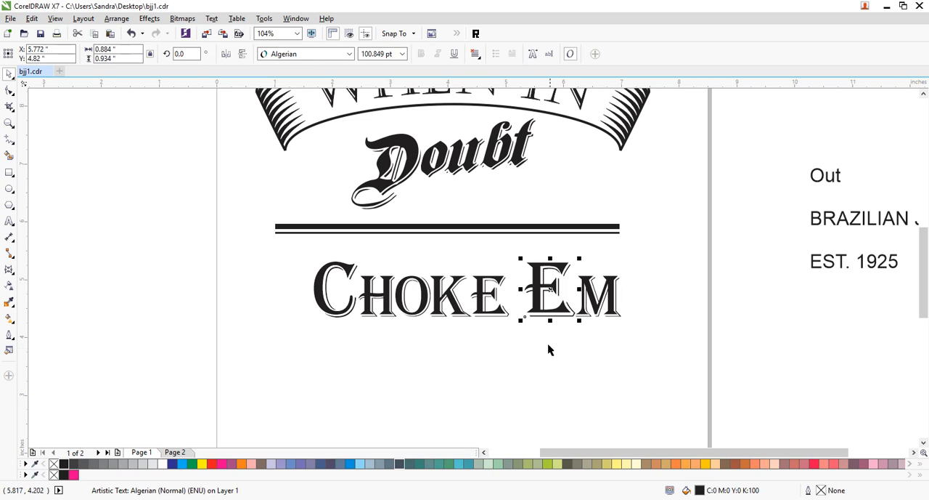
drag(546, 327, 546, 399)
double_click(529, 385)
drag(534, 386, 463, 382)
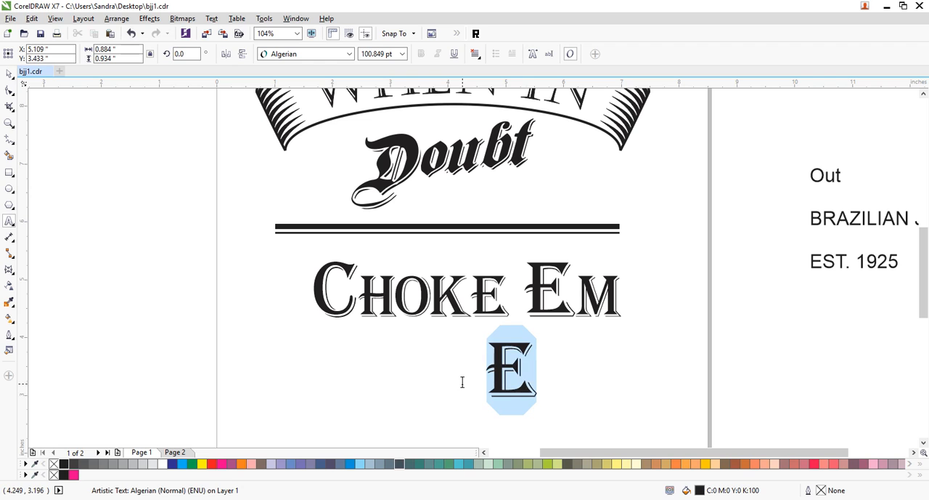
text(,)
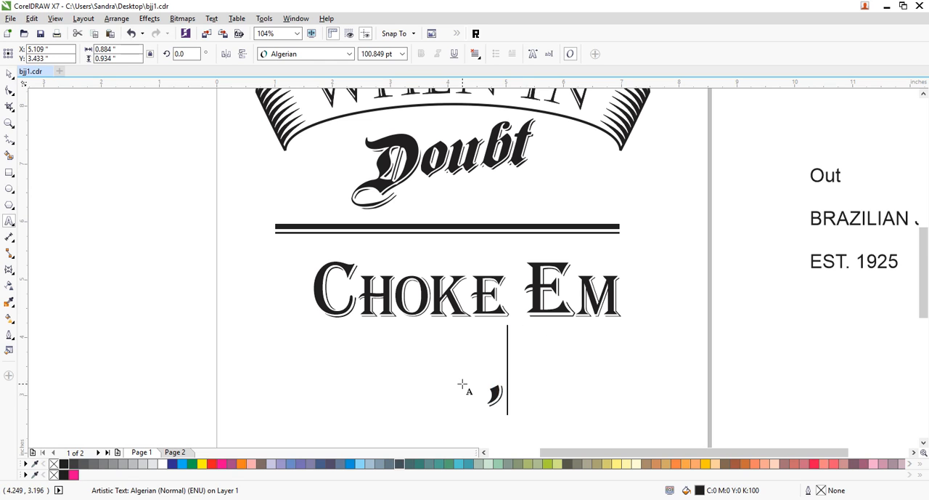
click(9, 74)
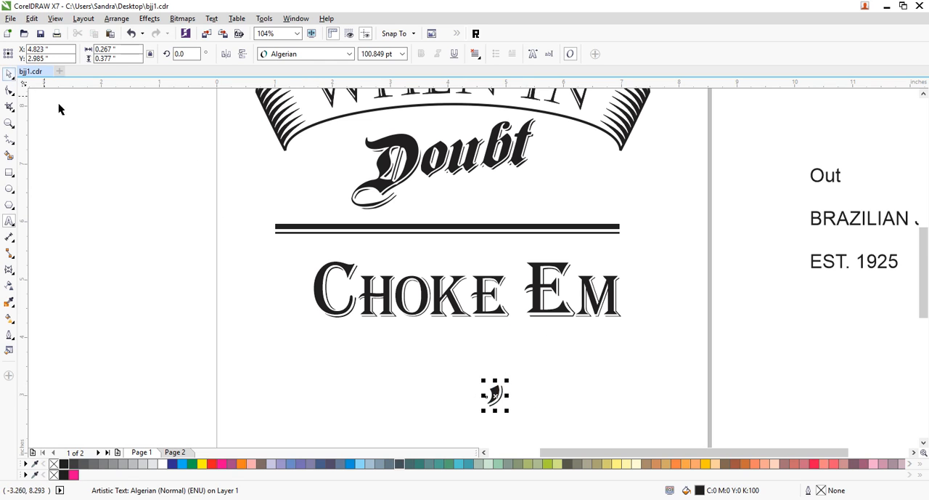
- Place the comma as an apostrophe at the upper left of the large E, reduced to about 73 pt and mirrored horizontally
drag(495, 392, 523, 256)
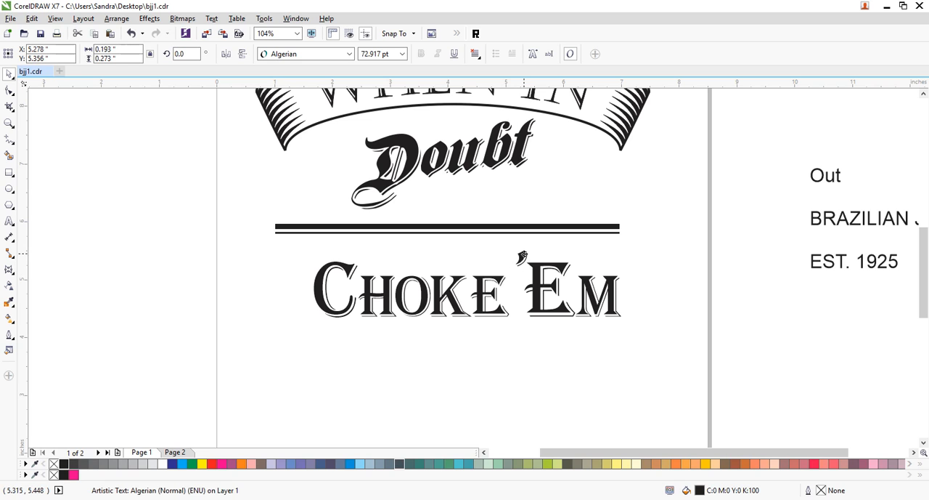
click(671, 255)
click(520, 263)
drag(520, 263, 496, 265)
key(ctrl+z)
drag(529, 266, 509, 264)
click(564, 357)
click(509, 267)
mouse_move(518, 266)
mouse_down()
mouse_move(538, 278)
mouse_move(524, 267)
mouse_up()
click(564, 339)
click(711, 274)
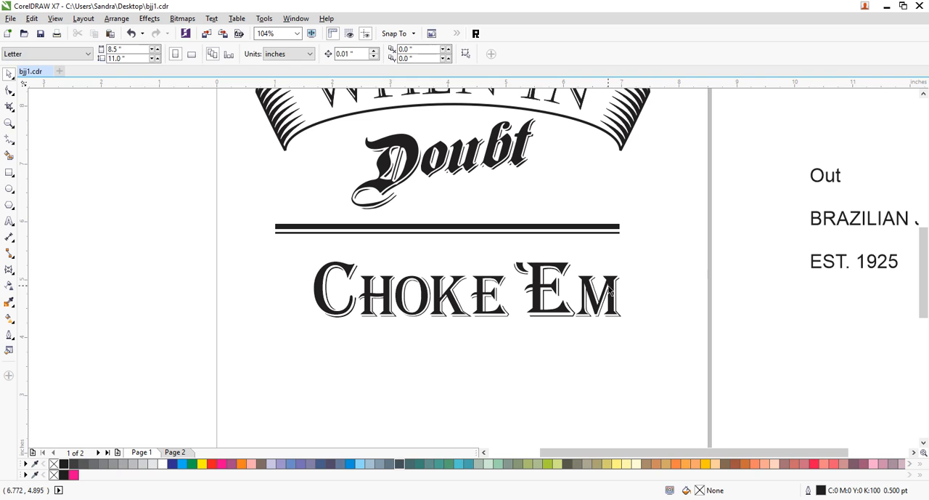
- Convert all CHOKE 'EM characters to curves, combine them into one object and give it a black outline
drag(653, 254, 284, 344)
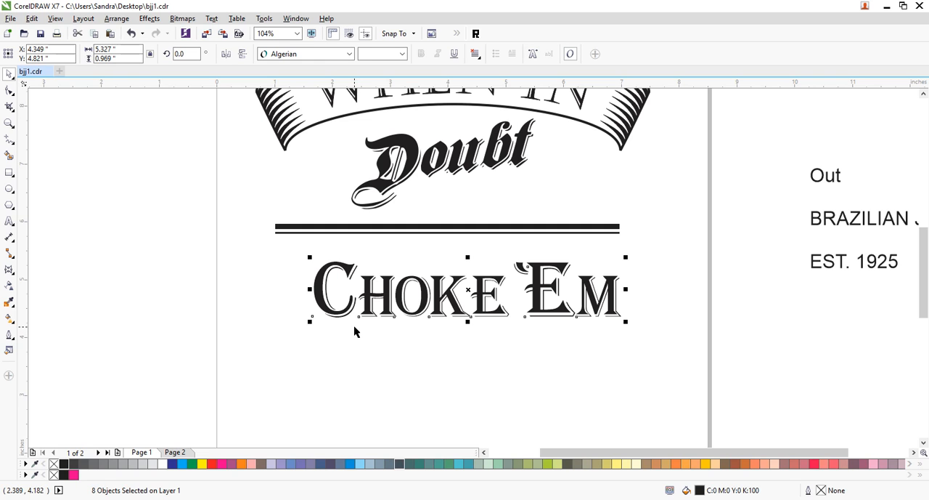
key(ctrl+q)
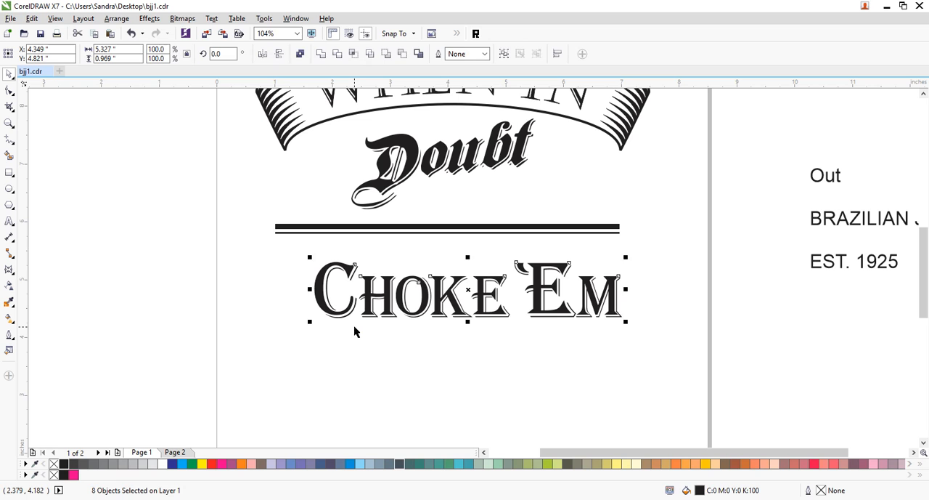
key(ctrl+l)
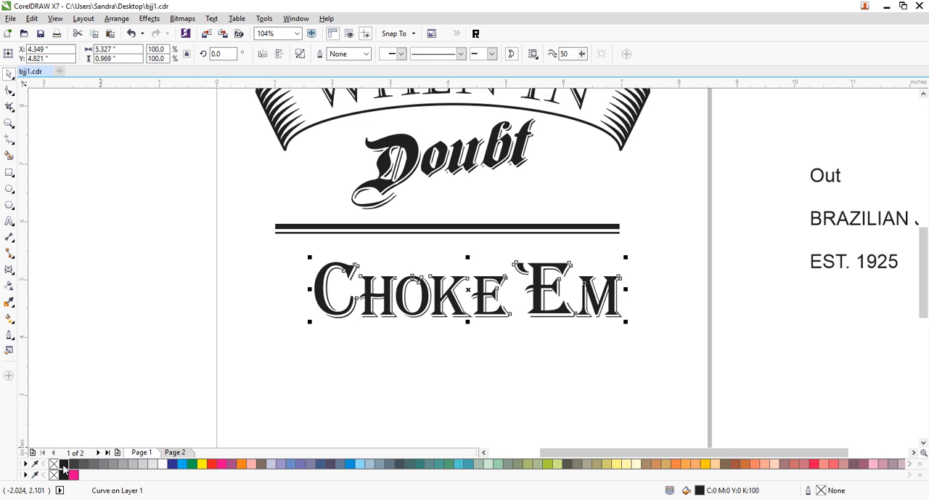
right_click(64, 469)
click(345, 392)
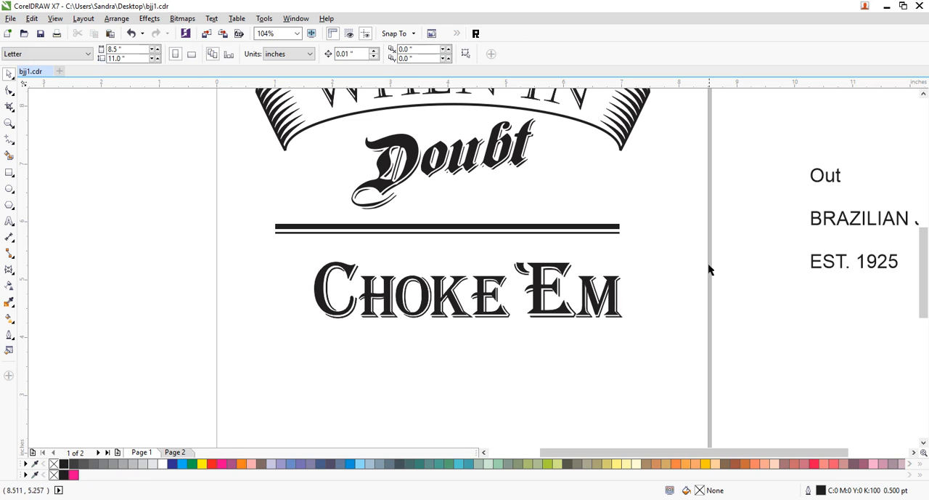
- Enlarge the CHOKE 'EM curve object to about 6.11 in wide and 1.32 in high, placing it just below the double bars
drag(660, 253, 270, 361)
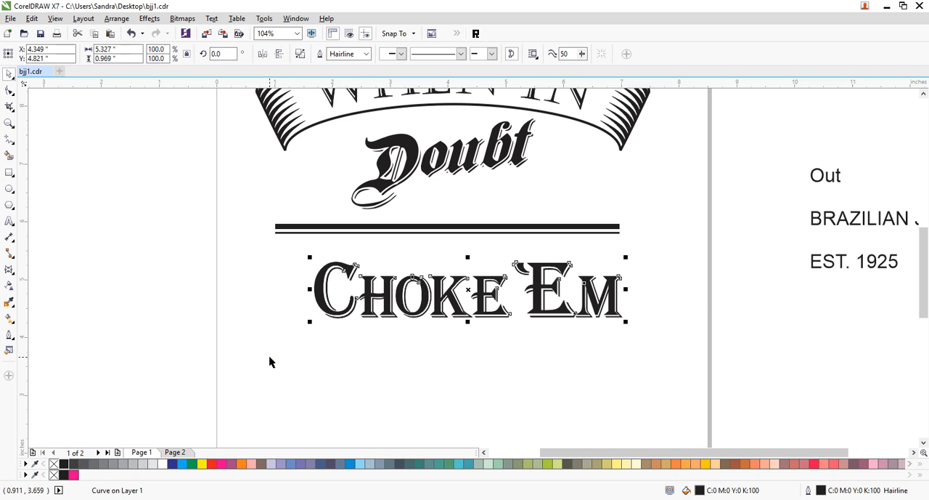
drag(310, 321, 265, 352)
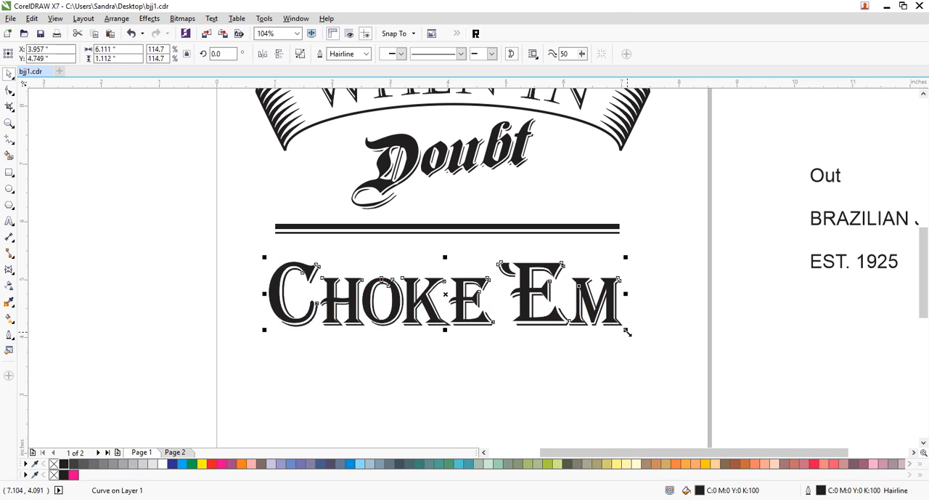
click(611, 350)
drag(592, 323, 451, 317)
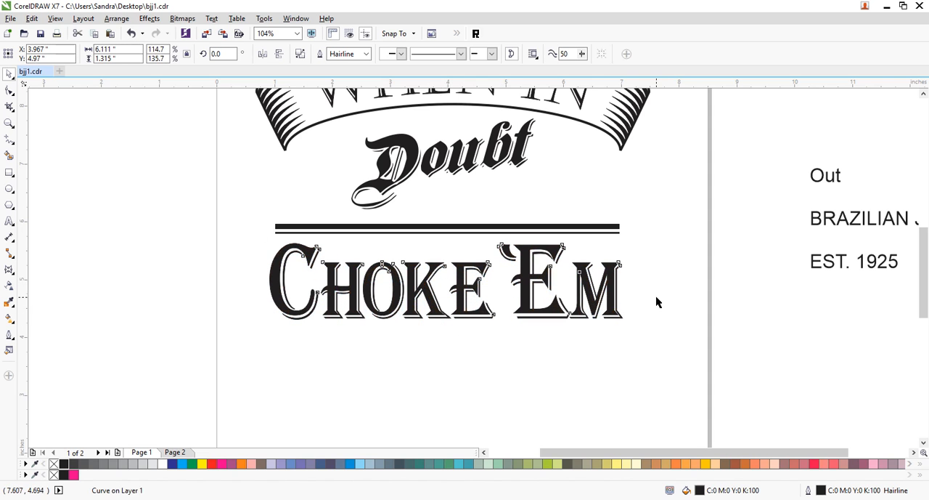
click(642, 283)
- Remove the outline from both bars above CHOKE 'EM
click(589, 231)
drag(654, 213, 190, 250)
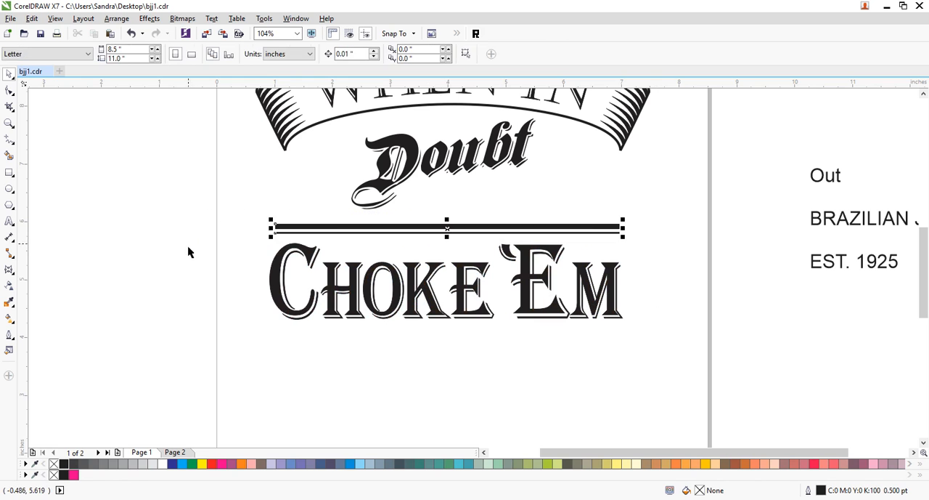
right_click(54, 463)
- Duplicate the double bars below CHOKE 'EM, mirror the copy vertically and move it up close beneath the lettering
click(318, 371)
drag(630, 248, 574, 339)
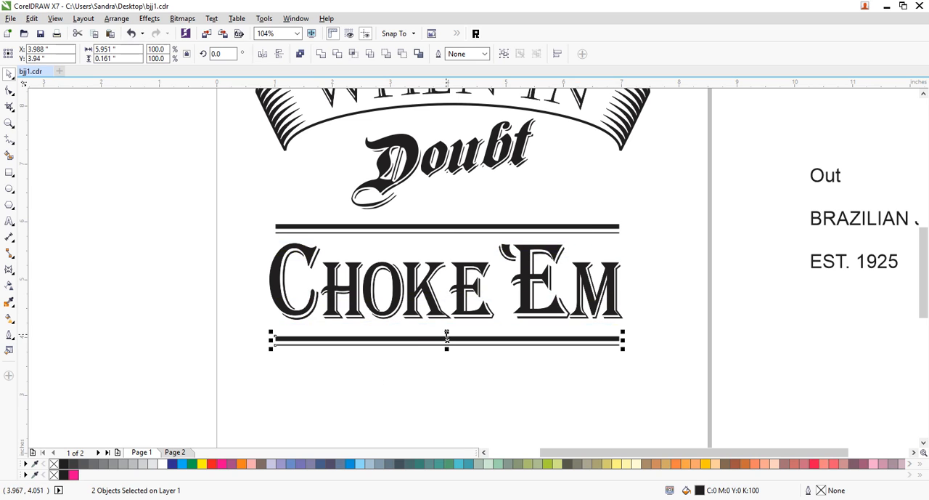
drag(446, 331, 447, 347)
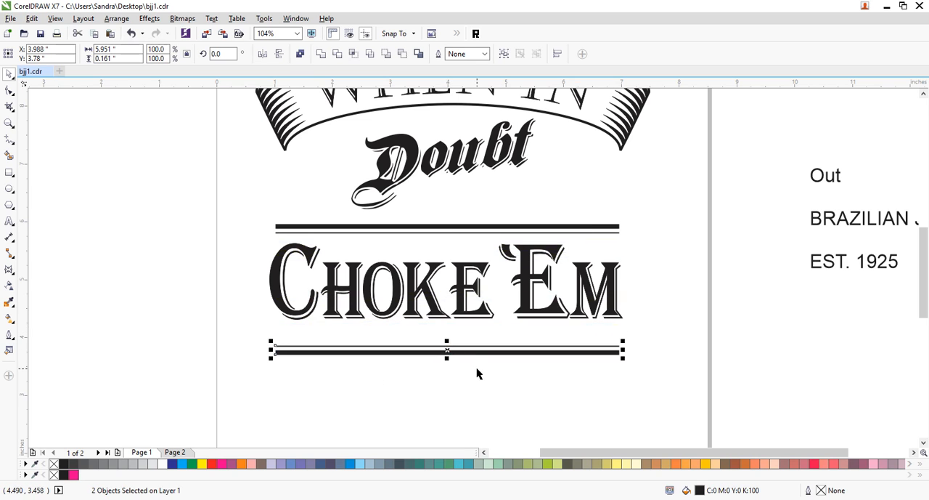
key(Up)
key(Up)
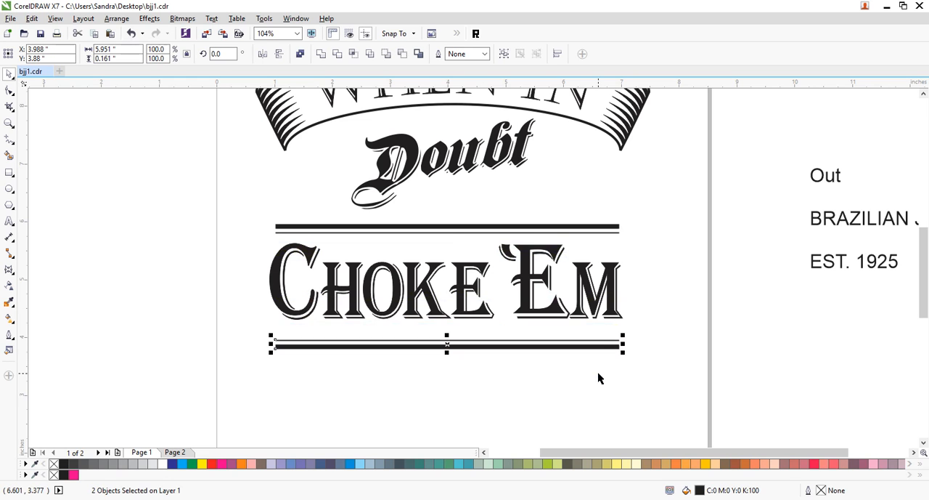
key(Up)
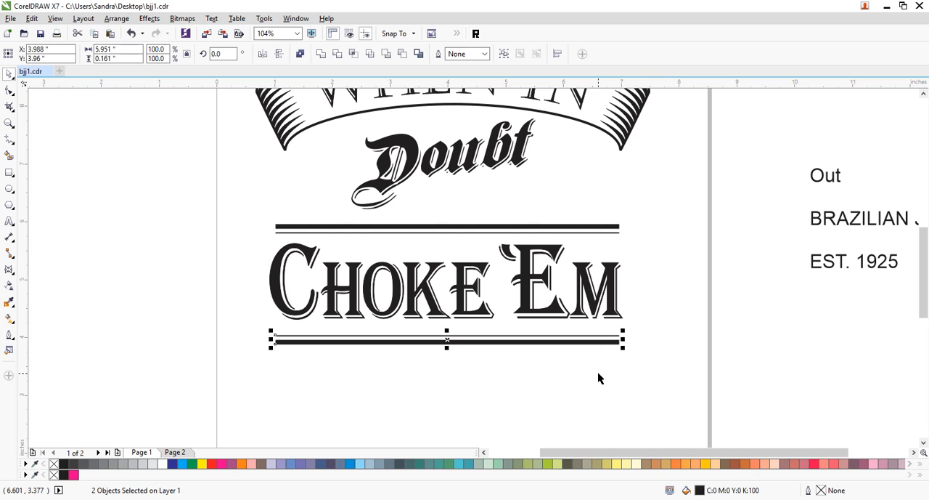
- Group CHOKE 'EM with its four bars, skew the group about 9.4° upward to the right and move it up toward the banner
drag(655, 198, 202, 379)
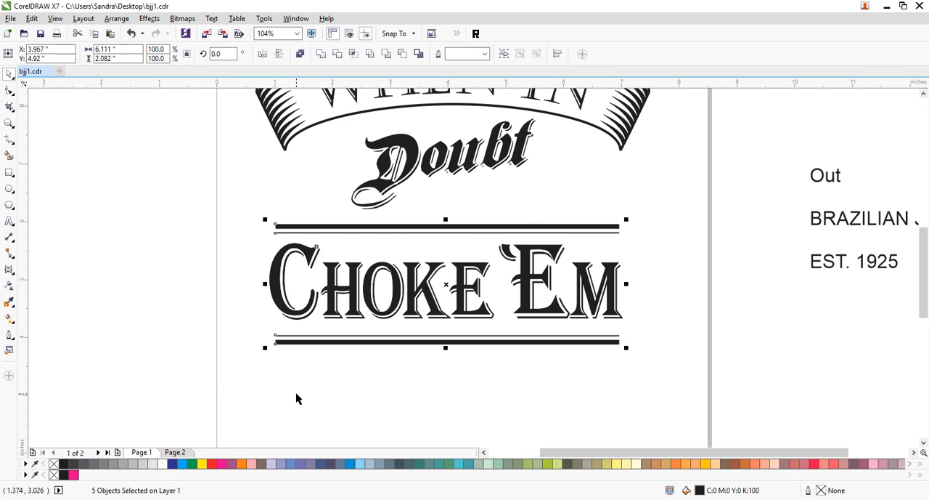
key(ctrl+g)
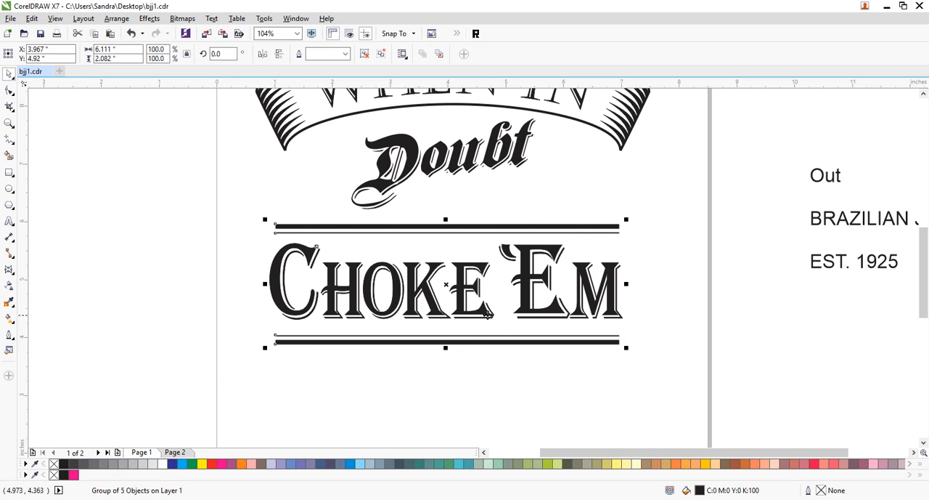
click(479, 322)
drag(628, 284, 628, 230)
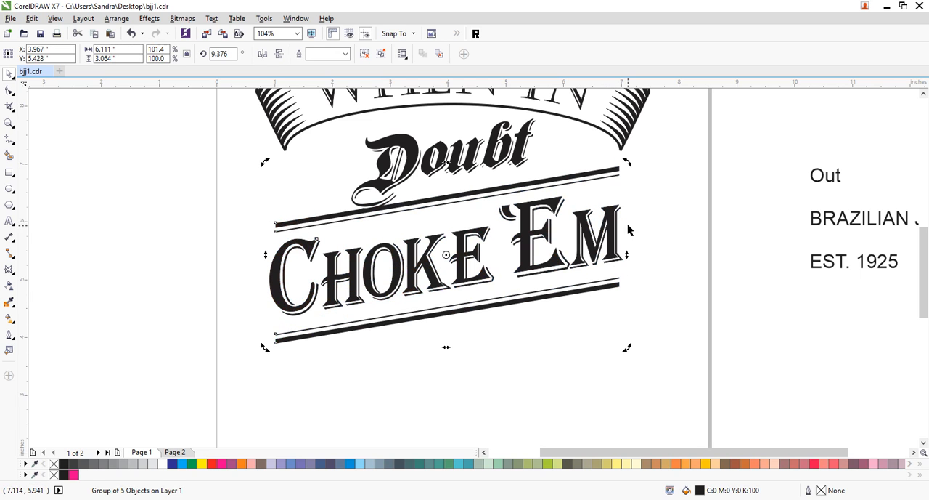
click(624, 237)
drag(575, 178, 573, 143)
click(678, 160)
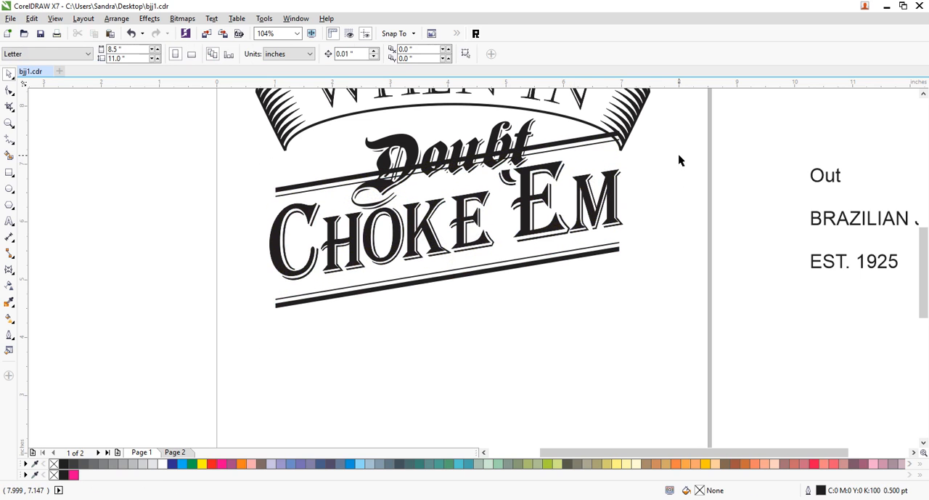
- Reduce Doubt to about 2.76 in wide and raise it under the banner, shifting the slanted CHOKE 'EM group slightly down
click(520, 133)
drag(541, 216, 521, 202)
drag(503, 138, 505, 130)
click(712, 193)
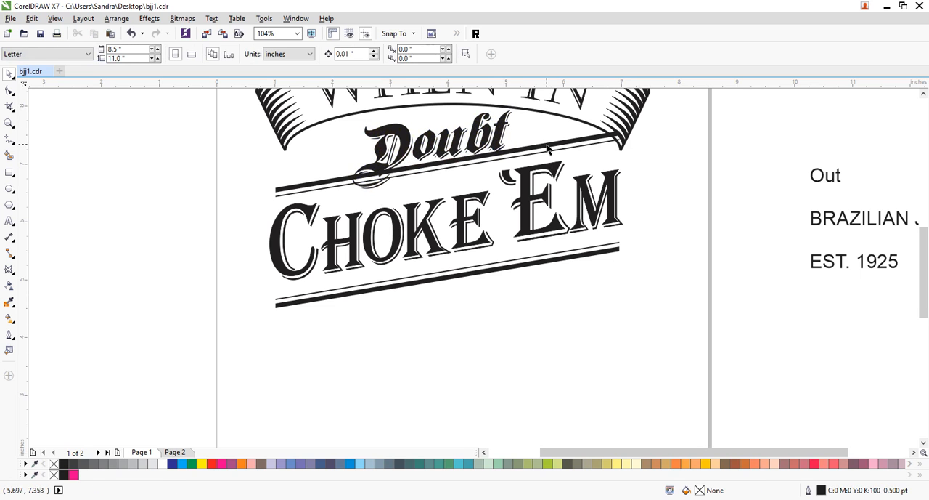
click(547, 145)
drag(547, 145, 547, 150)
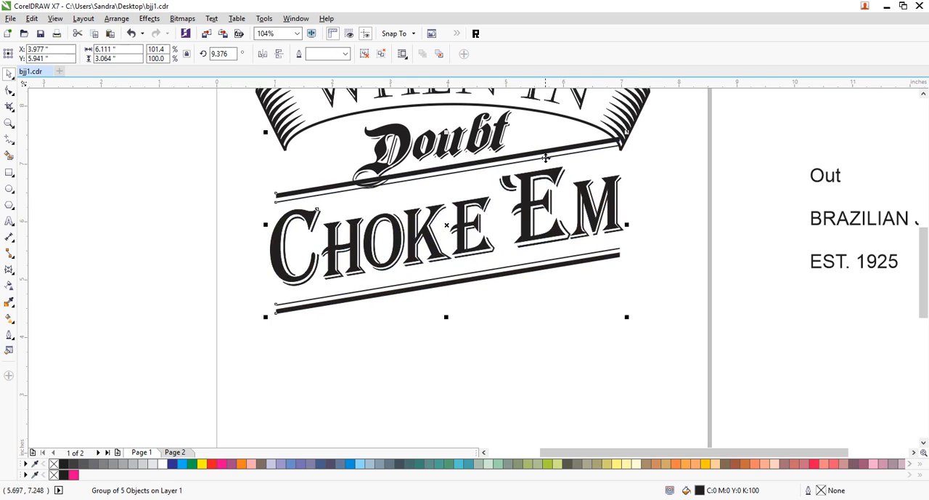
click(676, 222)
- Skew Doubt further, to about 9.9°, to follow the slanted bars and shift it slightly down and left
click(372, 167)
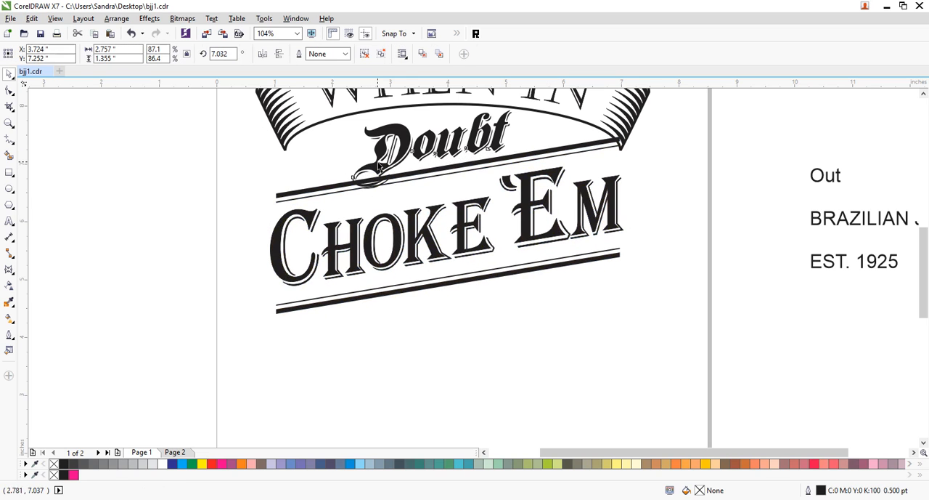
click(385, 164)
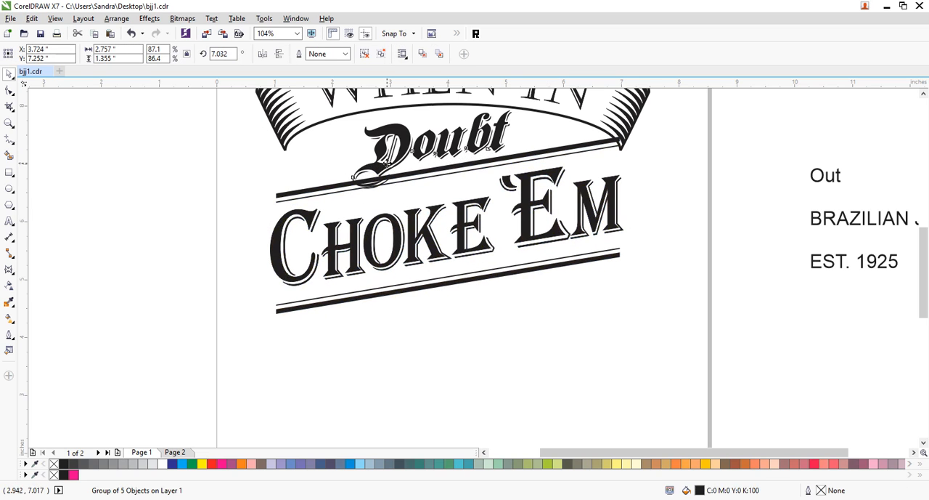
drag(347, 149, 348, 154)
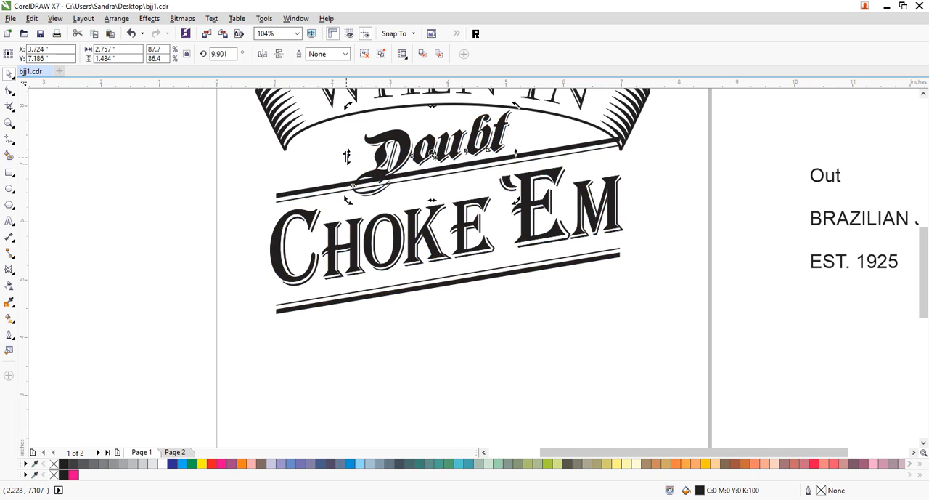
mouse_move(458, 154)
mouse_down()
mouse_move(441, 156)
mouse_move(462, 154)
mouse_up()
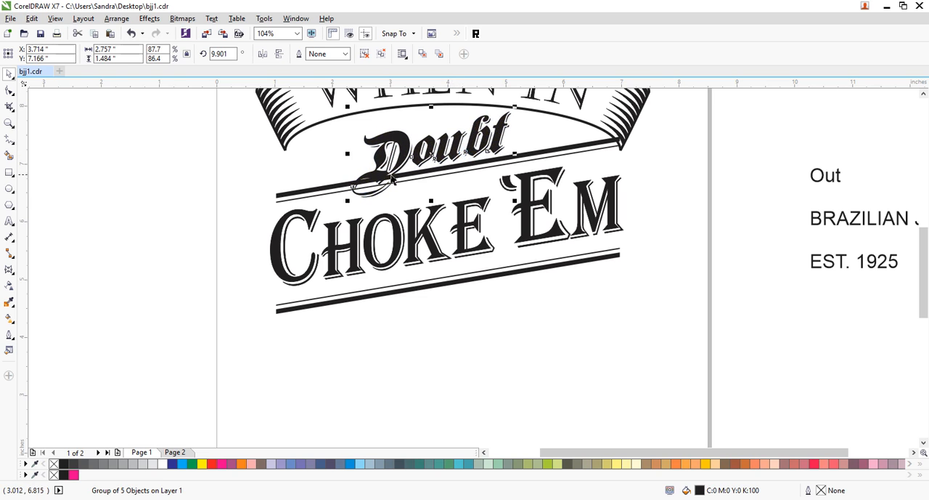
click(686, 265)
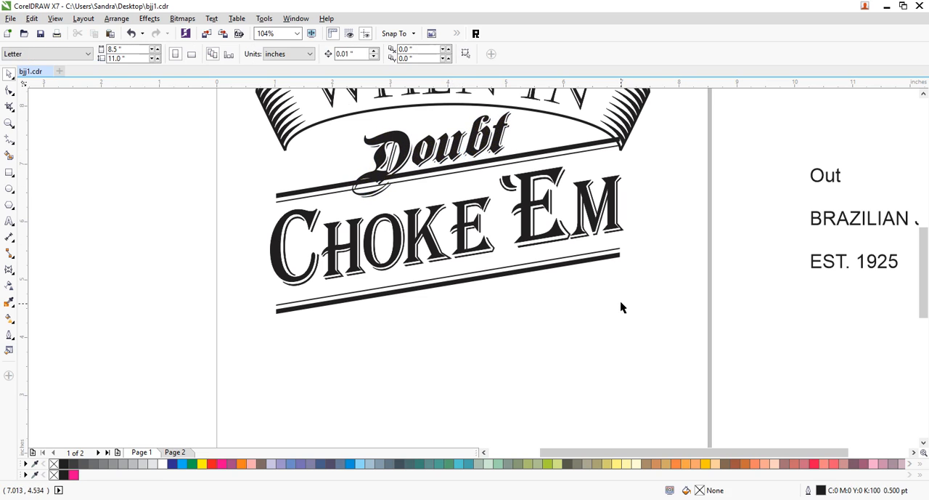
- Center the CHOKE 'EM group horizontally on the WHEN IN banner
click(9, 124)
right_click(435, 223)
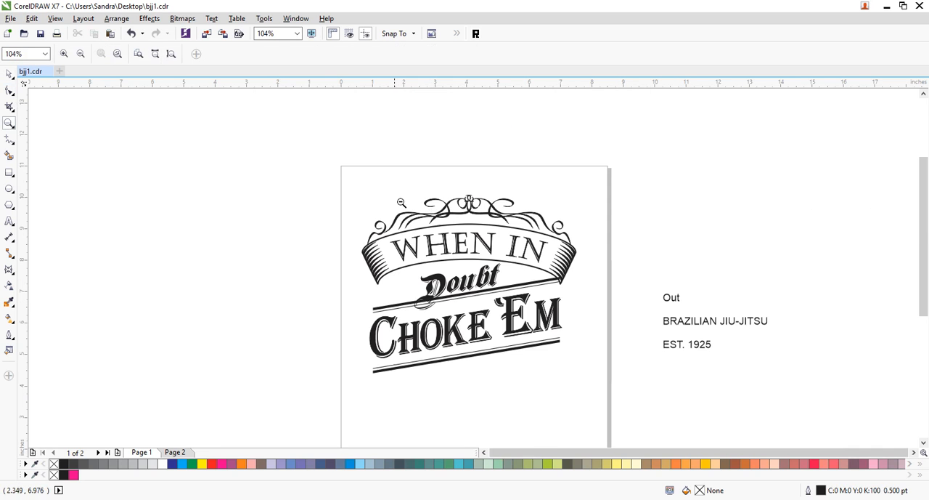
drag(346, 211, 550, 384)
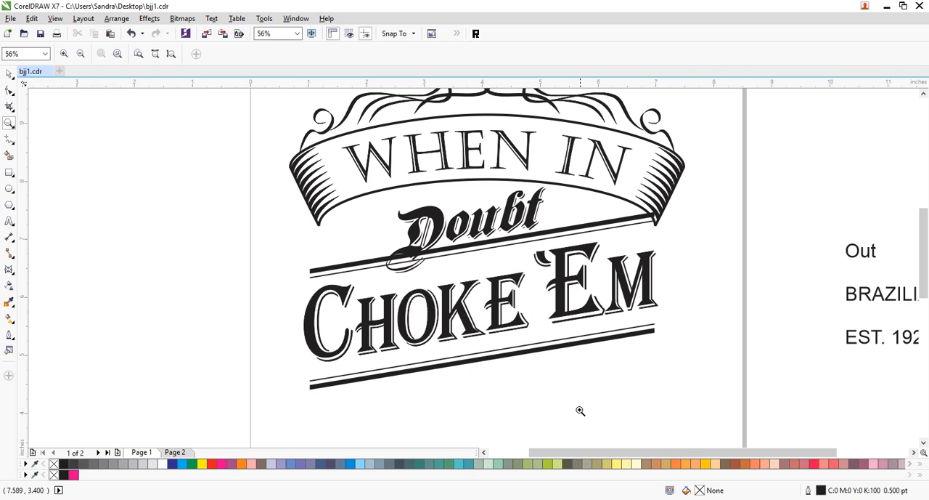
click(9, 74)
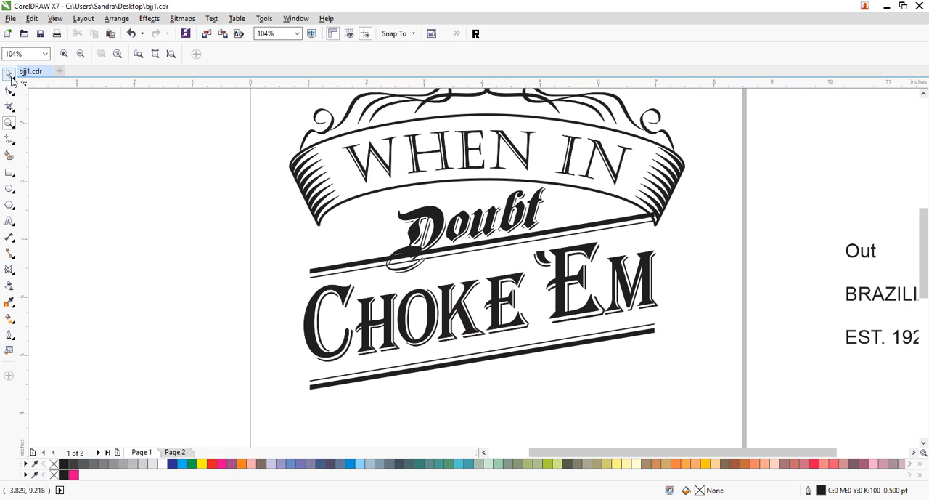
click(344, 265)
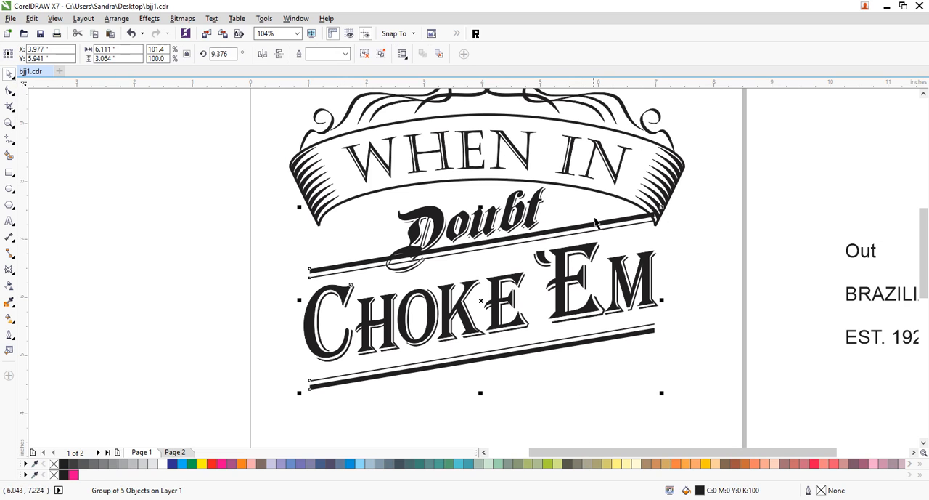
shift+click(522, 181)
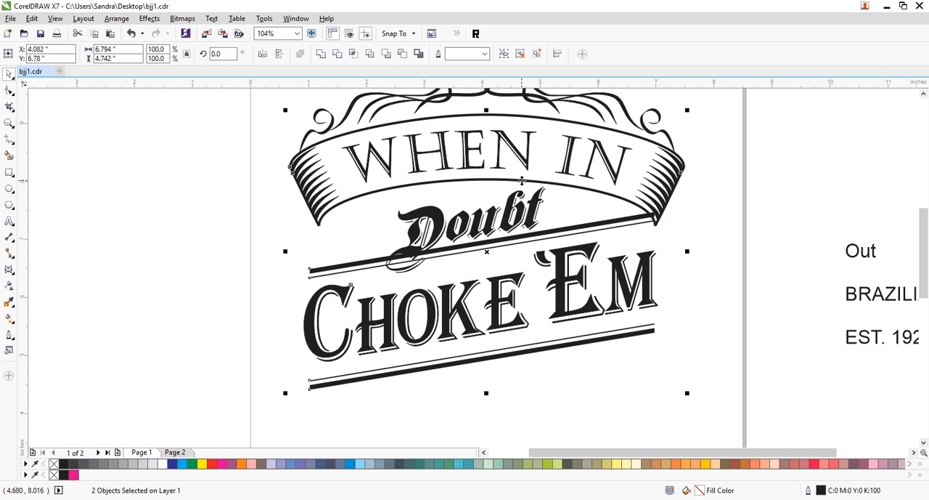
key(c)
click(712, 239)
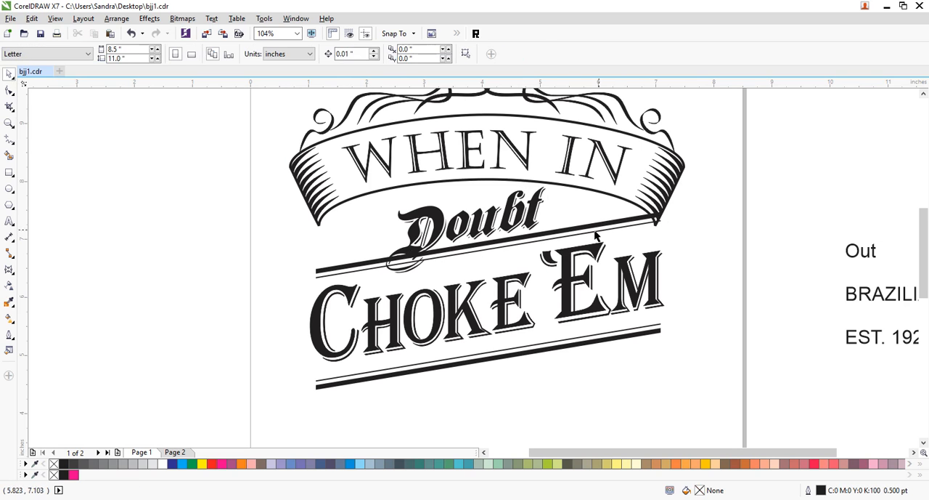
- Draw a closed straight-sided shape over the bar ends at the banner's right tail, filled white with no outline
click(636, 225)
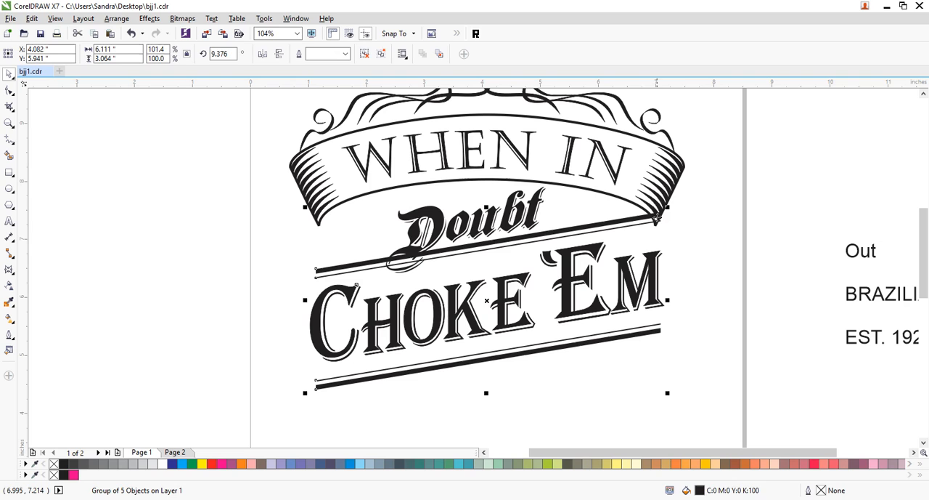
click(687, 251)
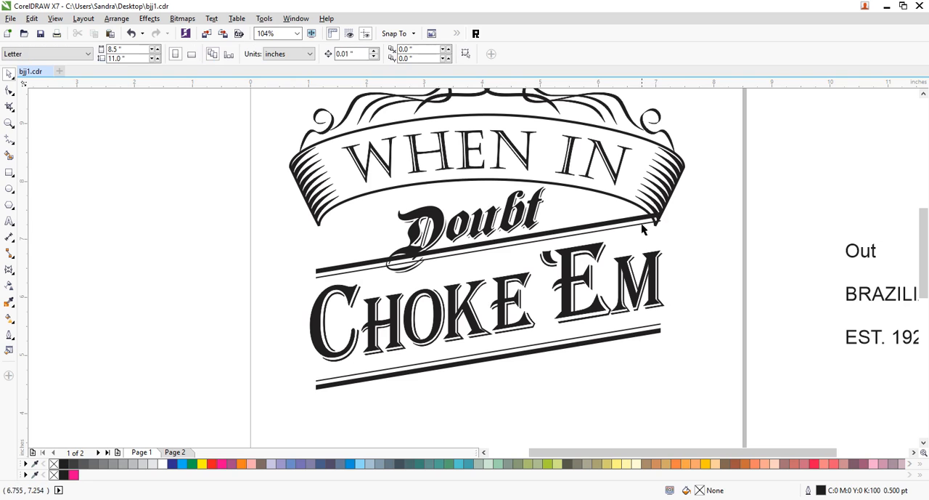
click(9, 138)
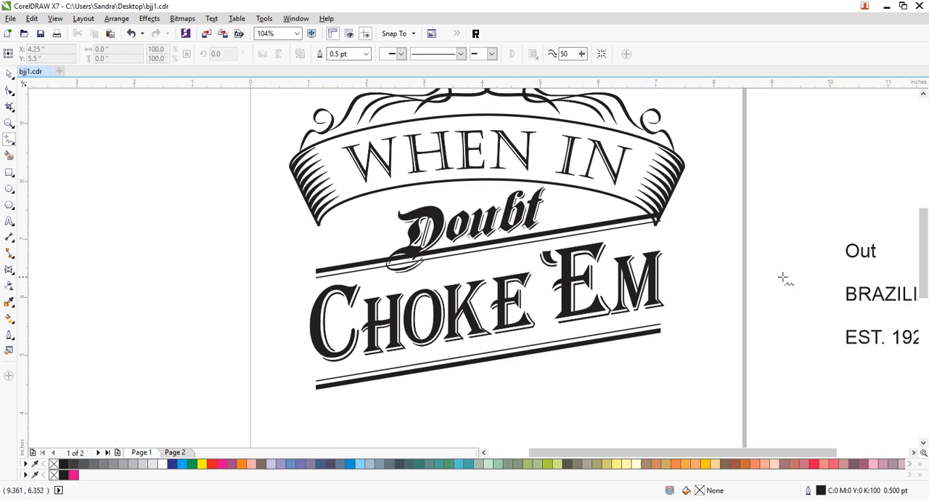
click(649, 212)
double_click(661, 232)
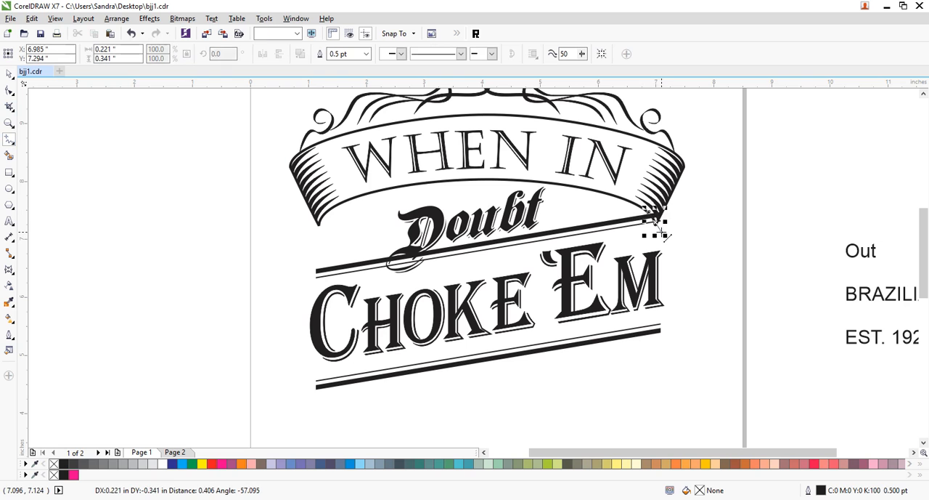
double_click(679, 194)
click(649, 212)
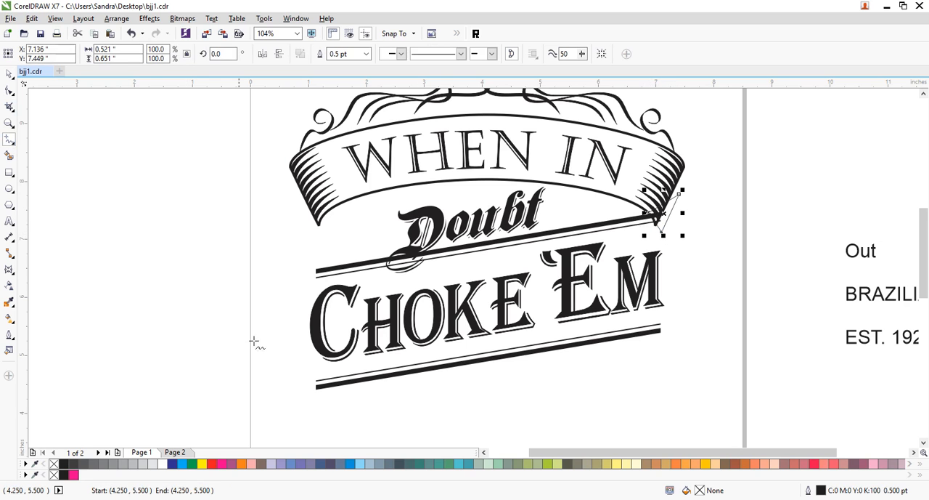
click(164, 463)
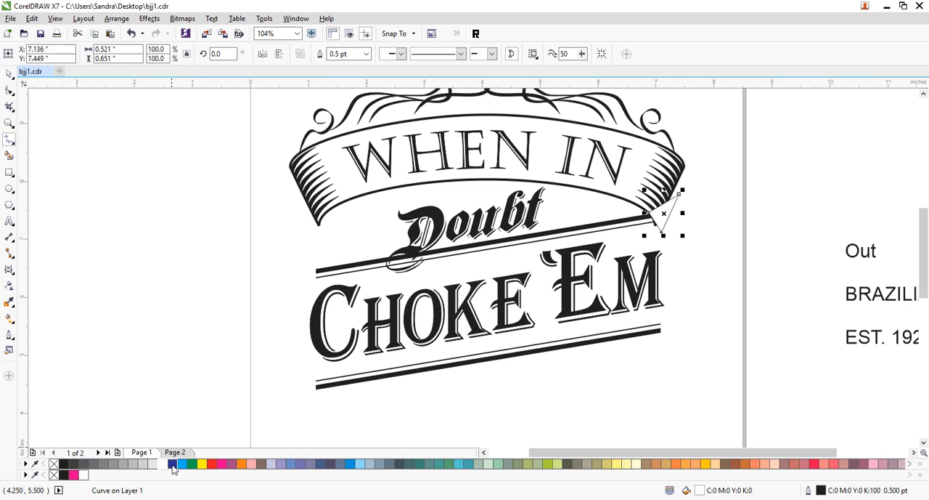
right_click(54, 464)
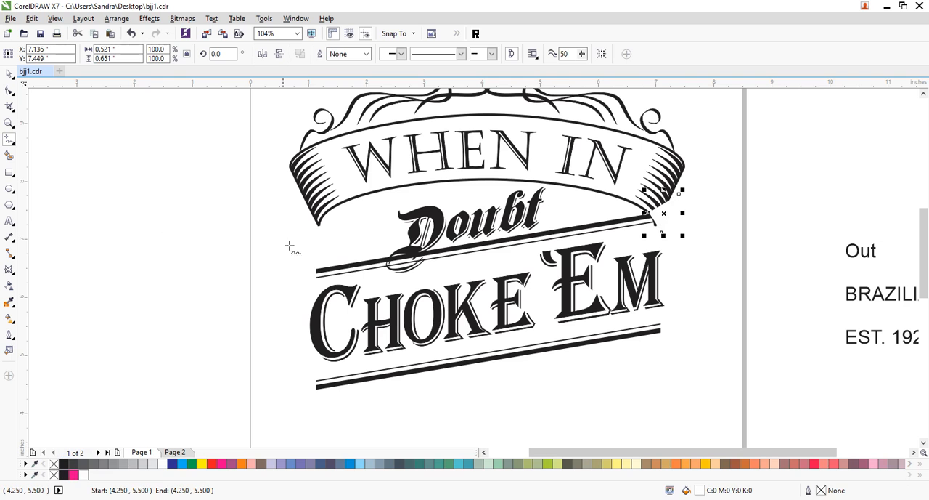
- Send the white patch and the CHOKE 'EM group to the back, behind the banner
click(9, 74)
shift+click(609, 225)
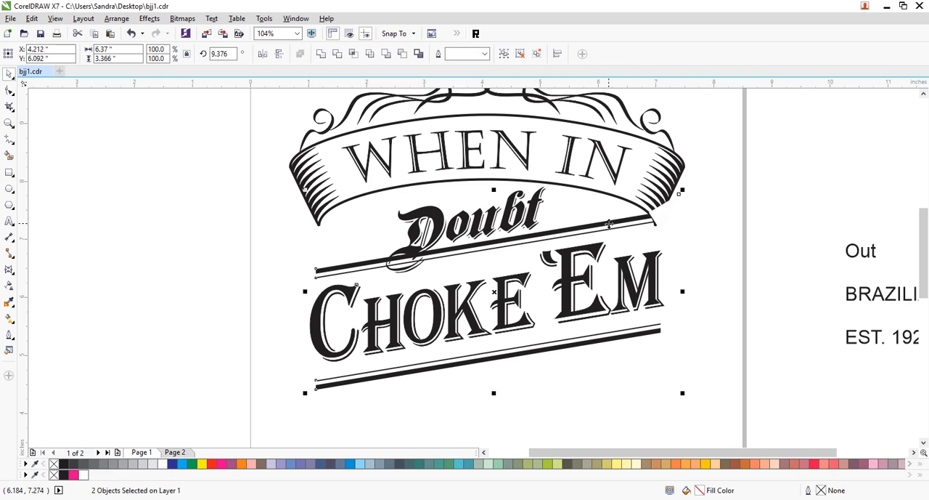
key(shift+Page_Down)
click(757, 205)
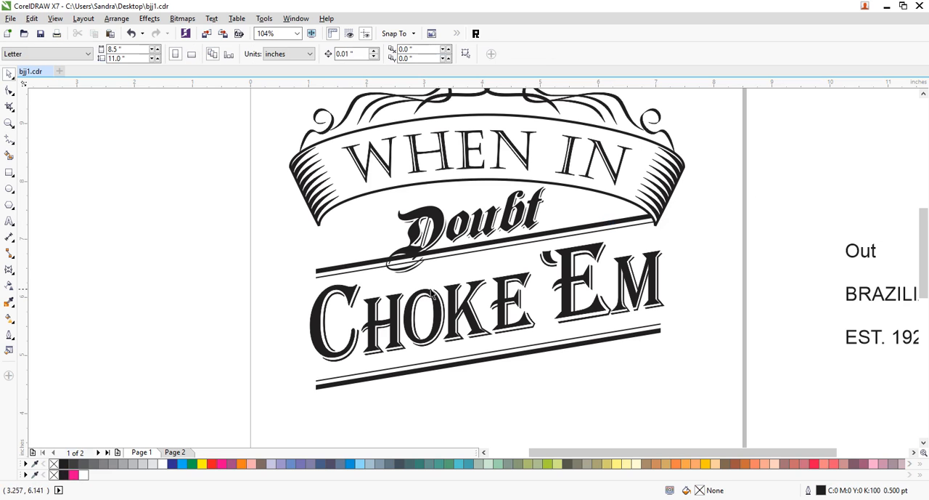
- Draw a straight-sided white patch without outline, about 0.86 by 0.42 inches, over the bars at Doubt's D tail and place it behind the D
click(10, 138)
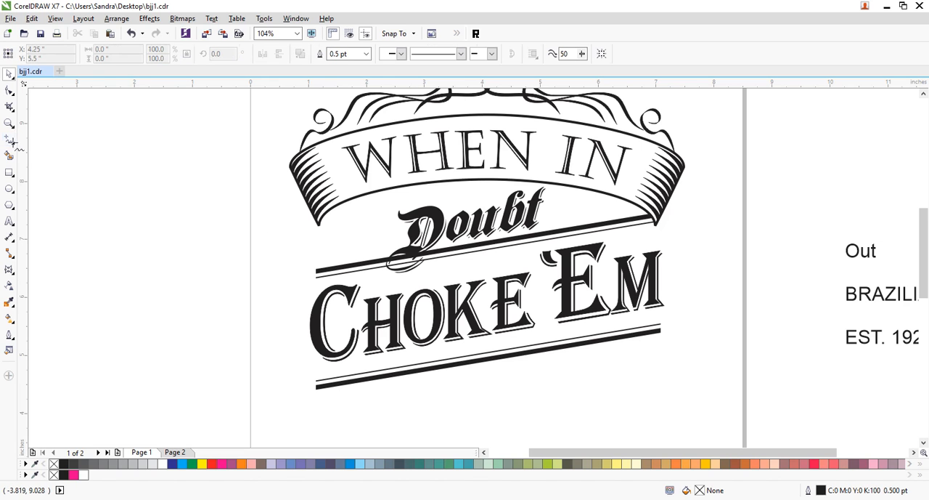
click(436, 249)
click(426, 269)
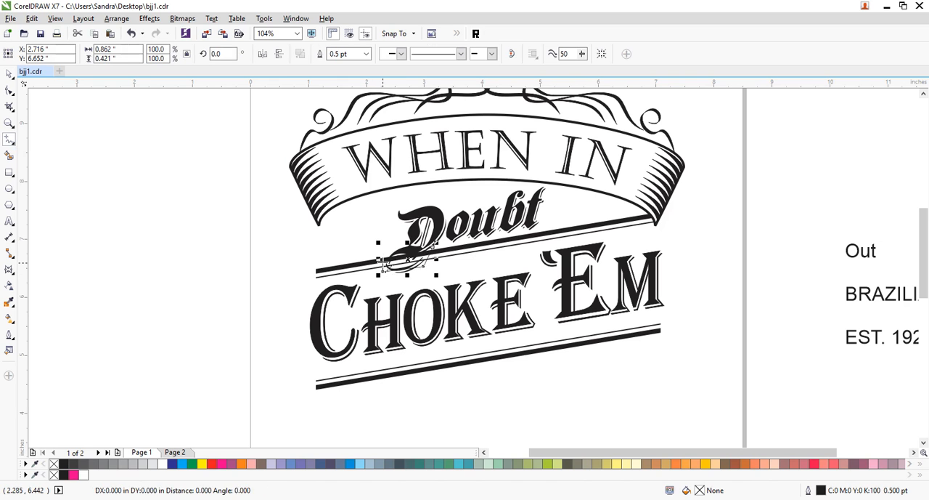
click(387, 254)
click(435, 249)
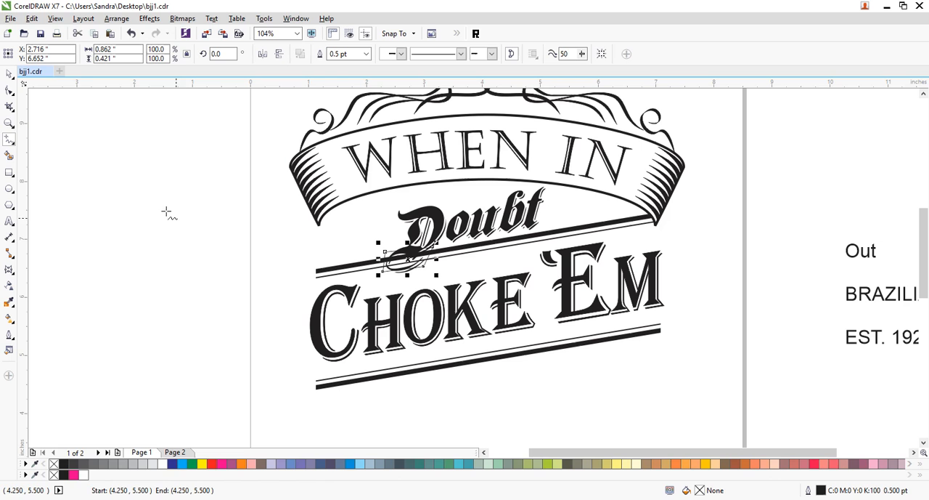
click(9, 74)
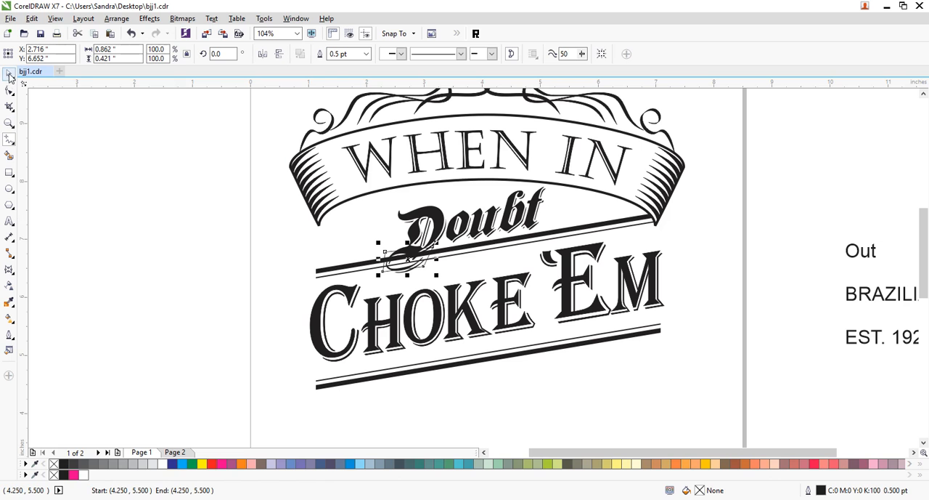
click(162, 463)
right_click(54, 466)
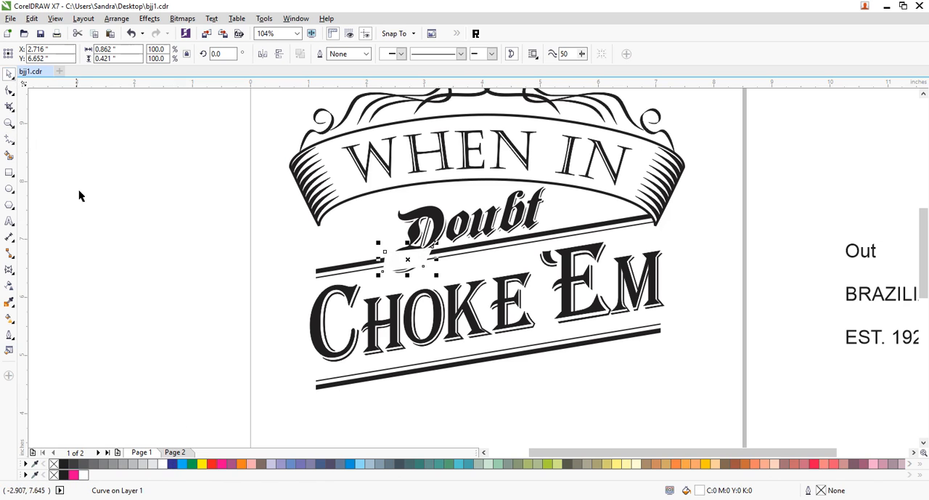
shift+click(460, 250)
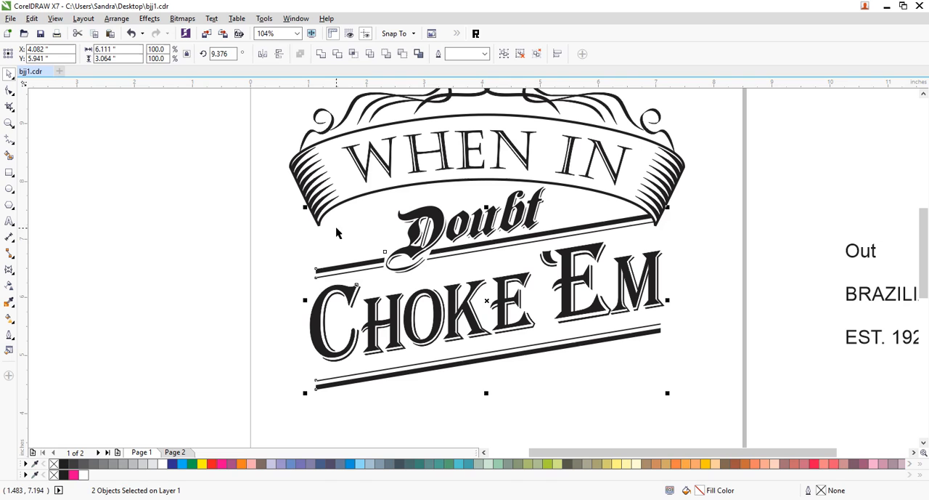
click(195, 431)
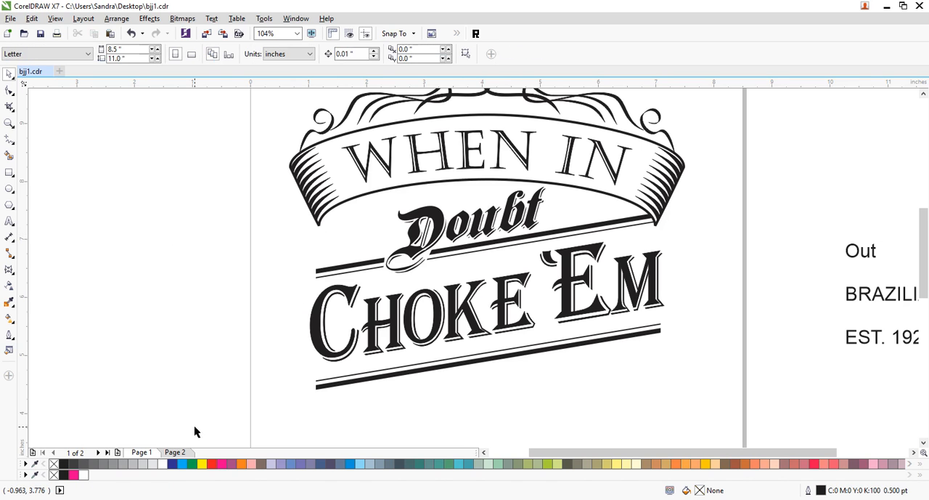
- Enlarge the D of Doubt to about 1.14 by 1.27 inches
ctrl+click(435, 234)
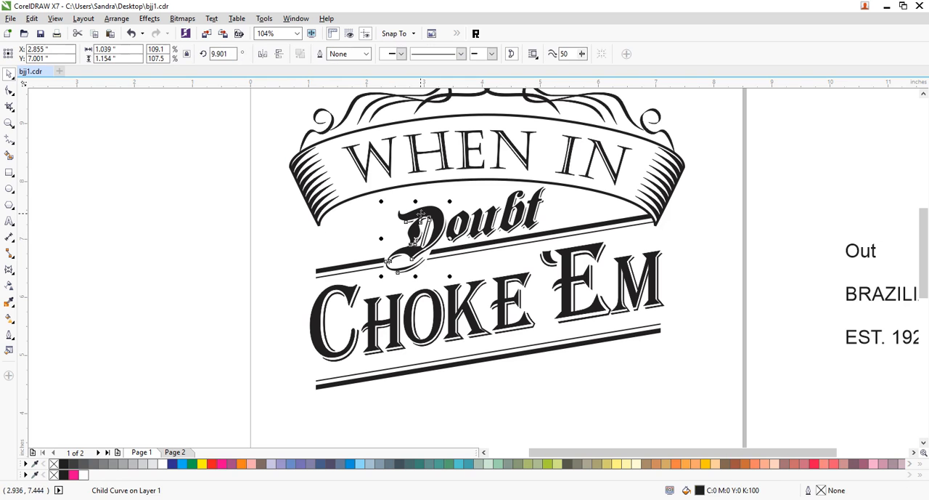
drag(380, 202, 375, 189)
drag(428, 212, 432, 206)
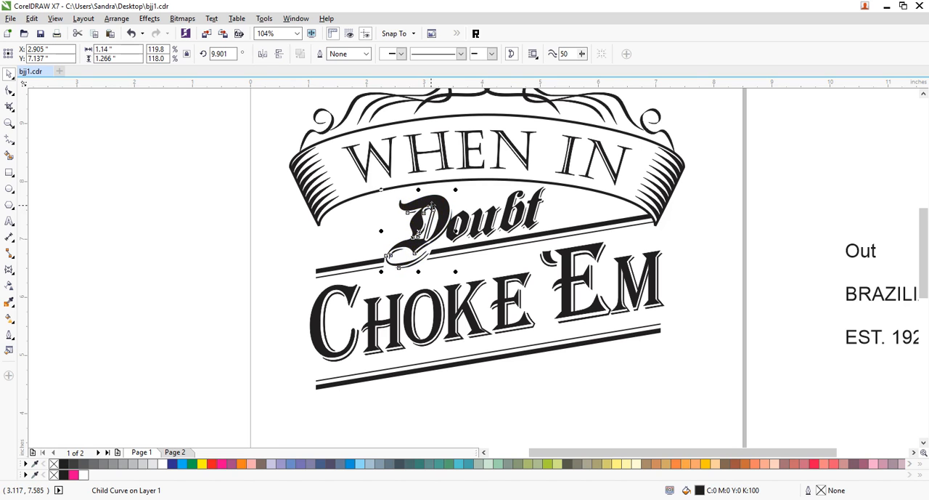
click(486, 224)
ctrl+click(487, 221)
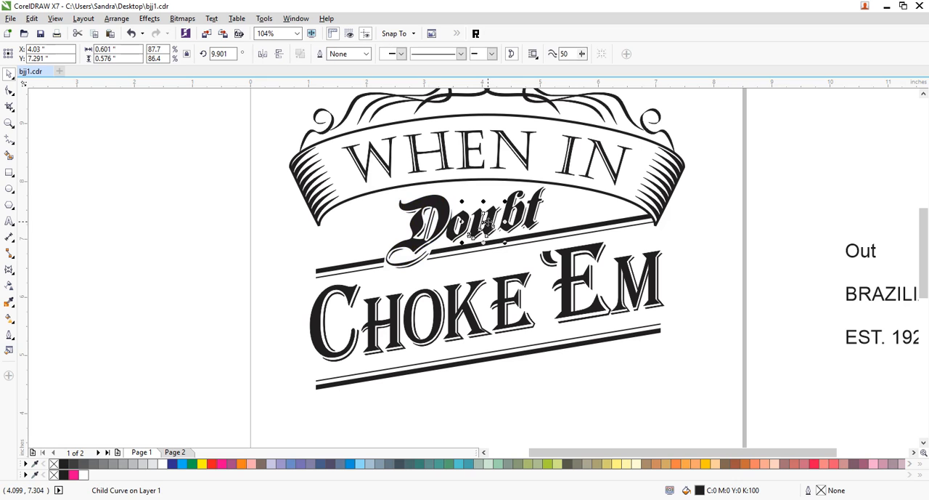
- Narrow the D of Doubt to about 1.07 inches wide and stretch it downward to about 1.35 inches tall
click(436, 233)
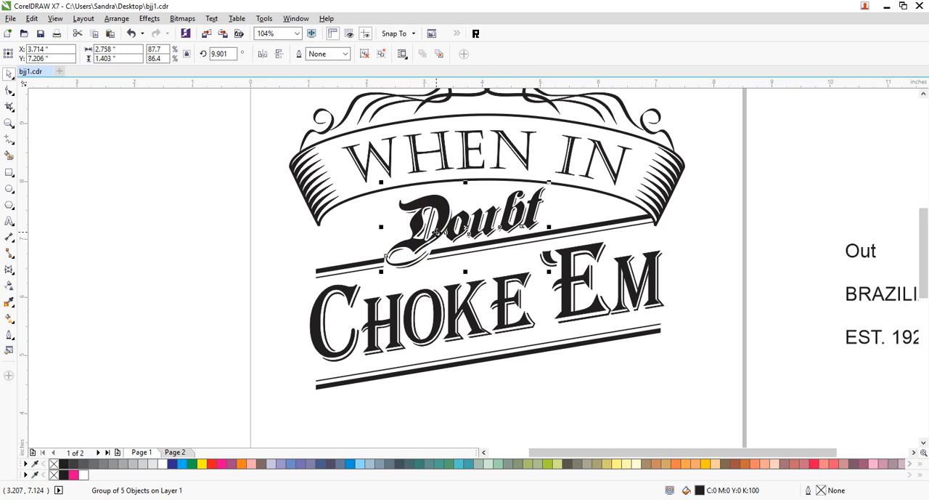
ctrl+click(437, 233)
drag(457, 232, 453, 233)
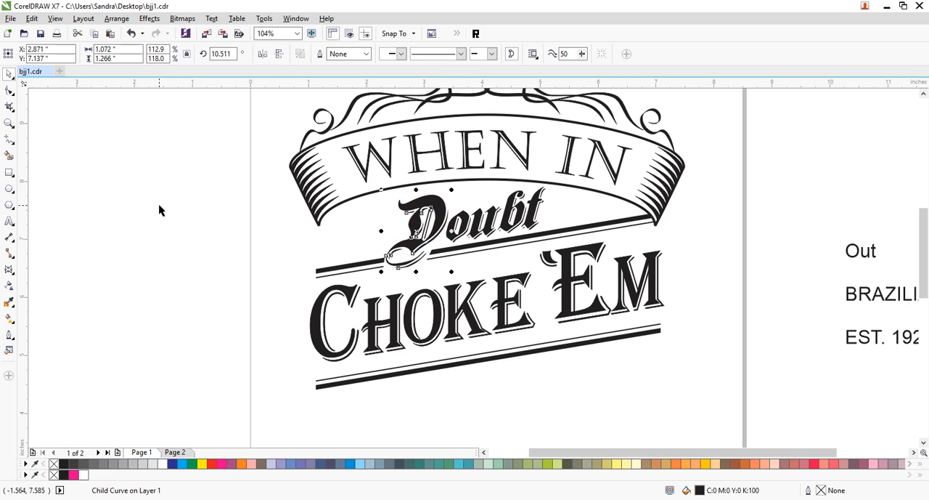
click(317, 257)
click(397, 256)
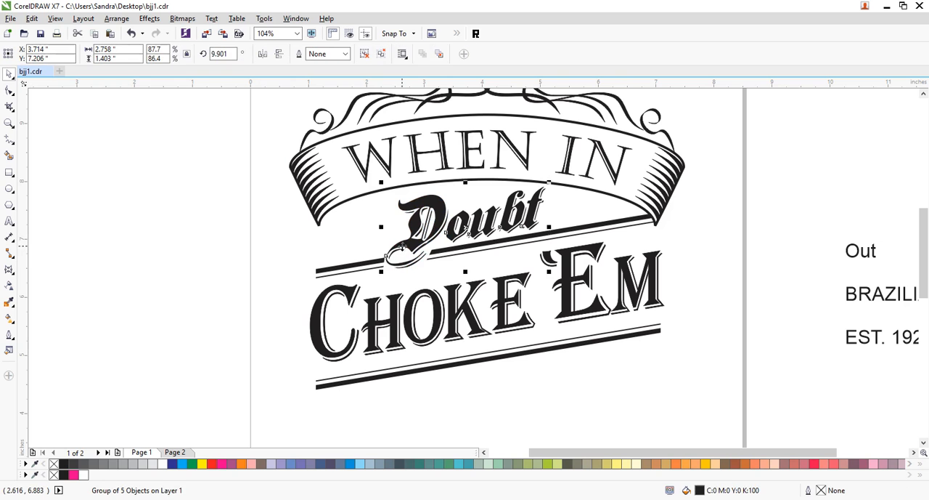
ctrl+click(404, 251)
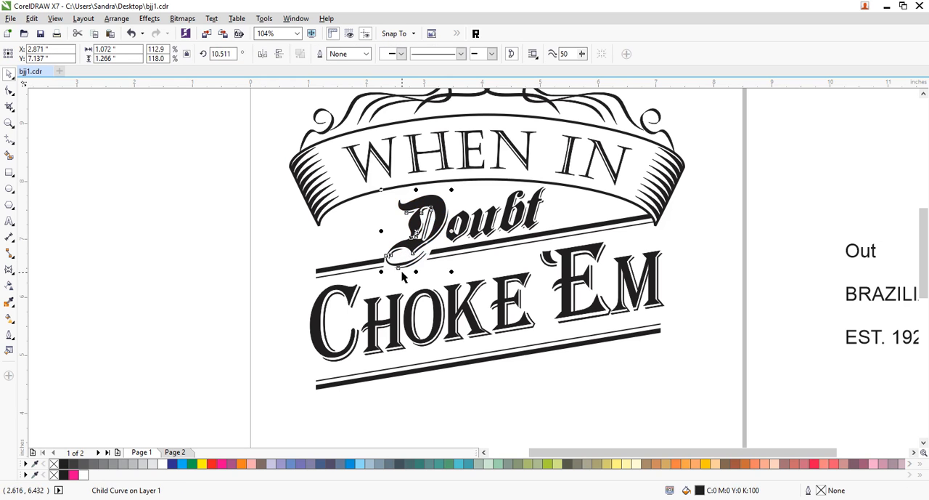
drag(416, 272, 416, 280)
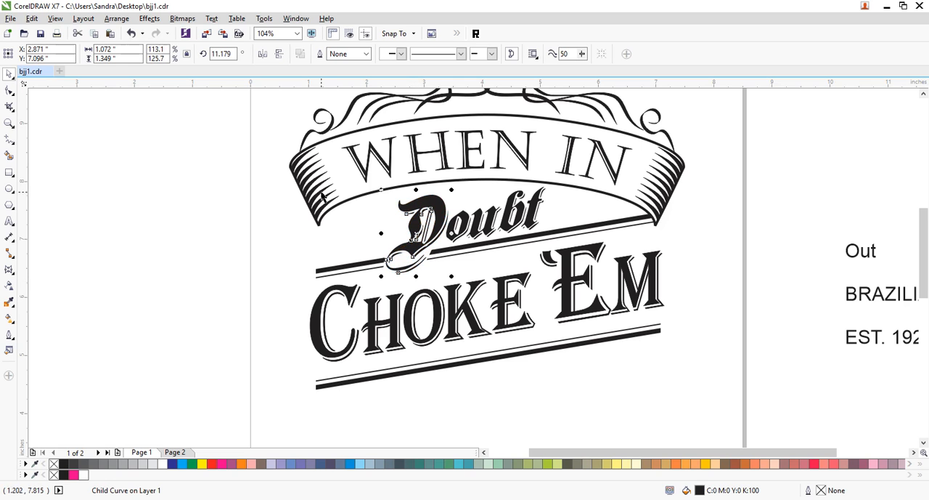
click(214, 214)
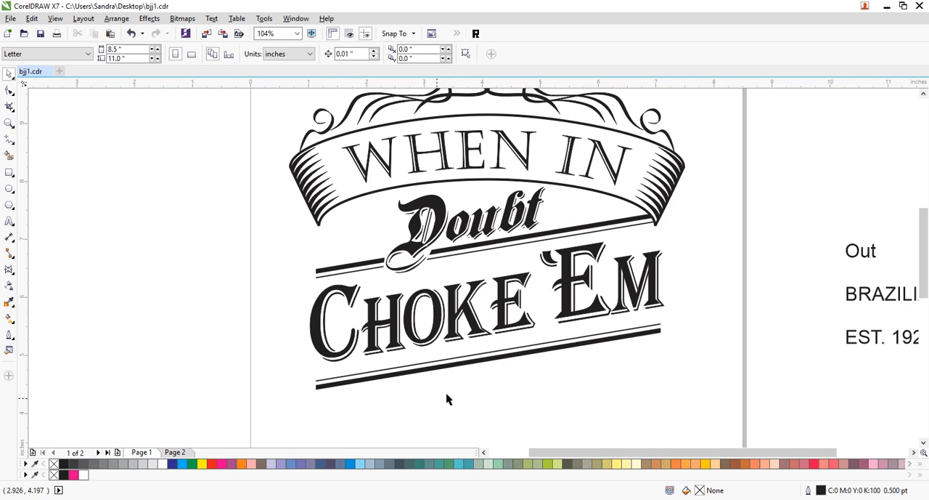
- Move the text Out below the lower bars, set its font to ShadowedGermanica and enlarge it to about 73 pt
drag(857, 258, 507, 431)
click(349, 54)
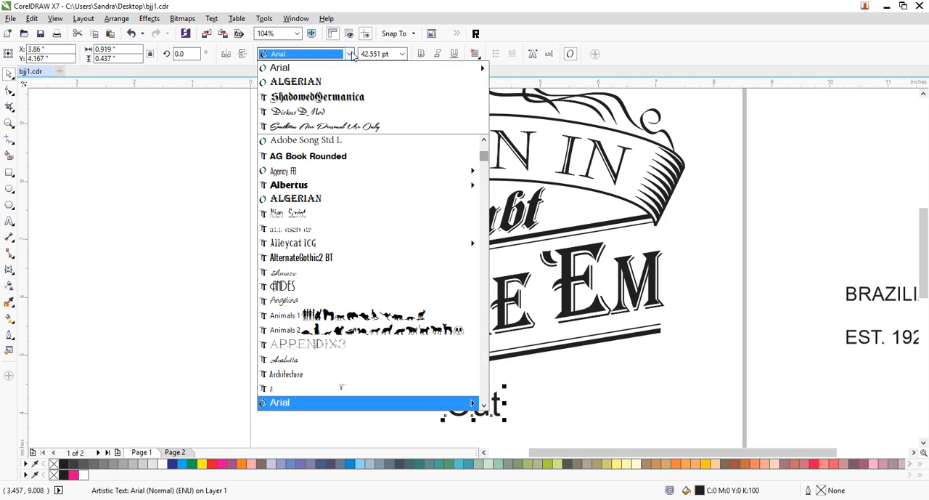
click(312, 95)
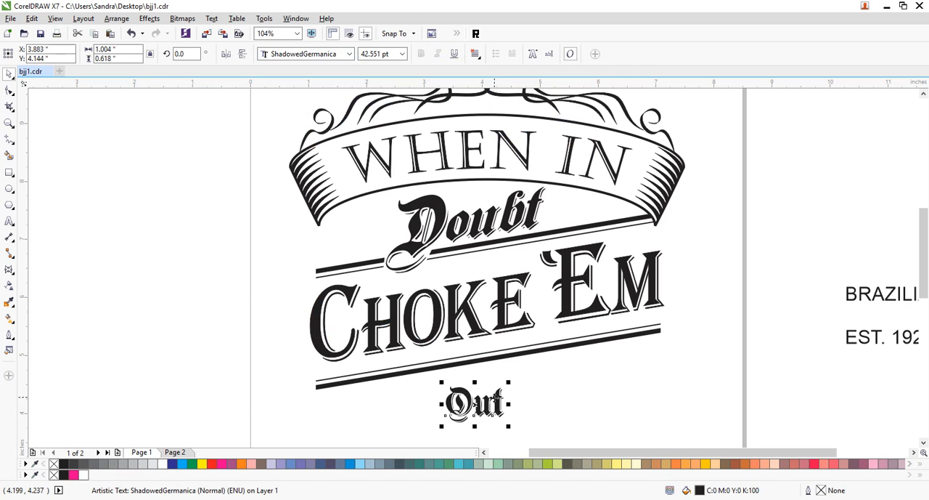
drag(509, 382, 552, 350)
drag(534, 391, 502, 400)
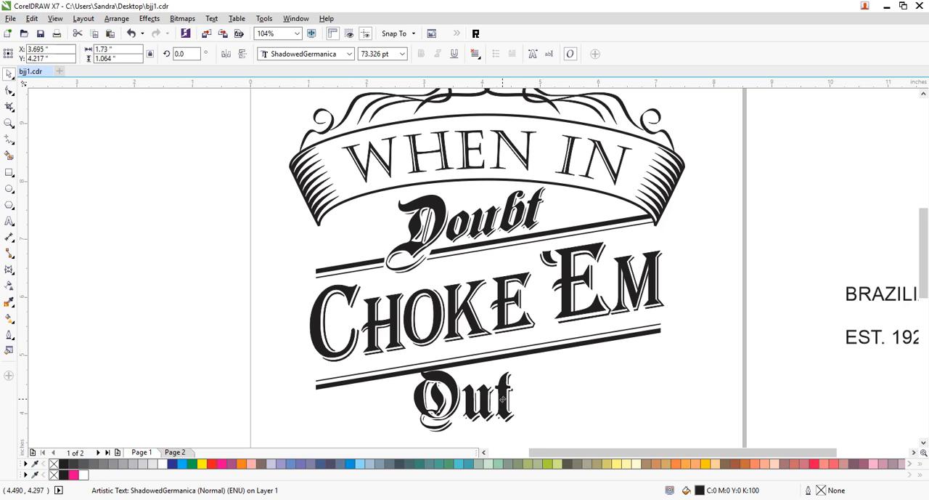
- Split Out into separate letters, convert them to curves and enlarge the O to about 1.00 by 1.42 inches
click(550, 394)
drag(556, 440, 390, 352)
click(435, 414)
drag(411, 435, 430, 421)
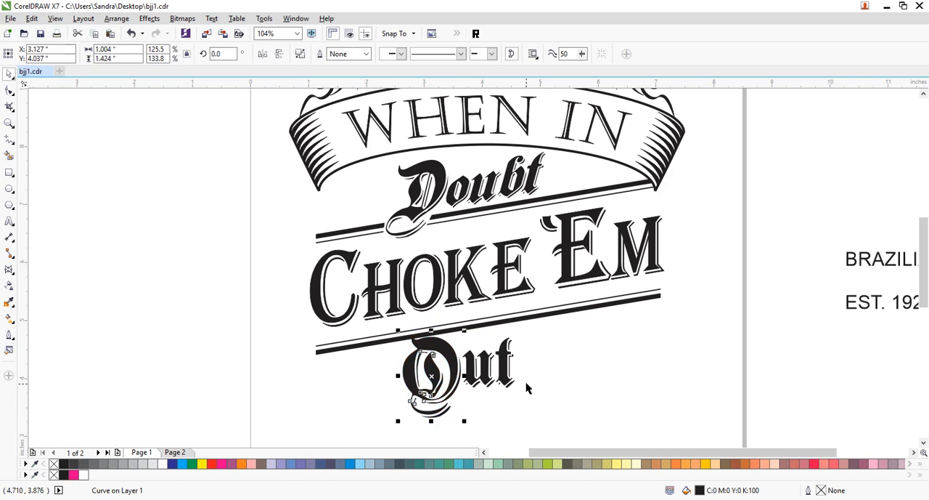
click(526, 364)
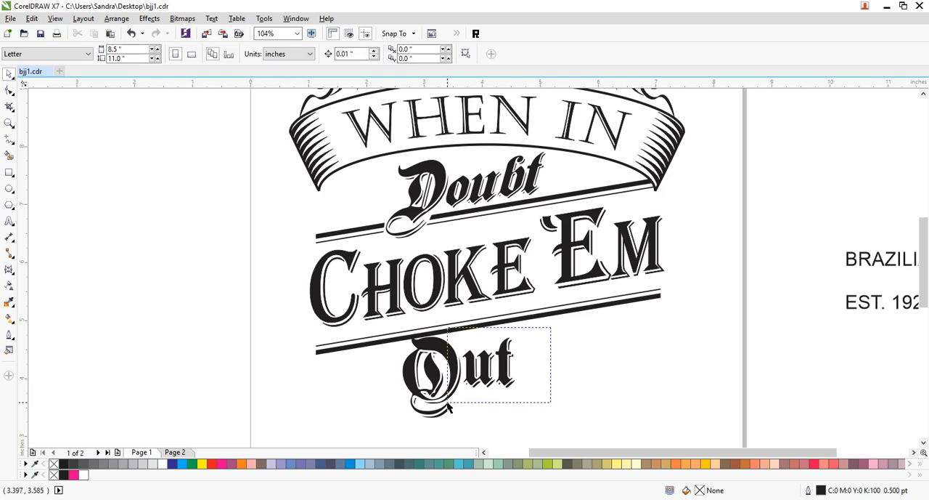
- Skew all letters of Out to the right and upward, to about 8.5°, to follow the slanted bars
drag(448, 404, 448, 403)
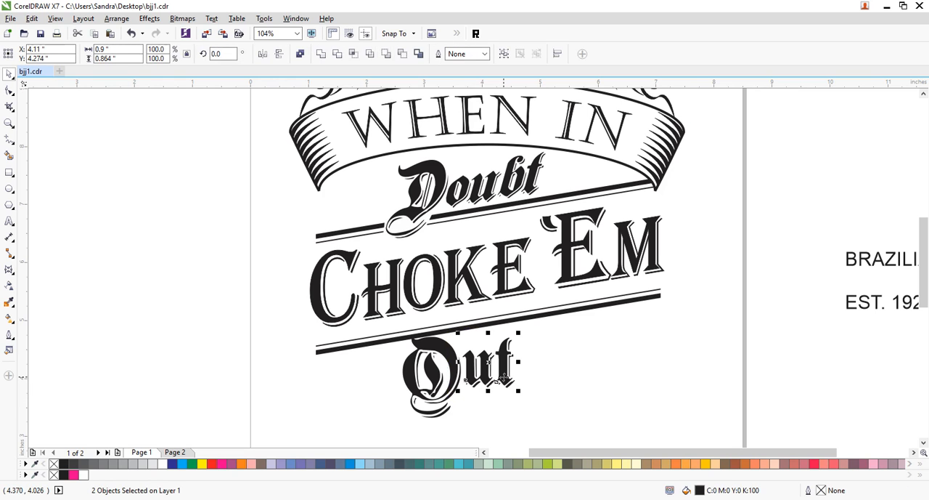
click(503, 376)
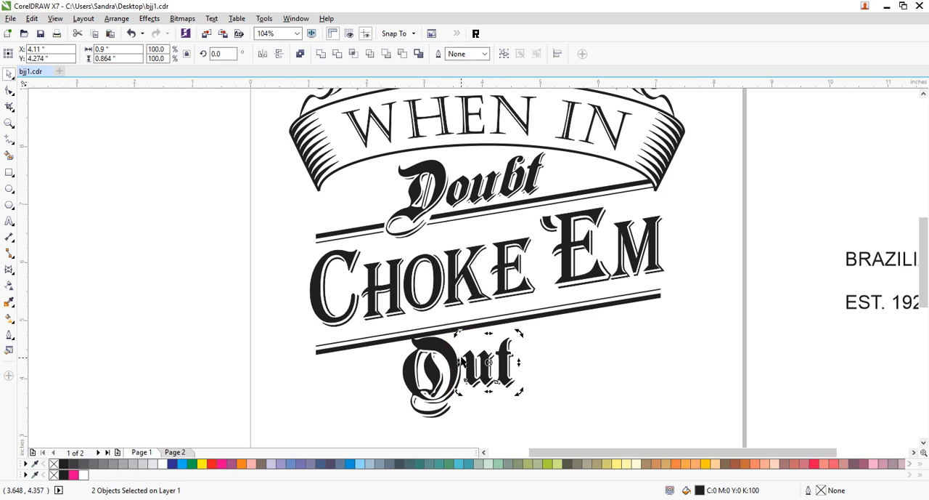
shift+click(453, 352)
drag(459, 332, 477, 334)
drag(532, 376, 535, 357)
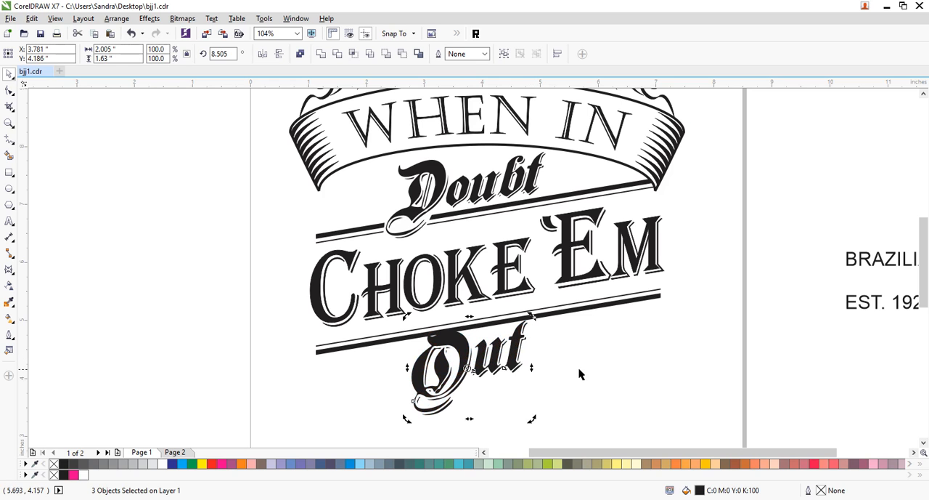
click(545, 411)
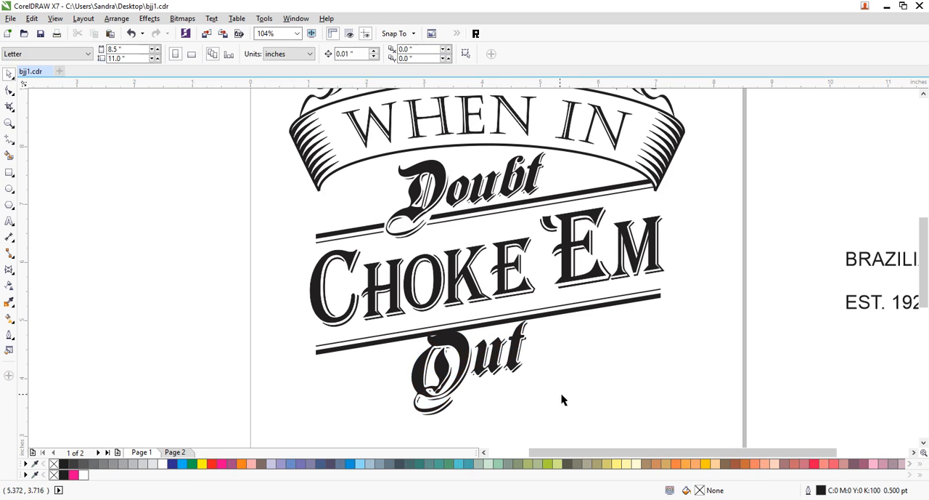
- Reduce the O of Out to about 0.94 by 1.31 inches and move it up onto the lower bars
click(464, 372)
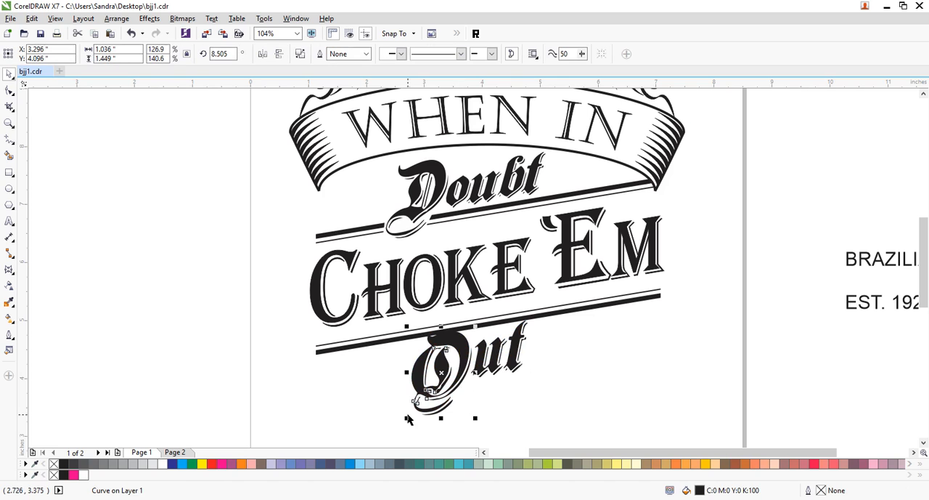
drag(406, 419, 416, 422)
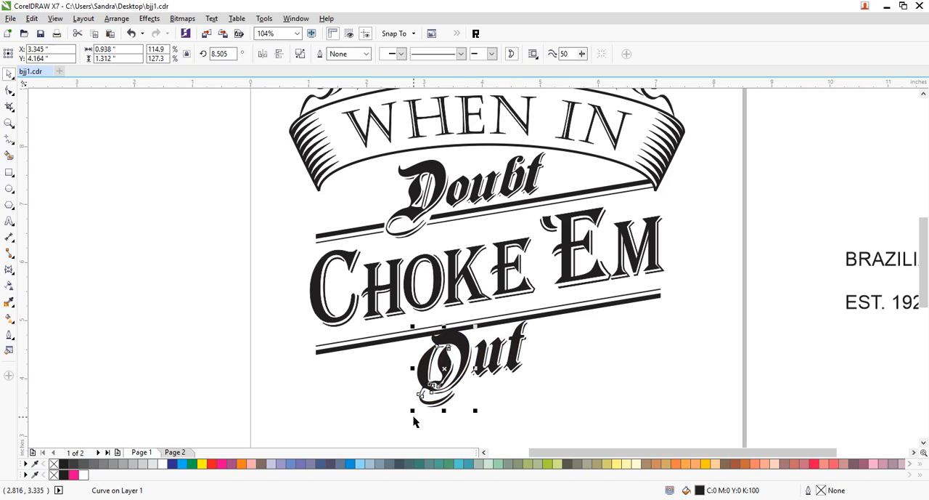
click(615, 376)
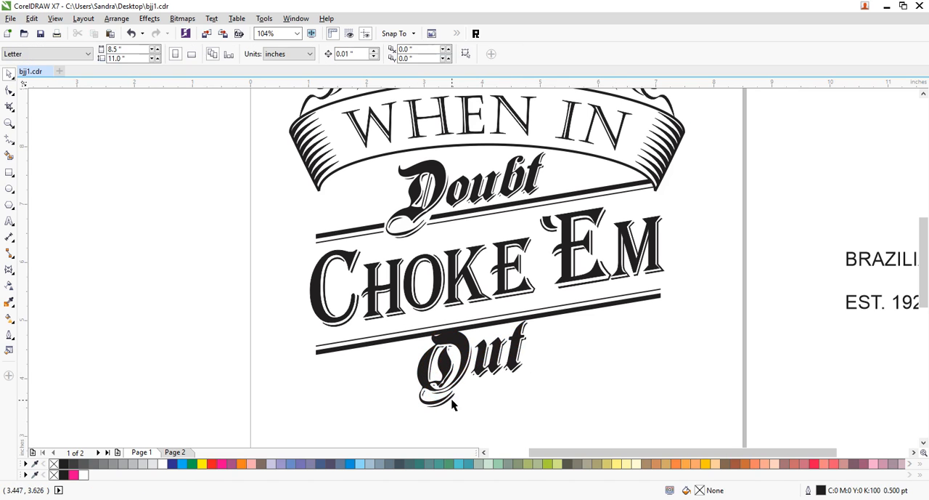
drag(461, 375, 454, 363)
click(543, 372)
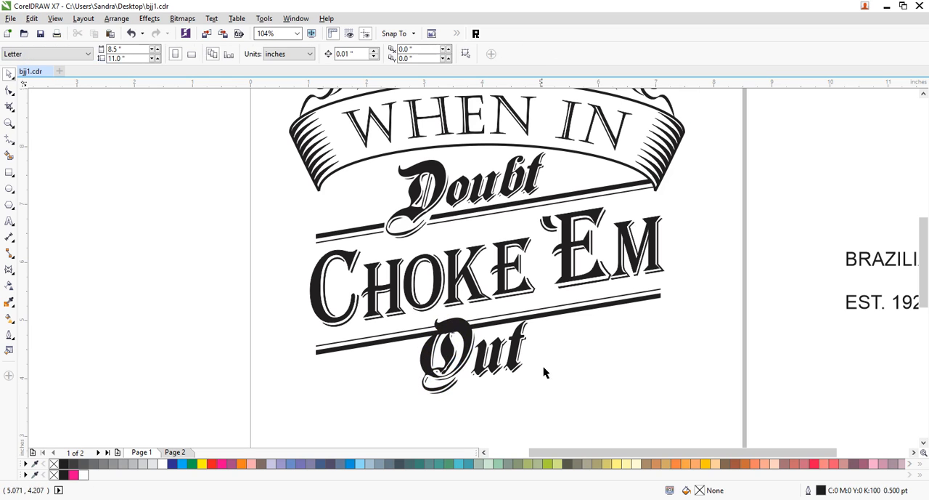
- Move the letters ut up to the lower bars beside the O and reduce their height to about 0.89 inches
drag(515, 389, 463, 299)
drag(515, 351, 516, 343)
click(516, 342)
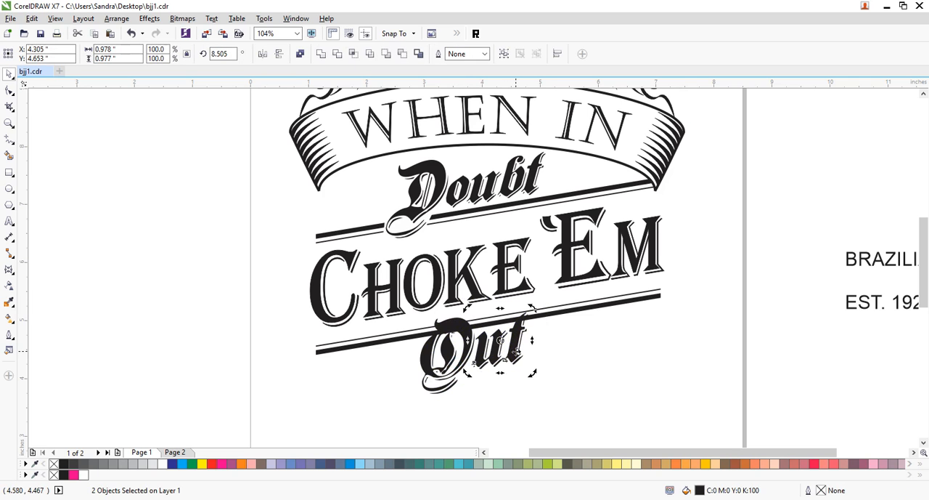
click(616, 356)
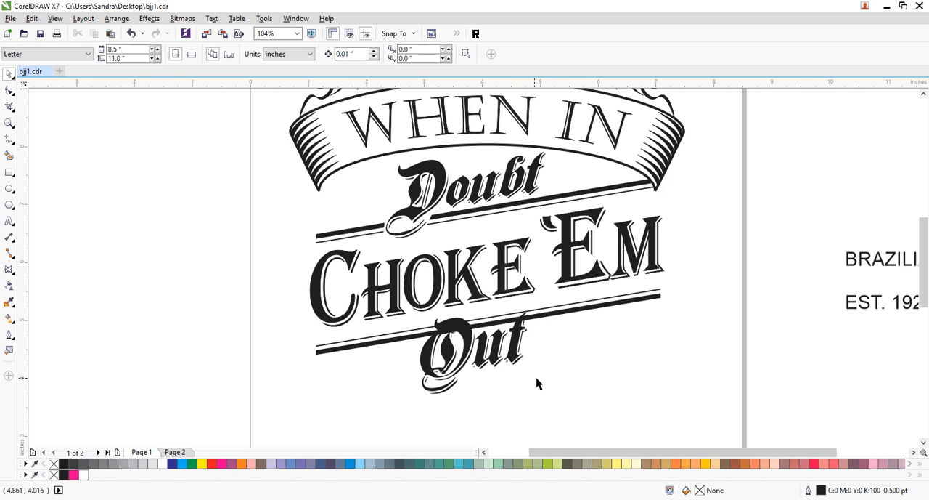
drag(466, 319, 468, 298)
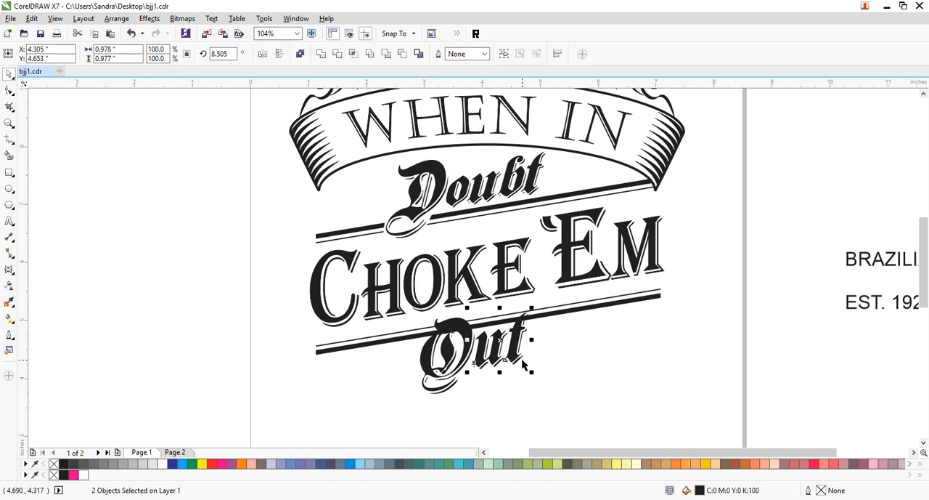
drag(498, 376, 499, 367)
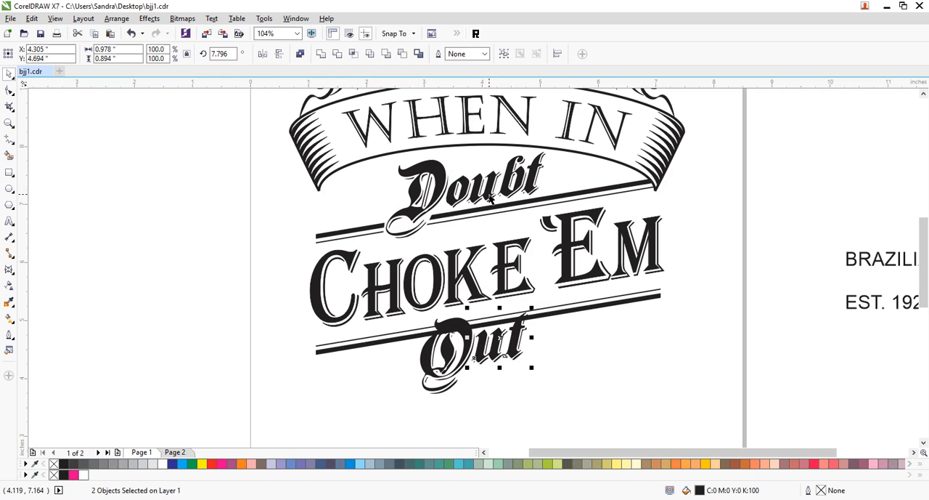
- Shift the whole word Out slightly left and skew it a little further to the right
drag(572, 417, 392, 292)
drag(520, 351, 514, 352)
drag(468, 305, 472, 305)
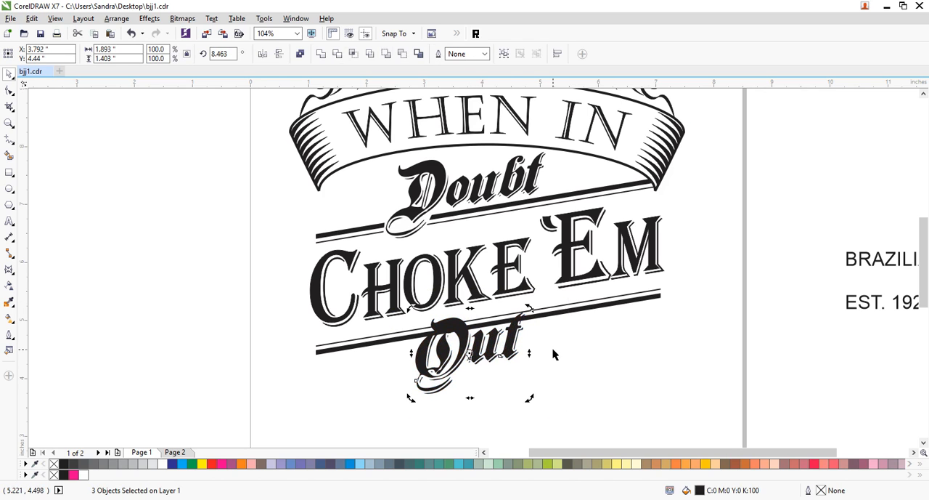
click(567, 373)
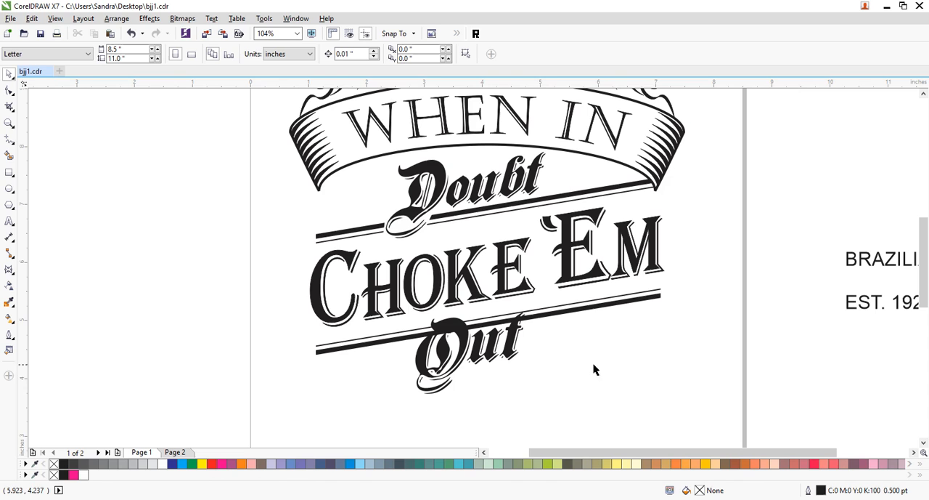
- Draw a closed straight-sided shape, about 1.9 by 0.78 inches, around the top of Out where it overlaps the lower bars
click(10, 139)
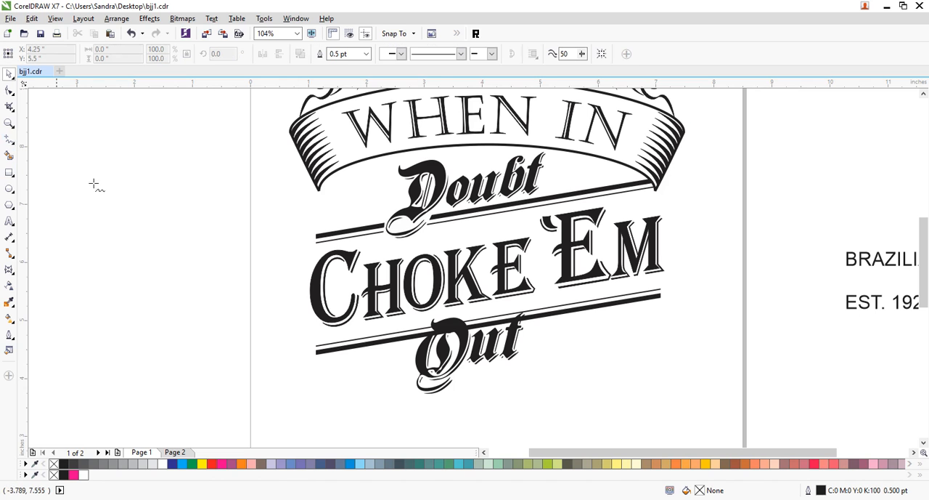
click(419, 340)
click(428, 329)
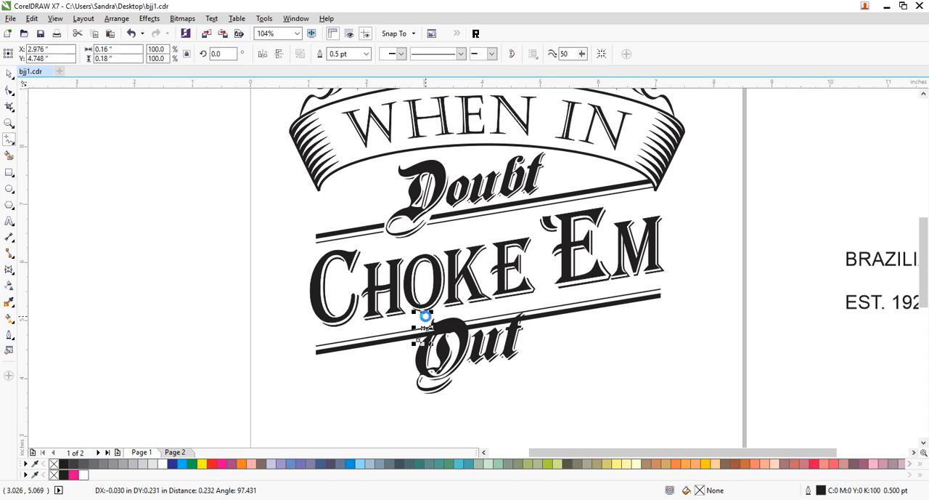
click(463, 314)
click(478, 335)
click(509, 327)
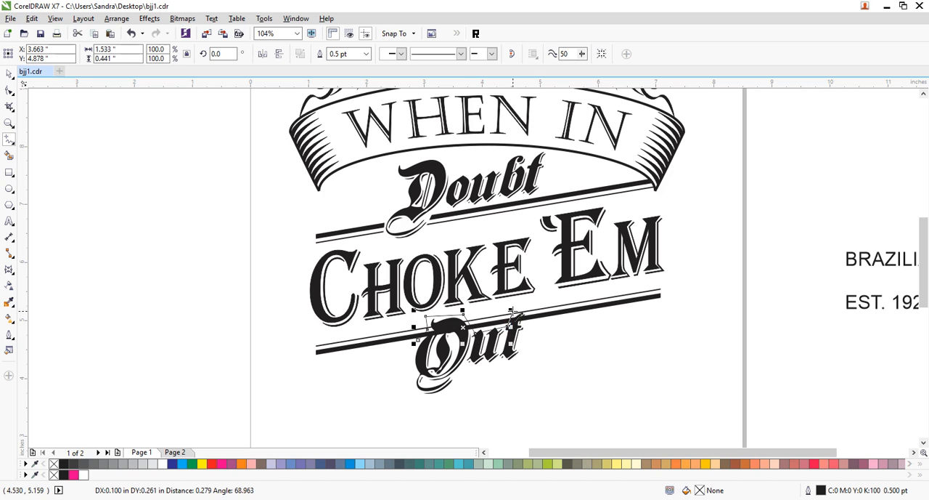
click(530, 306)
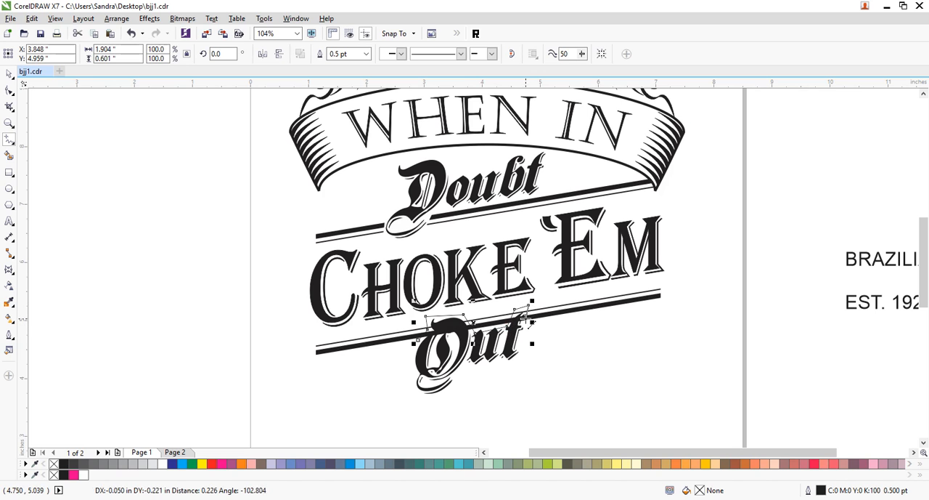
click(480, 341)
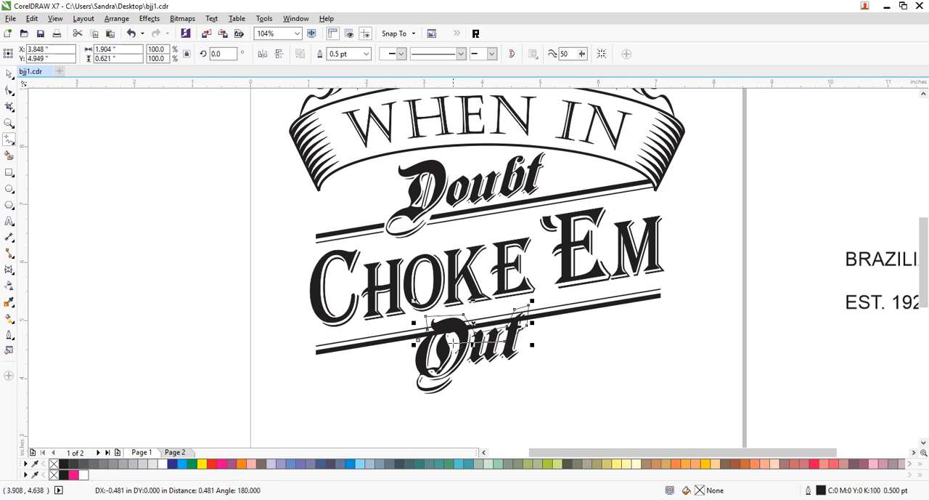
double_click(428, 353)
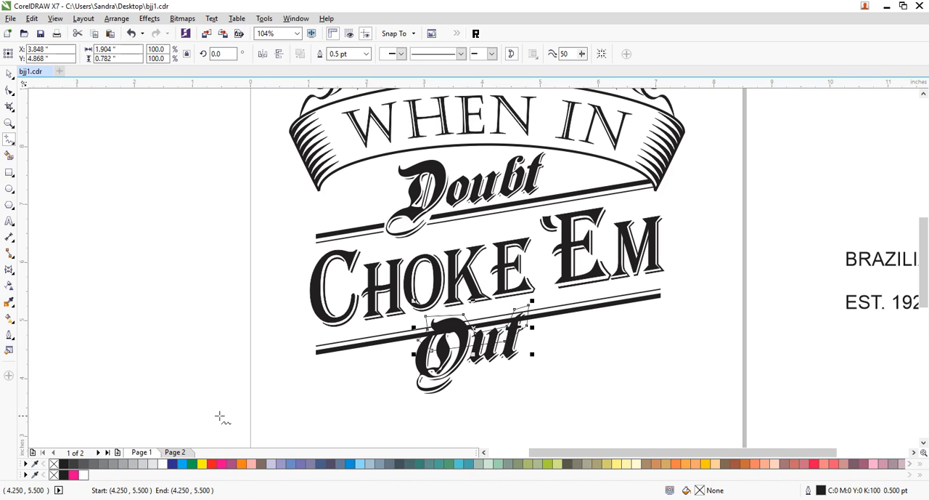
- Fill the shape with white, remove its outline, and stack it behind the word Out but in front of the bars
click(162, 464)
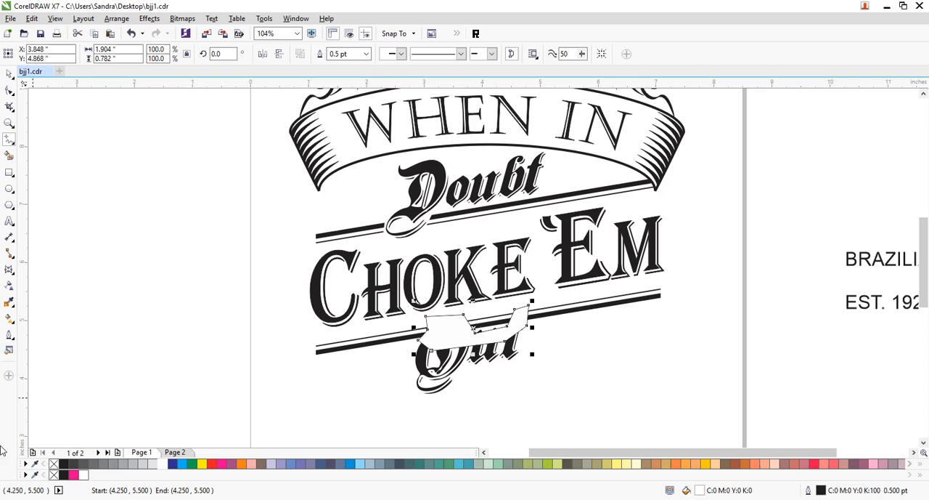
right_click(53, 463)
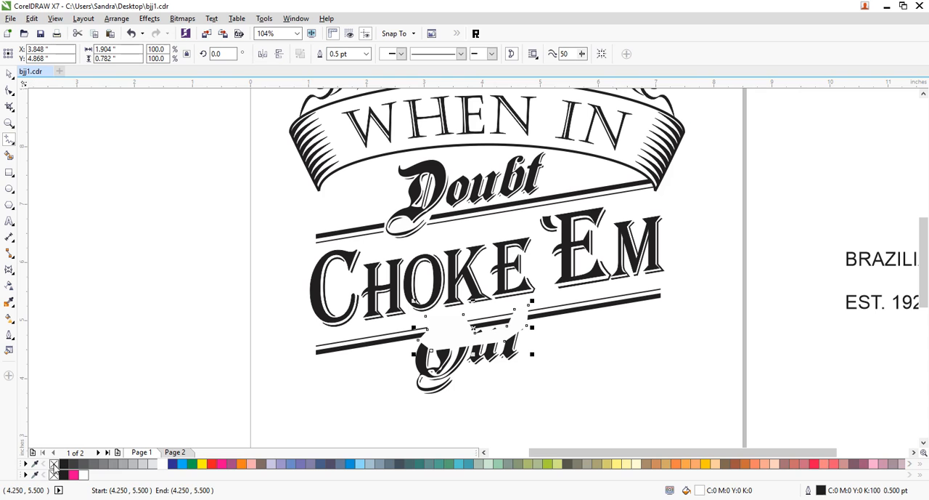
click(8, 73)
shift+click(583, 314)
key(shift+Page_Down)
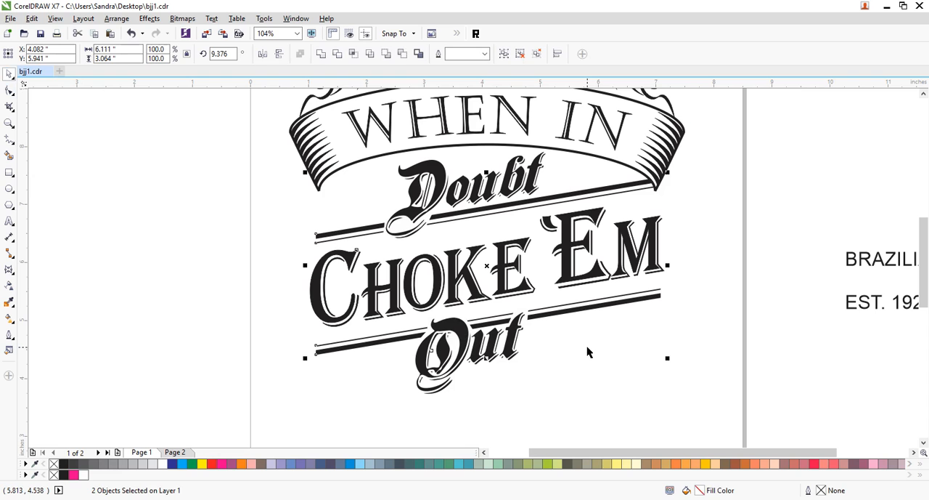
click(597, 354)
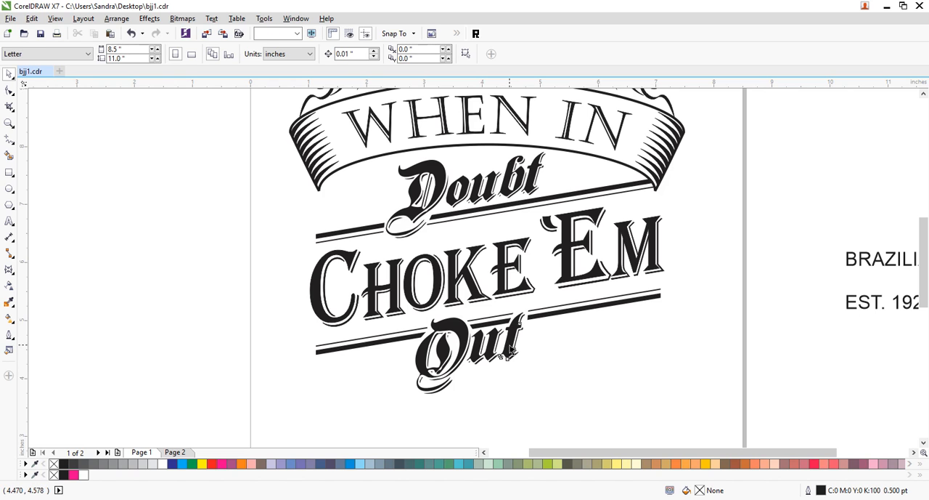
- Deselect the lettering and save the document
click(508, 346)
click(557, 400)
key(ctrl+s)
- Select the word Out together with its white backing shape and nudge them slightly right and up
click(9, 124)
scroll(448, 393, down, 1)
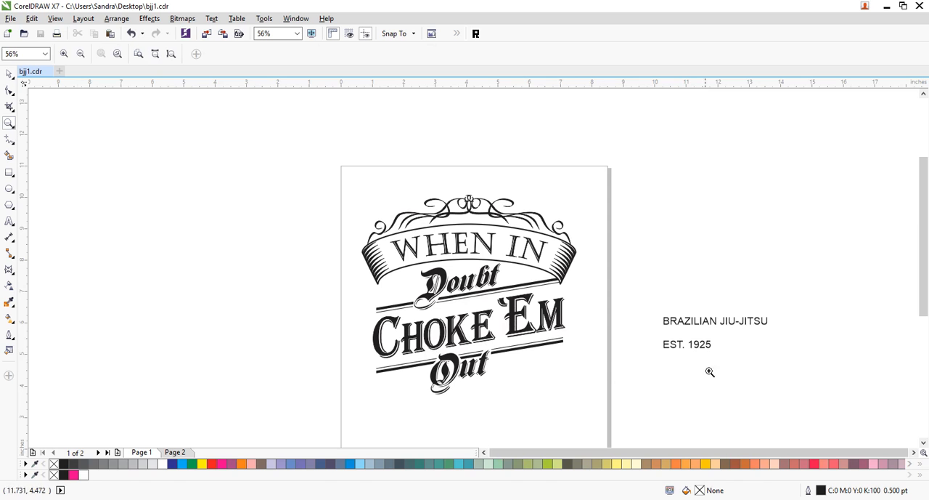
click(9, 73)
drag(530, 408, 401, 329)
key(Right)
key(Right)
key(Right)
key(Right)
key(Up)
key(Up)
key(Right)
key(Right)
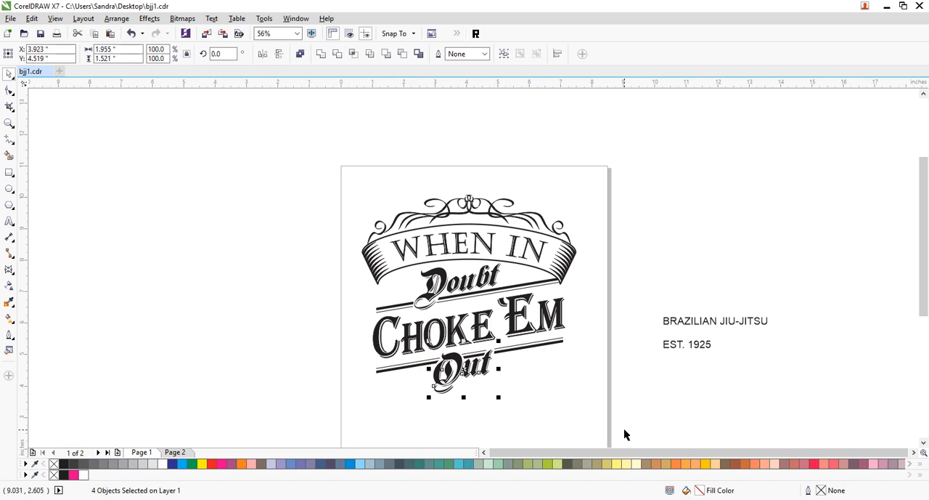
drag(25, 356, 6, 305)
click(723, 223)
- Move BRAZILIAN JIU-JITSU and EST. 1925 onto the page beneath Out, with EST. 1925 as the upper line
drag(716, 321, 469, 427)
drag(699, 349, 477, 417)
click(813, 425)
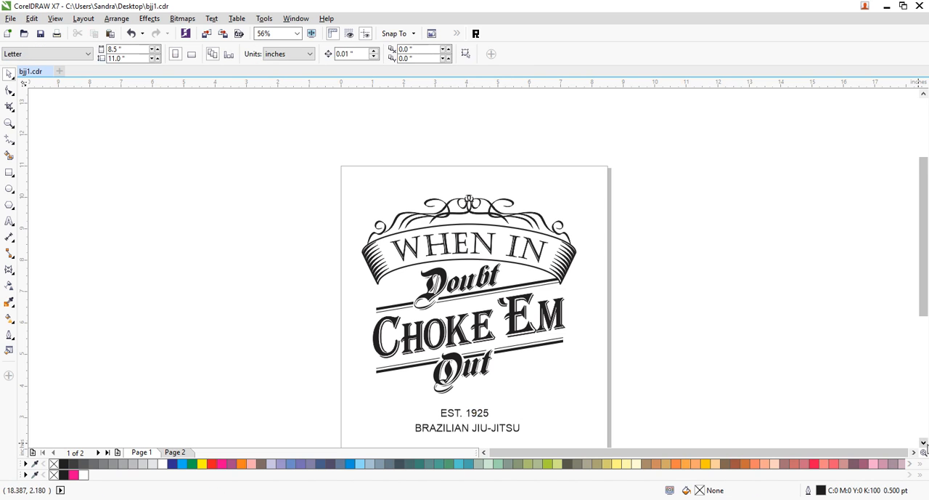
- Set the font of both EST. 1925 and BRAZILIAN JIU-JITSU to RegulaCE
scroll(813, 426, down, 3)
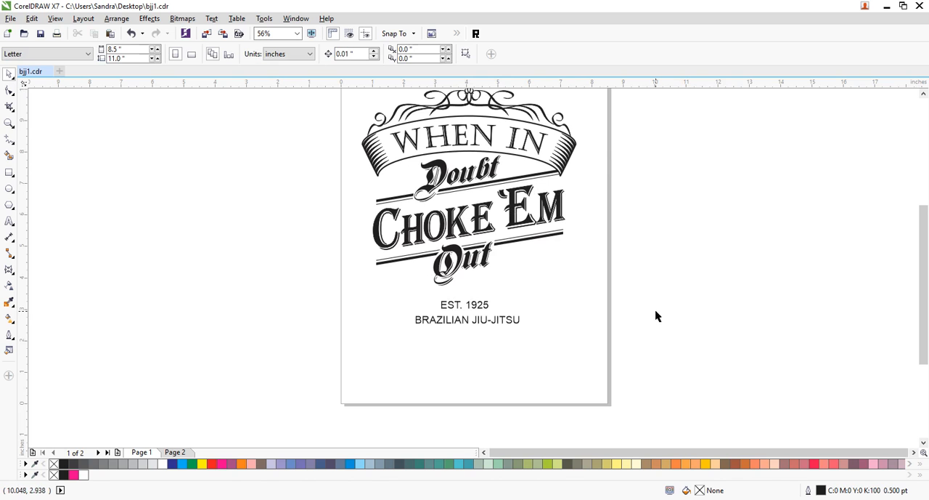
click(486, 308)
shift+click(494, 322)
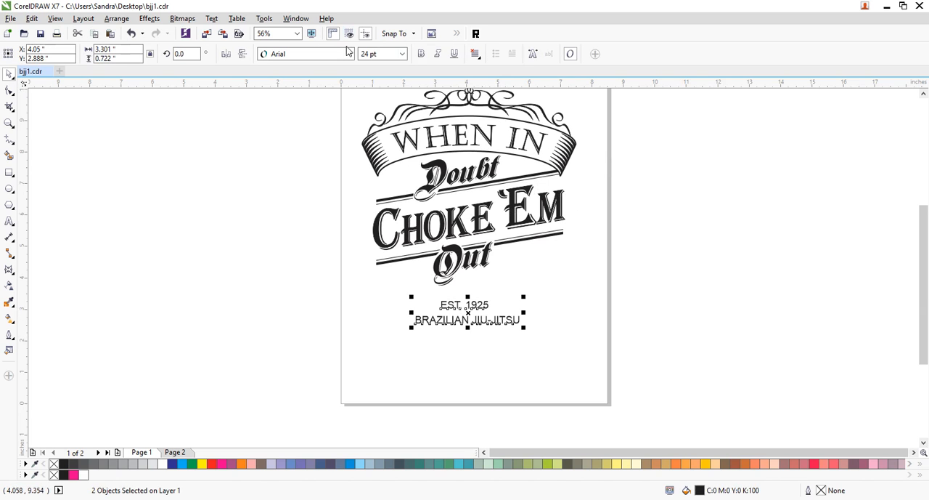
click(349, 54)
mouse_move(336, 244)
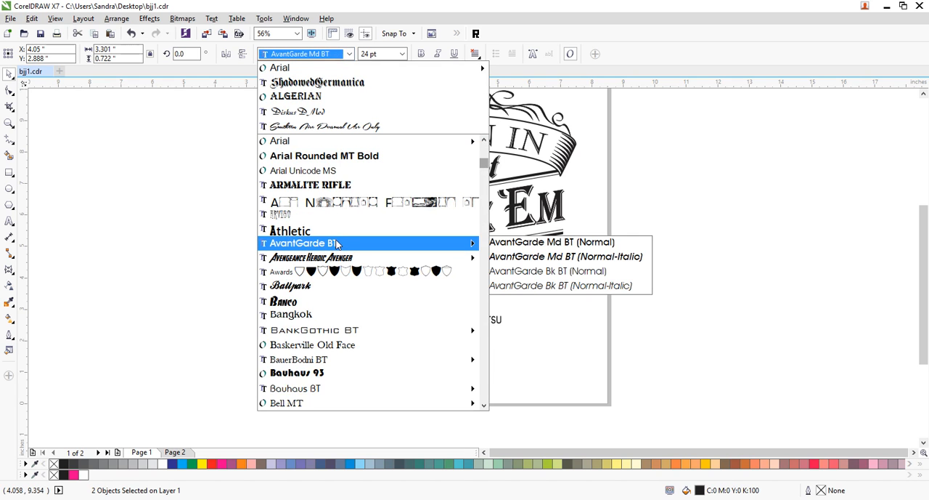
text(ro)
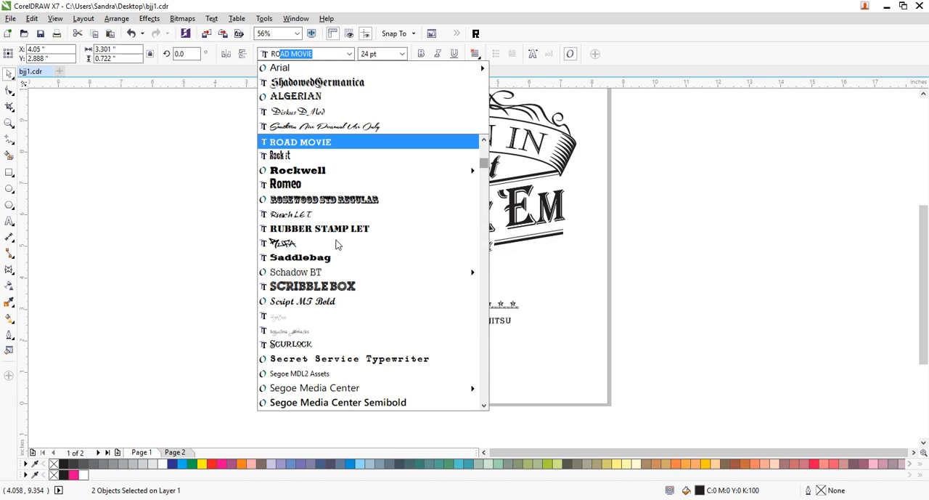
text(meo)
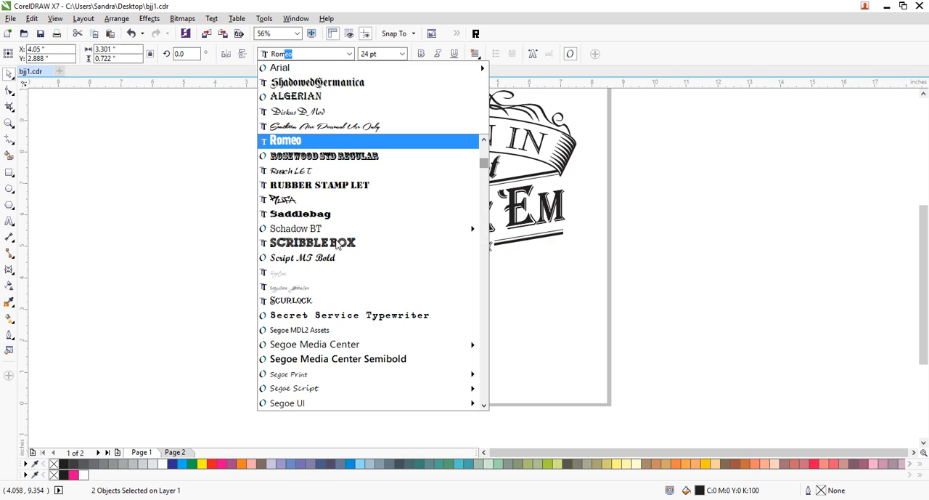
scroll(348, 167, up, 2)
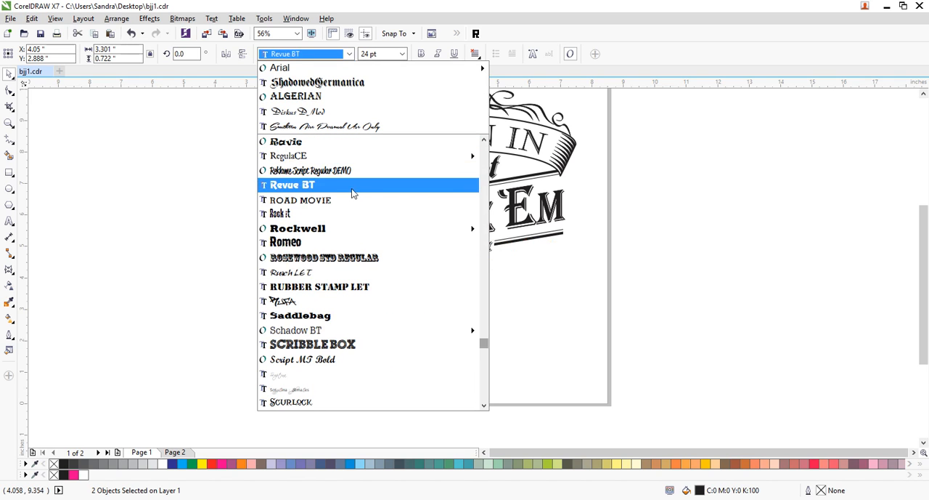
scroll(348, 245, up, 2)
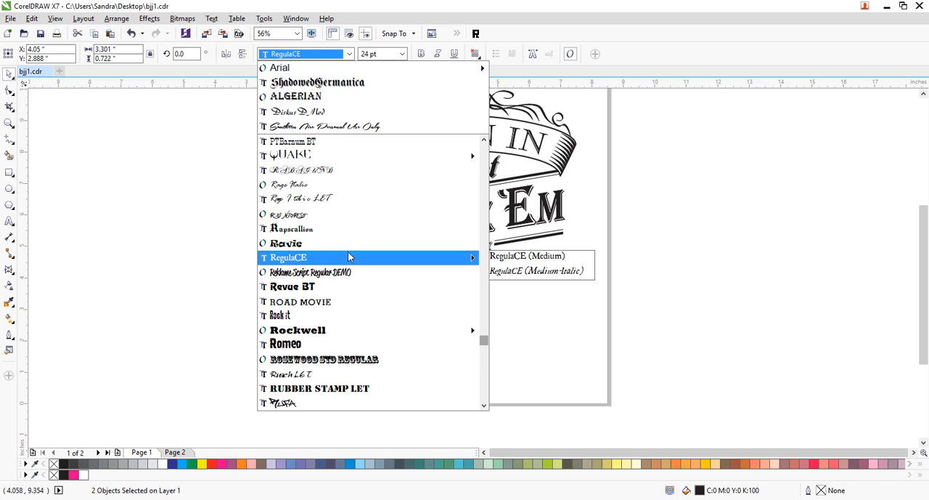
click(347, 259)
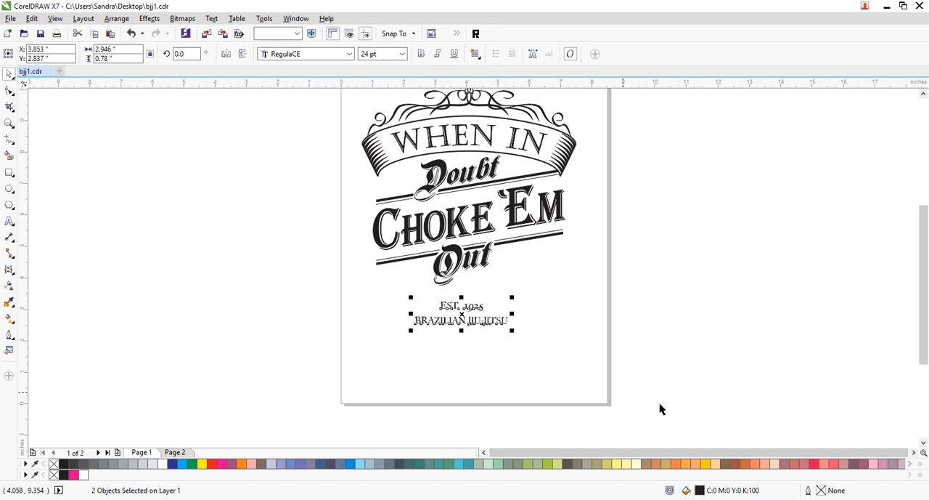
- Enlarge both text lines to about 42 pt and move them separately further down the page, leaving a wider gap between them
drag(512, 330, 584, 363)
click(631, 361)
drag(517, 310, 500, 313)
click(567, 305)
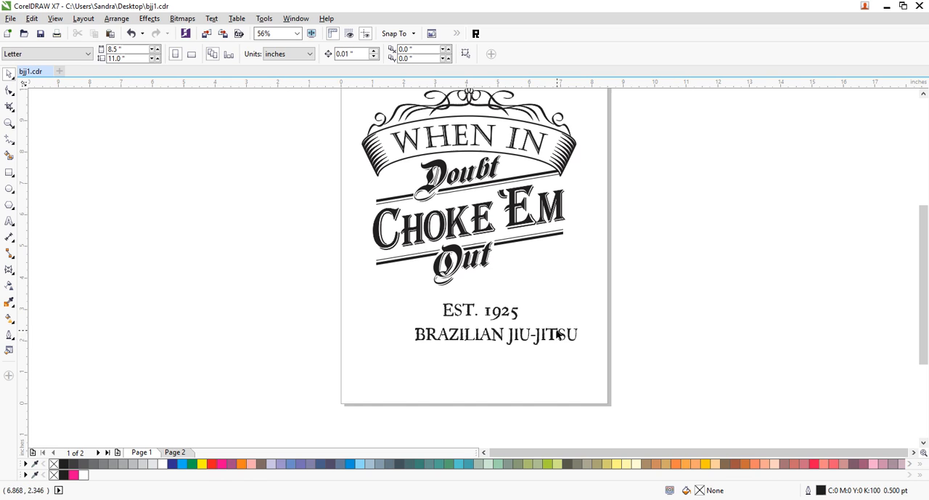
drag(537, 339, 526, 374)
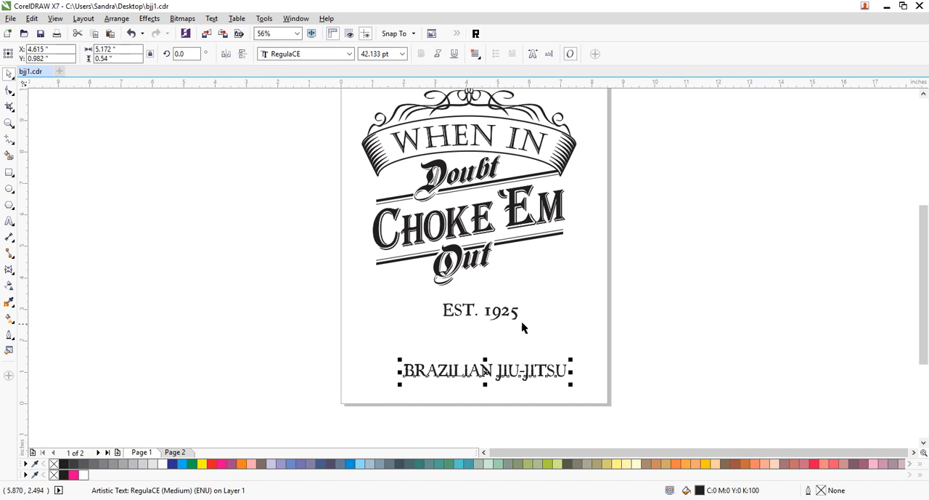
click(504, 344)
drag(508, 318, 508, 347)
click(702, 329)
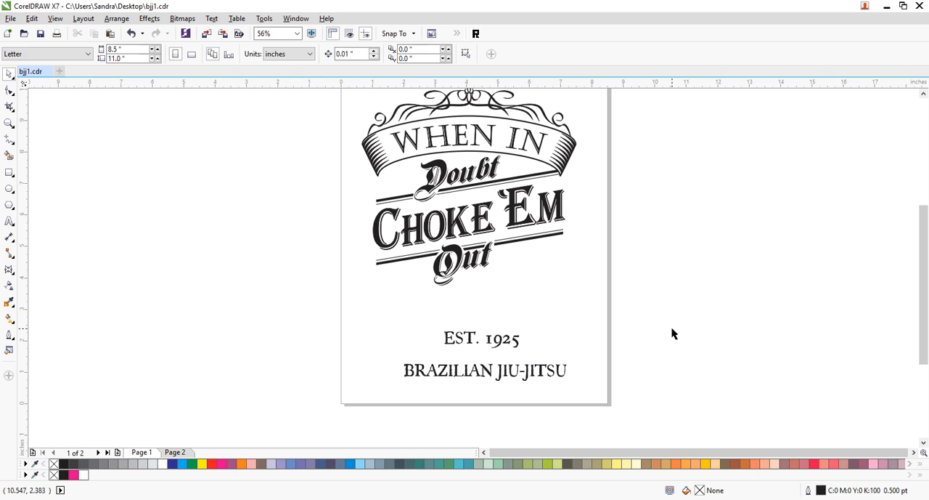
- Examine the letter edges of BRAZILIAN JIU-JITSU up close and undo the moves, enlargement and RegulaCE font change
click(8, 123)
drag(369, 142, 583, 408)
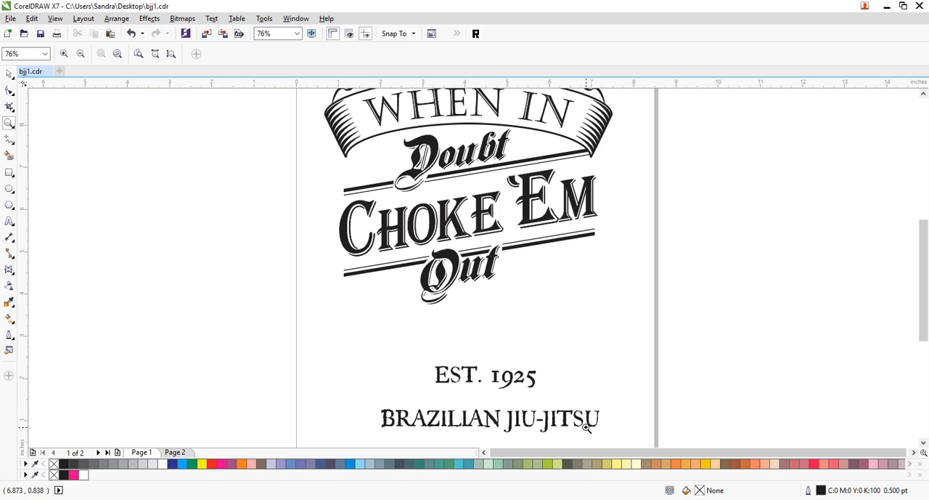
drag(480, 430, 583, 422)
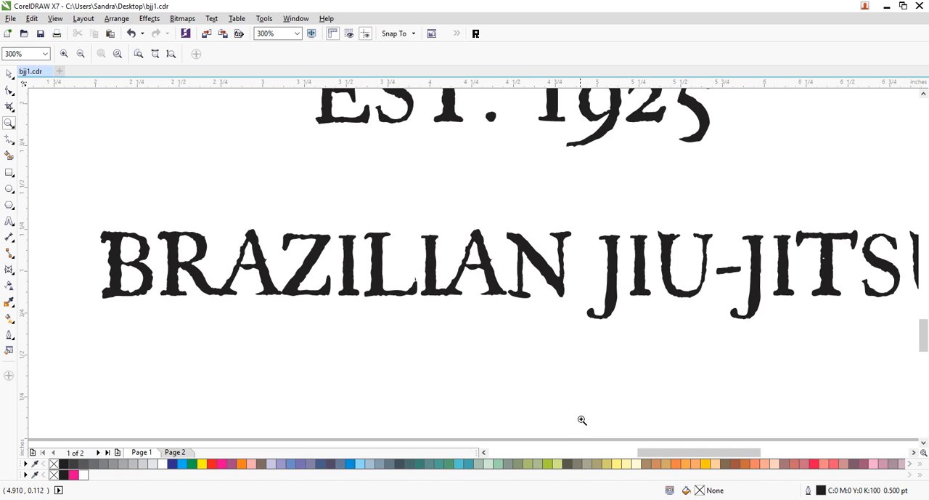
right_click(475, 333)
click(9, 73)
key(ctrl+z)
key(ctrl+z)
key(ctrl+z)
key(ctrl+z)
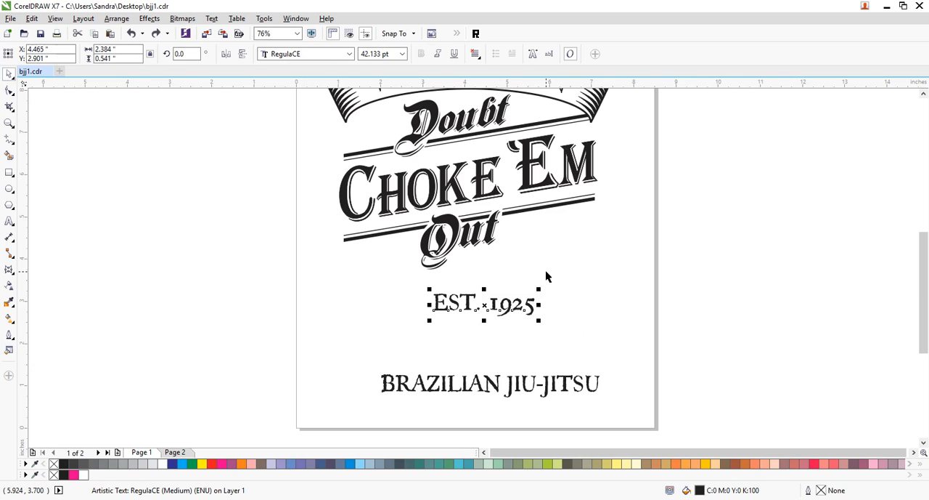
key(ctrl+z)
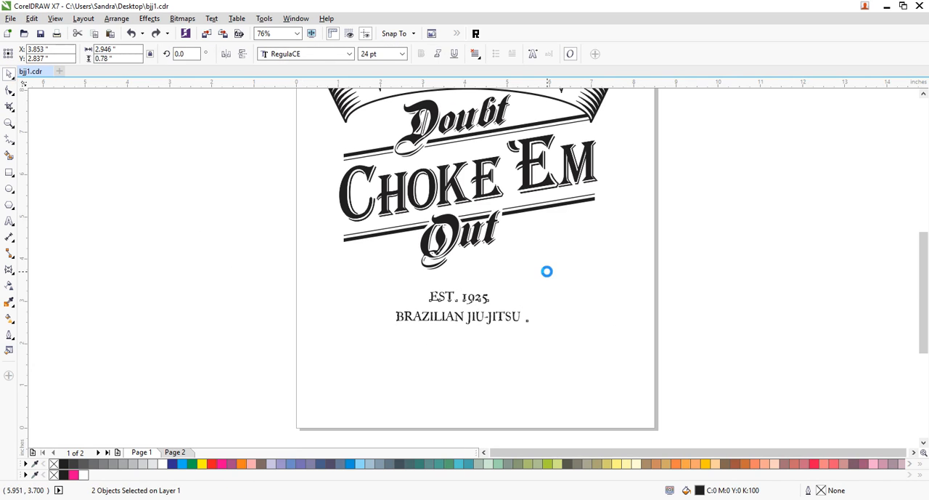
- Set the font of both EST. 1925 and BRAZILIAN JIU-JITSU to Castellar
click(348, 53)
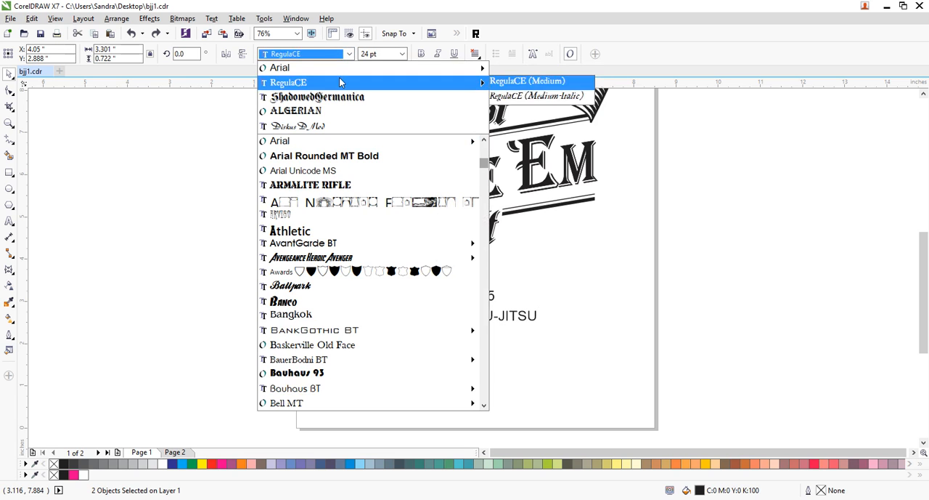
scroll(392, 276, down, 2)
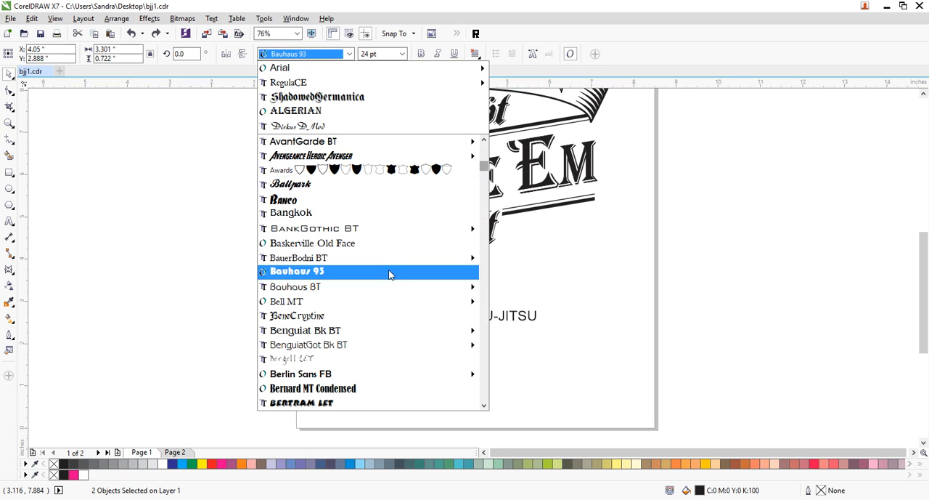
scroll(388, 273, down, 10)
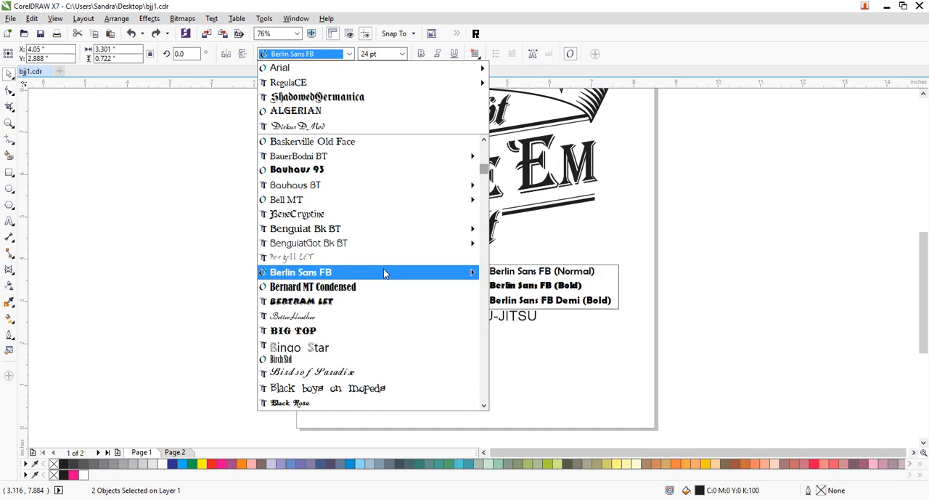
scroll(384, 273, down, 15)
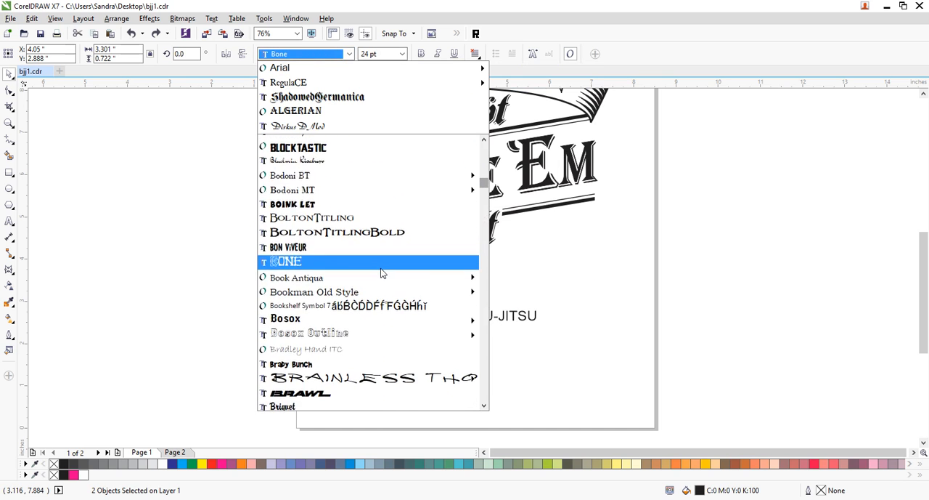
scroll(381, 272, up, 2)
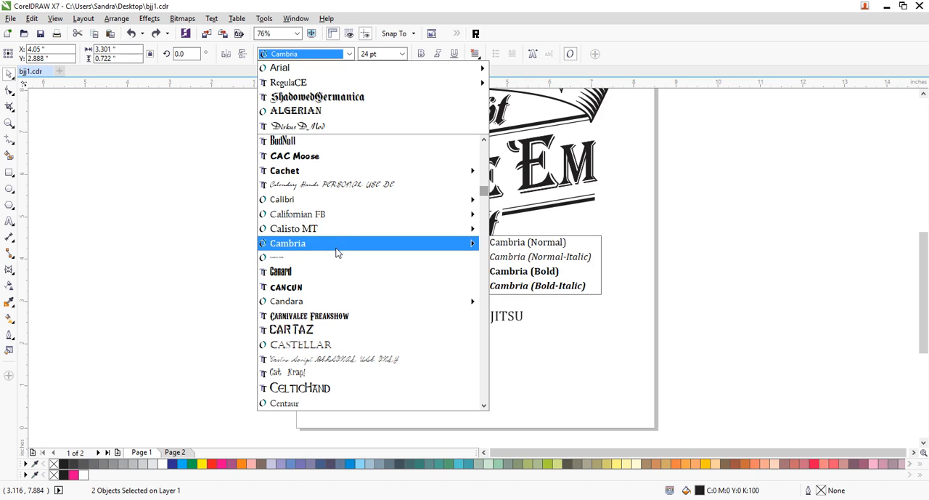
click(339, 347)
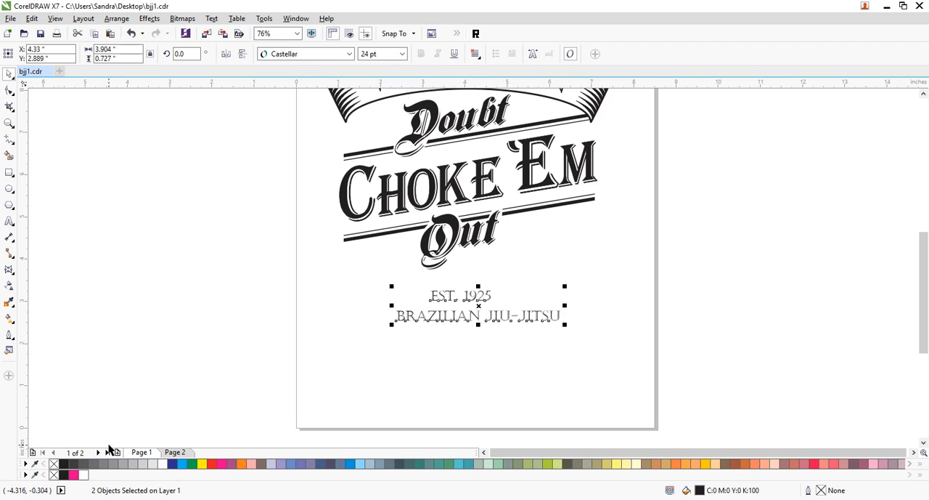
- Give EST. 1925 and BRAZILIAN JIU-JITSU a black outline and enlarge both lines proportionally
click(63, 465)
click(596, 357)
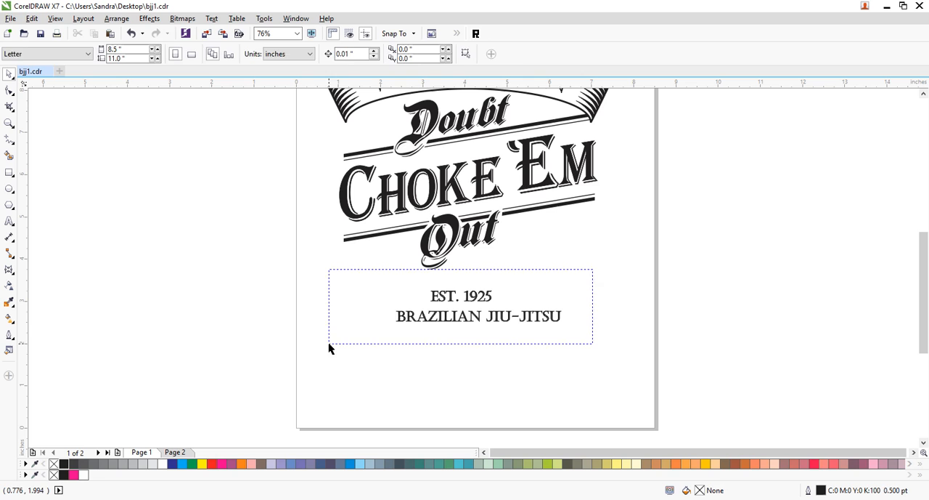
drag(332, 343, 333, 343)
drag(565, 324, 570, 363)
- Move the EST. 1925 and BRAZILIAN JIU-JITSU lines further down the page with a wide gap between them
click(603, 351)
drag(529, 305, 516, 321)
click(647, 306)
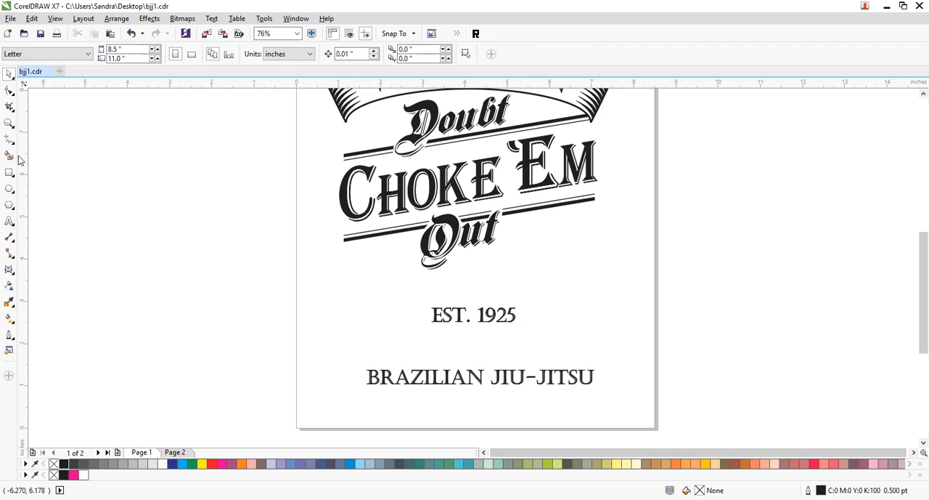
- Draw a bent two-segment line about 2.8 in tall from the banner's left end down beside CHOKE
click(10, 124)
right_click(397, 287)
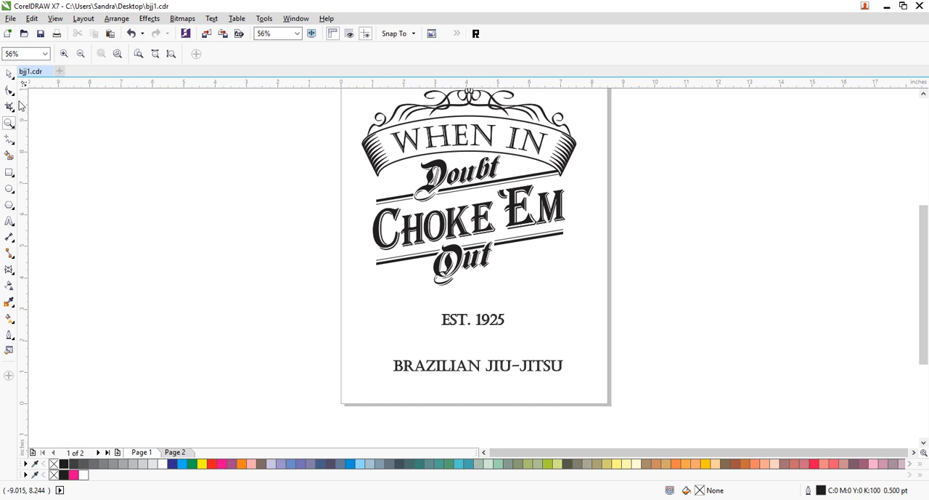
click(8, 137)
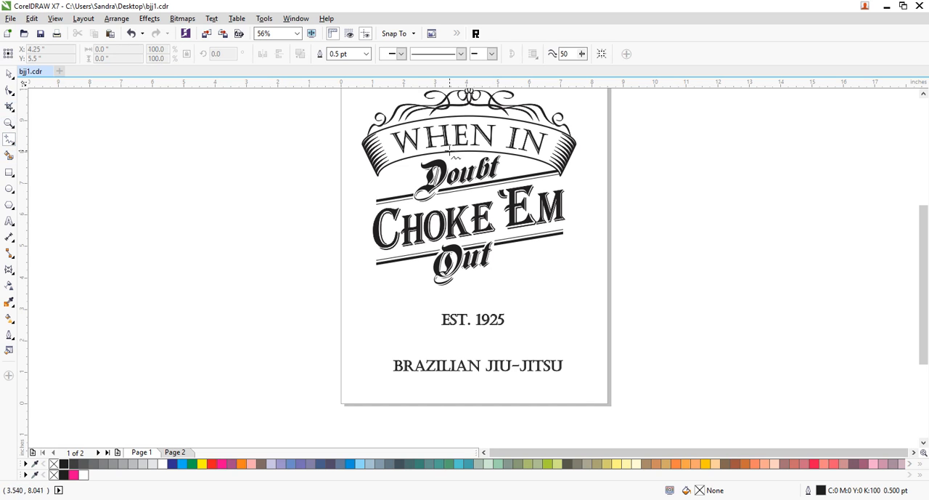
click(363, 151)
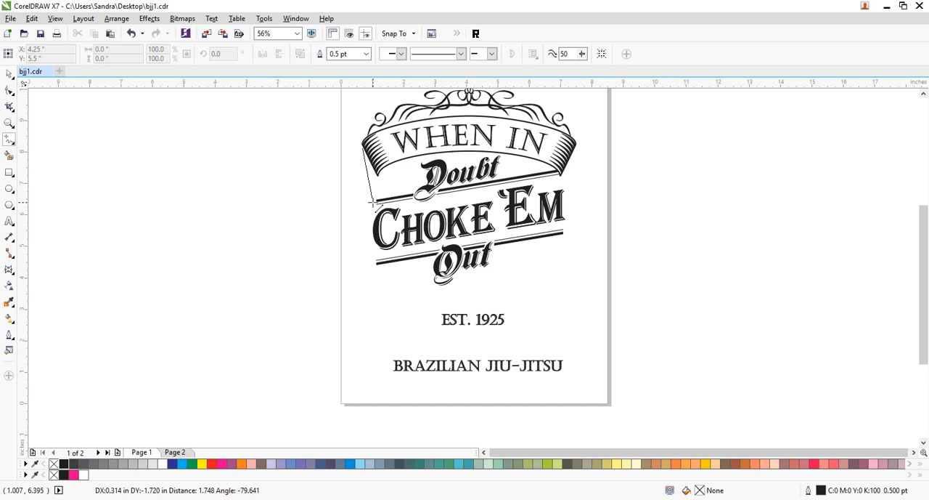
click(373, 205)
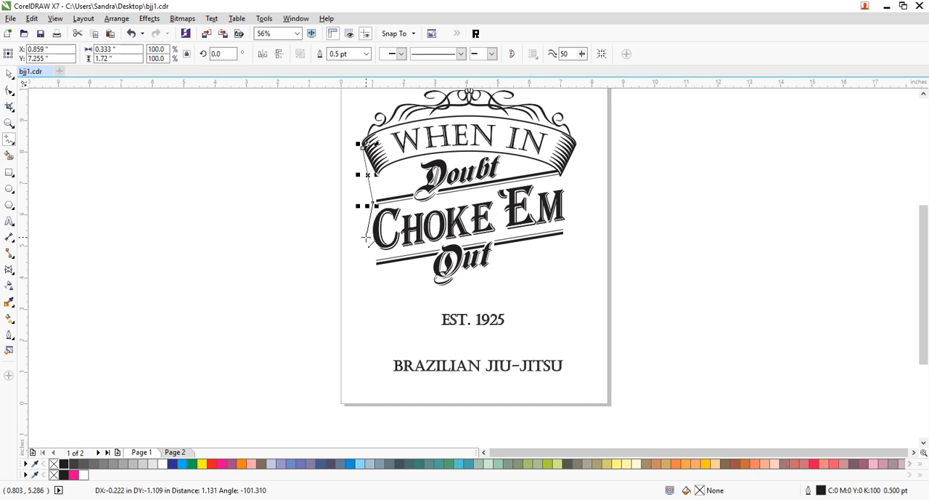
double_click(365, 237)
- Convert the bent line's segments to curves and delete its middle node to form one smooth arc
click(9, 90)
click(163, 54)
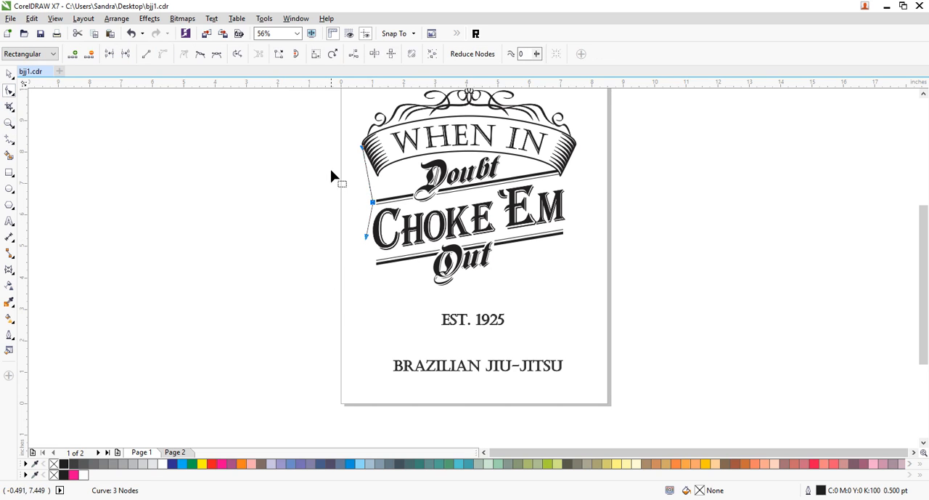
key(Delete)
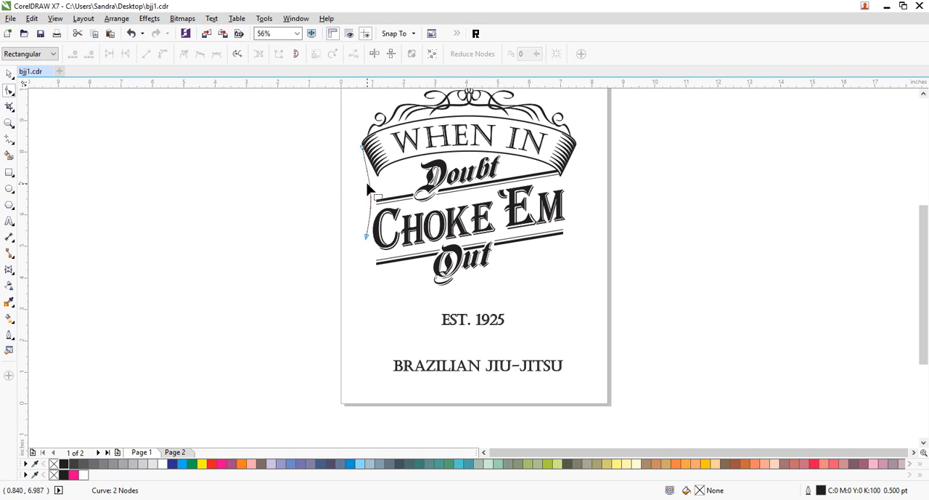
drag(369, 190, 365, 198)
click(9, 73)
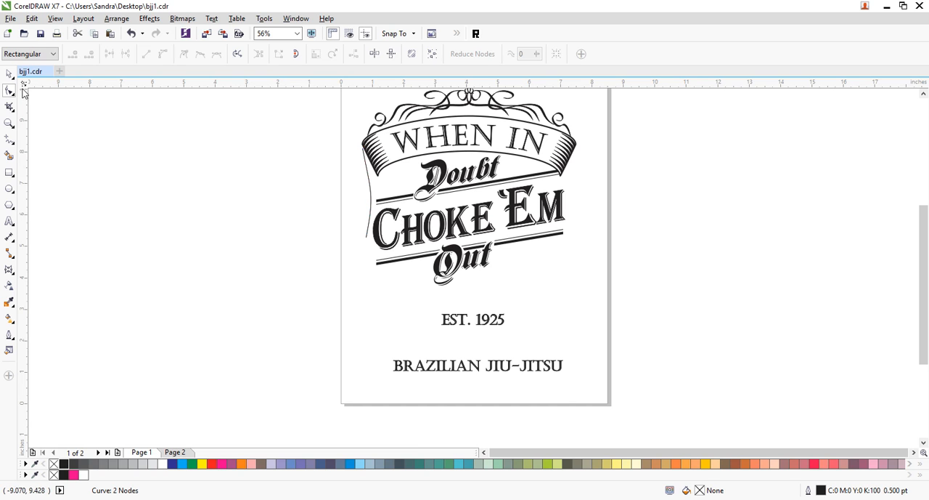
- Duplicate the arc as a wider copy, about 0.39 in across, with its upper end at the same place
click(368, 191)
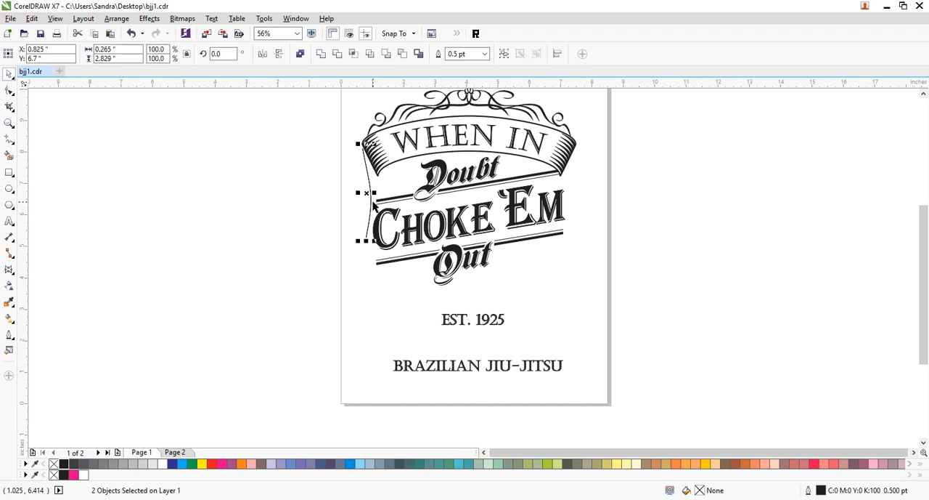
drag(374, 193, 374, 194)
drag(377, 194, 377, 194)
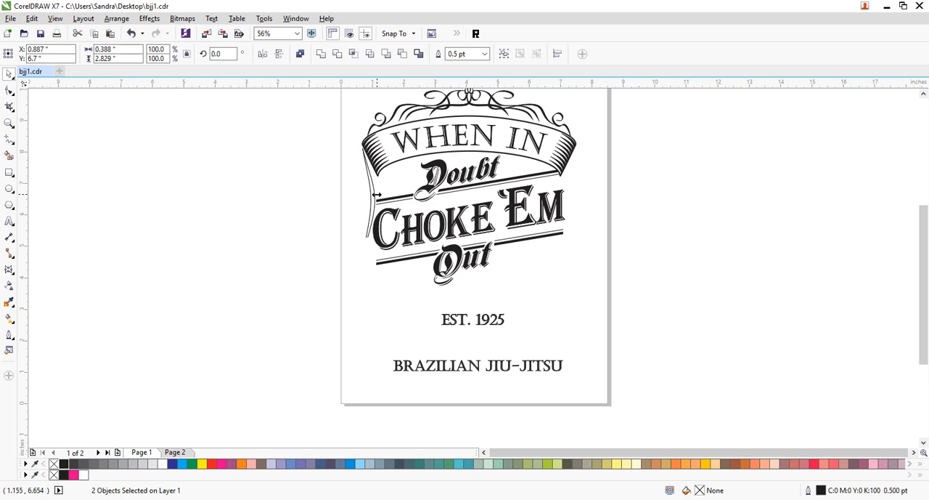
- Try combining the arcs into one curve and selecting their upper end nodes for joining
drag(327, 130, 390, 250)
key(ctrl+l)
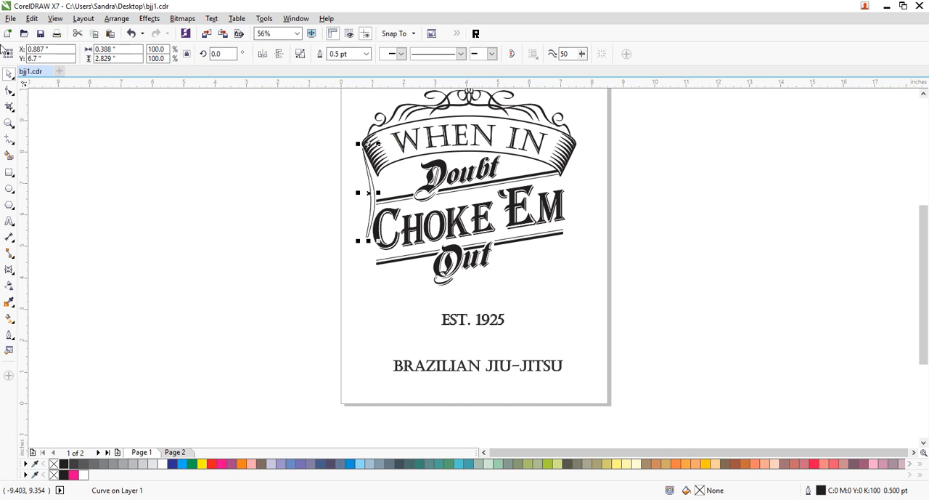
click(10, 90)
drag(339, 131, 398, 181)
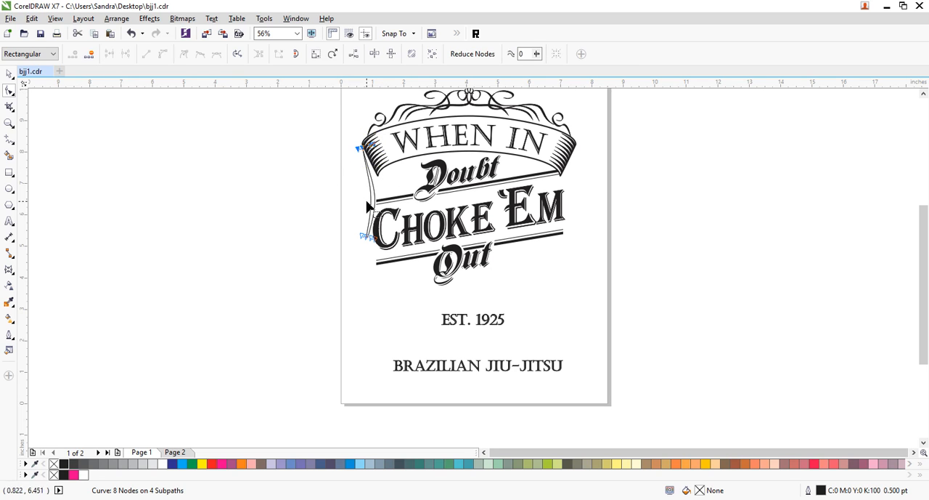
click(9, 73)
click(328, 197)
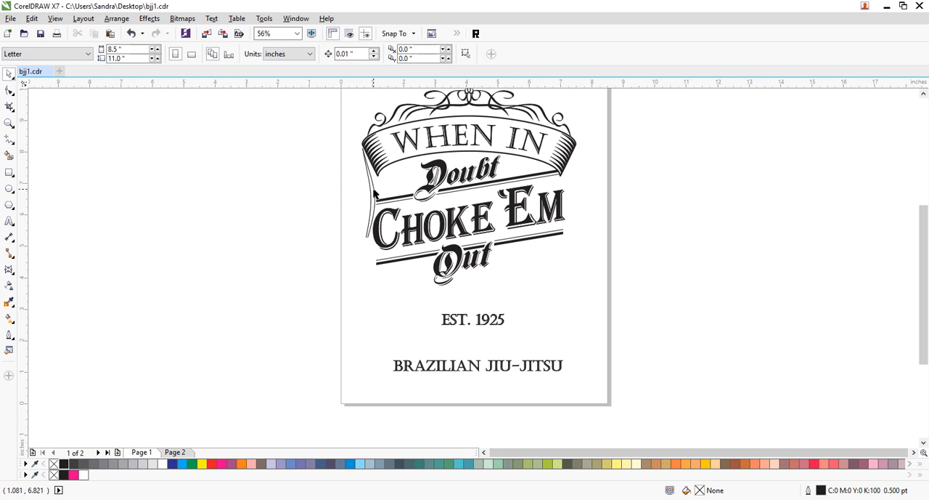
- Examine the combined curve's upper and lower end nodes up close and break the curve apart
click(371, 194)
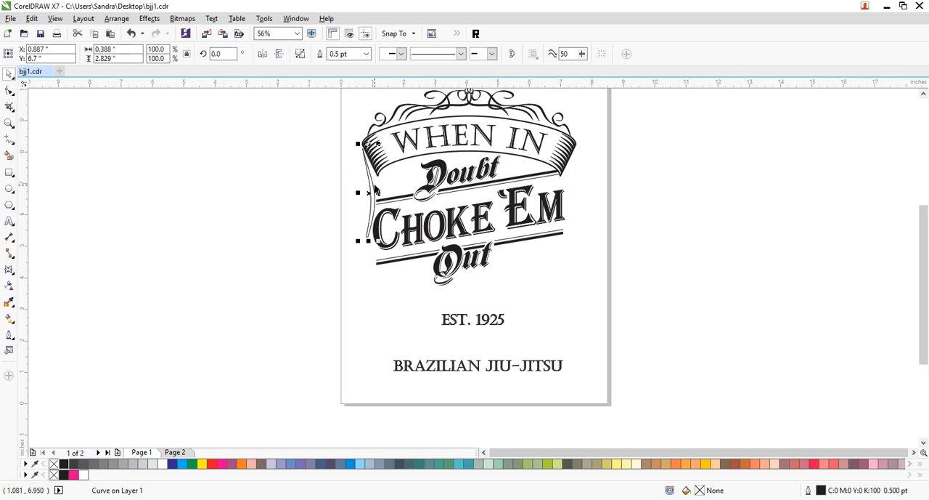
click(56, 129)
click(10, 123)
drag(344, 133, 405, 256)
click(9, 90)
click(474, 312)
drag(424, 349, 469, 430)
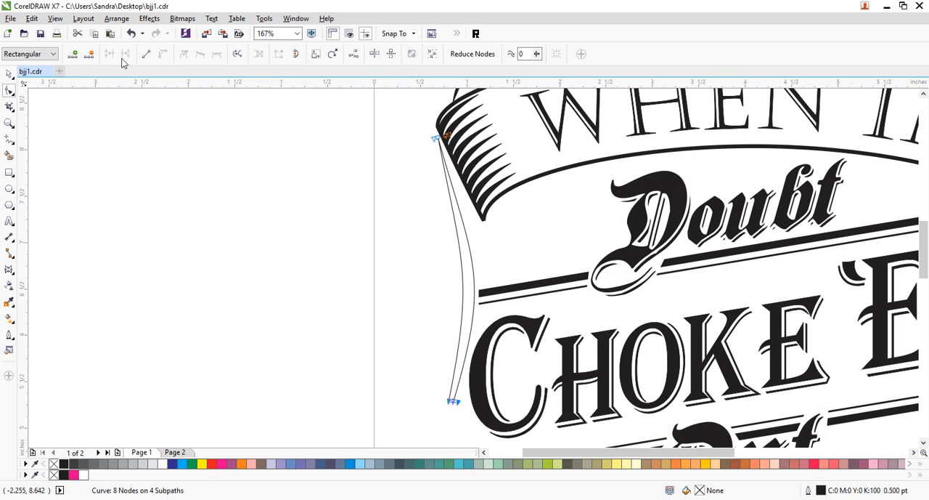
click(9, 74)
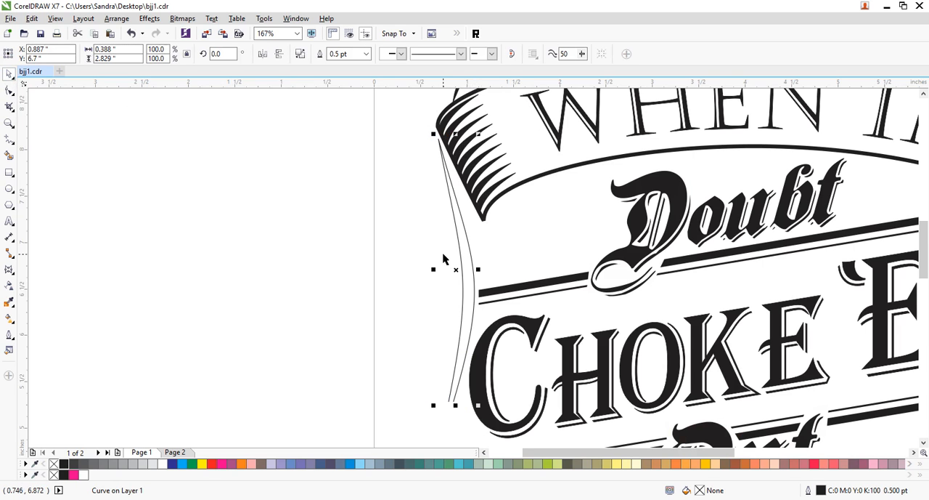
key(ctrl+k)
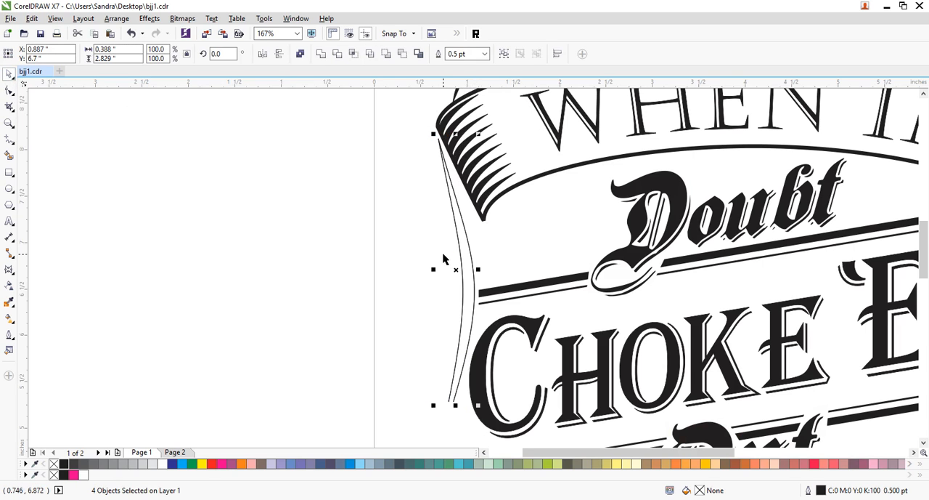
- Remove the duplicate copies lying on top of the two arcs
click(438, 234)
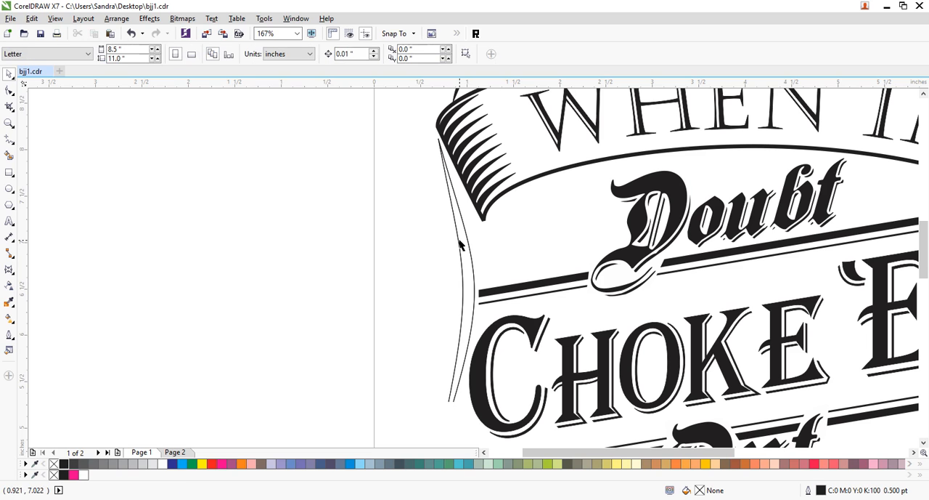
mouse_move(459, 247)
mouse_down()
mouse_move(430, 257)
mouse_move(494, 272)
mouse_move(471, 259)
mouse_up()
key(Escape)
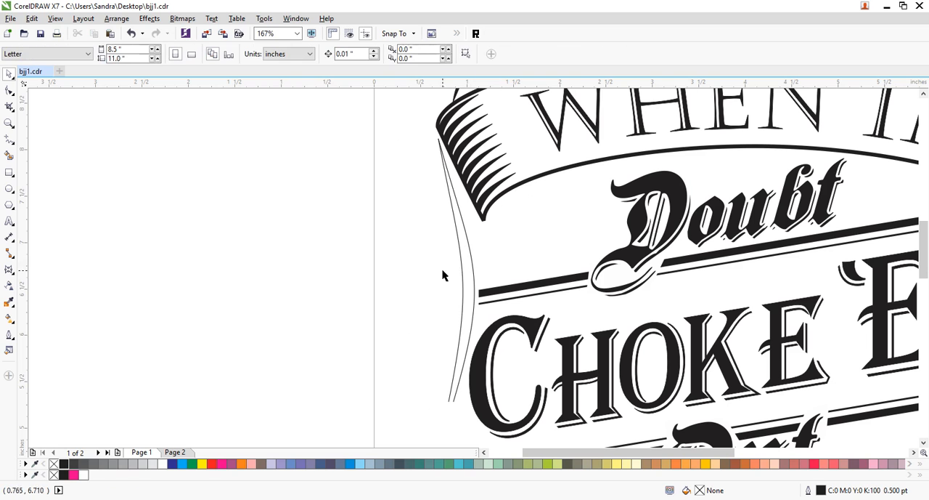
- Combine the two arcs and join their end nodes at the top and bottom into one closed, tapered shape
click(465, 272)
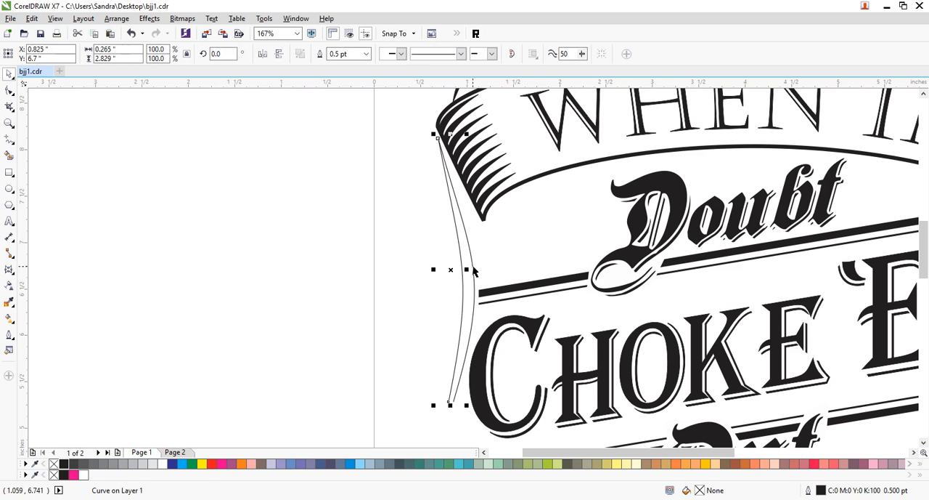
shift+click(473, 268)
key(ctrl+l)
key(F10)
drag(398, 119, 468, 190)
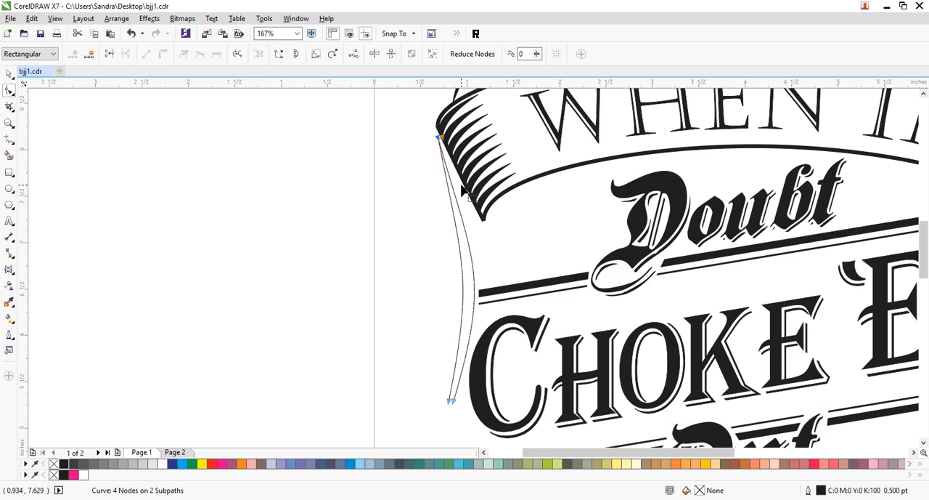
click(109, 53)
drag(400, 370, 476, 410)
click(109, 54)
click(8, 73)
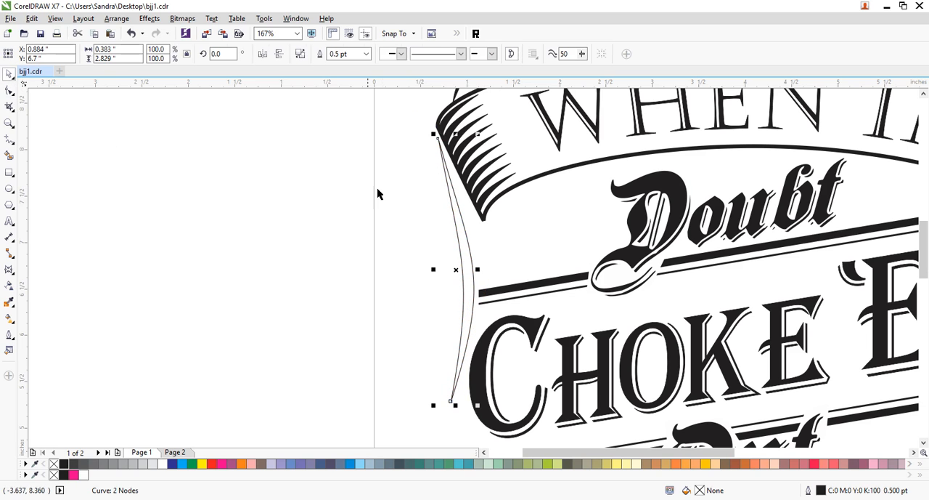
- Skew the tapered shape so its top shifts toward the banner, and narrow it to about 0.256 in
click(461, 215)
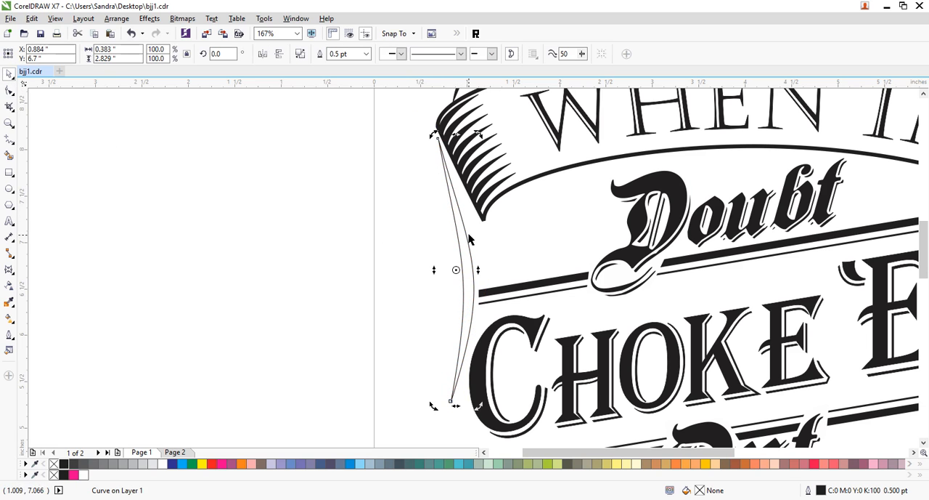
drag(457, 136, 480, 218)
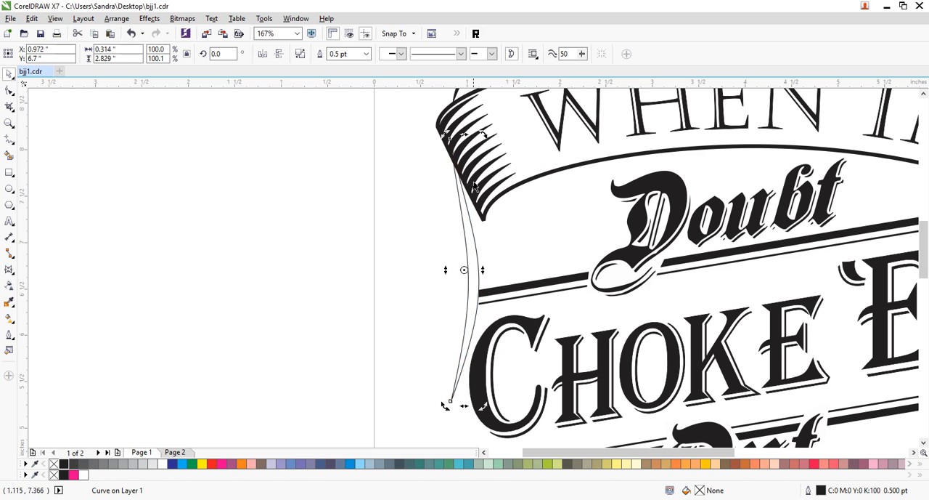
click(479, 277)
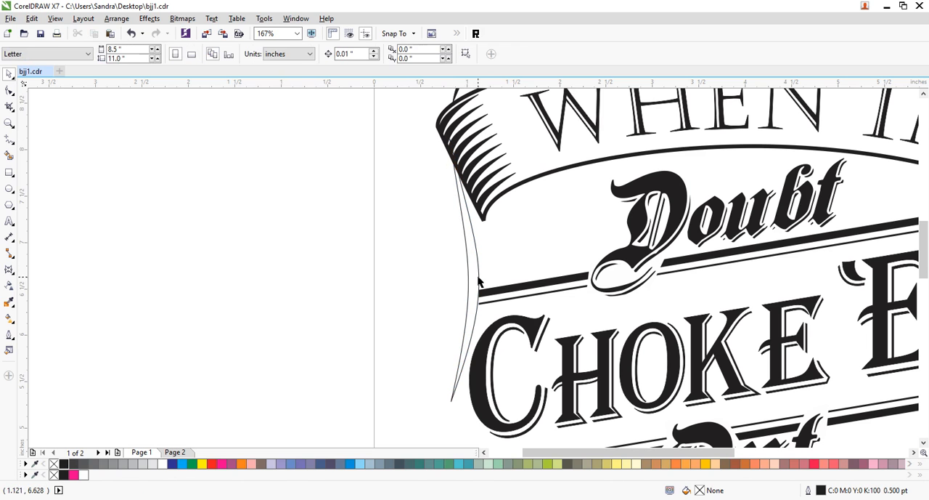
drag(485, 269, 477, 269)
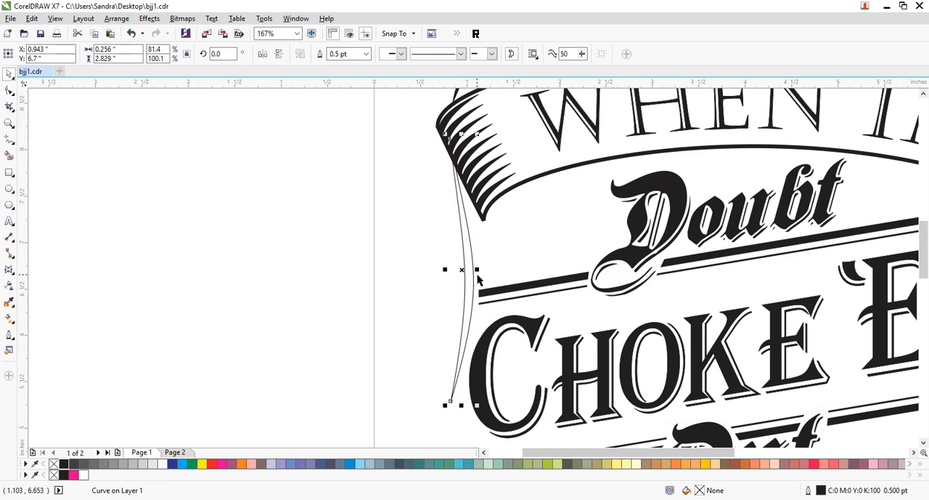
- Fill the tapered shape with black and shorten it from its upper end to about 2.72 in tall
click(63, 463)
drag(462, 135, 463, 143)
click(219, 276)
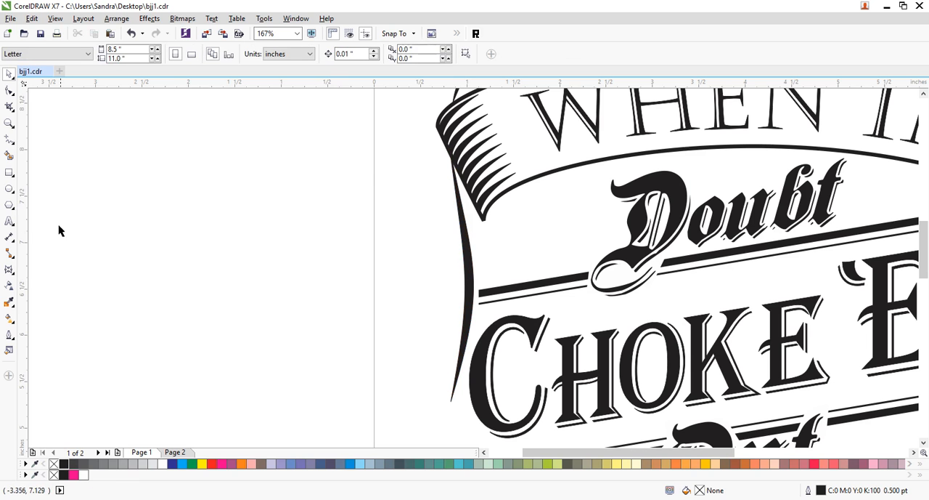
- Place a vertically mirrored copy of the tapered shape directly below it and stretch the copy further down the page
click(10, 124)
right_click(309, 223)
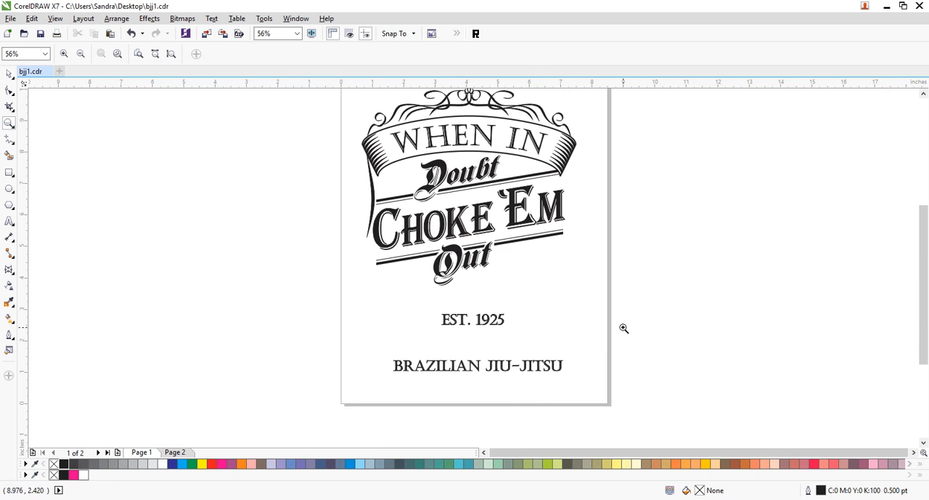
click(10, 73)
click(373, 192)
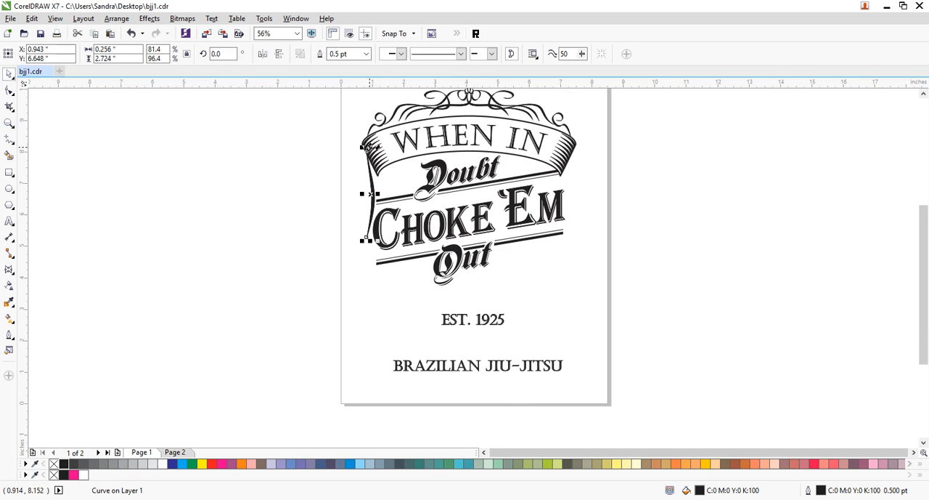
drag(367, 239, 370, 322)
click(395, 354)
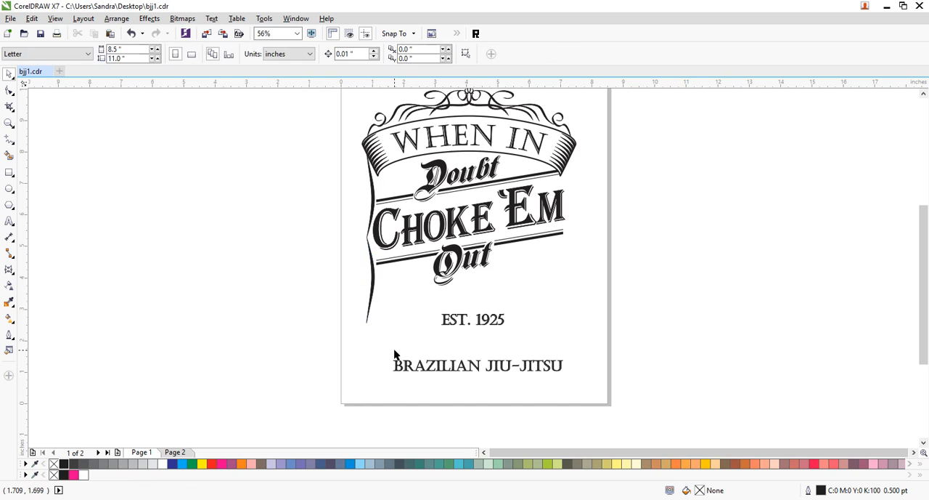
click(372, 303)
drag(370, 325, 373, 348)
click(456, 353)
- Copy the small curl at the banner ornament's left end to the foot of the side line and flip it vertically
click(383, 117)
ctrl+click(381, 117)
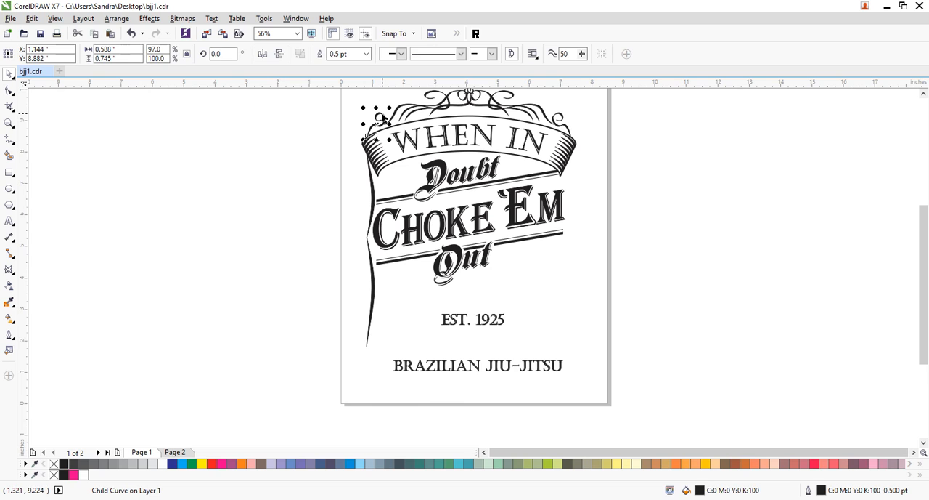
key(ctrl+z)
key(ctrl+v)
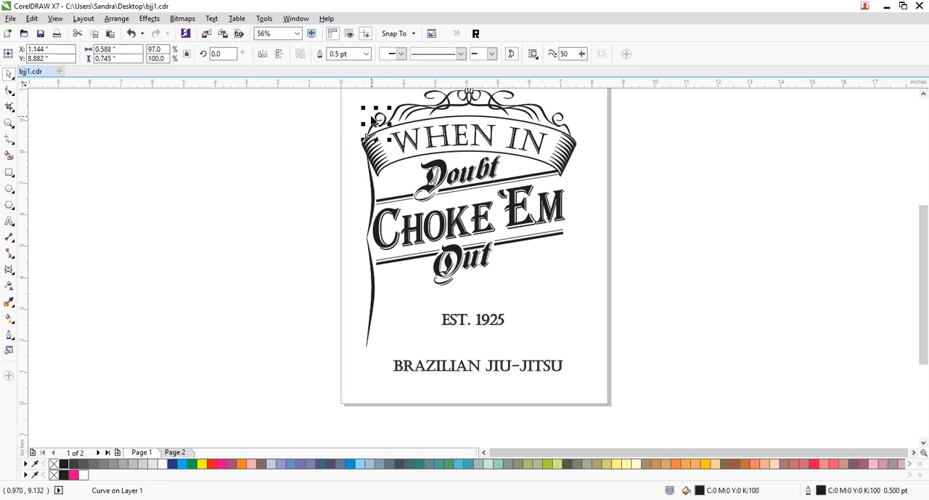
drag(377, 116, 393, 357)
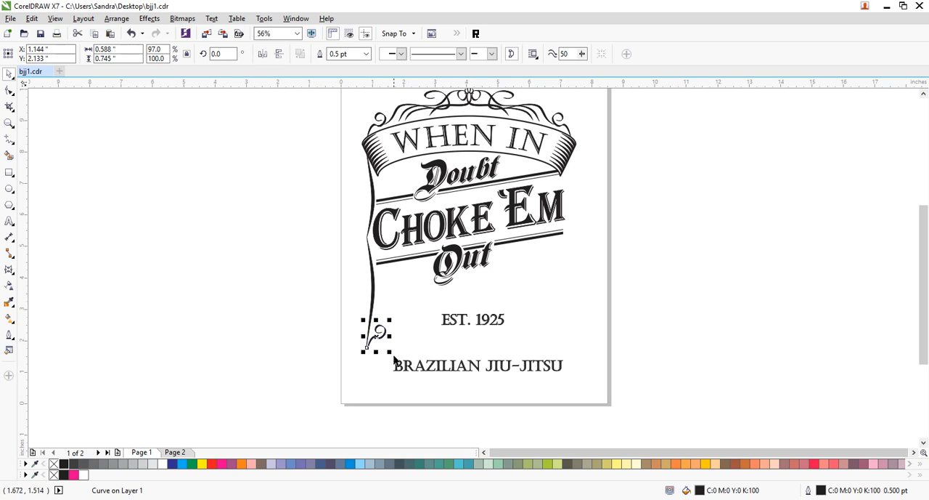
drag(377, 319, 380, 358)
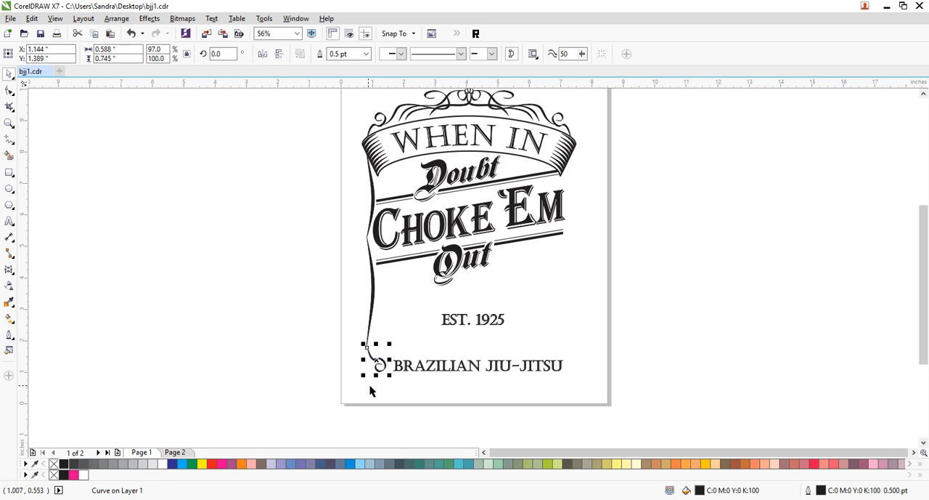
click(370, 385)
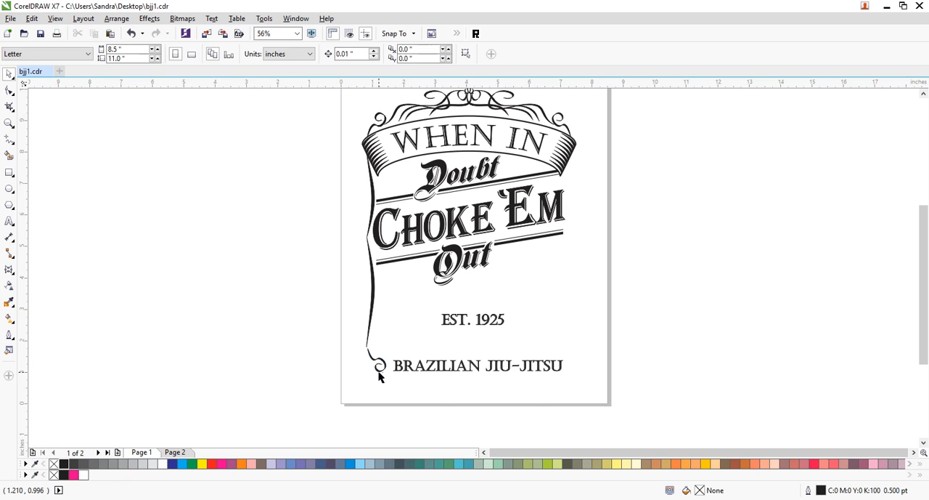
click(379, 369)
key(F10)
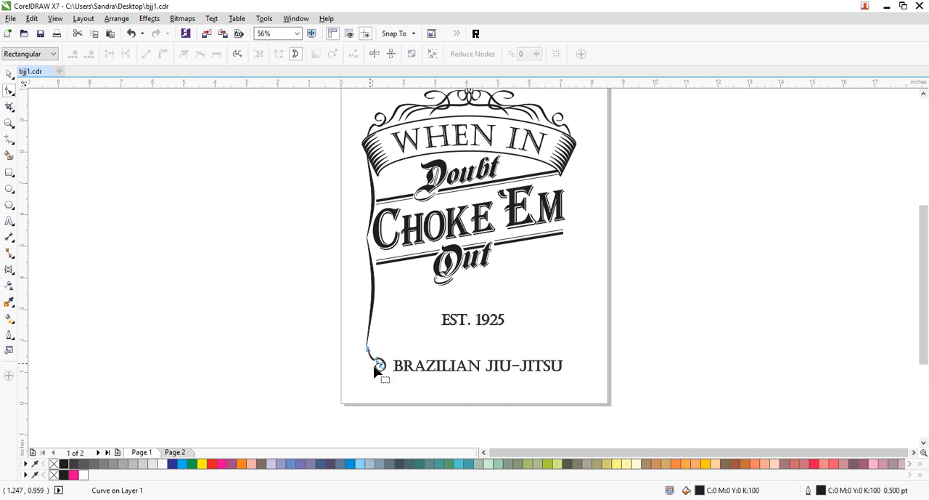
click(8, 73)
click(433, 380)
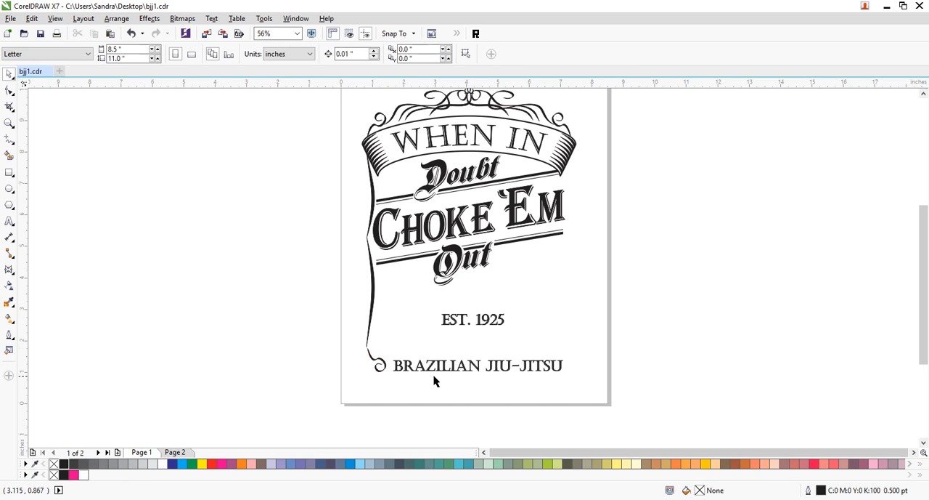
- Rotate the curl to about 328.5° and position it so its stem joins the foot of the side line
click(376, 374)
click(376, 373)
drag(390, 377, 374, 361)
click(380, 378)
click(374, 362)
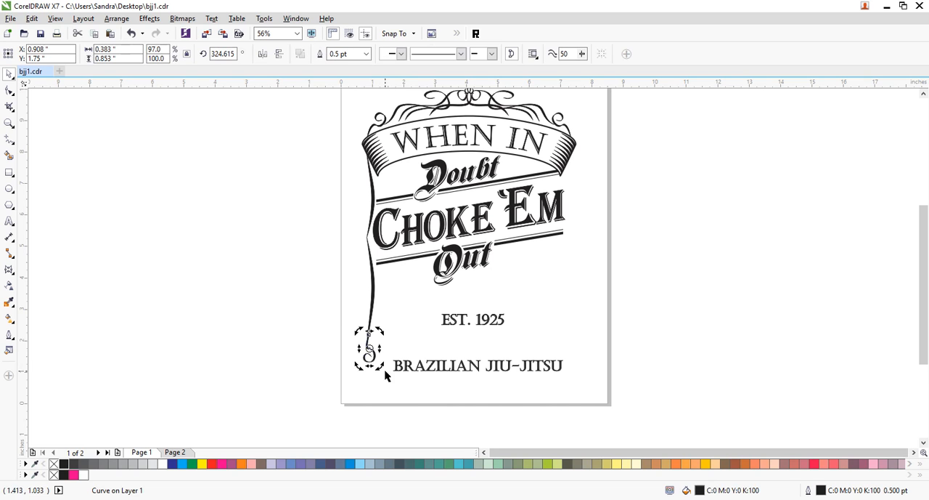
click(379, 369)
click(380, 390)
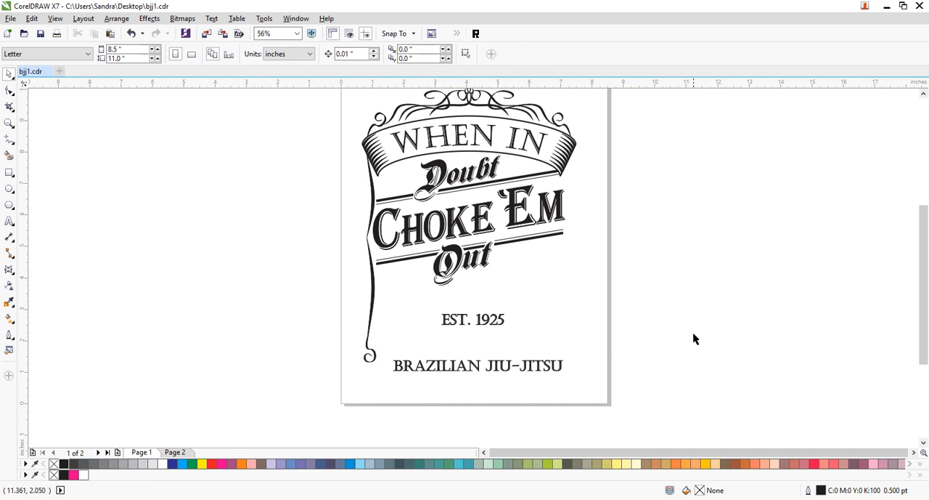
- Enlarge the curl to about 0.44 by 0.99 in and nudge it slightly left to align with the side line
click(374, 364)
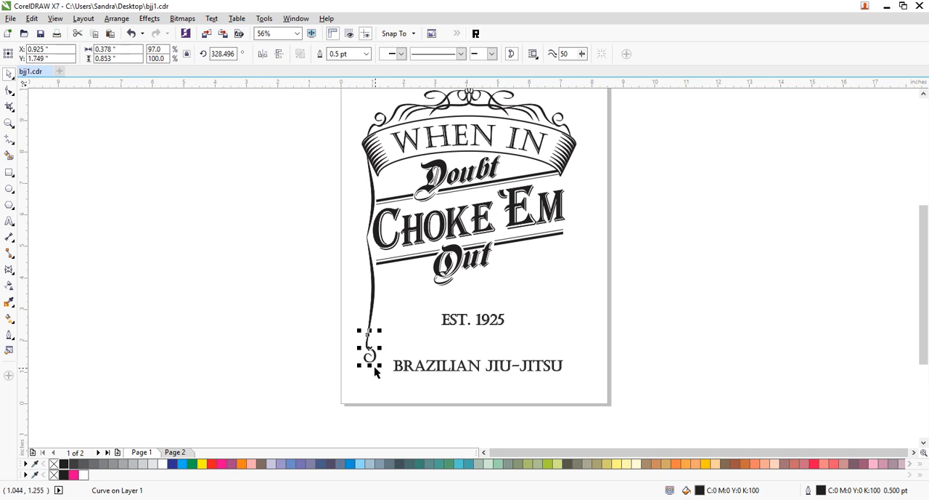
drag(380, 366, 383, 378)
click(653, 402)
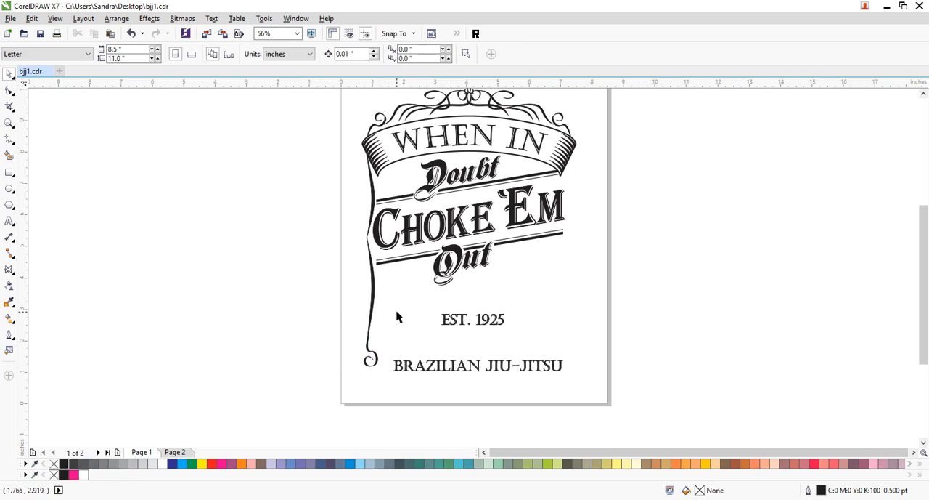
drag(398, 317, 333, 393)
key(Left)
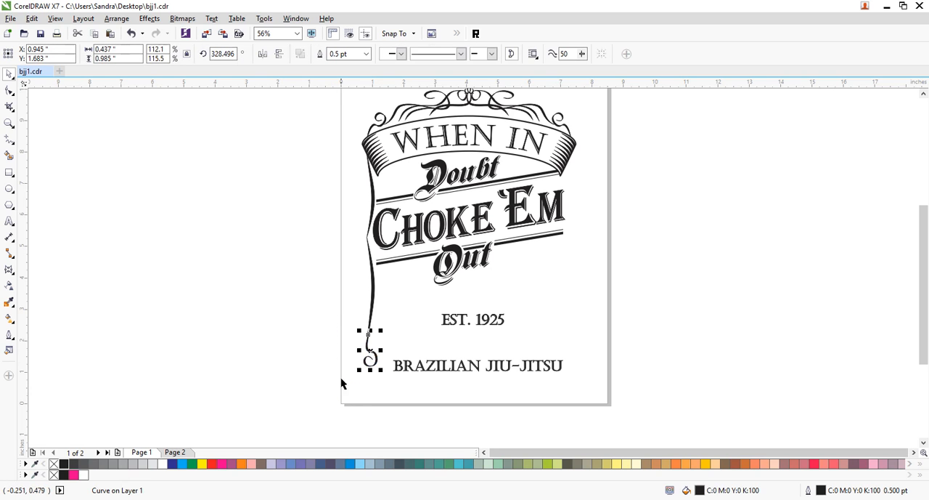
click(559, 336)
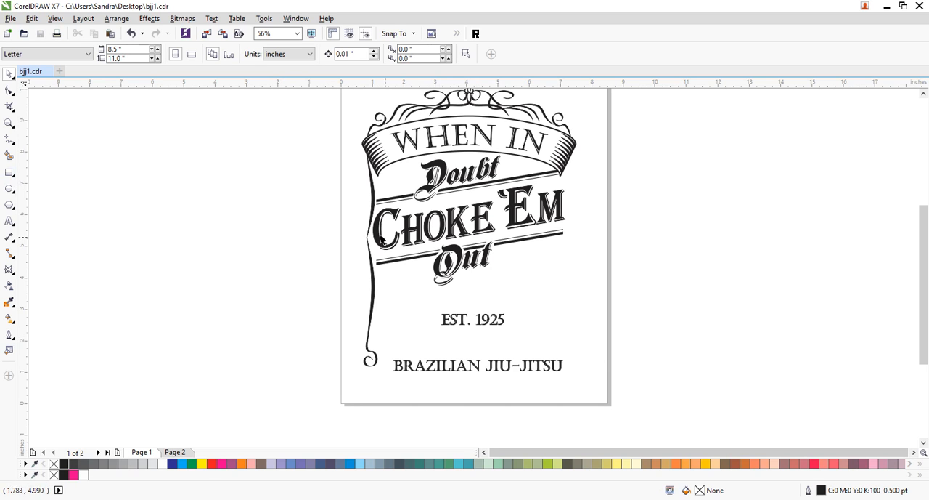
- Draw a circle about 11.5 in across, move it over the design and widen it to an ellipse about 14.76 in wide
click(10, 190)
drag(162, 201, 342, 321)
click(9, 74)
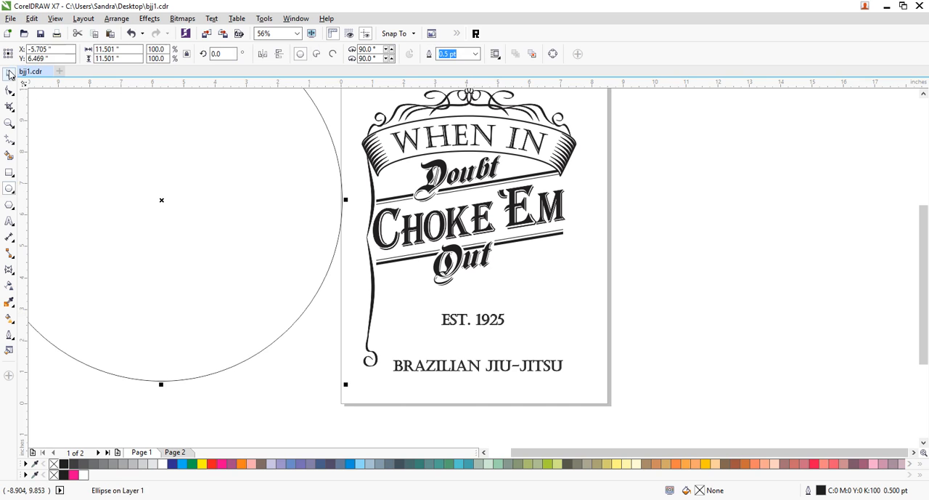
drag(280, 335, 583, 326)
drag(647, 192, 700, 192)
drag(597, 340, 604, 332)
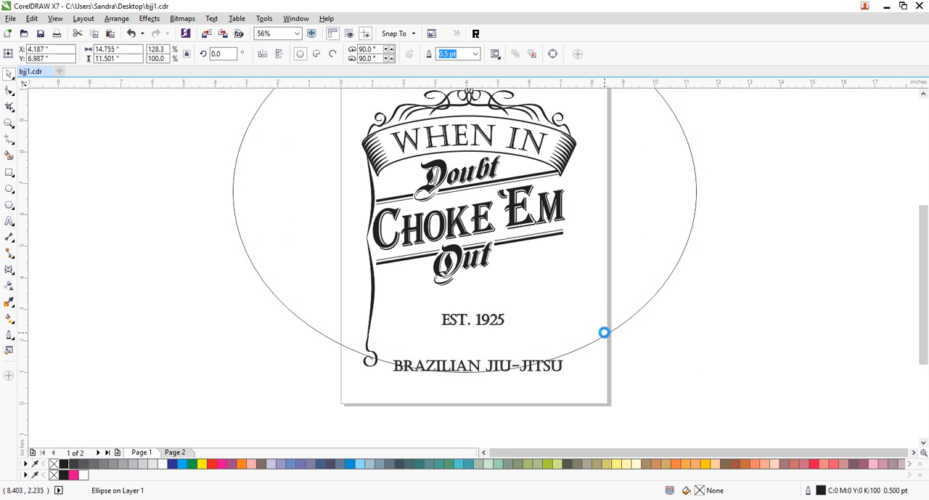
- Add an enlarged concentric copy of the large ellipse, about 16.46 by 12.83 in
click(635, 382)
click(633, 315)
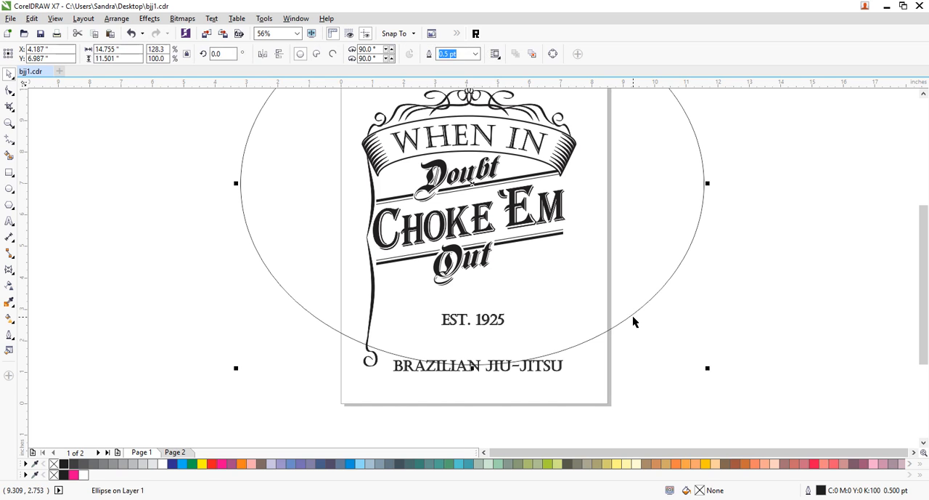
drag(708, 368, 734, 398)
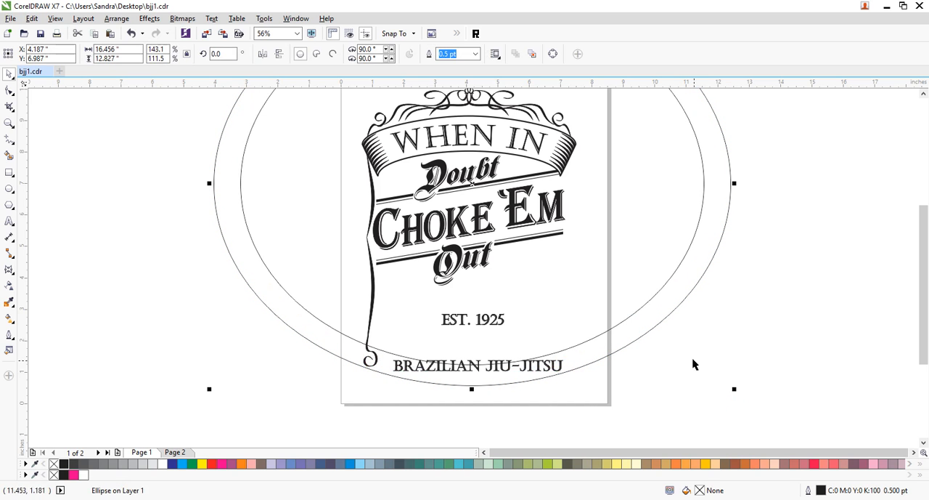
- Widen the inner ellipse to about 15.01 in and combine the two large ellipses into one curve
shift+click(632, 315)
click(742, 235)
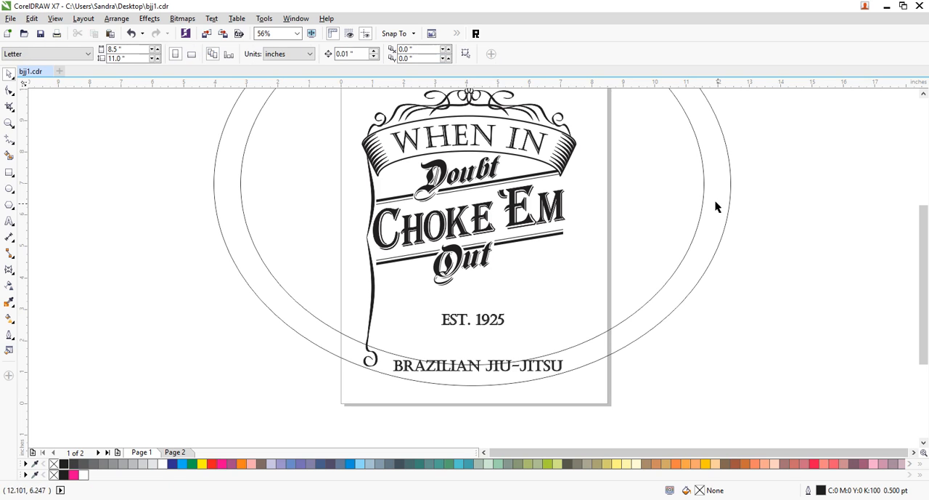
click(704, 185)
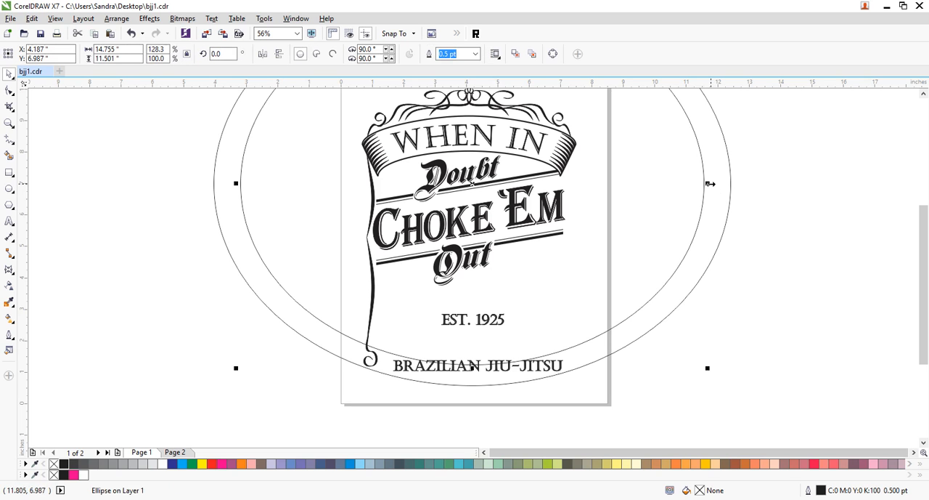
drag(709, 184, 712, 183)
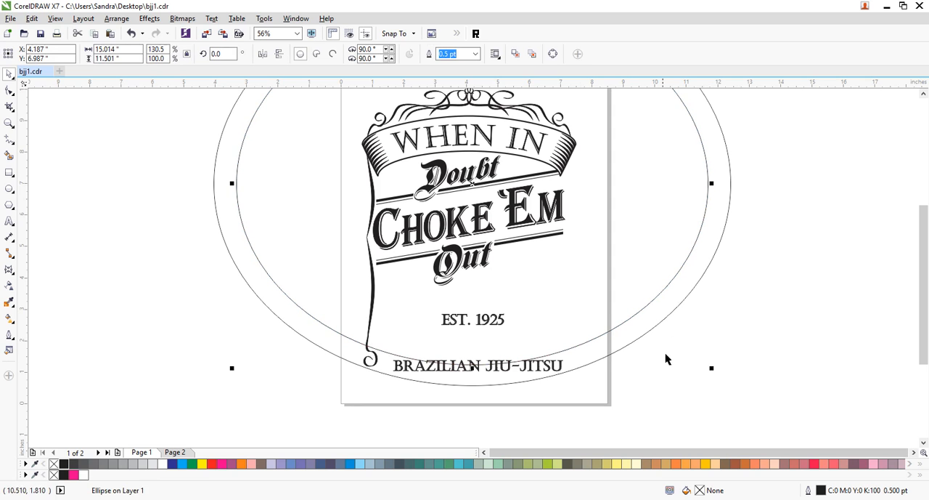
shift+click(626, 344)
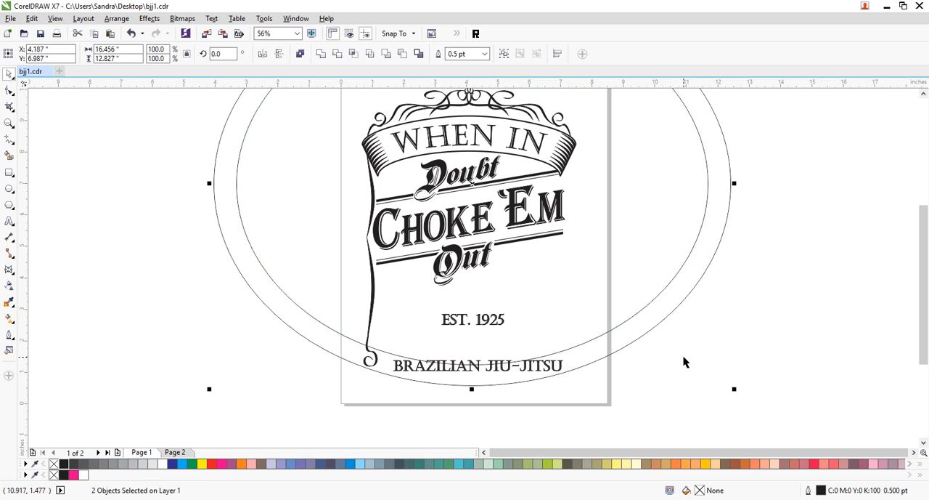
key(ctrl+l)
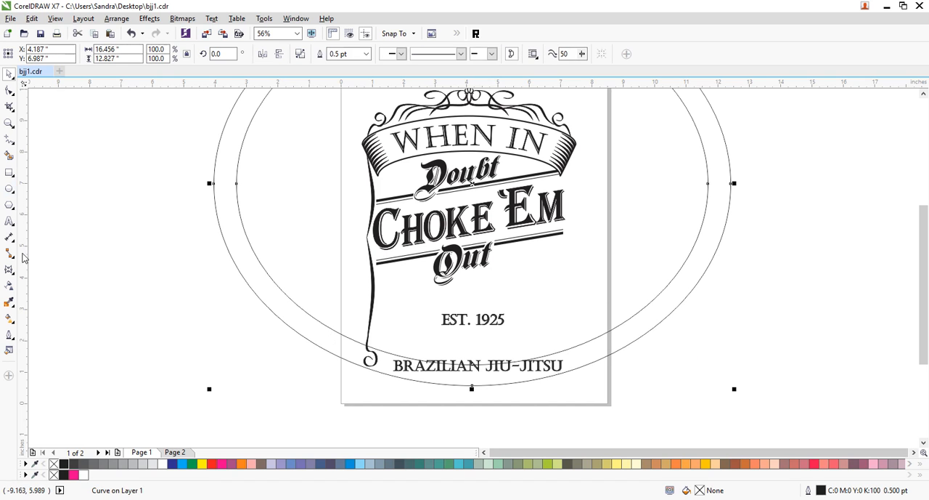
- Draw a small ellipse, place it around the curl at the side line's foot and scale it to about 0.93 by 1.02 in
click(9, 188)
drag(312, 297, 352, 341)
click(8, 73)
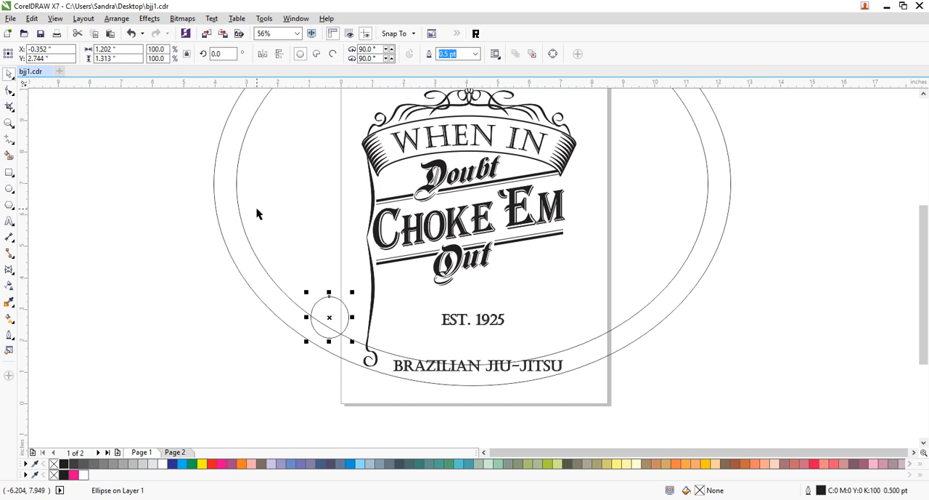
drag(346, 325, 378, 363)
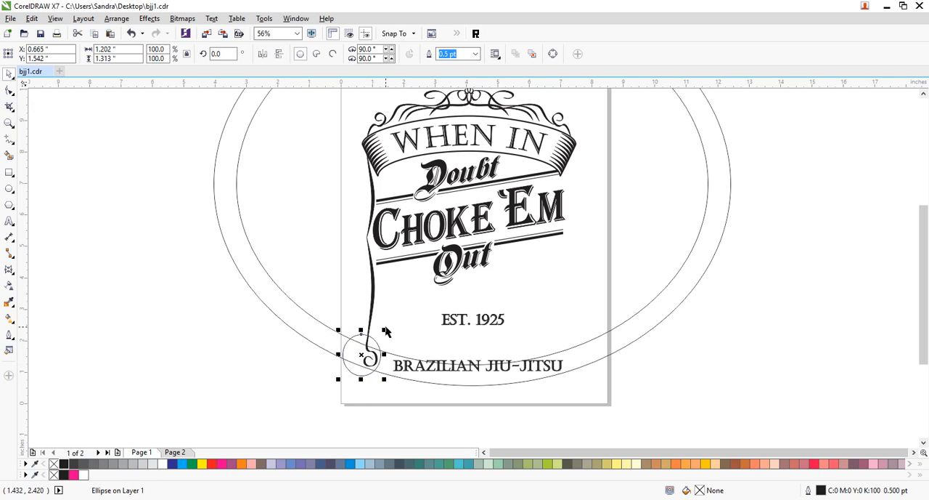
drag(385, 329, 380, 334)
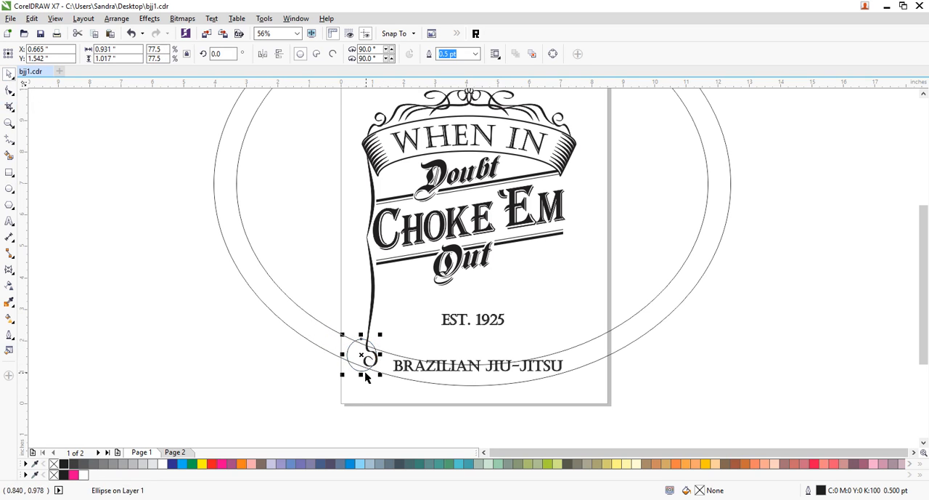
drag(366, 370, 371, 372)
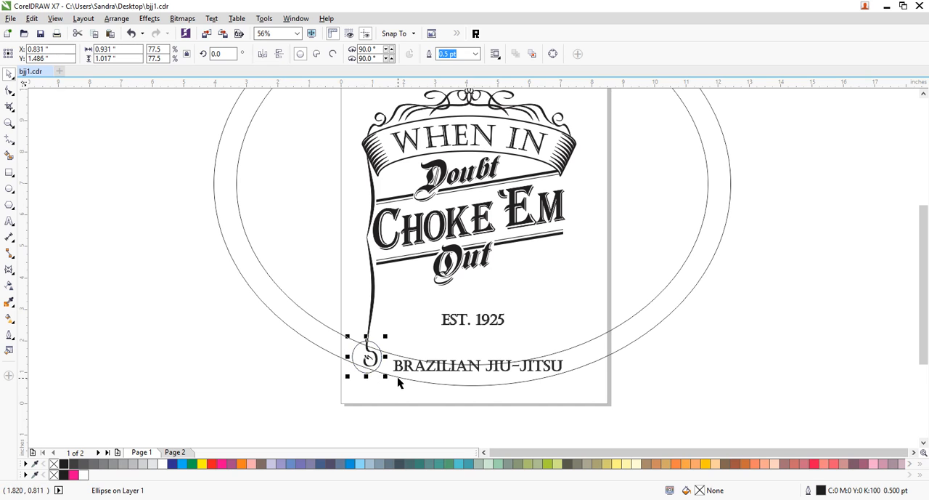
- Trim the large elliptical ring with the small ellipse around the curl
shift+click(398, 383)
click(337, 58)
click(462, 398)
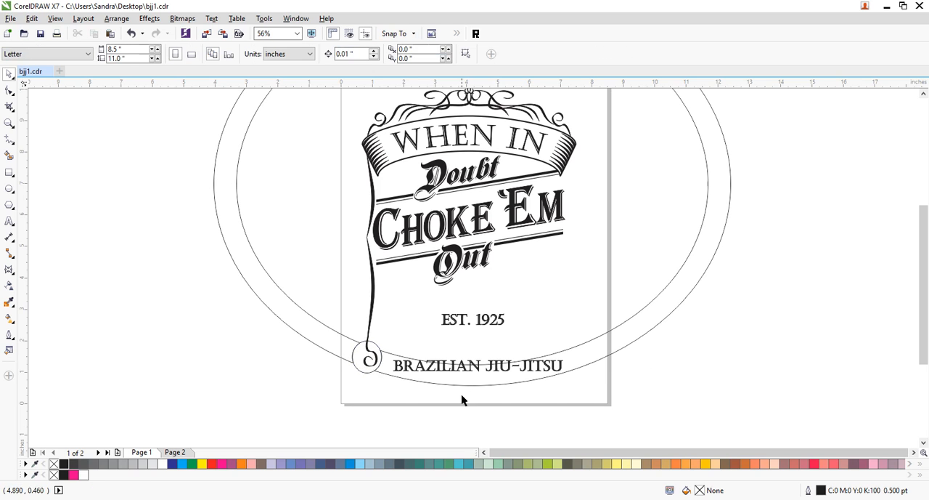
- Place a copy of the small ellipse at the right end of BRAZILIAN JIU-JITSU and trim the ring with it
click(367, 375)
drag(367, 373, 578, 393)
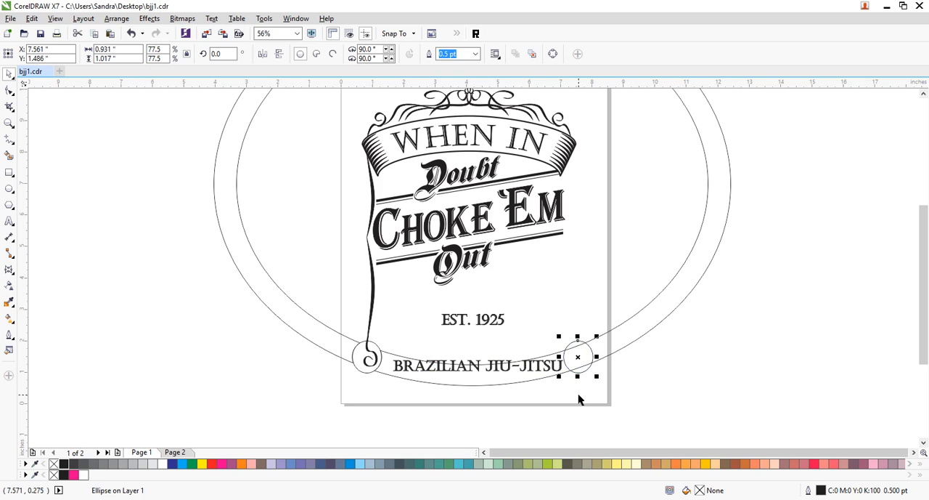
shift+click(612, 353)
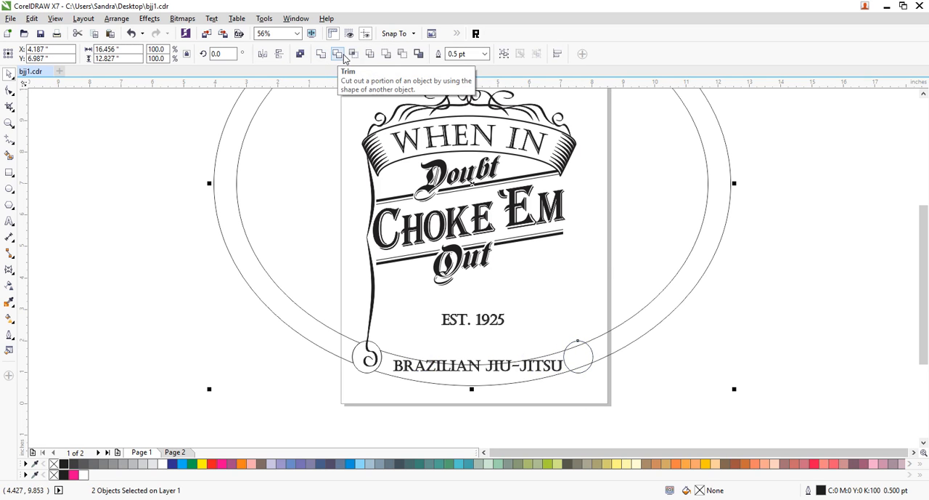
click(341, 57)
click(710, 344)
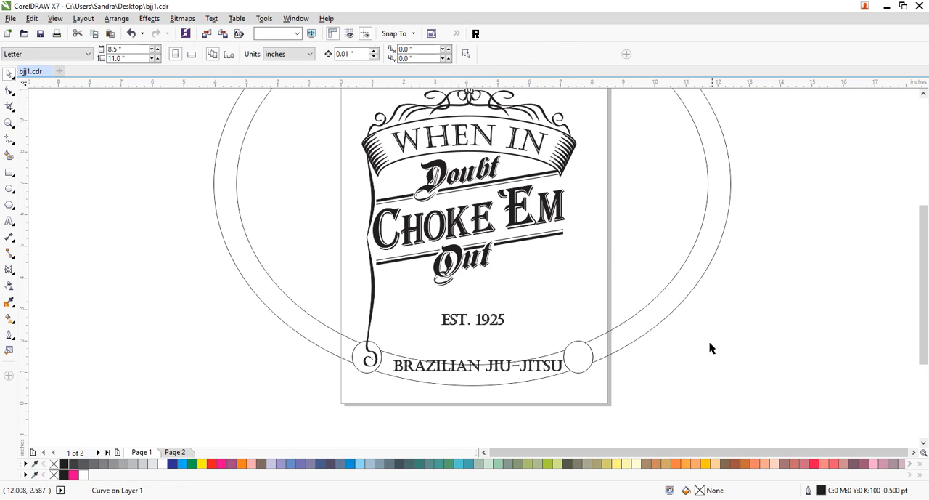
- Delete both small ellipses used for trimming the ring
click(588, 370)
key(Delete)
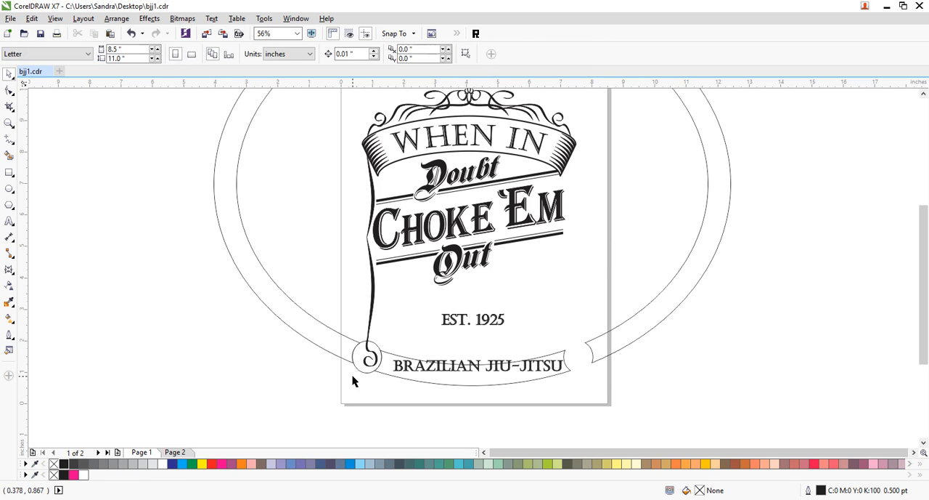
click(360, 371)
key(Delete)
- Break the trimmed ring apart, delete its large outer piece to leave only the lower banner, and save the file
click(398, 383)
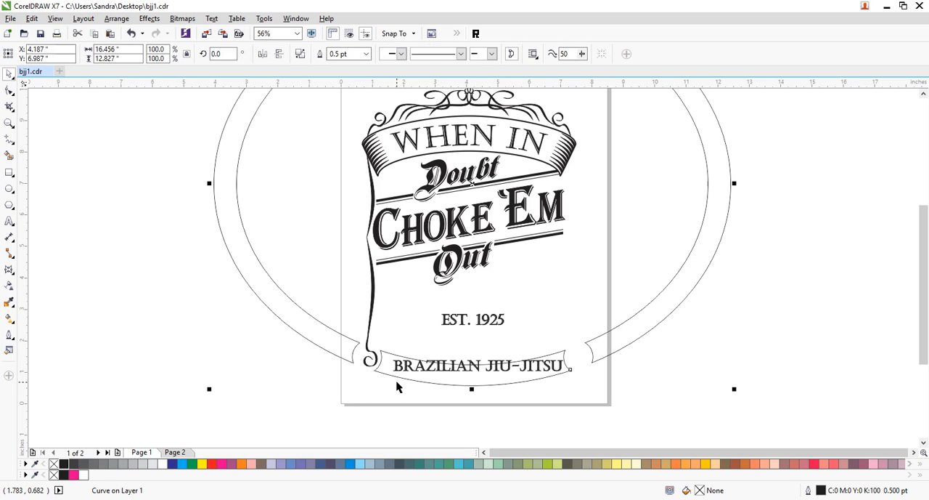
click(691, 361)
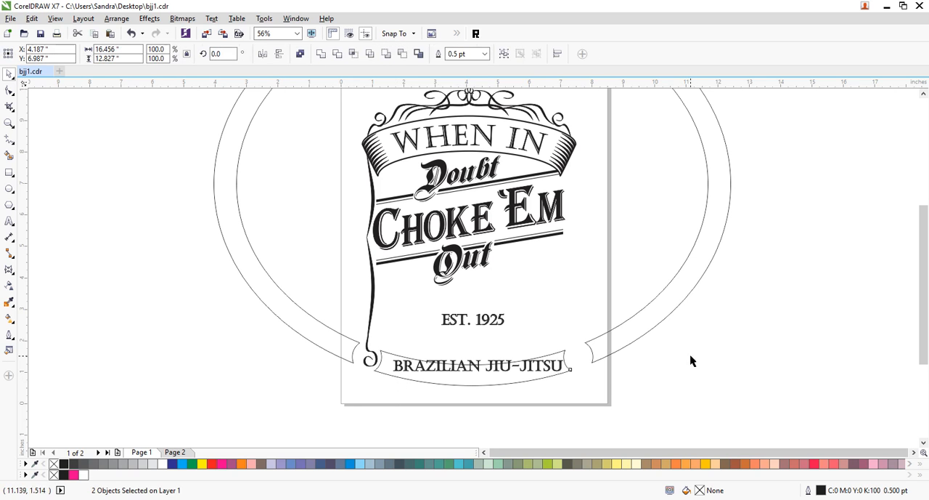
click(638, 337)
key(Delete)
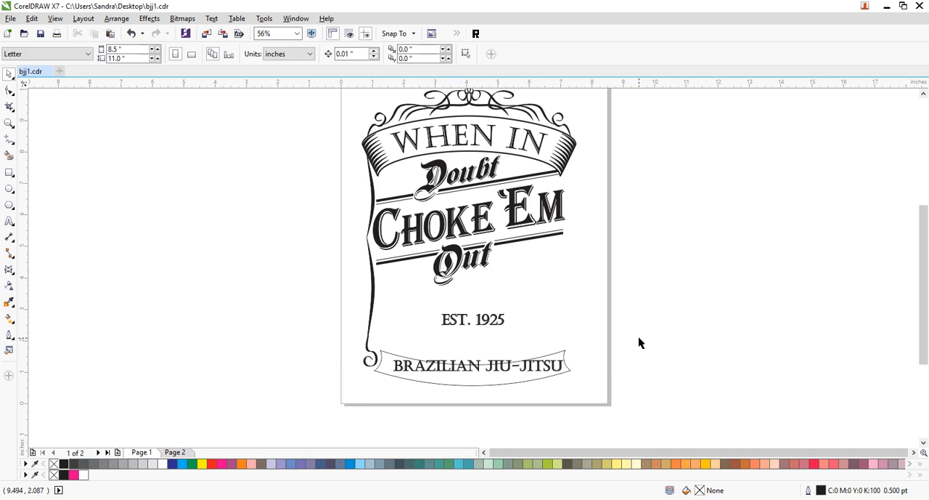
key(ctrl+s)
- Copy the WHEN IN banner's outline properties to the lower banner and move the BRAZILIAN JIU-JITSU text just above it
click(533, 163)
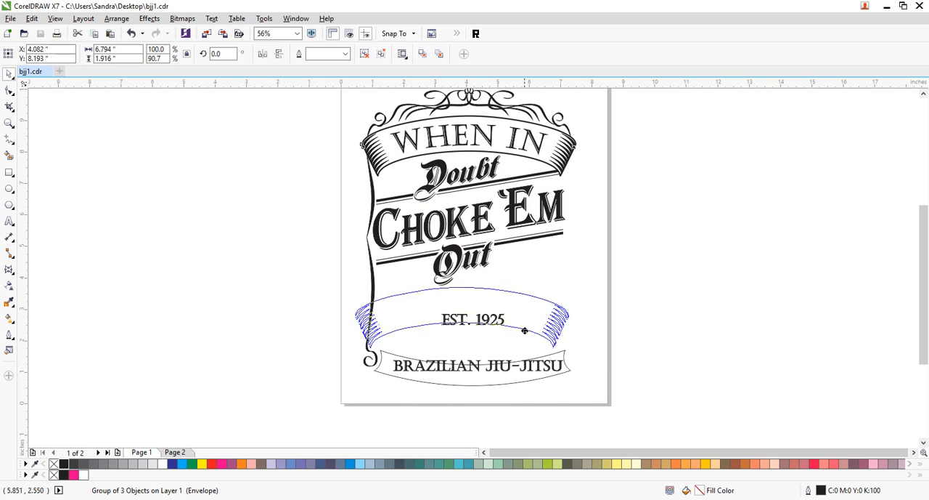
drag(547, 356, 547, 355)
click(594, 408)
click(670, 358)
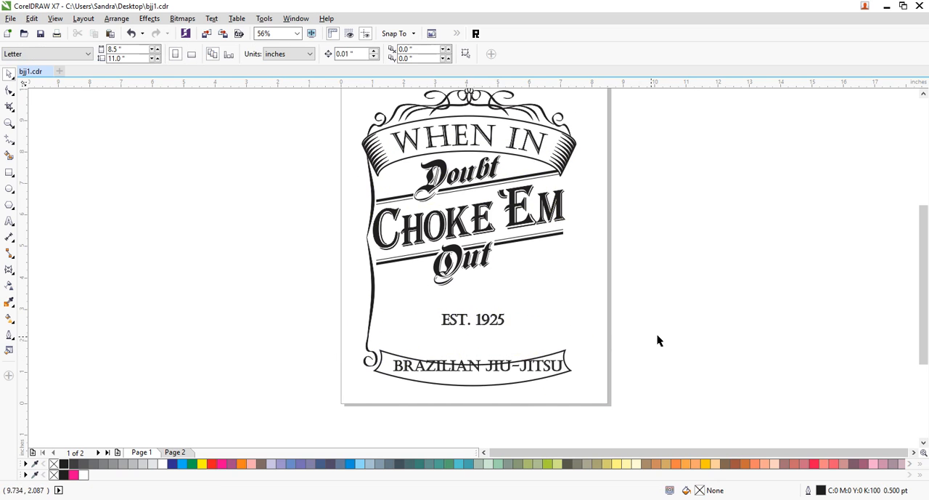
drag(535, 372, 536, 347)
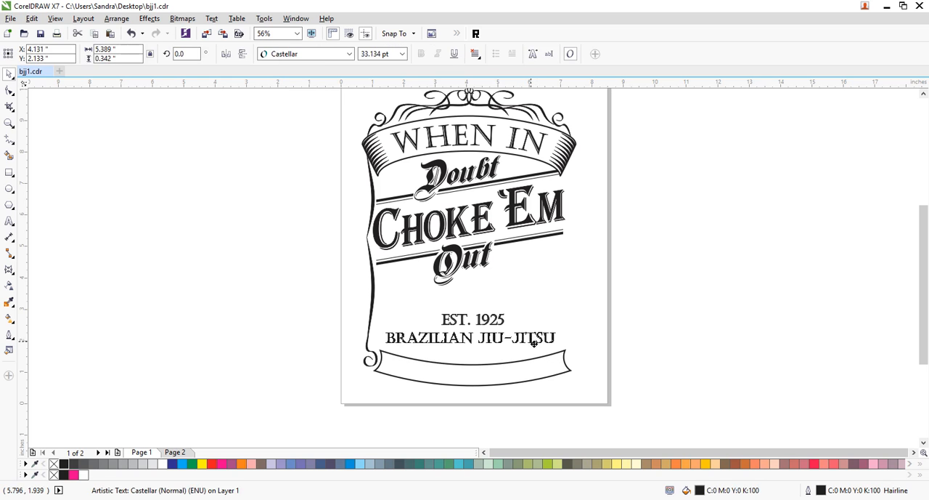
click(700, 353)
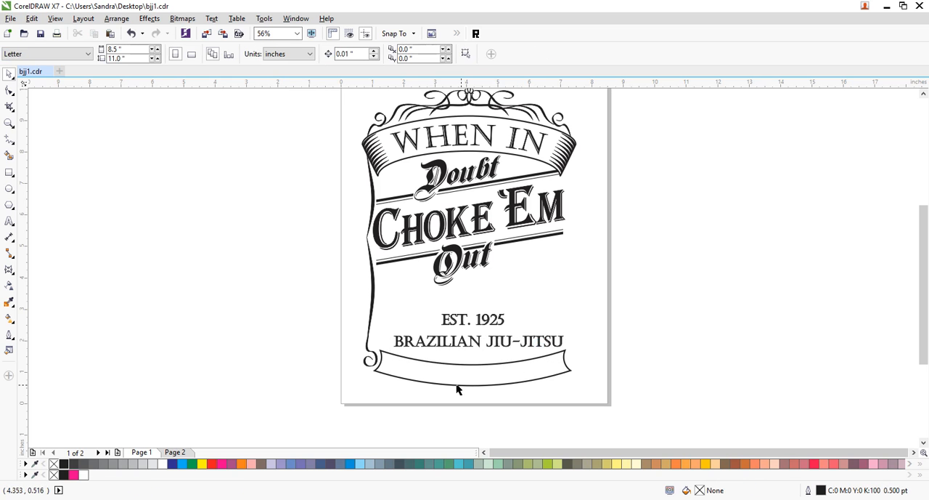
- Draw a narrow triangular wedge about 0.3 inches long inside the lower banner's left end and fill it with black
click(10, 124)
drag(356, 334, 442, 403)
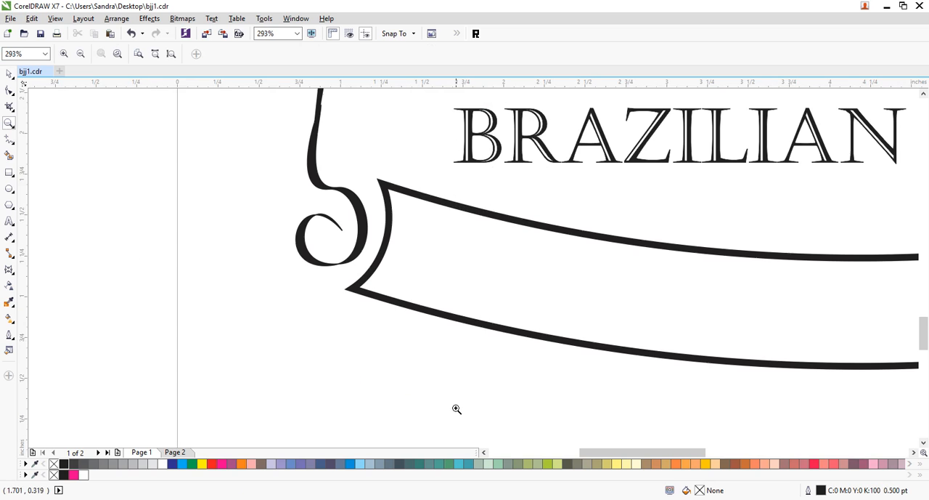
click(10, 139)
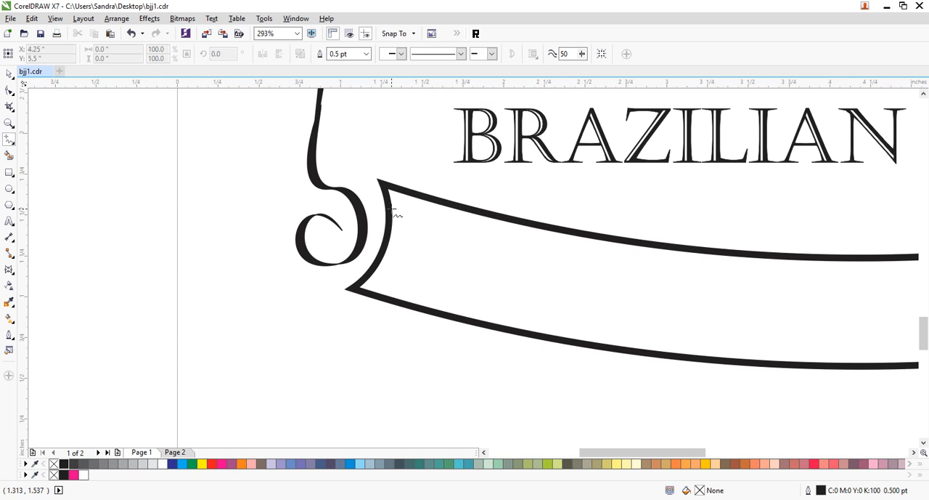
click(390, 208)
double_click(441, 225)
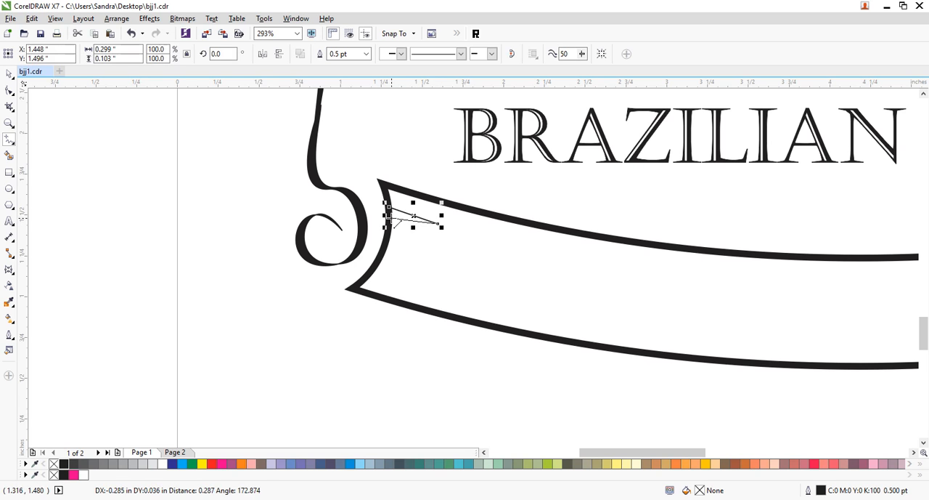
click(390, 216)
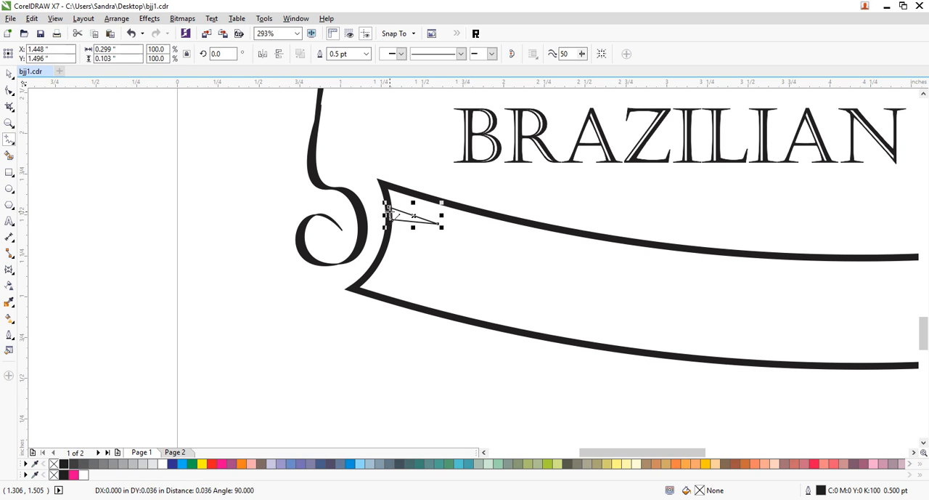
click(9, 73)
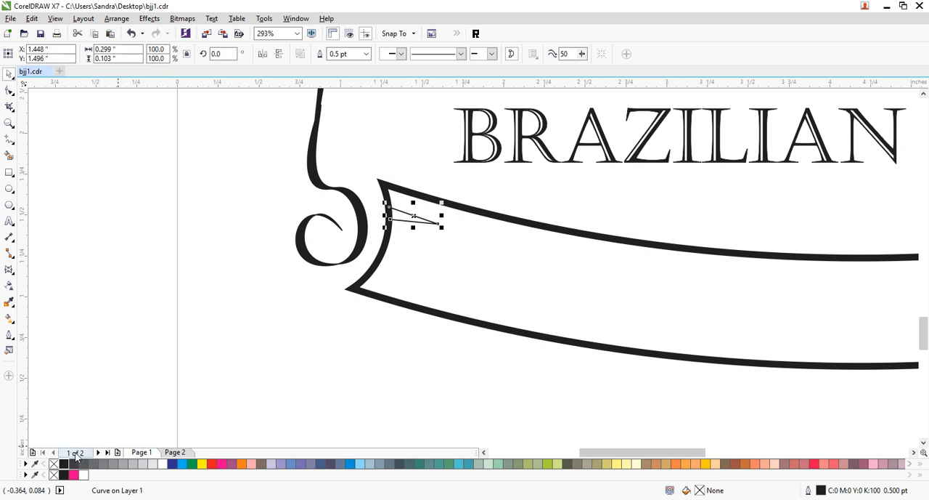
click(64, 463)
- Duplicate the black wedge down the lower banner's left edge to make a row of five, and group them
drag(443, 230, 390, 283)
click(183, 244)
drag(298, 359, 504, 166)
mouse_move(433, 229)
mouse_down()
mouse_move(431, 217)
mouse_move(446, 224)
mouse_up()
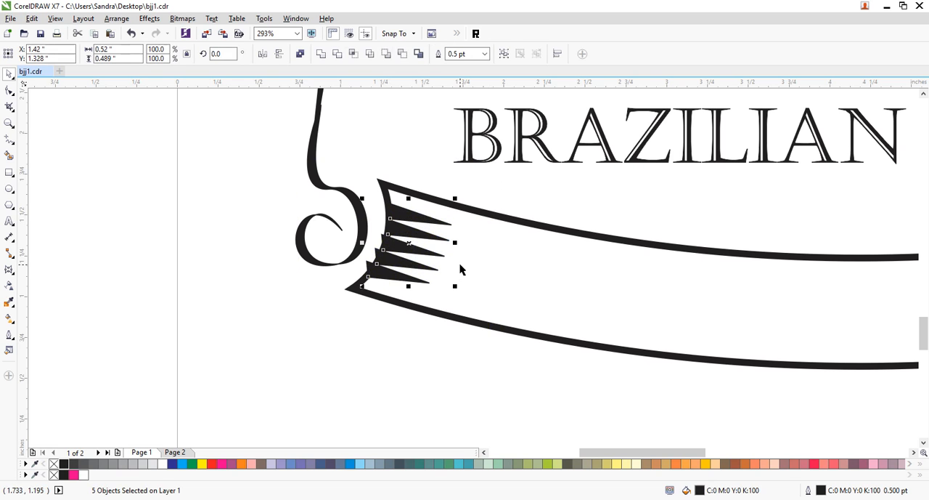
key(ctrl+g)
- Shift the wedge group slightly down and to the left so that it overlaps the lower banner's left edge
click(390, 129)
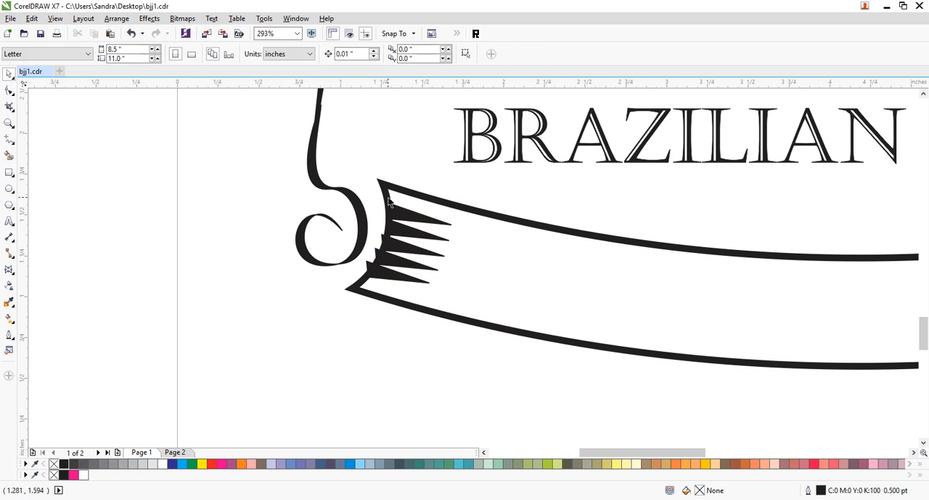
drag(414, 223, 408, 231)
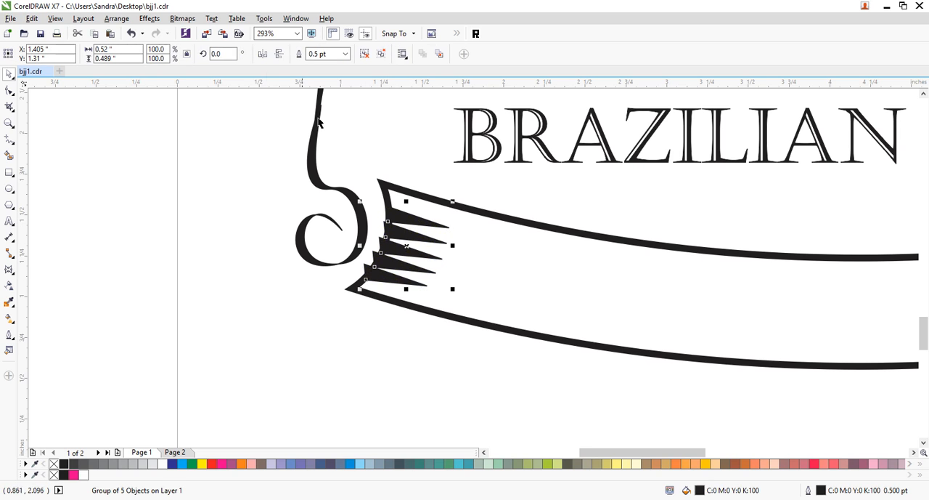
click(148, 20)
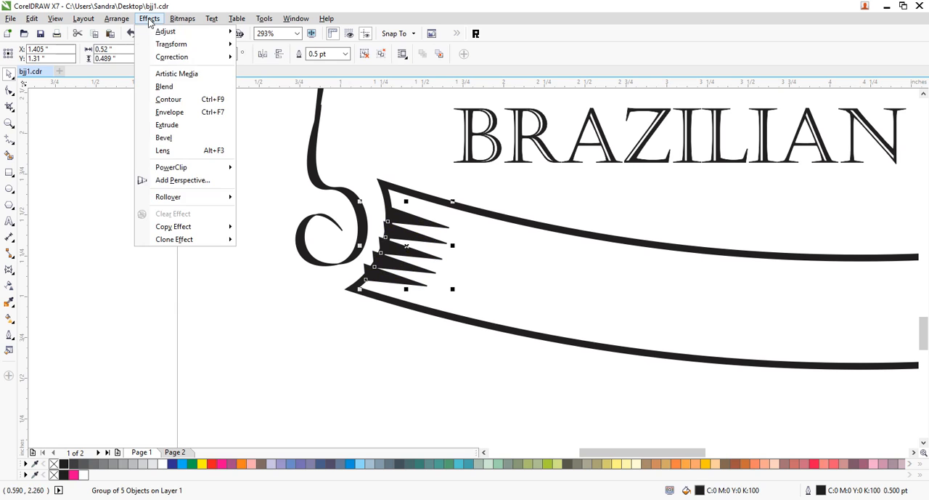
click(149, 20)
click(177, 304)
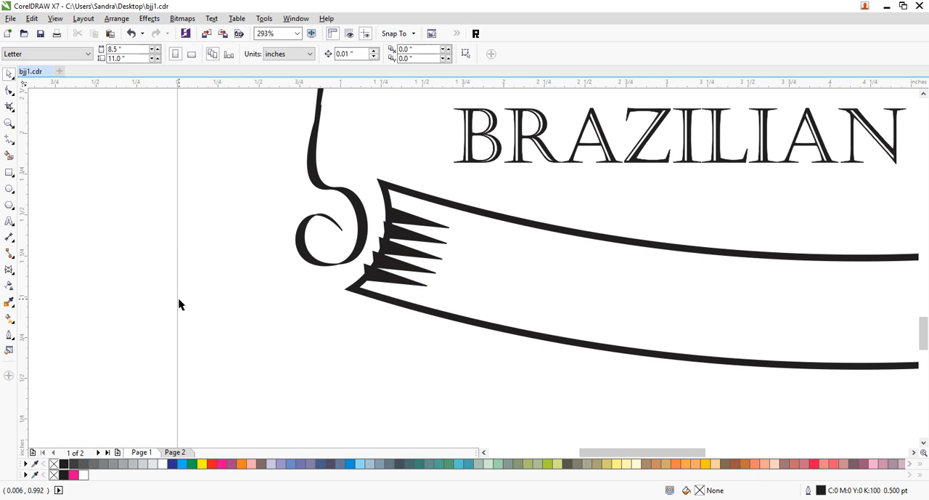
- Place a horizontally mirrored copy of the wedge group at the lower banner's right end, level with the original
click(9, 124)
right_click(496, 306)
drag(348, 338, 571, 384)
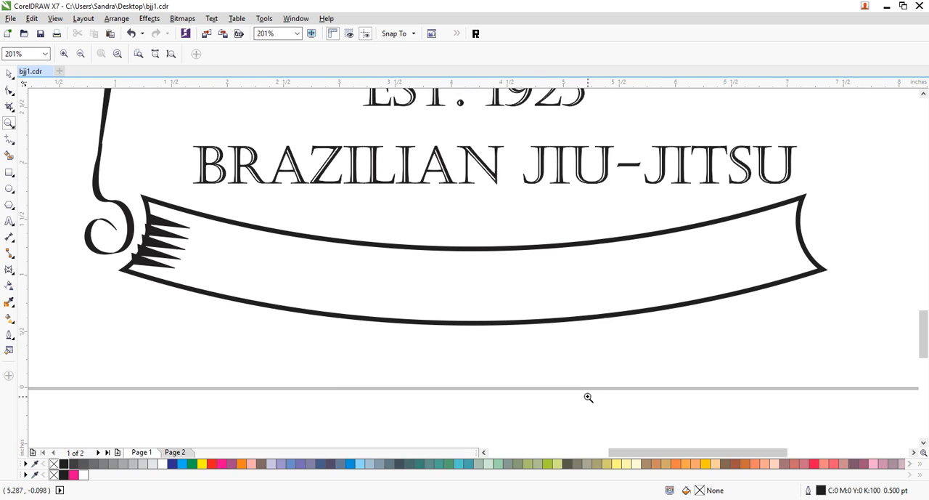
click(8, 76)
click(162, 226)
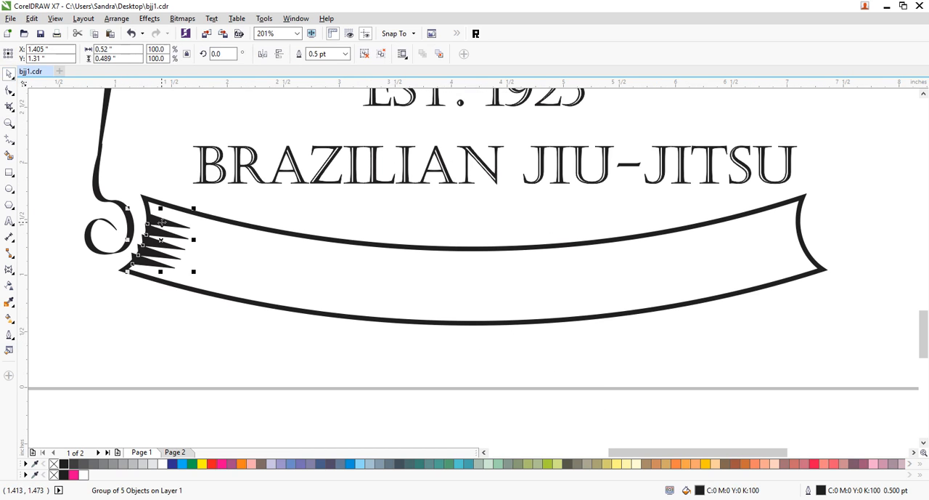
drag(162, 223, 712, 270)
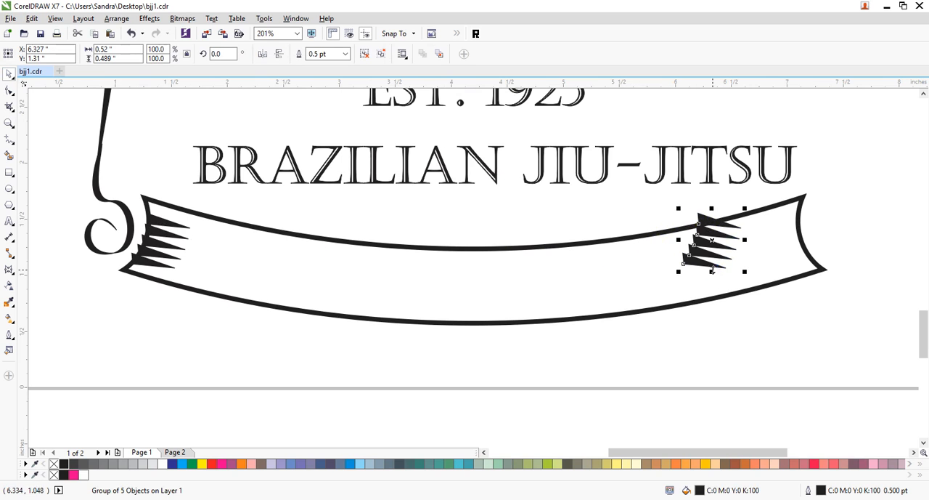
drag(678, 240, 799, 245)
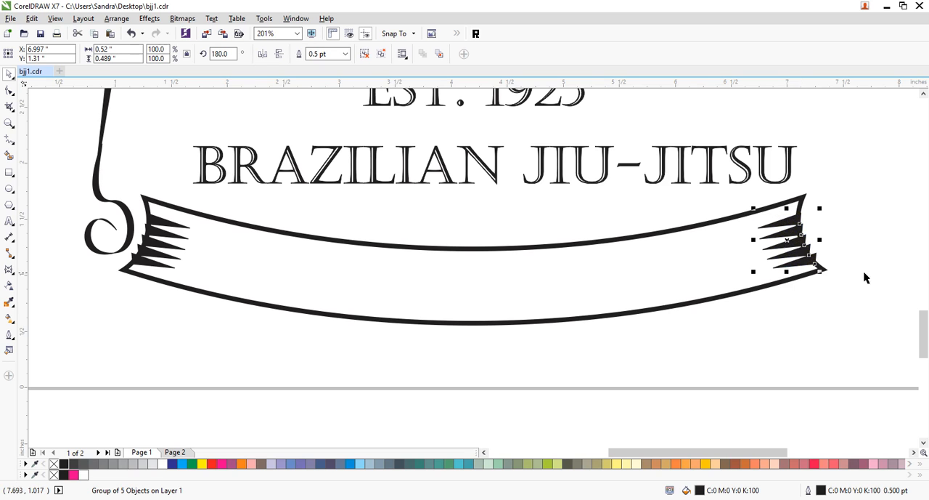
- Group the left and right wedge groups and PowerClip them inside the lower banner
shift+click(164, 248)
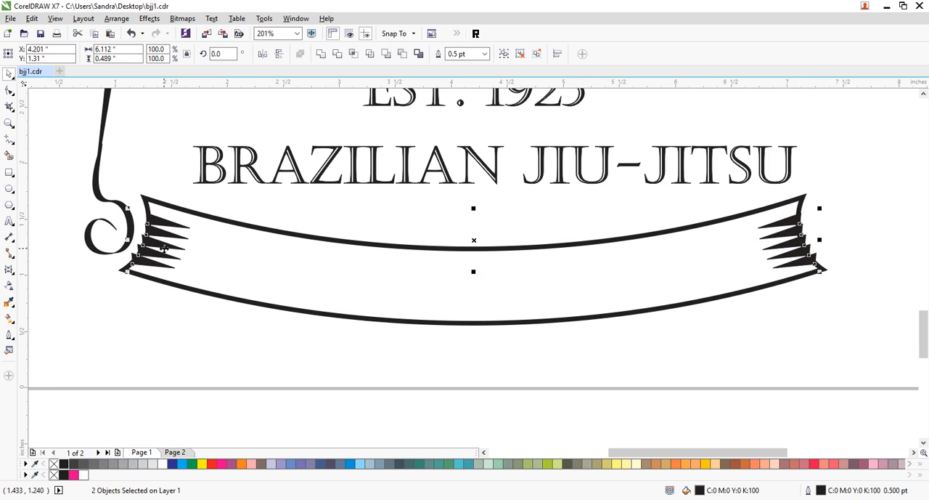
key(ctrl+g)
click(149, 20)
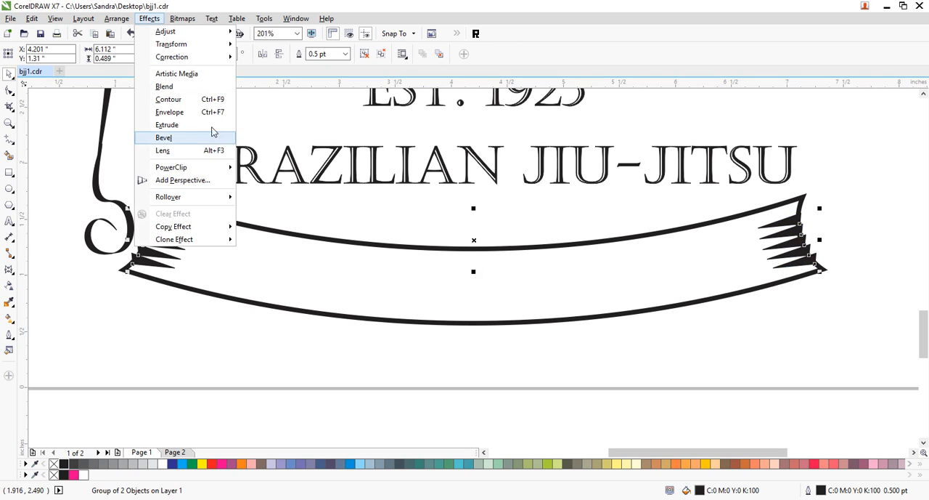
mouse_move(207, 167)
click(277, 168)
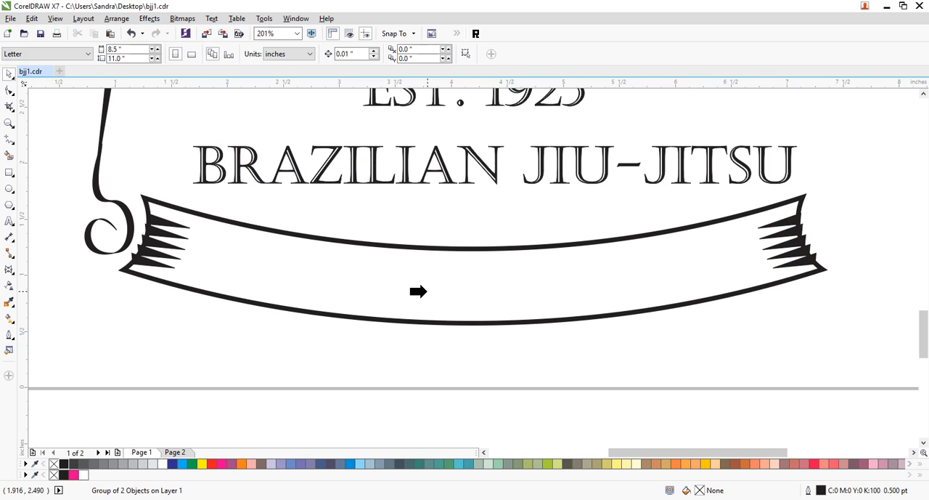
click(427, 249)
click(301, 374)
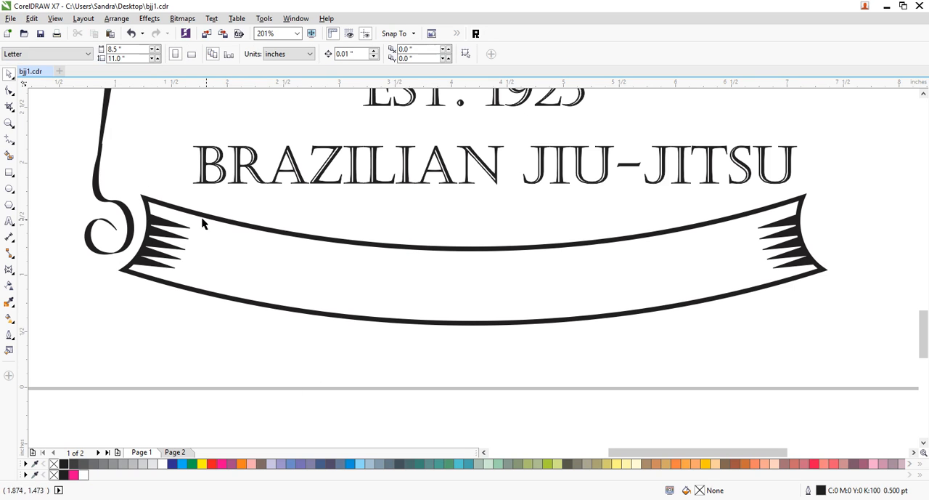
- Move the BRAZILIAN JIU-JITSU text onto the lower banner and scale it to about 4.87 inches wide, between the wedges
click(579, 190)
drag(579, 191, 596, 271)
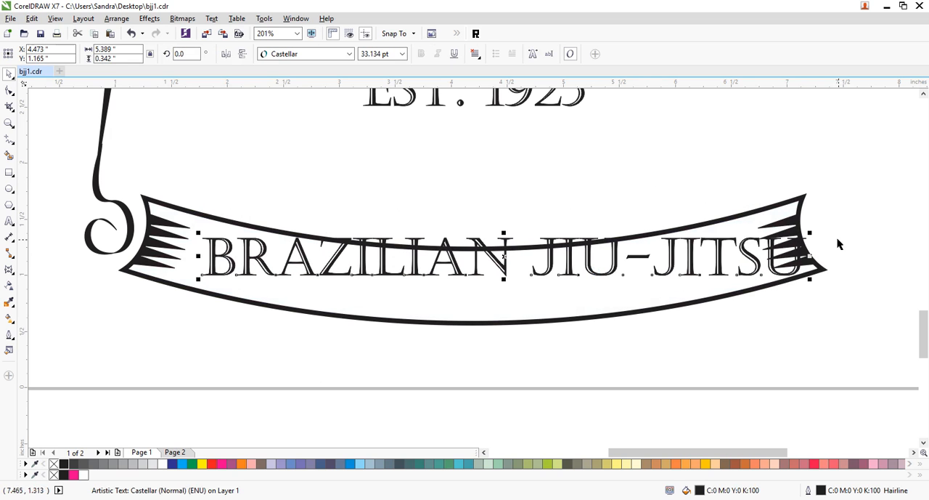
drag(810, 233, 753, 219)
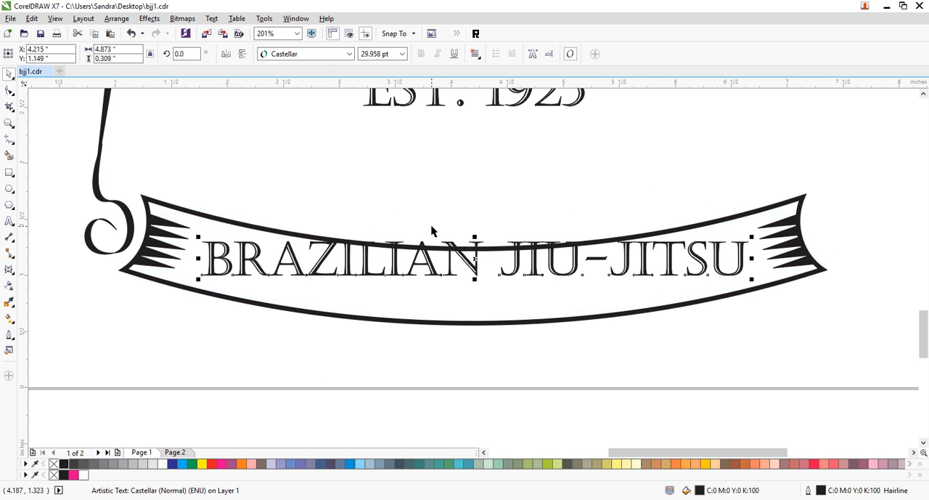
- Duplicate the lower banner with its clipped wedges about 0.13 inches above the original
click(516, 361)
click(517, 323)
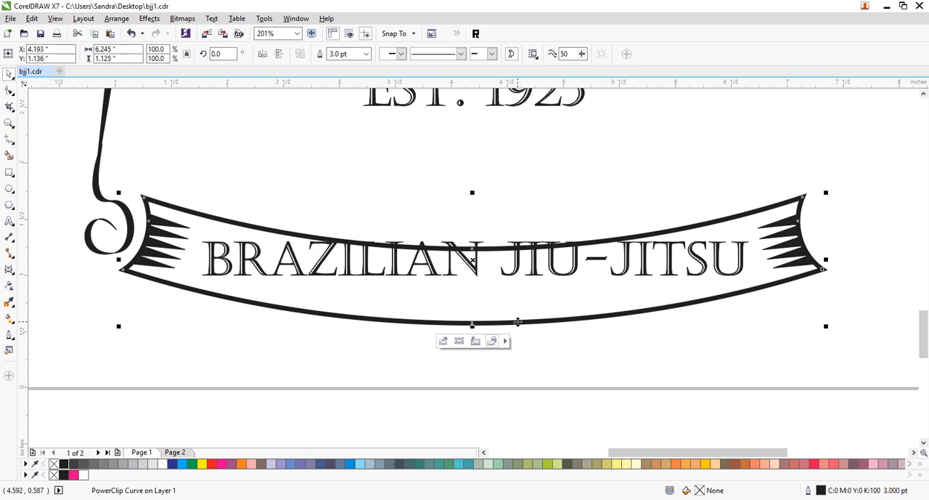
drag(518, 321, 518, 310)
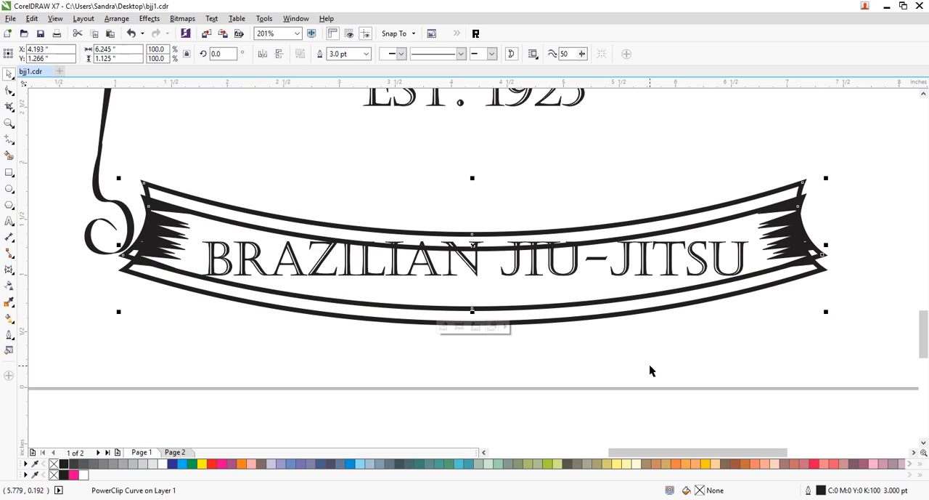
- Extract the wedges from the duplicate banner's PowerClip and delete them
right_click(615, 226)
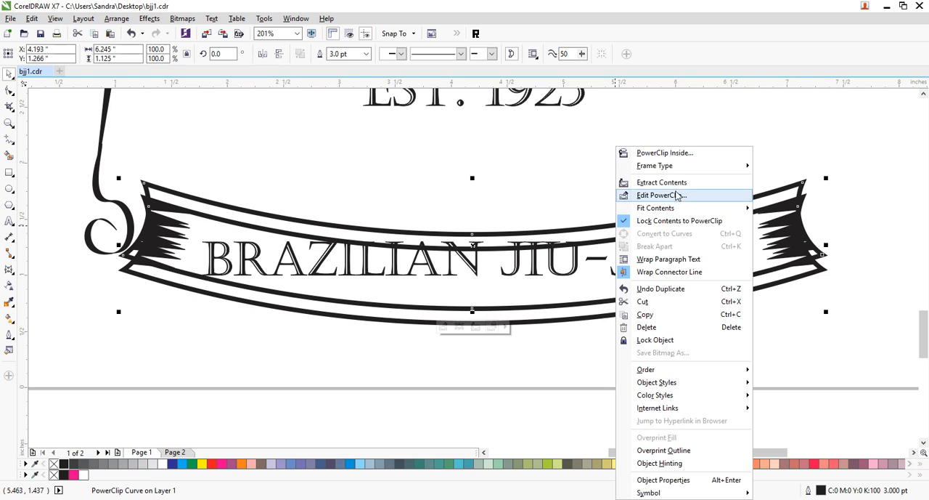
click(662, 183)
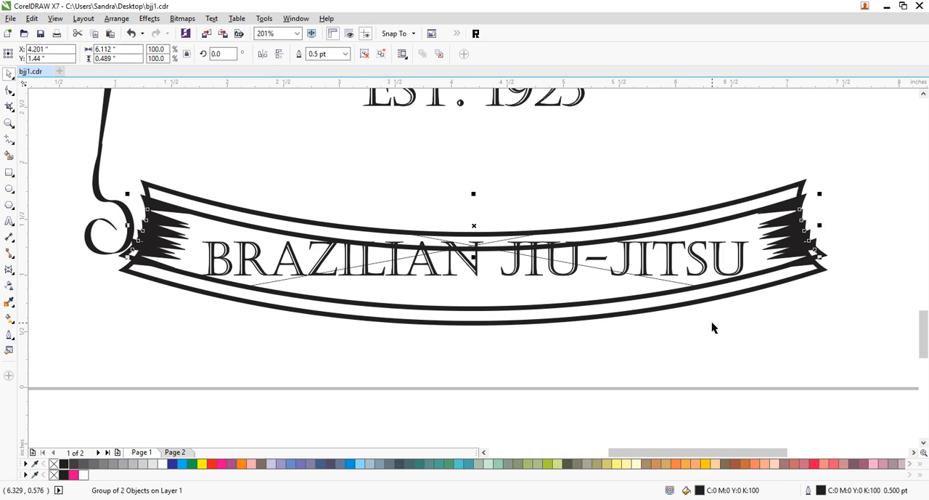
click(712, 327)
- Break the duplicate banner's curve at its two lower corner nodes
click(774, 192)
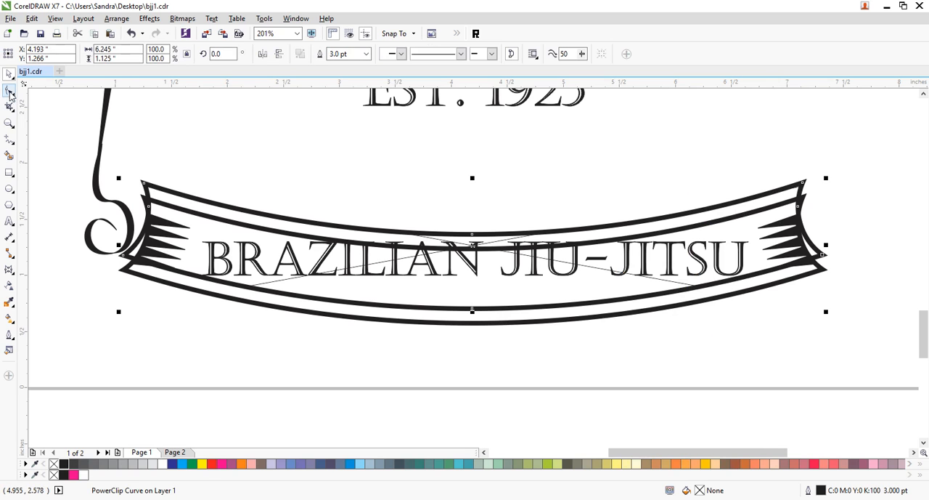
click(9, 90)
drag(88, 166, 126, 278)
drag(857, 250, 805, 278)
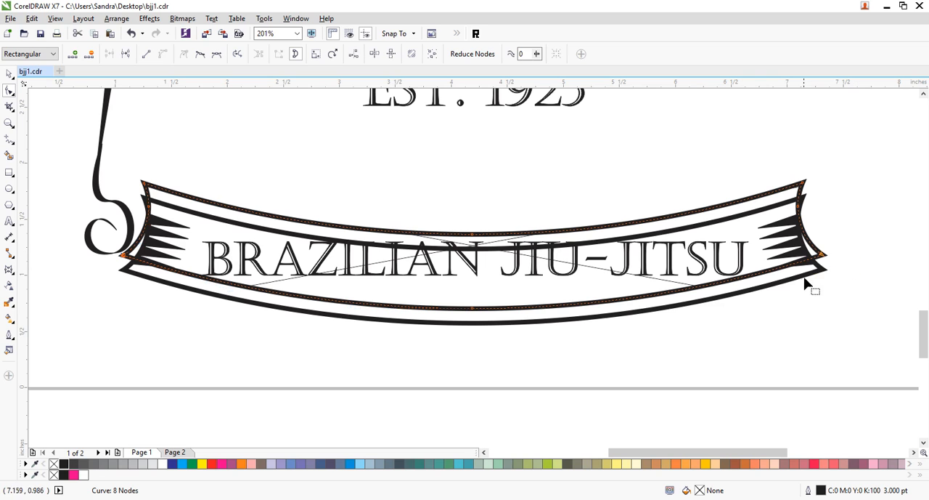
click(126, 55)
- Break the duplicate banner apart and delete its upper piece, leaving only the bottom arc
click(8, 74)
click(174, 128)
click(287, 217)
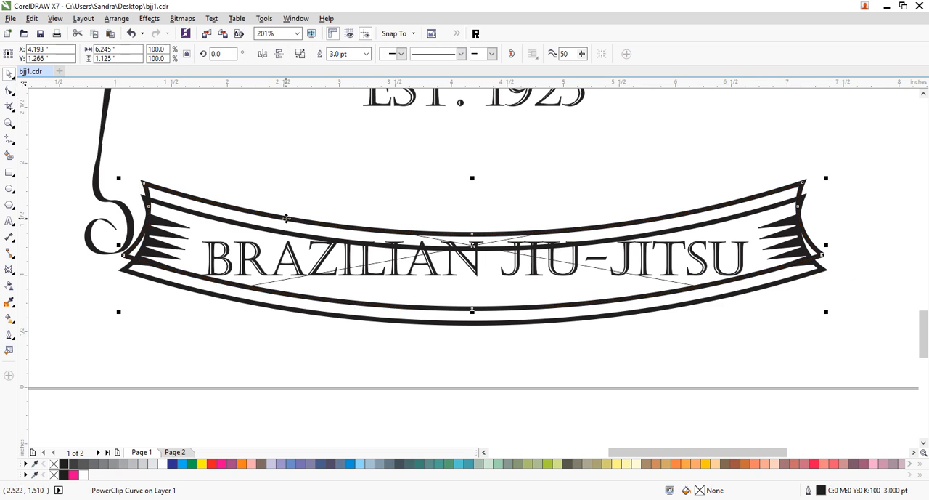
key(ctrl+k)
click(245, 141)
click(264, 211)
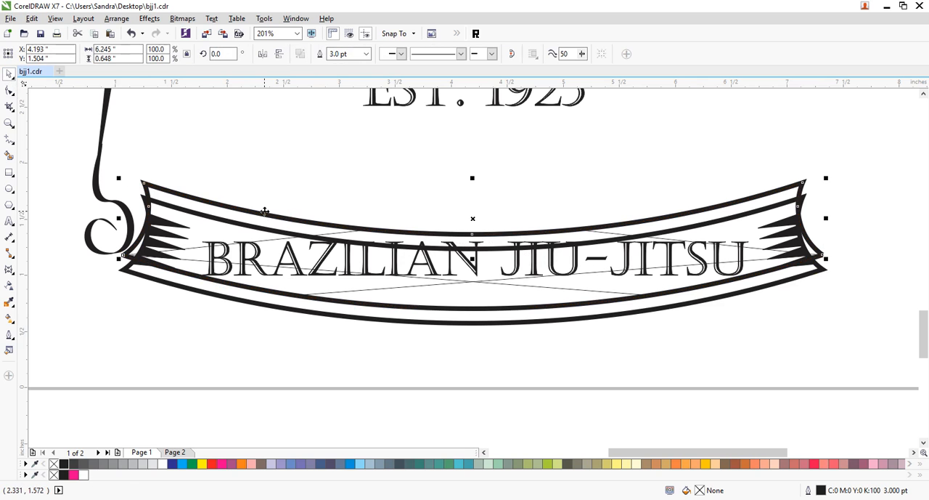
key(Delete)
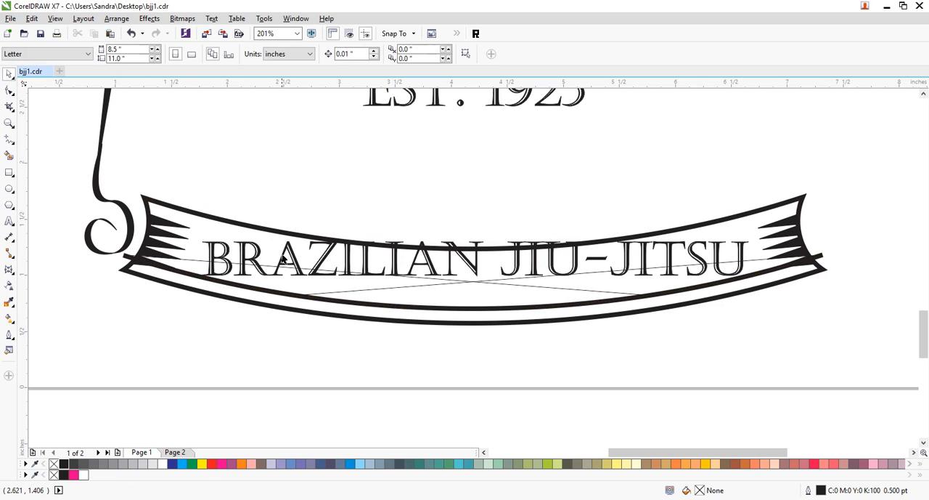
- Set the remaining bottom arc's frame type to None so that it is no longer a PowerClip frame
click(130, 262)
right_click(125, 259)
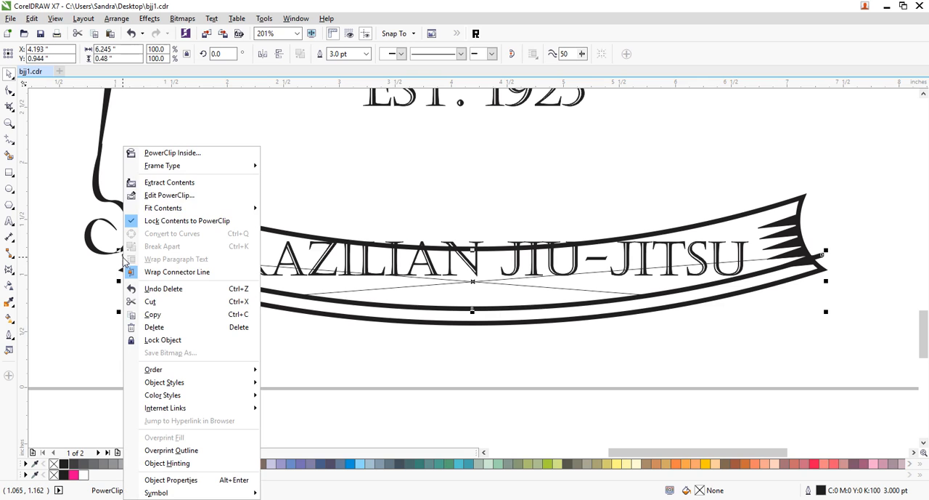
mouse_move(181, 167)
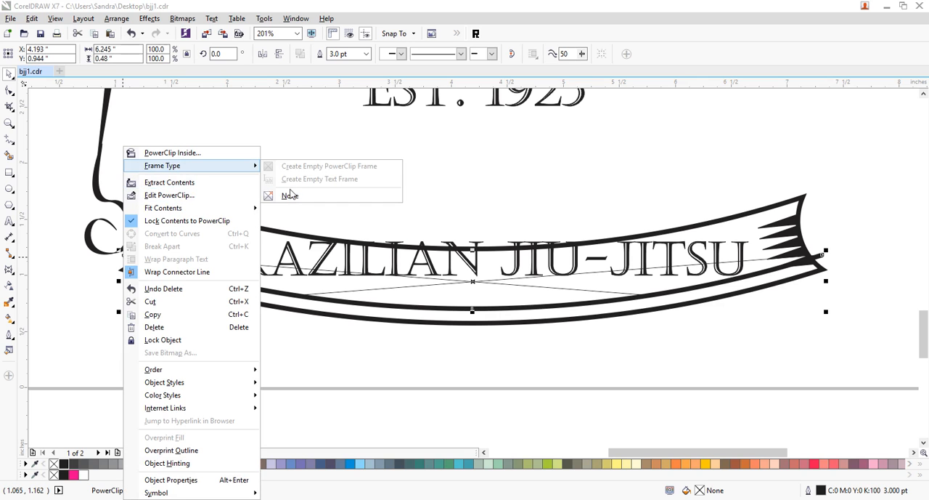
click(290, 193)
click(256, 323)
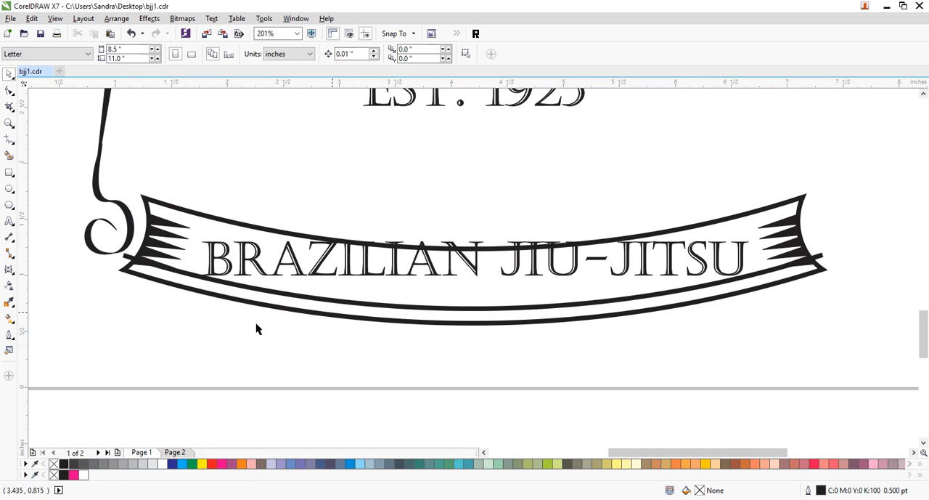
- Replace the bottom arc's thick outline with a black hairline
click(129, 262)
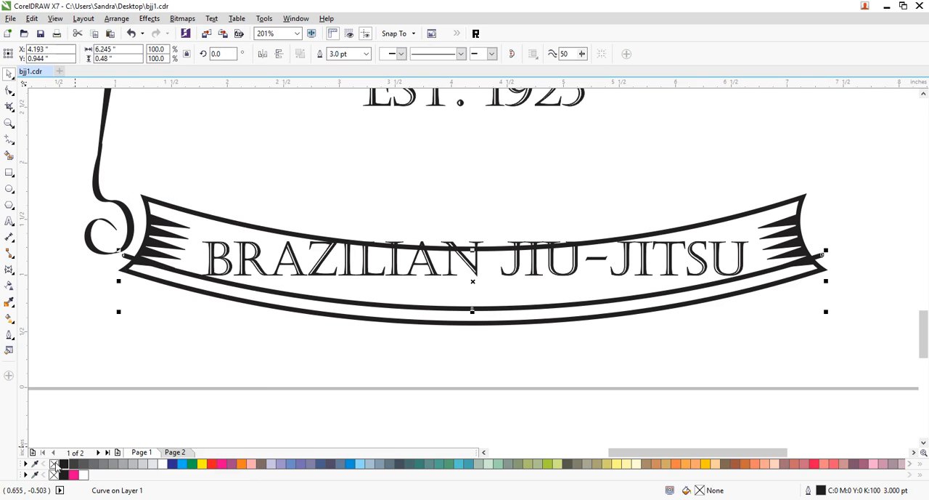
right_click(54, 464)
right_click(64, 464)
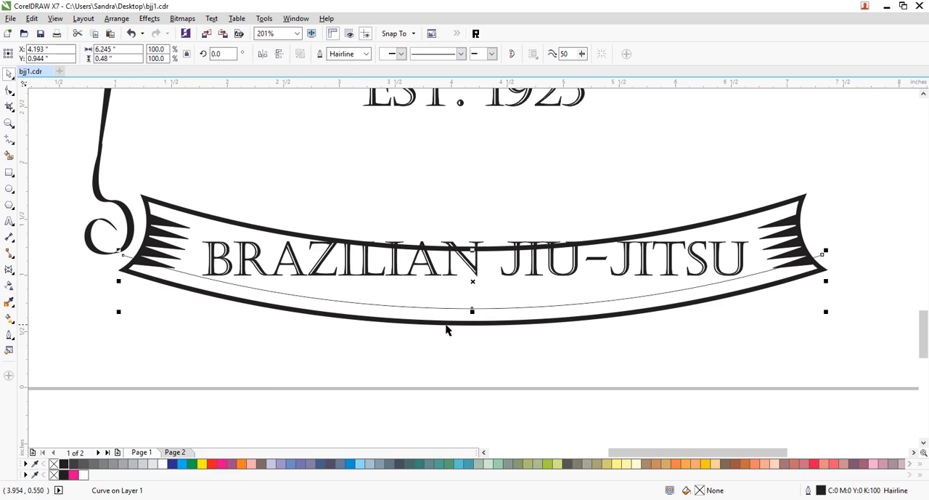
- Fit the BRAZILIAN JIU-JITSU text to the hairline arc inside the lower banner
click(392, 334)
click(372, 276)
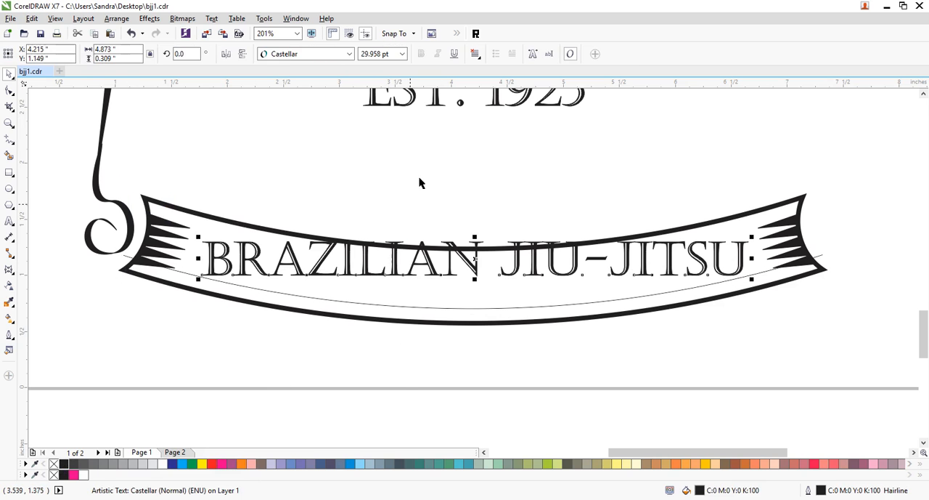
click(211, 18)
click(245, 205)
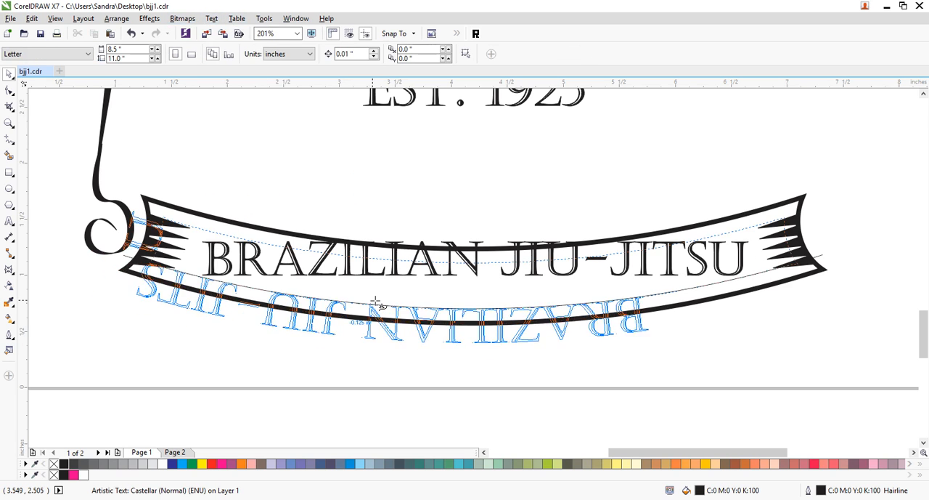
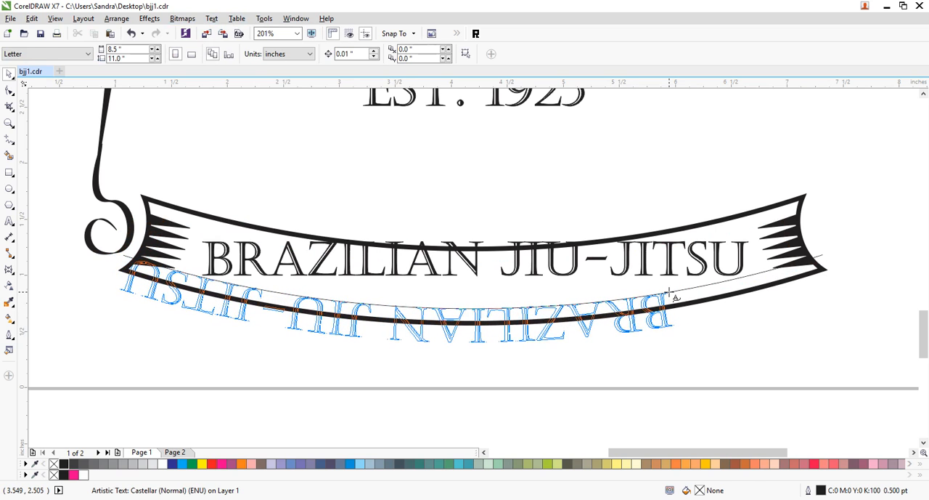
- Place the BRAZILIAN JIU-JITSU text on the hairline arc and mirror it horizontally and vertically so it reads upright inside the lower banner
click(669, 294)
drag(665, 324, 742, 314)
click(212, 57)
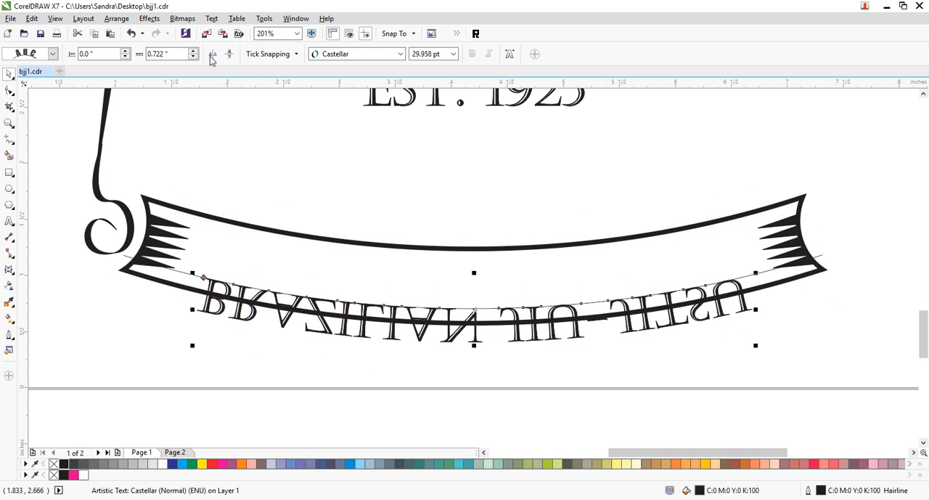
click(230, 55)
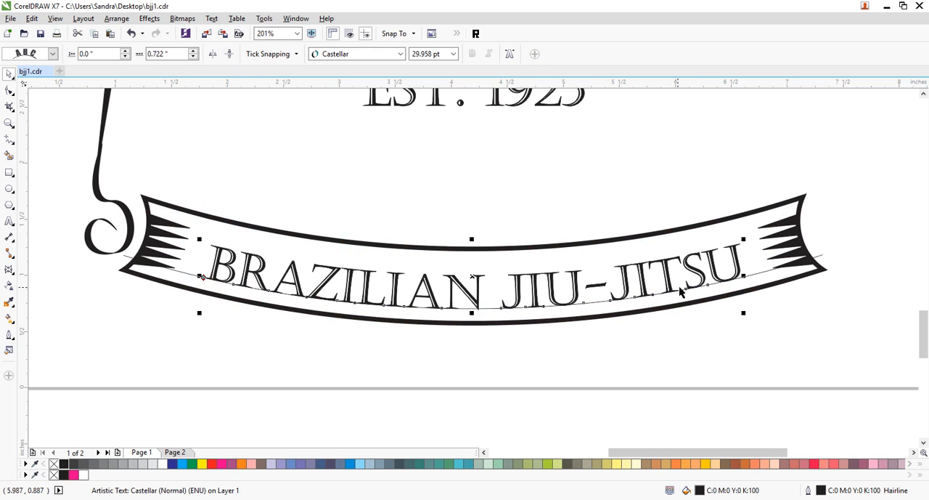
- Enlarge the curved text to about 35.7 pt and widen its letter spacing along the arc
drag(472, 241, 472, 235)
drag(539, 277, 338, 300)
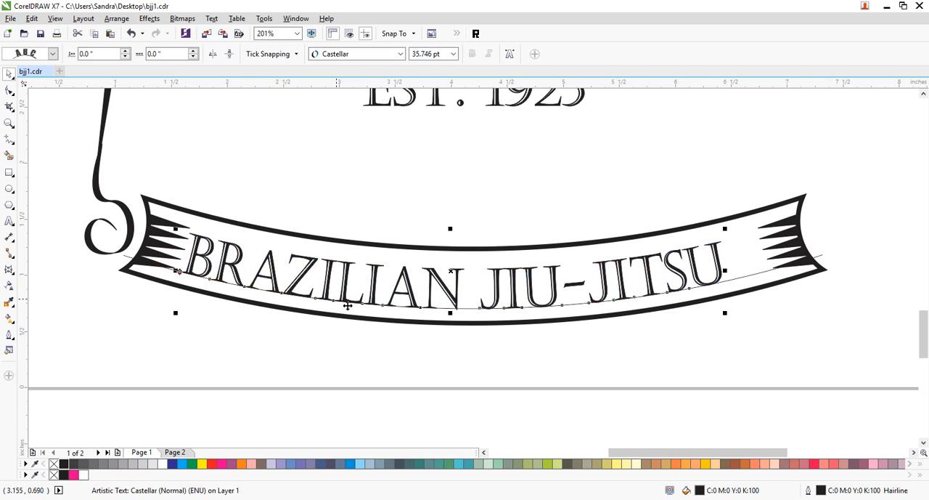
click(9, 90)
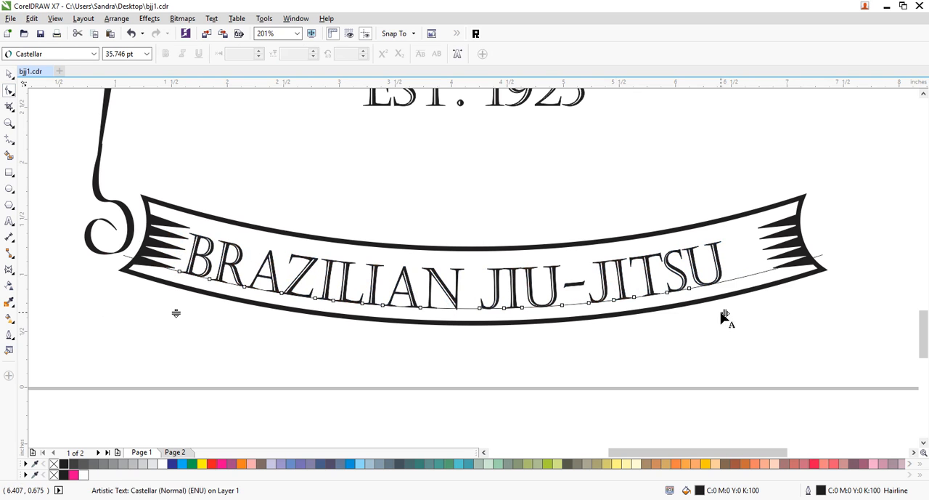
mouse_move(727, 313)
mouse_down()
mouse_move(763, 315)
mouse_move(710, 312)
mouse_up()
drag(36, 160, 680, 346)
drag(676, 294, 721, 295)
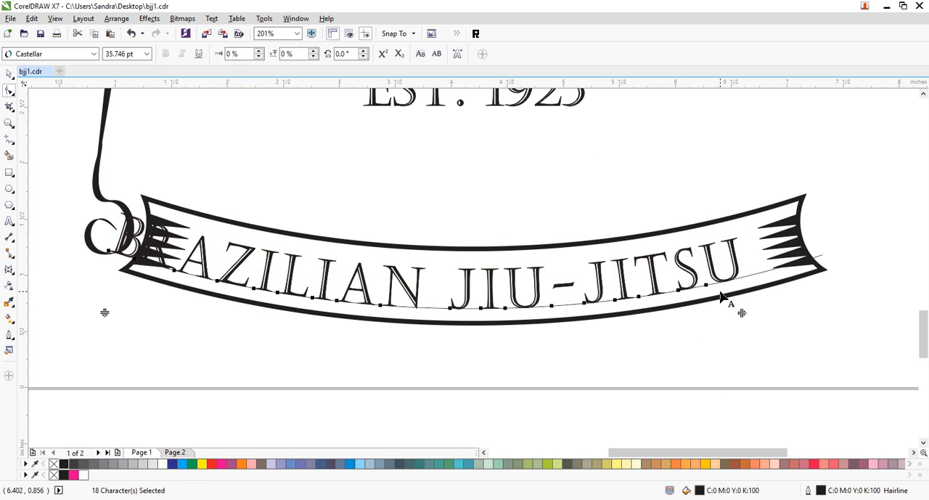
click(10, 73)
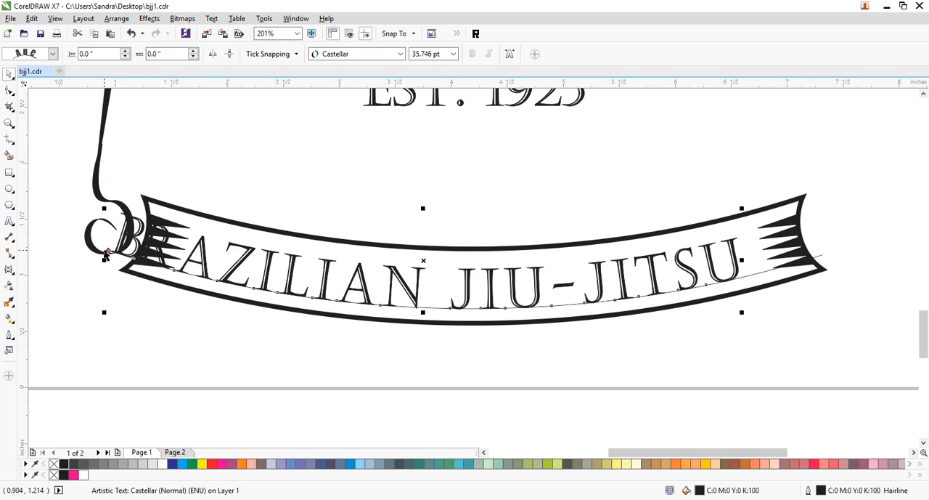
drag(107, 260, 73, 253)
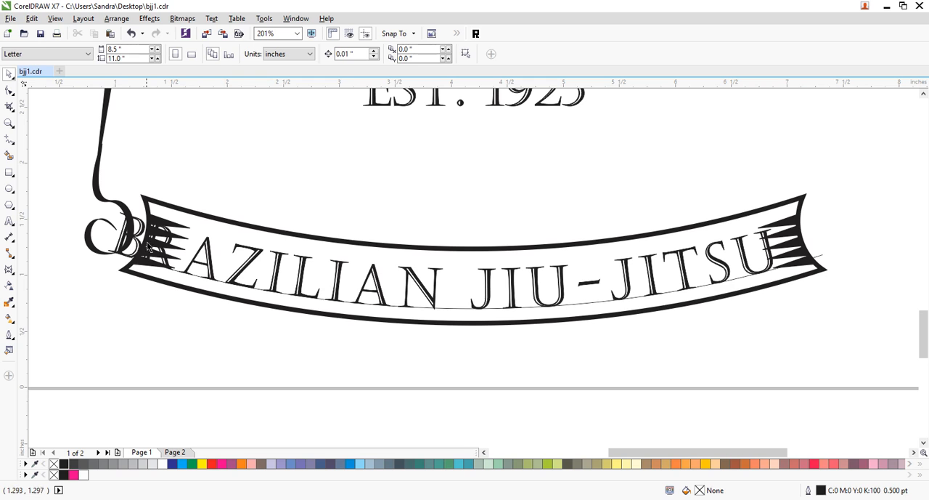
drag(136, 241, 173, 250)
key(ctrl+z)
key(ctrl+z)
click(175, 323)
click(205, 264)
ctrl+click(205, 263)
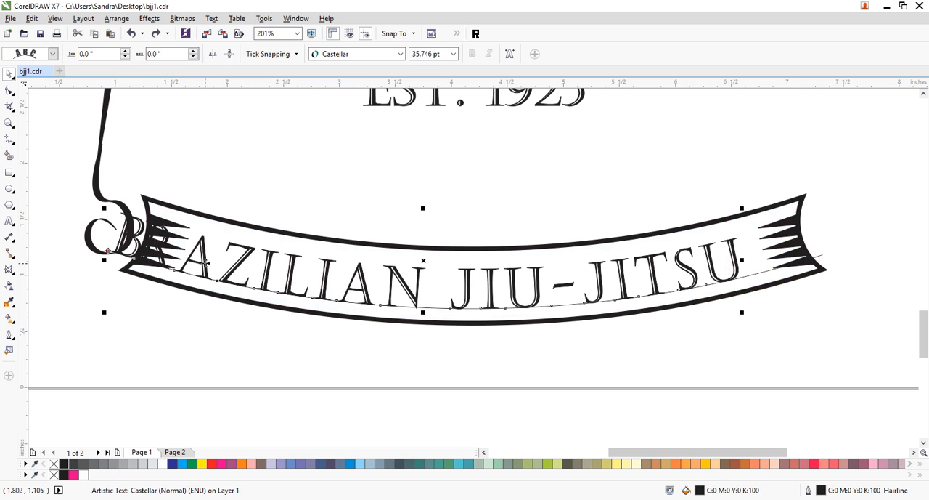
drag(193, 251, 506, 280)
- Select all 18 characters of the curved text with the Shape tool and shift them along the arc until the B clears the curl
click(8, 90)
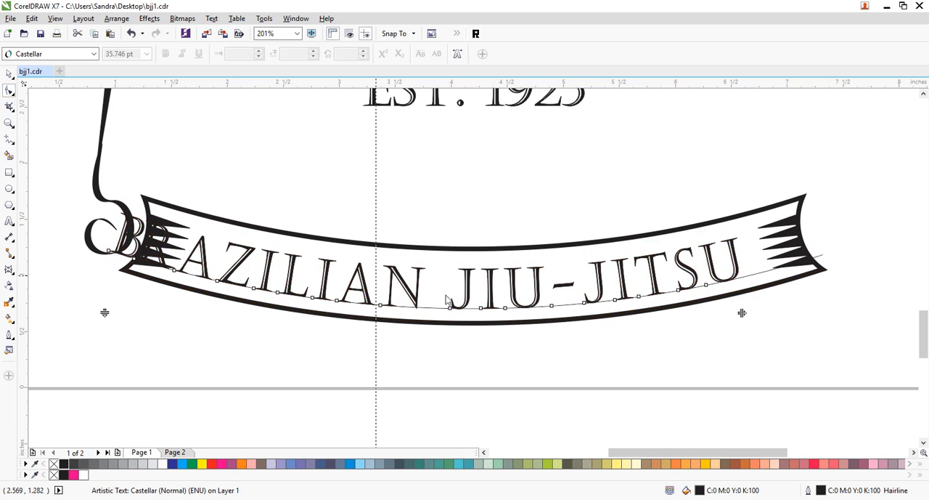
drag(64, 202, 760, 356)
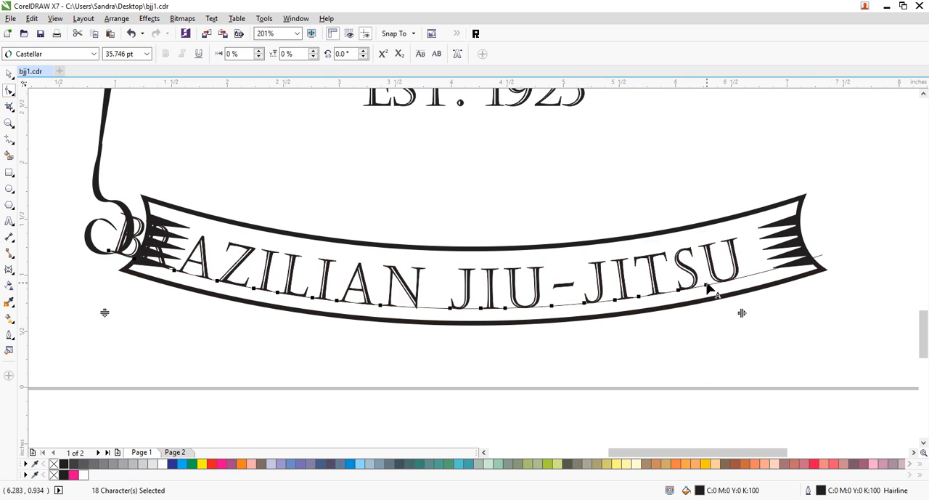
drag(708, 289, 733, 289)
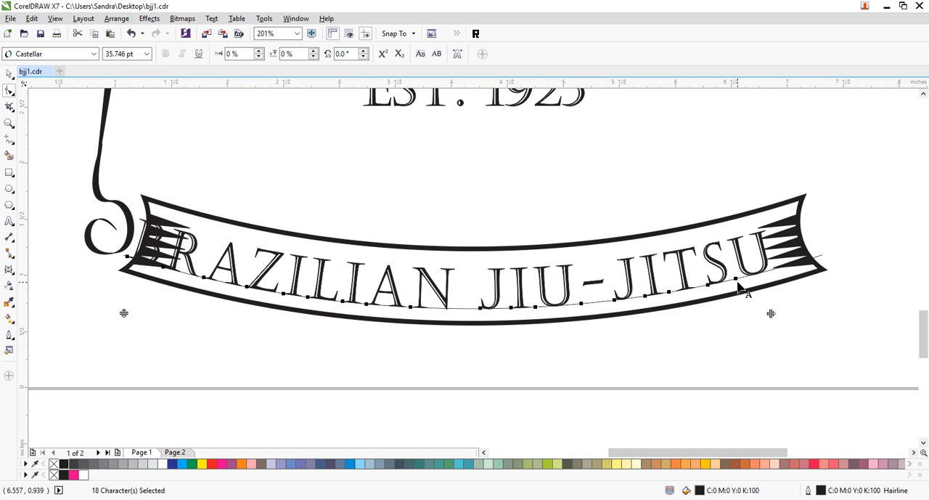
drag(732, 288, 758, 275)
- Narrow the curved text horizontally so it fits between the banner's two shaded ends
click(9, 75)
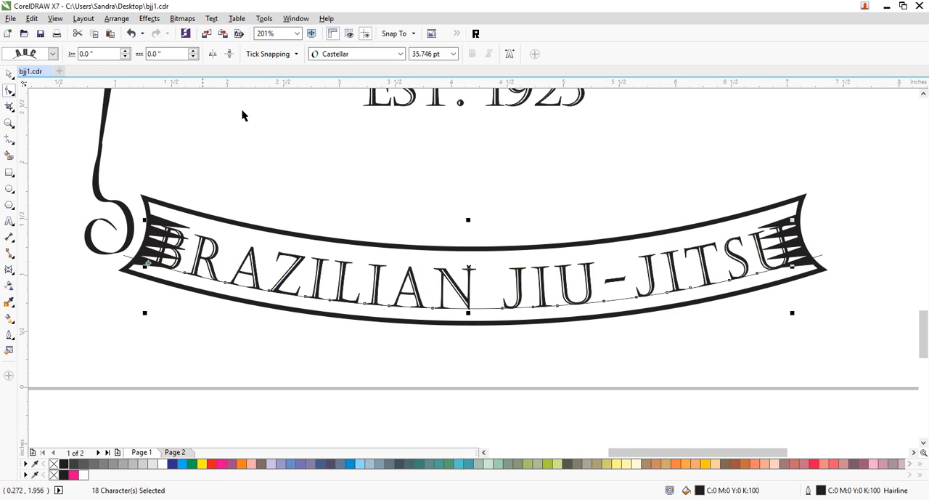
drag(793, 266, 759, 267)
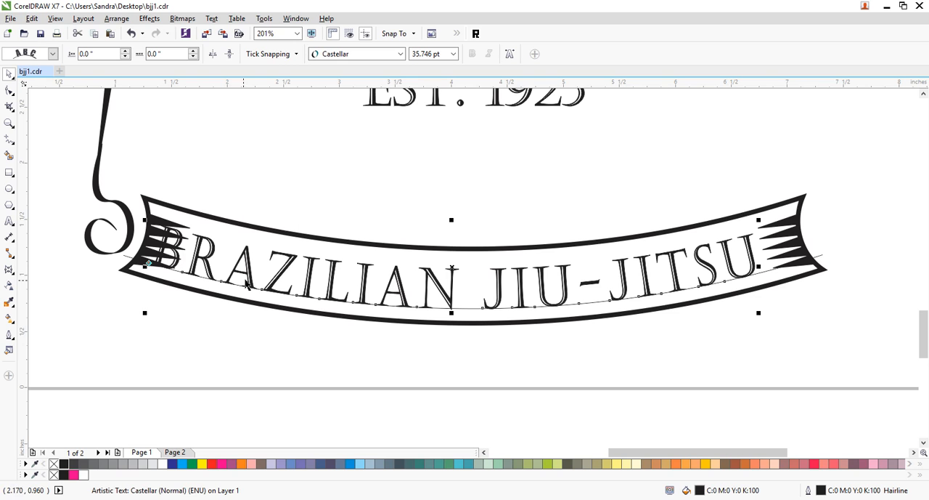
drag(759, 267, 729, 267)
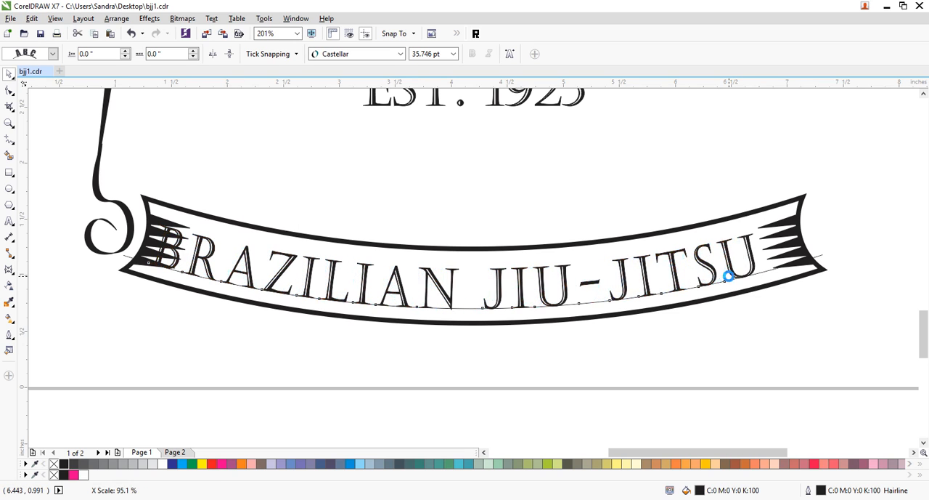
- Shift all characters along the arc to center the lettering between the banner's shaded ends
click(9, 89)
drag(123, 202, 821, 363)
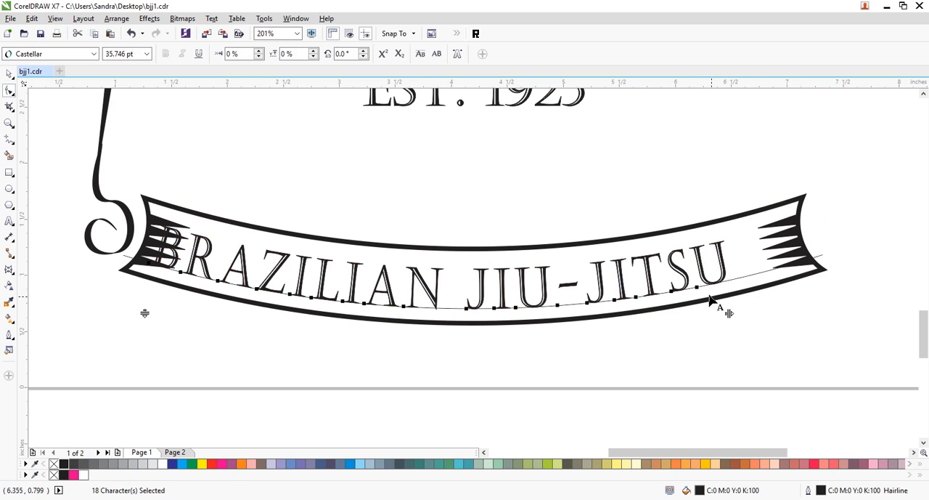
drag(699, 290, 731, 291)
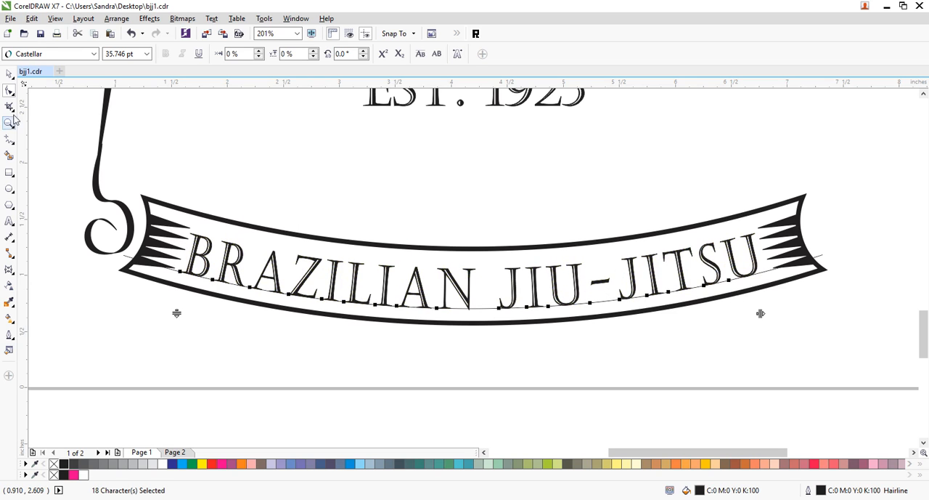
click(9, 73)
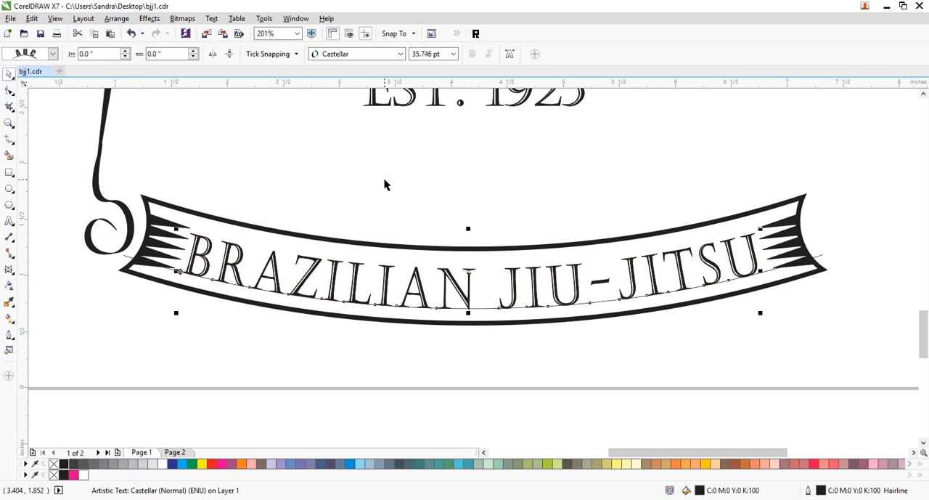
- Break the curved BRAZILIAN JIU-JITSU text apart from its path and convert the lettering to curves
click(365, 276)
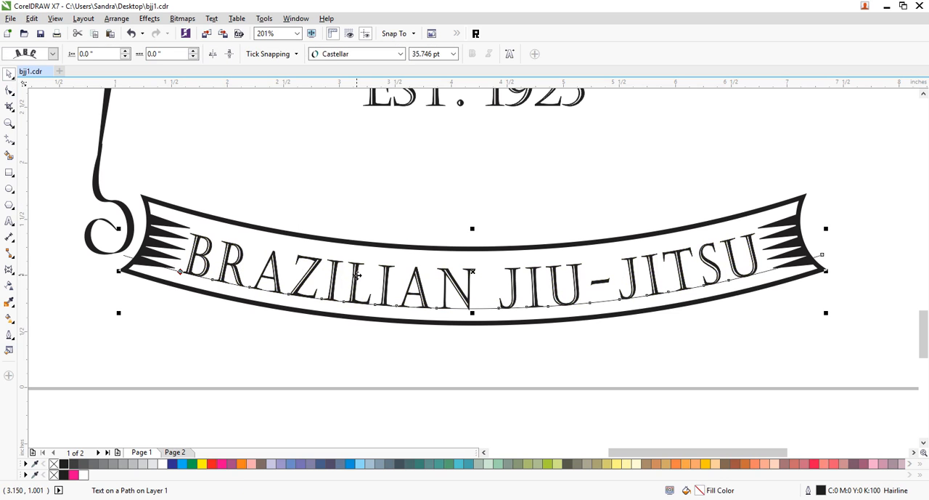
key(ctrl+k)
key(Escape)
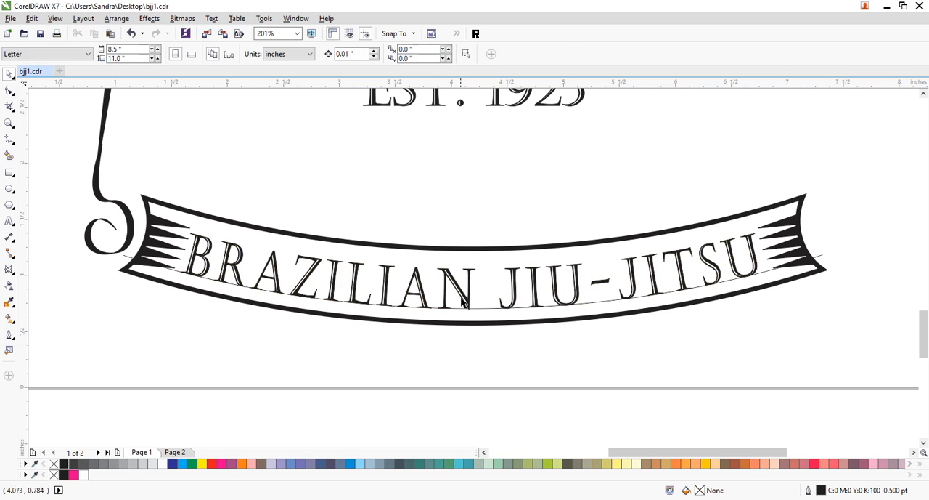
click(462, 294)
click(485, 309)
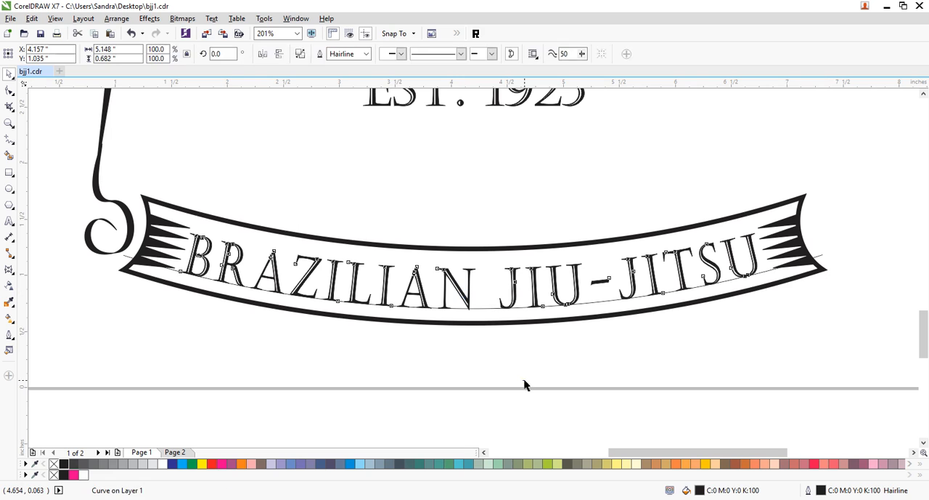
- Delete the hairline arc beneath the banner lettering
click(525, 381)
click(490, 310)
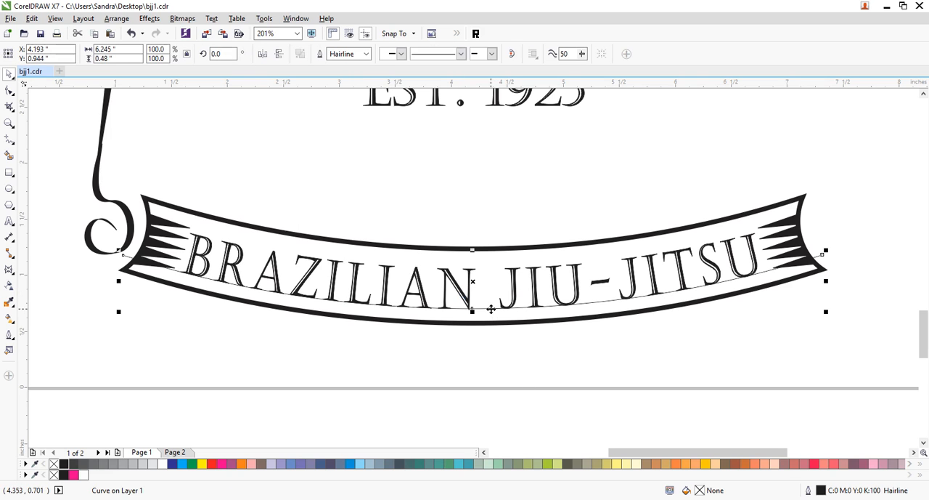
key(Delete)
- Scale the BRAZILIAN JIU-JITSU lettering down proportionally about its center to 97.9%
click(755, 273)
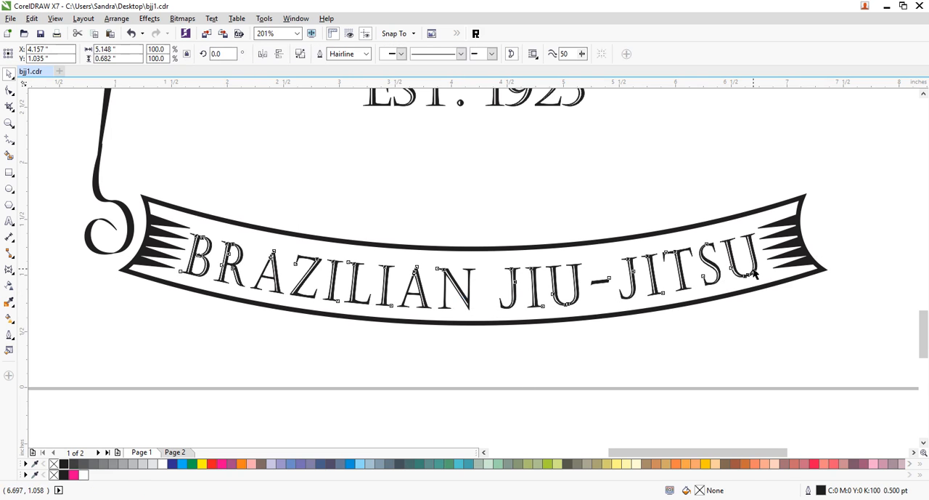
drag(764, 312, 756, 312)
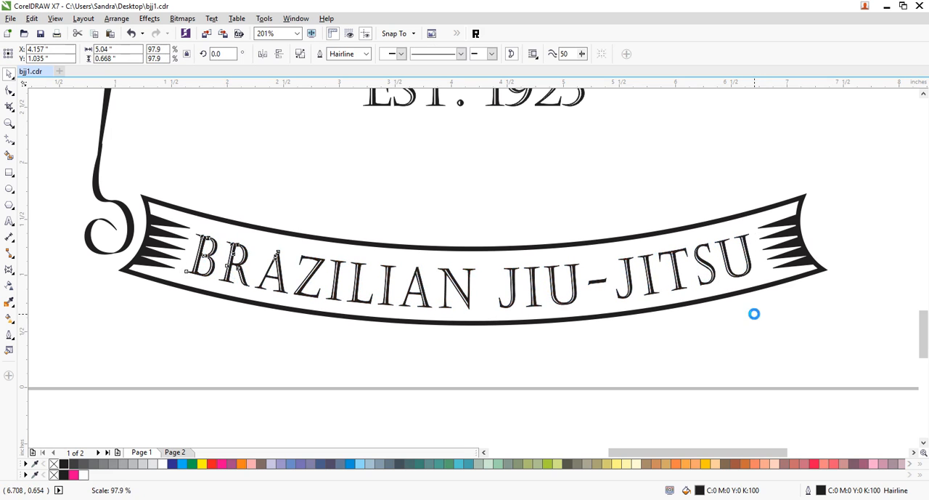
click(417, 356)
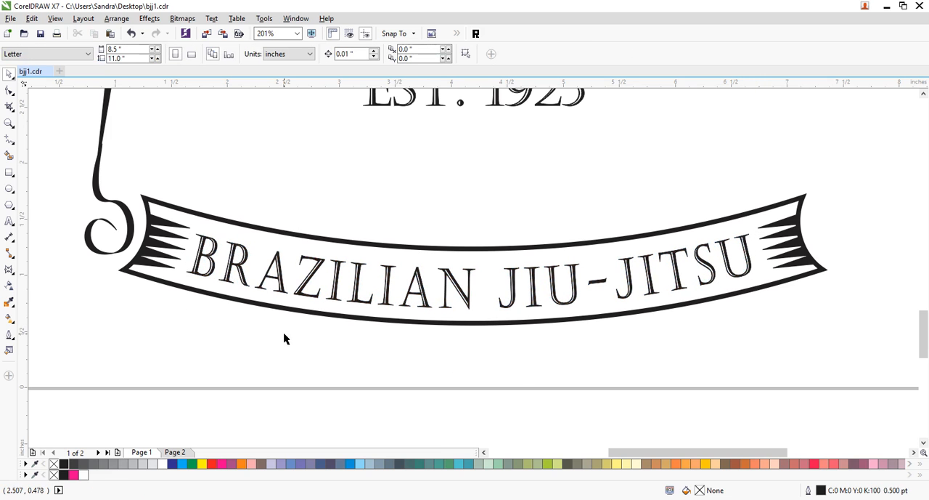
- Place a horizontally mirrored copy of the lower left side line and its curl on the design's right side
click(9, 123)
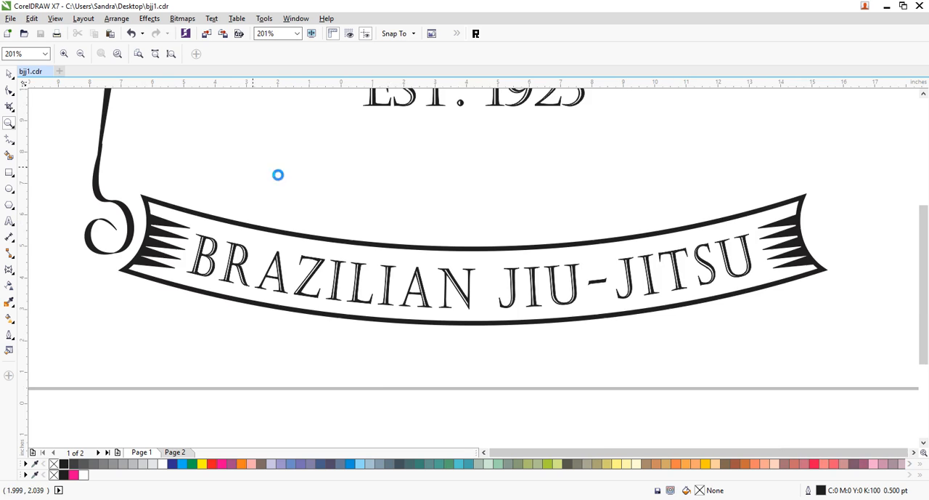
key(F4)
click(9, 73)
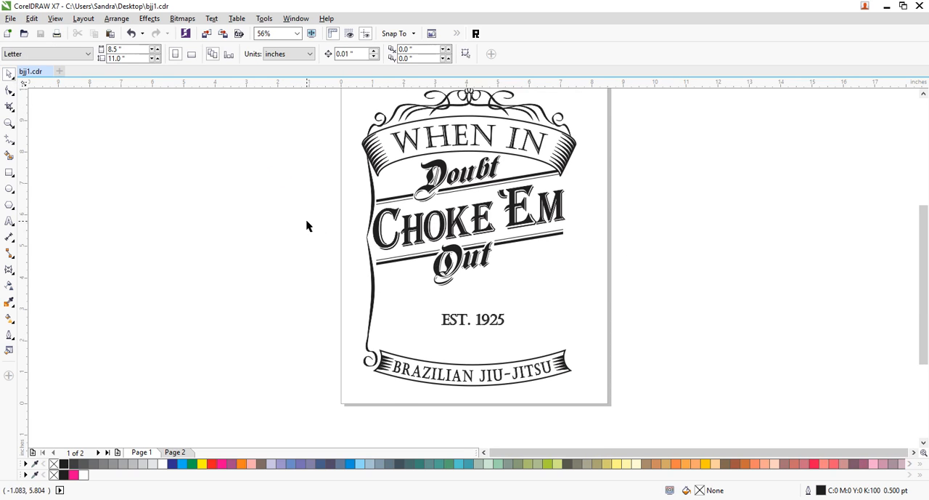
drag(350, 226, 395, 430)
drag(370, 327, 561, 307)
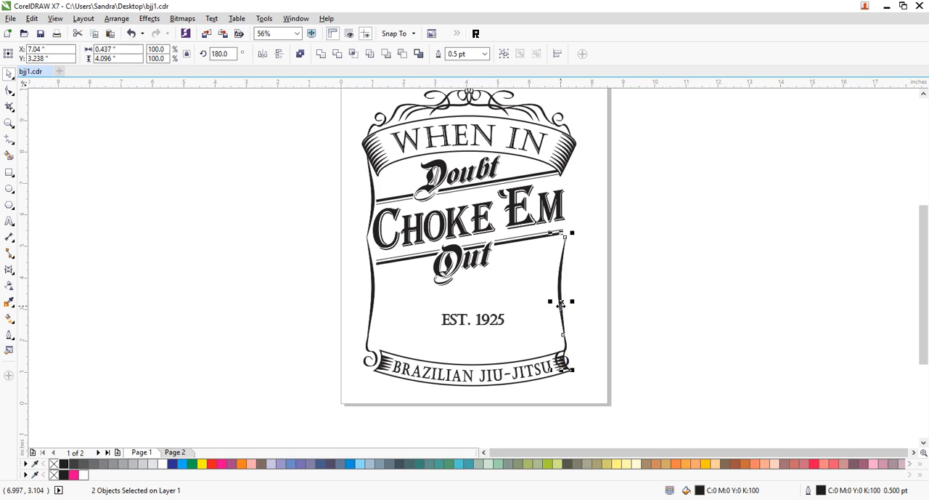
click(520, 407)
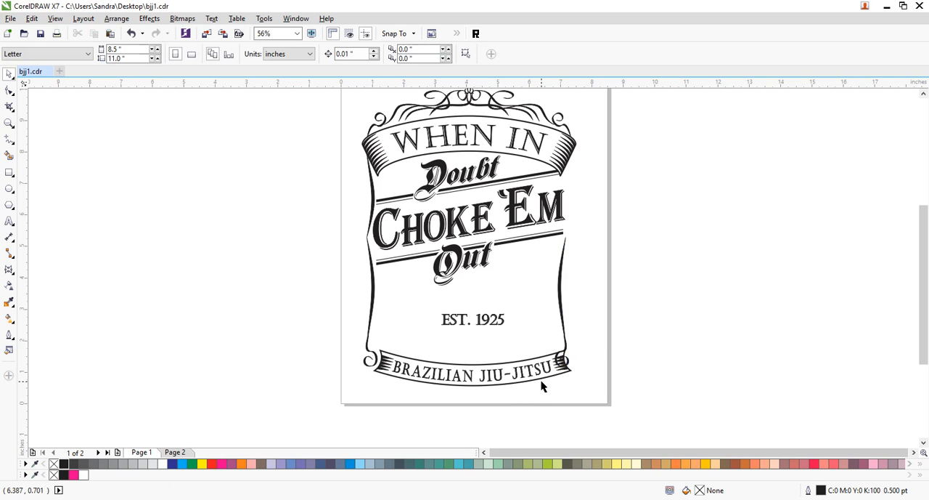
- Narrow the lower banner together with its lettering to about 5.9 inches so it fits between the two curls
drag(526, 393, 375, 405)
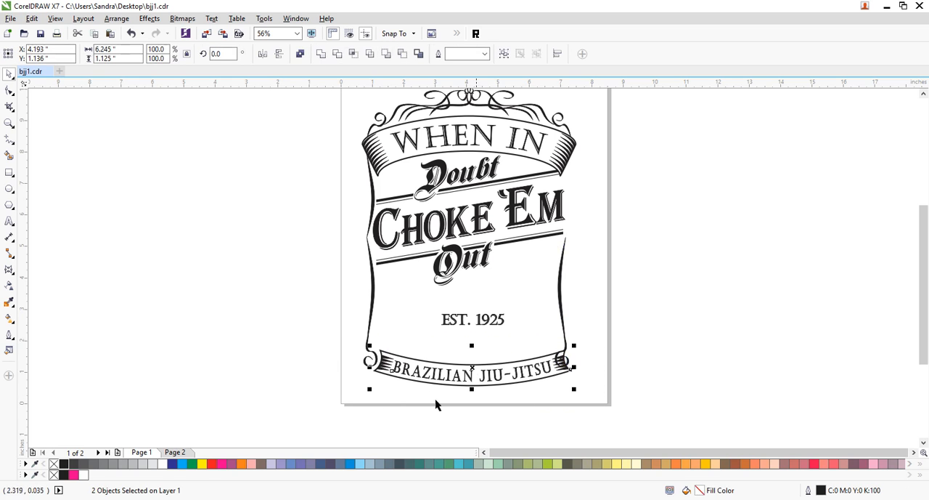
drag(575, 367, 563, 369)
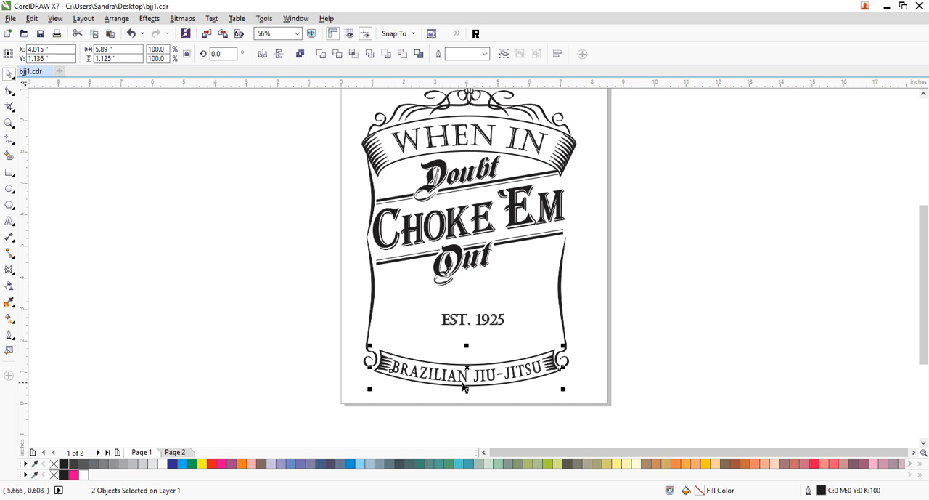
drag(563, 368, 566, 369)
click(633, 332)
- Place a horizontally mirrored copy of the upper left side line beside 'EM and nudge it under the upper banner's right end
drag(372, 187, 568, 190)
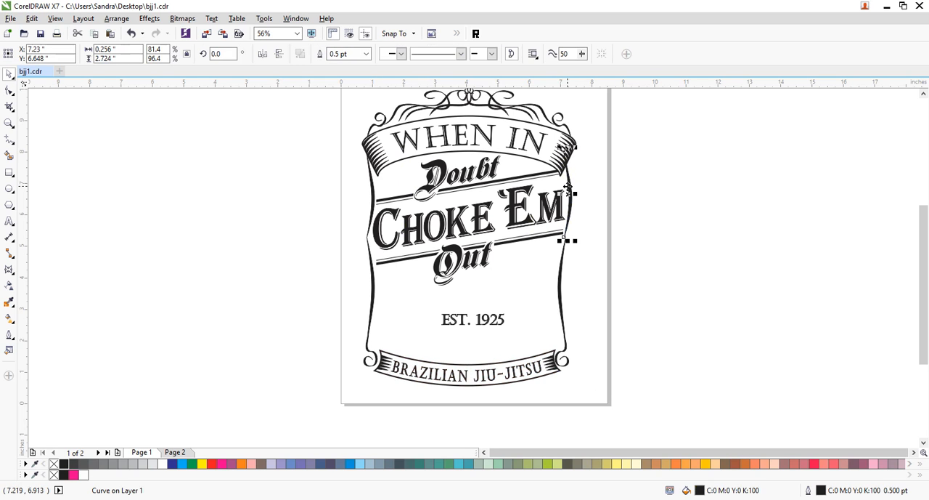
mouse_move(563, 195)
mouse_down()
mouse_move(574, 197)
mouse_move(568, 204)
mouse_up()
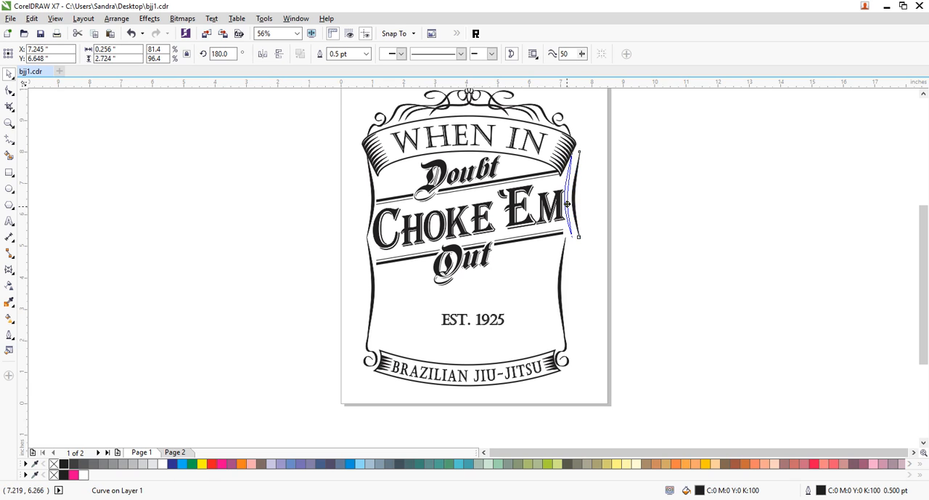
click(647, 255)
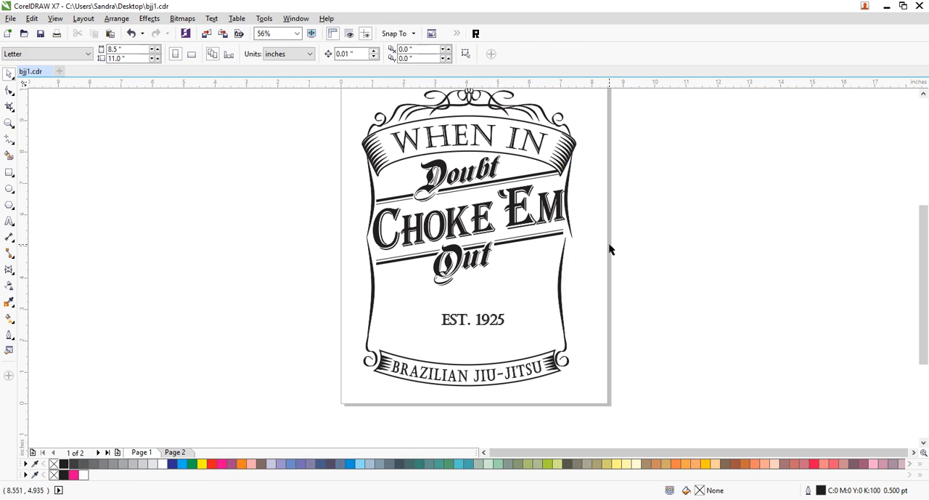
click(570, 217)
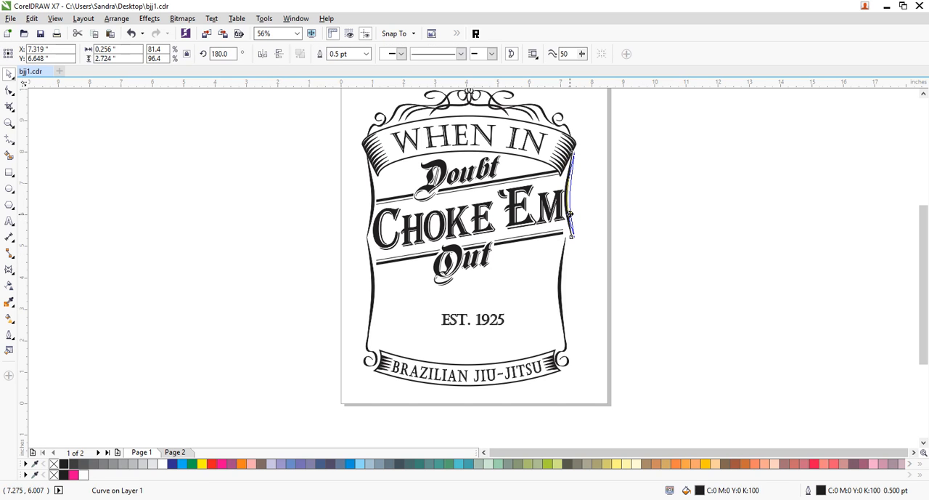
drag(570, 214, 567, 213)
click(604, 255)
- Shift the lower right side line and its curl outward so the line meets the end of the upper right side line
click(561, 273)
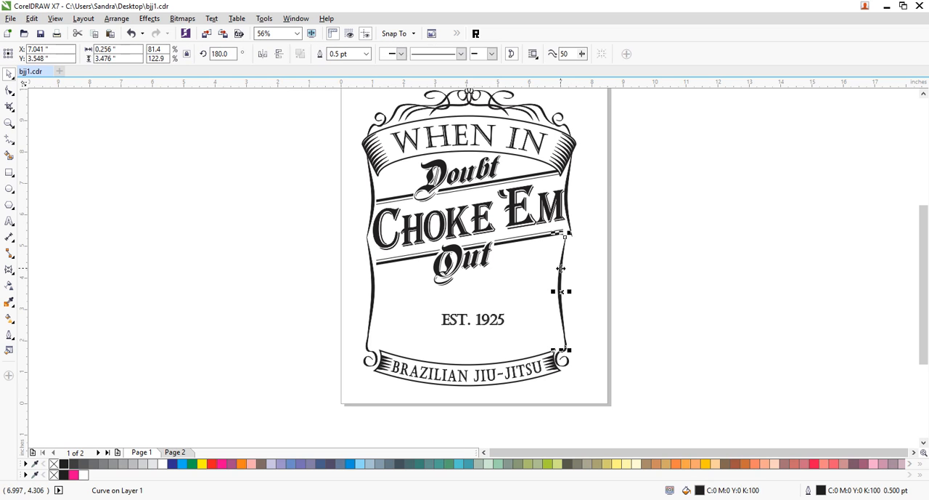
drag(593, 317, 572, 363)
click(604, 377)
- Widen the lower banner together with its lettering to about 6.04 inches to reach the right curl, and save the file
click(536, 373)
shift+click(553, 368)
drag(563, 368, 567, 367)
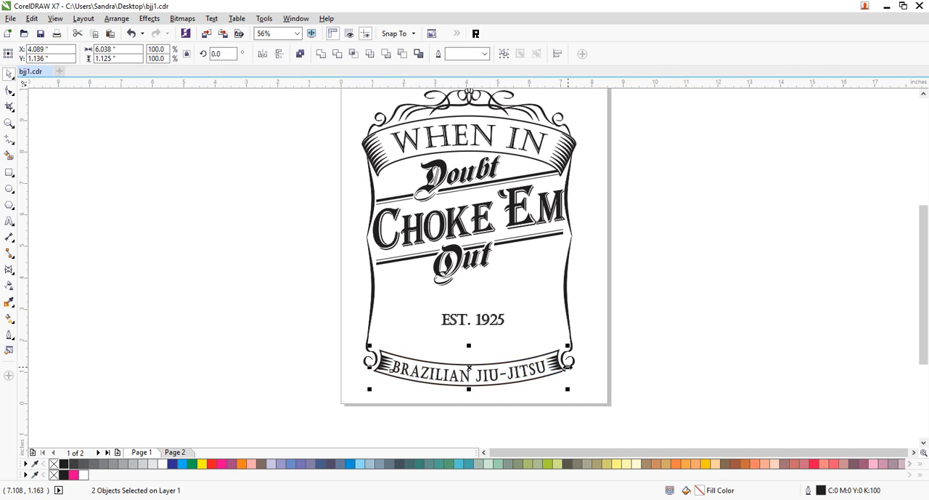
click(628, 348)
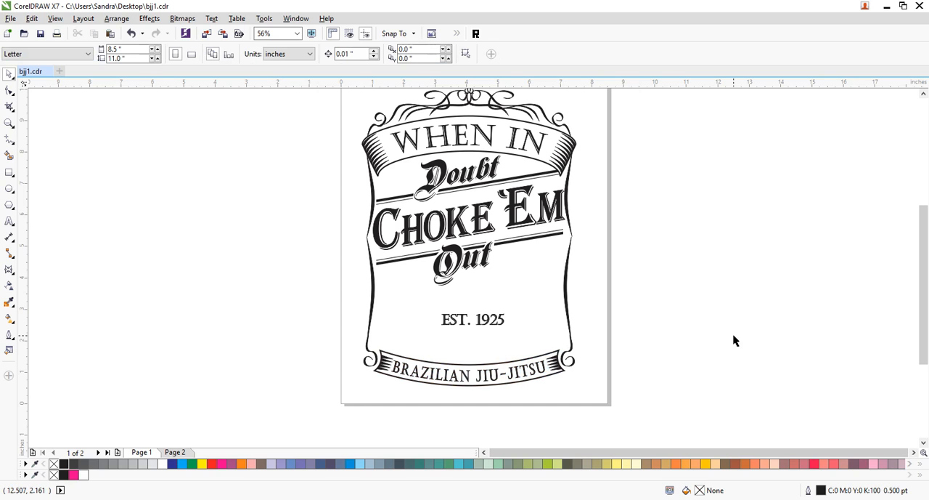
key(ctrl+s)
- Stretch the slanted Doubt, CHOKE 'EM and Out lettering with its lines downward to about 4.67 inches tall, leaving the side lines out
drag(620, 143, 338, 297)
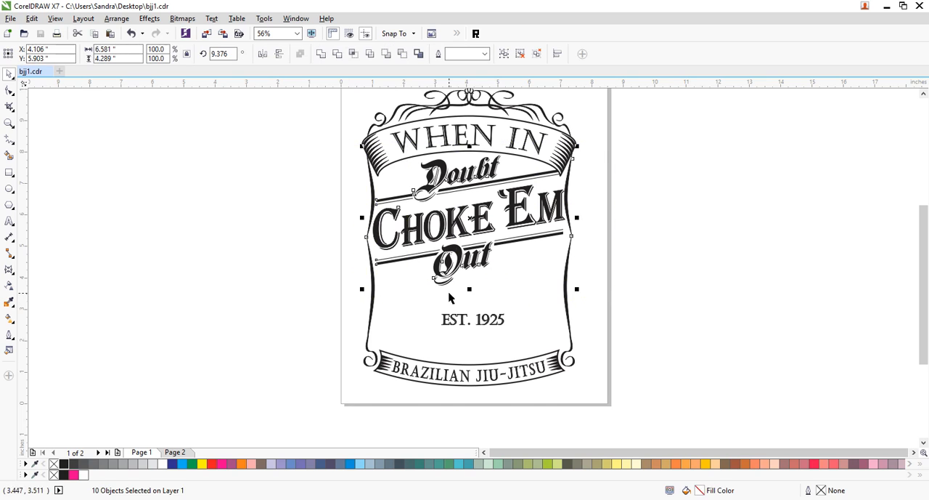
shift+click(567, 191)
shift+click(374, 186)
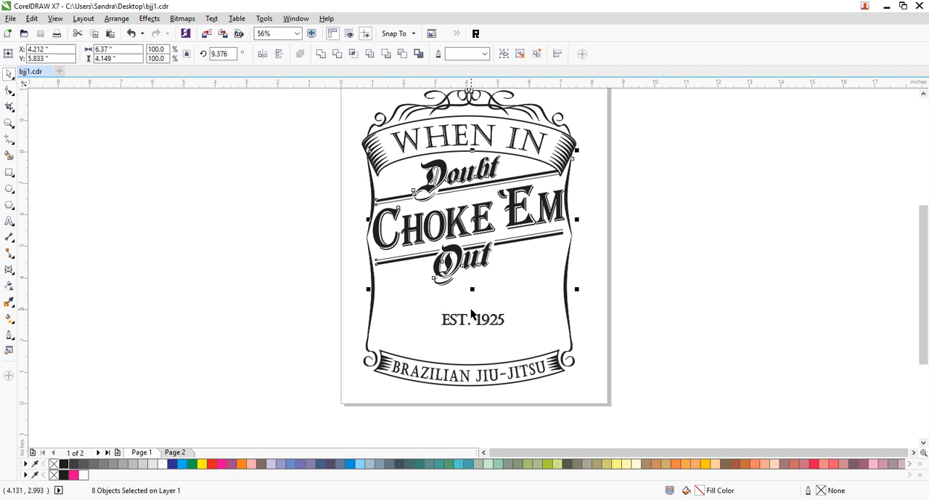
mouse_move(471, 292)
mouse_down()
mouse_move(472, 314)
mouse_move(472, 305)
mouse_up()
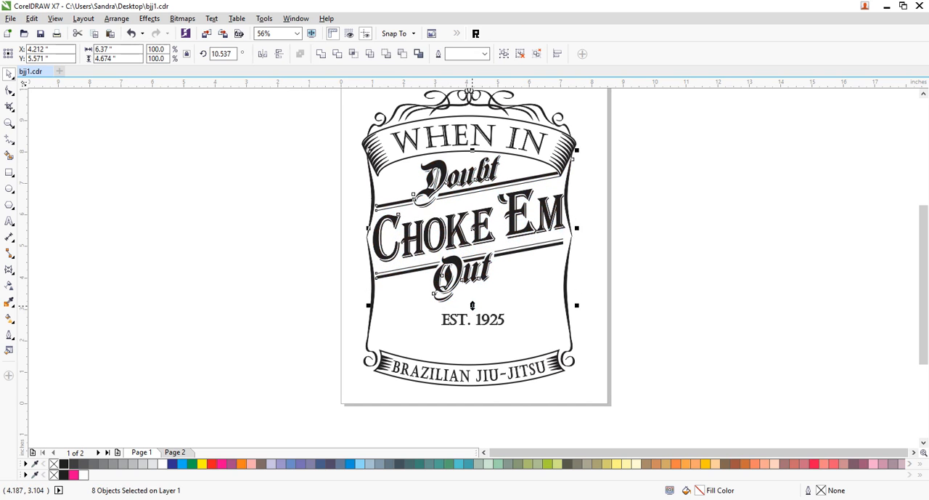
click(666, 292)
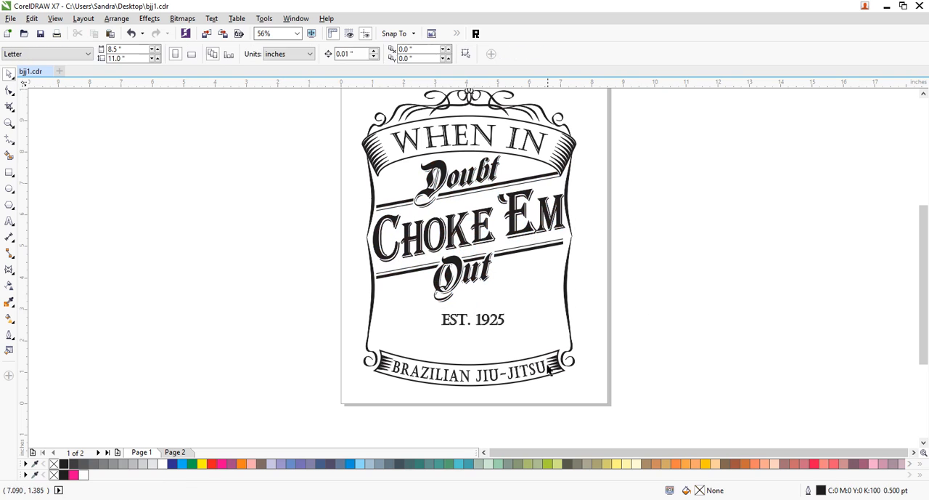
- Move EST. 1925 down to just above the lower banner and scale it down to about 27.43 pt
click(496, 325)
drag(494, 326, 491, 350)
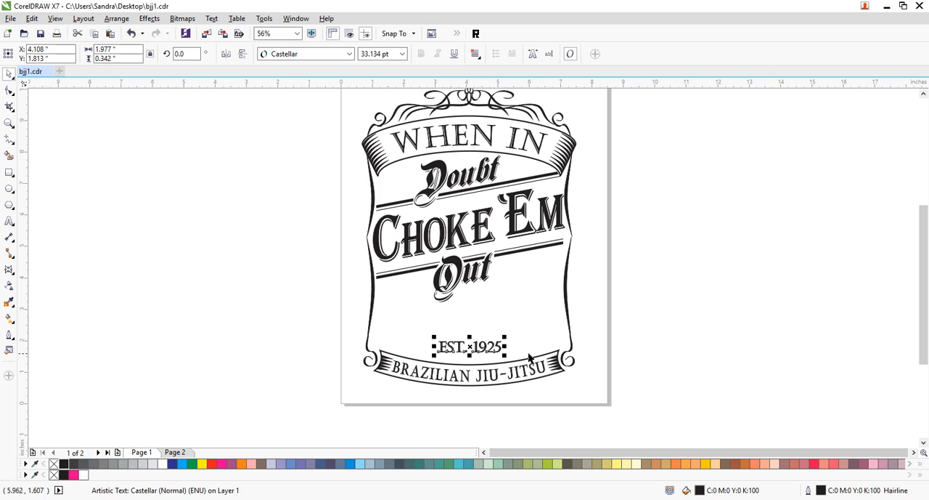
click(638, 330)
drag(493, 354, 498, 339)
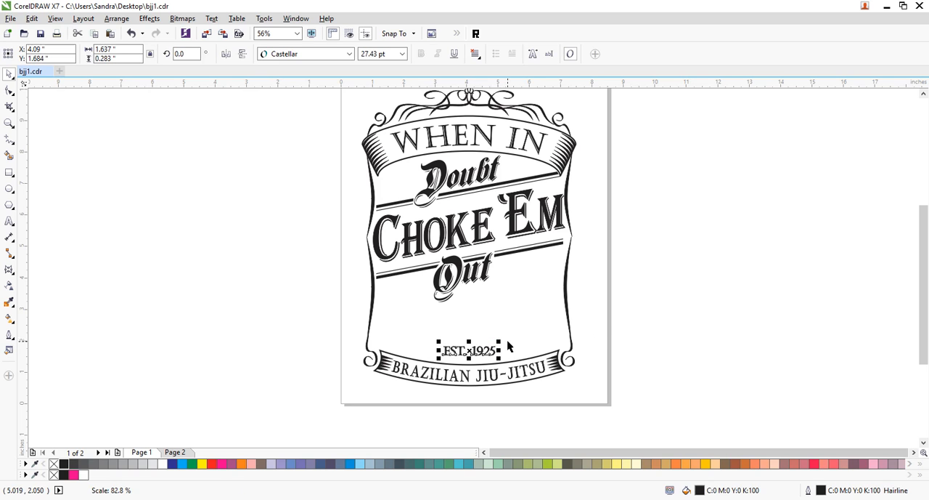
- Widen the character spacing of EST. 1925 so the text spans about 1.96 inches
click(10, 91)
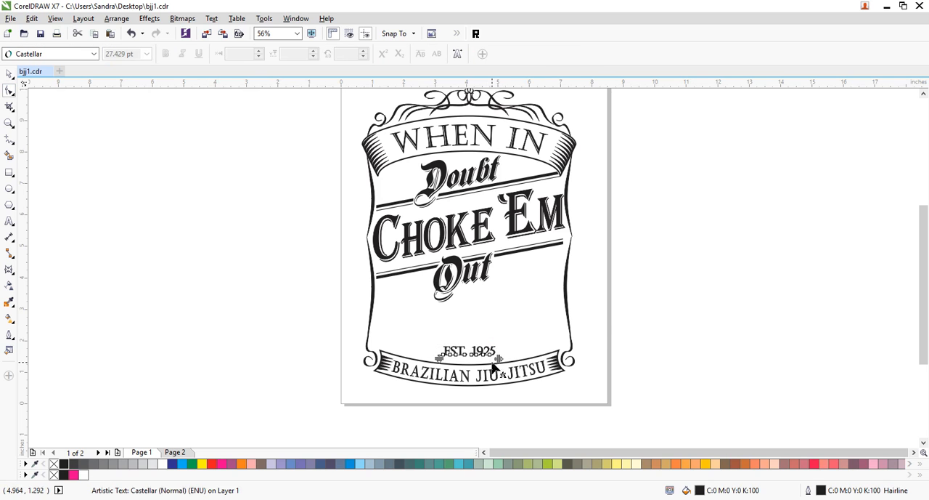
drag(498, 359, 506, 361)
click(9, 74)
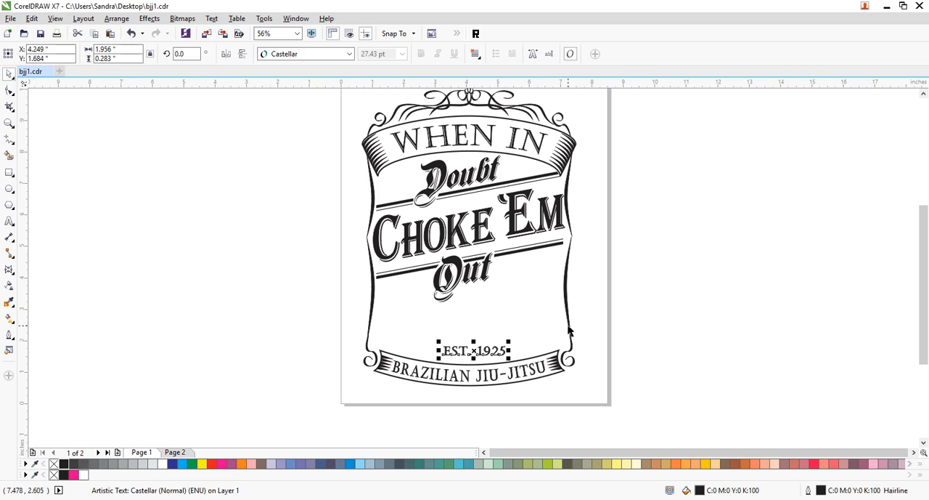
- Scale EST. 1925 down to about 24.76 pt, centered above the lower banner, and save the file
drag(510, 341, 487, 353)
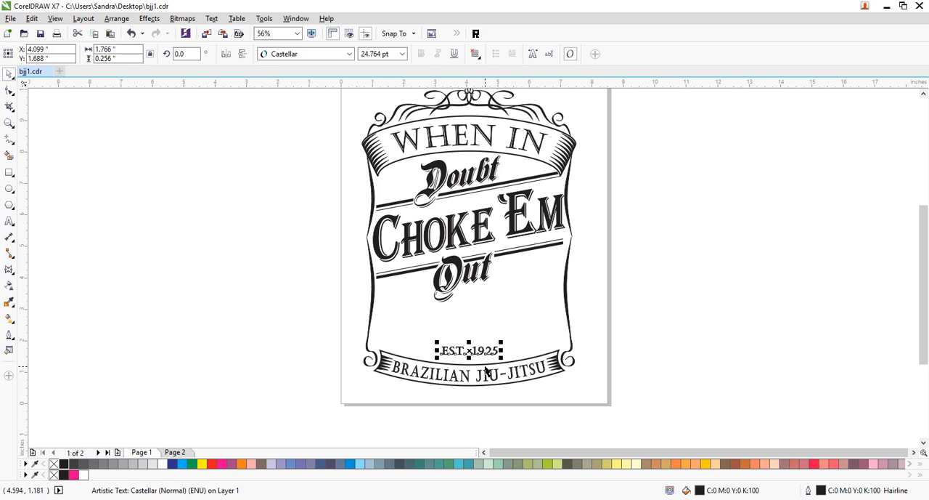
shift+click(486, 370)
click(681, 300)
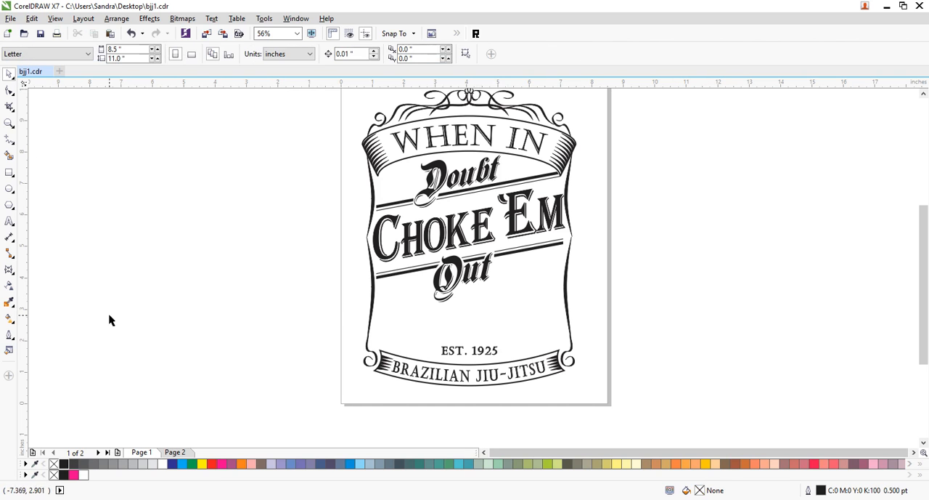
key(ctrl+s)
- Place a vertically mirrored copy of the scroll ornament above WHEN IN directly beneath the BRAZILIAN JIU-JITSU banner
click(923, 95)
drag(699, 114, 309, 181)
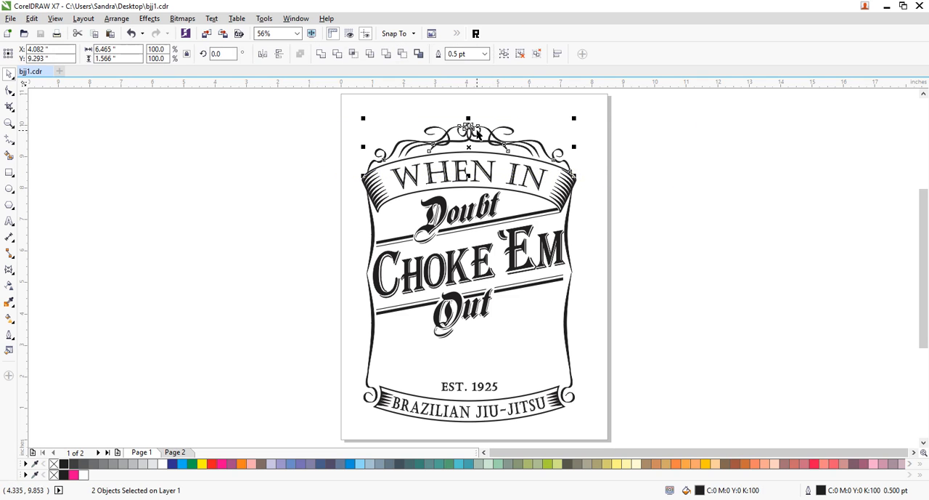
drag(473, 127, 468, 360)
click(590, 376)
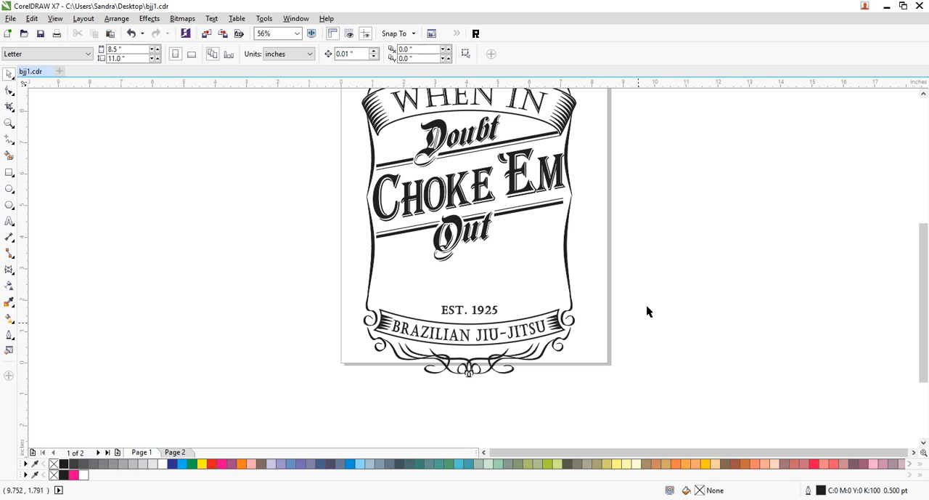
- Scale the whole design down proportionally to about 6.1 by 9.45 inches and move it to the middle of the page
click(9, 124)
right_click(416, 309)
drag(612, 149, 871, 424)
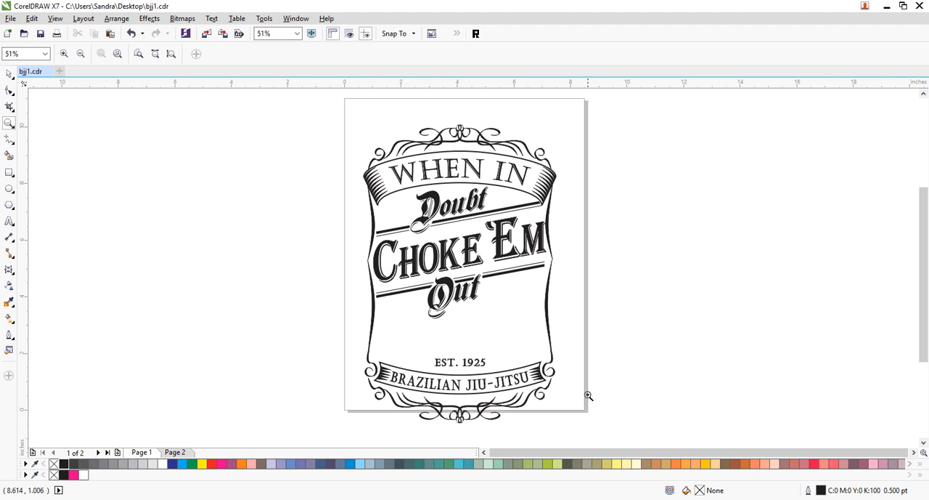
click(9, 74)
drag(616, 119, 308, 435)
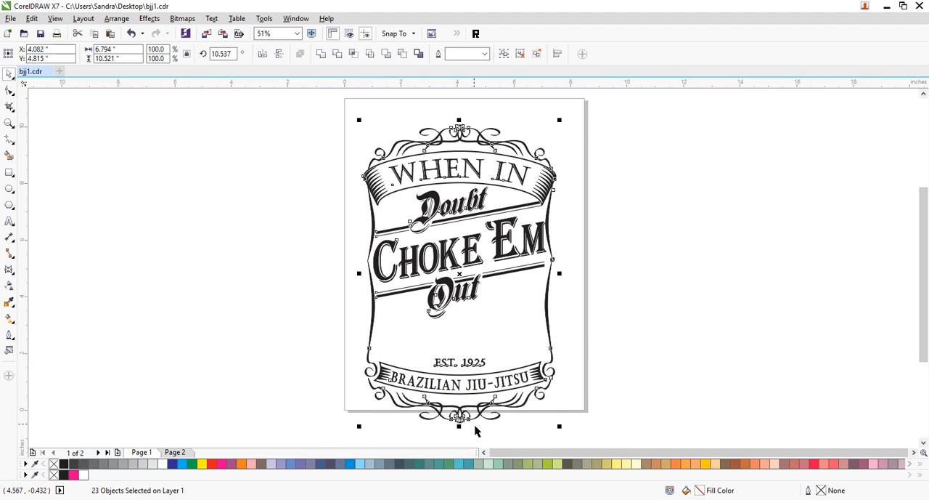
drag(559, 427, 538, 396)
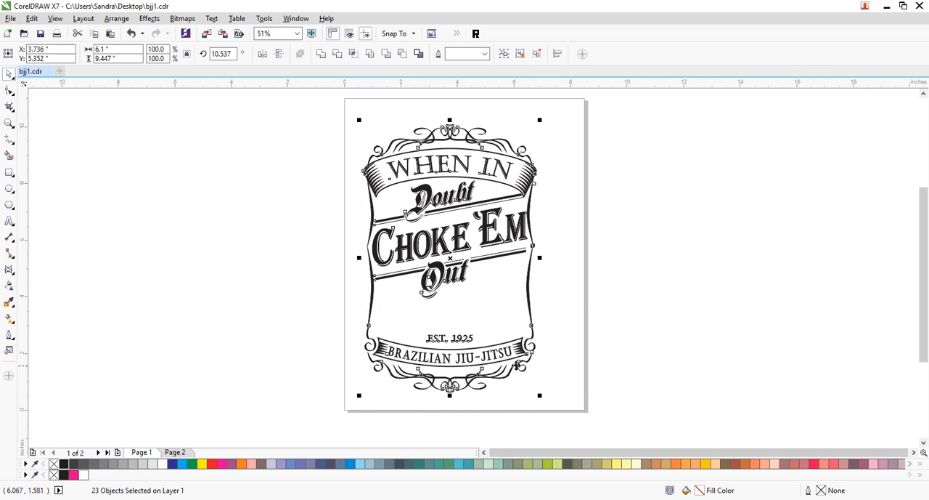
drag(520, 350, 533, 338)
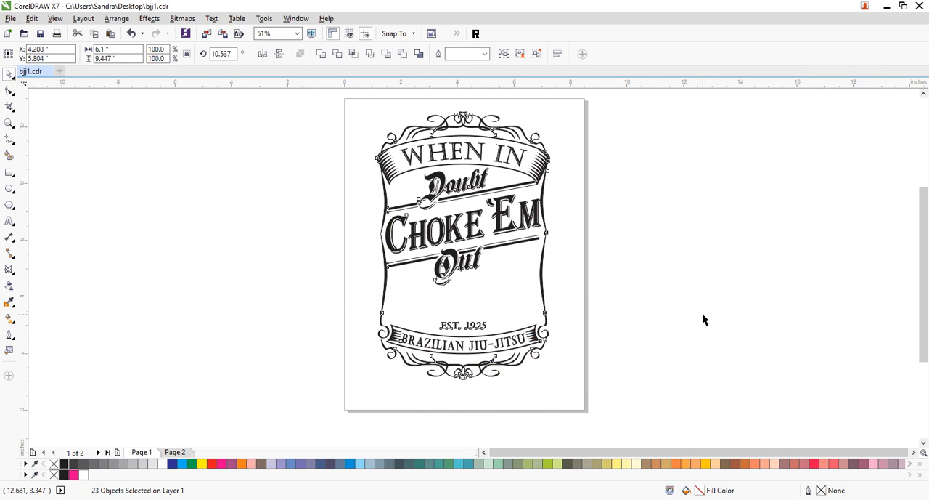
click(703, 312)
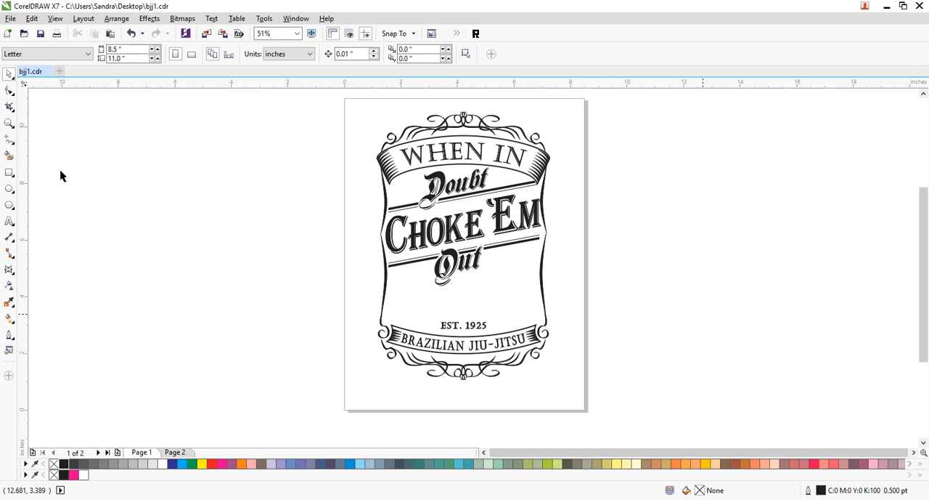
- Start a straight-segment freehand outline of a raised fist beside the page, running up the forearm's outer edge and over the thumb's top
click(9, 123)
drag(342, 188, 581, 393)
click(9, 73)
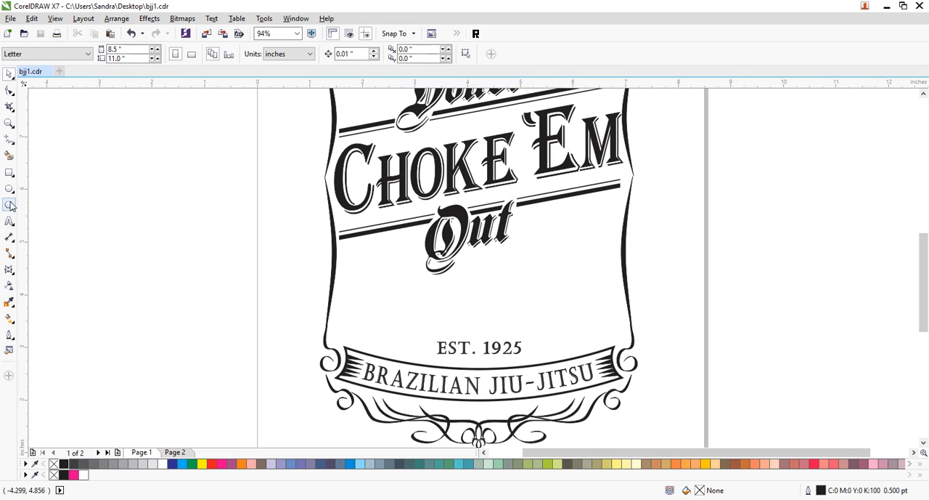
click(9, 138)
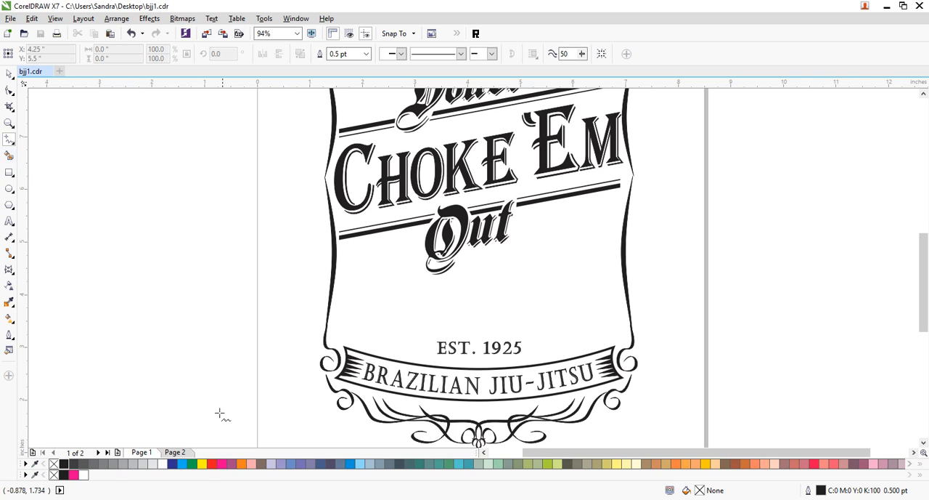
click(157, 323)
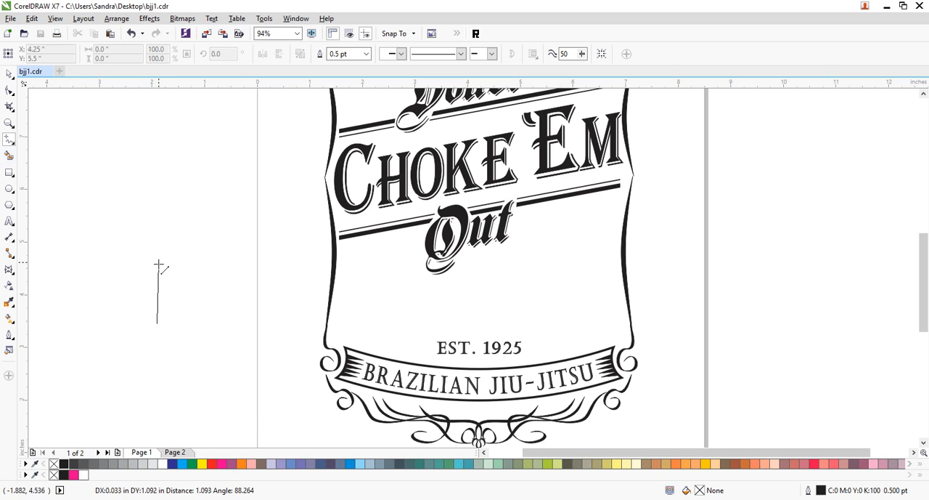
click(169, 254)
click(170, 255)
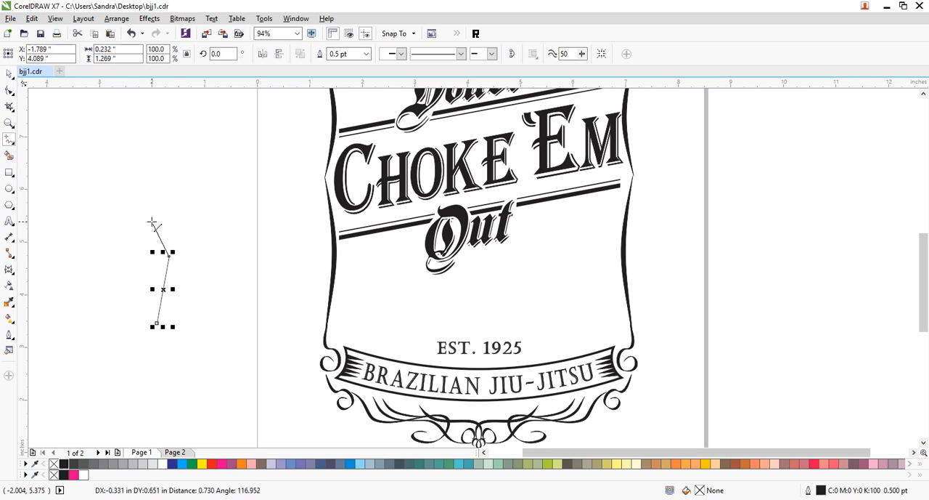
click(152, 218)
click(150, 204)
click(172, 175)
click(180, 177)
click(202, 184)
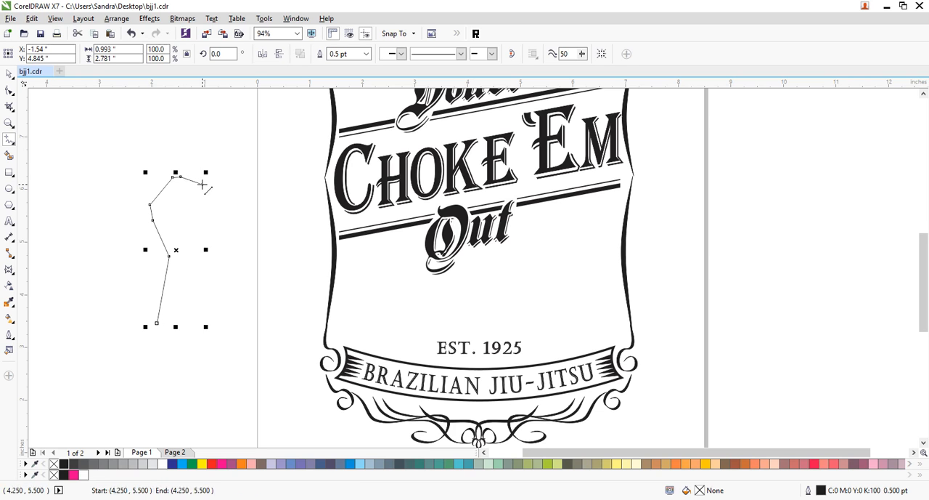
- Continue the fist outline around the thumb tip and back along its underside to the notch at the start of the palm crease
click(211, 189)
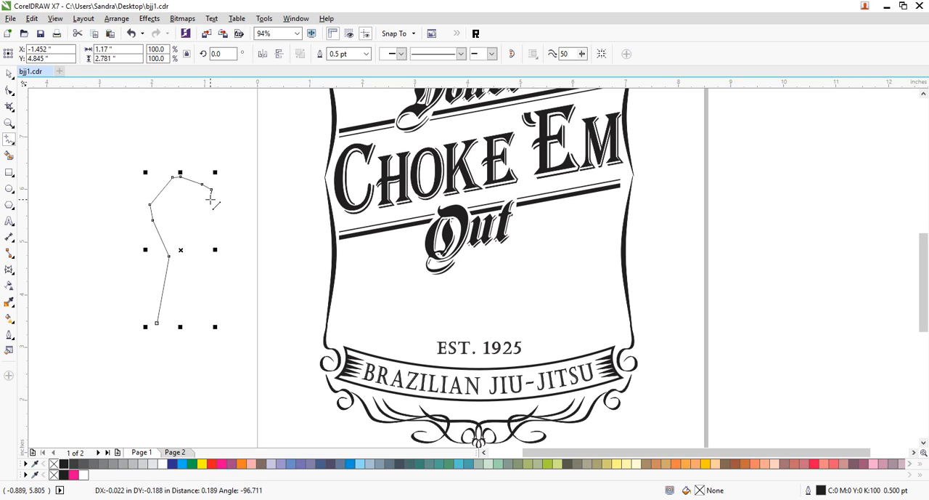
click(211, 198)
click(198, 204)
click(186, 202)
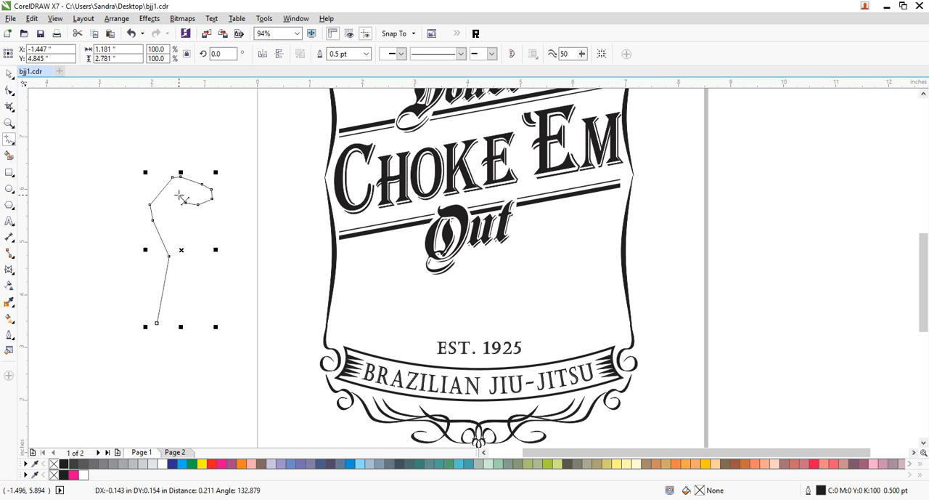
click(180, 196)
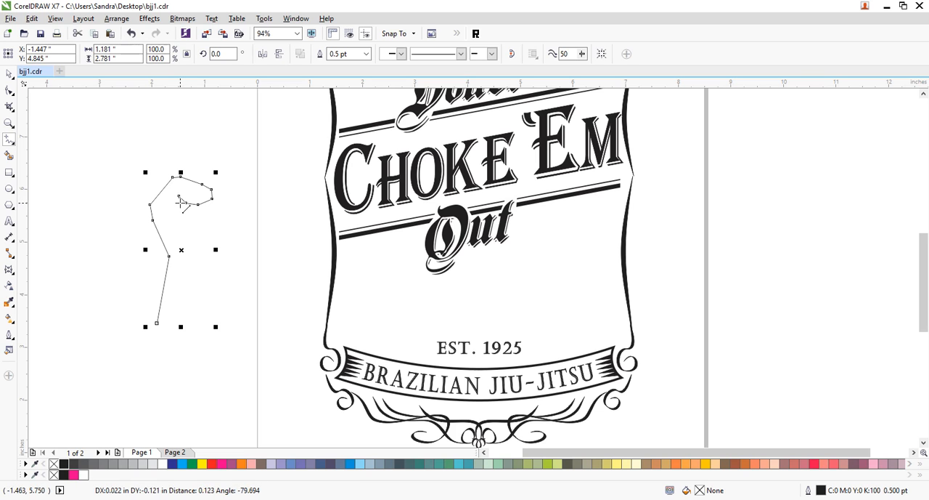
click(179, 202)
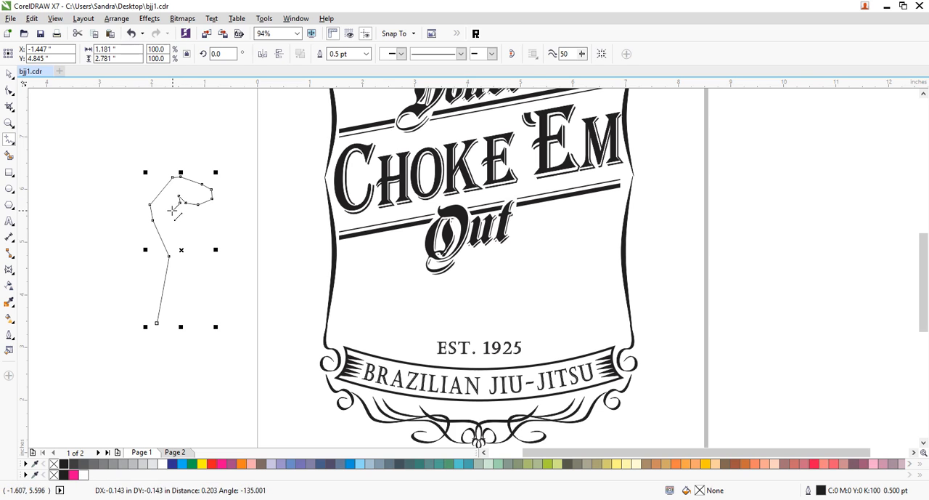
click(172, 212)
click(166, 211)
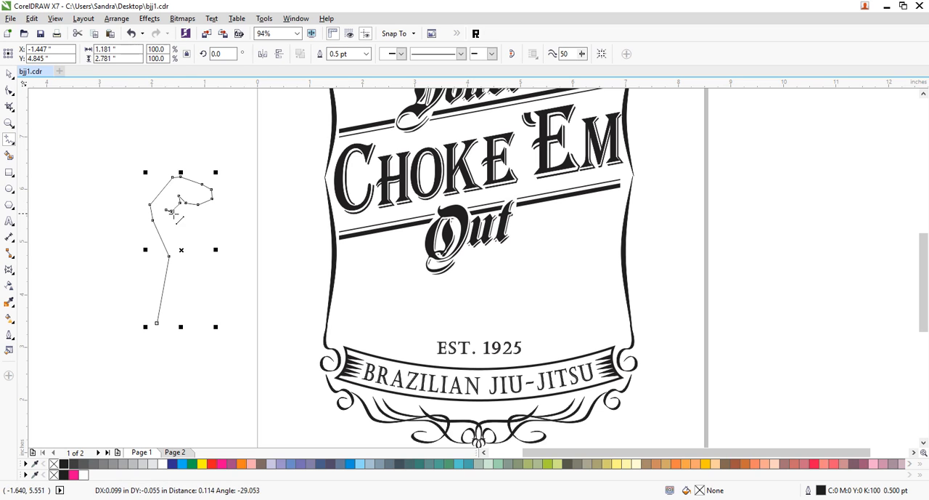
- Extend the outline down the palm crease to a small notch at the wrist and on to a point inside the forearm
click(178, 214)
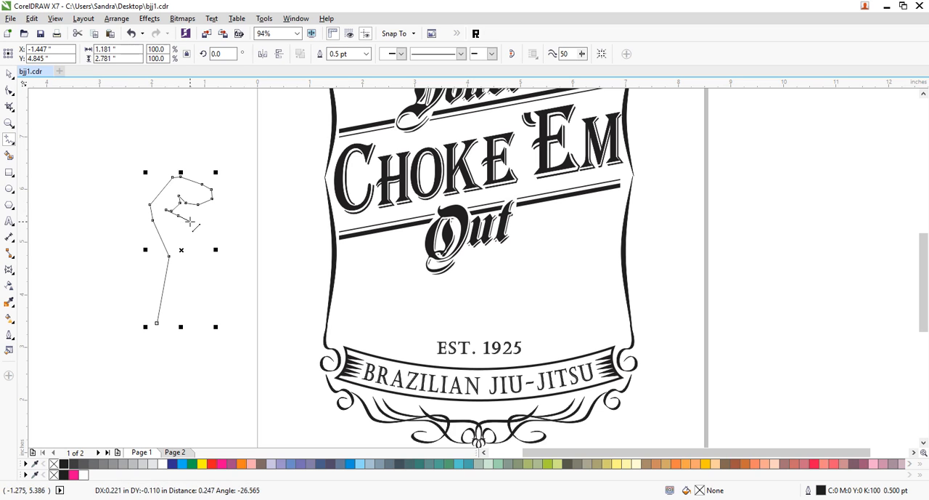
click(187, 228)
click(196, 238)
double_click(200, 250)
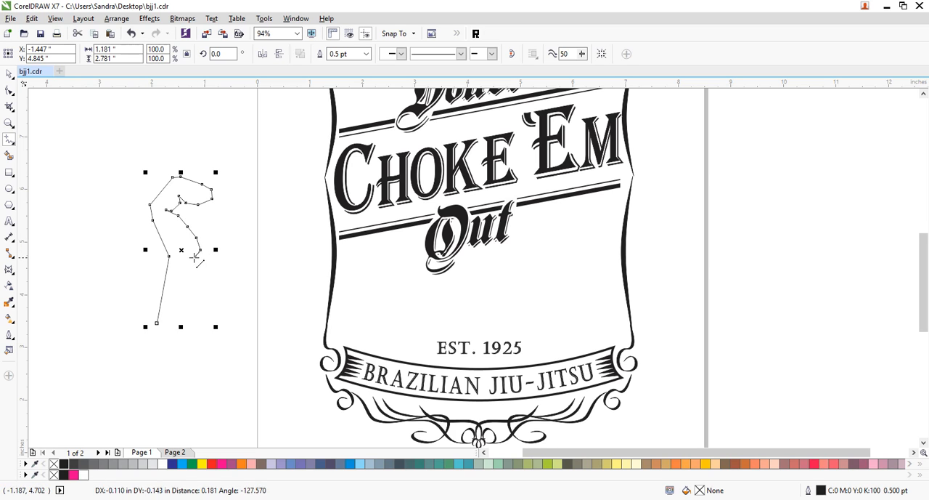
click(200, 253)
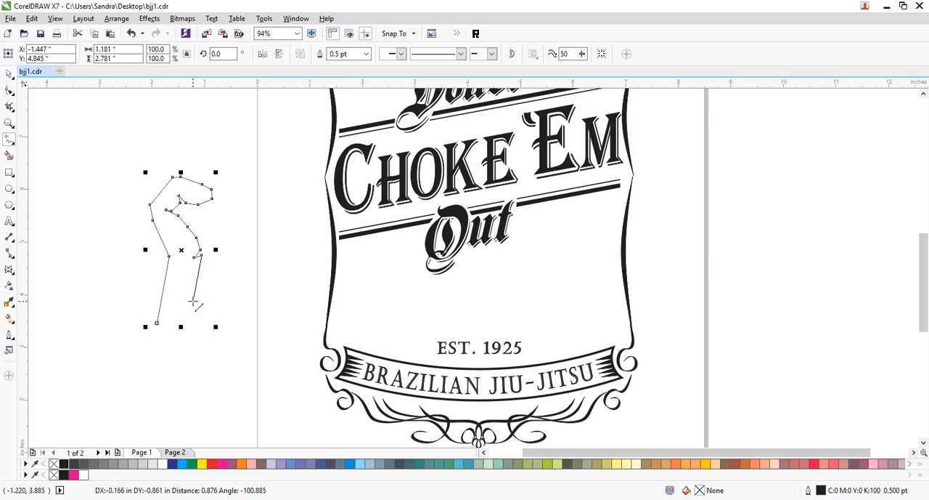
click(198, 305)
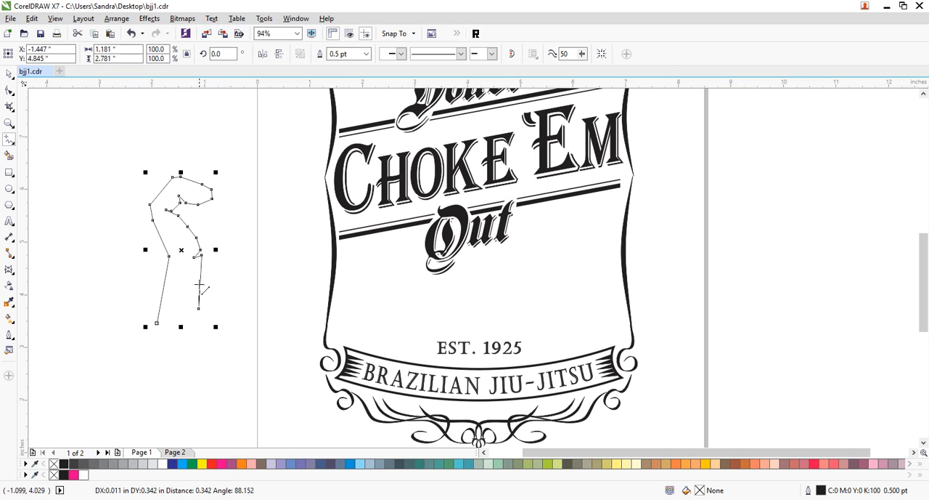
- Trace the opposite side of the crease back up from the forearm point, around the wrist notch, toward the thumb
click(205, 255)
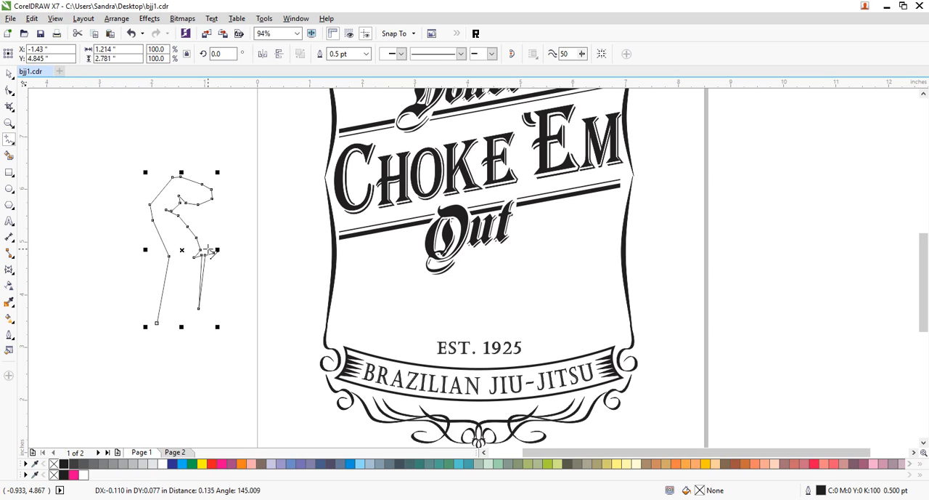
click(205, 250)
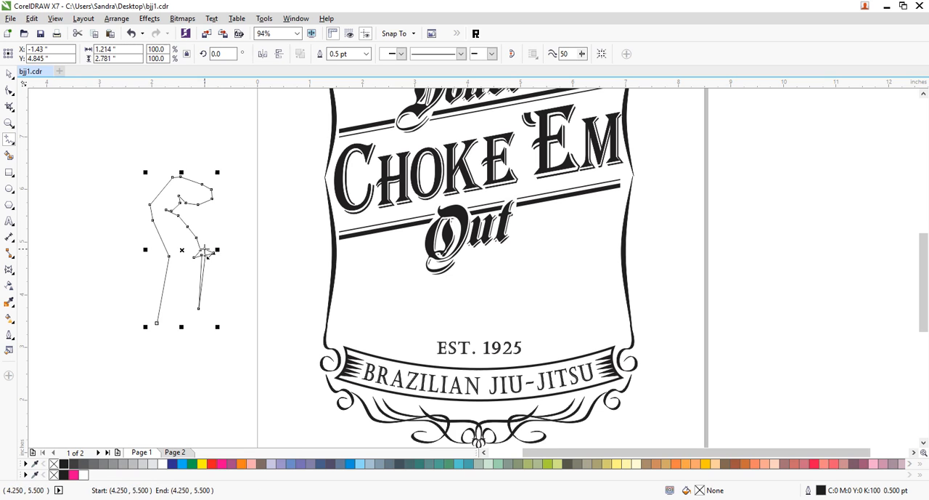
click(203, 242)
double_click(202, 235)
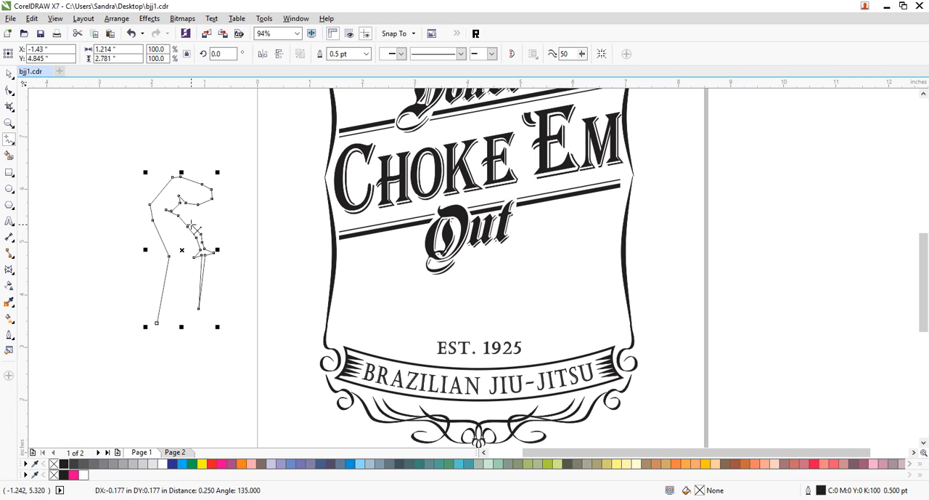
click(183, 216)
key(Escape)
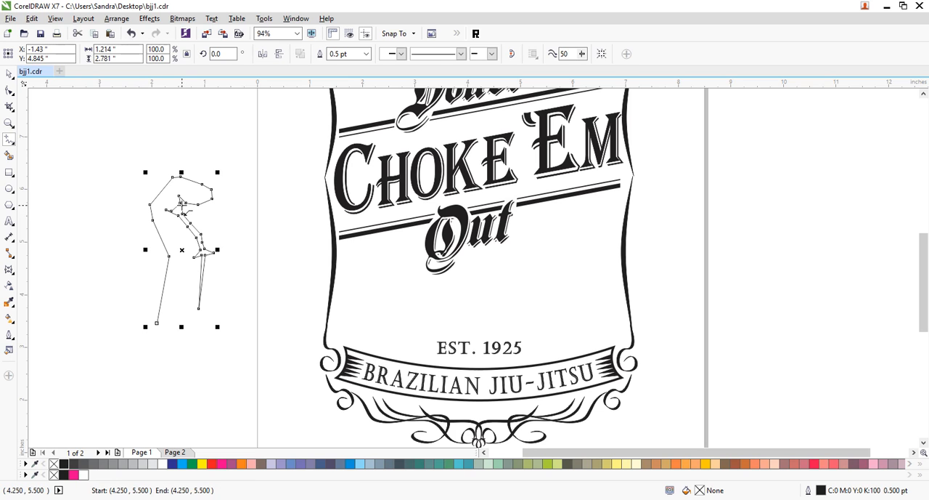
- Run the outline parallel to the thumb's underside, around its tip and back over its top, forming a narrow gap
click(191, 212)
double_click(190, 206)
double_click(200, 209)
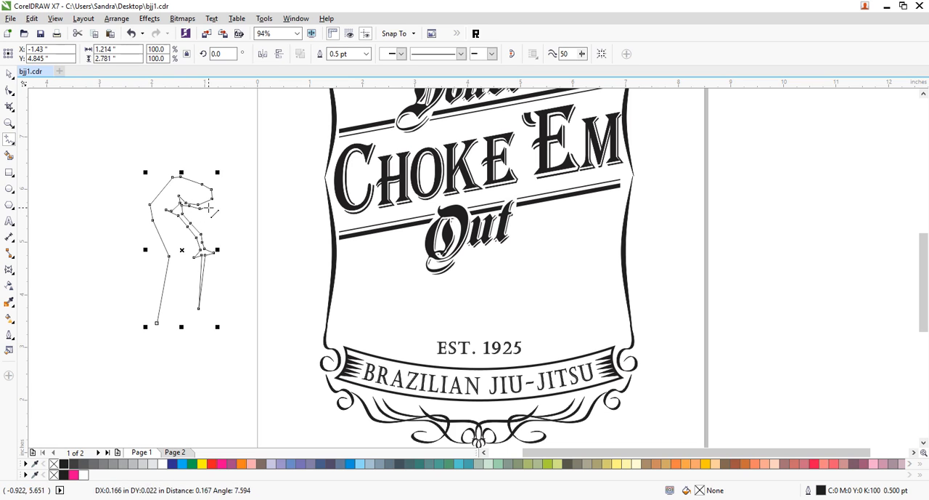
click(210, 204)
click(217, 201)
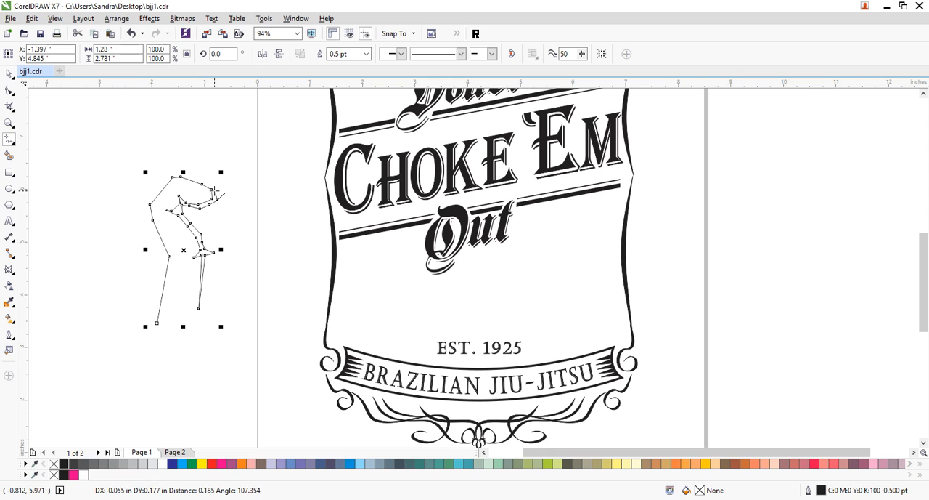
click(215, 186)
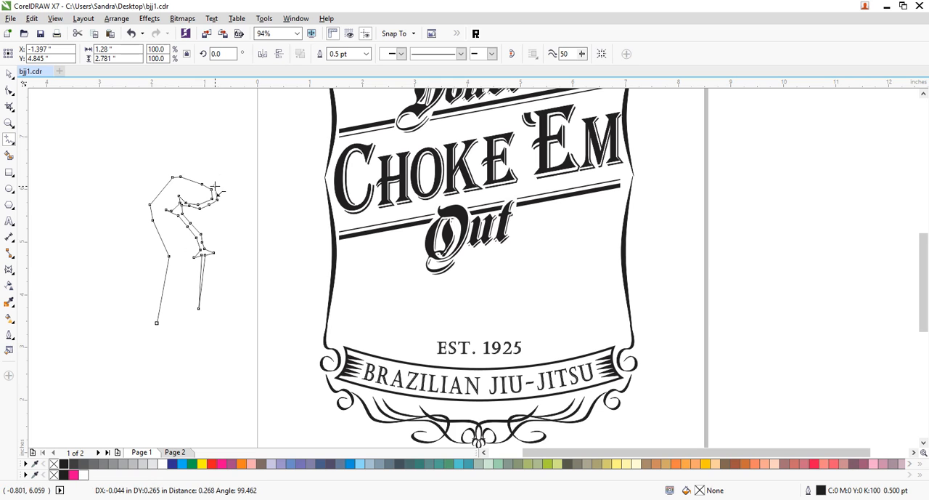
click(204, 181)
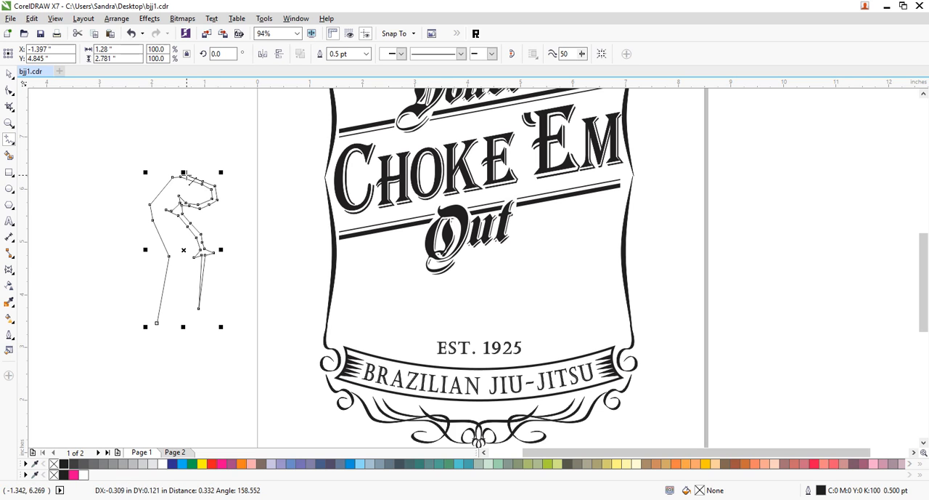
click(187, 176)
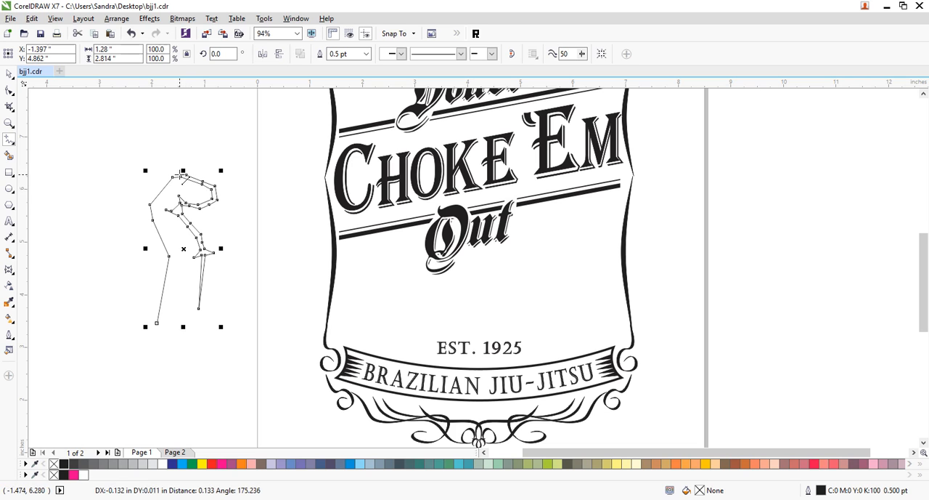
click(183, 170)
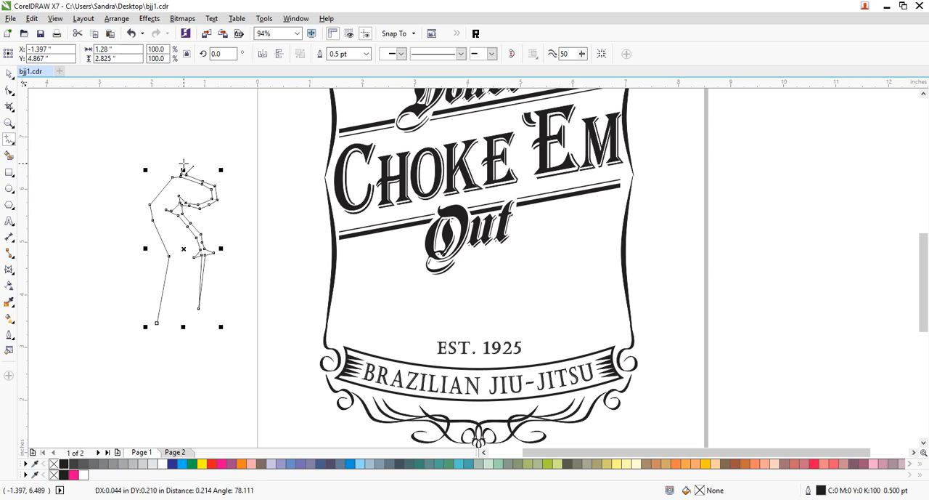
- Draw the bumpy knuckle contour of the folded fingers from above the thumb around to the far side of the fist
click(187, 162)
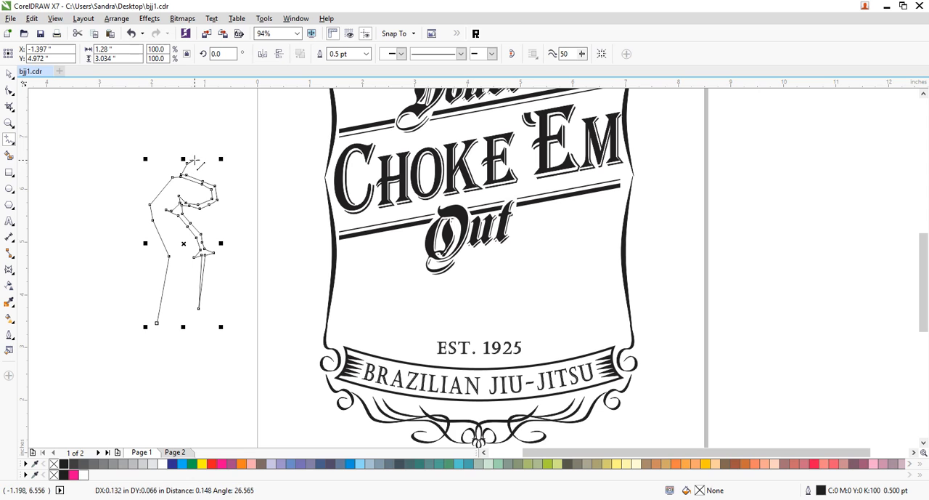
click(195, 158)
click(203, 165)
click(210, 165)
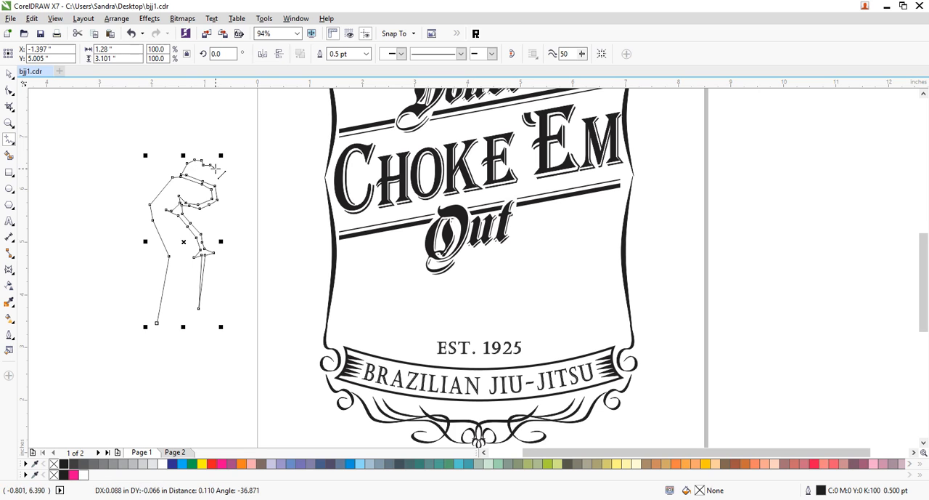
click(219, 173)
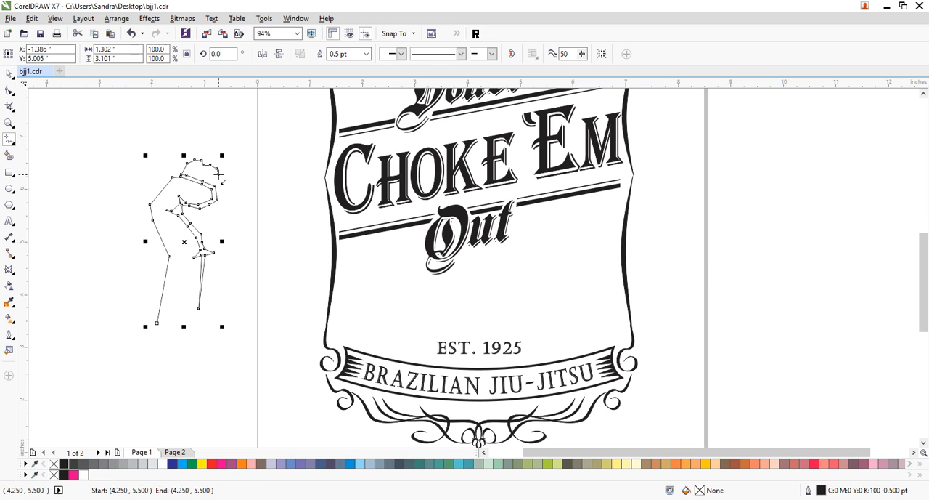
click(225, 171)
click(234, 176)
click(236, 182)
click(246, 191)
click(249, 196)
click(250, 213)
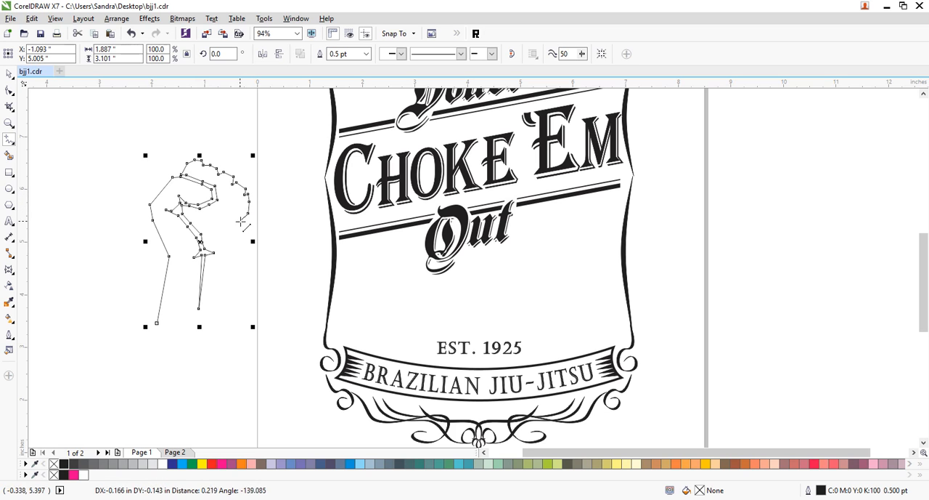
- Finish the hand's far side and forearm, close the fist outline with a pointed base at about 1.89 by 3.4 inches, and deselect it
click(241, 219)
click(242, 229)
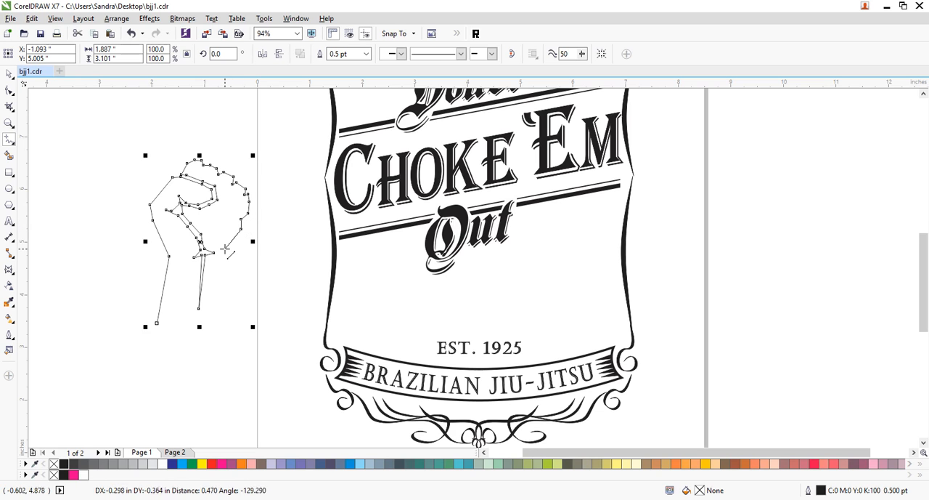
click(225, 248)
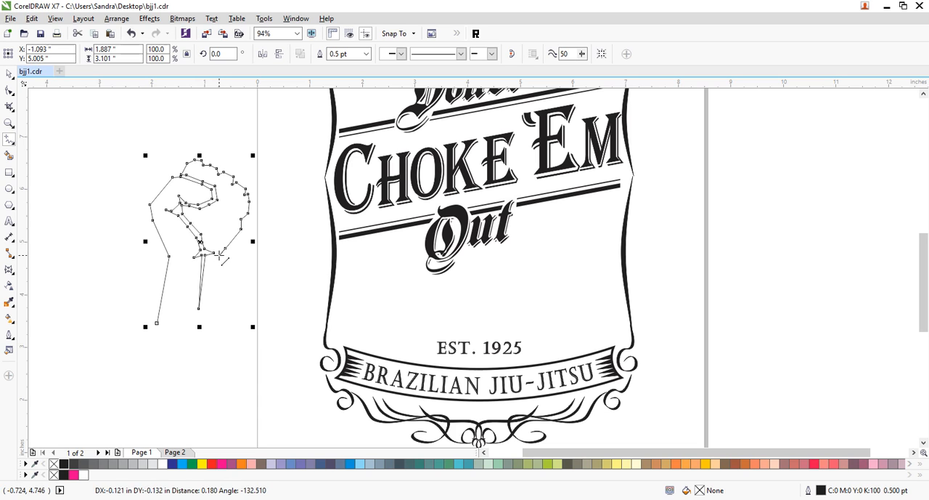
click(217, 258)
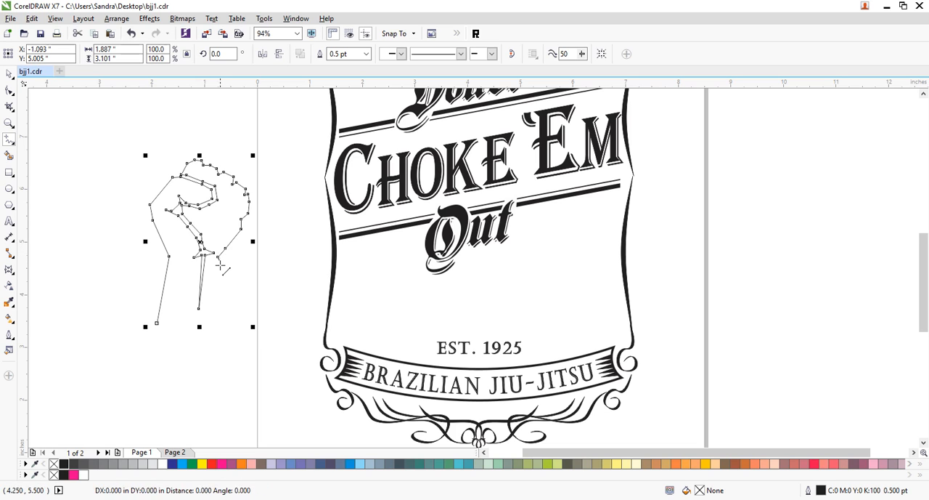
click(217, 272)
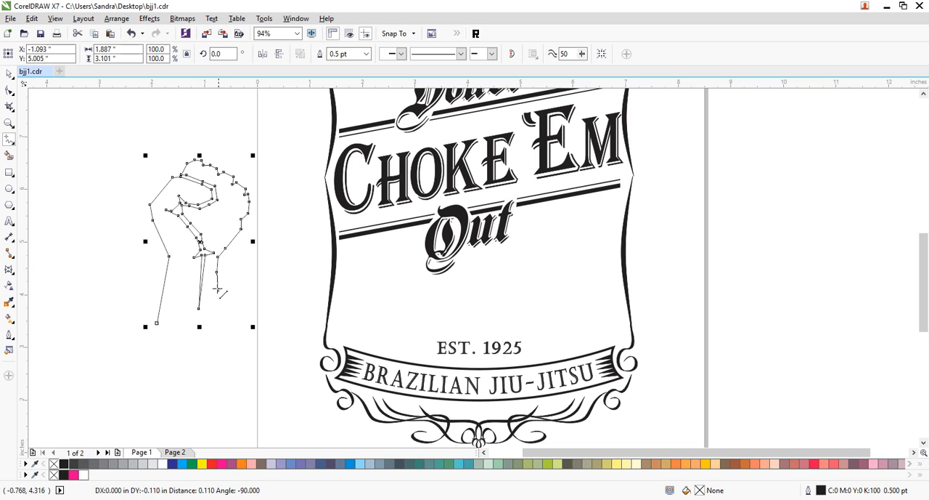
click(220, 326)
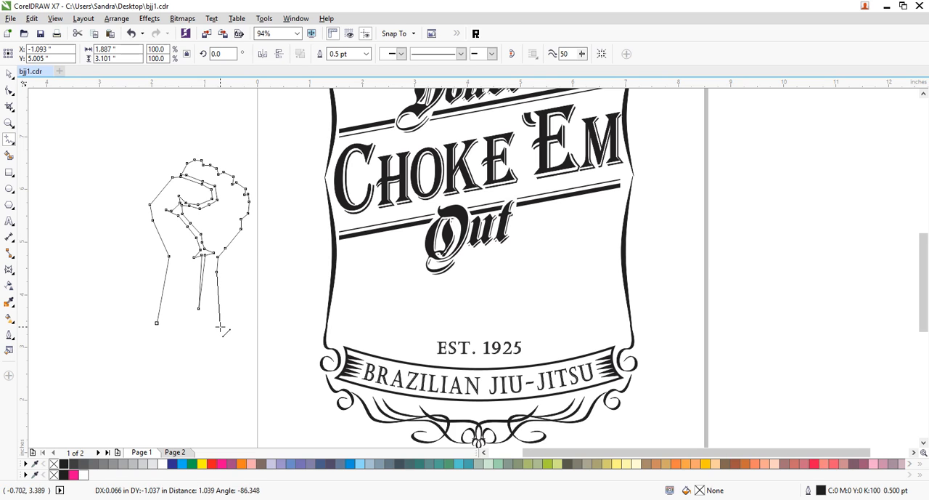
click(185, 339)
click(157, 322)
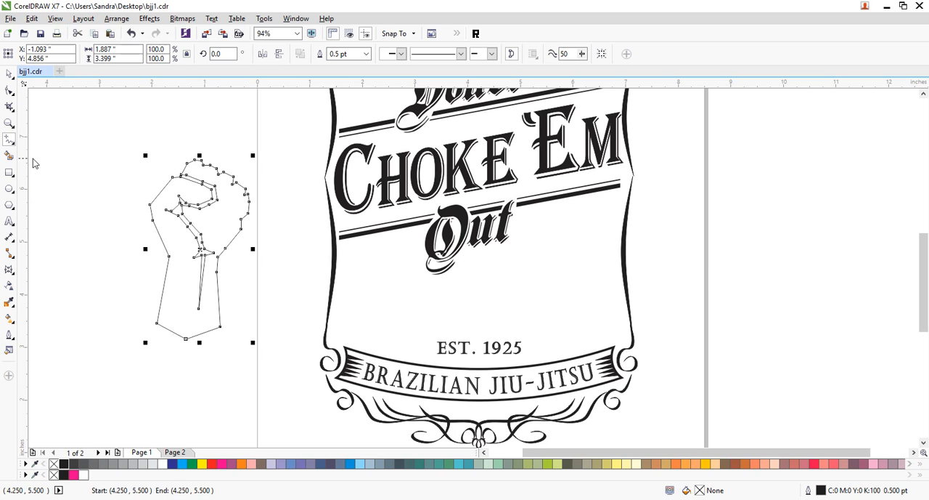
click(9, 73)
click(146, 179)
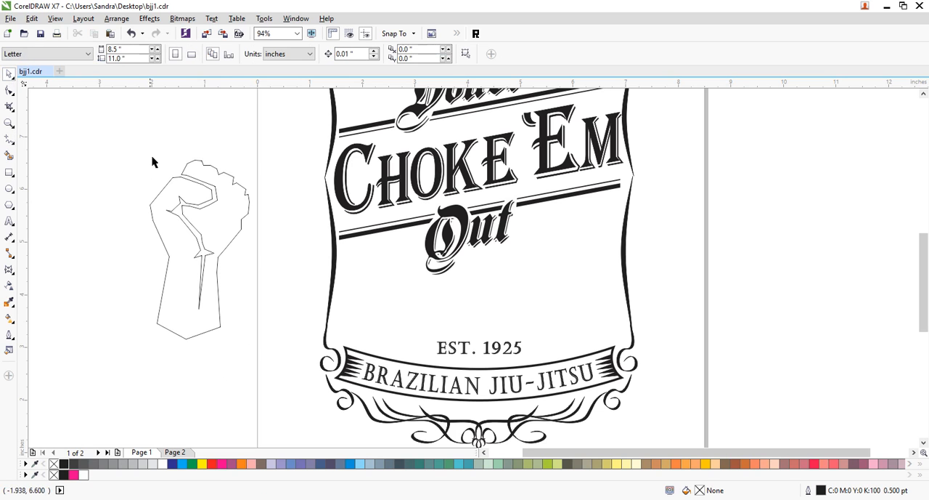
- Tilt the fist outline clockwise beside the page to a rotation of about 322 degrees, repositioning it between turns
drag(252, 340, 217, 350)
click(217, 349)
mouse_move(247, 375)
mouse_down()
mouse_move(203, 398)
mouse_move(234, 379)
mouse_up()
click(235, 360)
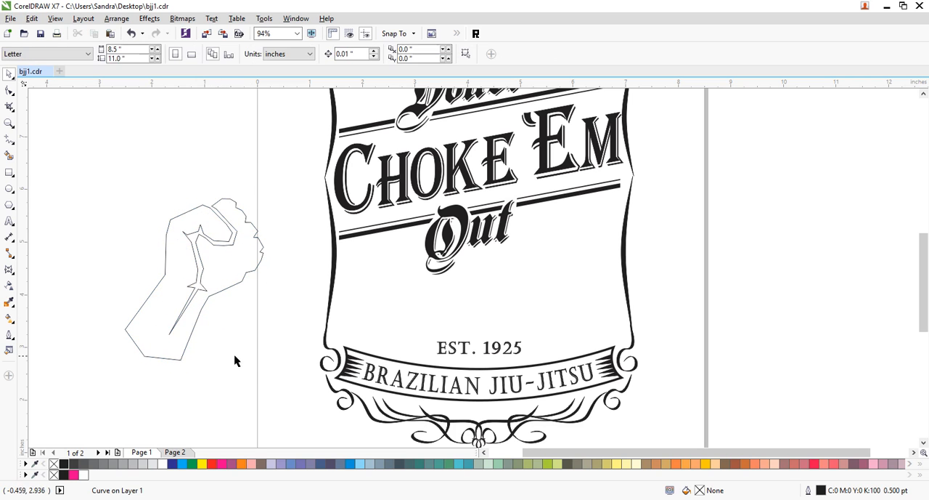
drag(240, 287, 229, 316)
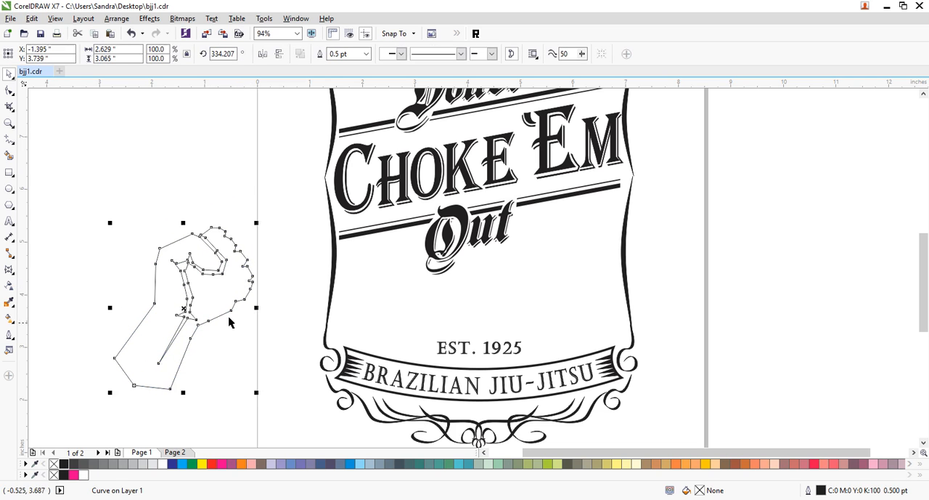
click(201, 277)
drag(201, 268, 218, 230)
click(218, 230)
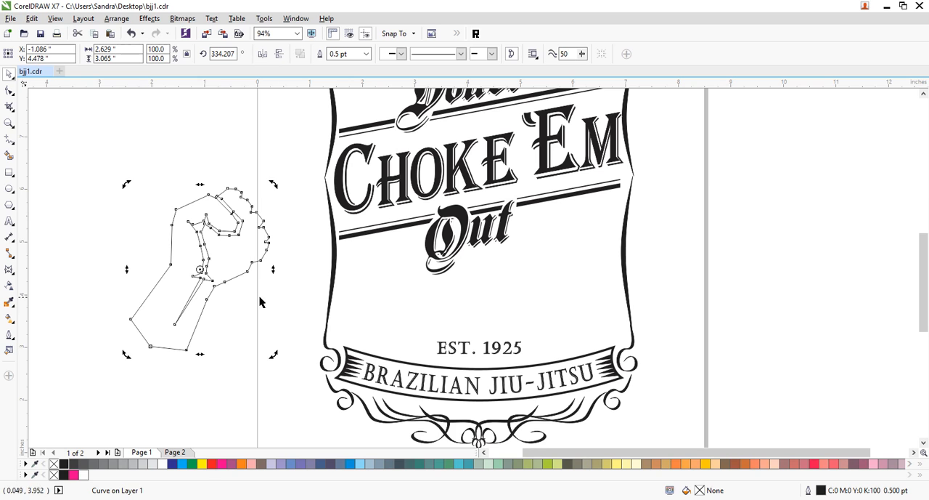
drag(273, 354, 249, 358)
click(232, 304)
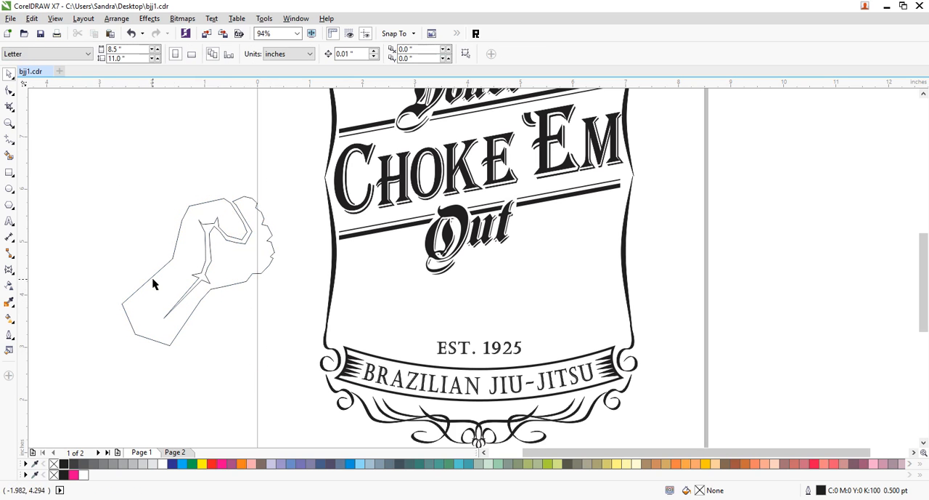
- Draw a closed zigzag crease shape about 0.44 by 0.44 inches inside the fist, below the thumb's tip
click(9, 138)
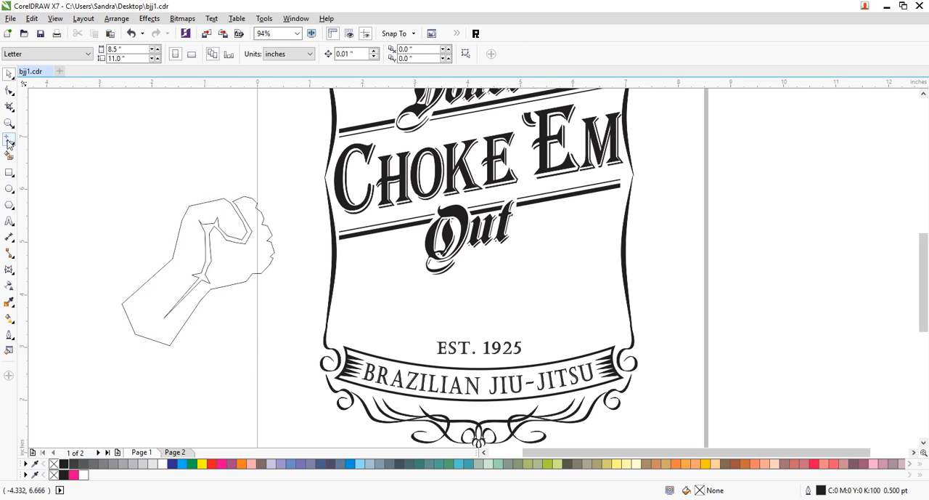
click(227, 247)
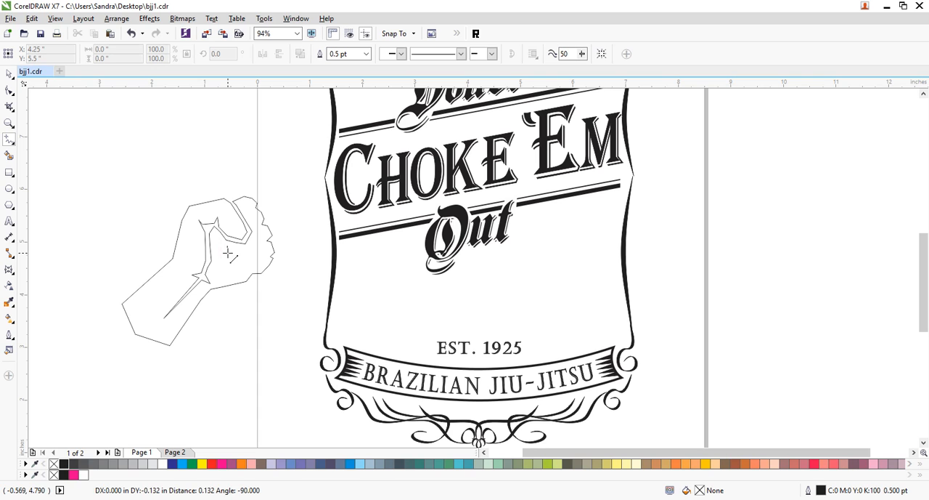
click(227, 252)
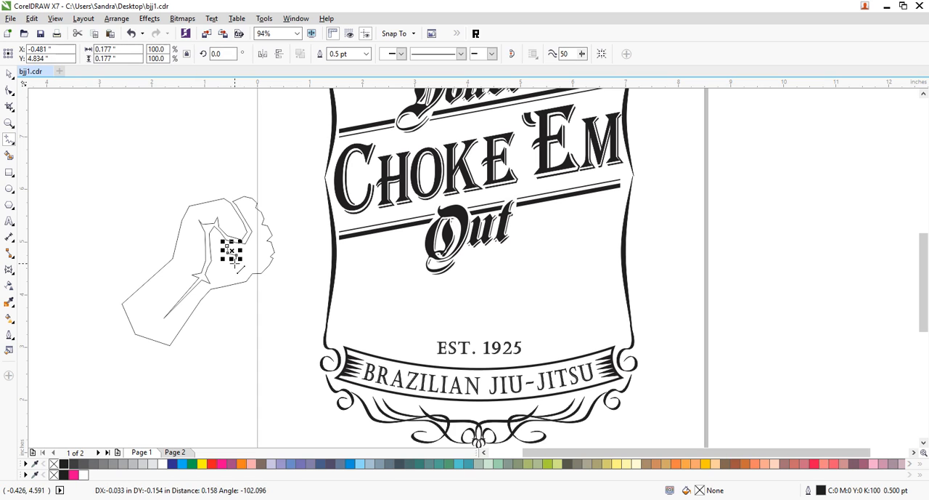
click(249, 273)
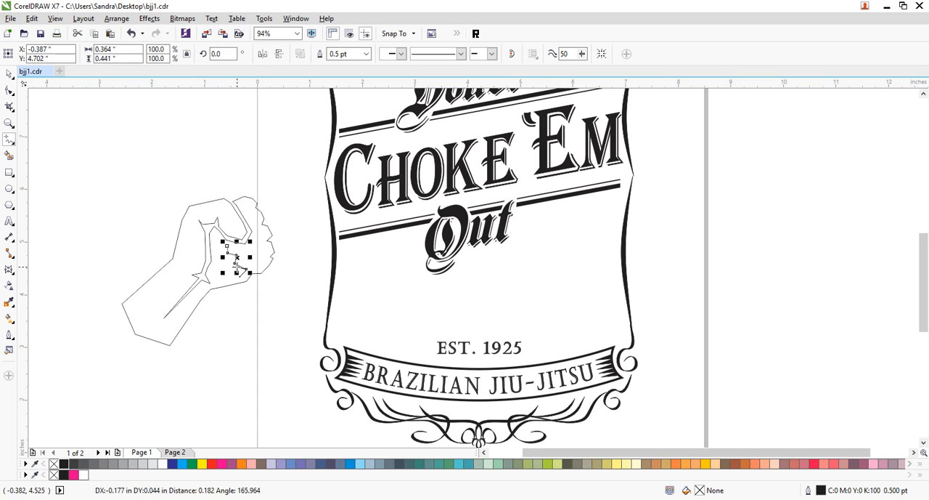
double_click(231, 265)
double_click(231, 258)
double_click(223, 254)
click(228, 246)
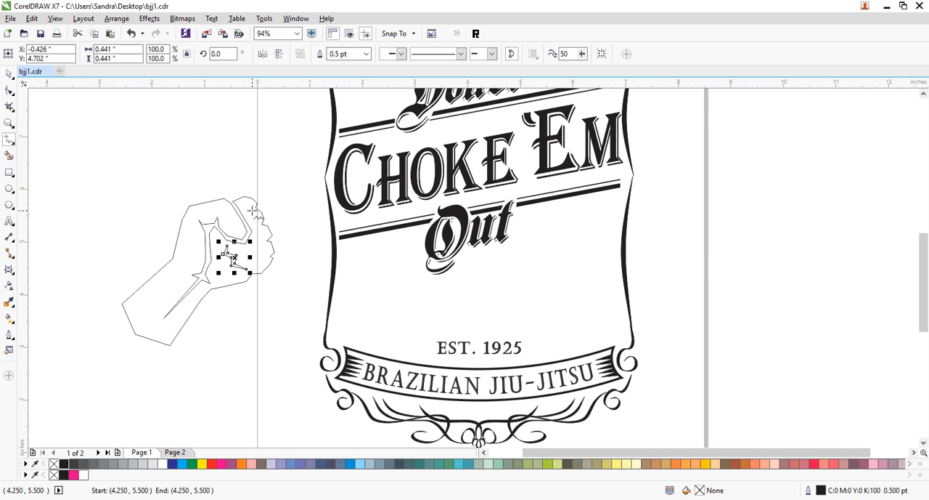
- Draw two small crease shapes between the knuckles, about 0.15 by 0.12 and 0.14 by 0.08 inches
click(253, 210)
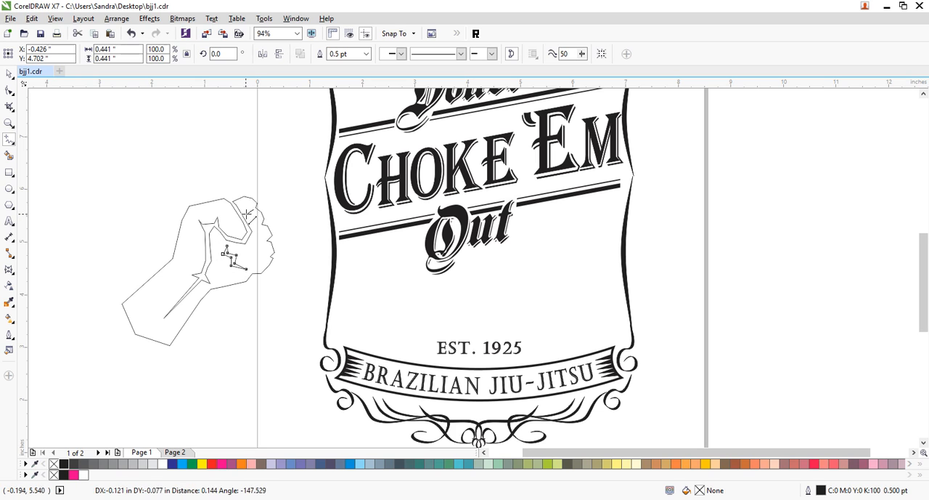
double_click(246, 216)
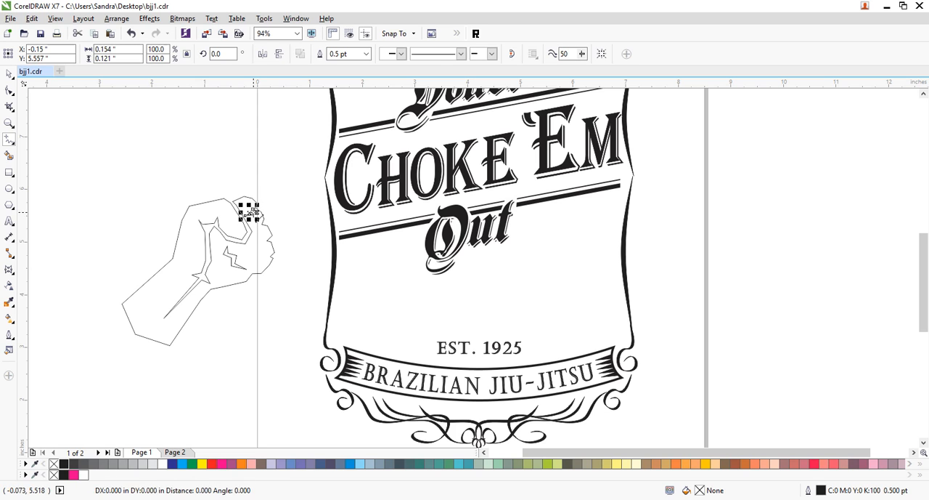
click(263, 246)
double_click(257, 247)
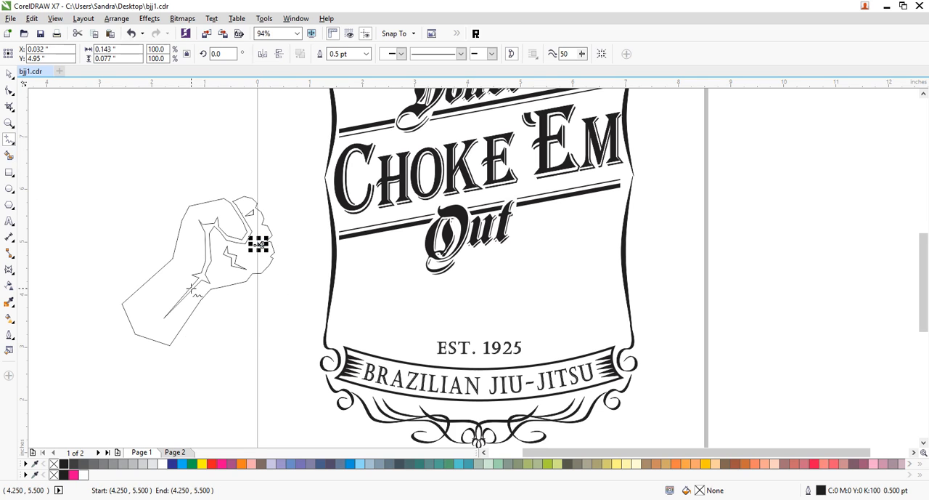
- Select the fist outline with its three crease shapes and scale them down to about 1.96 by 1.91 inches
key(space)
key(Escape)
drag(281, 173, 89, 387)
drag(117, 350, 166, 326)
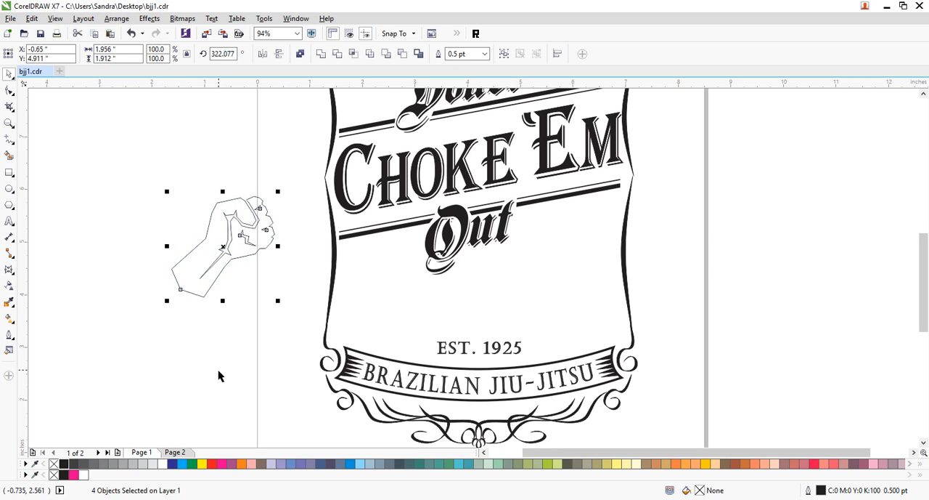
- Combine the four fist shapes into one curve, fill it black and remove its outline
key(ctrl+l)
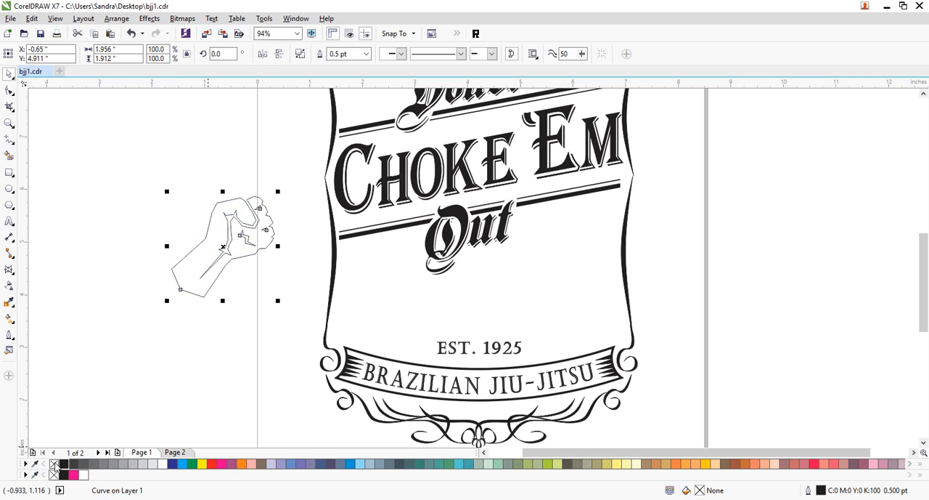
click(63, 464)
click(196, 318)
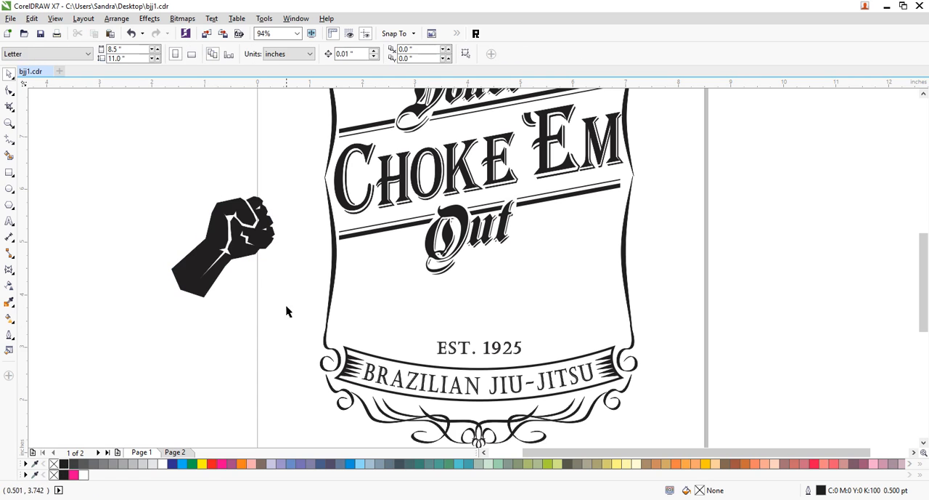
click(254, 259)
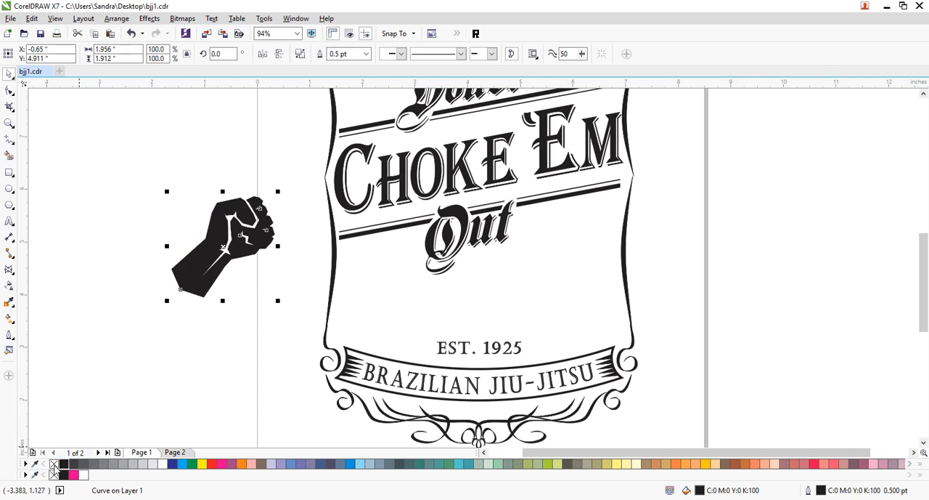
right_click(54, 464)
- Move the fist into the frame beneath "Out", scale it to about 71.6% and rotate it to about 350 degrees
click(248, 275)
drag(245, 246, 553, 279)
drag(585, 229, 553, 258)
drag(538, 299, 529, 297)
click(529, 298)
drag(547, 336, 542, 352)
- Make a mirrored copy of the fist on the opposite side, then level and space the pair with forearms meeting in a V
drag(517, 306, 495, 339)
click(712, 276)
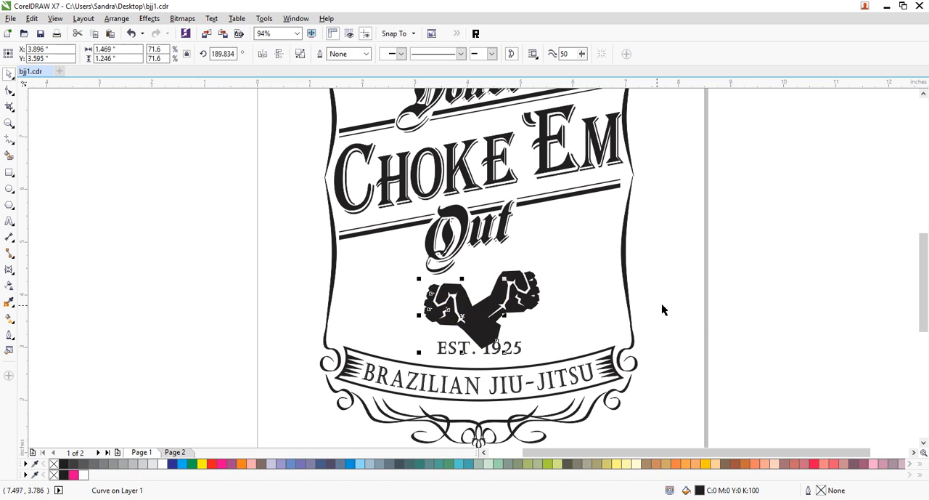
click(732, 296)
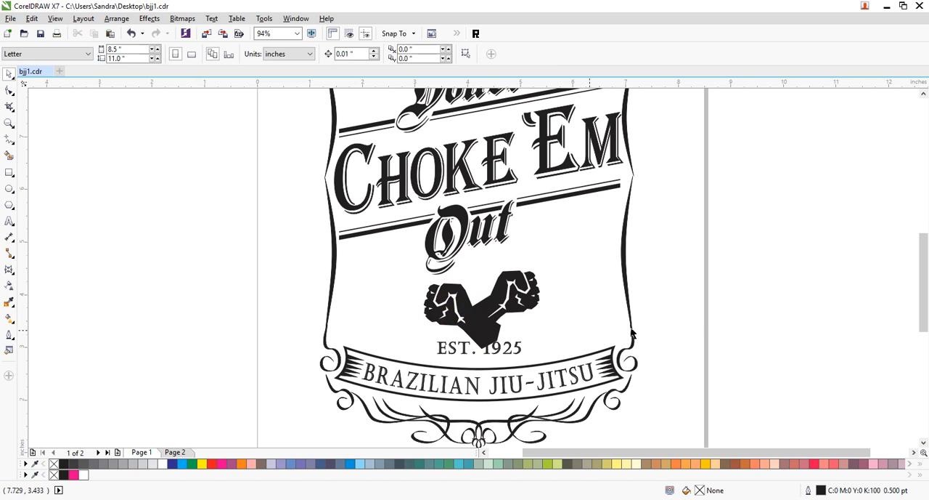
click(518, 308)
click(732, 288)
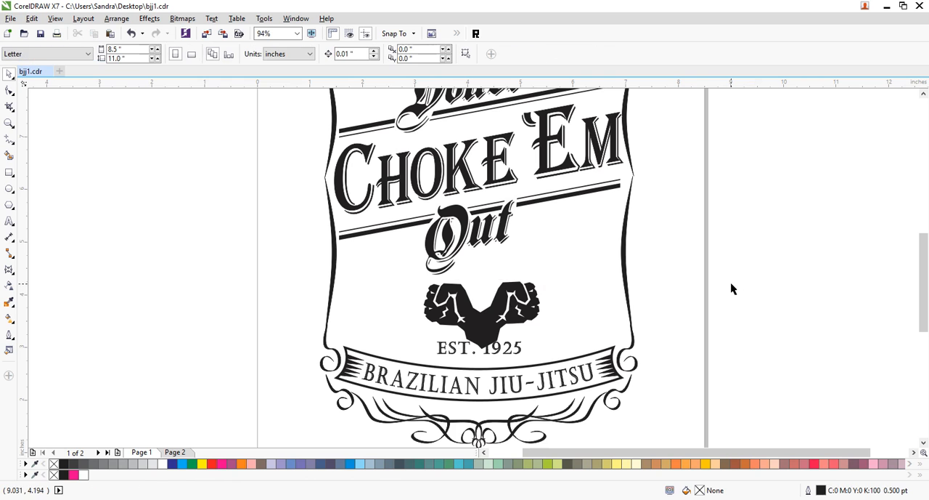
click(520, 316)
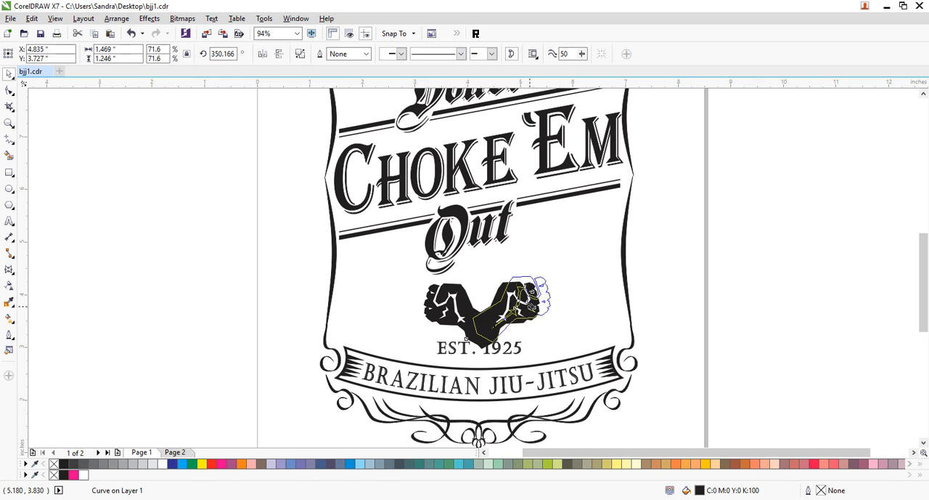
- Select both fists and move them clear of the lettering, over the frame's right edge
shift+click(460, 303)
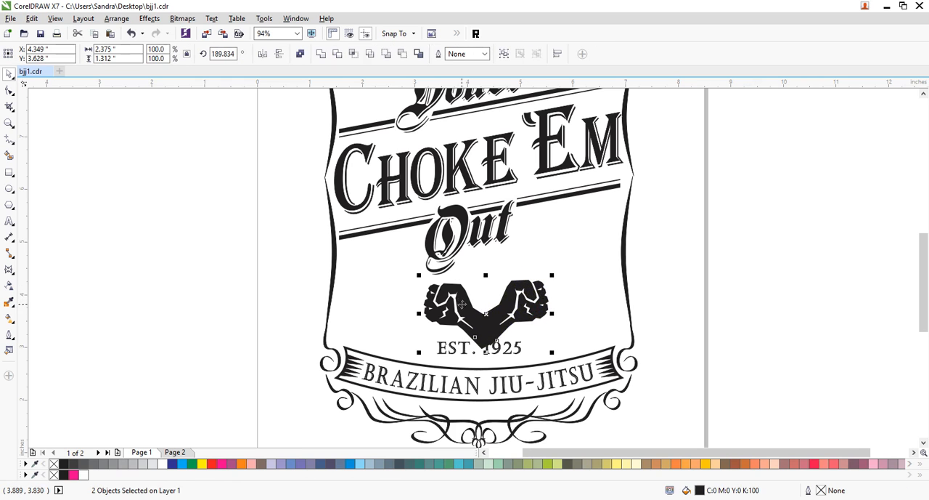
drag(464, 305, 697, 293)
click(694, 311)
click(834, 305)
- Rotate the right-hand fist counterclockwise to about 6.4 degrees so its forearm stands steeper
click(692, 296)
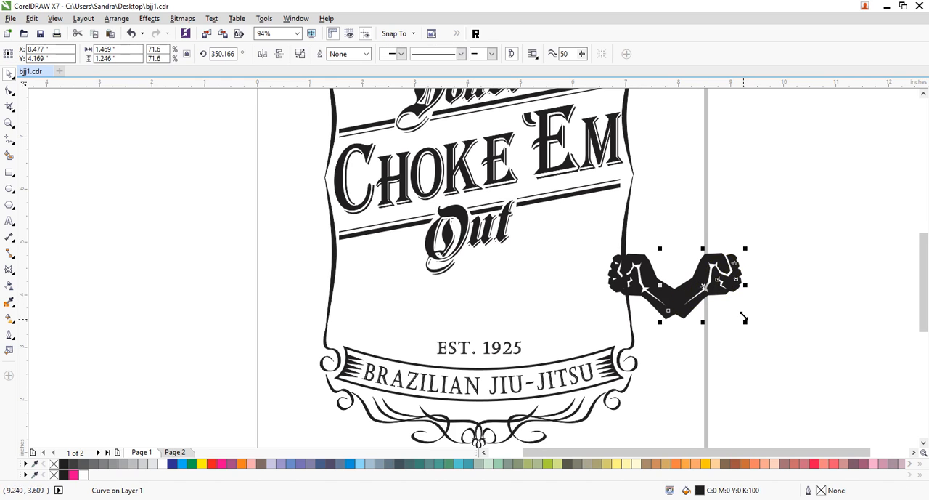
drag(728, 288, 730, 290)
click(731, 303)
drag(745, 326, 755, 317)
- Rotate the left-hand fist clockwise to about 172 degrees and shift it so the two forearms overlap at the base
click(631, 302)
click(660, 293)
click(661, 293)
mouse_move(685, 328)
mouse_down()
mouse_move(685, 319)
mouse_move(672, 332)
mouse_up()
click(775, 311)
drag(660, 303, 667, 302)
click(802, 256)
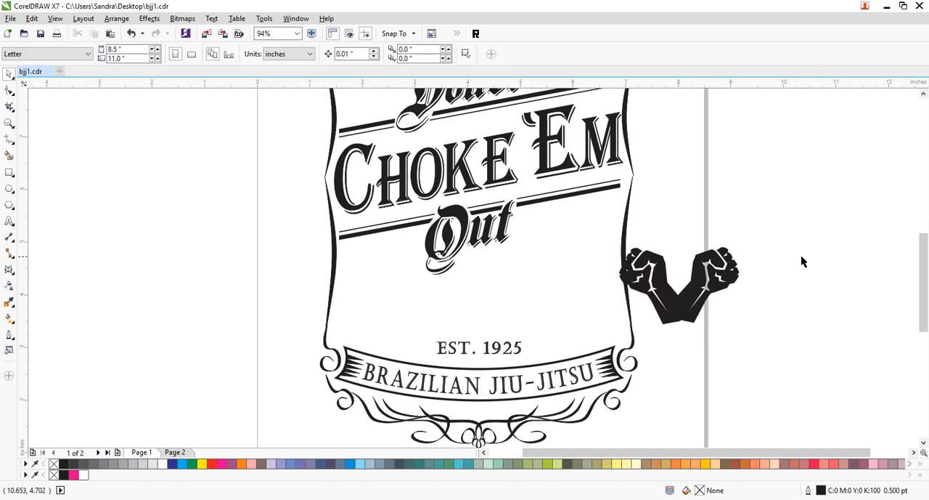
mouse_move(672, 302)
mouse_down()
mouse_move(681, 312)
mouse_move(686, 299)
mouse_up()
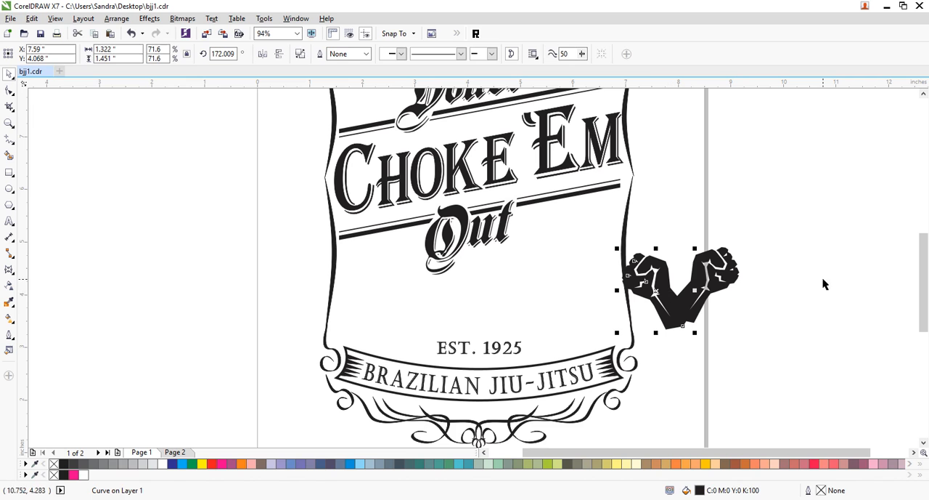
- Move both fists together to the frame's centre over EST. 1925, with the forearms reaching onto the BRAZILIAN JIU-JITSU banner
click(826, 282)
drag(763, 240, 622, 342)
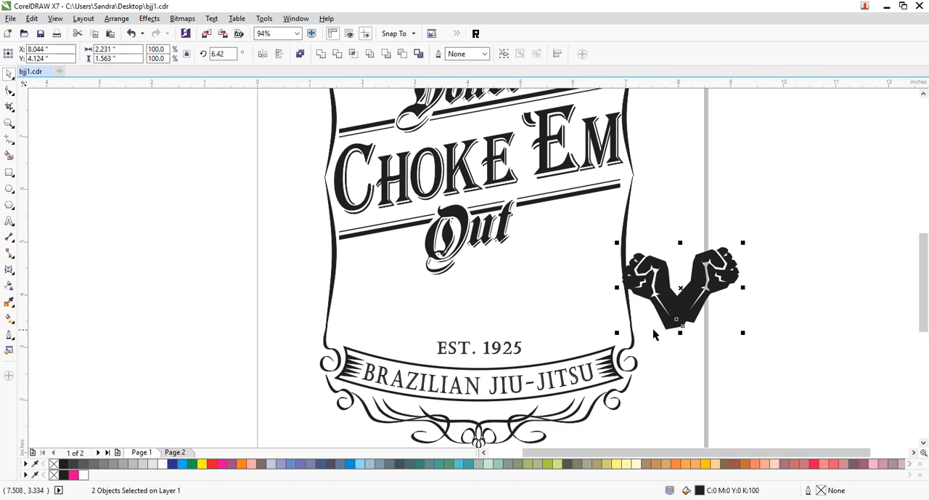
drag(676, 319, 480, 372)
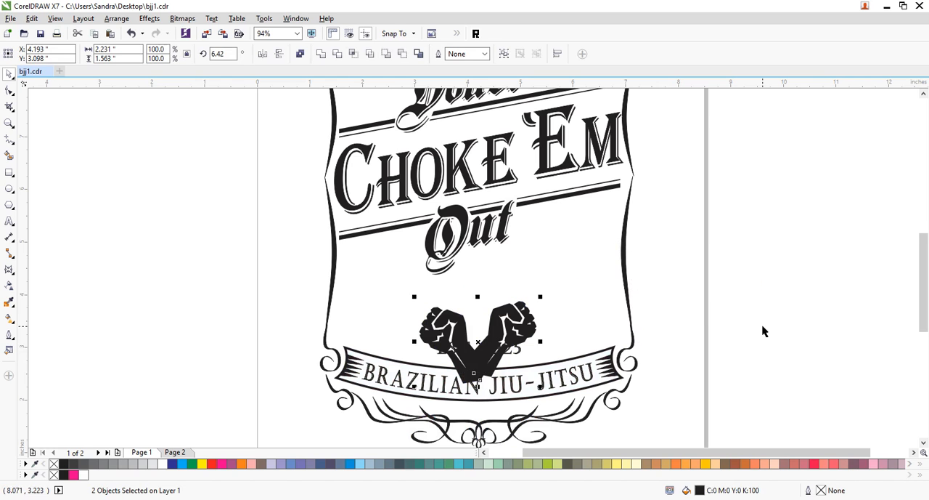
click(813, 321)
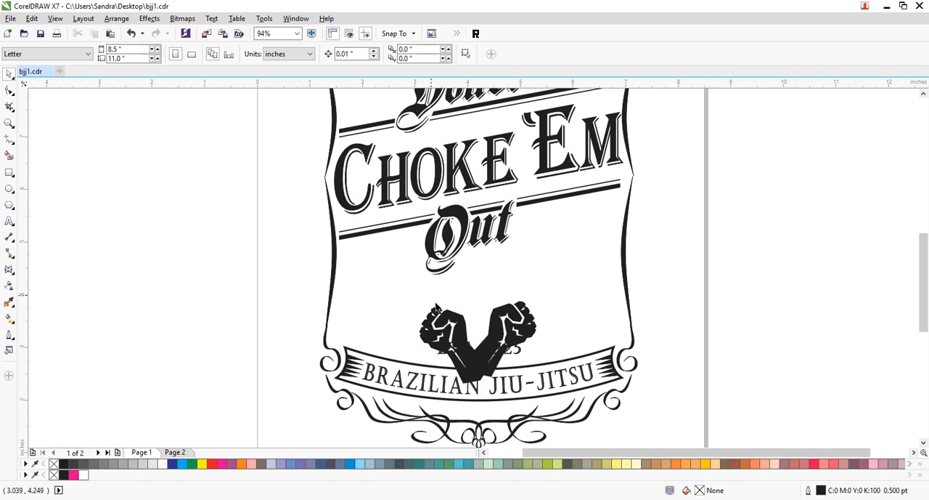
- Draw a narrow slanted strip about 0.64 by 0.68 inches leading up-left from the left fist and fill it black
click(8, 138)
click(421, 273)
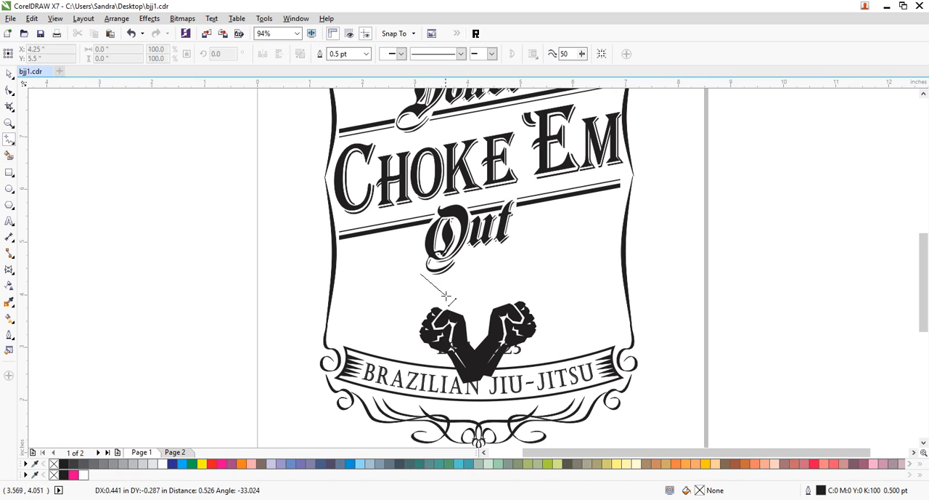
click(452, 311)
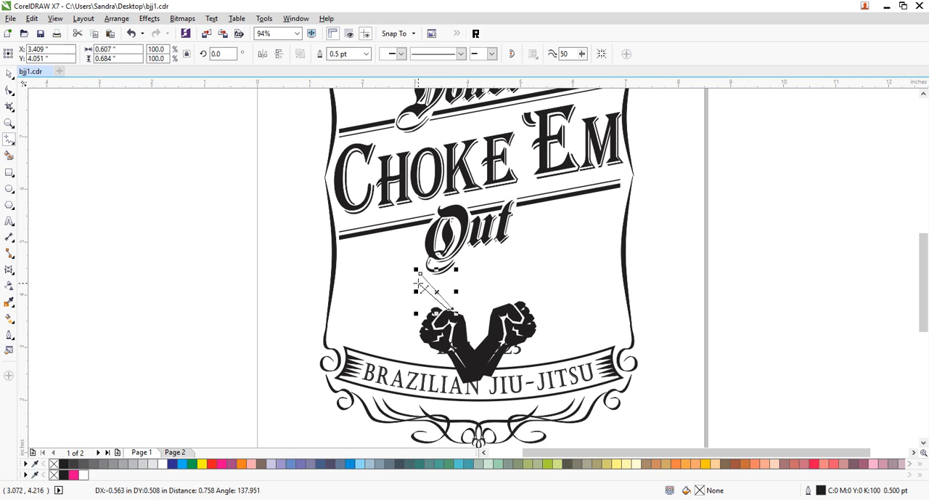
double_click(419, 280)
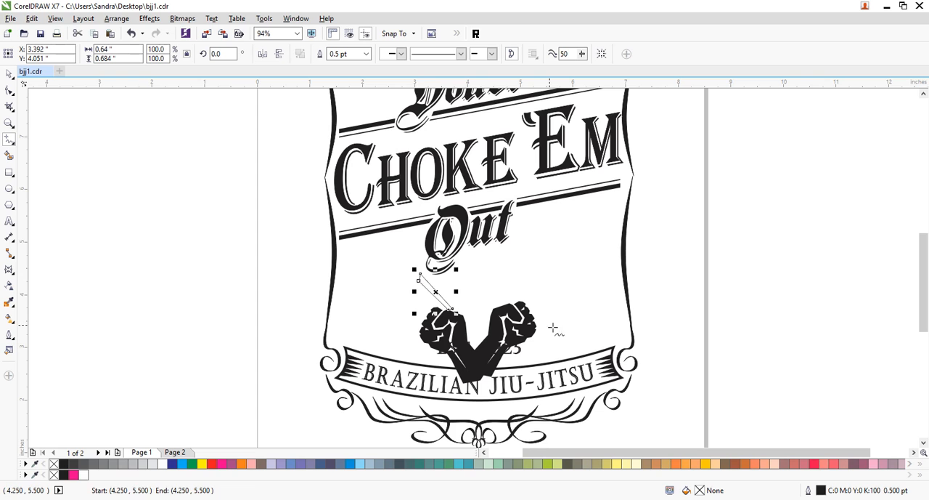
click(9, 73)
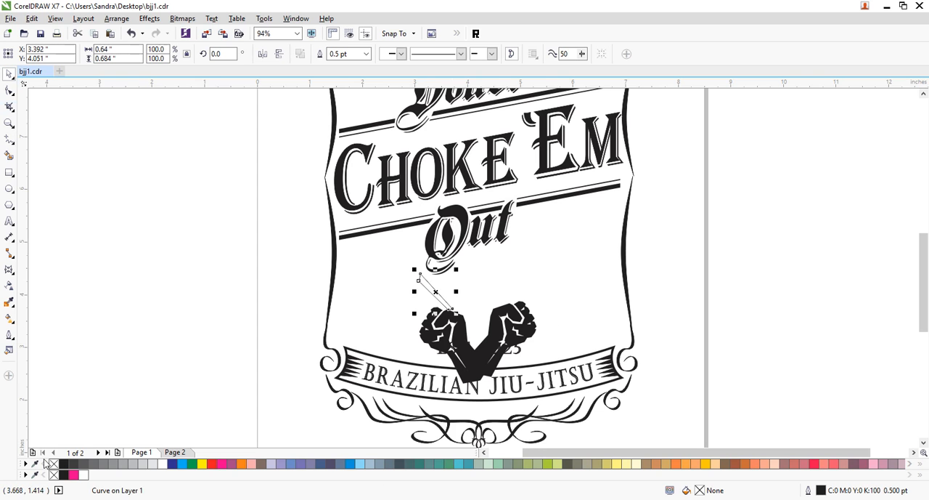
click(75, 296)
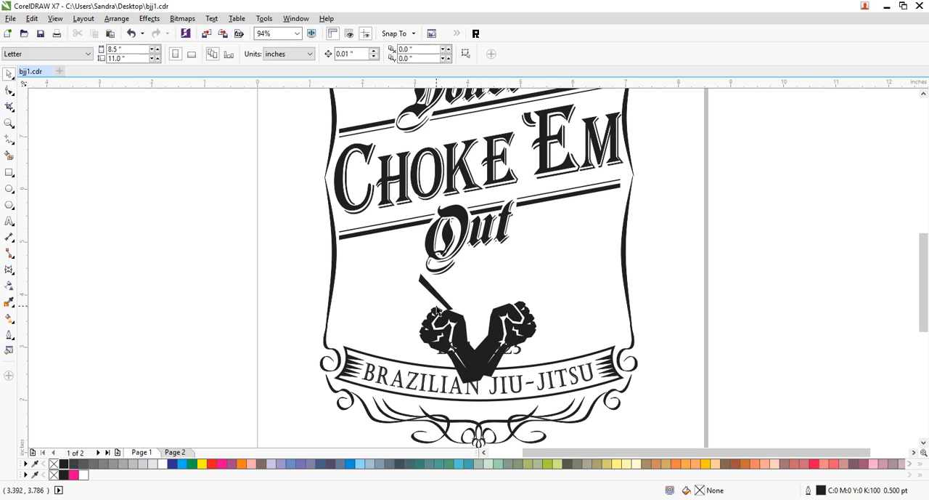
- Shift the black strip slightly left and place a copy beside it, stretched to about 126% width (0.806 inches)
click(441, 303)
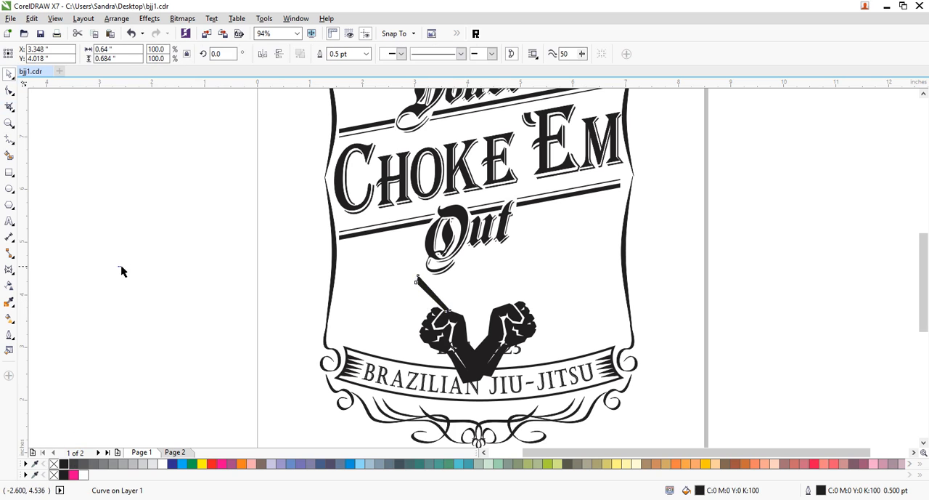
click(120, 271)
drag(431, 295, 389, 292)
right_click(416, 294)
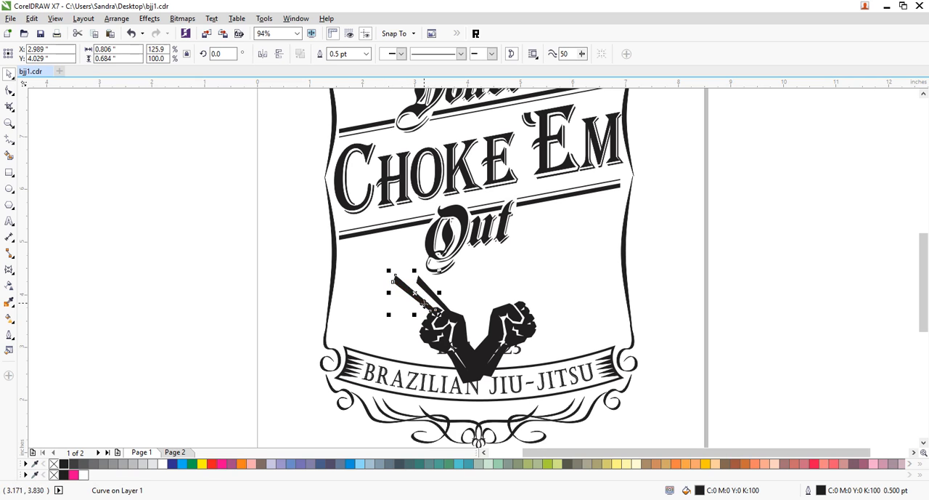
click(808, 310)
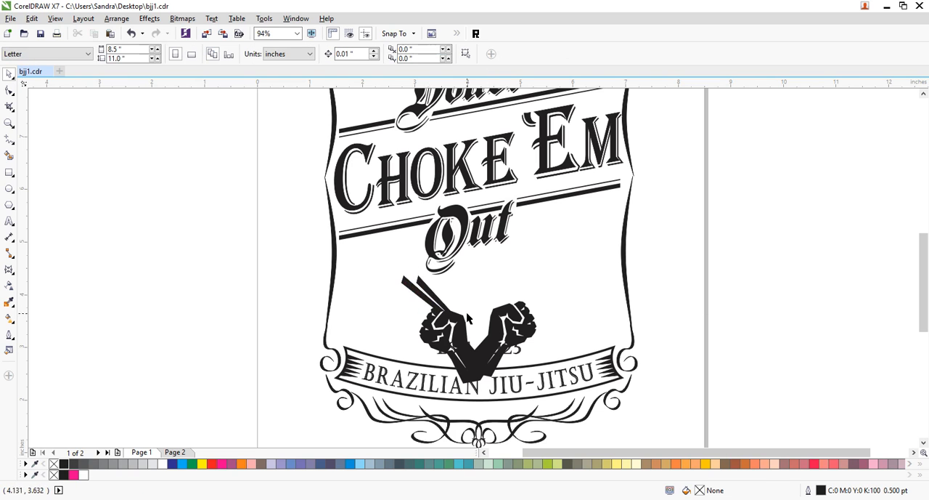
- Place a mirrored copy of the two black strips on the right-hand fist, leading up and outward
click(419, 293)
shift+click(426, 292)
drag(428, 291, 521, 294)
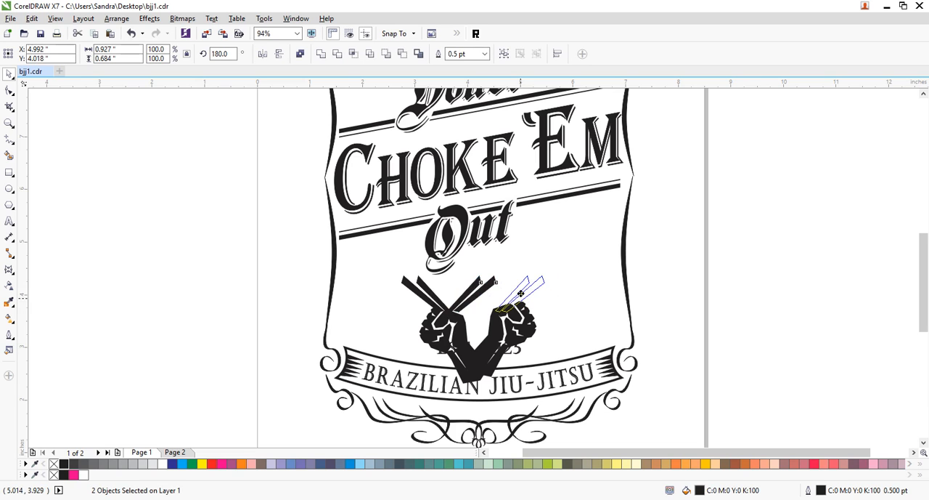
drag(521, 293, 519, 293)
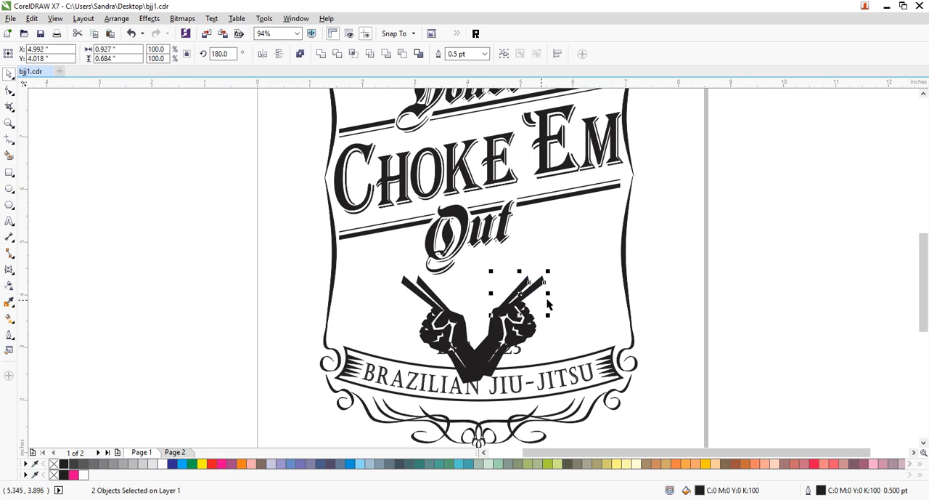
click(743, 320)
- Rotate the right-hand pair of strips to about 207 degrees so they stand steeper, and seat them on the fist
click(527, 294)
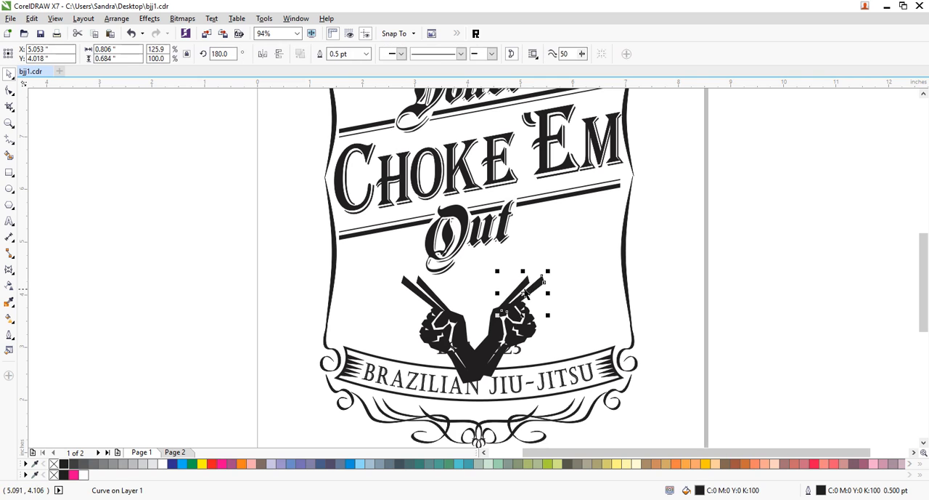
shift+click(521, 287)
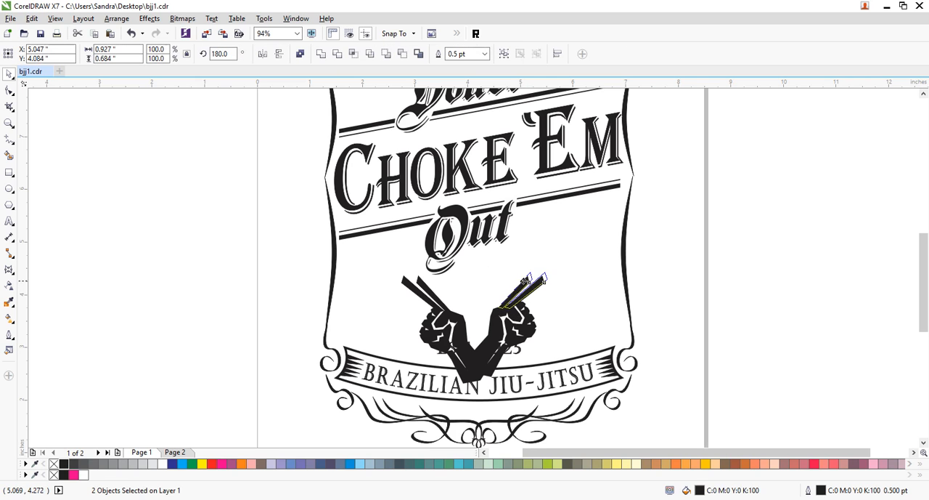
click(523, 282)
drag(550, 270, 525, 277)
click(520, 274)
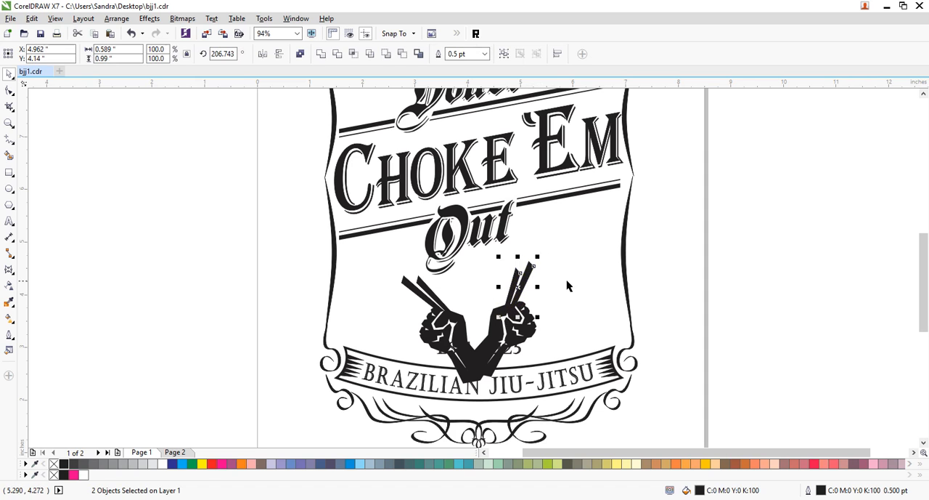
click(776, 284)
- Rotate the left-hand pair of strips clockwise to about 350 degrees
click(420, 283)
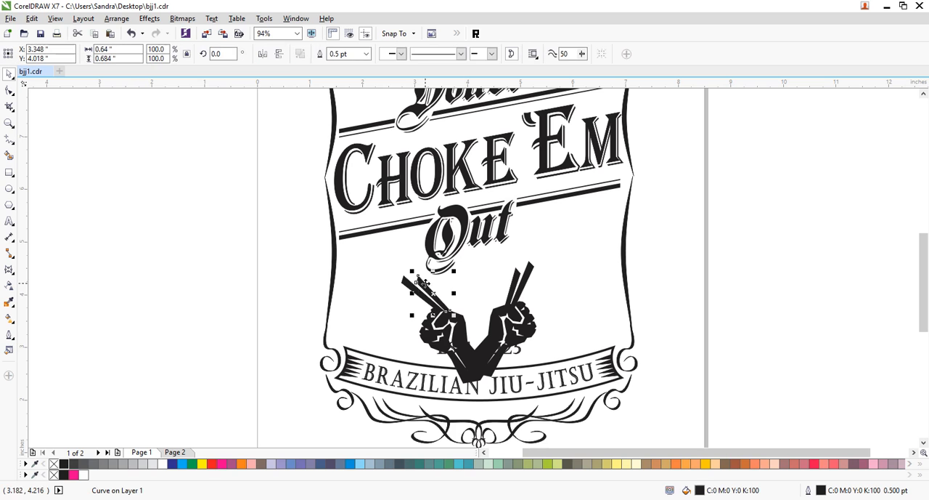
shift+click(416, 290)
click(415, 291)
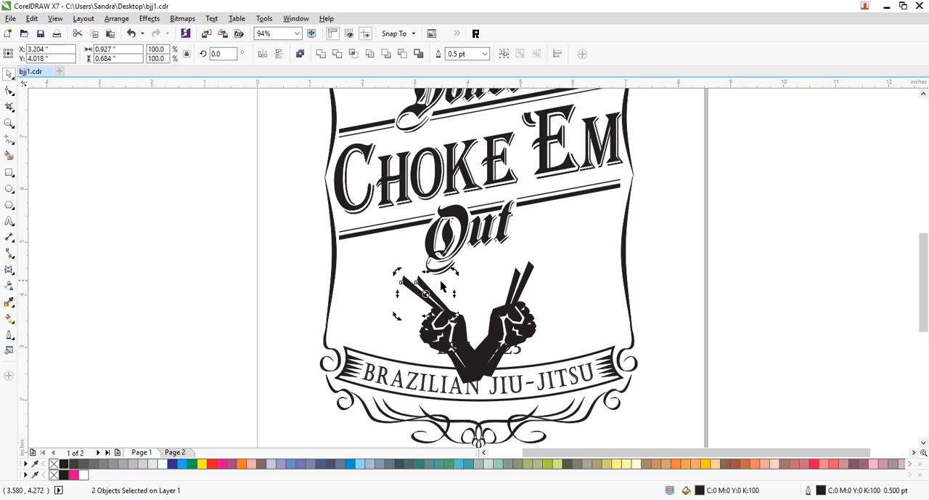
drag(454, 272, 474, 271)
click(732, 291)
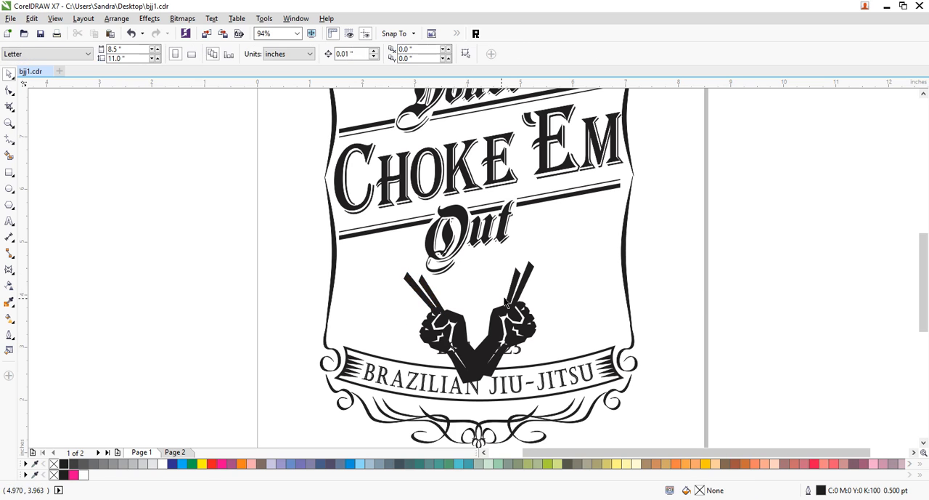
- Move the left-hand fist with its strips closer to the other fist so the forearms overlap more
click(440, 304)
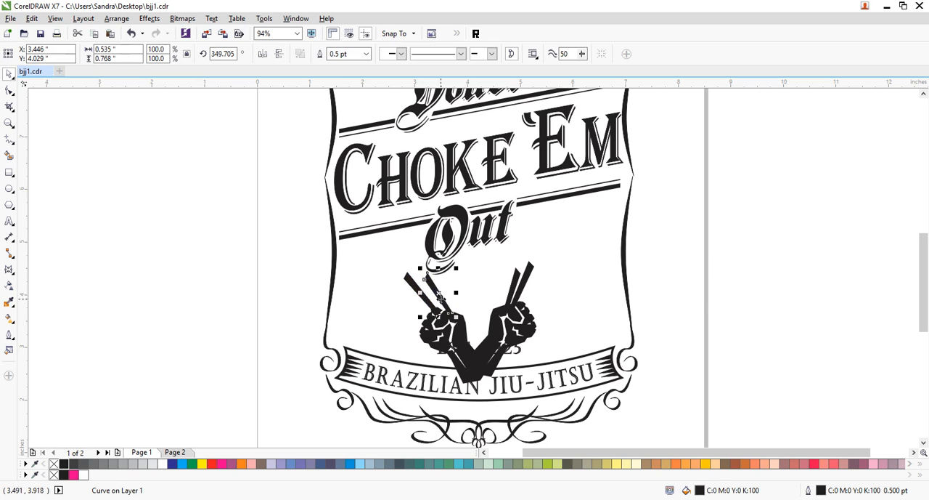
shift+click(425, 296)
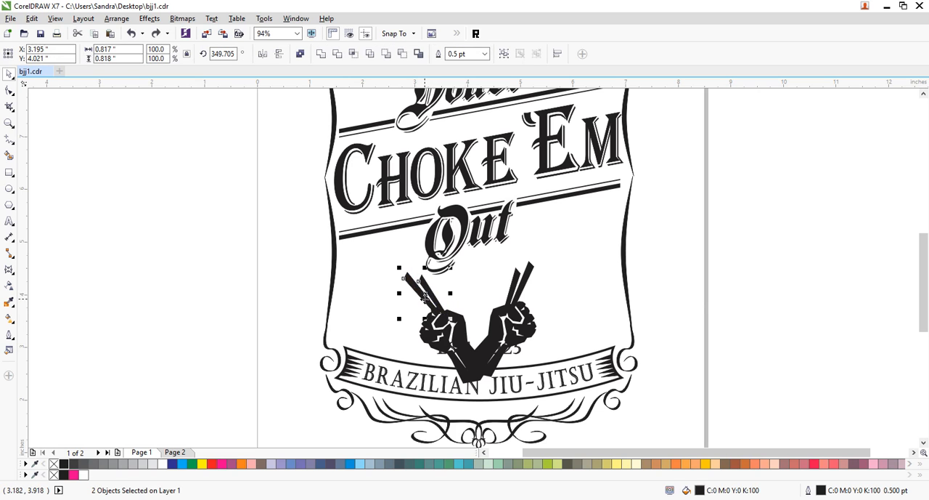
shift+click(460, 332)
drag(460, 332, 479, 332)
click(753, 354)
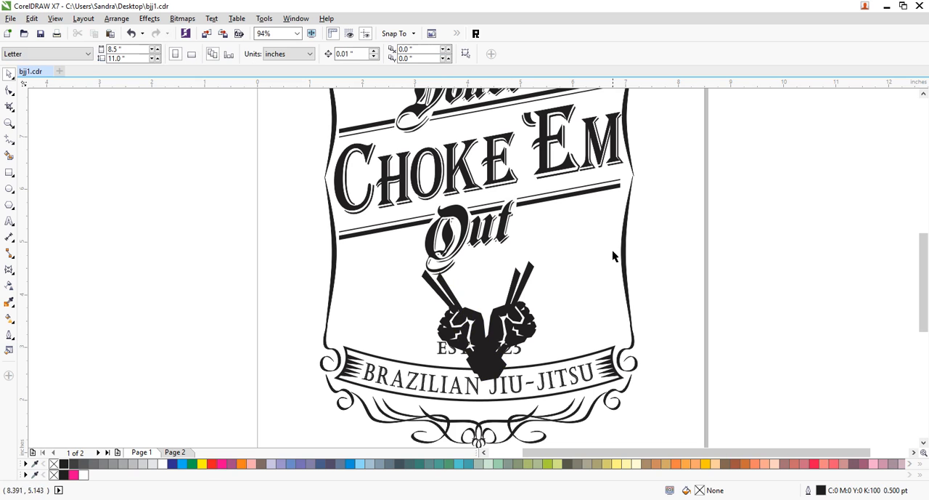
- Move EST. 1925 out over the page's right edge and shift both fists with their strips down-left onto the banner's centre
drag(451, 358, 680, 340)
click(572, 249)
drag(573, 245, 388, 390)
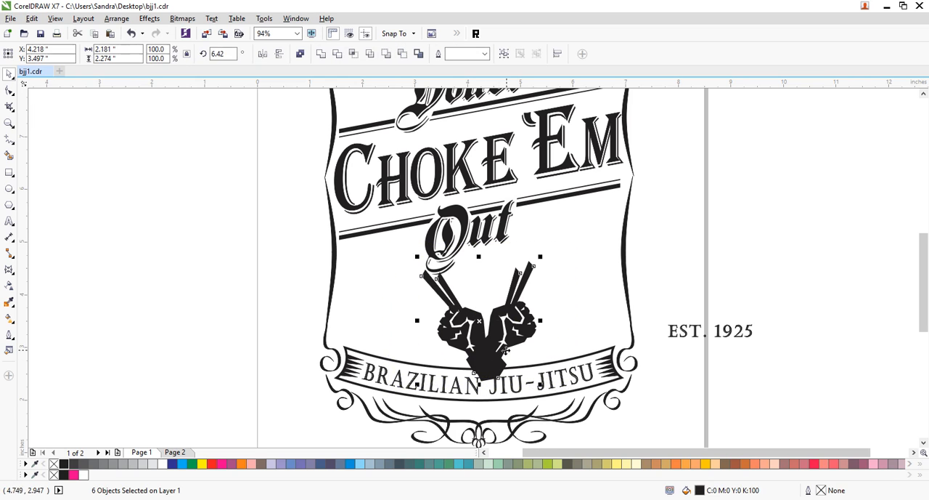
drag(504, 345, 491, 356)
click(703, 299)
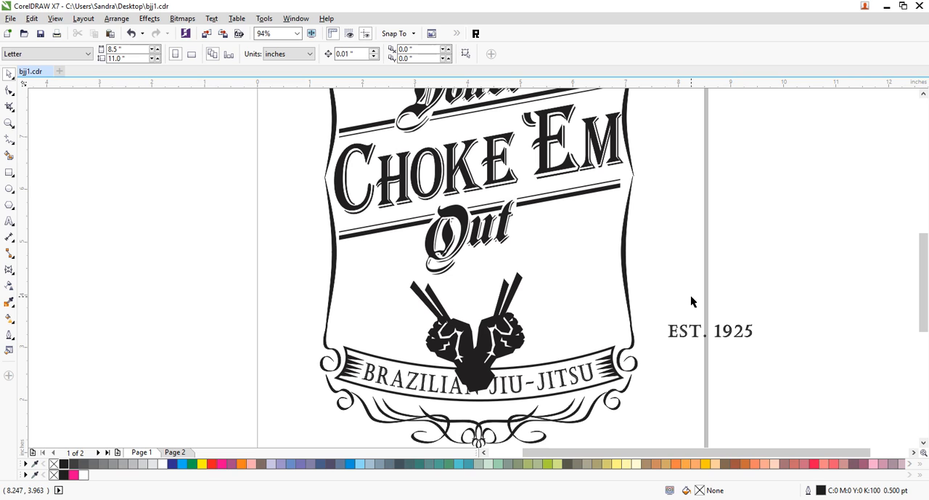
- Raise the pair of strips on each fist slightly so they sit higher above the knuckles
click(515, 300)
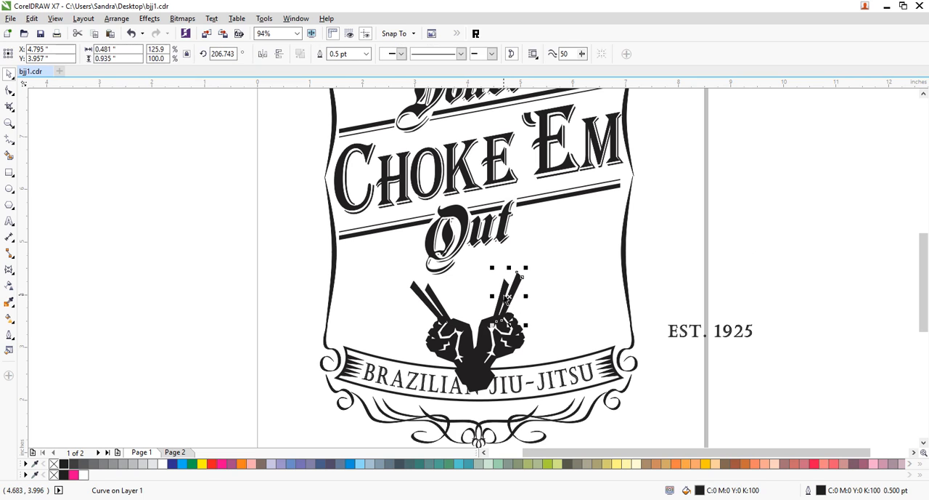
shift+click(506, 300)
mouse_move(505, 296)
mouse_down()
mouse_move(530, 263)
mouse_move(504, 290)
mouse_up()
click(777, 260)
mouse_move(437, 303)
mouse_down()
mouse_move(440, 293)
mouse_move(433, 299)
mouse_up()
click(732, 275)
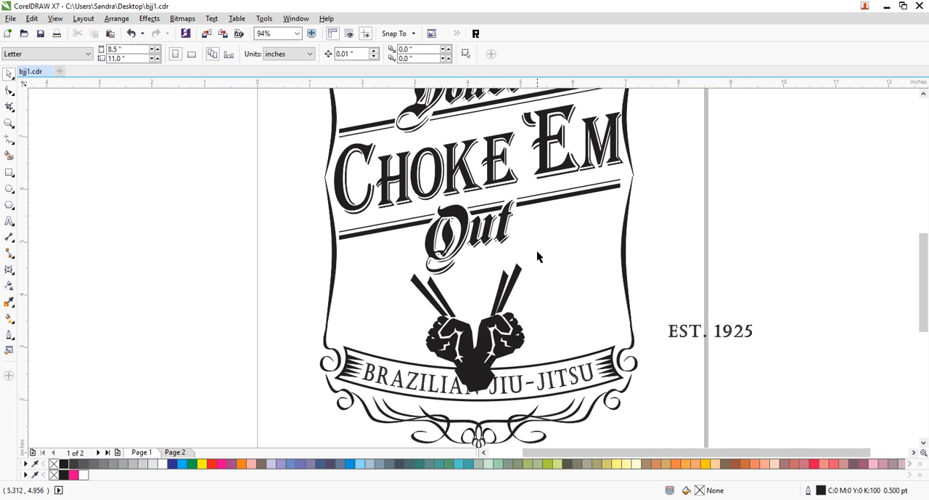
- Draw an ellipse about 3.09 by 1.4 inches over the Out lettering and strip tips, filled white without an outline
click(10, 189)
drag(390, 214, 557, 291)
click(9, 73)
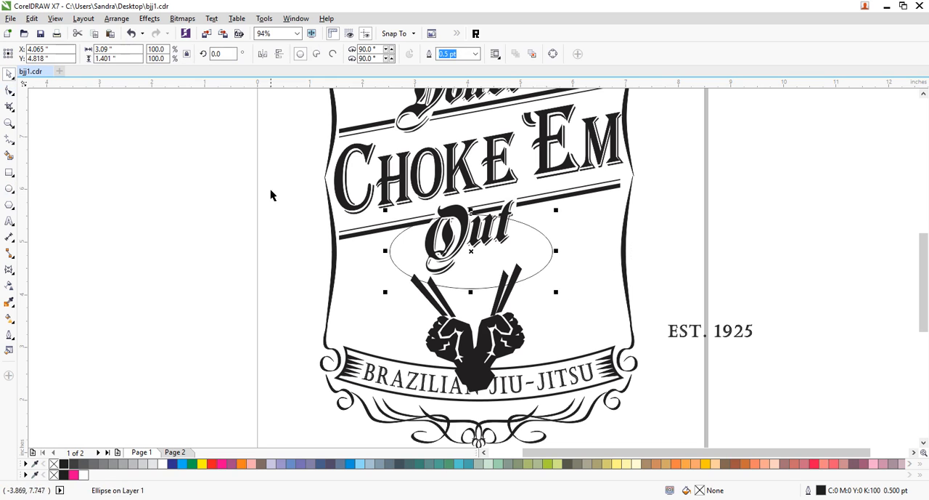
click(164, 463)
right_click(54, 463)
click(650, 274)
- Lower the white ellipse over the strip tips, rotate it to about 4.3 degrees and shift it slightly left
click(455, 268)
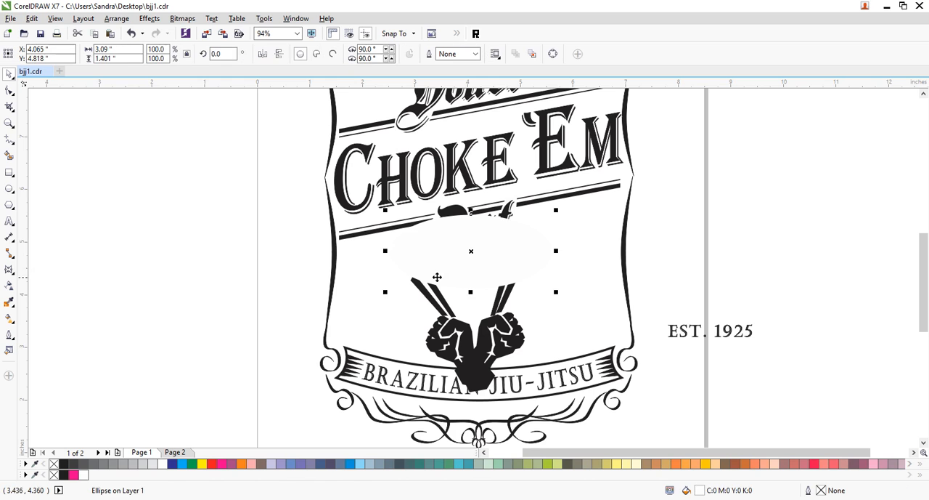
click(392, 257)
drag(392, 257, 386, 259)
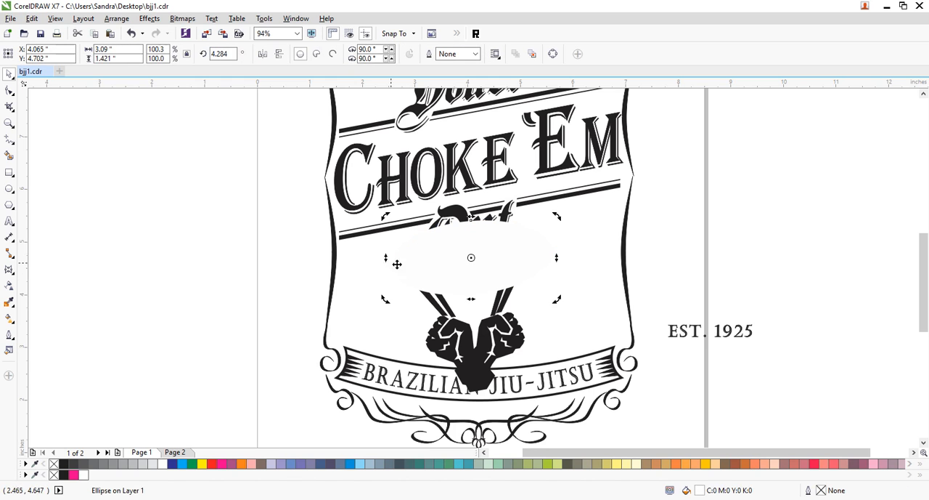
mouse_move(531, 259)
mouse_down()
mouse_move(531, 250)
mouse_move(524, 254)
mouse_up()
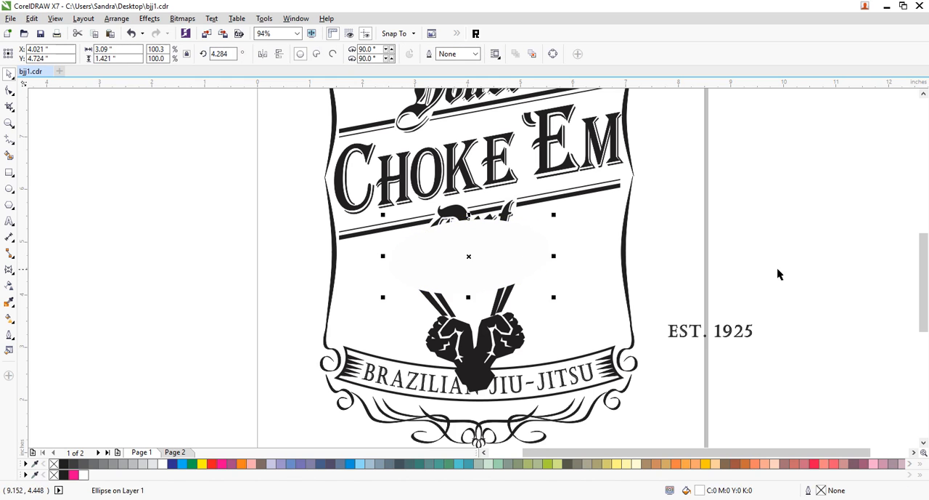
click(809, 266)
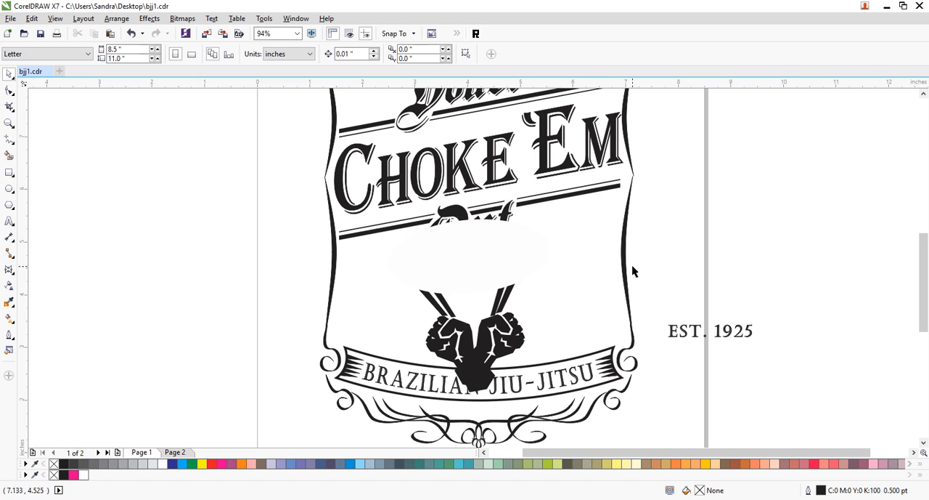
- Bring all parts of the Out lettering in front of the white ellipse
drag(701, 175, 390, 270)
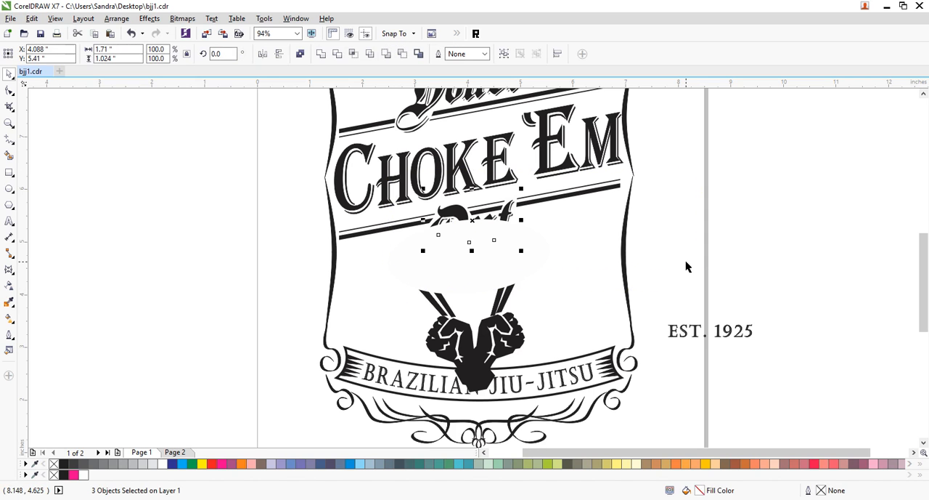
click(727, 196)
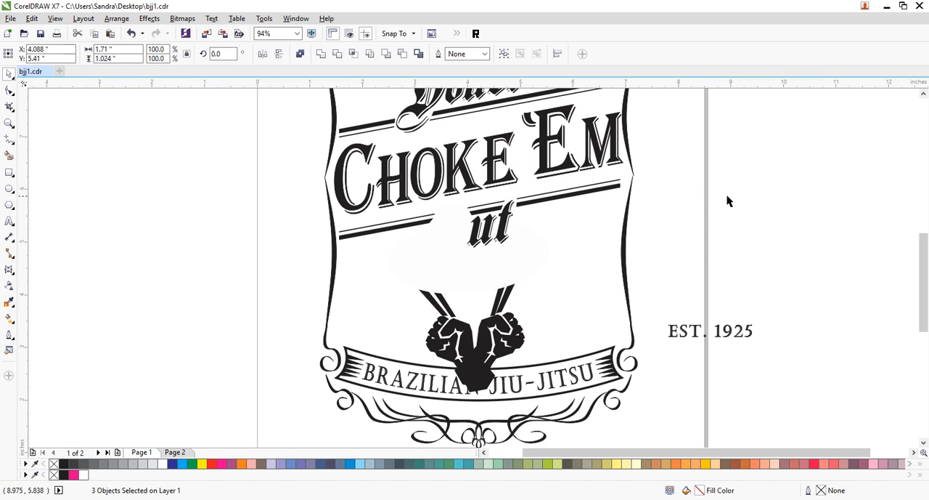
key(ctrl+z)
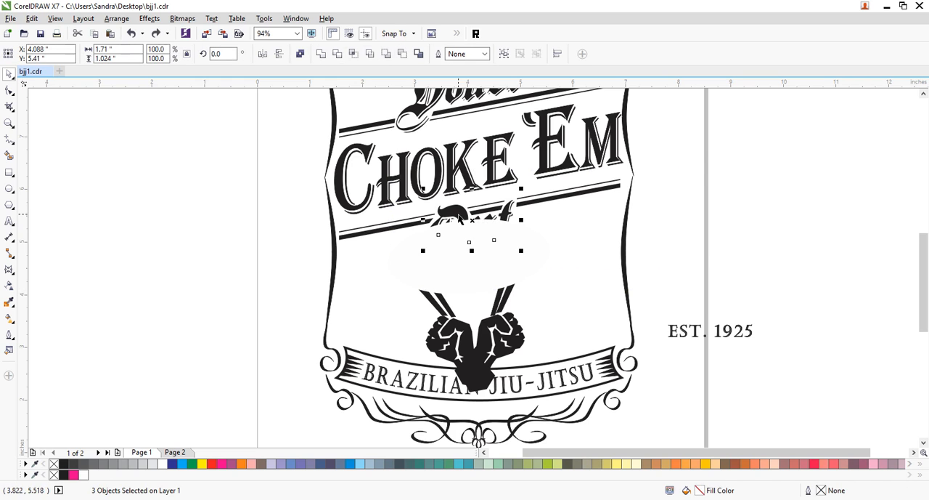
shift+click(456, 212)
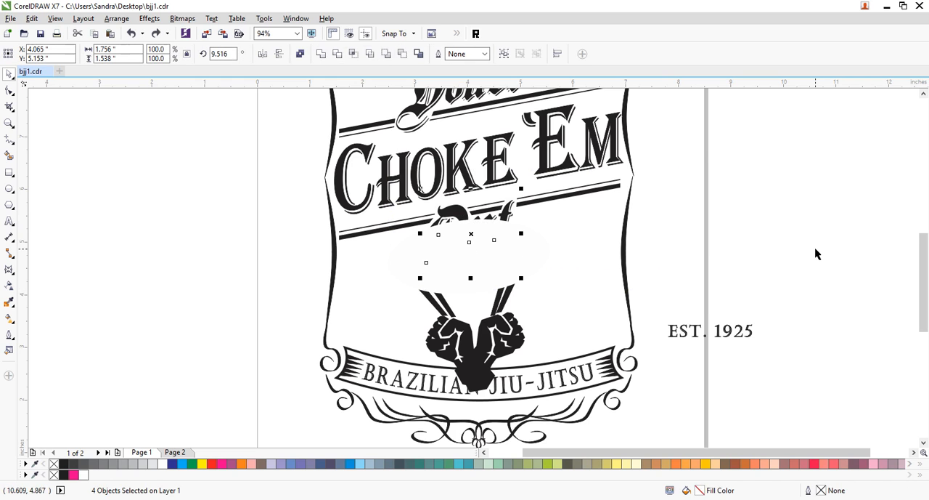
key(ctrl+shift+z)
click(760, 231)
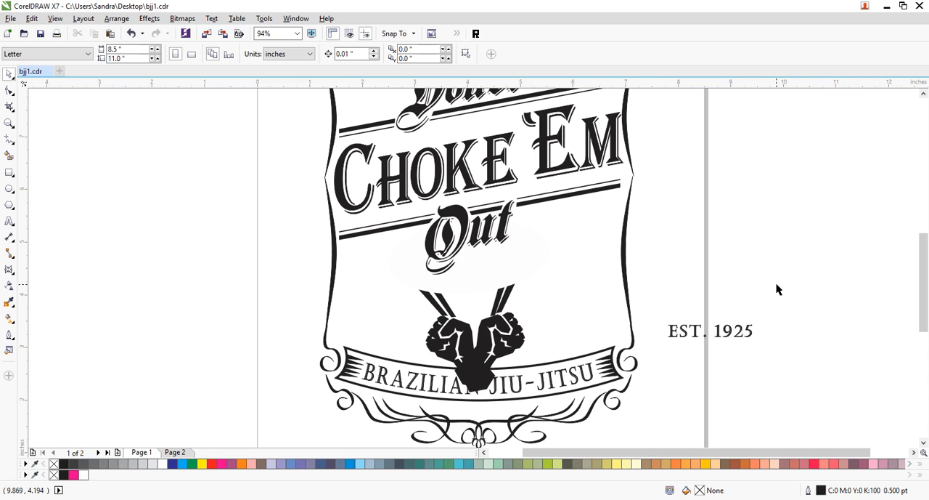
- Draw a closed polygon about 1.51 by 0.71 inches over the forearm ends on the banner, filled white without an outline
click(9, 138)
click(446, 366)
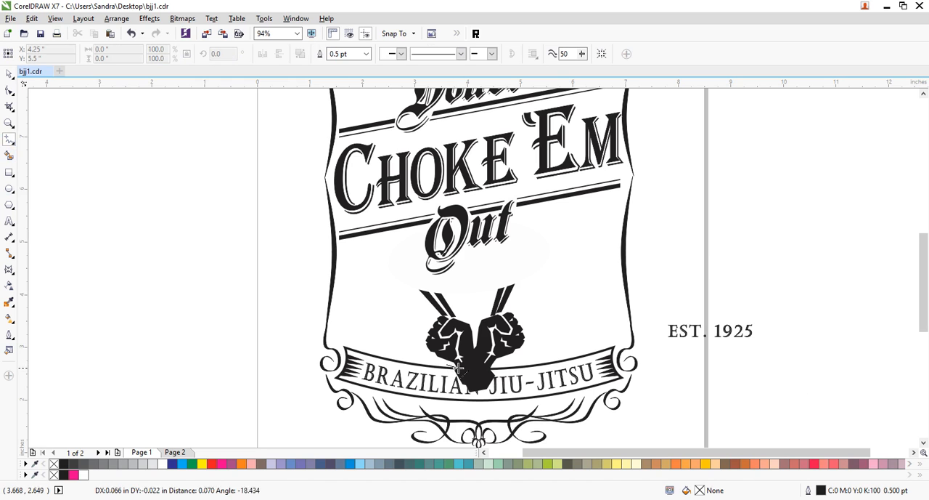
click(498, 366)
double_click(473, 402)
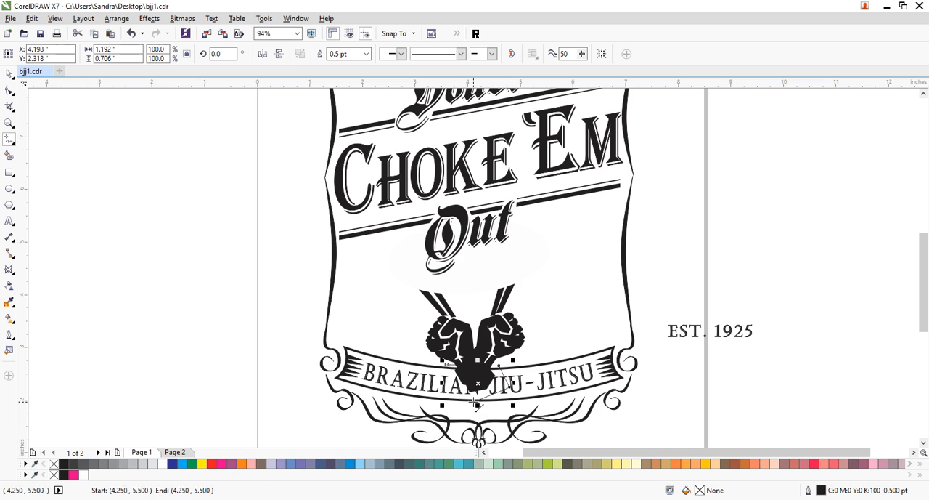
double_click(430, 384)
click(448, 365)
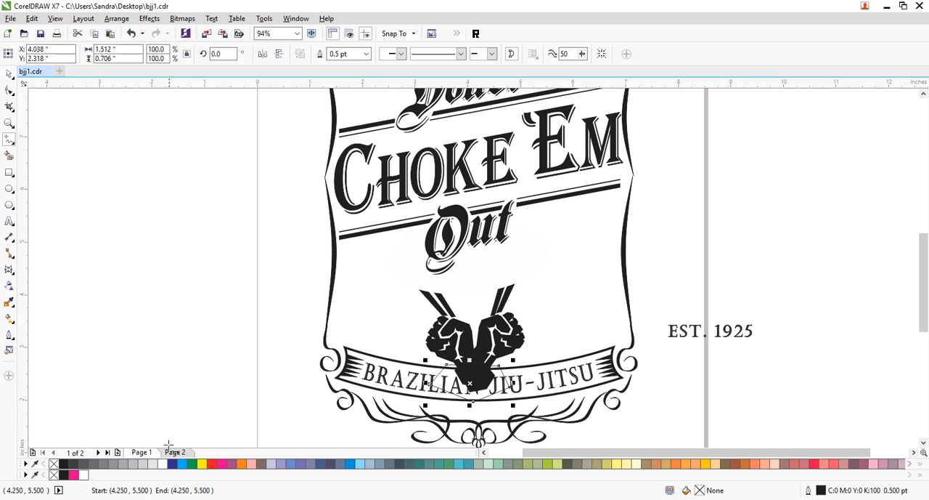
click(158, 464)
right_click(55, 466)
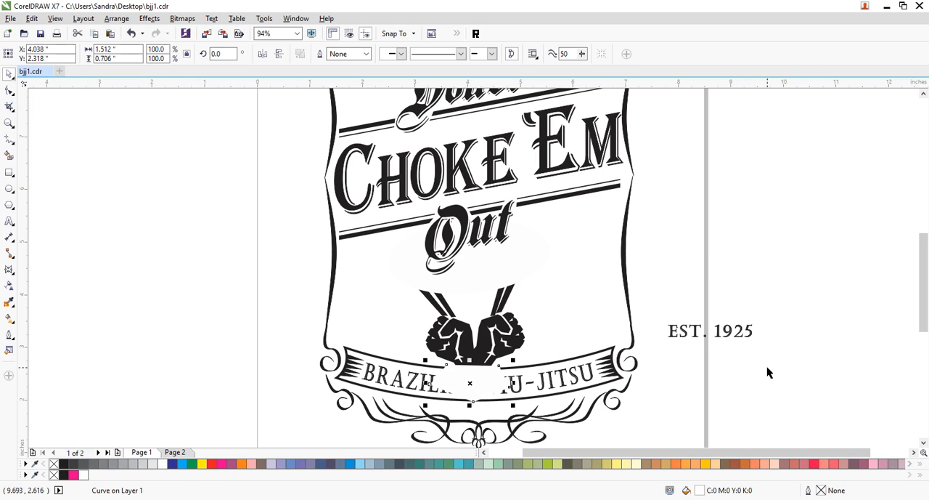
- Nudge the white polygon down 0.05 inches and bring the BRAZILIAN JIU-JITSU banner and lettering in front of it
key(Down)
key(Down)
key(Down)
key(Down)
key(Down)
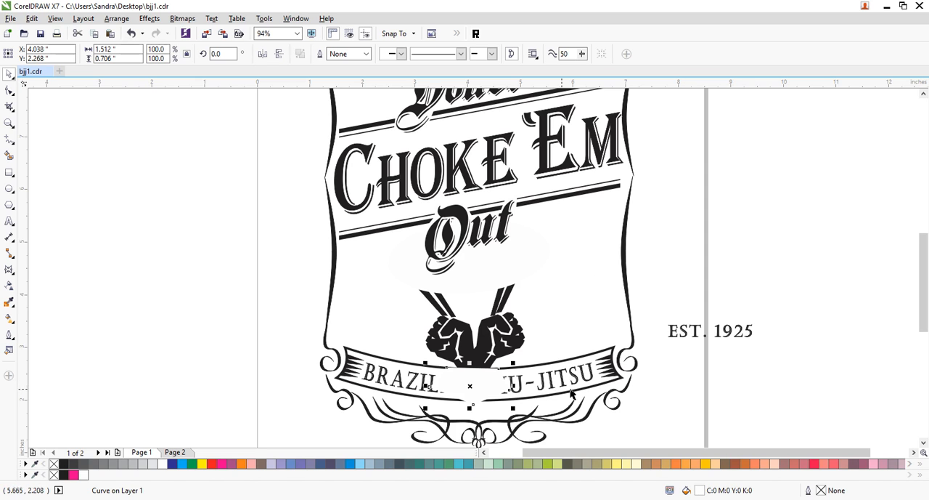
drag(648, 337, 293, 427)
shift+click(492, 387)
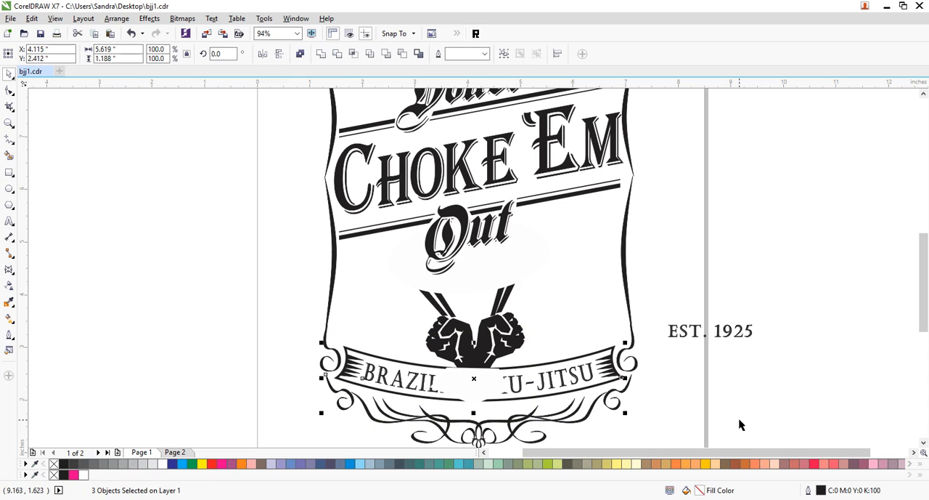
click(752, 402)
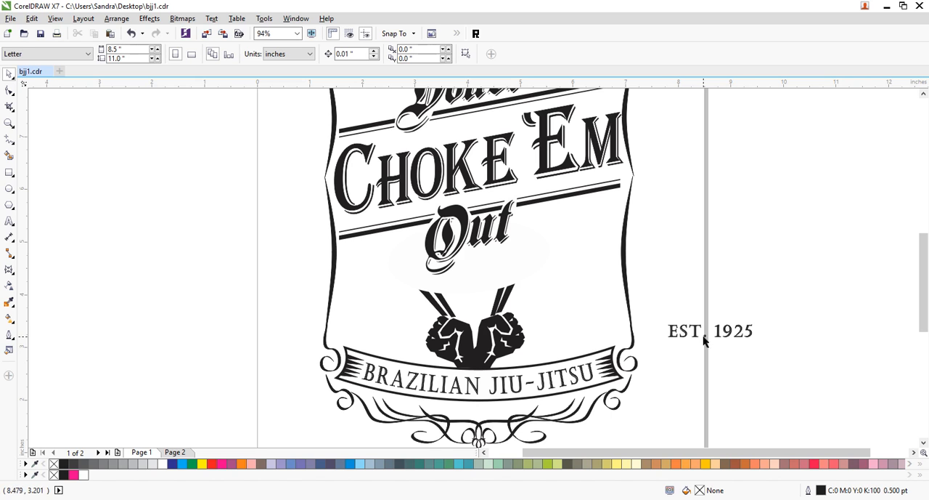
- Place EST. 1925 beside the Out lettering under the lower double line and rotate it to about 10 degrees
click(730, 335)
drag(701, 335, 608, 293)
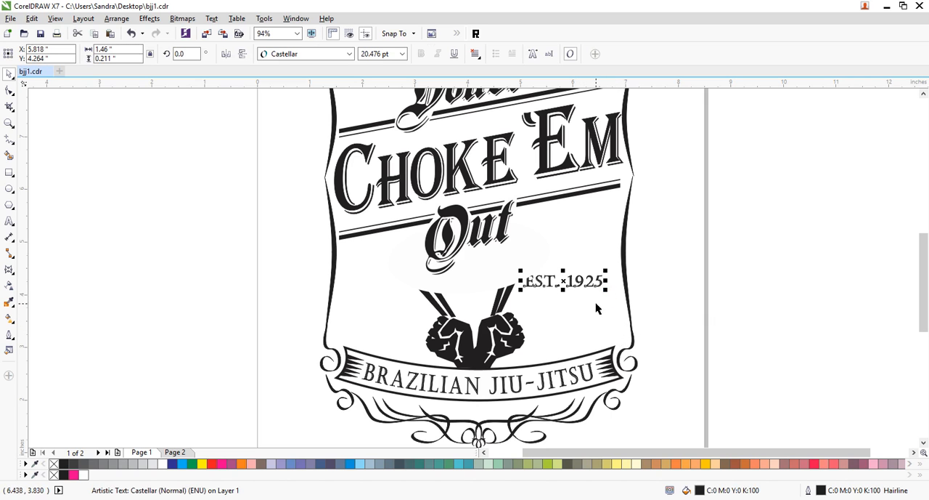
drag(586, 287, 604, 207)
click(589, 224)
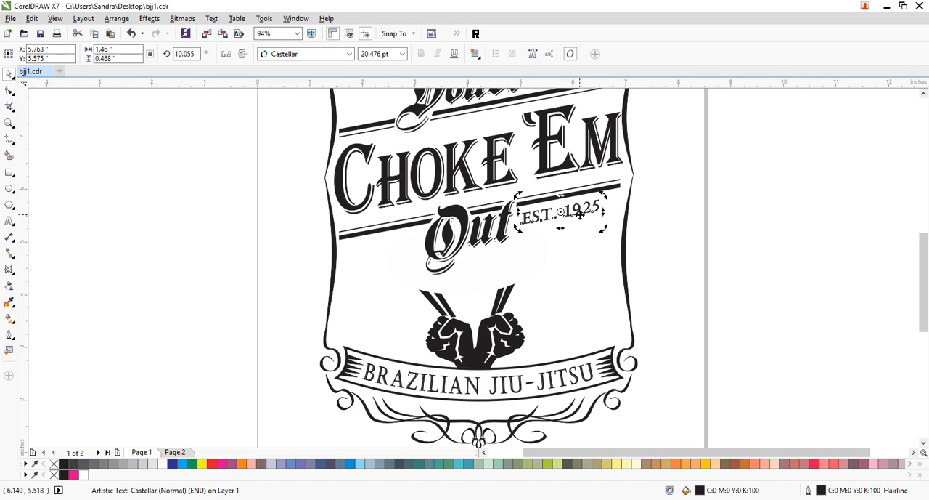
- Skew the EST. 1925 text into an italic slant and shift it right and up, closer under the double line
click(567, 216)
drag(560, 231, 611, 210)
click(596, 210)
click(661, 214)
click(590, 213)
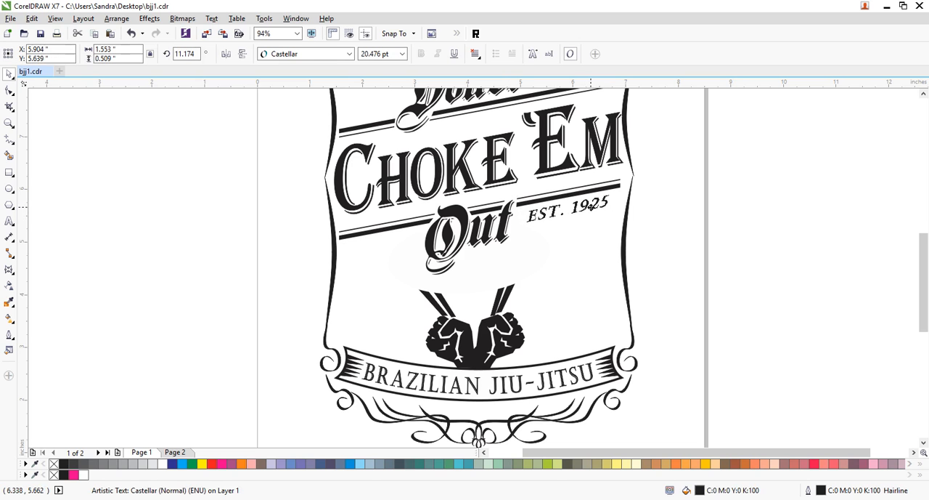
- Fine-tune the angle and placement of the EST. 1925 text beside the Out lettering
click(589, 209)
drag(611, 210, 611, 211)
click(783, 226)
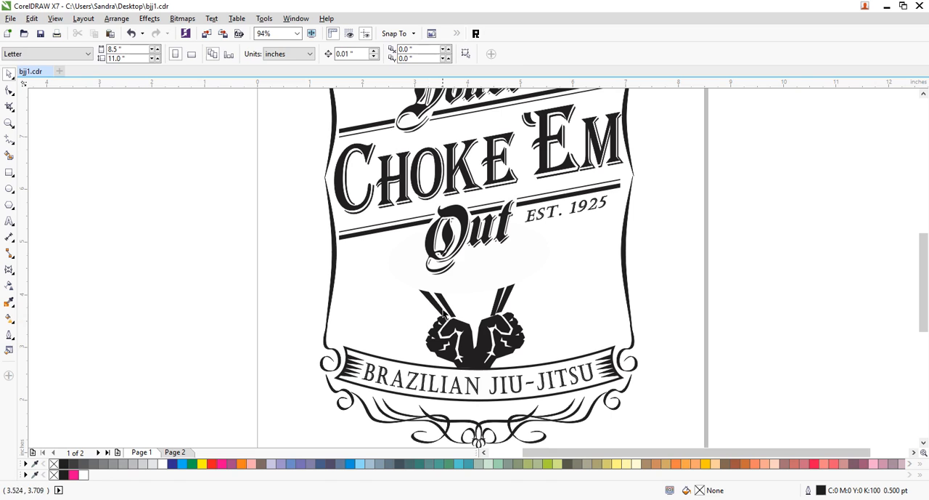
- Nudge the two strips above the left fist right and up 0.01 inches, and one strip above the right fist slightly left and up
click(445, 314)
shift+click(451, 314)
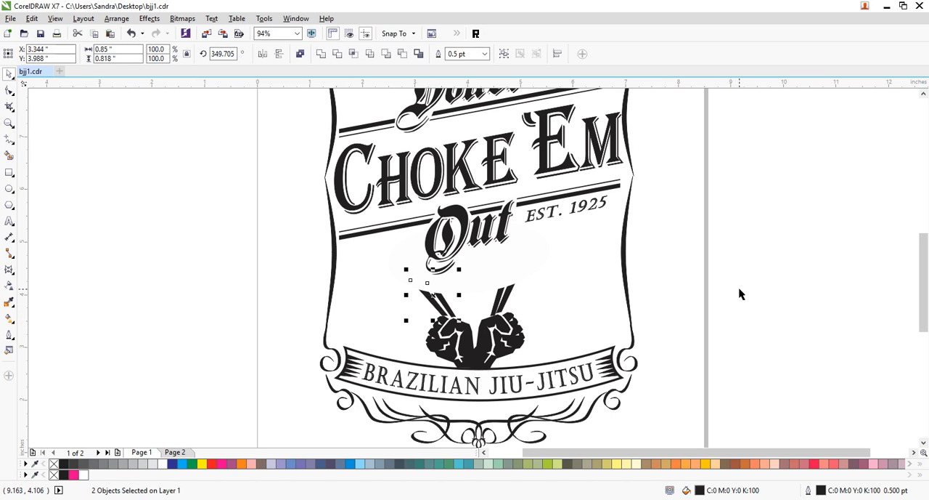
key(Right)
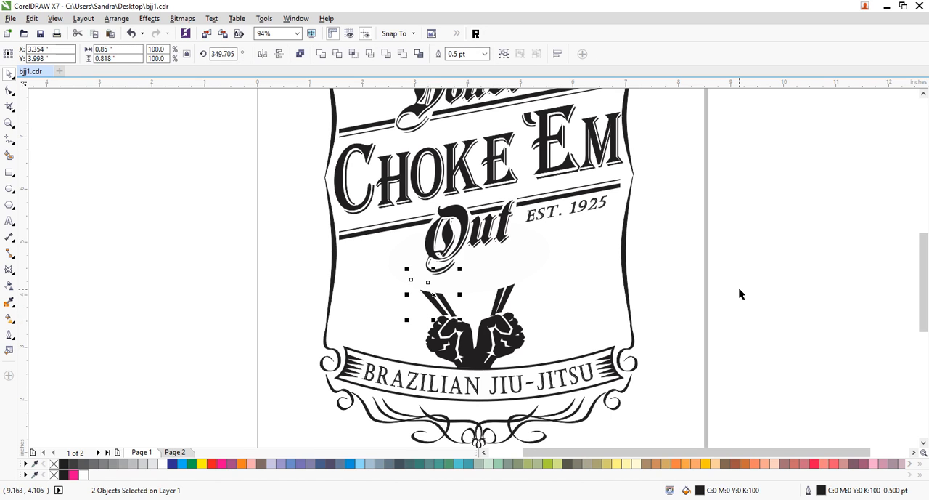
click(498, 298)
key(Left)
key(Left)
key(Left)
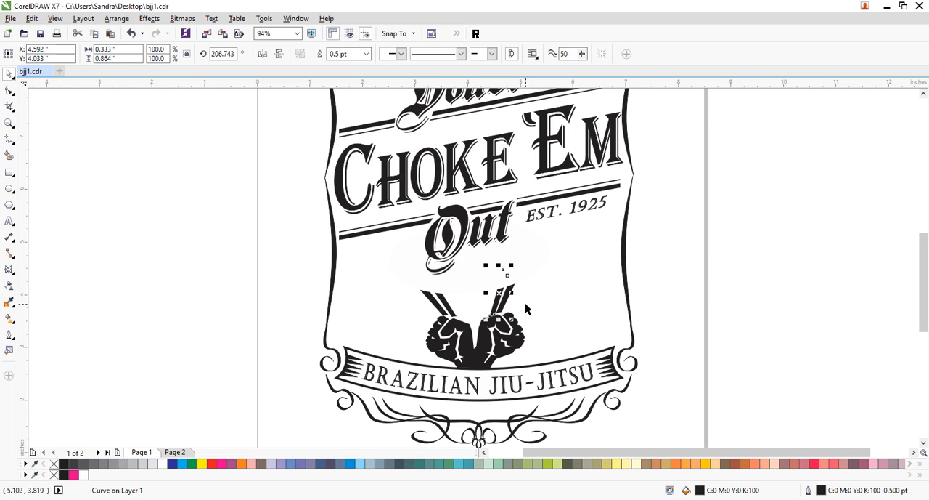
key(Up)
key(Left)
key(Up)
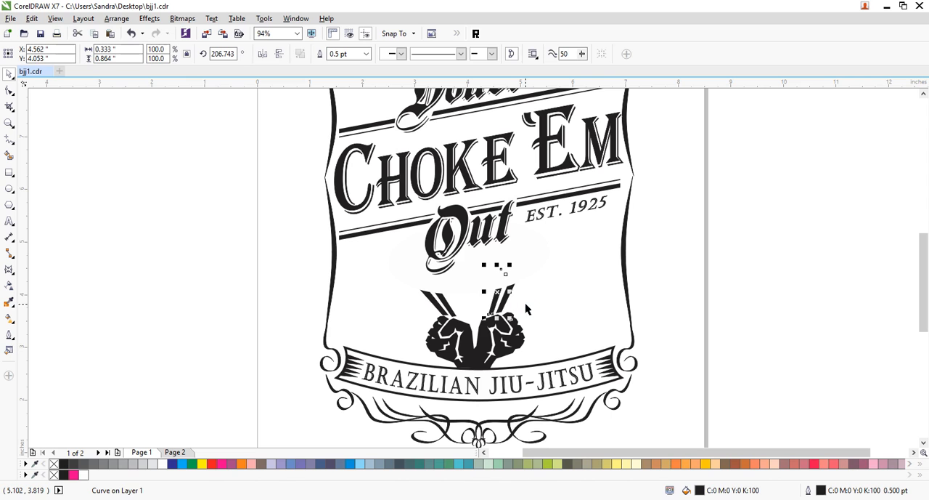
click(679, 272)
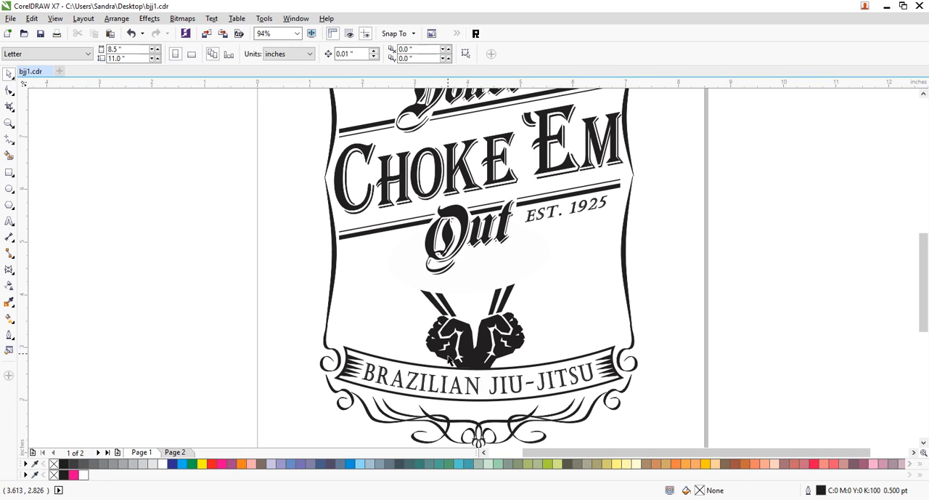
- Draw a closed polygon about 0.32 by 0.22 inches over the lower part of the left fist, filled white without an outline
click(9, 140)
drag(445, 354, 448, 364)
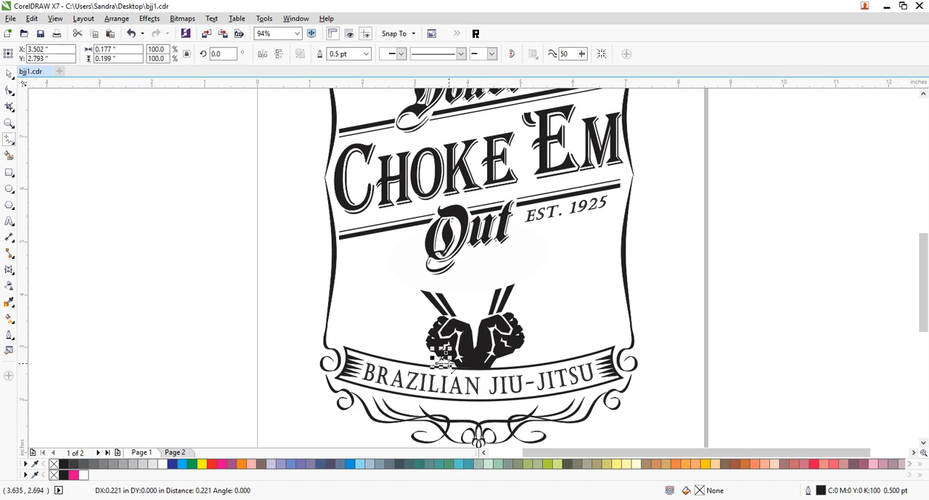
double_click(447, 364)
double_click(454, 353)
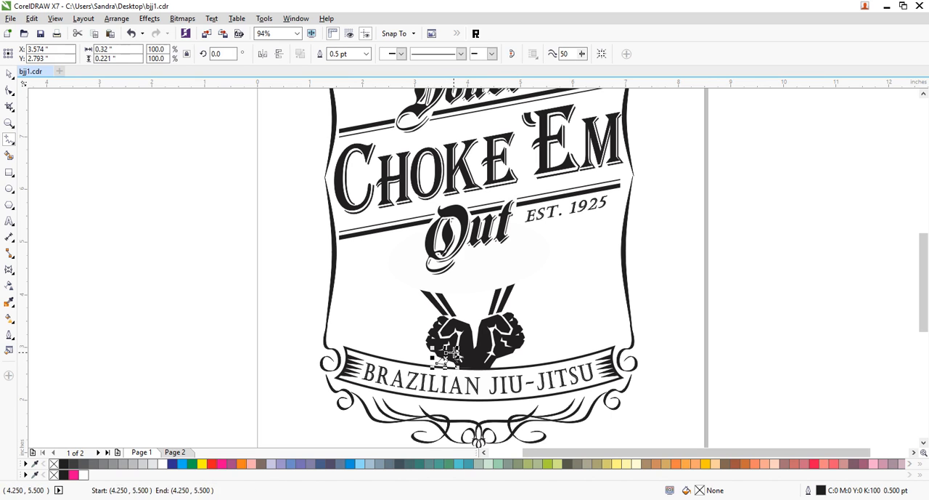
click(161, 465)
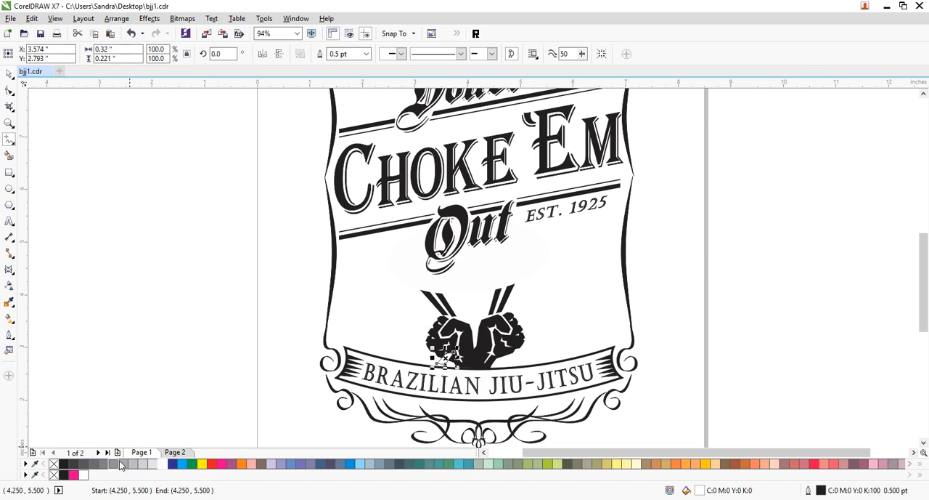
right_click(55, 465)
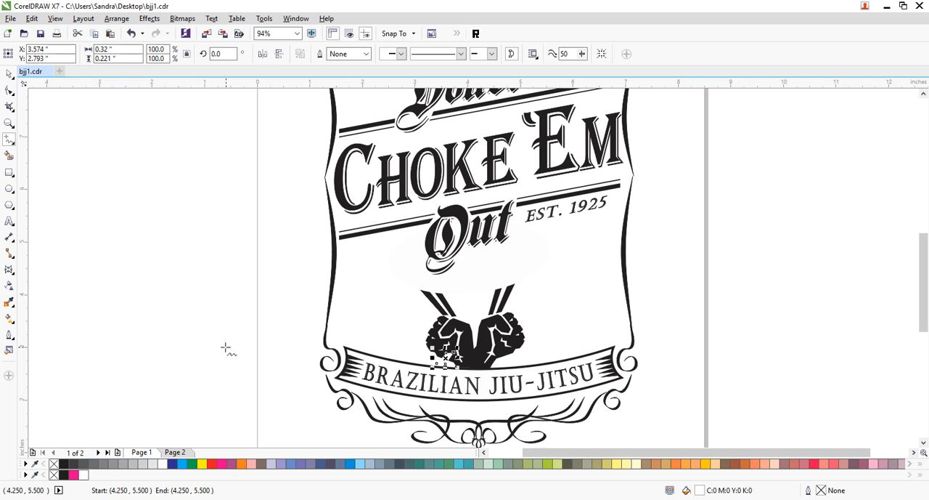
click(9, 73)
click(786, 281)
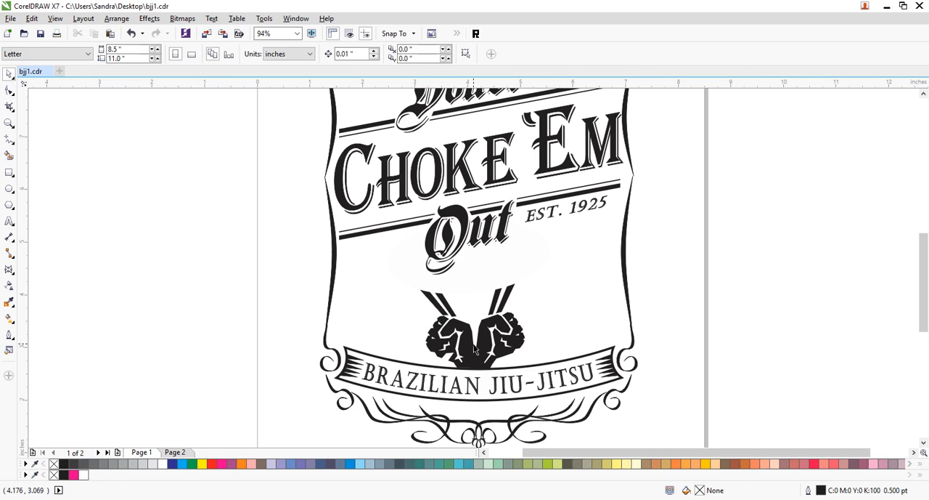
- Place a black-filled copy of the small polygon 0.06 inches to its left, with the white one in front
click(452, 365)
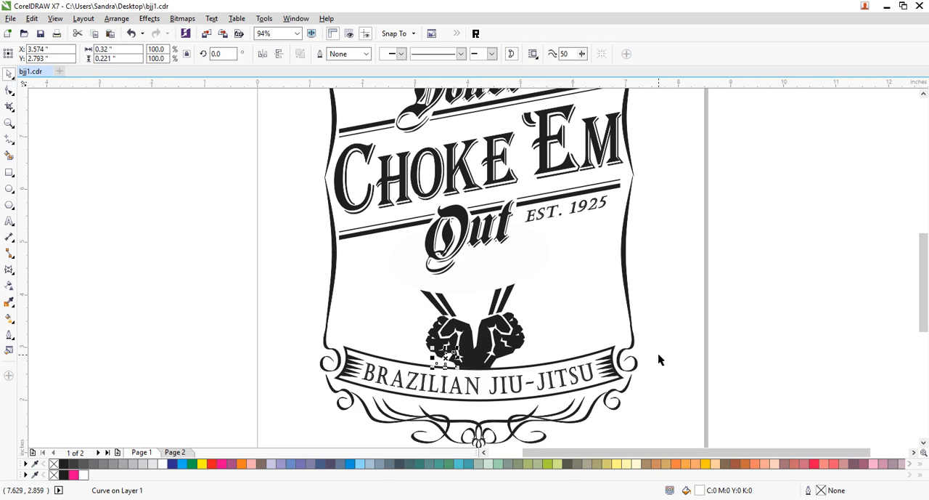
key(Left)
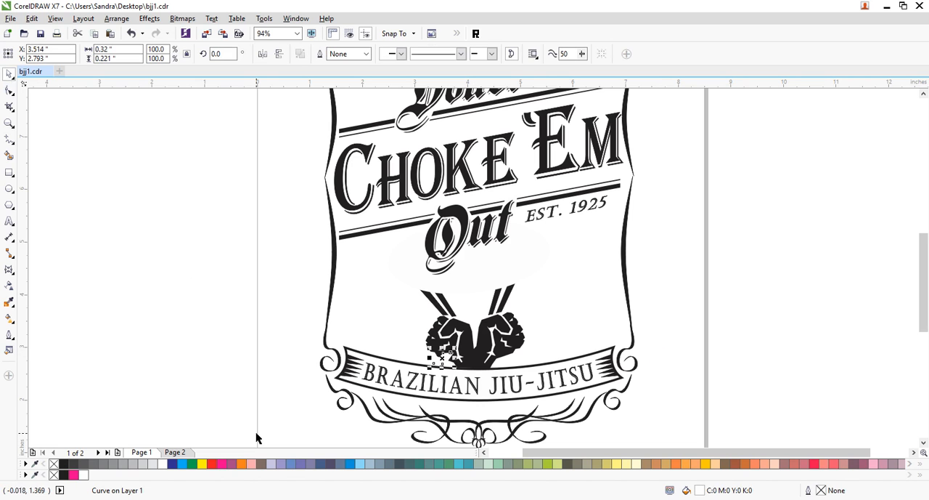
click(64, 464)
click(171, 376)
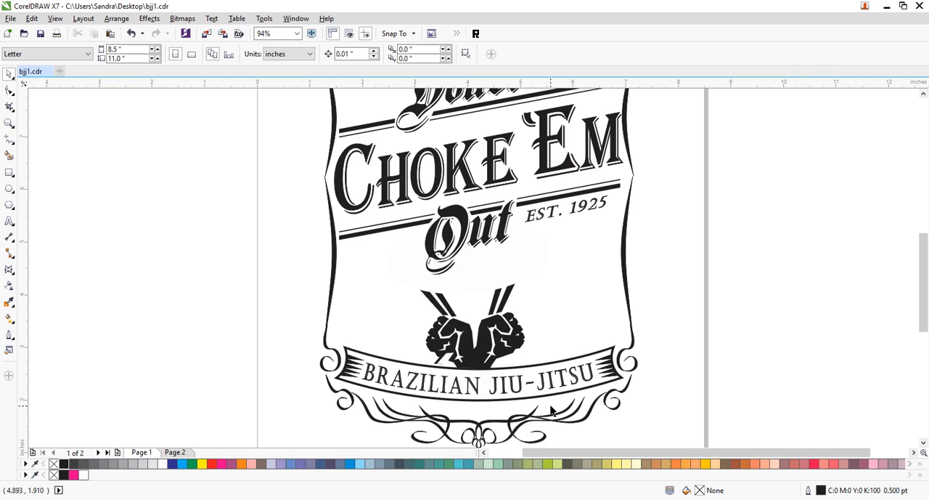
click(450, 360)
click(758, 341)
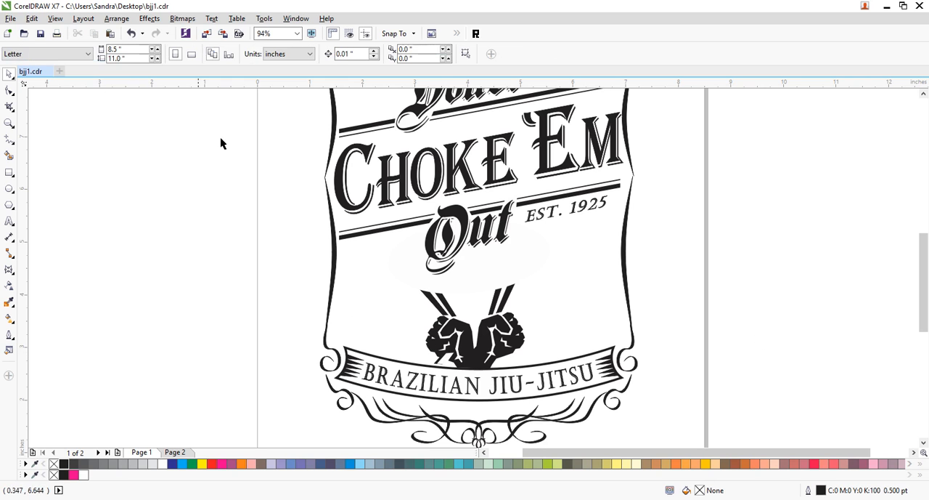
- Reshape the white polygon on the left fist by pulling its upper corner up into a long point and adding a node along its edge
click(9, 123)
drag(403, 288, 514, 391)
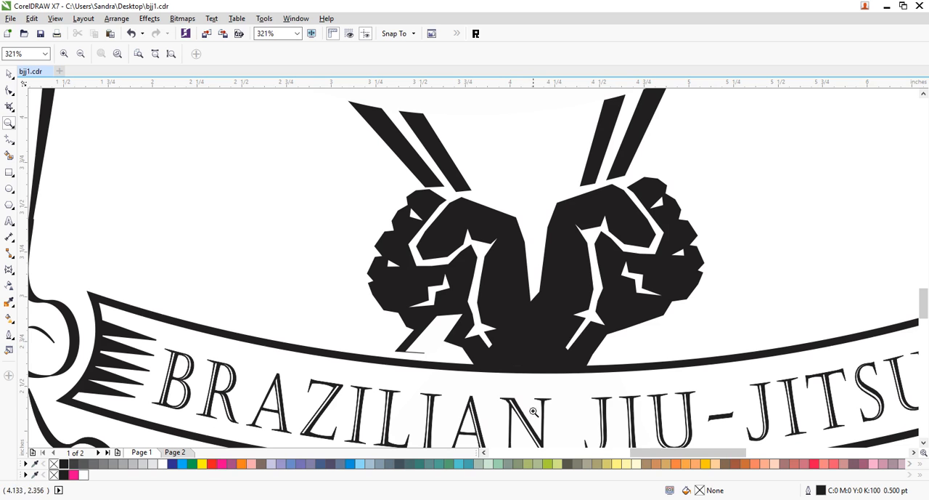
click(9, 90)
click(467, 326)
drag(464, 318, 466, 289)
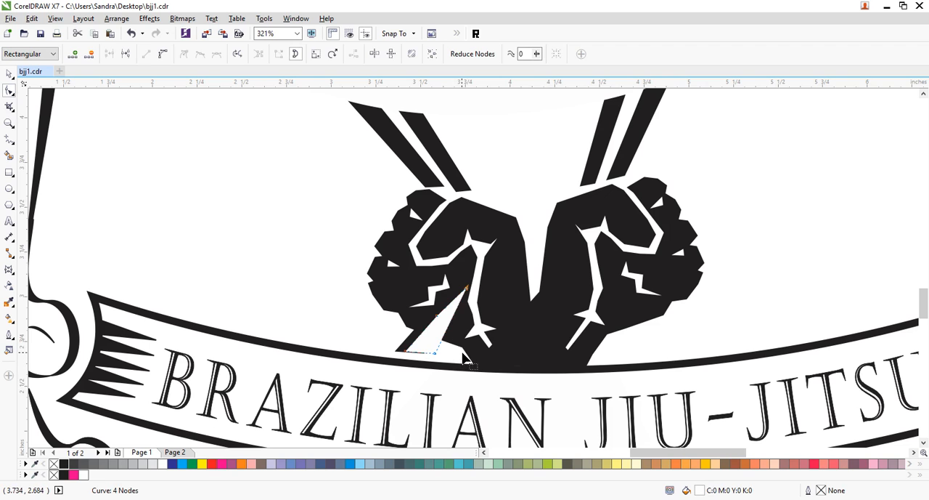
double_click(457, 297)
drag(459, 298, 469, 274)
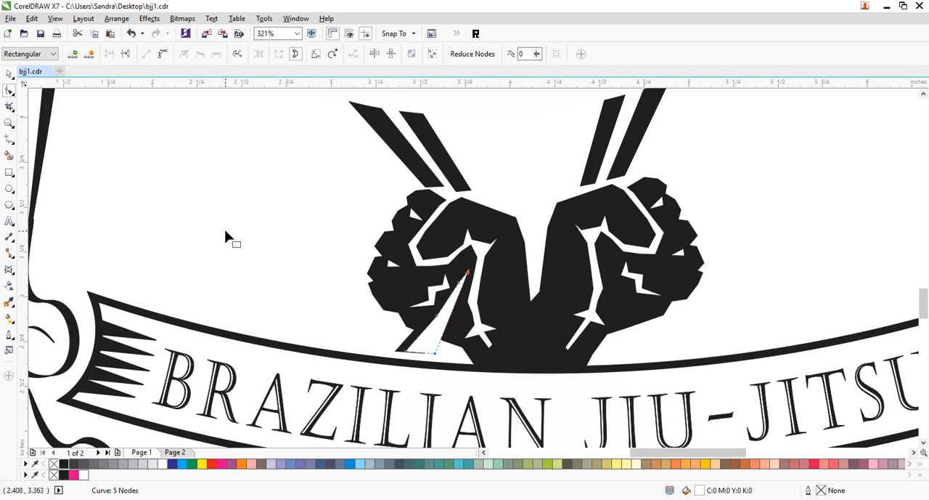
click(8, 73)
click(284, 301)
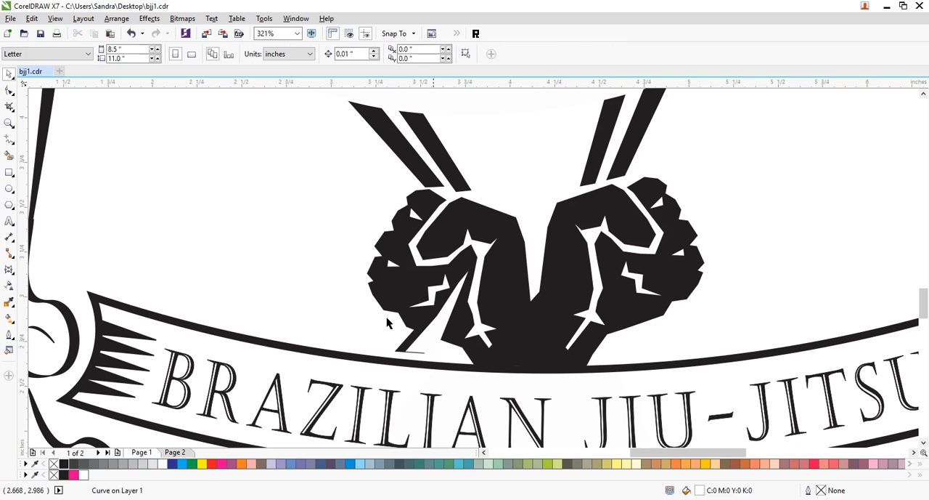
- Copy the black and white strip pieces up and left on the left fist and rotate the copy to about 335.43 degrees
click(427, 352)
drag(398, 356, 368, 320)
shift+click(407, 344)
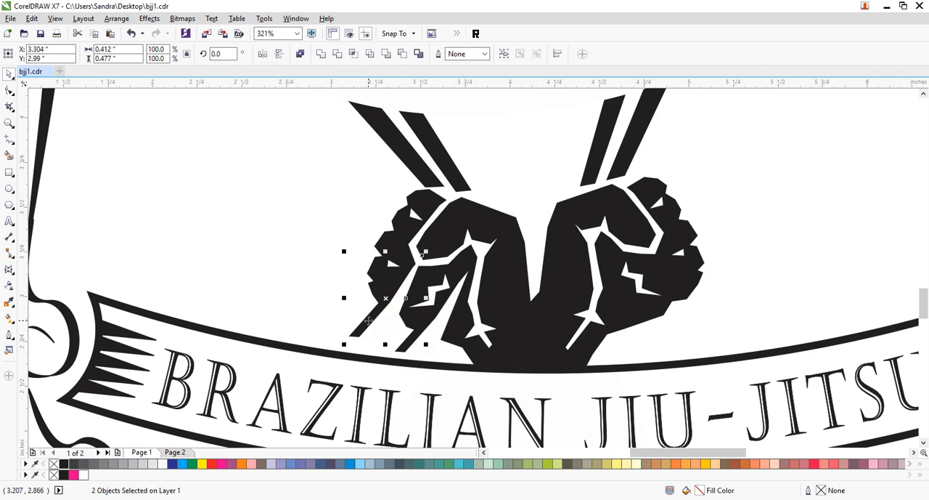
click(386, 331)
drag(425, 252, 440, 273)
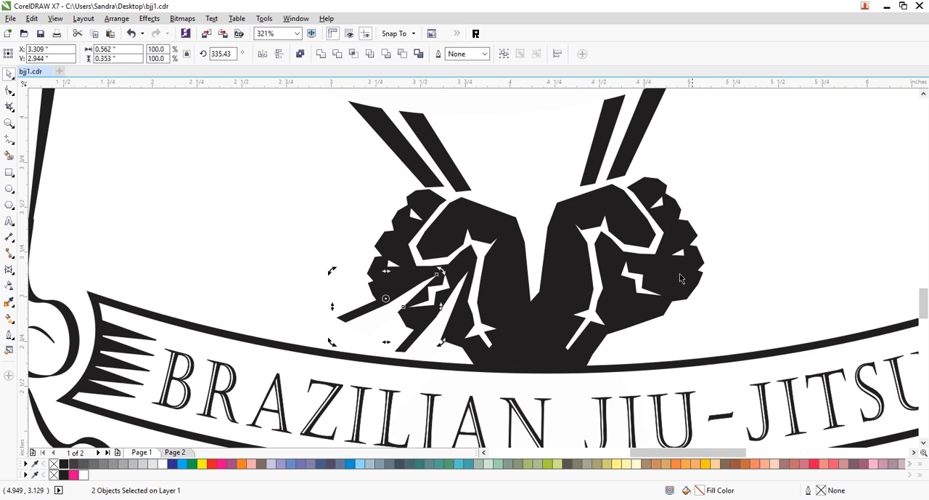
- Move the copied white piece about 0.04 inches right and down to widen the black strip above it
click(796, 246)
click(391, 315)
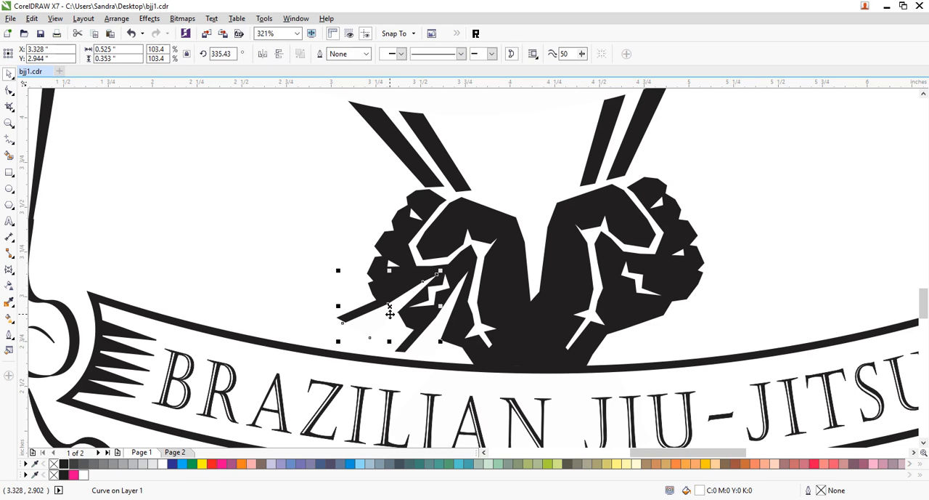
drag(390, 314, 398, 322)
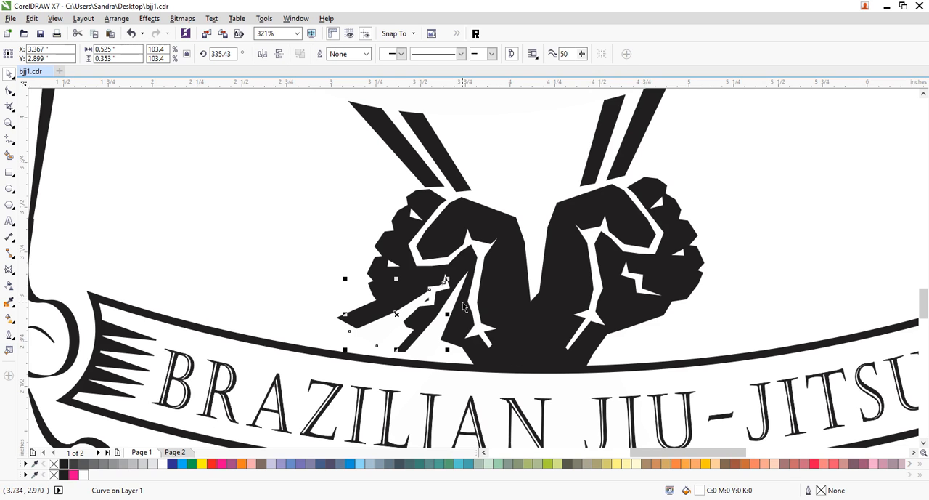
- Reshape the copied white piece by adding and moving nodes so its upper end follows the jagged cutout in the left fist
click(10, 90)
click(427, 300)
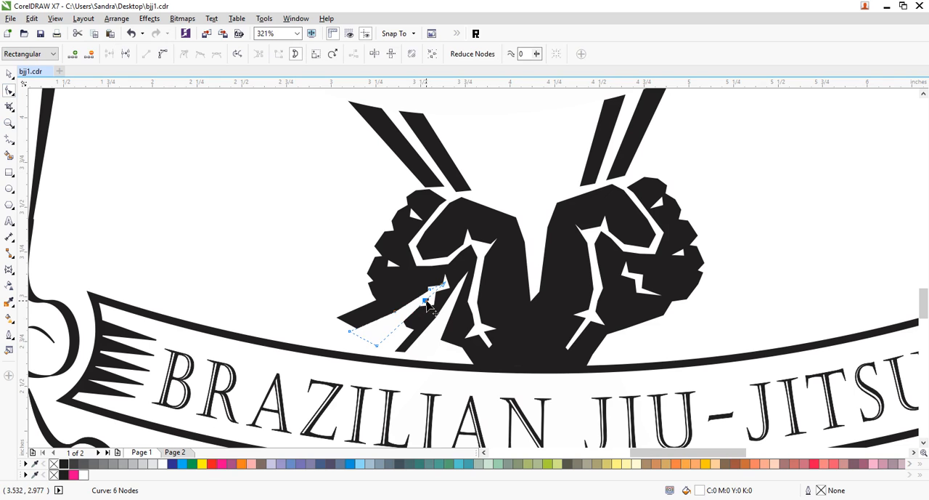
drag(426, 300, 441, 270)
double_click(445, 286)
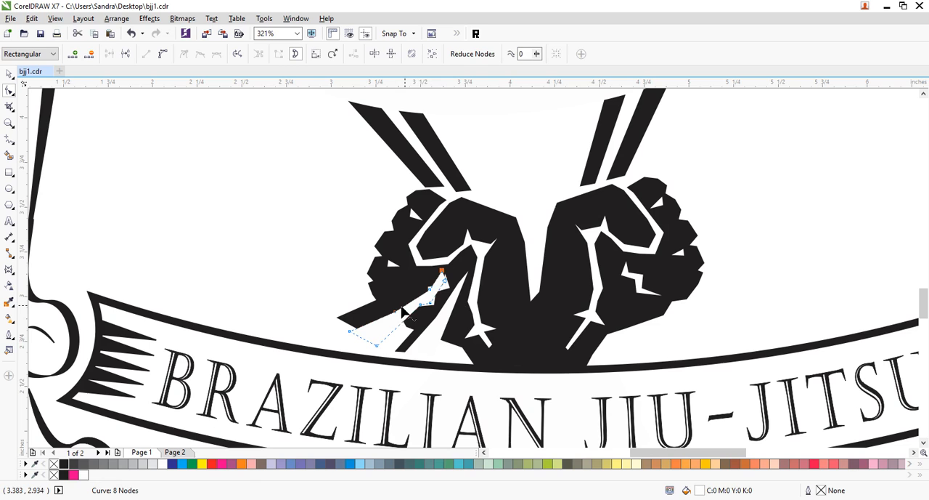
double_click(434, 287)
drag(433, 287, 402, 295)
double_click(413, 299)
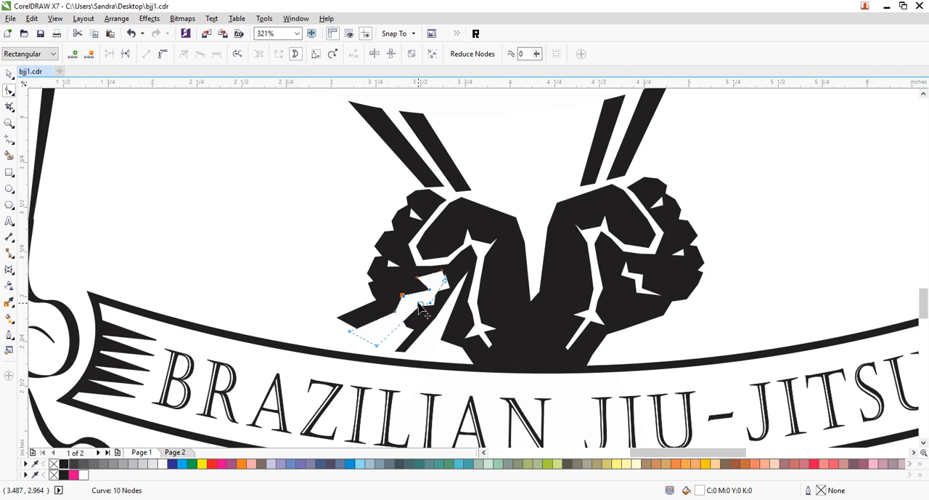
click(8, 74)
click(243, 187)
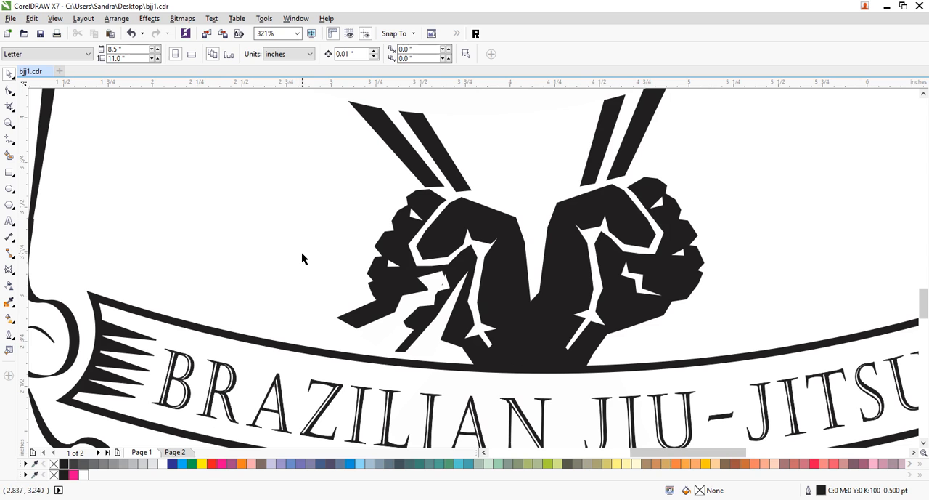
- Copy the four lower strip pieces of the left fist, mirror them horizontally, and position them on the right fist
drag(254, 231, 482, 380)
drag(385, 331, 512, 339)
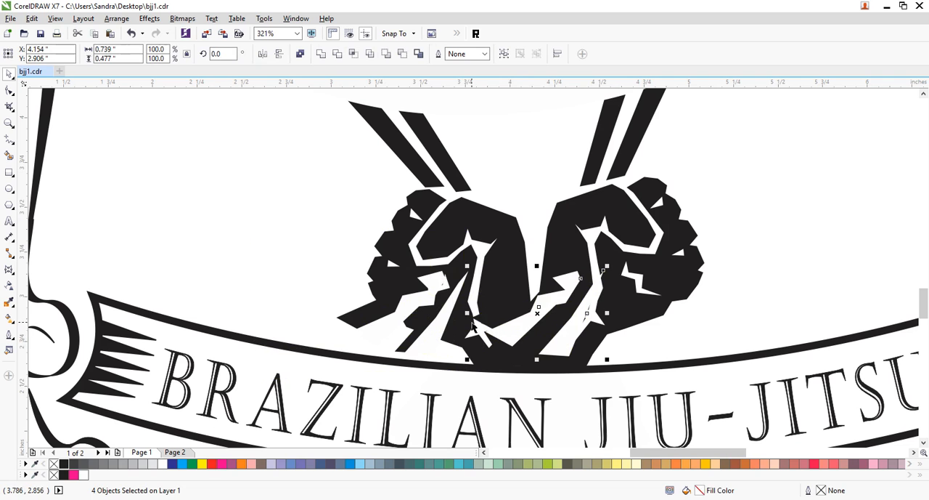
drag(467, 315, 739, 313)
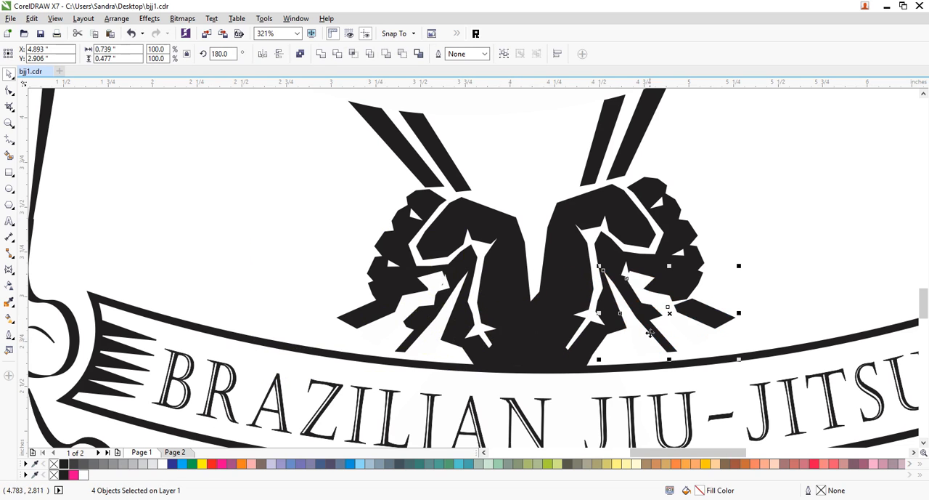
drag(654, 304, 649, 298)
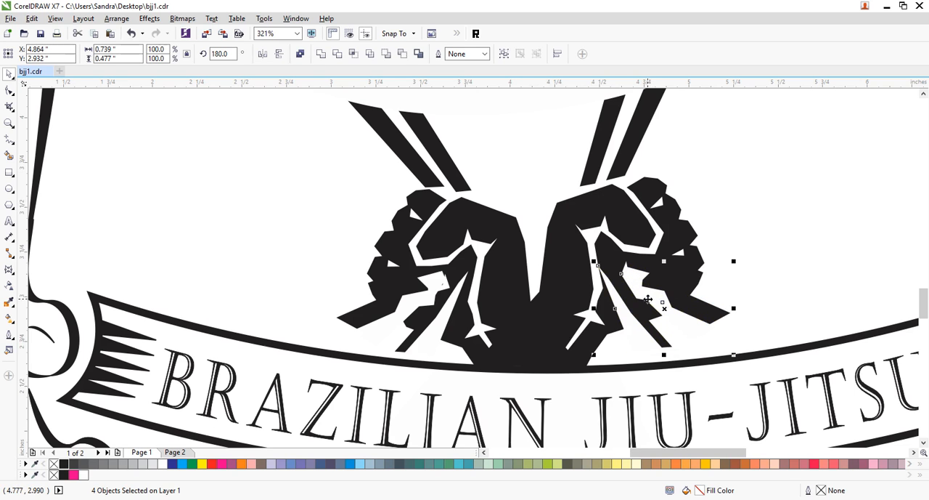
click(798, 274)
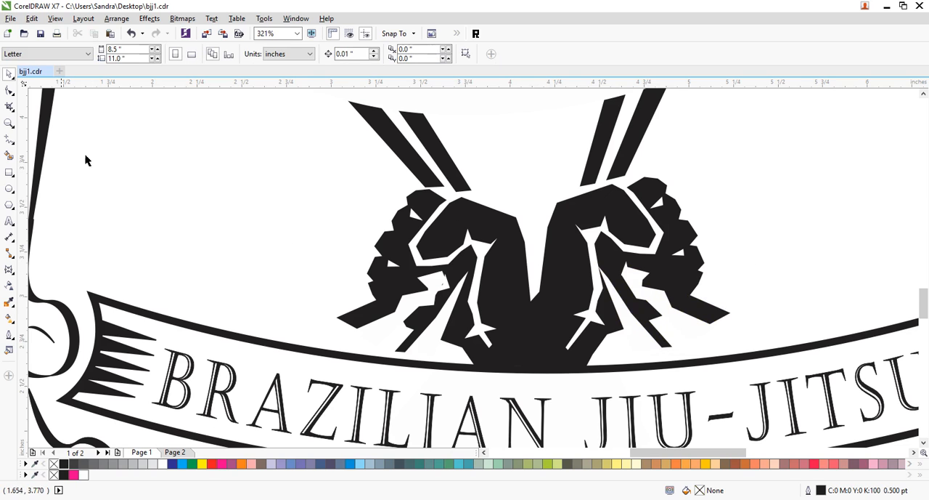
- Extend the left fist's outer black strip and the white piece beneath it by moving their end nodes down to the banner's upper edge
click(9, 124)
right_click(78, 131)
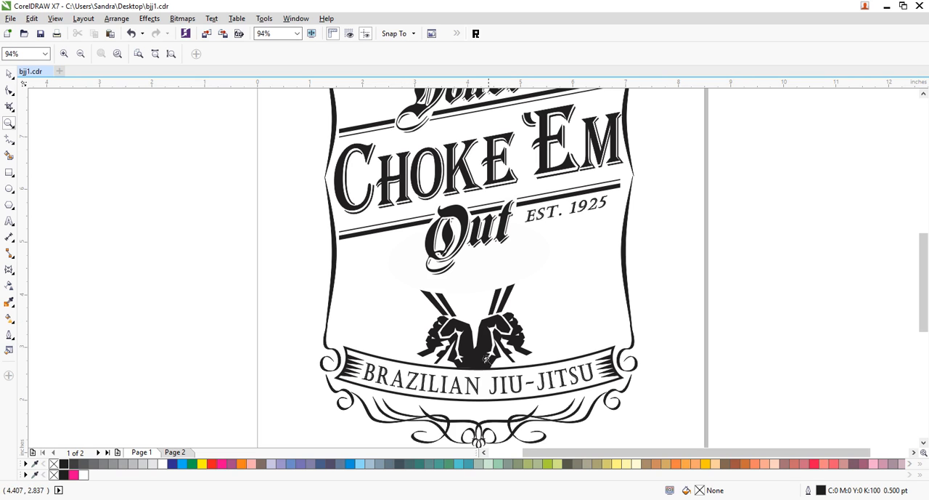
drag(360, 320, 558, 388)
click(10, 90)
click(299, 278)
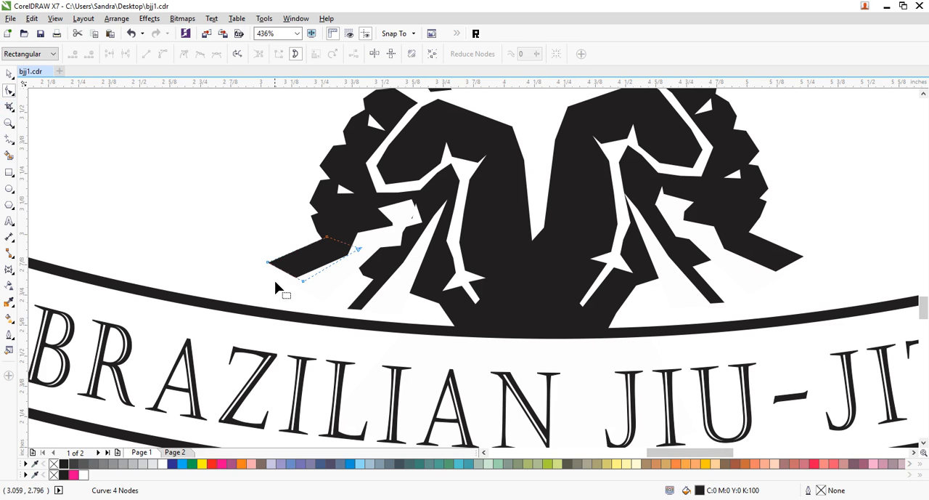
drag(268, 264, 187, 296)
drag(303, 284, 244, 306)
click(302, 292)
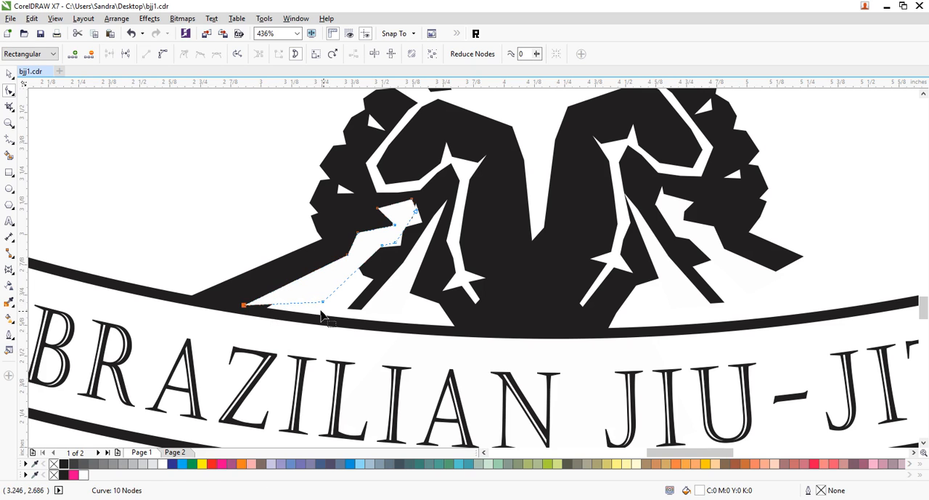
drag(323, 301, 312, 313)
drag(245, 306, 245, 304)
- Stretch the left fist's inner black strip and adjacent white piece down to the banner by repositioning their lower nodes
click(356, 306)
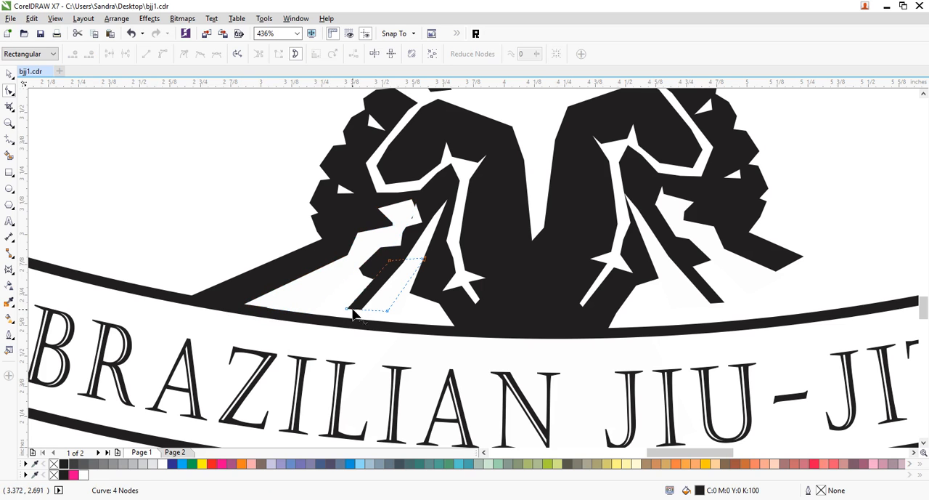
drag(347, 308, 399, 325)
click(376, 311)
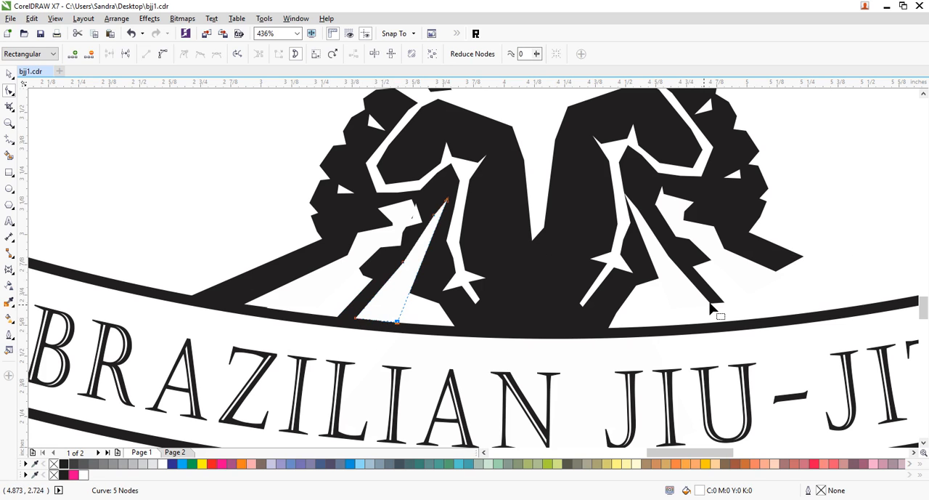
- Lengthen the right fist's inner black strip and neighbouring white piece to the banner by moving their lower end nodes
drag(728, 308, 740, 323)
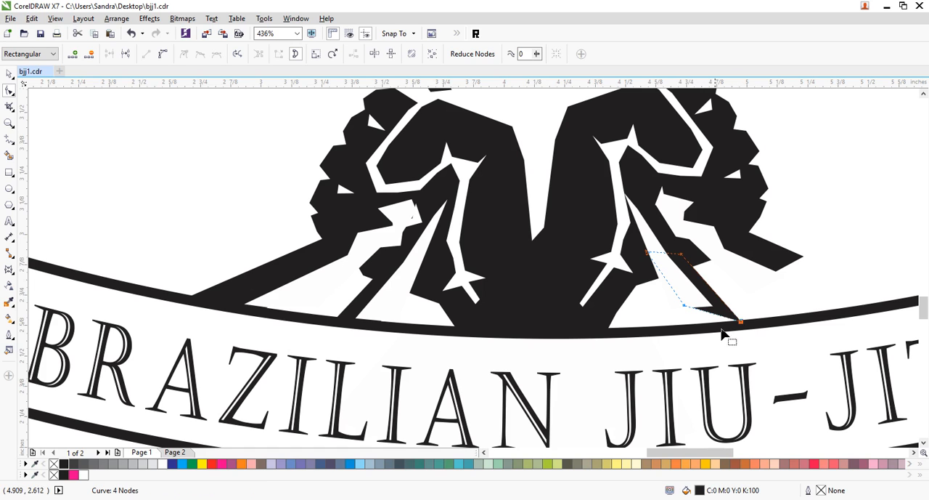
drag(686, 305, 724, 325)
click(710, 306)
drag(673, 312, 674, 330)
- Extend the right fist's outer black strip and its white piece to the banner's upper edge by moving their end nodes, and deselect everything
click(781, 269)
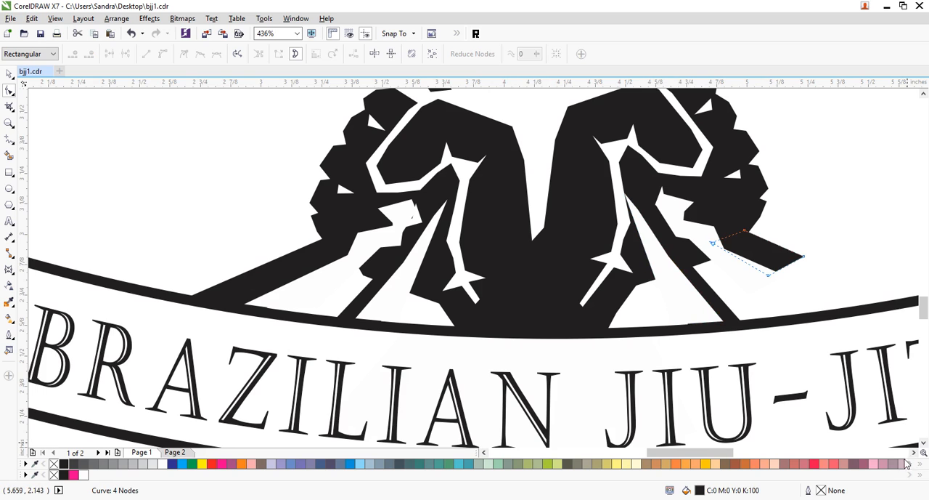
scroll(917, 461, right, 3)
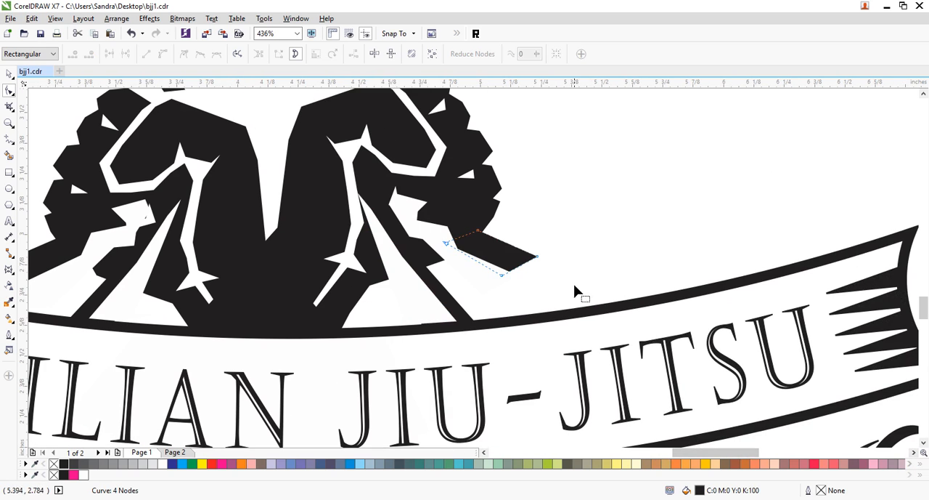
drag(538, 260, 597, 305)
drag(501, 275, 515, 317)
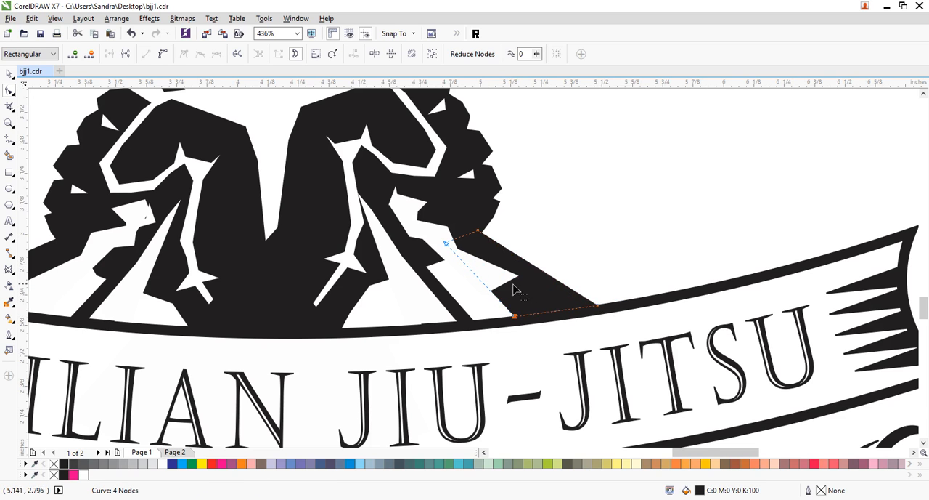
click(524, 292)
drag(520, 278, 556, 313)
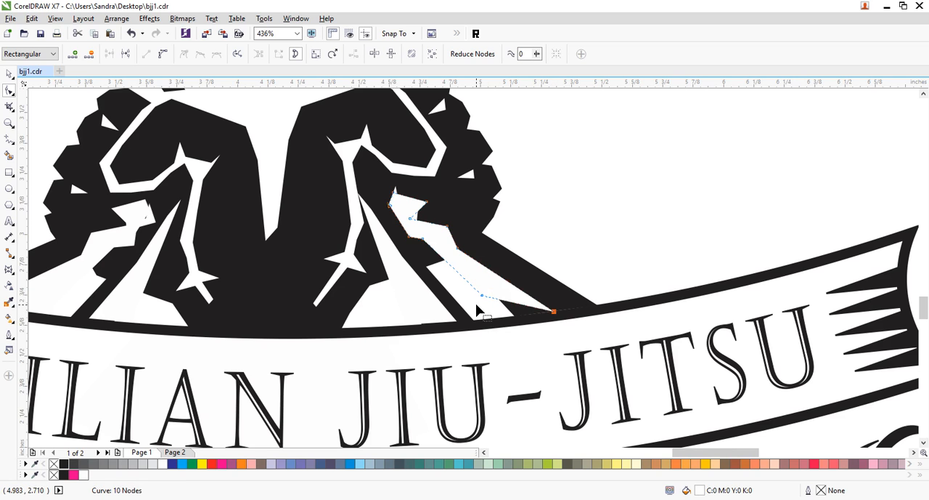
drag(482, 295, 498, 318)
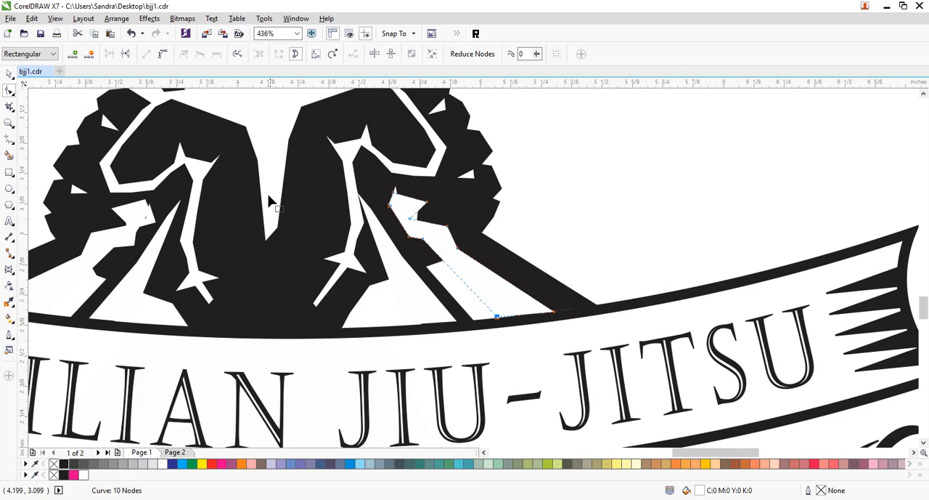
click(9, 123)
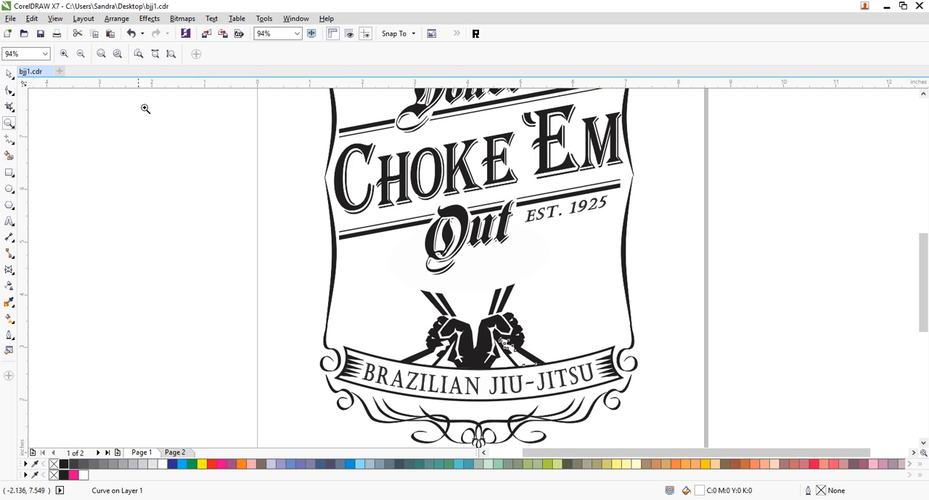
click(9, 73)
click(130, 235)
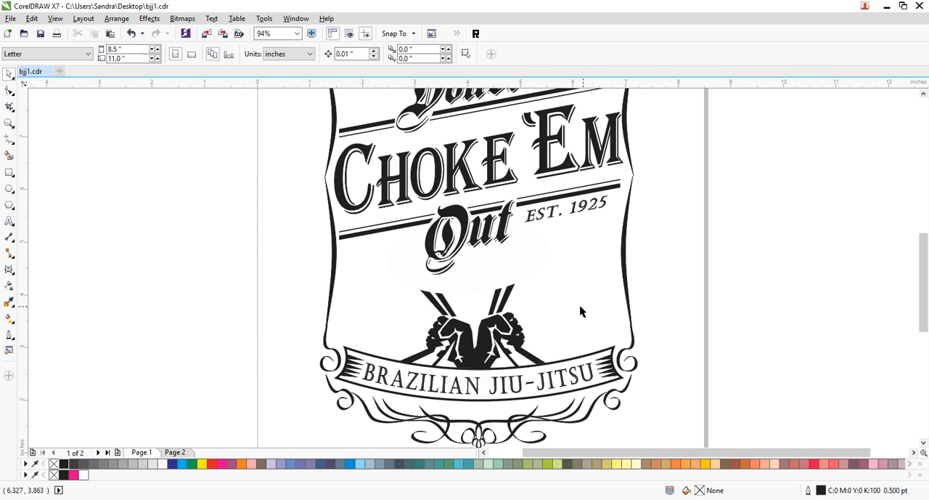
- Draw four freehand swirl curves beside the left fist, including ones about 1.17 × 0.95, 0.49 × 0.98 and 0.60 × 0.93 inches
click(8, 140)
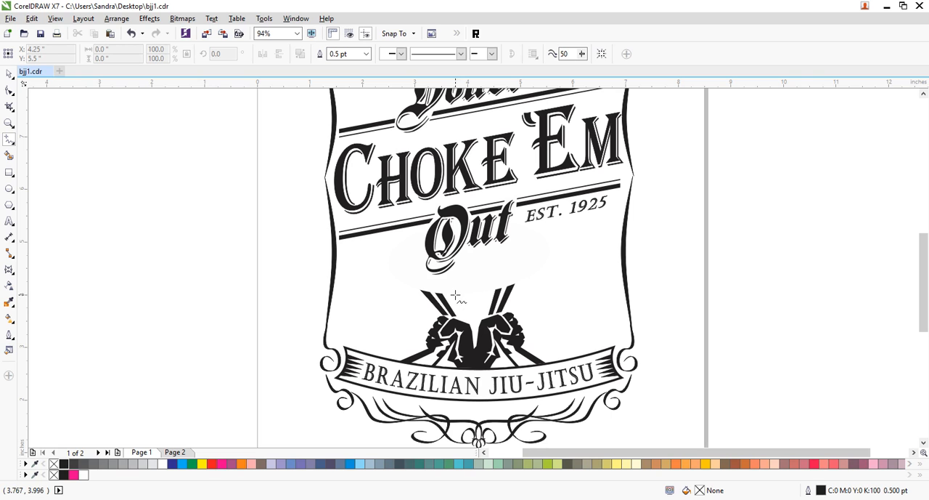
mouse_move(453, 295)
mouse_down()
mouse_move(463, 294)
mouse_move(404, 275)
mouse_move(399, 260)
mouse_move(415, 251)
mouse_up()
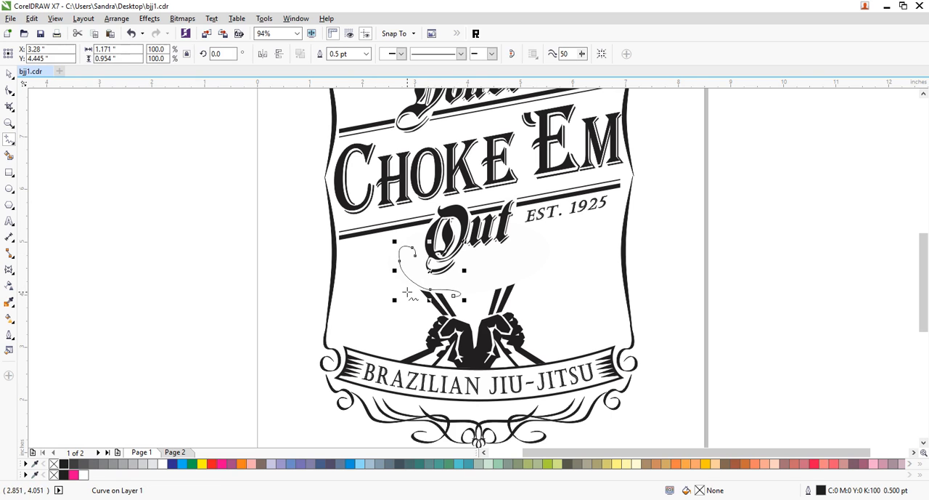
drag(413, 294, 391, 242)
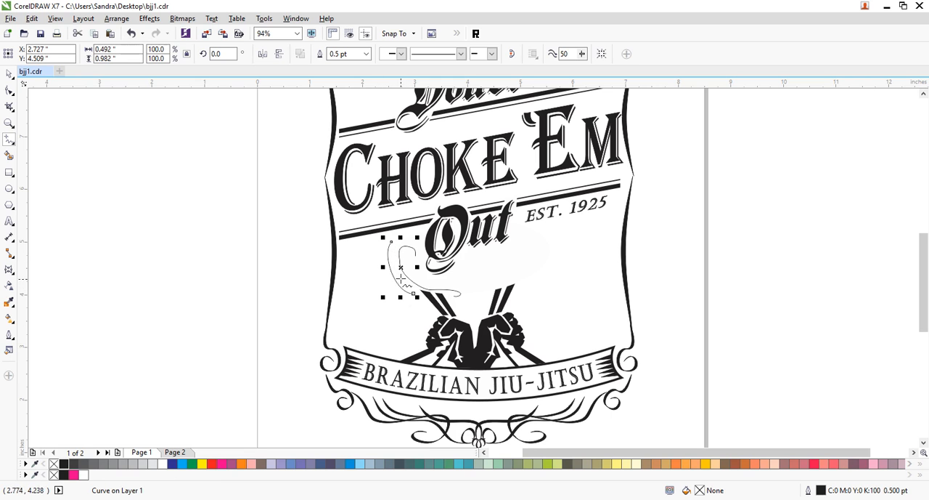
mouse_move(411, 270)
mouse_down()
mouse_move(400, 263)
mouse_move(374, 270)
mouse_move(378, 300)
mouse_move(403, 311)
mouse_move(411, 347)
mouse_move(368, 336)
mouse_move(379, 314)
mouse_move(383, 331)
mouse_up()
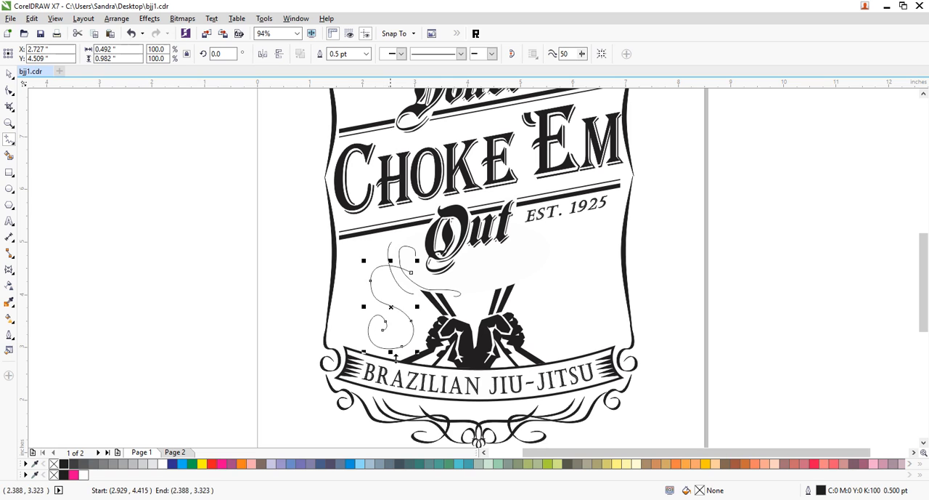
mouse_move(353, 266)
mouse_down()
mouse_move(379, 294)
mouse_move(363, 314)
mouse_move(348, 305)
mouse_move(367, 305)
mouse_up()
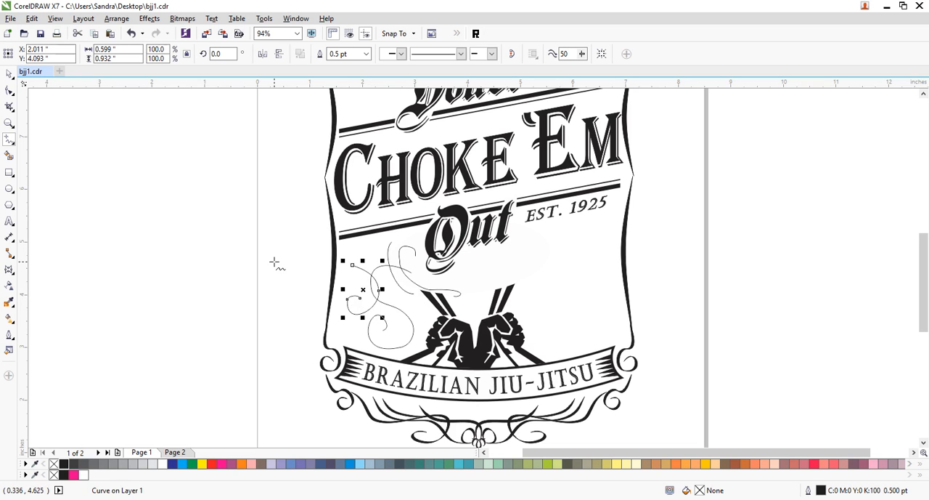
- Add two nodes around the curled end of the swirl nearest the left frame edge to refine its spiral
click(10, 126)
drag(323, 223, 485, 363)
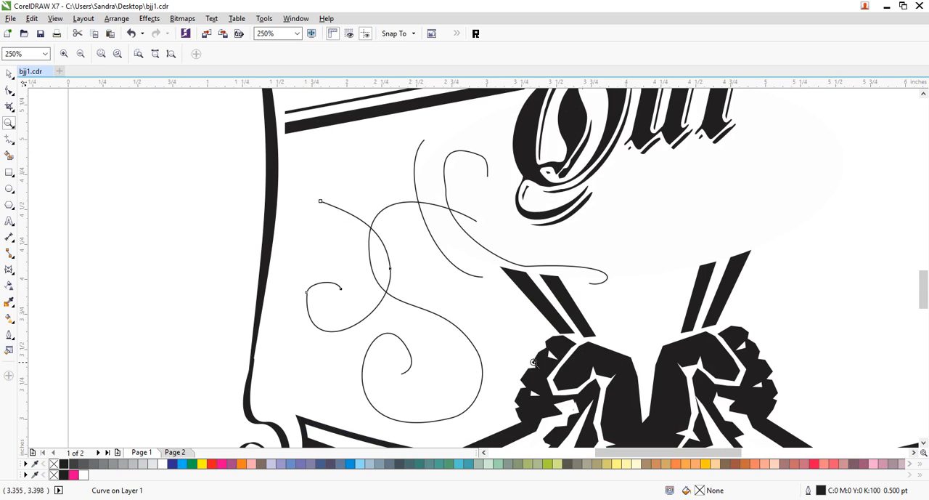
click(9, 89)
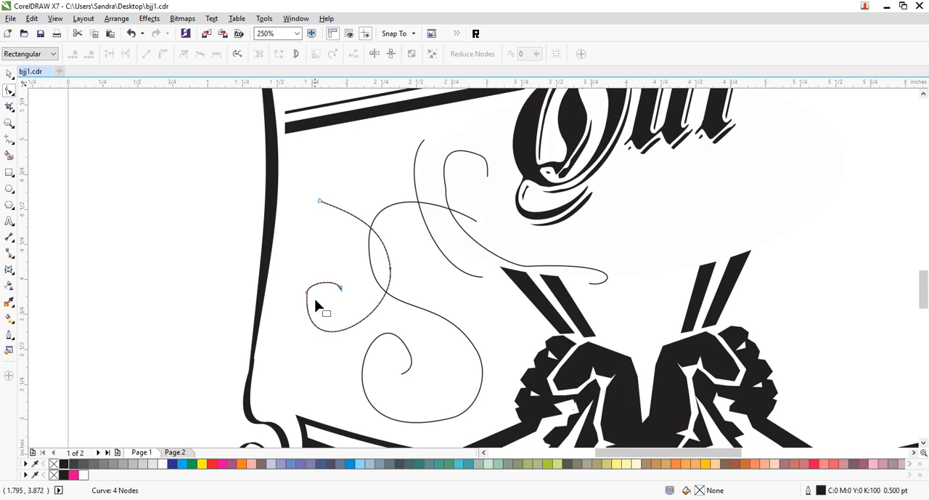
double_click(315, 325)
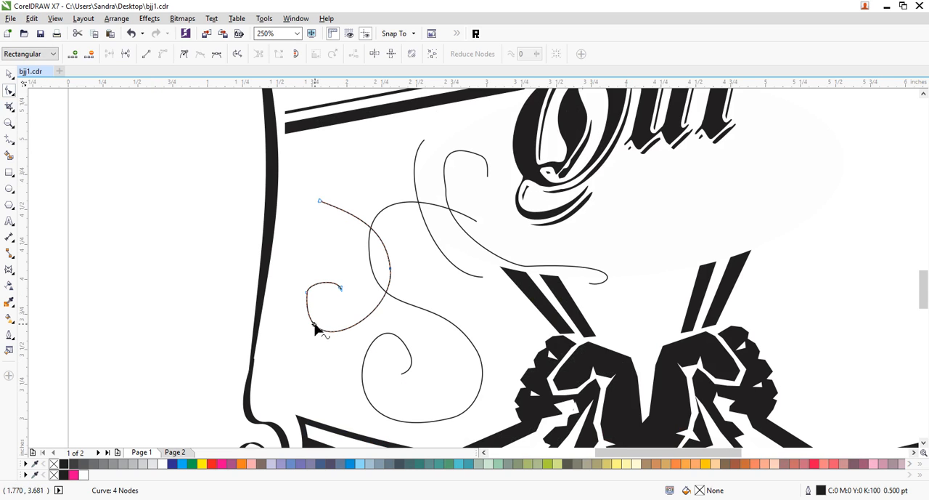
double_click(320, 283)
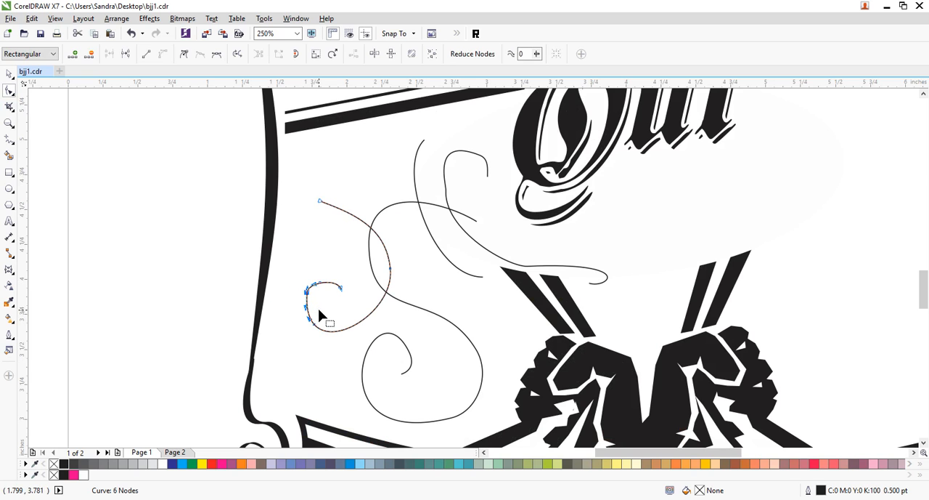
- Smooth the upper hook of the swirl nearest the OUT lettering by adding nodes on its bends and deleting the uneven ones
click(461, 153)
double_click(455, 220)
click(445, 190)
key(Delete)
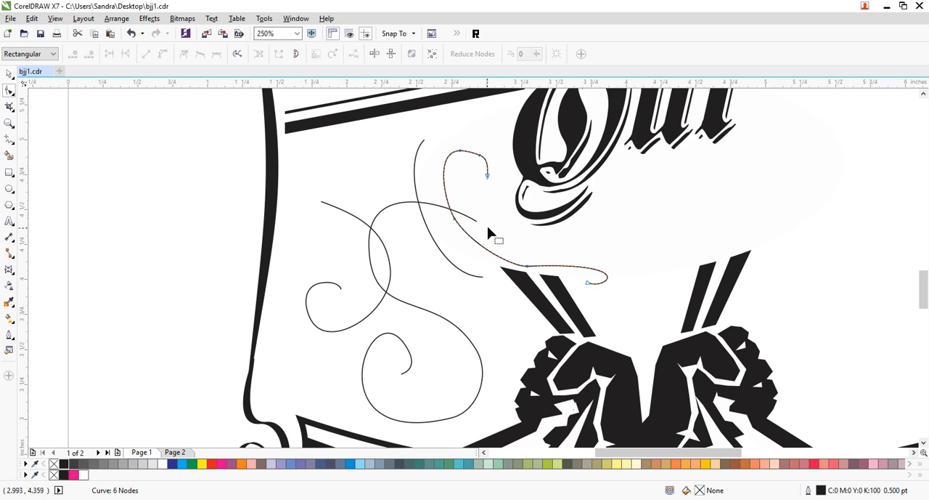
double_click(488, 169)
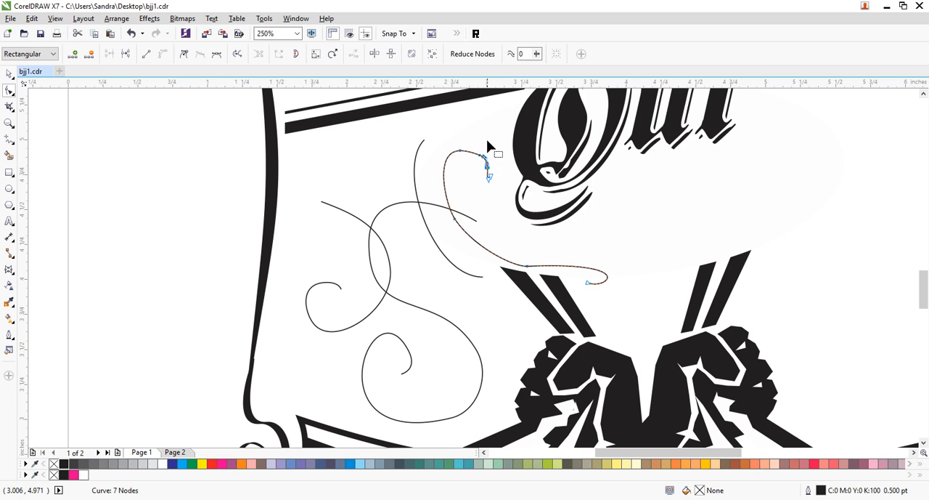
key(Delete)
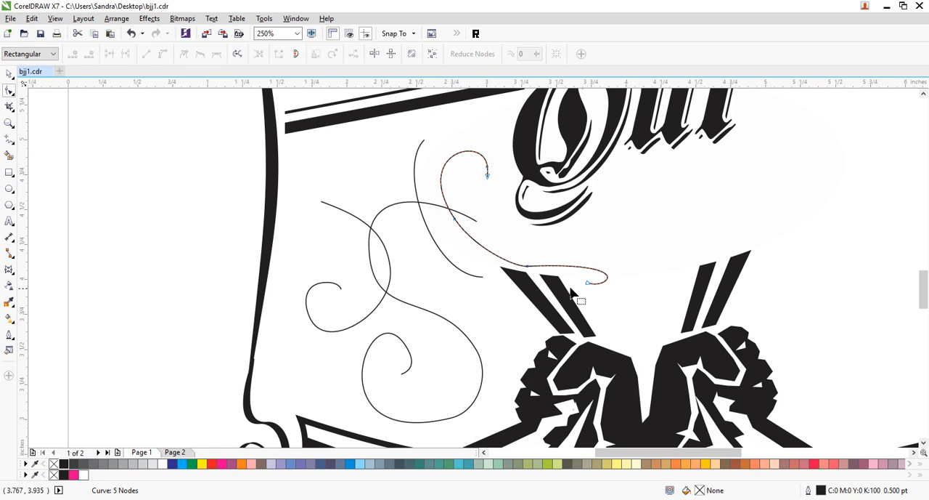
- Refine the same swirl's lower tail by replacing its bend node, repositioning the end nodes and adjusting a handle into a rounder loop
double_click(570, 267)
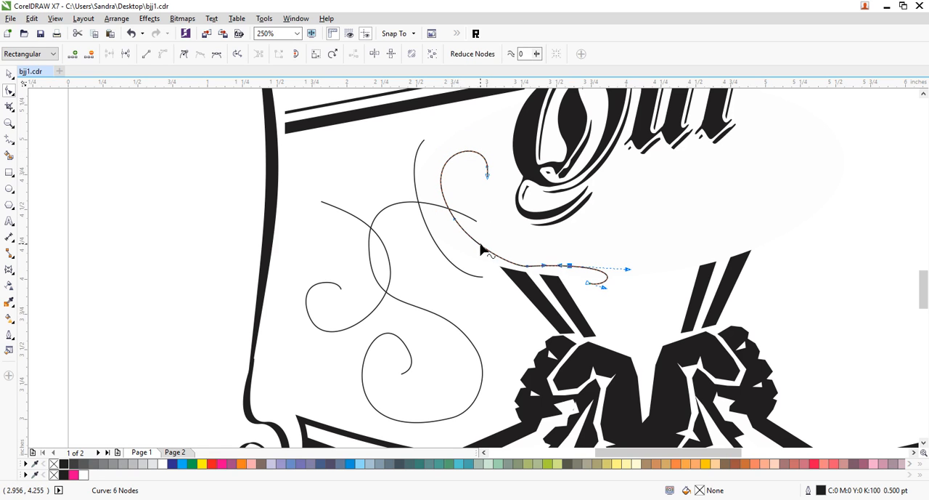
double_click(527, 266)
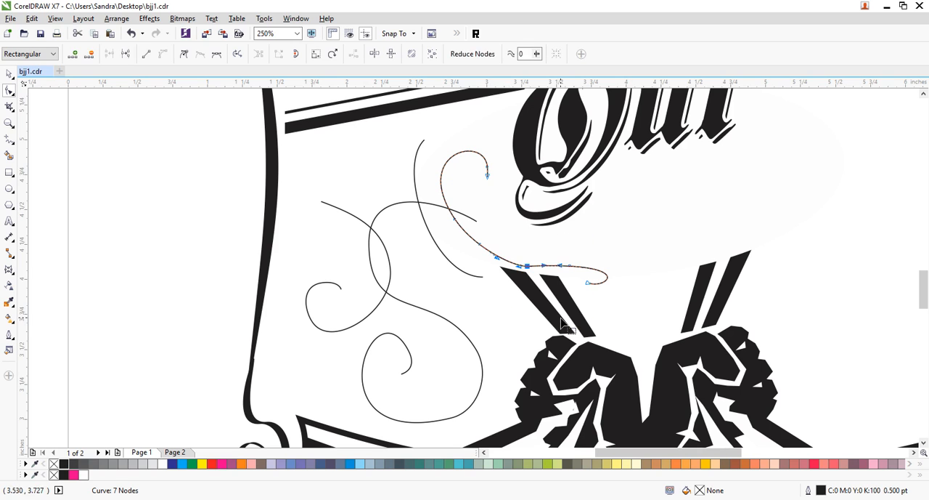
double_click(527, 265)
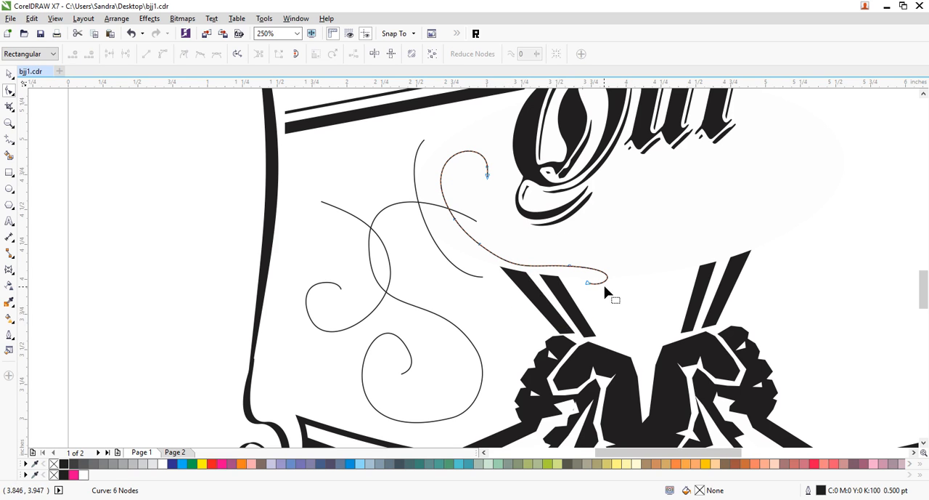
drag(588, 284, 617, 288)
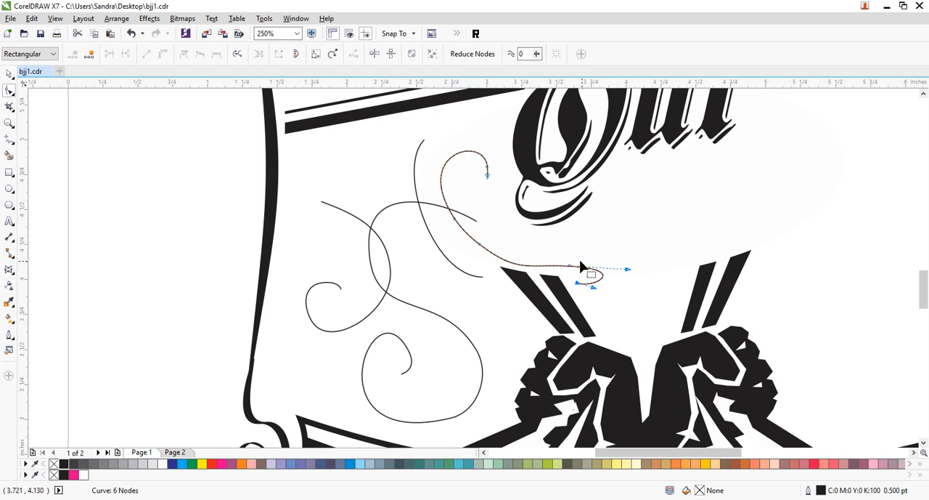
drag(571, 268, 593, 264)
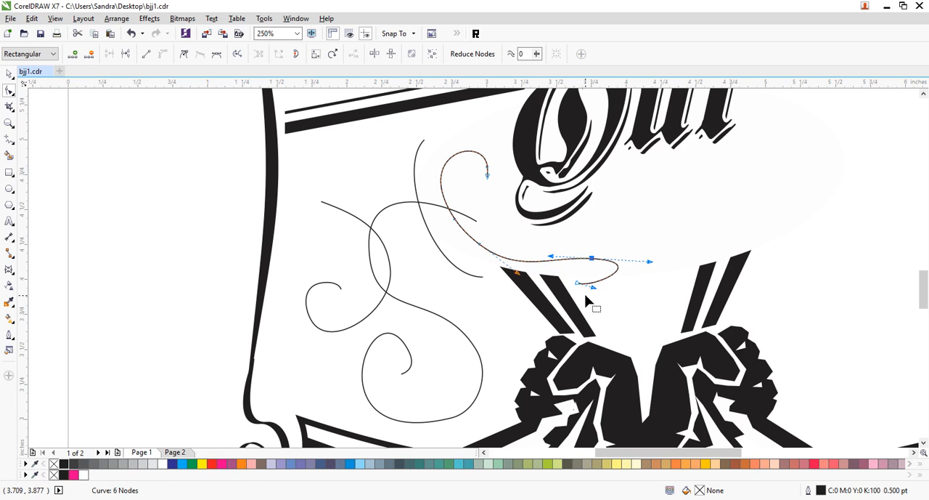
drag(594, 289, 606, 294)
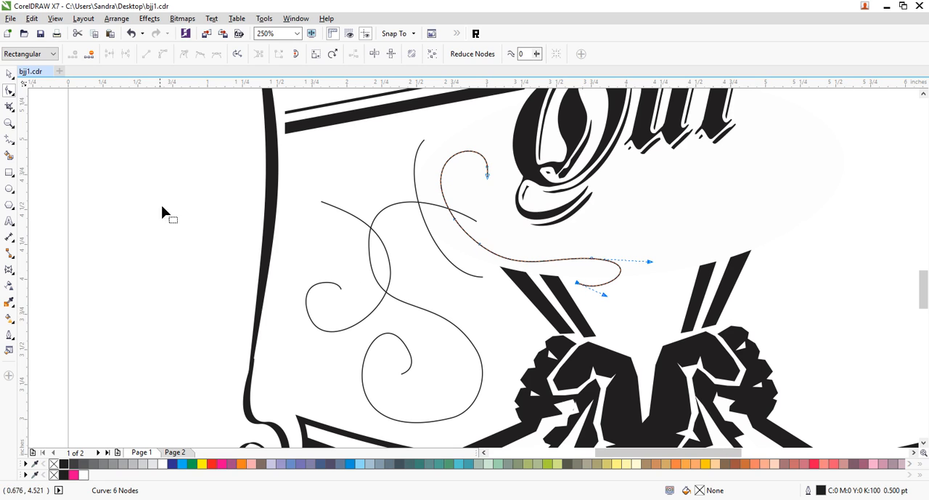
- Select the four swirl curves along with the overlapping strip pieces and try to combine them into one object
click(7, 74)
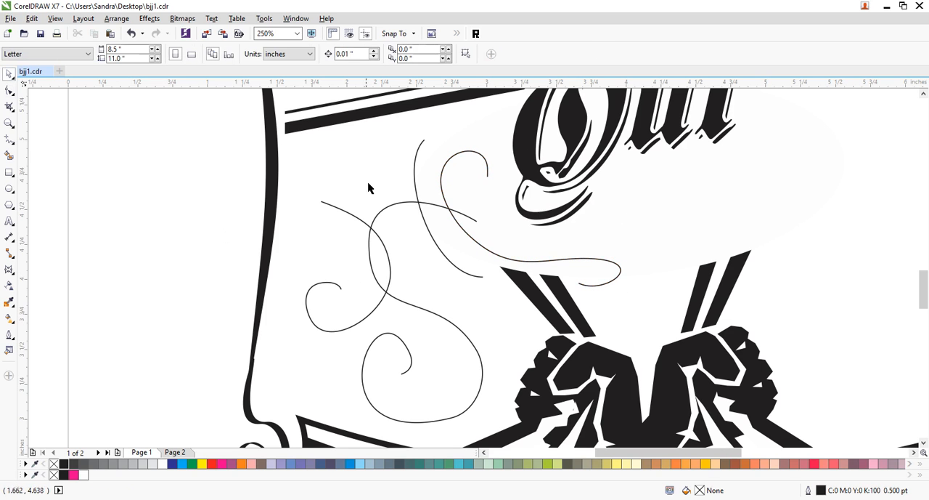
drag(184, 126, 621, 436)
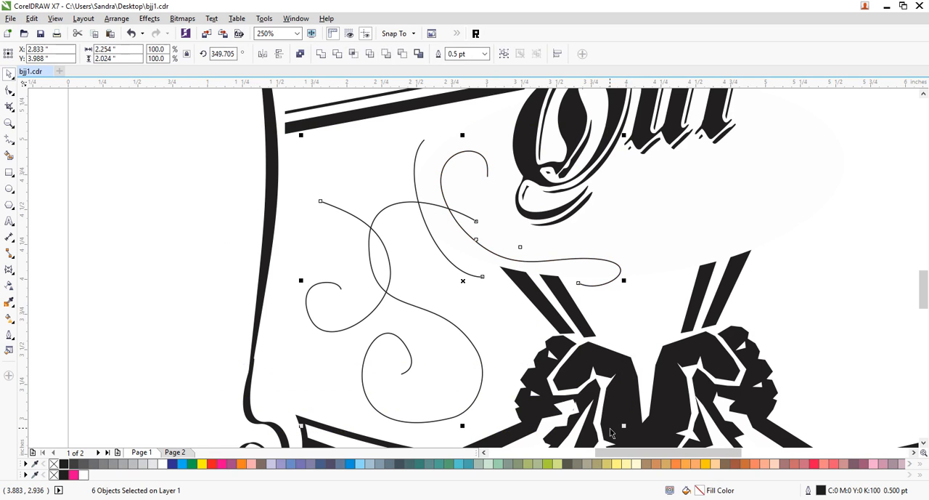
key(ctrl+l)
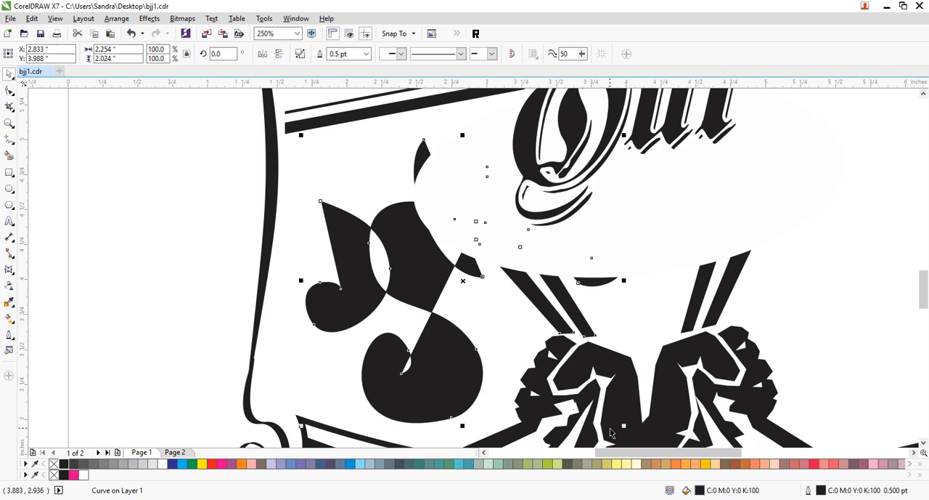
key(ctrl+z)
key(ctrl+shift+z)
key(ctrl+z)
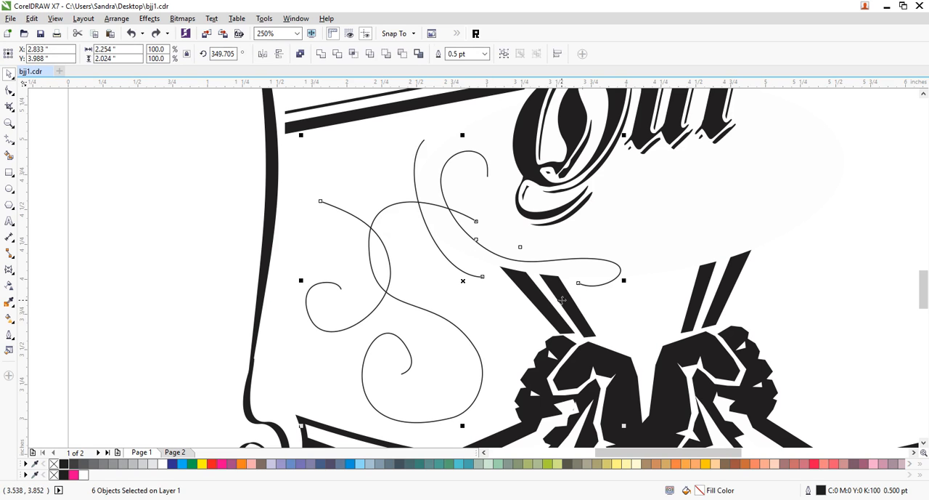
- Remove the strip pieces from the selection and combine the four swirl curves into one object
shift+click(547, 305)
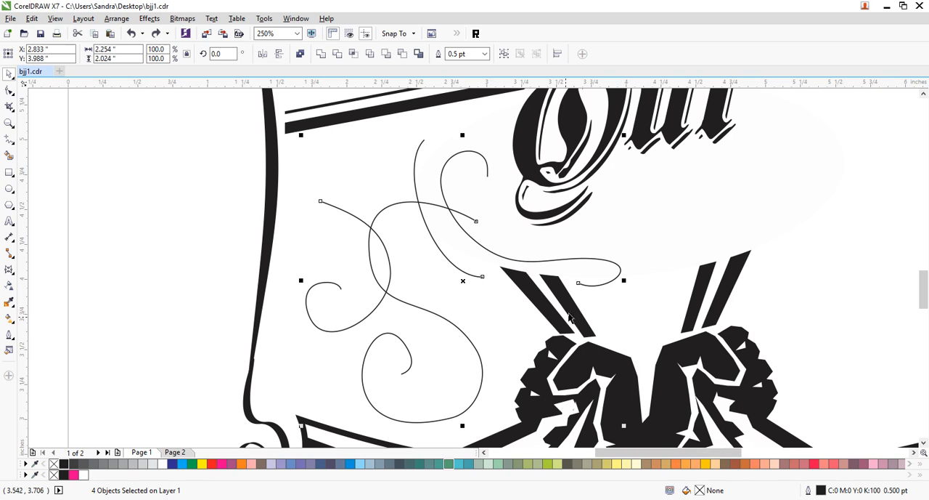
shift+click(573, 314)
shift+click(572, 315)
shift+click(559, 318)
shift+click(550, 319)
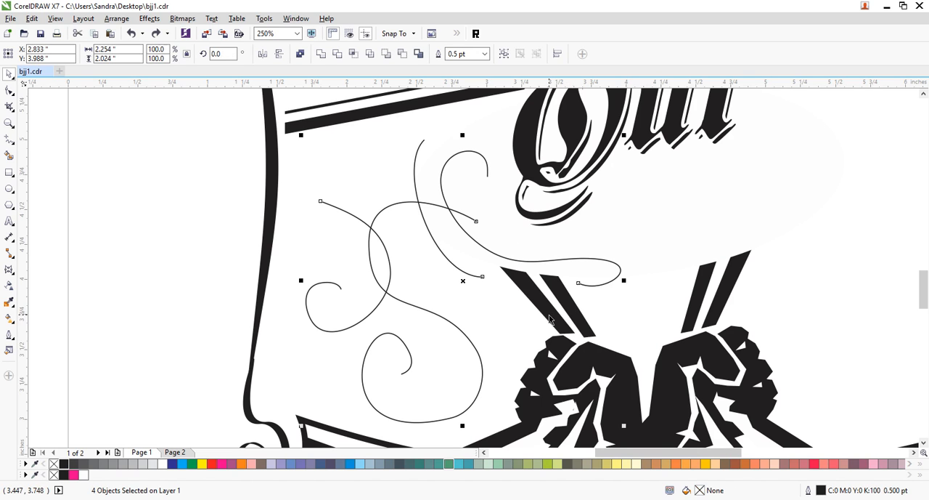
click(457, 324)
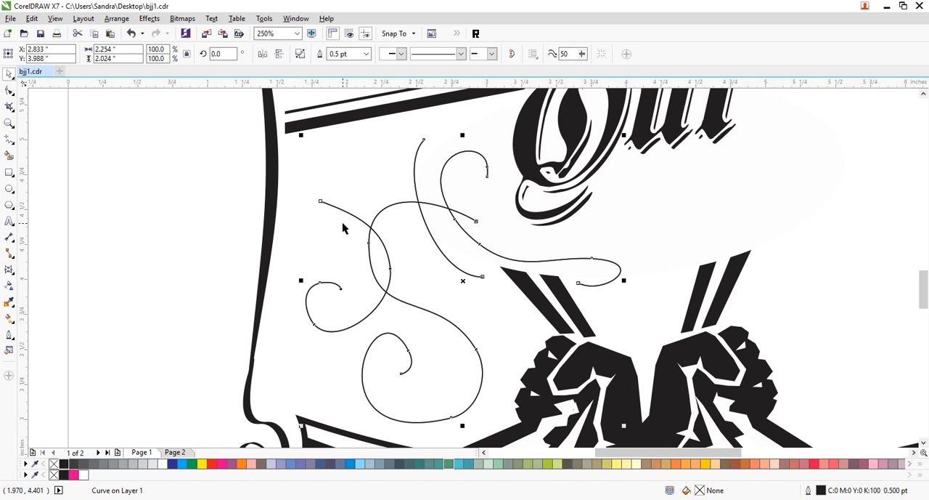
- Duplicate the combined swirls and nudge the copy 0.04 inches to the left and 0.04 inches down
key(KP_Add)
key(Left)
key(Left)
key(Left)
key(Left)
key(Left)
key(Down)
key(Down)
key(Down)
key(Down)
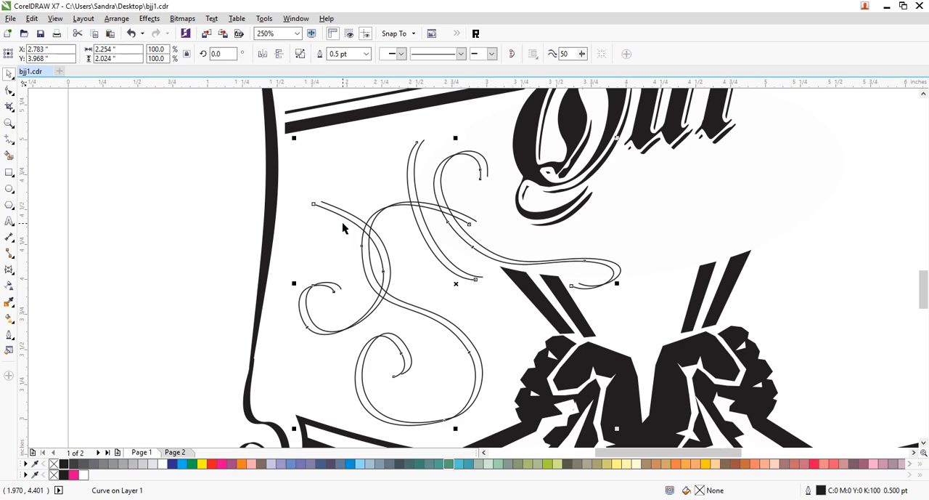
key(Right)
key(Up)
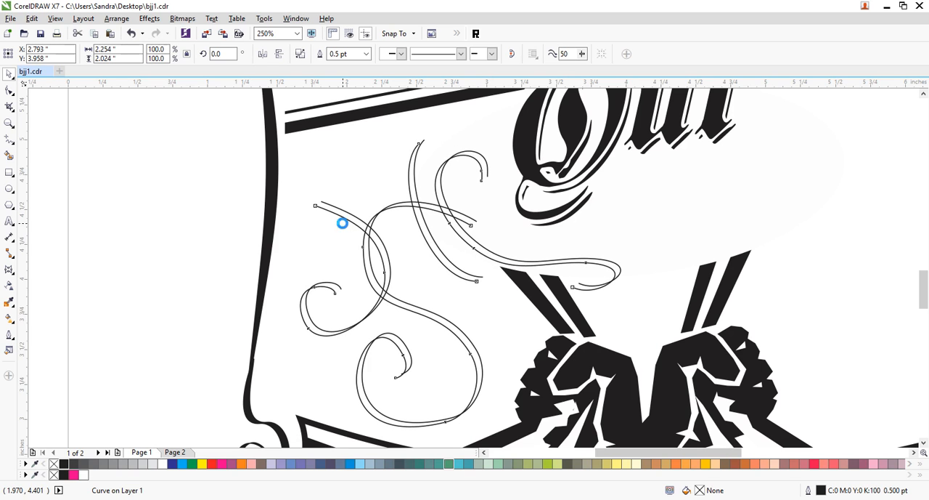
key(Down)
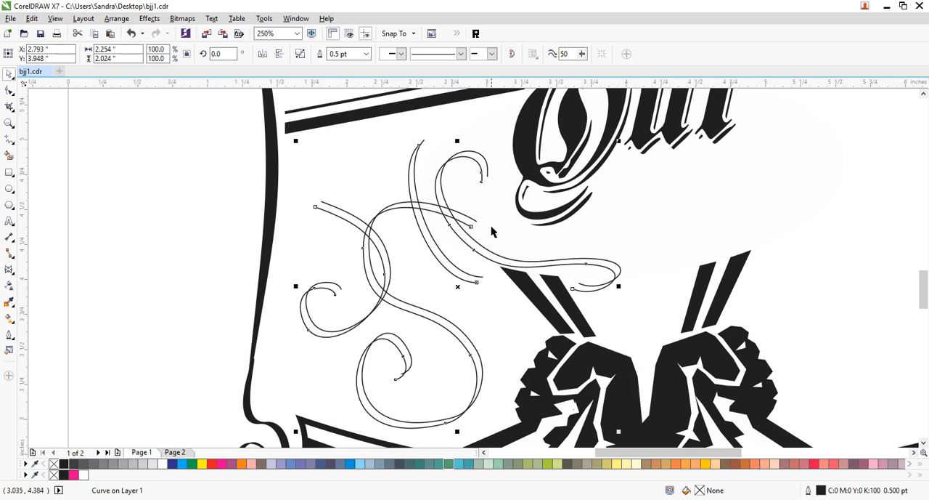
- Combine both swirl sets and join the paired end nodes of the short curve and of the hook nearest the OUT lettering
shift+click(484, 250)
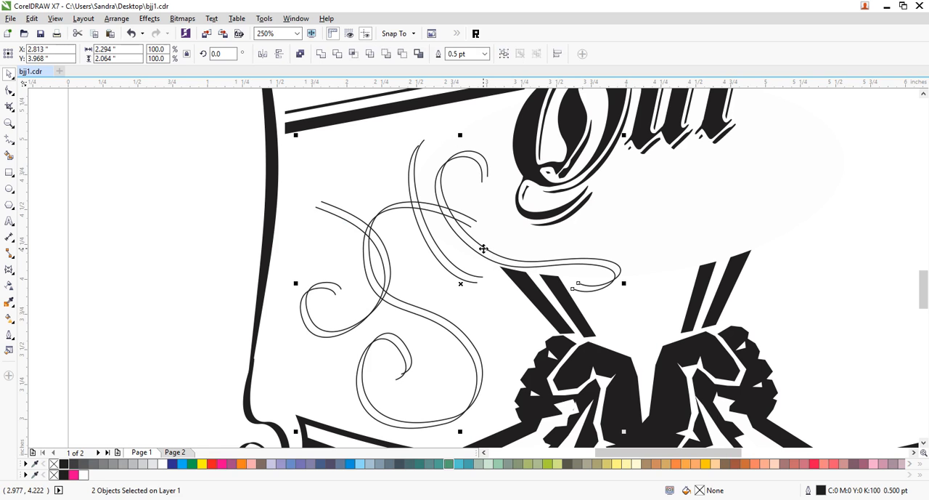
key(F10)
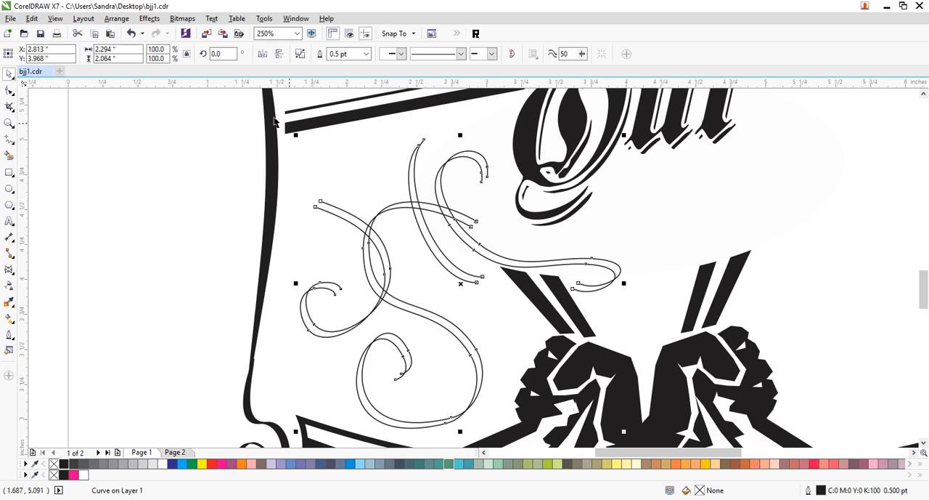
drag(392, 129, 427, 150)
click(109, 54)
click(482, 277)
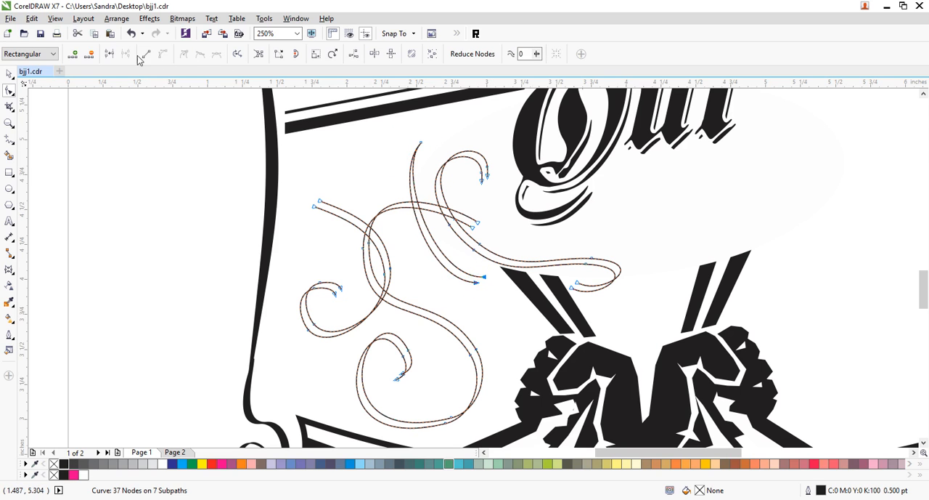
click(110, 53)
drag(501, 160, 473, 195)
click(110, 54)
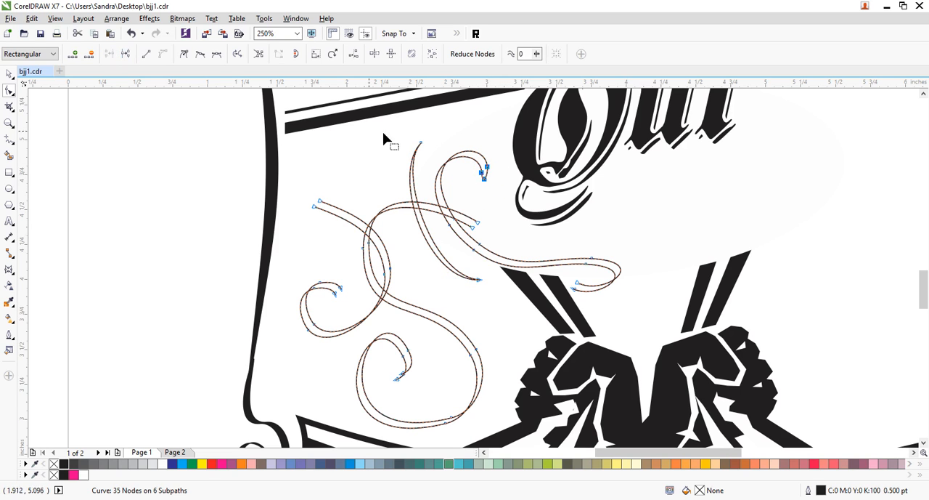
- Join the remaining paired end nodes at the loop over the strips and on the two swirls nearest the left frame edge
click(576, 282)
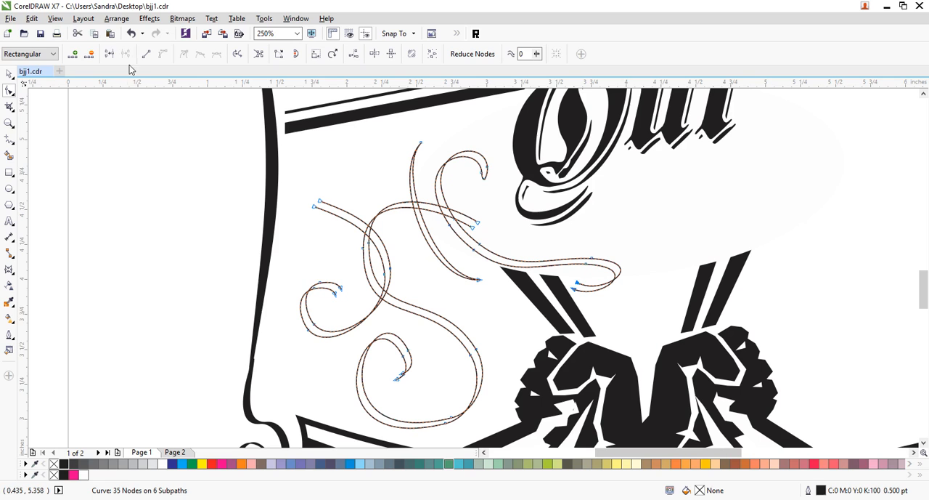
click(110, 53)
drag(297, 193, 335, 231)
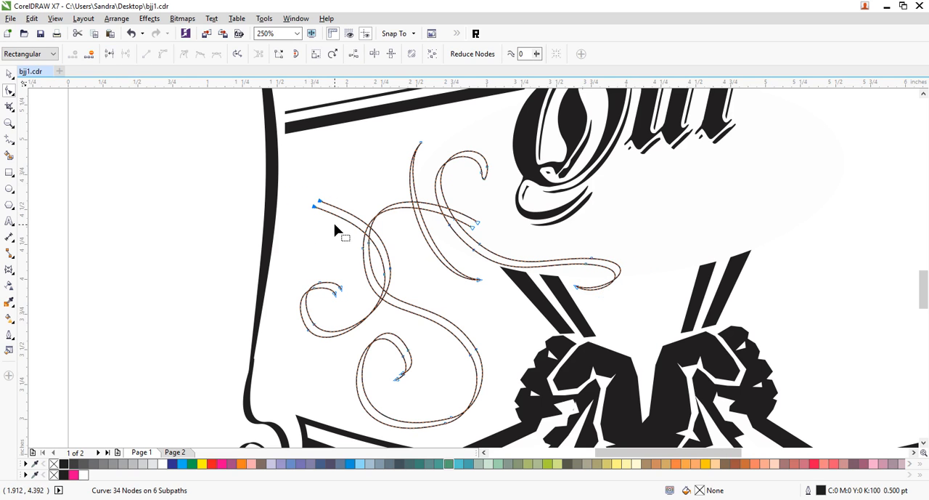
click(109, 54)
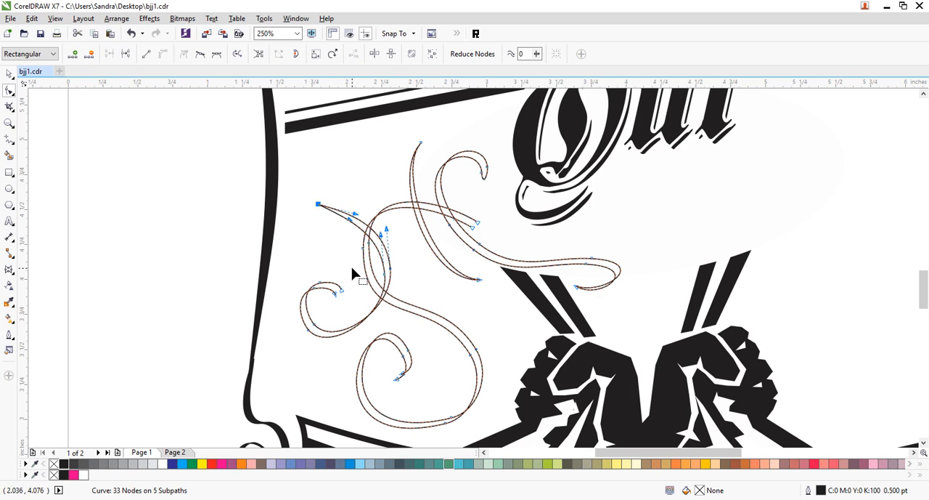
click(109, 53)
drag(392, 386, 393, 385)
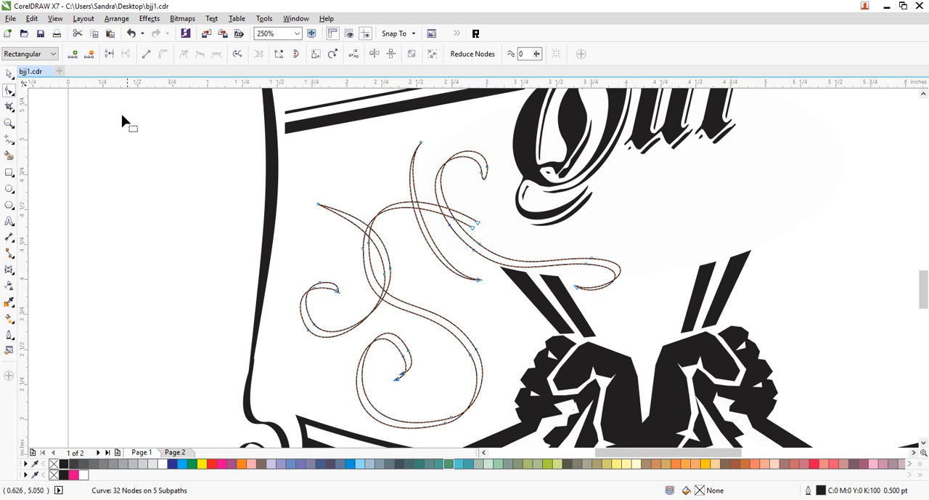
click(110, 53)
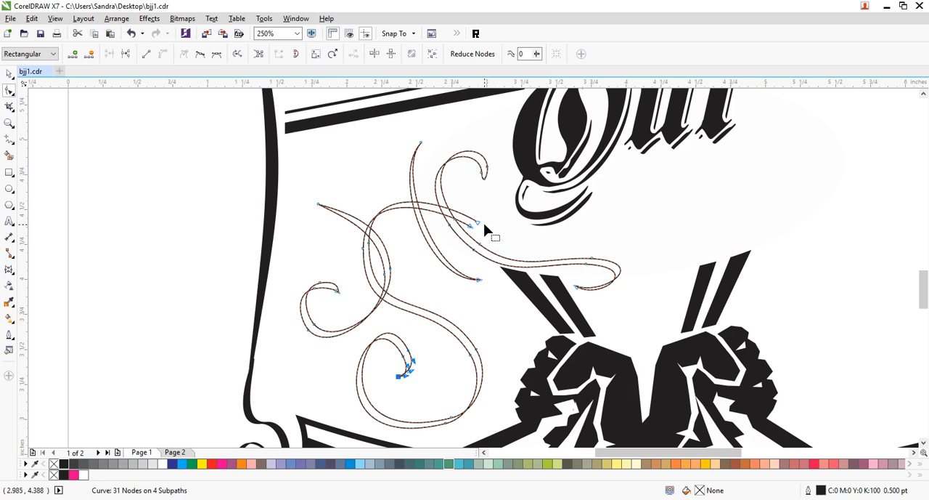
drag(494, 207, 464, 233)
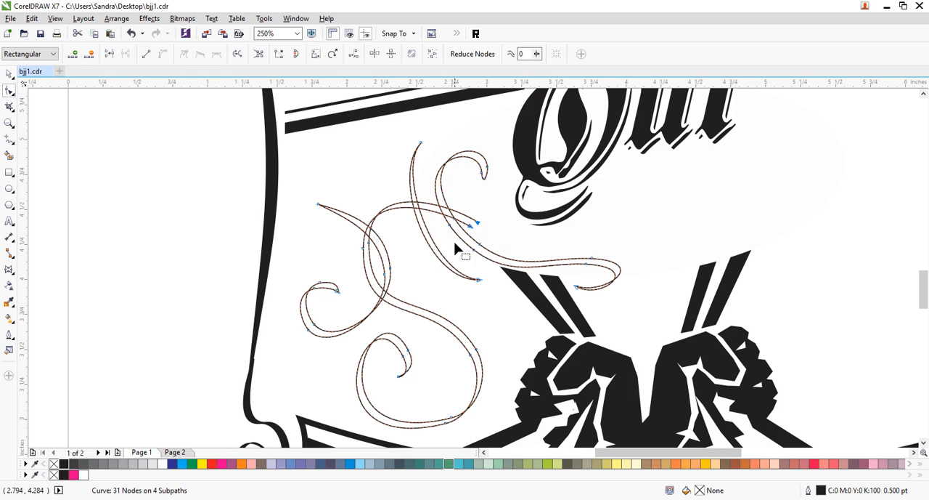
click(109, 54)
- Break the joined swirls apart into separate curves and fill them with black
key(ctrl+k)
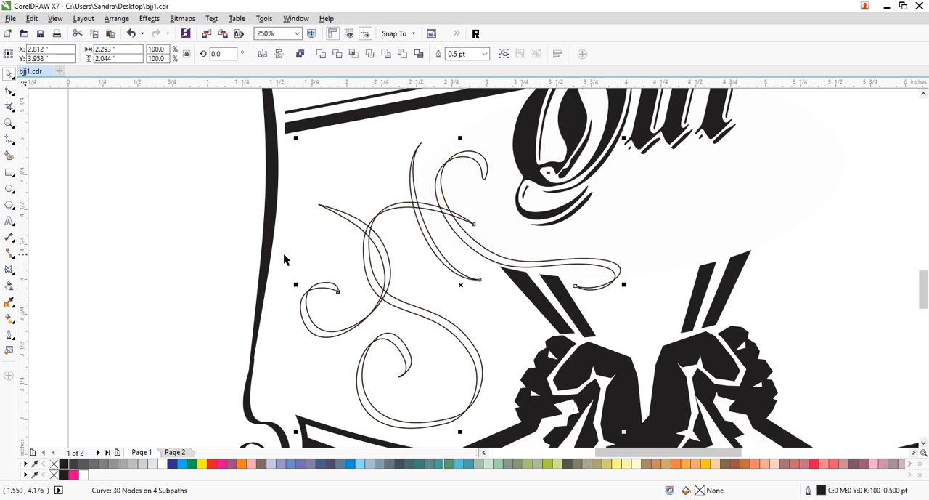
click(63, 464)
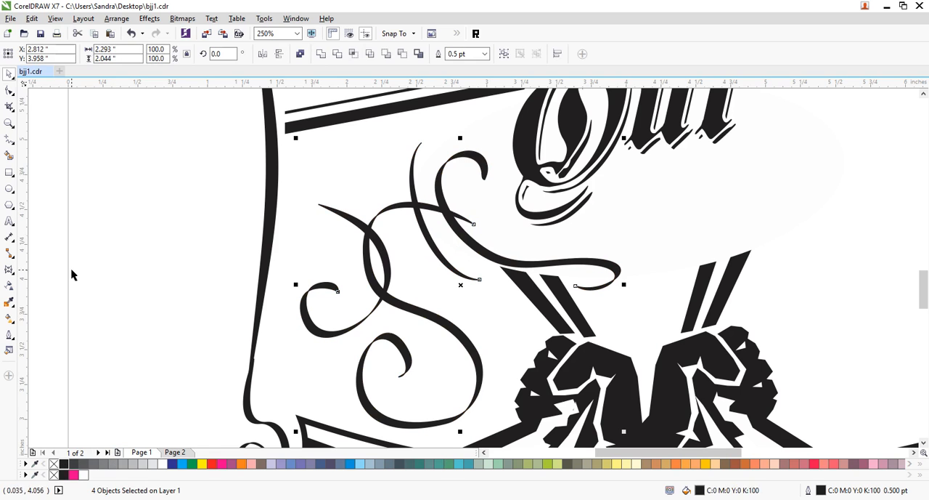
click(76, 269)
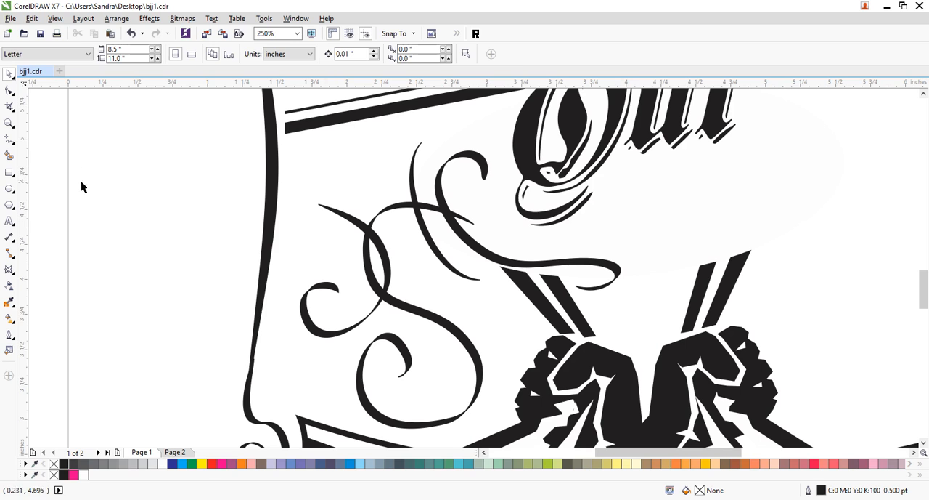
- Draw a small pronged leaf tip freehand on the leftmost swirl end and scale it to 70.7%, about 0.28 inches wide
click(10, 140)
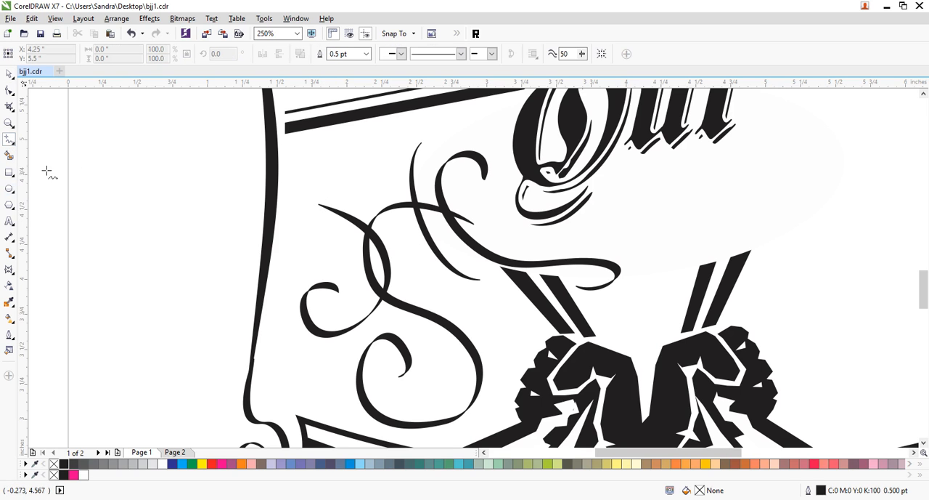
mouse_move(322, 205)
mouse_down()
mouse_move(297, 207)
mouse_move(291, 226)
mouse_move(330, 235)
mouse_move(322, 212)
mouse_move(343, 216)
mouse_move(323, 205)
mouse_up()
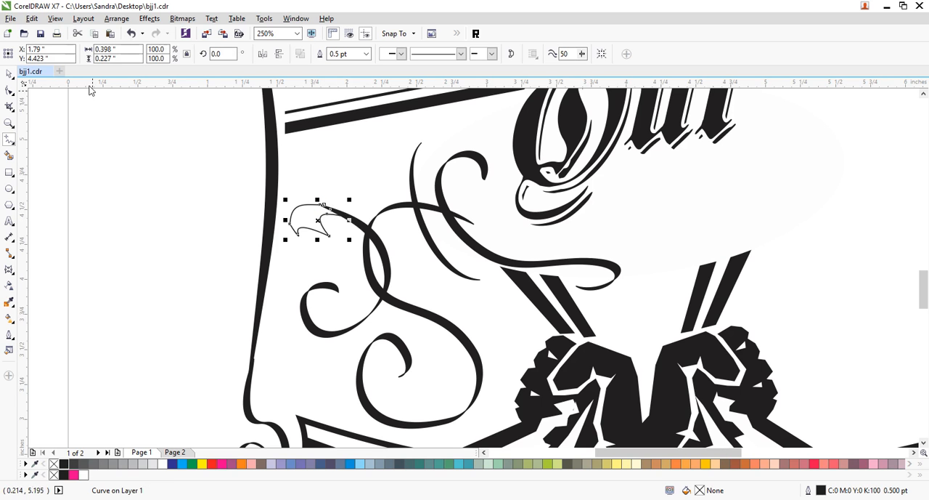
click(9, 73)
drag(286, 240, 323, 220)
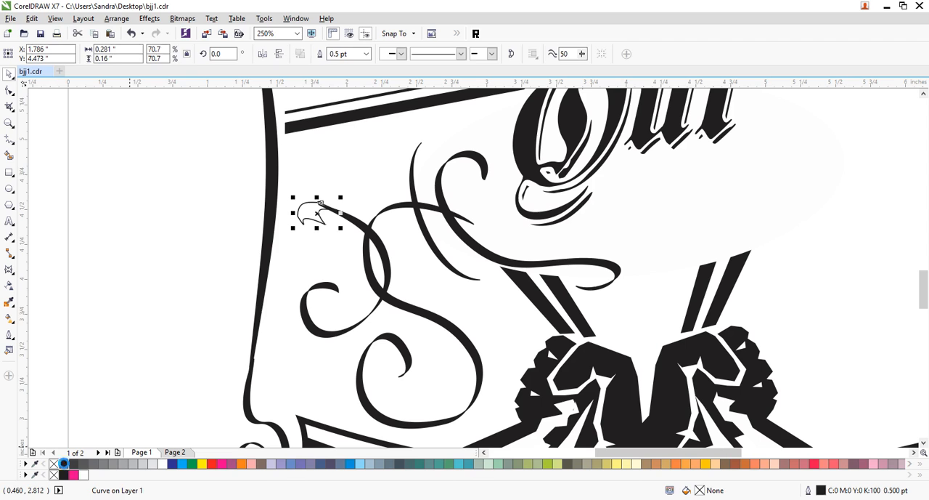
click(91, 244)
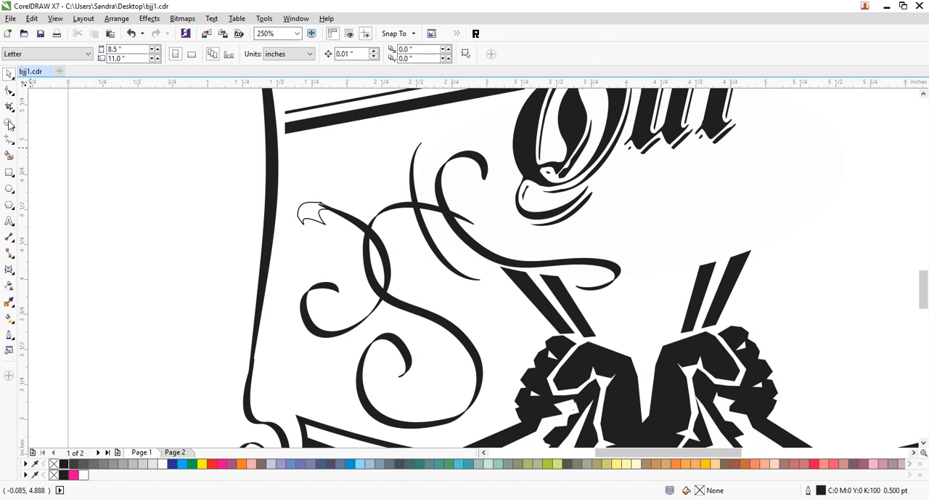
- Close the leaf tip's outline by joining its two open end nodes so that it takes a black fill
click(10, 90)
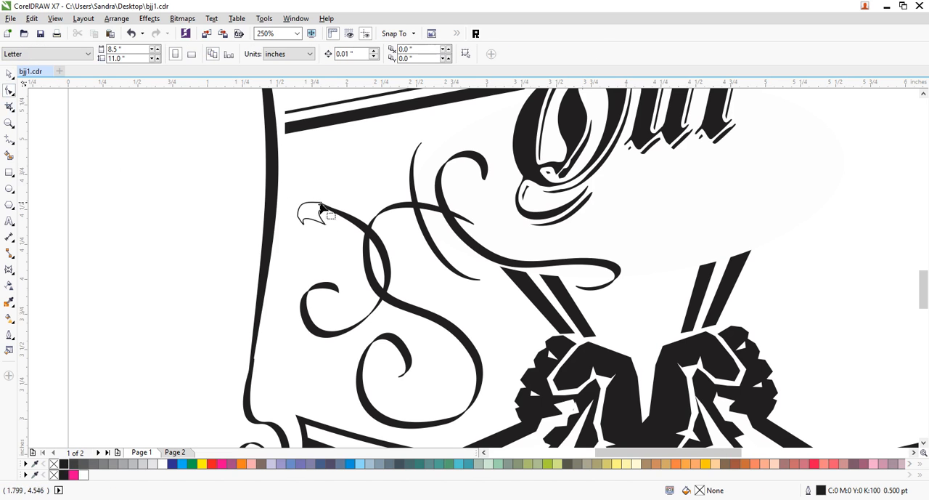
click(312, 209)
drag(315, 220, 314, 221)
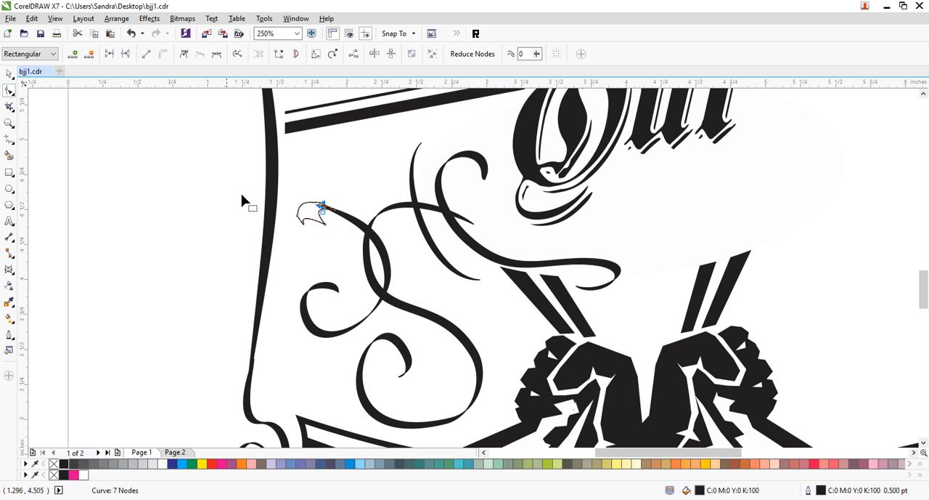
click(109, 58)
click(9, 74)
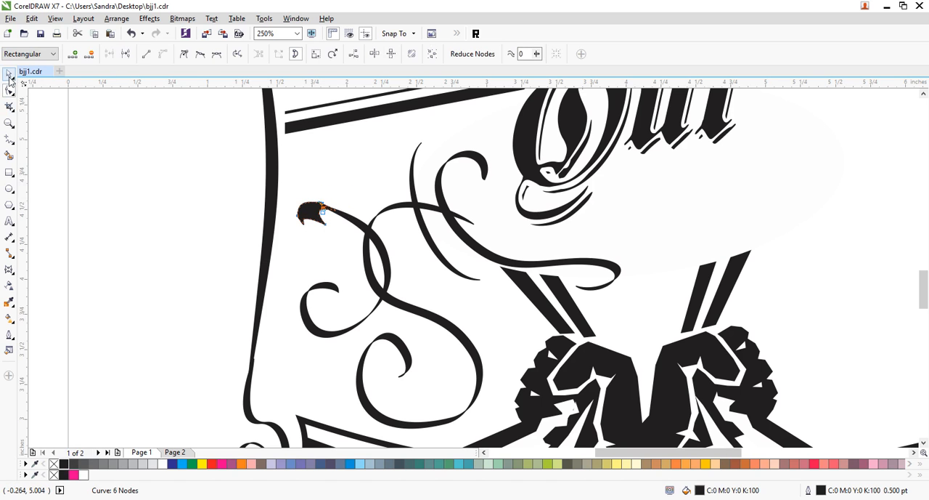
click(150, 195)
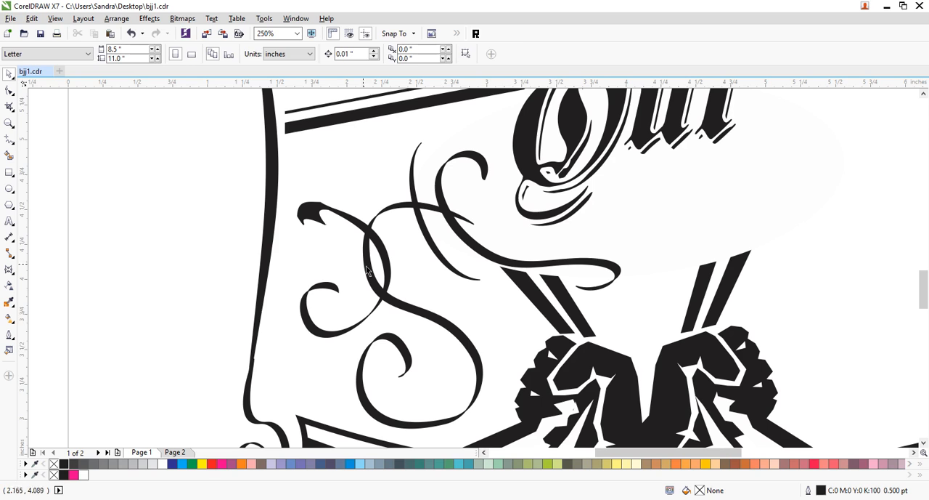
- Place smaller, rotated copies of the leaf tip on the upper and lower ends of the short curve near the OUT lettering
drag(309, 218, 488, 136)
click(463, 119)
click(477, 113)
drag(483, 96, 492, 275)
click(111, 293)
click(499, 320)
click(506, 314)
click(636, 233)
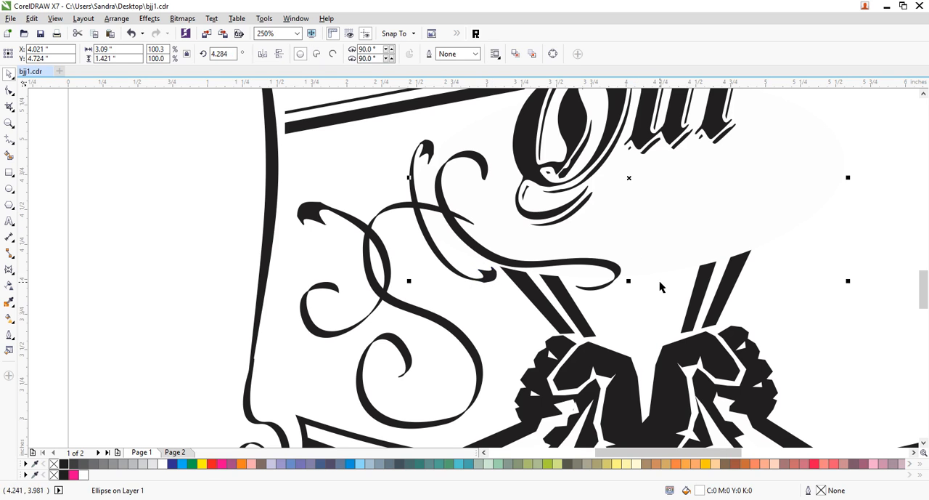
- Copy a leaf tip onto the inner end of the large lower spiral and rotate and nudge it to fit the curl
drag(491, 275, 391, 388)
right_click(402, 392)
click(402, 392)
click(395, 397)
key(Up)
click(429, 380)
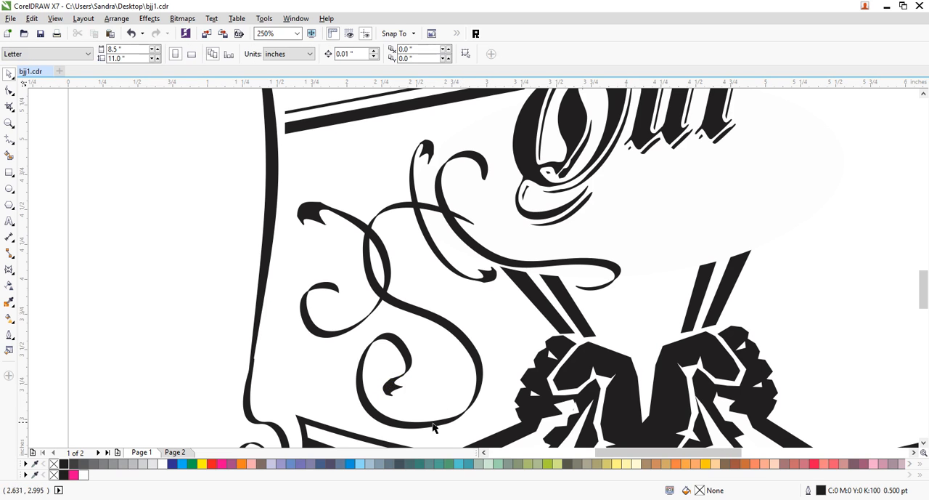
- Copy the spiral's leaf tip onto the end of the swirl loop above the strips, turning it to follow the curve
drag(390, 393, 309, 262)
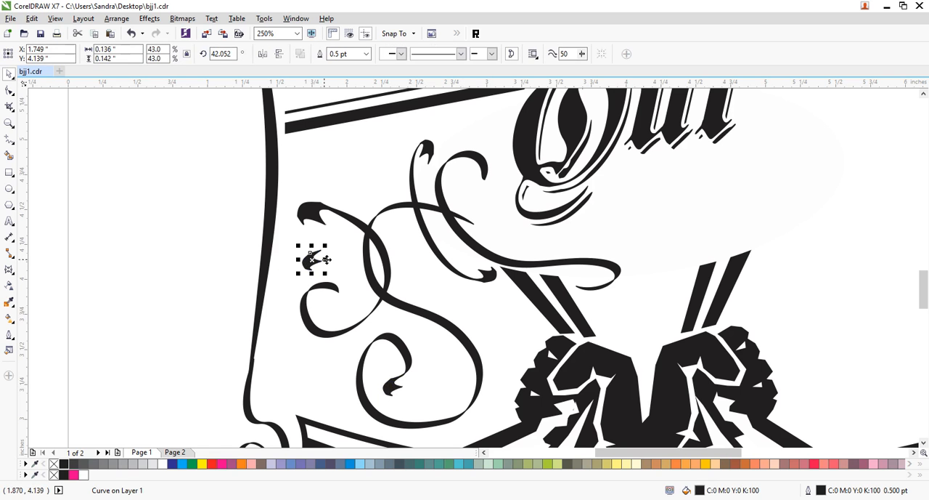
drag(311, 259, 588, 270)
click(641, 256)
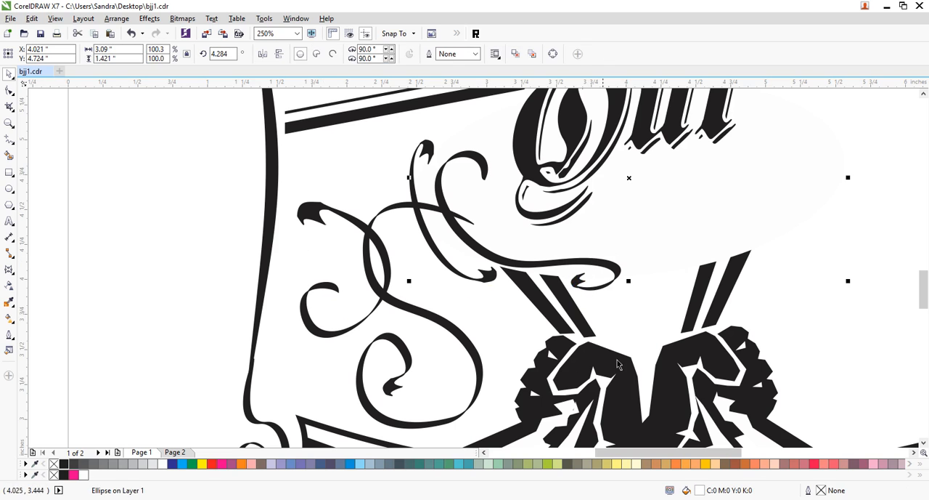
- Select all the swirl curves together with their leaf tips and group the nine objects
click(10, 124)
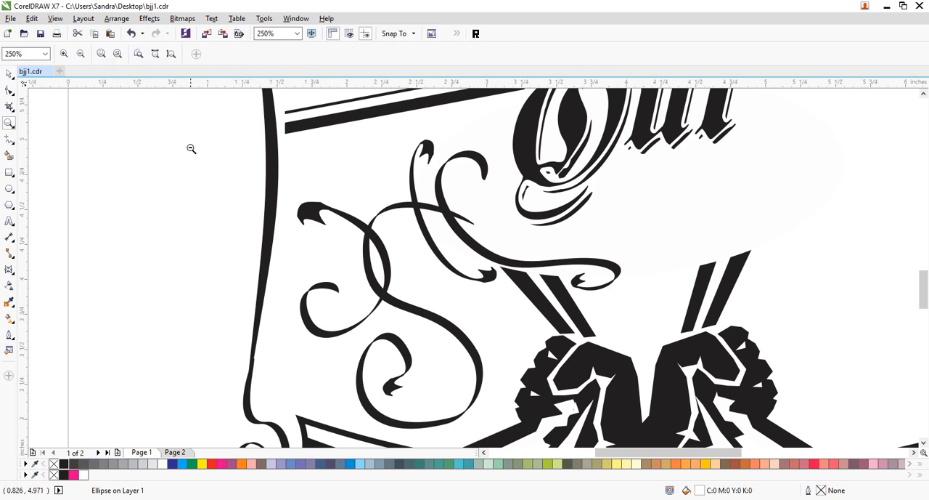
right_click(350, 286)
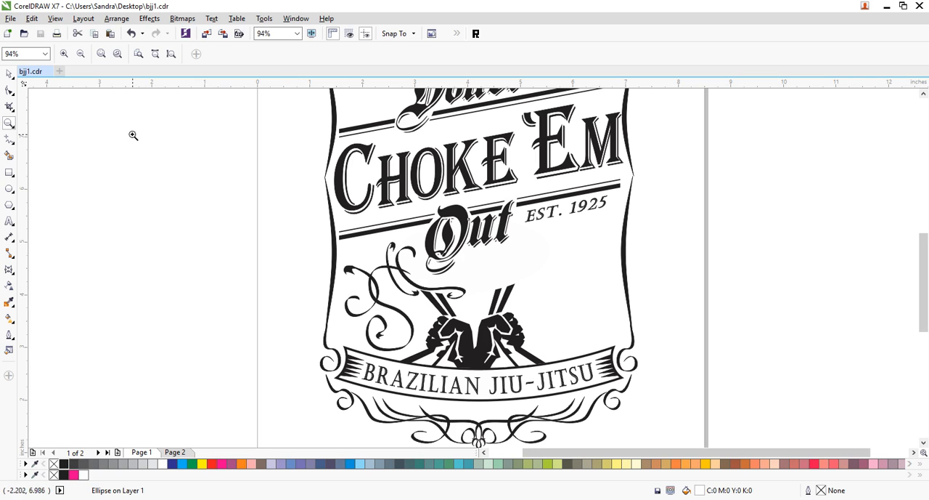
click(9, 74)
click(134, 205)
drag(305, 242, 424, 355)
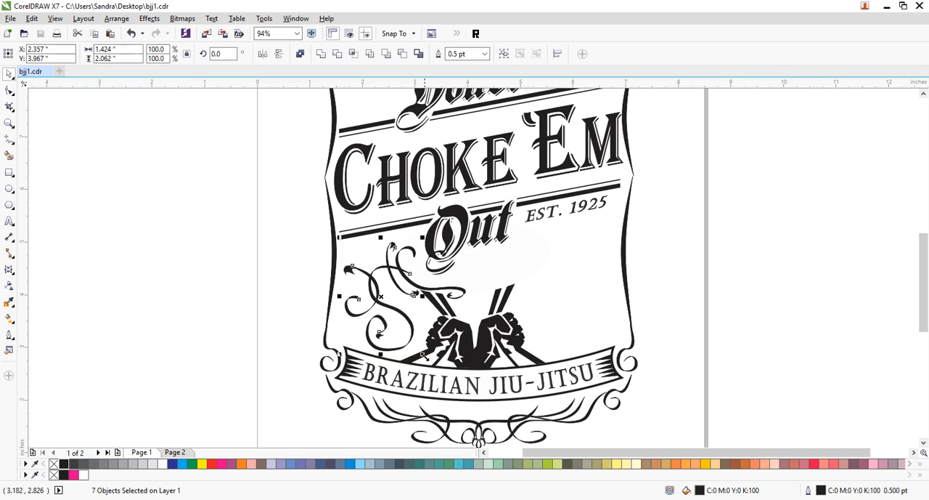
shift+click(449, 296)
shift+click(483, 319)
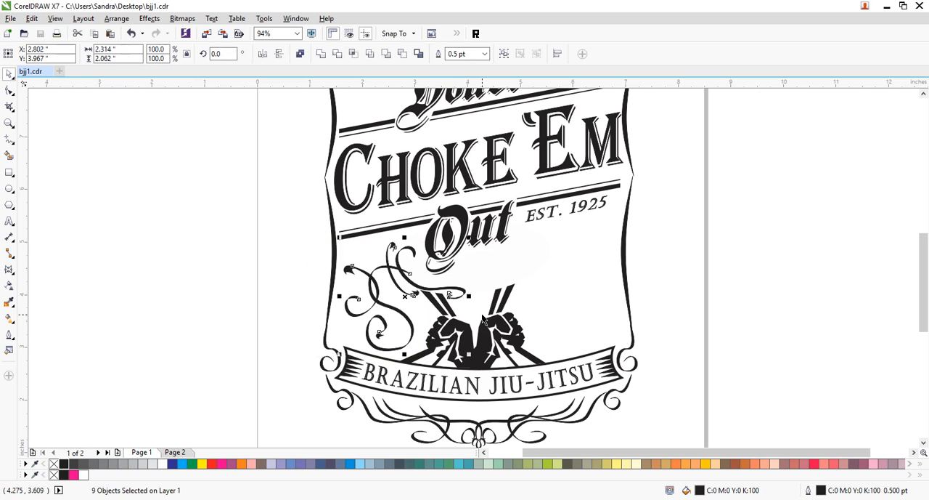
key(ctrl+g)
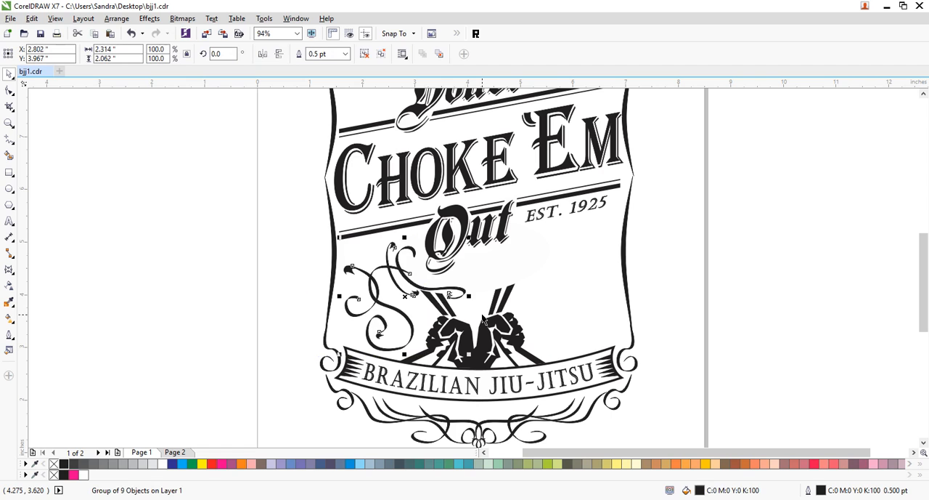
- Make a mirrored copy of the swirl group and place it on the opposite side of the fists, below EST. 1925
key(Delete)
key(ctrl+z)
key(ctrl+v)
drag(339, 295, 579, 285)
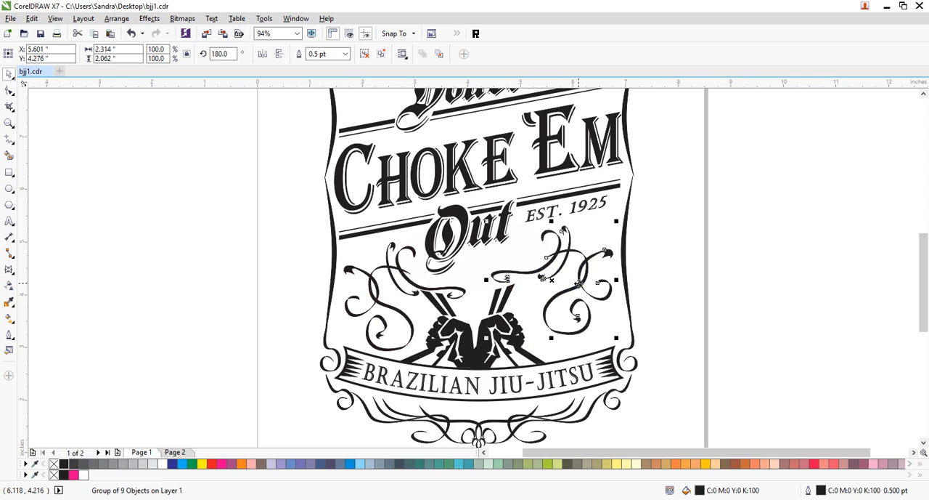
- Rotate the mirrored swirl group to about 188.5 degrees and shift it closer to the fists to balance the original
click(579, 284)
drag(617, 337, 621, 334)
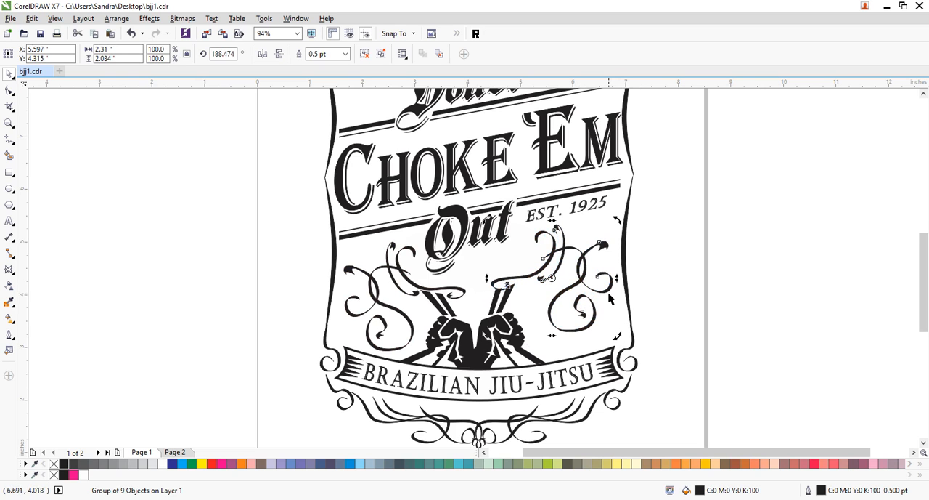
mouse_move(608, 290)
mouse_down()
mouse_move(615, 284)
mouse_move(590, 294)
mouse_up()
click(672, 278)
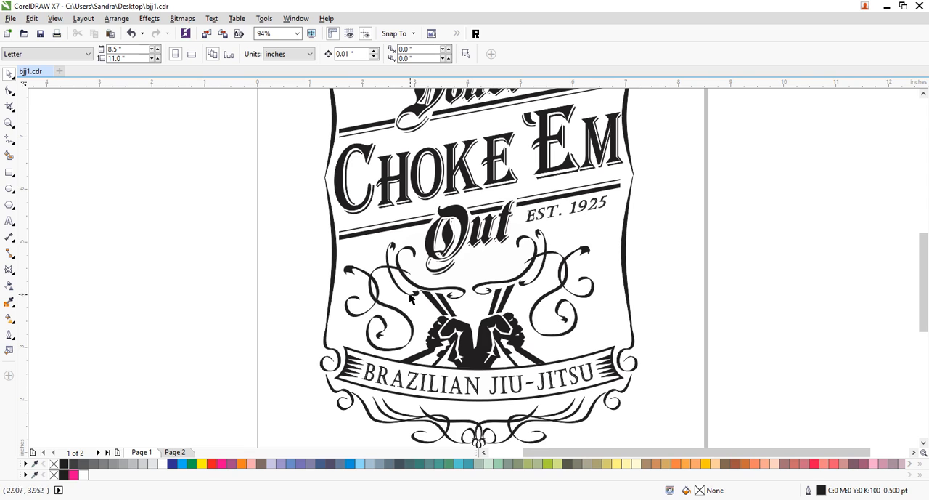
- Ungroup the original swirl and copy its small leaf-tipped curl, flipped, to the outer side of the mirrored swirl's lower spiral
click(372, 308)
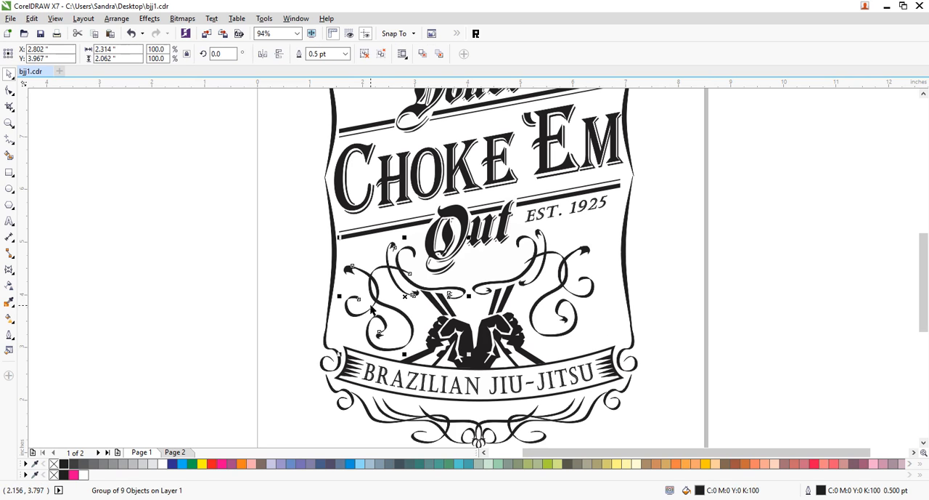
key(ctrl+u)
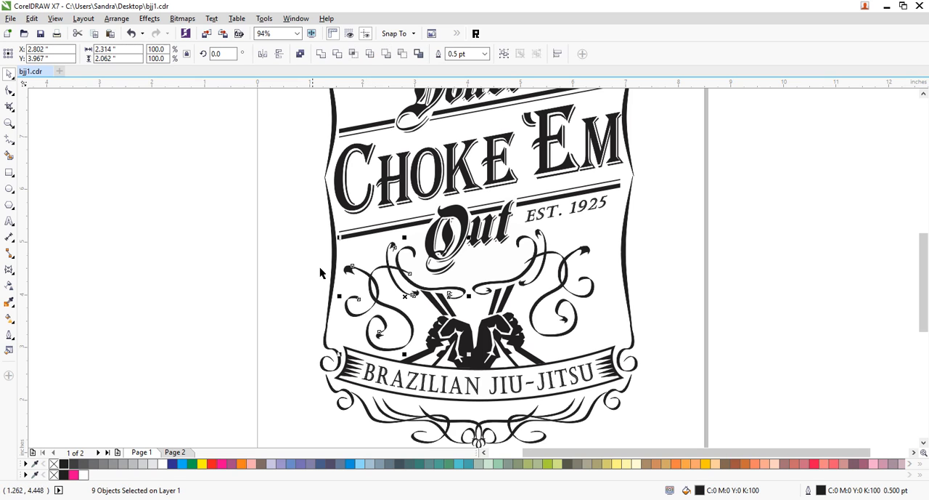
click(350, 268)
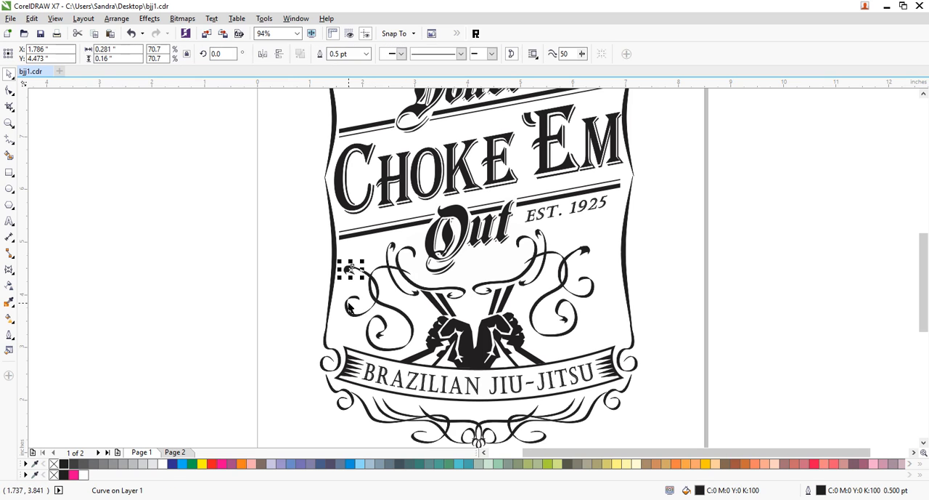
shift+click(349, 307)
drag(543, 332, 605, 336)
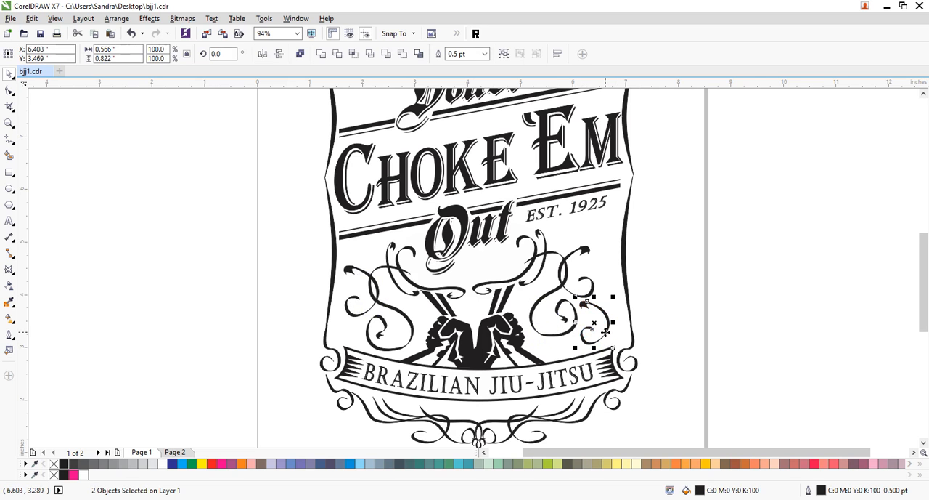
click(756, 286)
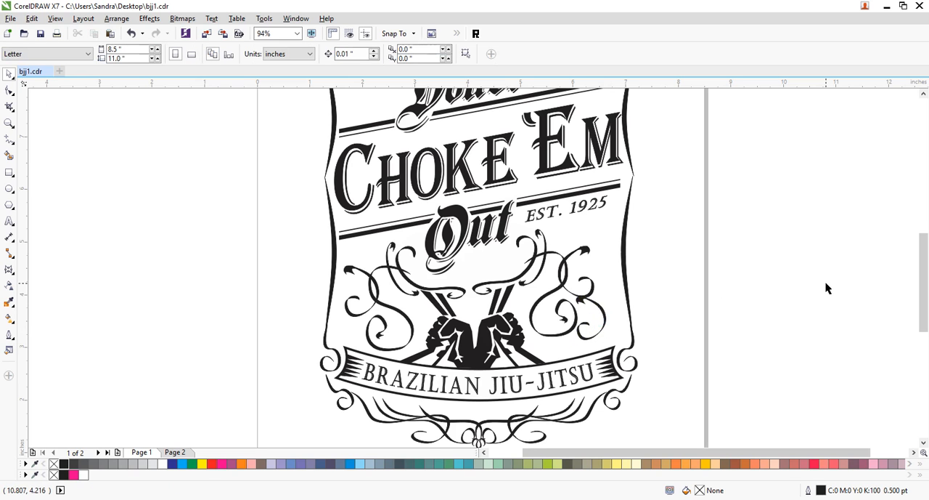
- Enlarge the copied leaf-tipped curl above the Brazilian Jiu-Jitsu banner to about 0.62 by 0.89 inches
click(606, 320)
drag(575, 296, 603, 312)
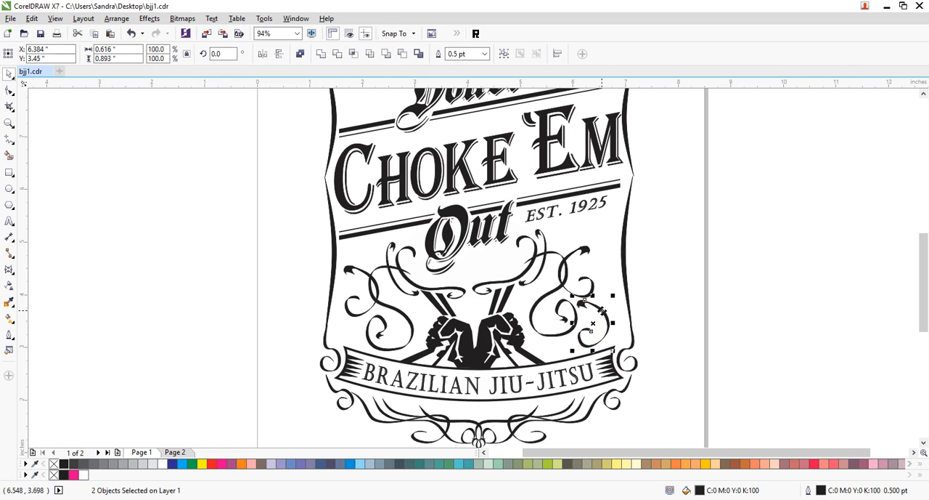
click(700, 276)
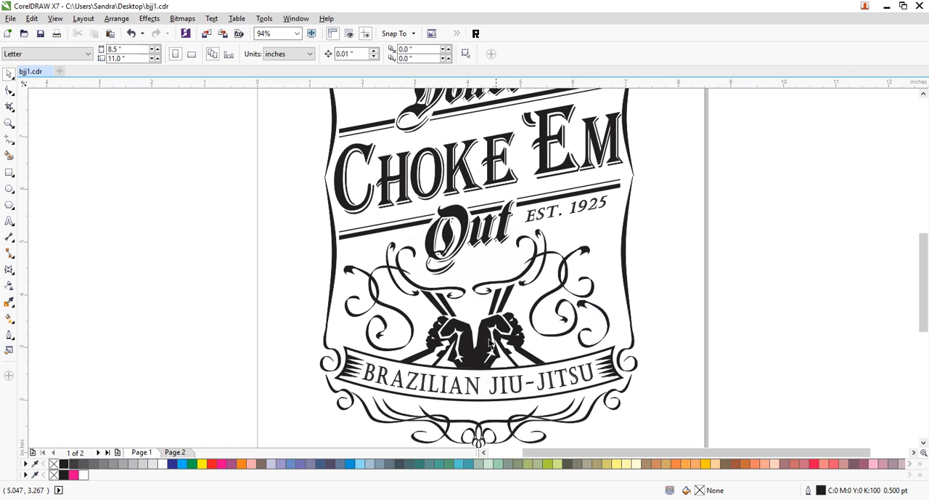
- Copy the swirl curve with leaf tips at both ends to the outer side of the mirrored swirl, turned to about 328 degrees
click(401, 293)
shift+click(417, 294)
mouse_move(393, 245)
mouse_down()
mouse_move(616, 251)
mouse_move(582, 252)
mouse_move(596, 262)
mouse_move(611, 246)
mouse_move(576, 271)
mouse_move(629, 266)
mouse_move(639, 238)
mouse_move(629, 251)
mouse_move(605, 249)
mouse_move(601, 257)
mouse_up()
click(610, 257)
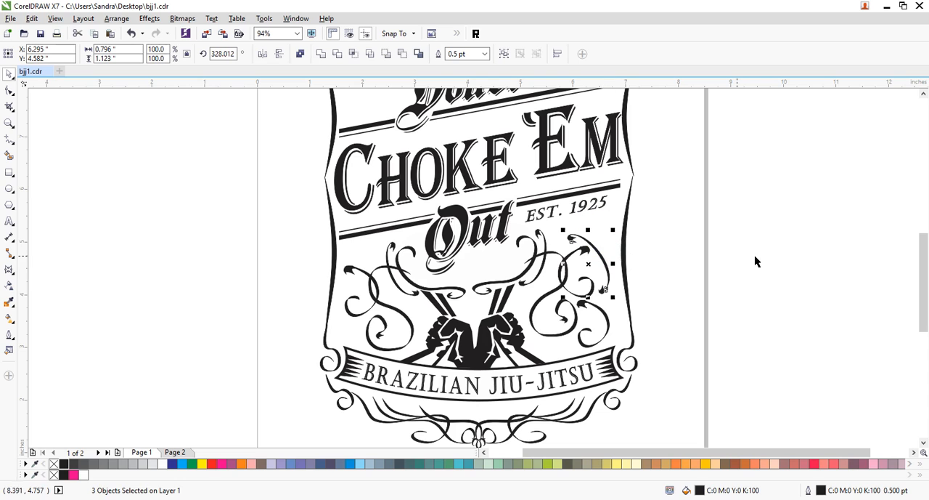
click(713, 283)
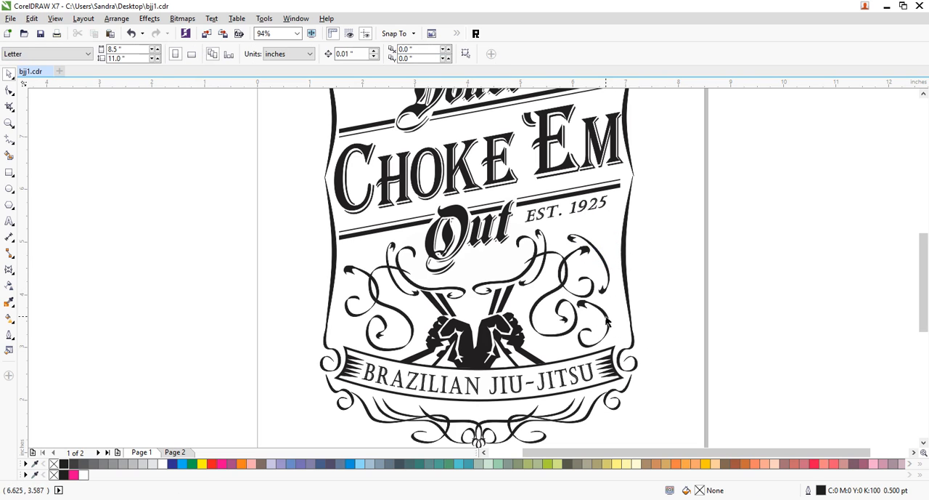
- Copy the small leaf-tipped curl from above the Brazilian Jiu-Jitsu banner, flip it, and place it just below EST. 1925
click(607, 320)
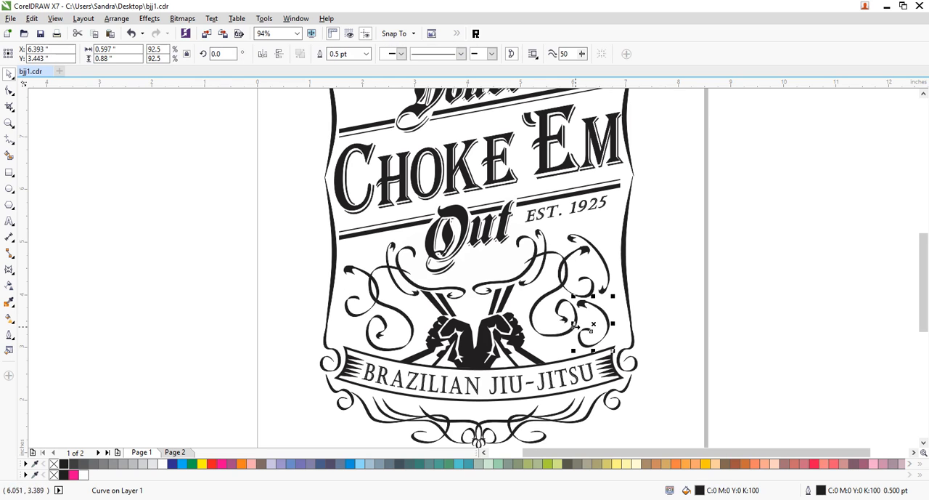
shift+click(582, 305)
drag(582, 291, 615, 247)
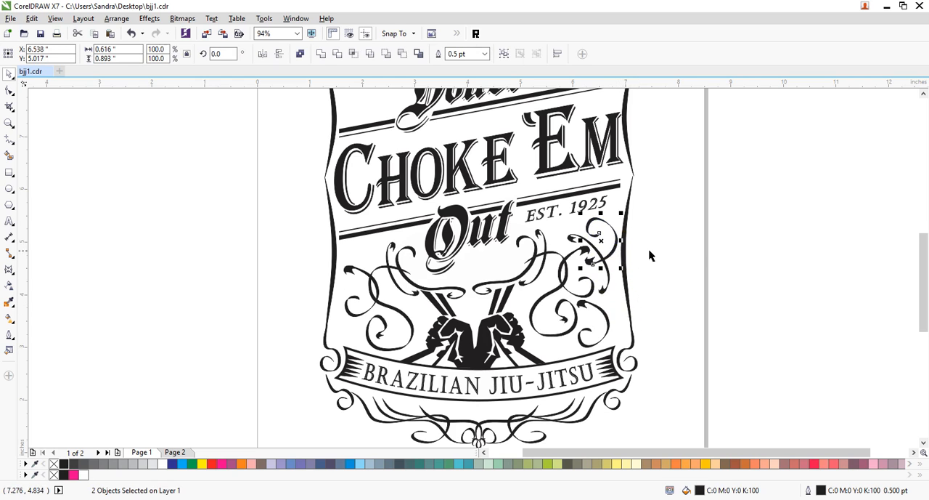
click(695, 249)
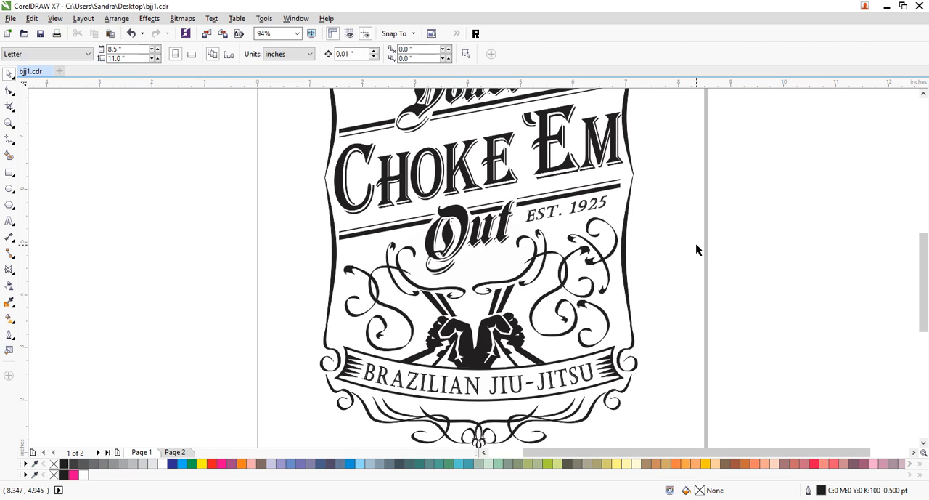
- Select the entire design, group its 56 objects, and center the group on the page
click(9, 122)
key(shift+F4)
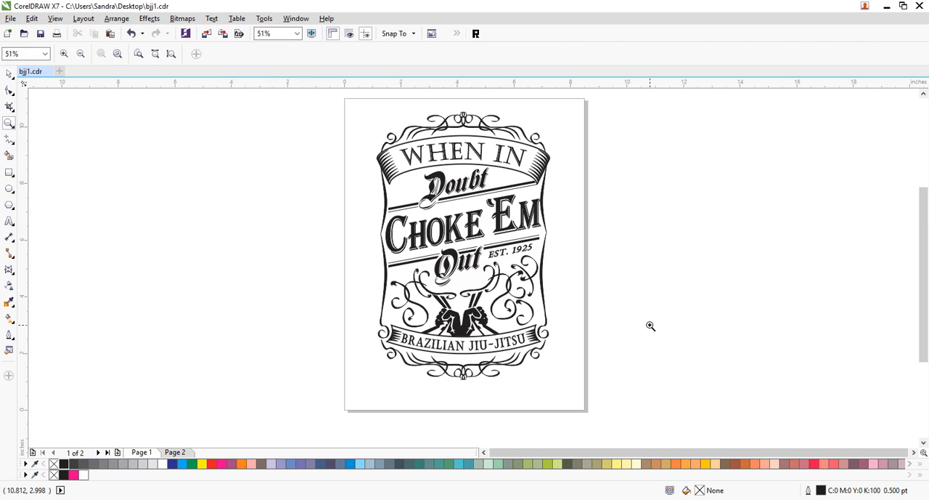
click(9, 74)
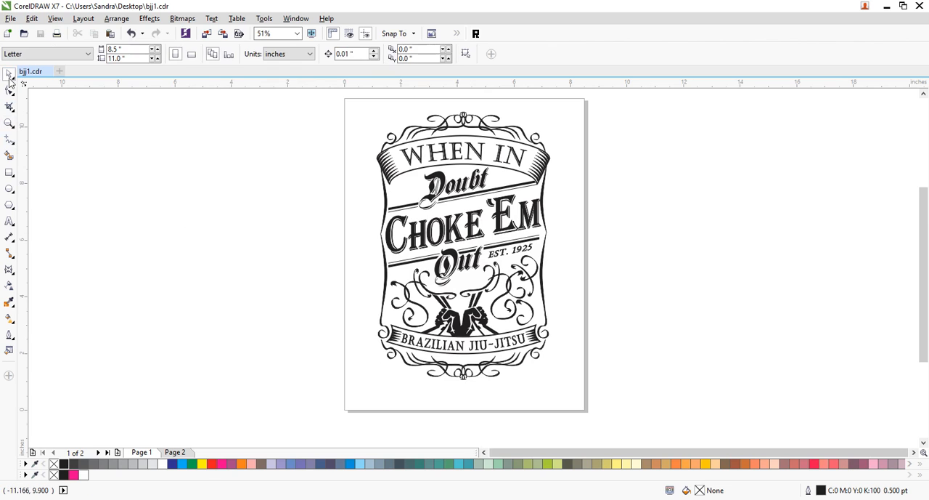
drag(352, 99, 588, 396)
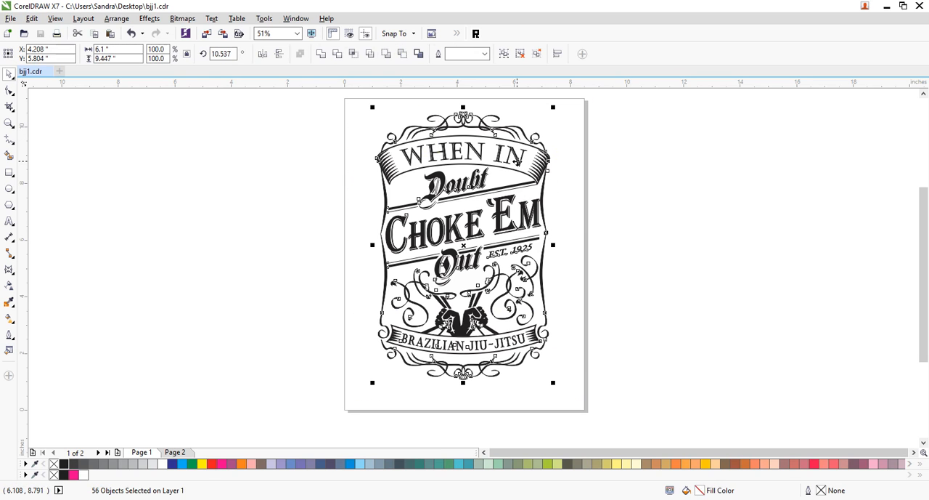
key(ctrl+c)
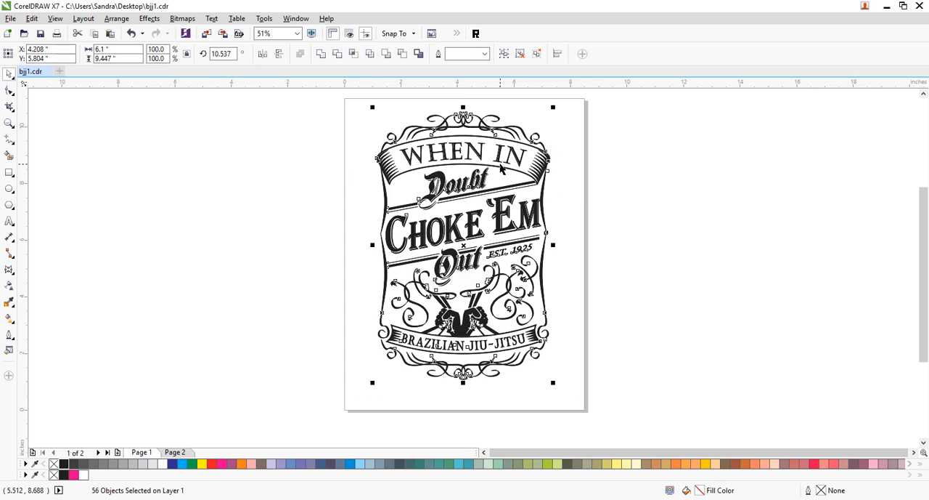
key(ctrl+z)
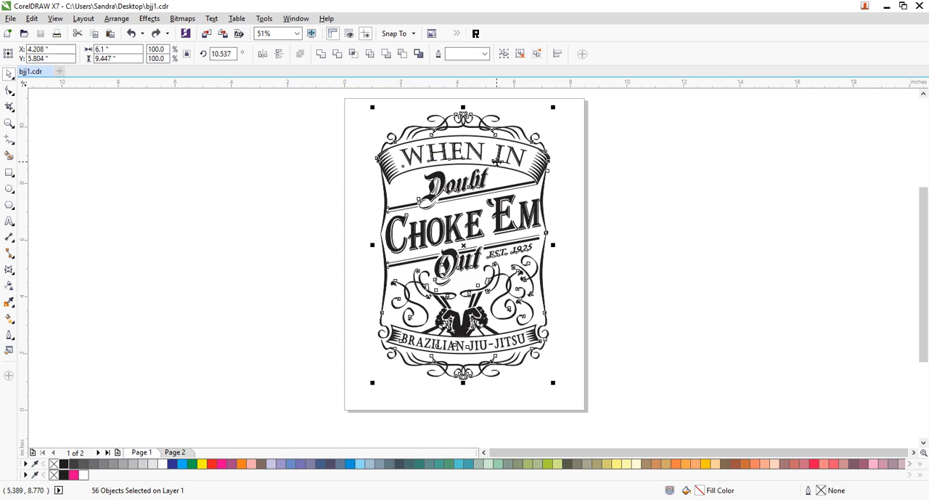
key(ctrl+g)
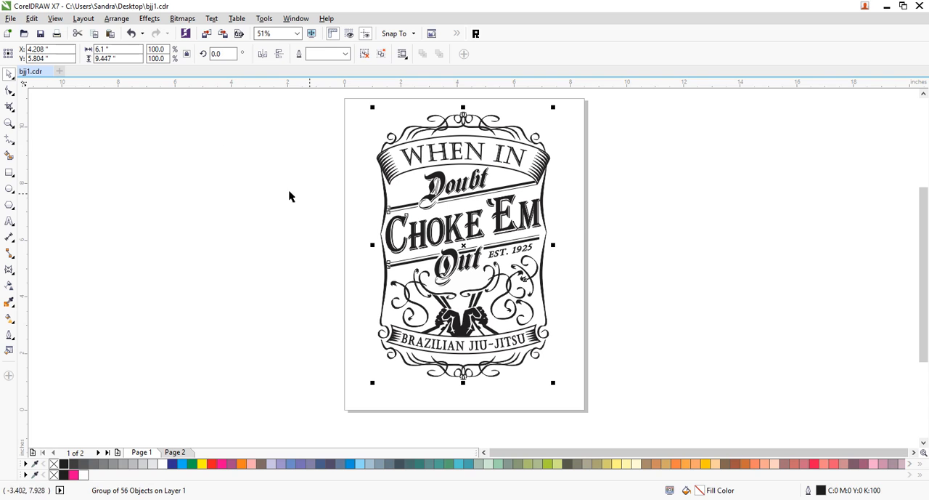
key(p)
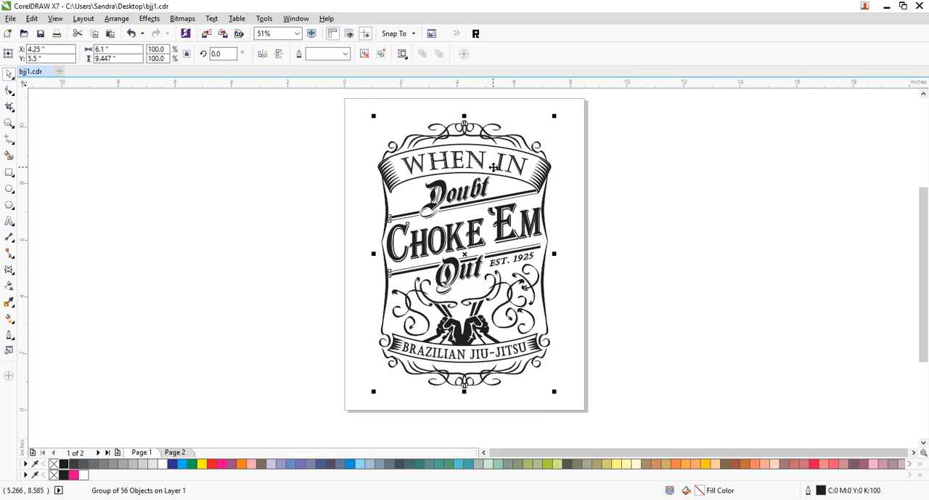
click(697, 204)
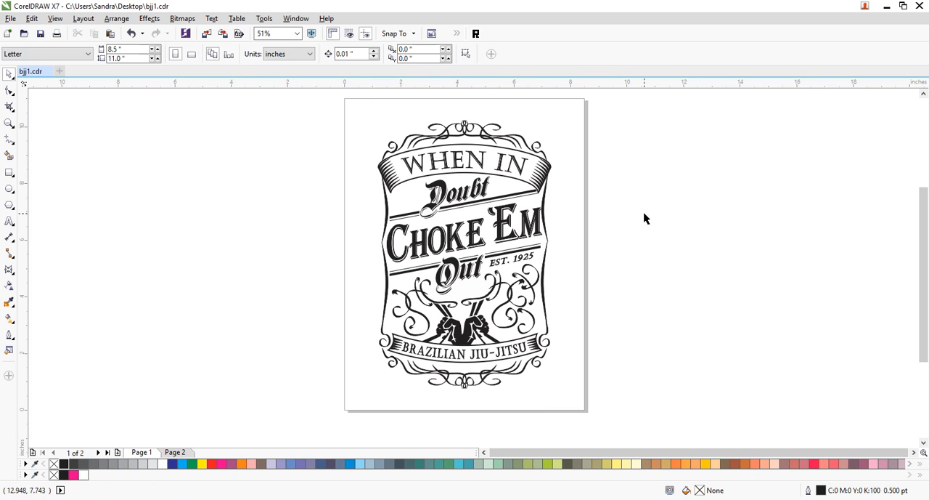
- Draw a rectangle about 7.4 by 10.5 inches around the design, fill it with black, and send it to the back
click(9, 172)
drag(362, 105, 572, 400)
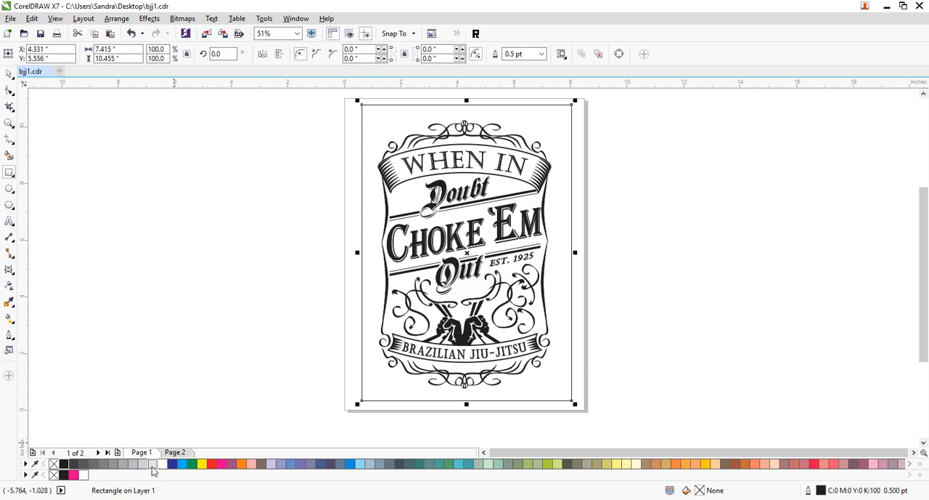
click(64, 464)
key(shift+Page_Down)
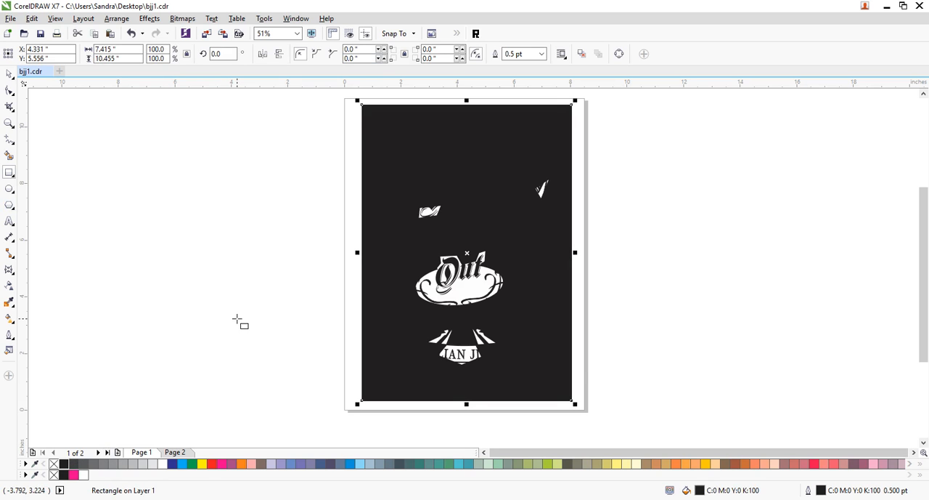
- Try replacing black with cyan in the fills and outlines of the current page using the Color Replacer, and undo it
click(8, 74)
drag(623, 108, 289, 416)
click(476, 38)
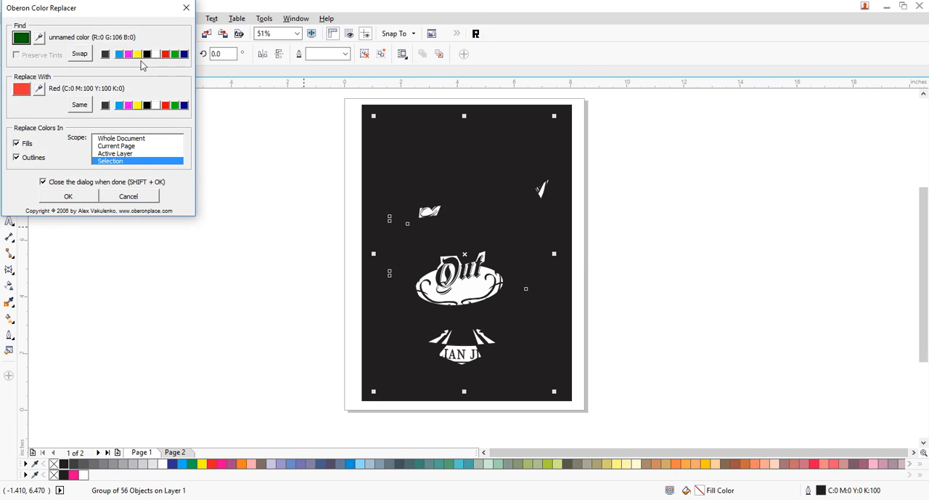
click(105, 55)
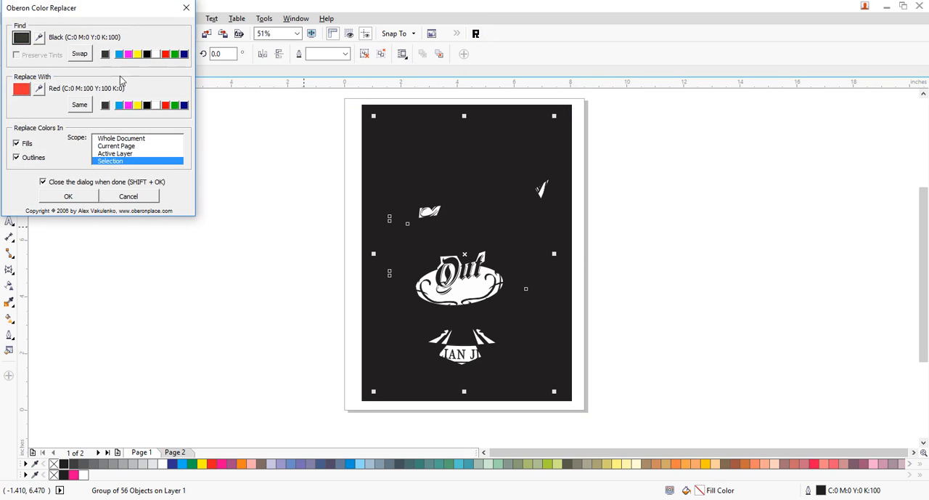
click(157, 106)
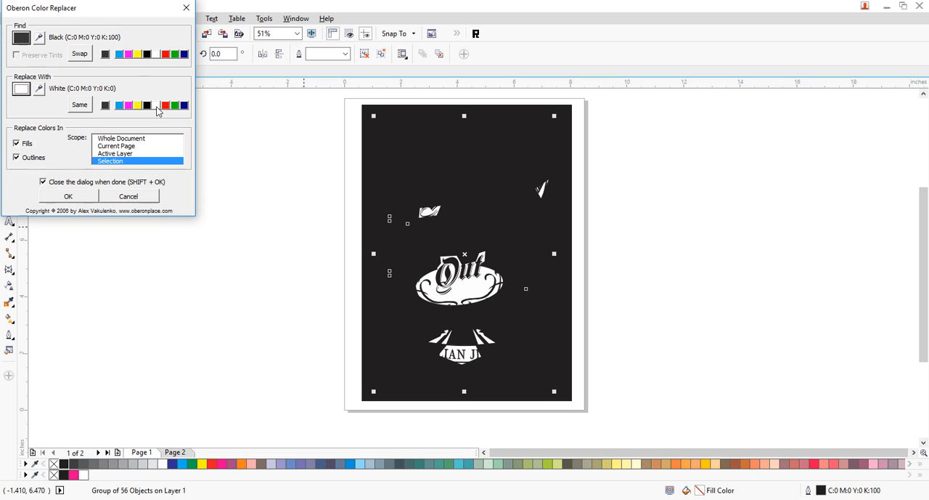
click(120, 107)
click(120, 146)
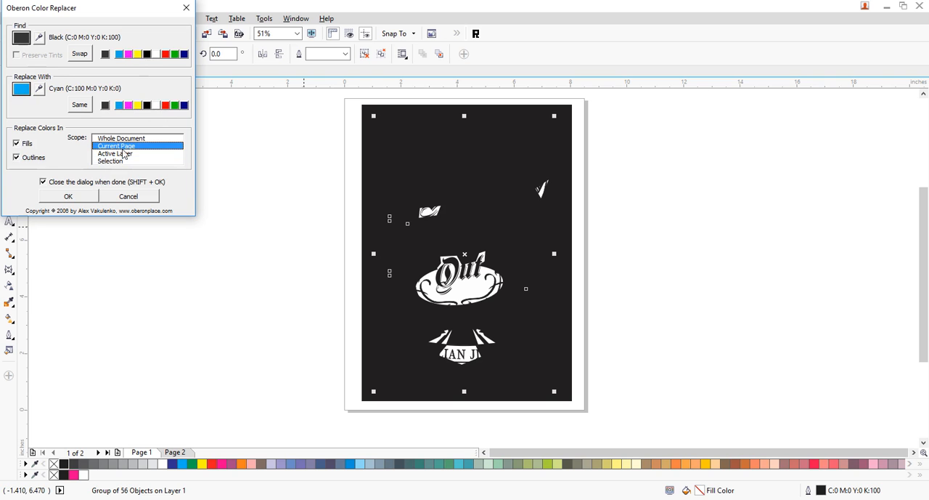
click(91, 198)
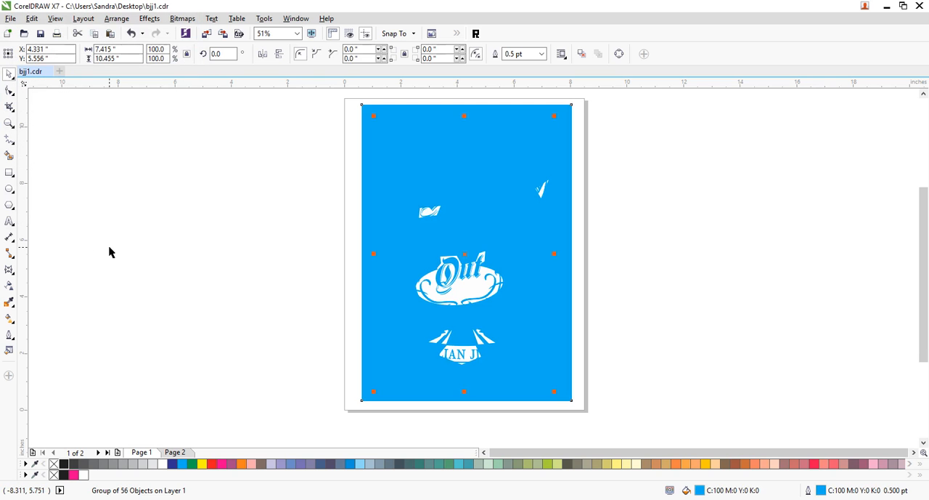
click(131, 248)
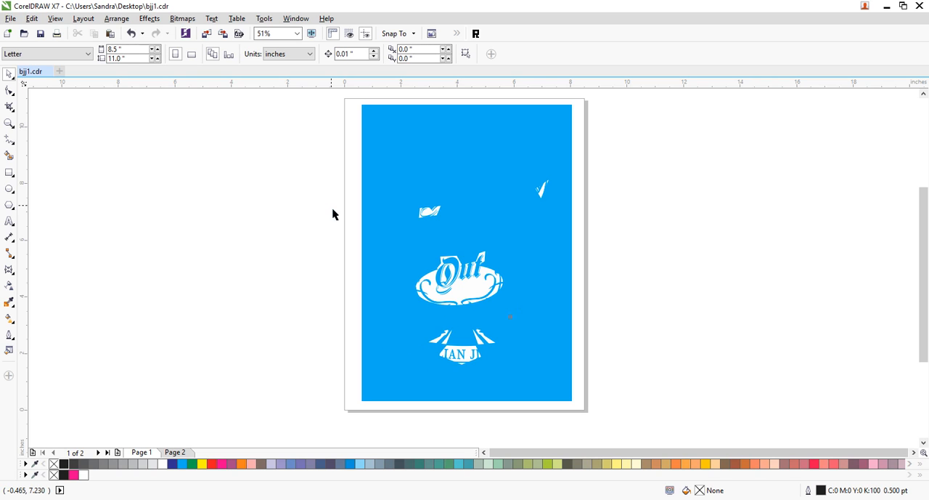
key(ctrl+z)
key(Delete)
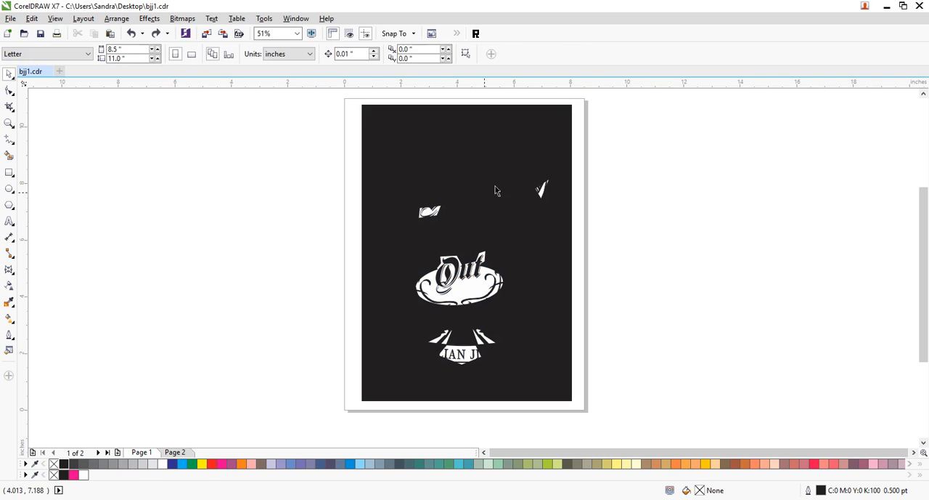
- Select only the grouped design and replace its black with cyan in fills and outlines, limited to the selection
drag(333, 100, 645, 427)
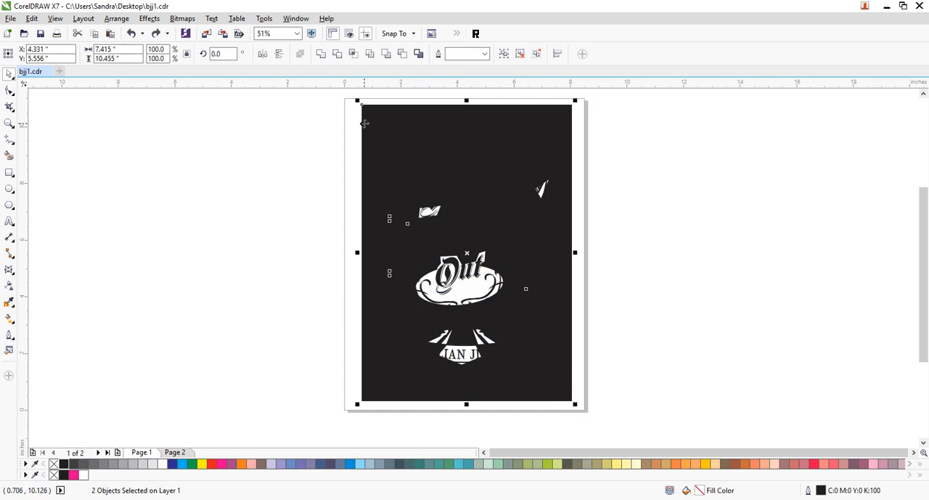
click(368, 127)
click(475, 37)
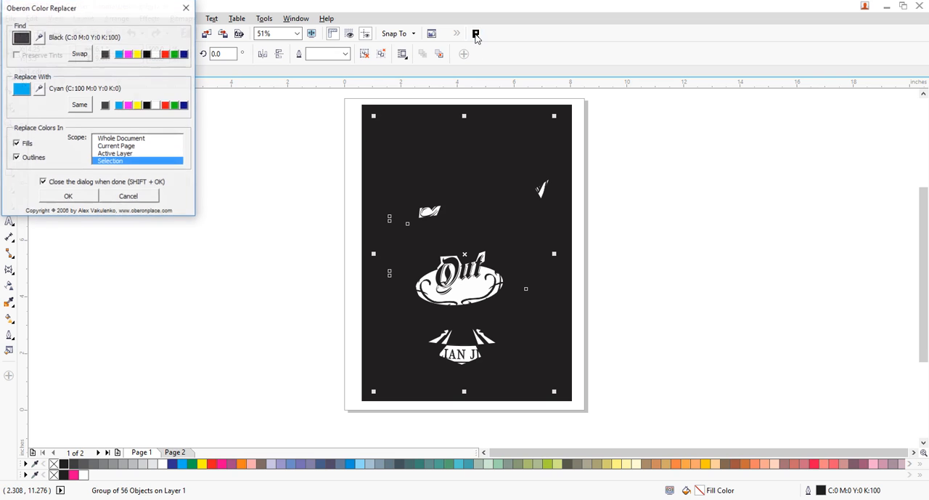
click(68, 196)
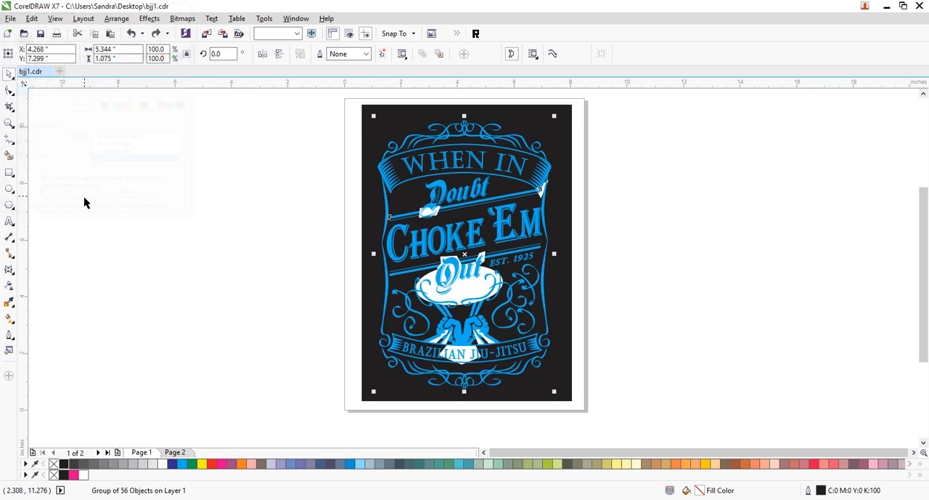
- Replace the white areas in the selected design group with black using the Color Replacer
drag(596, 102, 327, 428)
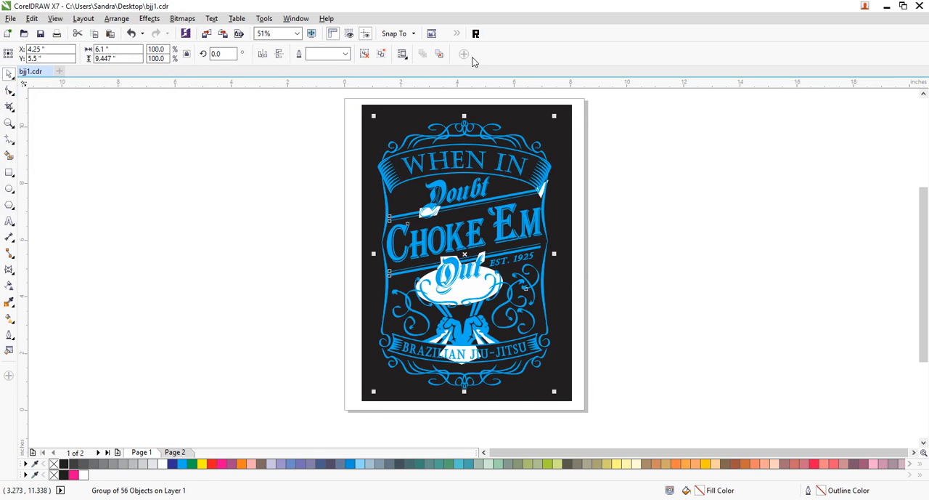
click(476, 33)
click(156, 55)
click(146, 105)
click(78, 199)
click(69, 253)
- Select the design group again and replace its cyan with white in fills and outlines
drag(596, 110, 286, 411)
click(475, 34)
click(120, 55)
click(156, 106)
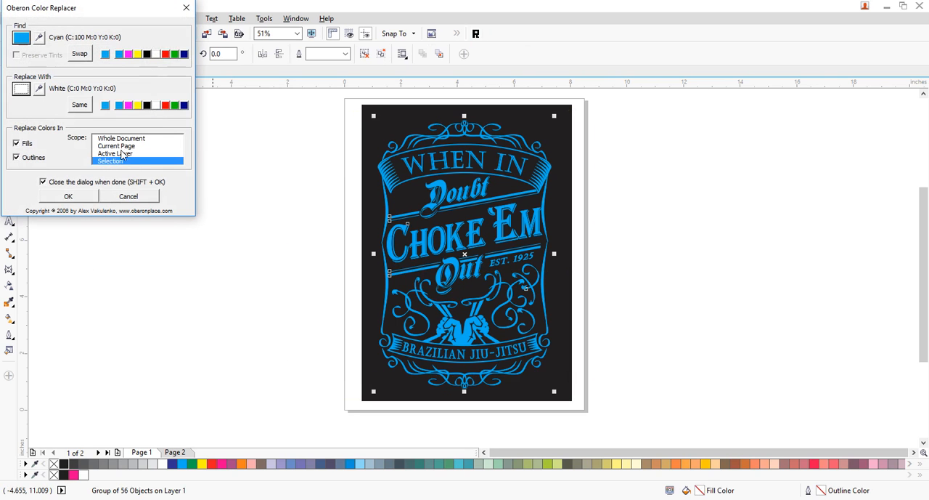
click(75, 196)
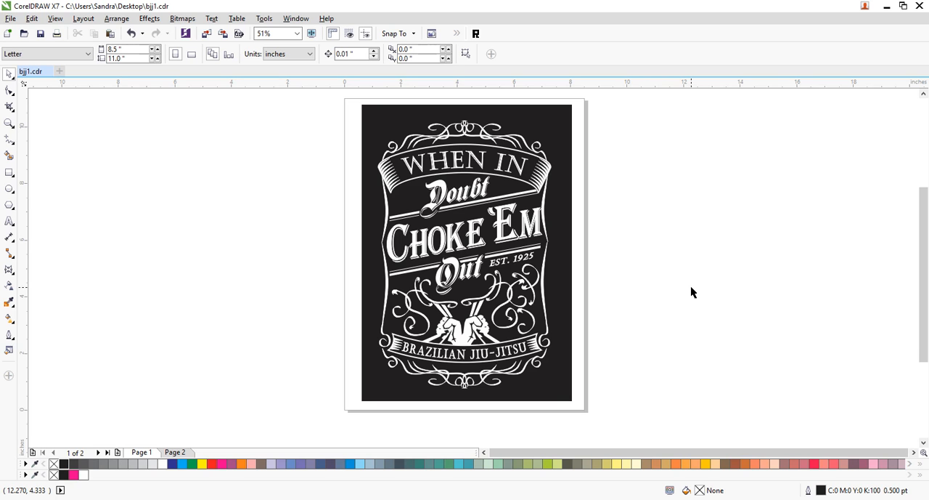
- Save the file and pull the black curve above the fists up on its left side so the left belt strips meet the swirl
key(ctrl+s)
click(10, 123)
drag(522, 356, 523, 356)
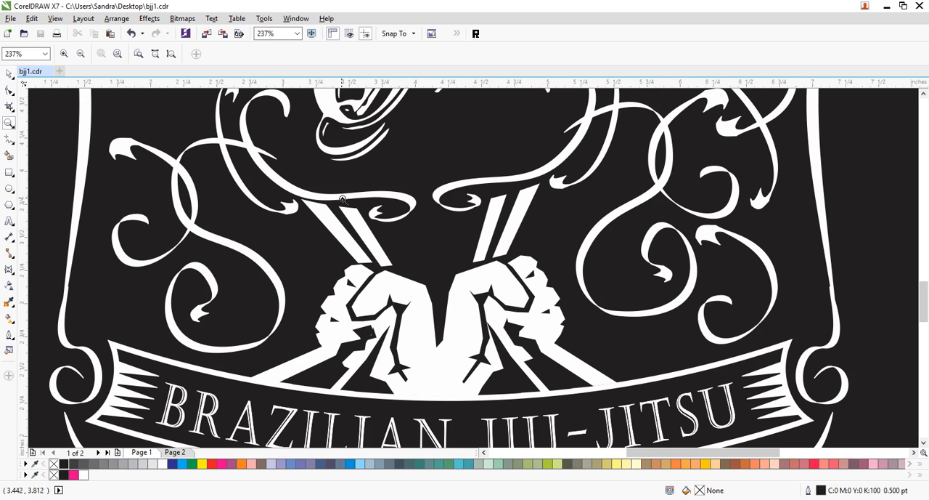
click(9, 90)
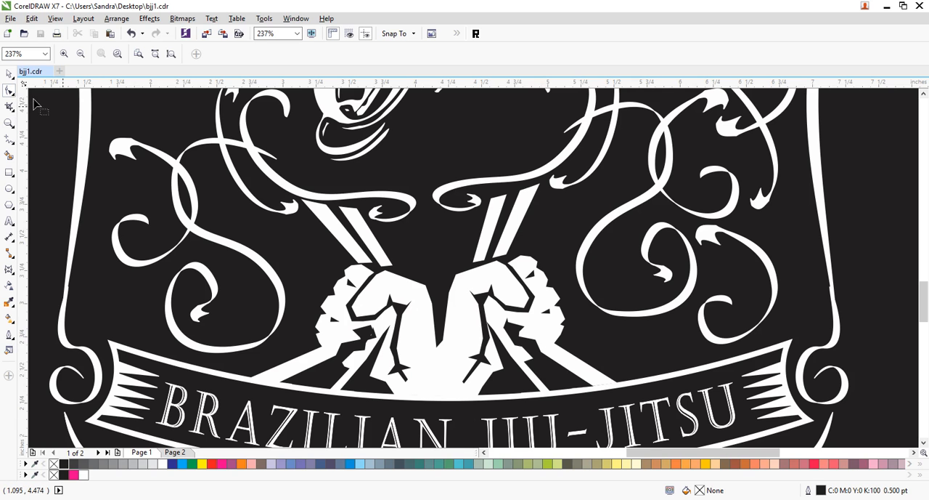
click(328, 216)
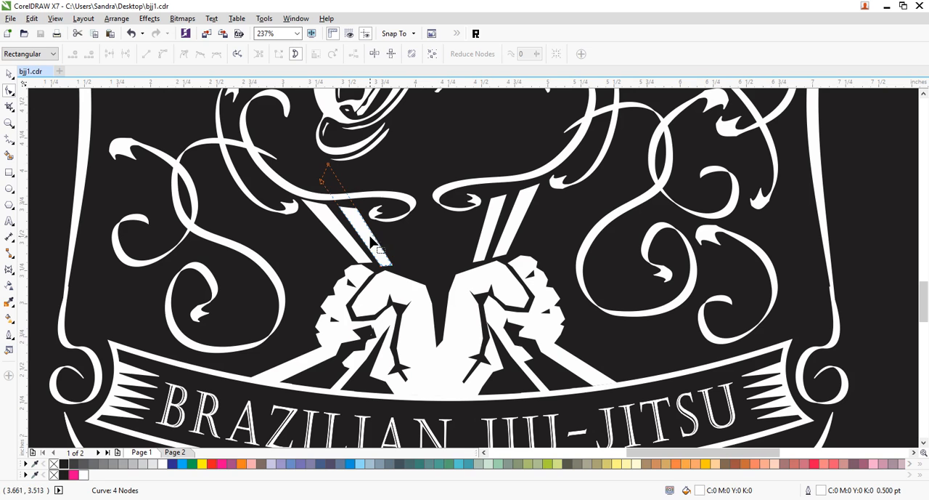
click(495, 220)
click(515, 196)
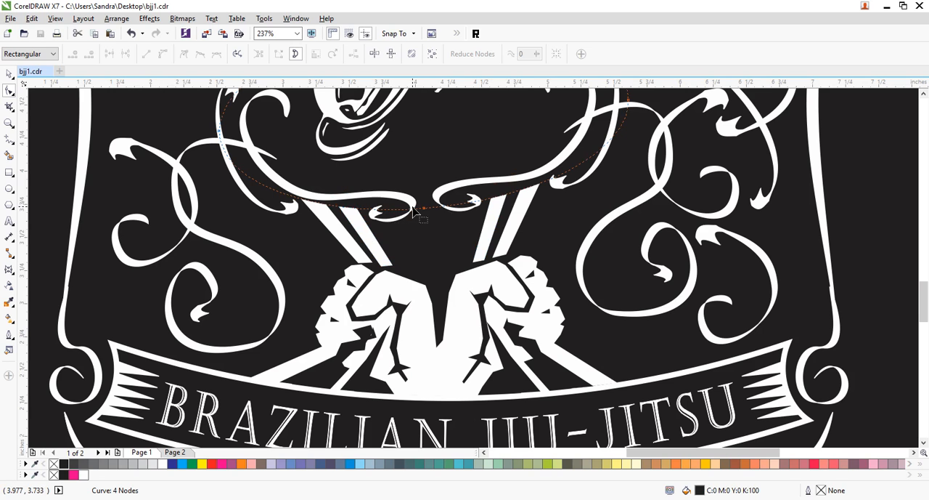
double_click(365, 209)
mouse_move(364, 209)
mouse_down()
mouse_move(368, 202)
mouse_move(320, 196)
mouse_up()
- Add nodes to the right side of the same black curve and raise them so the right belt strips reach the swirl
click(499, 196)
double_click(499, 196)
drag(499, 199, 541, 179)
double_click(535, 174)
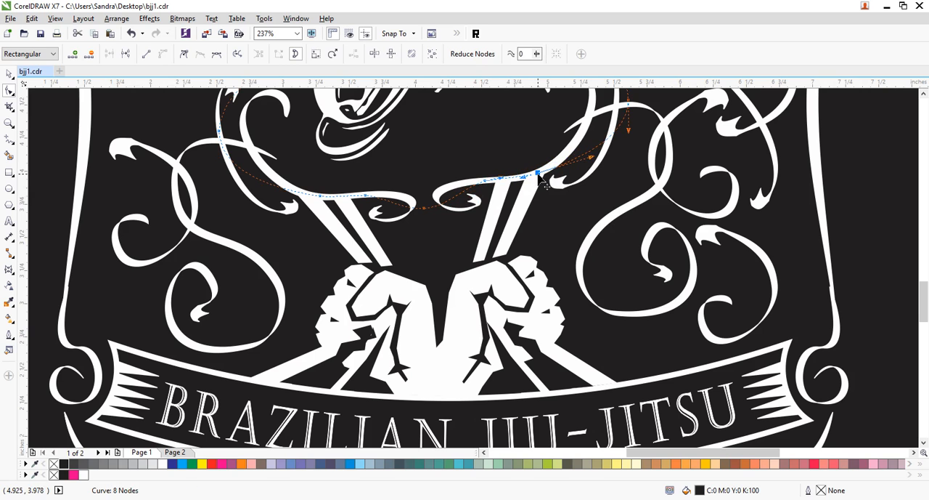
- Extend the lower ends of both left belt strips down to the left fist by moving their corner nodes
click(9, 73)
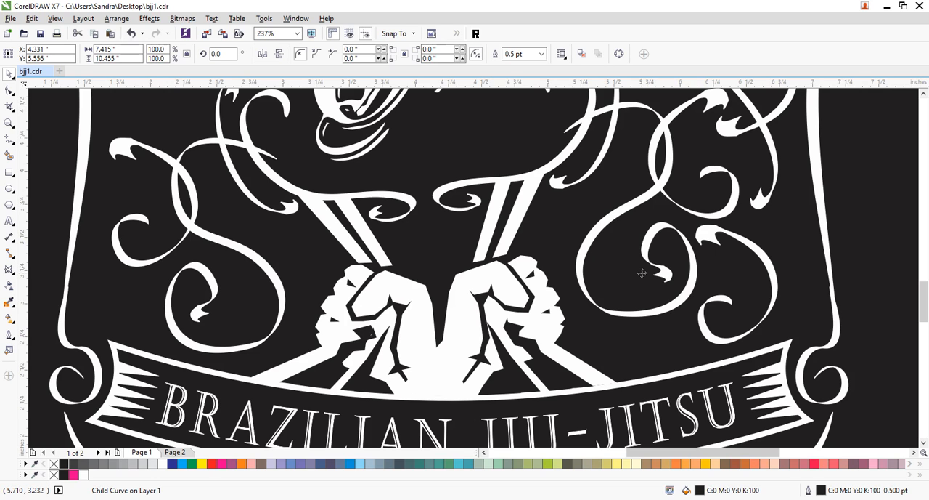
click(382, 258)
ctrl+click(382, 259)
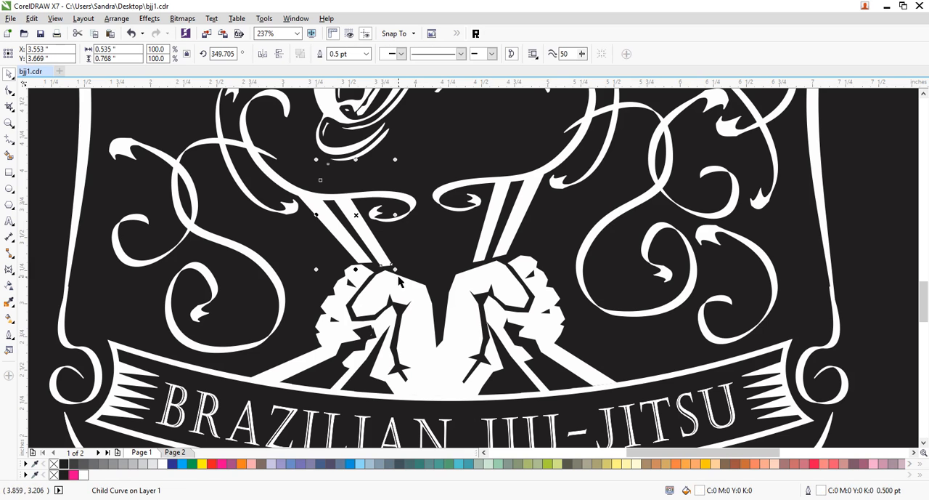
click(9, 90)
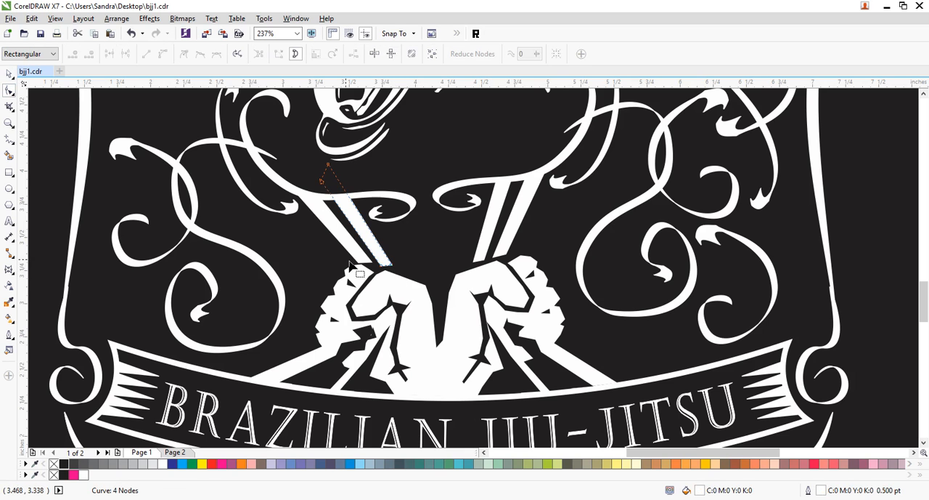
click(392, 266)
drag(392, 267, 396, 270)
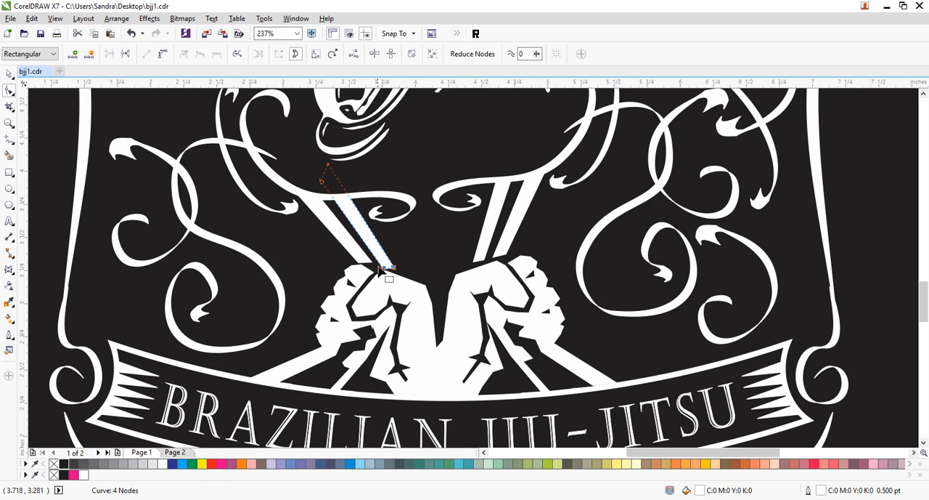
click(364, 258)
drag(375, 273, 375, 273)
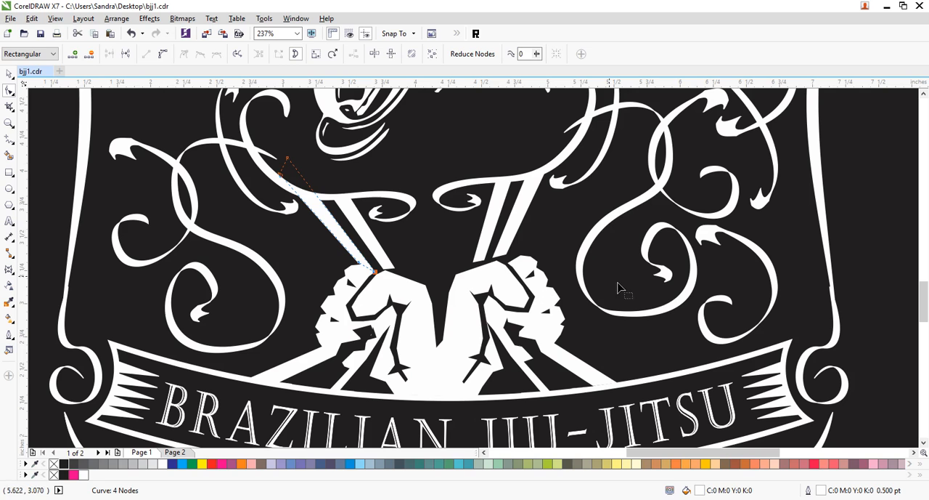
- Extend the lower ends of both right belt strips down to the right fist by moving their corner nodes
click(501, 256)
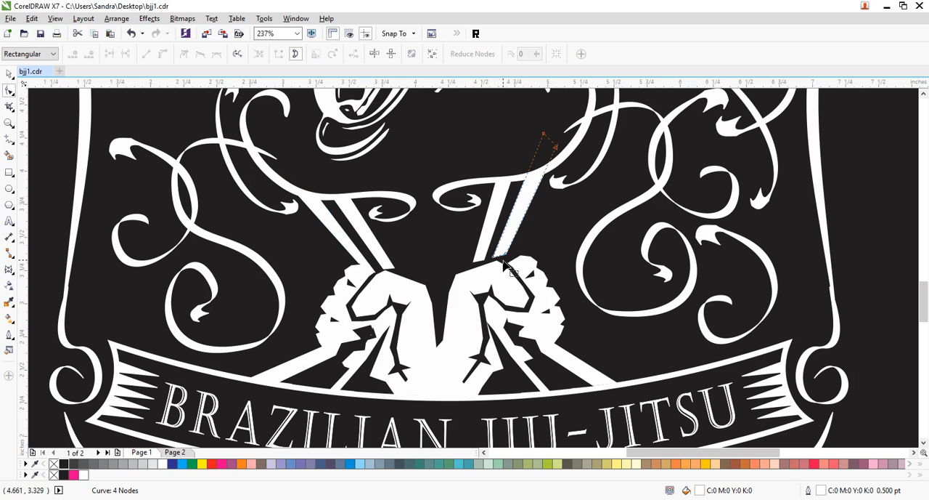
drag(495, 255, 506, 258)
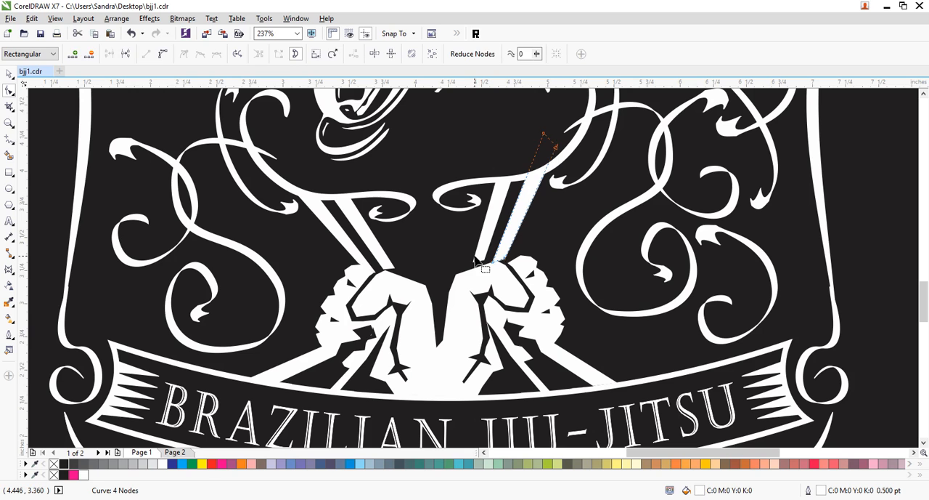
drag(475, 268, 475, 271)
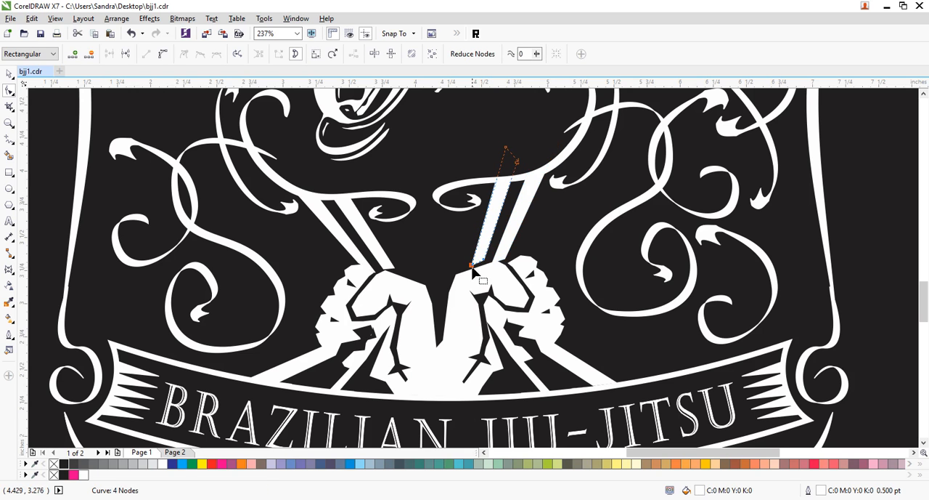
double_click(9, 123)
click(9, 73)
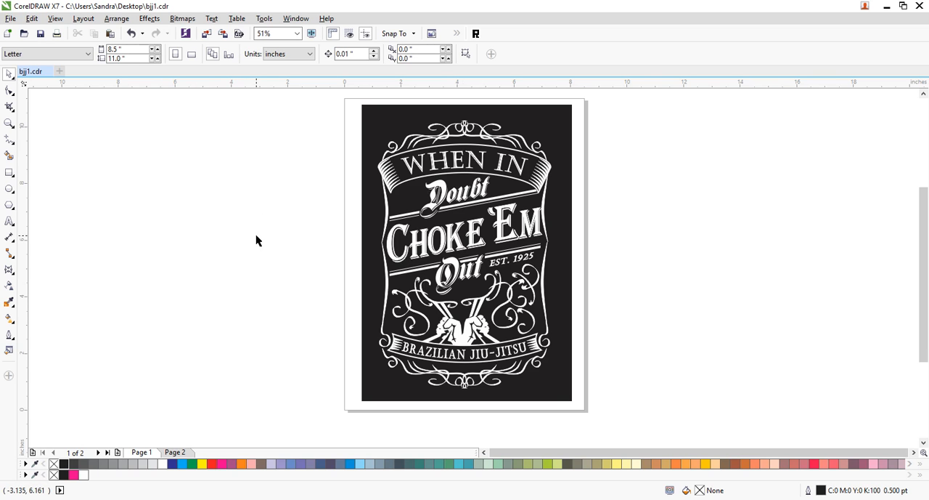
- Move the concrete texture bitmap off page 2 onto the desktop area and return to the design on page 1
click(175, 453)
click(459, 249)
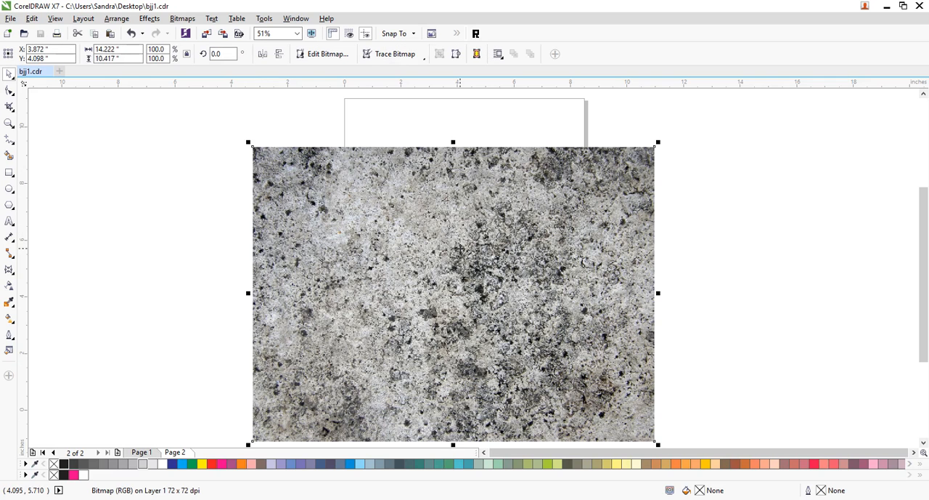
drag(459, 249, 821, 213)
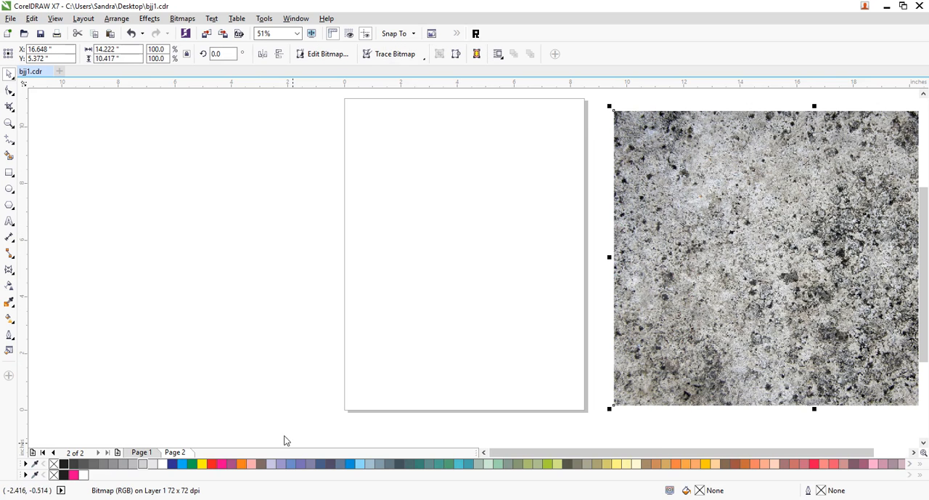
click(152, 453)
click(671, 282)
click(914, 451)
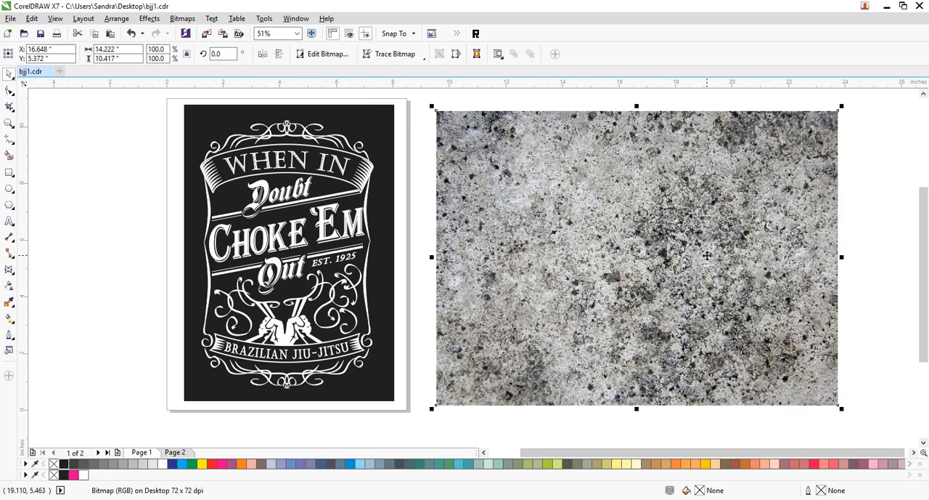
- Change the color mode of the concrete texture bitmap to grayscale
click(149, 18)
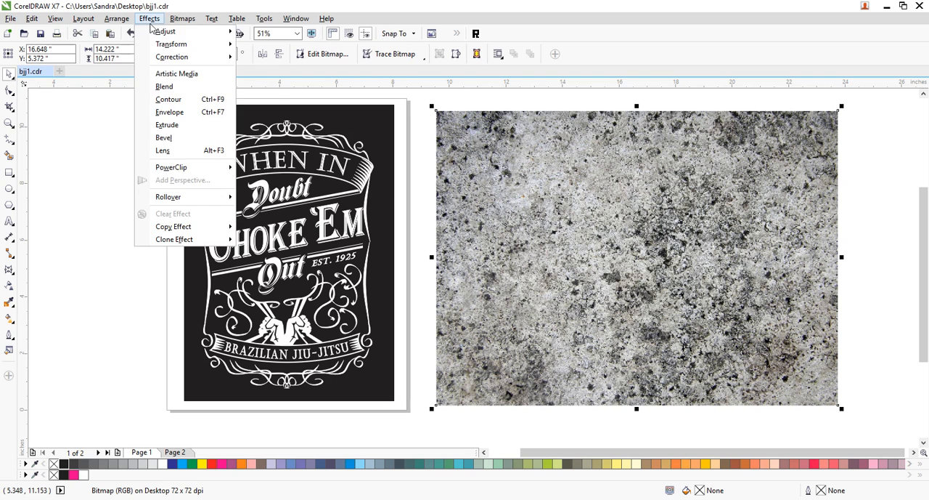
mouse_move(161, 33)
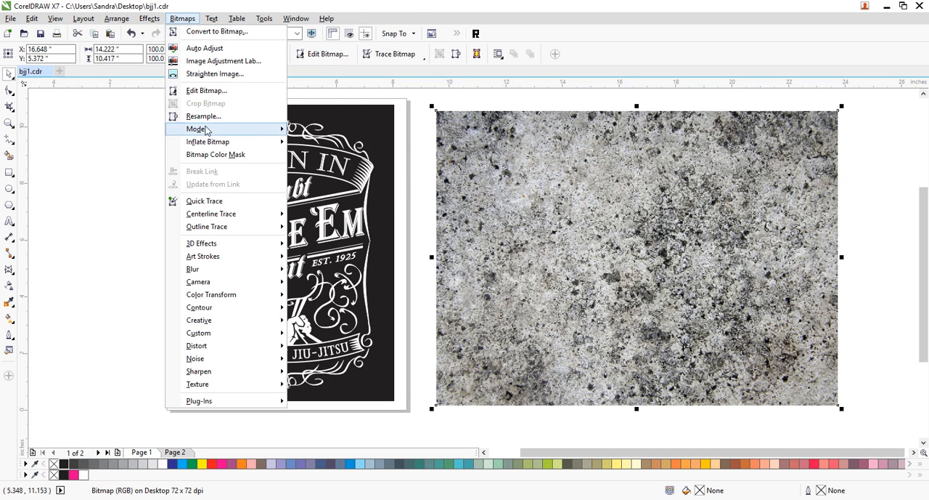
mouse_move(207, 130)
click(355, 143)
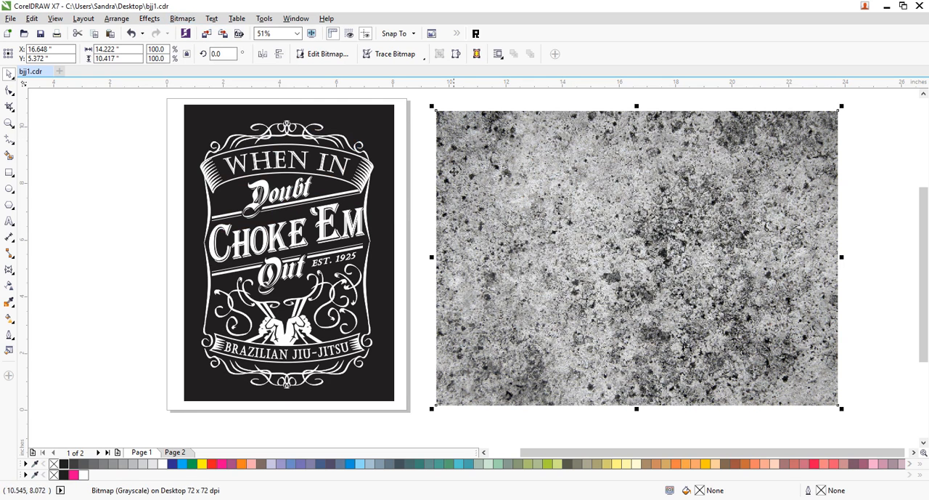
- Try to convert the texture to a 200 dpi Grayscale (8-bit) bitmap without a transparent background while it lies off the page
click(191, 19)
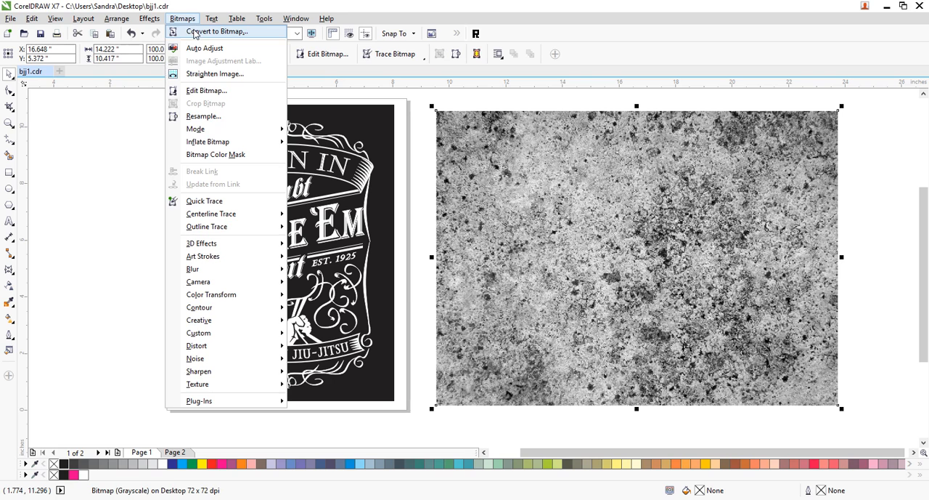
click(210, 32)
click(460, 225)
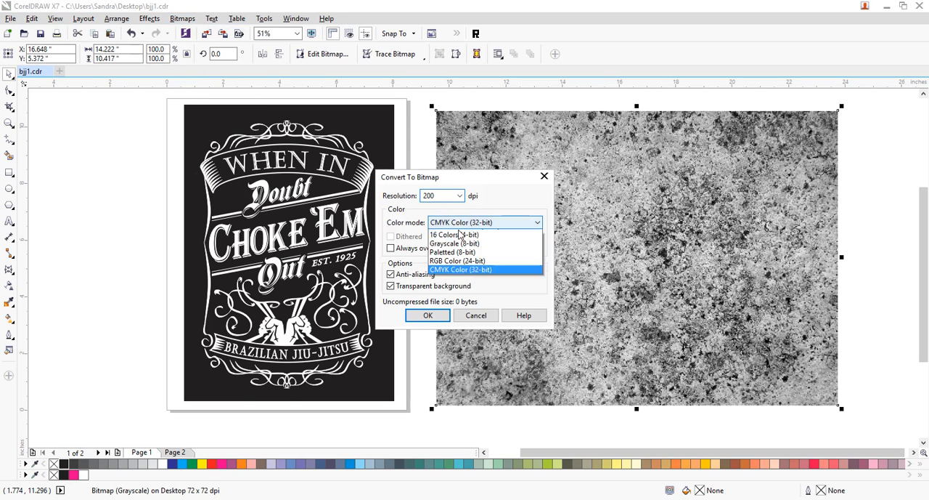
click(457, 256)
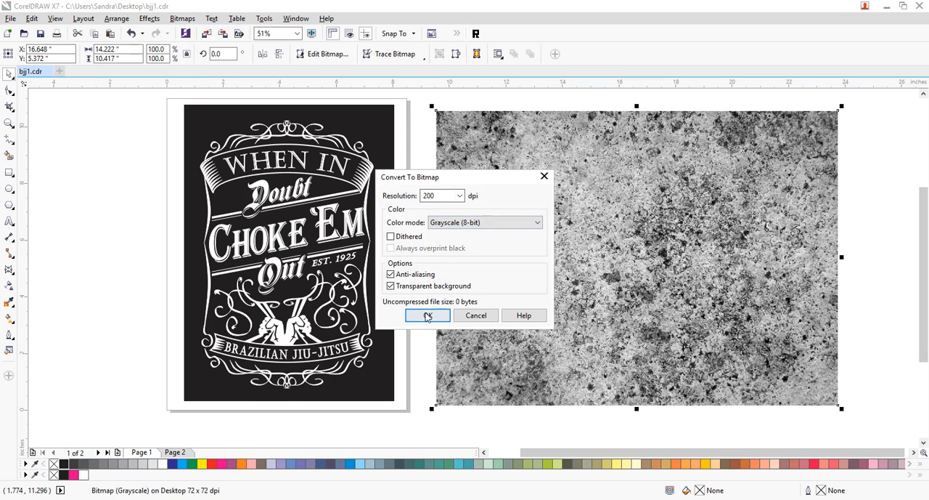
click(391, 287)
click(428, 317)
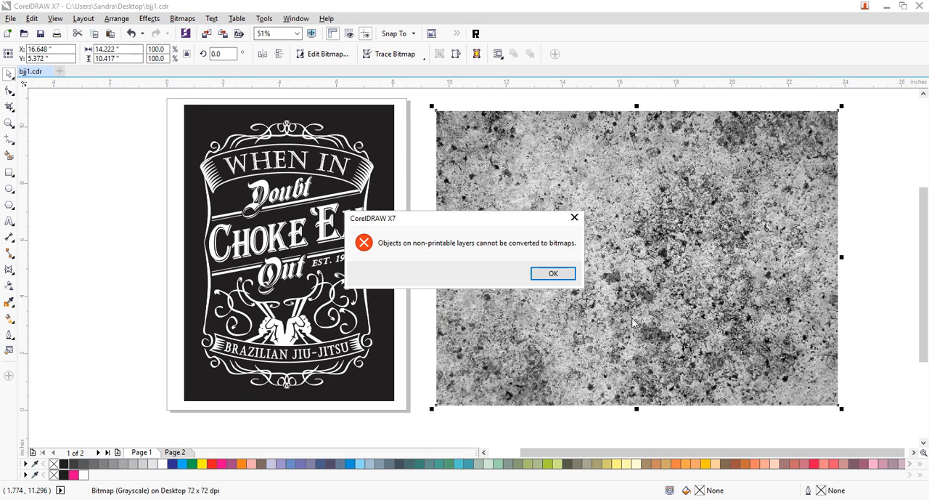
click(553, 273)
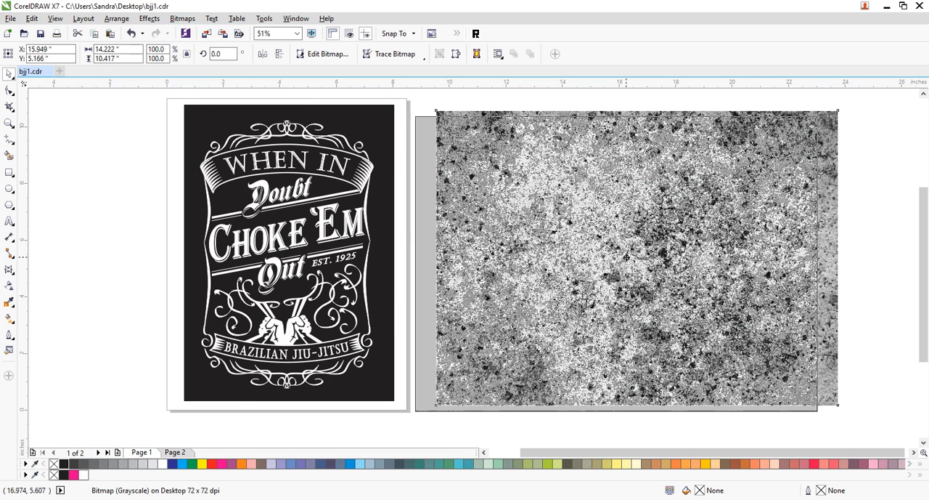
- Move the texture to overlap the page edge, convert it to a 200 dpi grayscale bitmap and scale it to about 95%
click(182, 18)
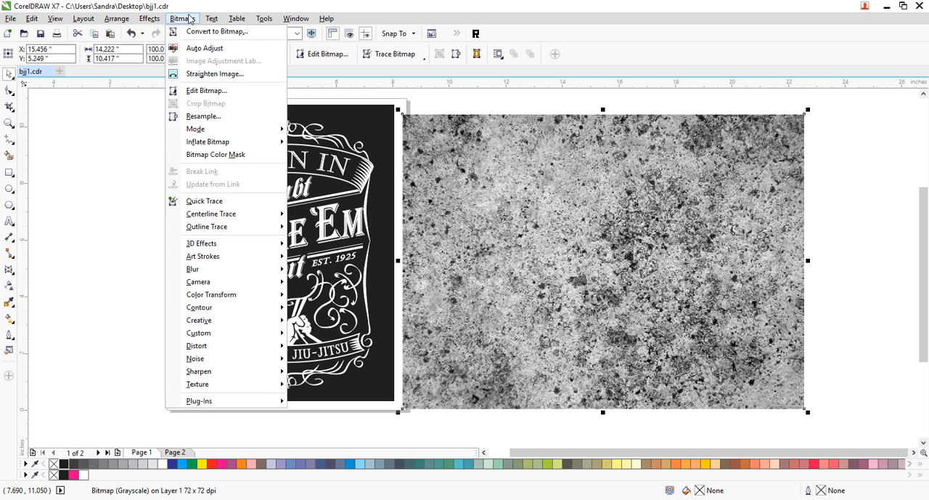
click(194, 32)
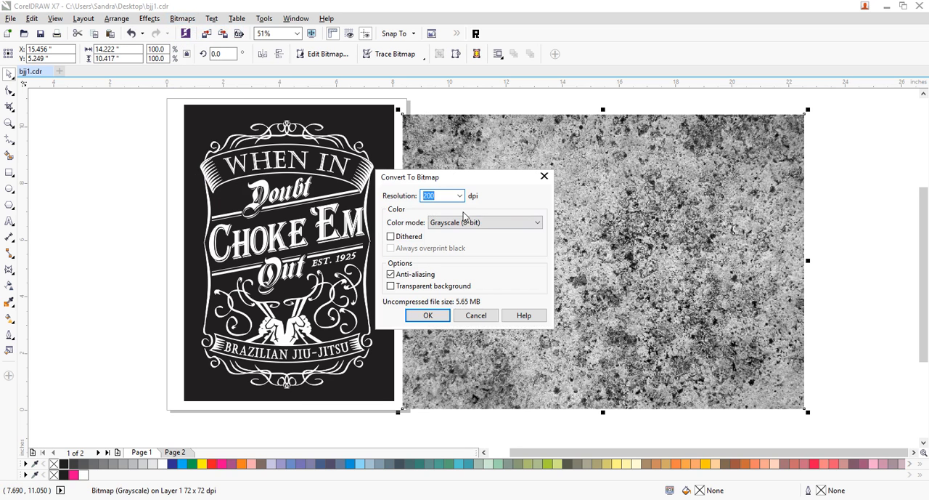
click(427, 315)
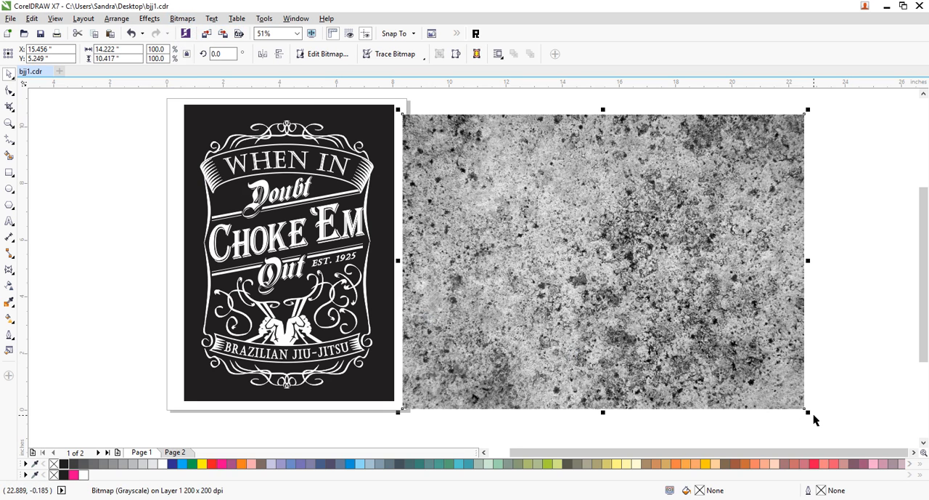
drag(811, 412, 791, 399)
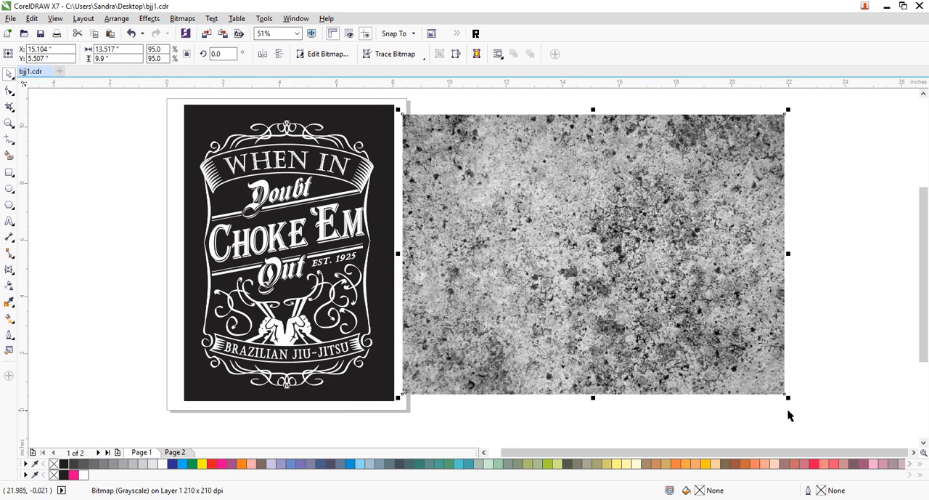
- Apply a steep Tone Curve to the concrete texture, with the lower node at 43, 0 and the upper node at 65, 202
click(148, 18)
mouse_move(158, 32)
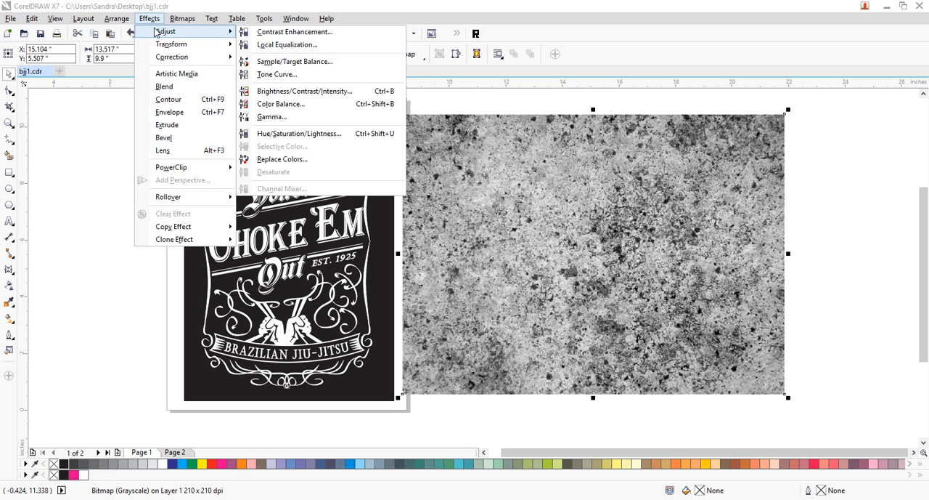
click(276, 75)
click(427, 190)
drag(426, 190, 321, 177)
drag(453, 118, 329, 123)
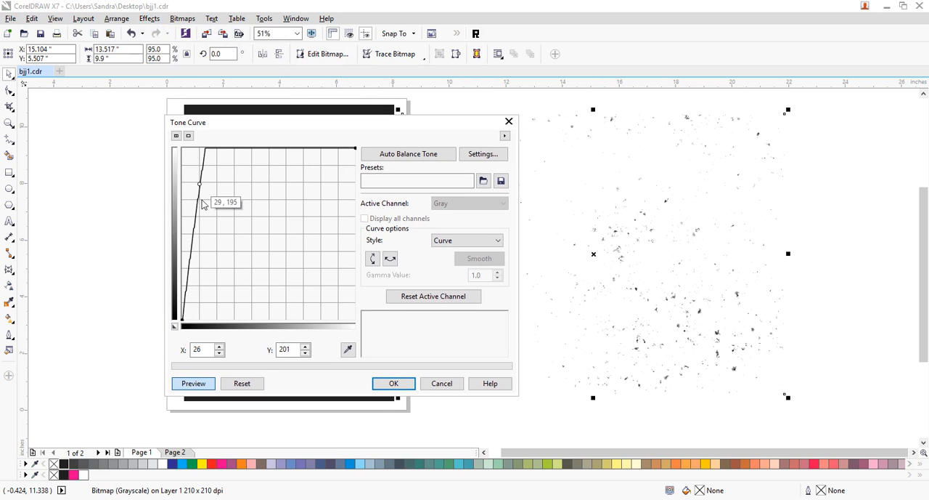
drag(188, 301, 190, 312)
drag(200, 184, 213, 183)
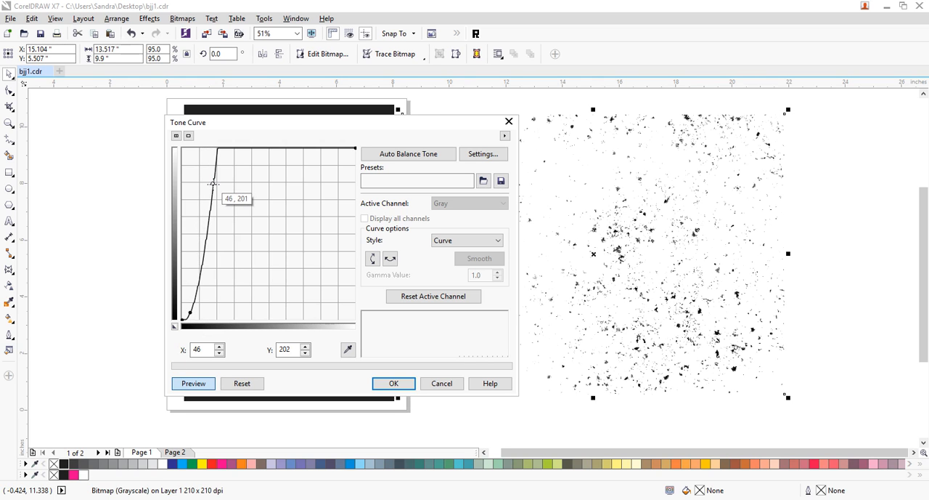
drag(190, 313, 201, 317)
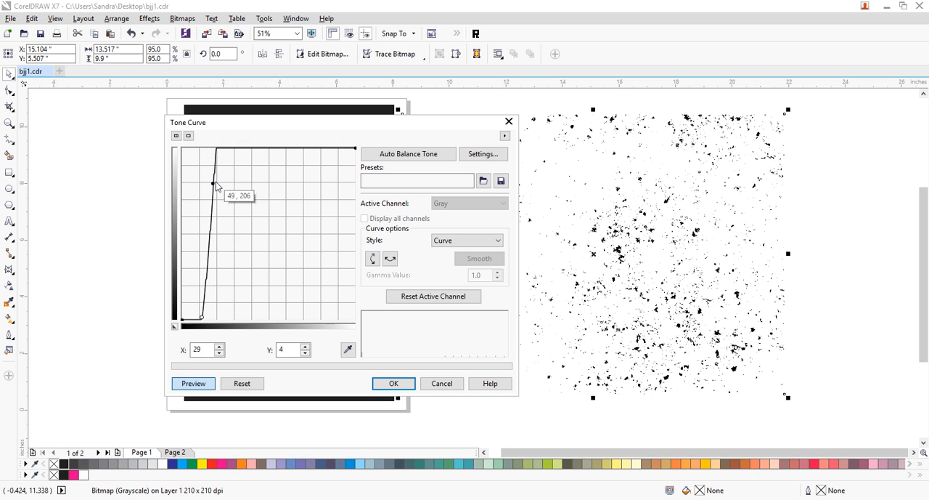
drag(213, 184, 221, 183)
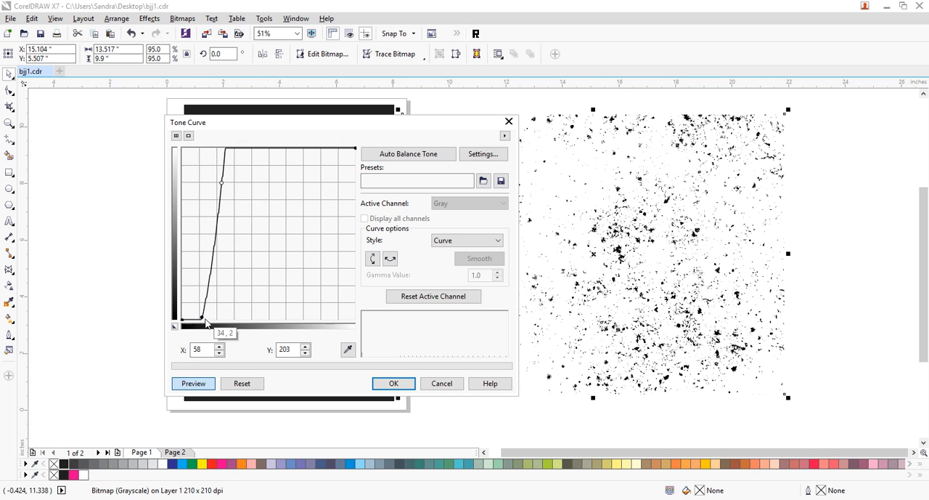
drag(201, 316, 206, 317)
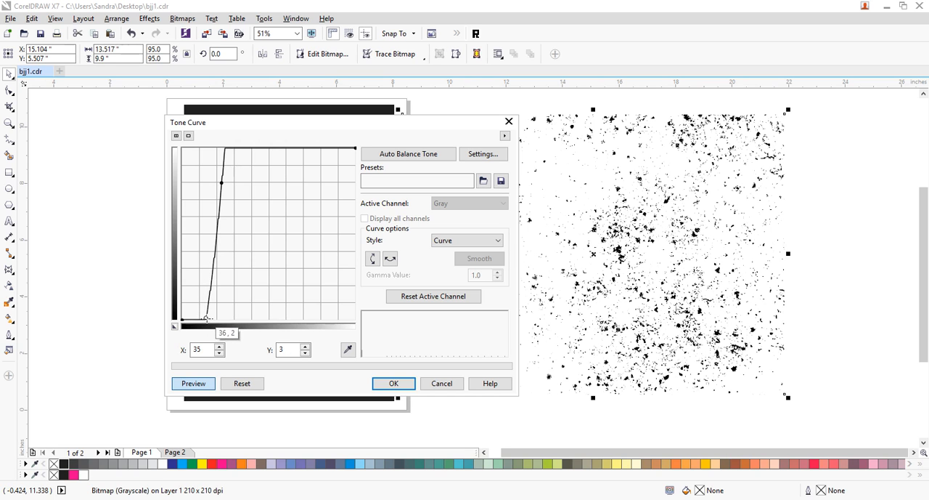
drag(222, 183, 226, 183)
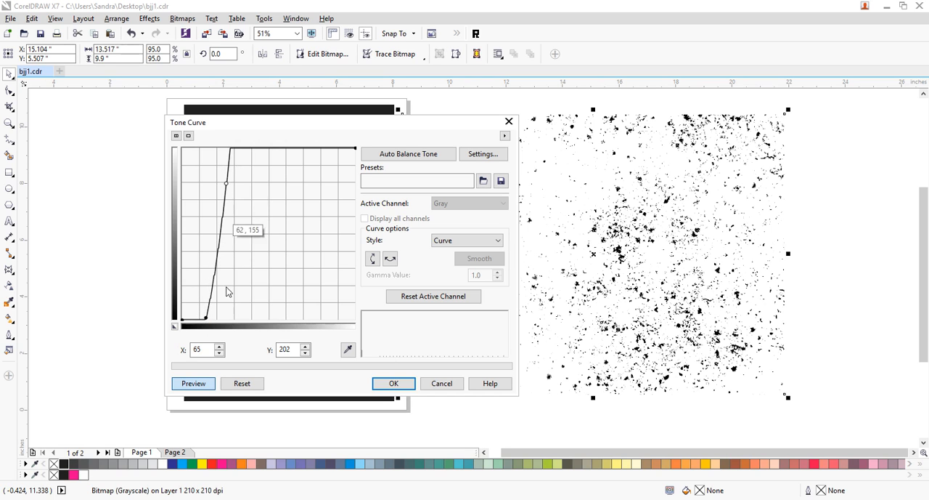
drag(211, 318, 212, 320)
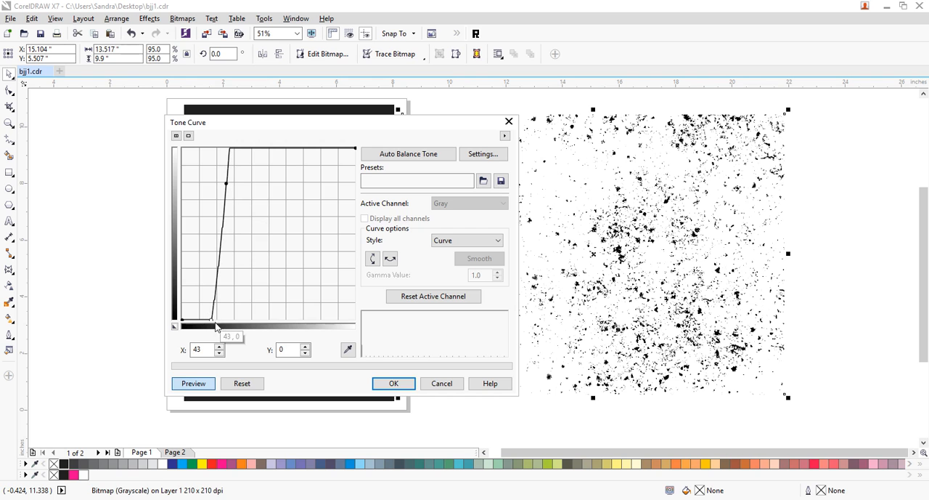
click(394, 383)
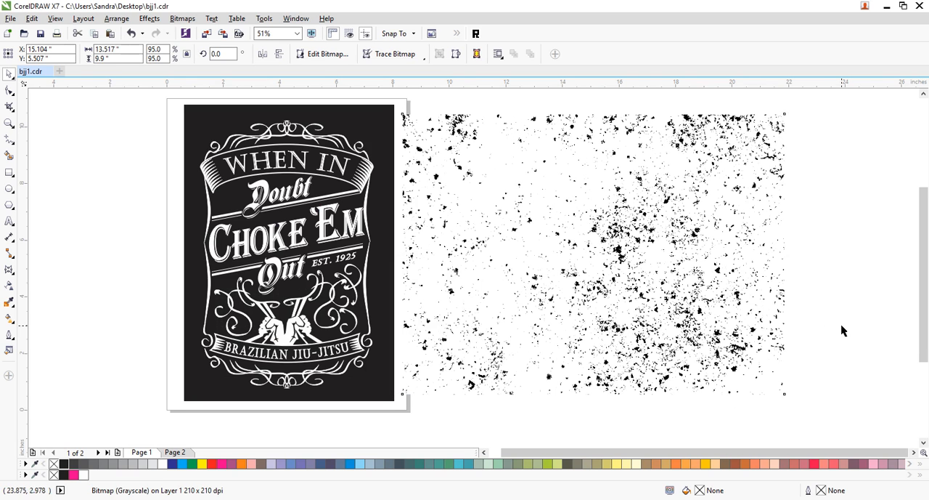
- Scale the texture to about 43% and convert it to Black and White (1-bit) using Line Art with threshold 117
drag(785, 393, 577, 269)
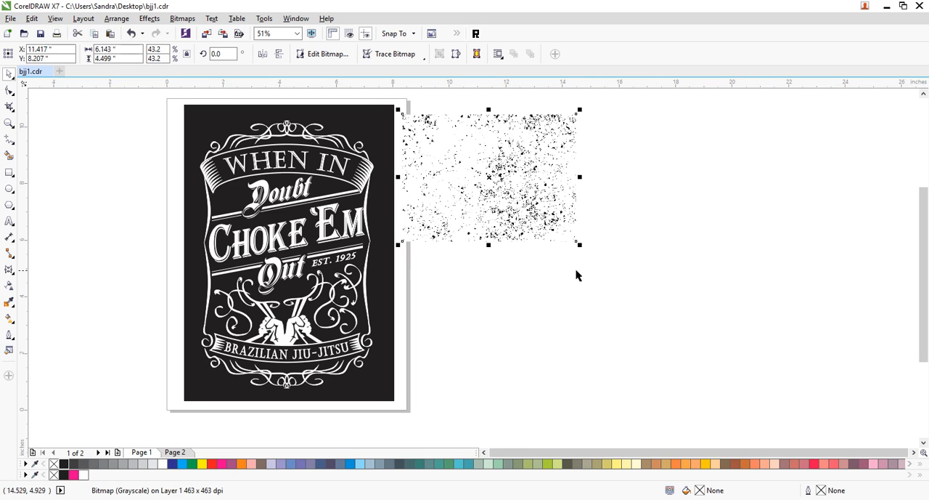
click(628, 289)
click(557, 217)
click(176, 22)
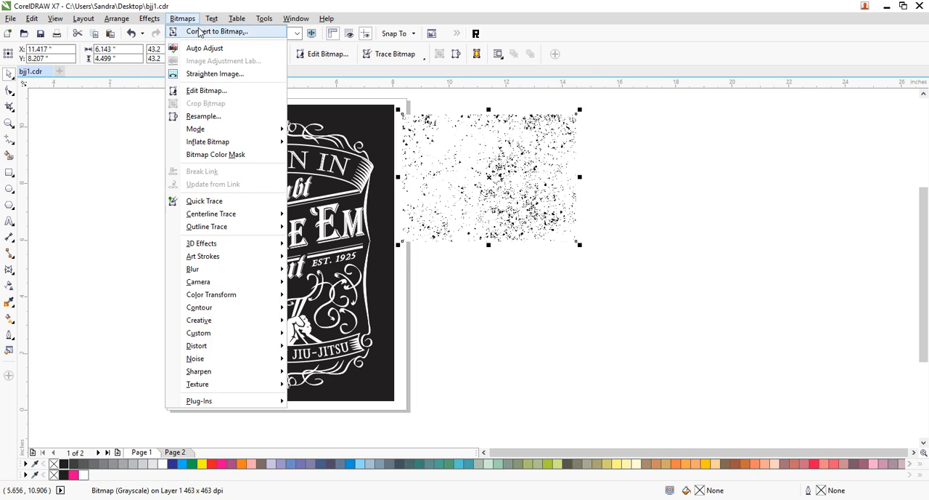
mouse_move(208, 131)
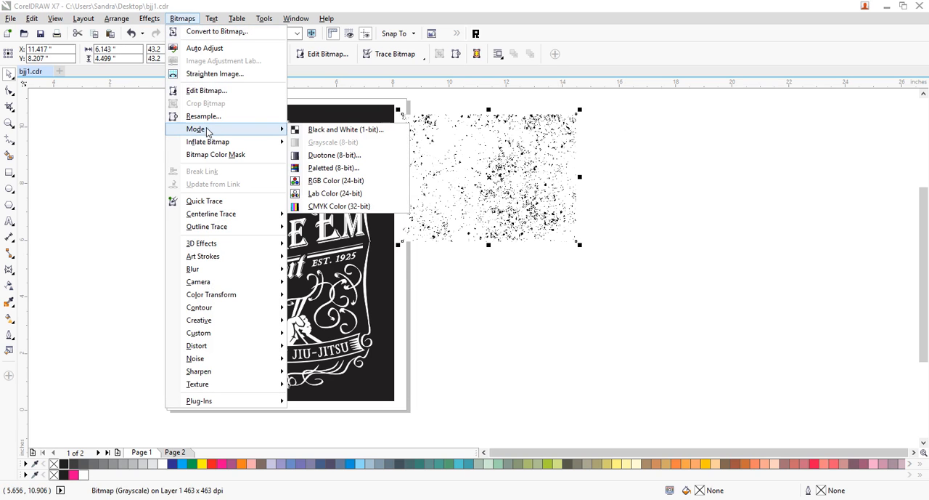
click(326, 128)
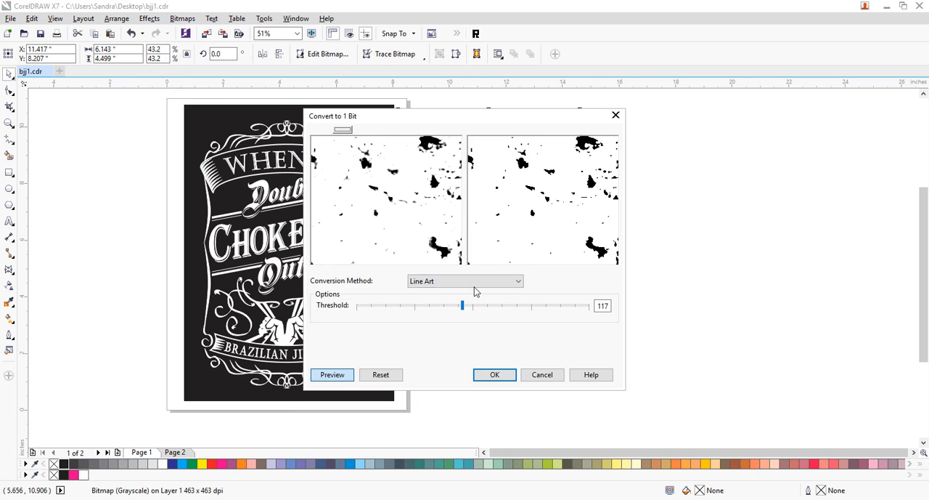
click(501, 376)
- Remove the fill from the monochrome texture and place it over the upper part of the black design
drag(528, 172, 534, 267)
click(53, 464)
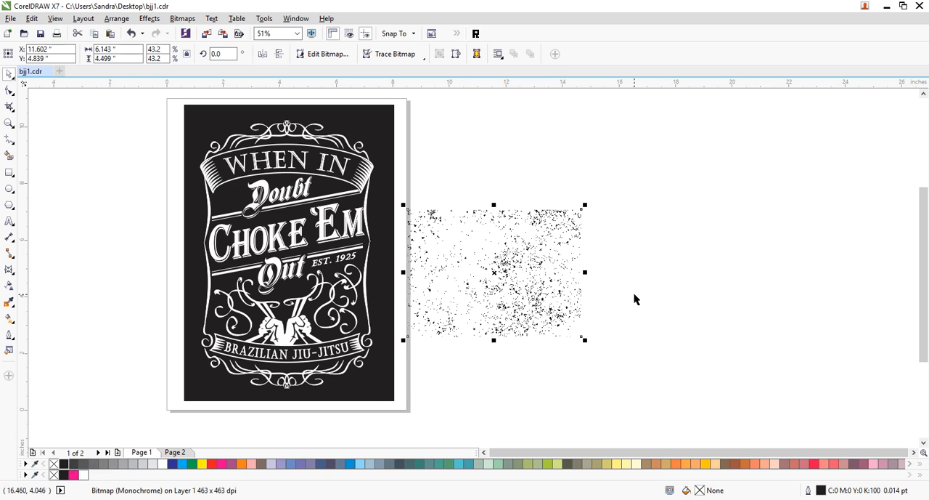
drag(541, 311, 316, 201)
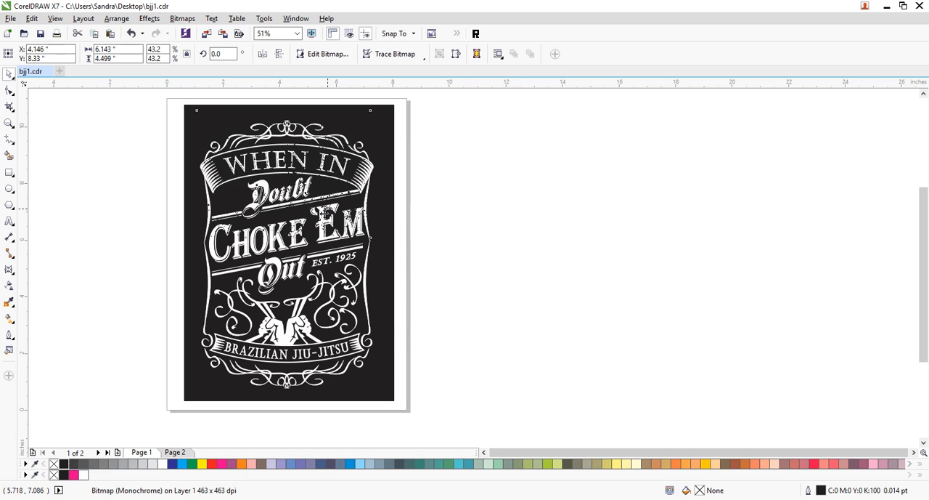
click(455, 290)
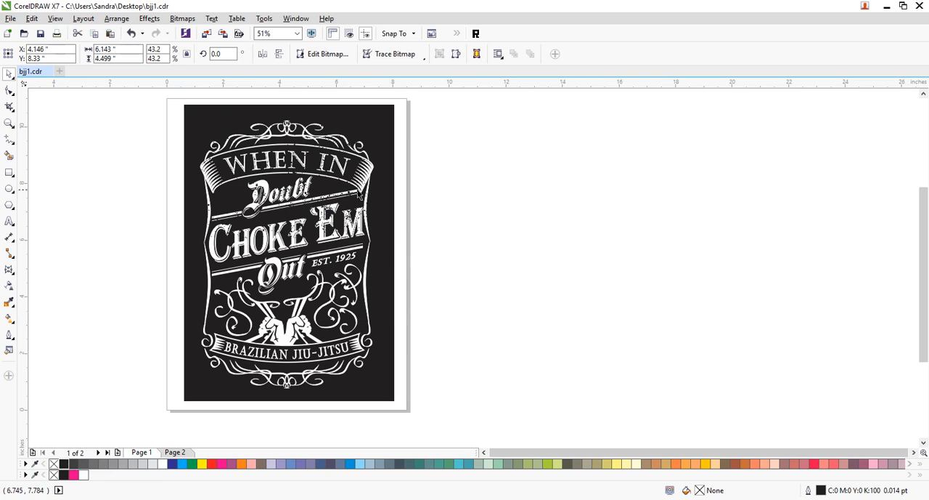
- Scale the texture to about 30.5% and place copies over the right middle area and the hands at the bottom of the design
click(340, 195)
drag(373, 241, 323, 202)
drag(303, 167, 360, 261)
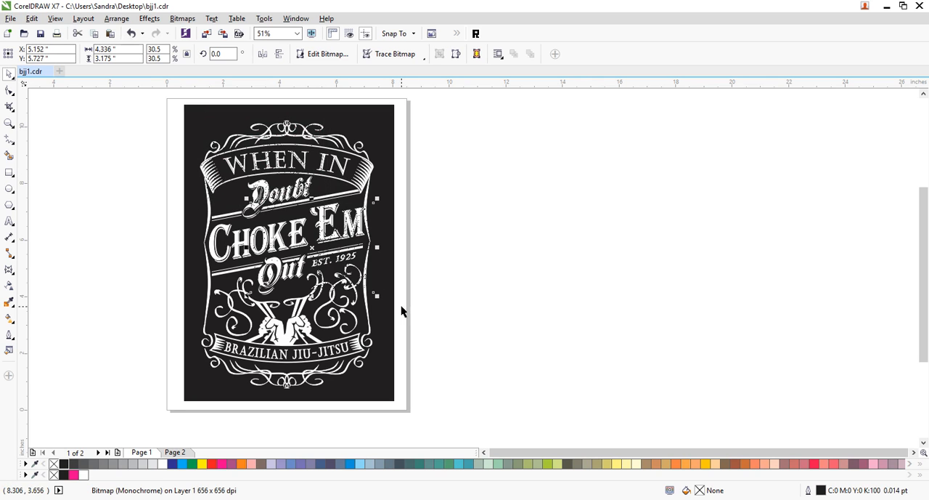
drag(326, 241, 328, 351)
click(515, 318)
click(570, 344)
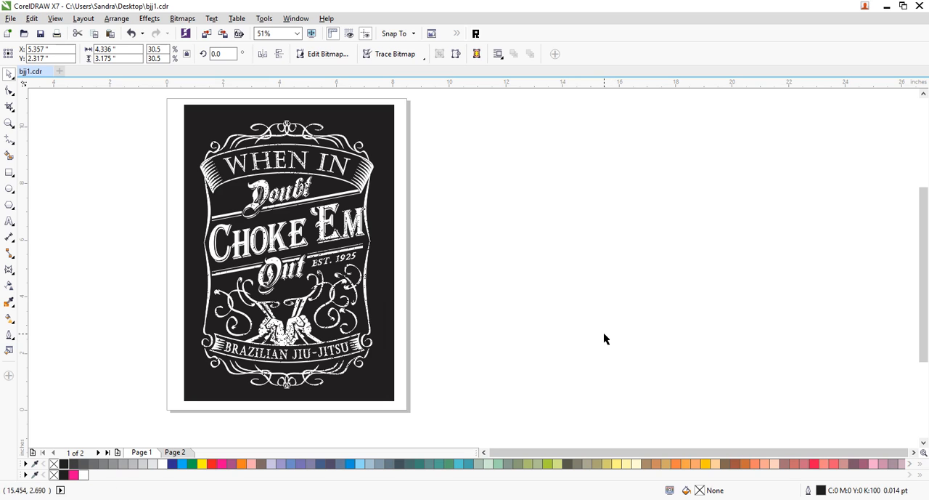
- Place another copy of the texture over the left middle of the design and rotate it to about 267 degrees
drag(327, 348, 281, 236)
click(293, 230)
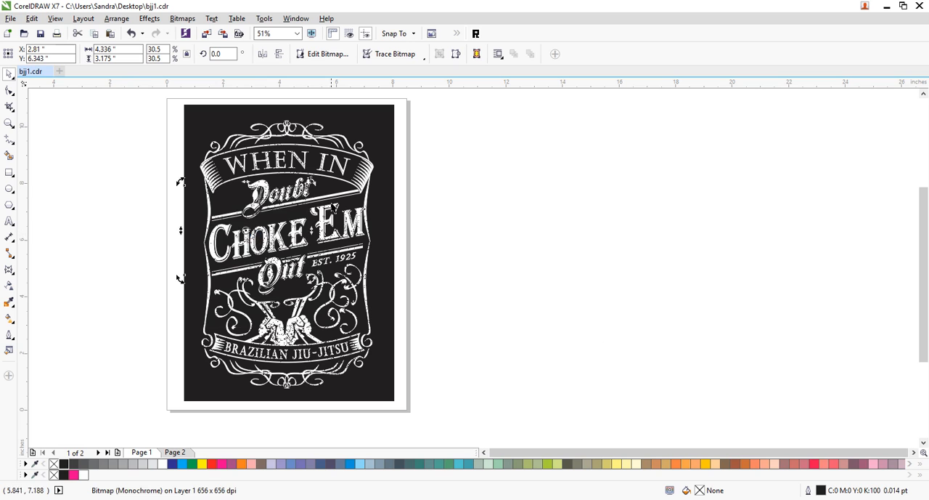
drag(315, 180, 262, 225)
click(563, 213)
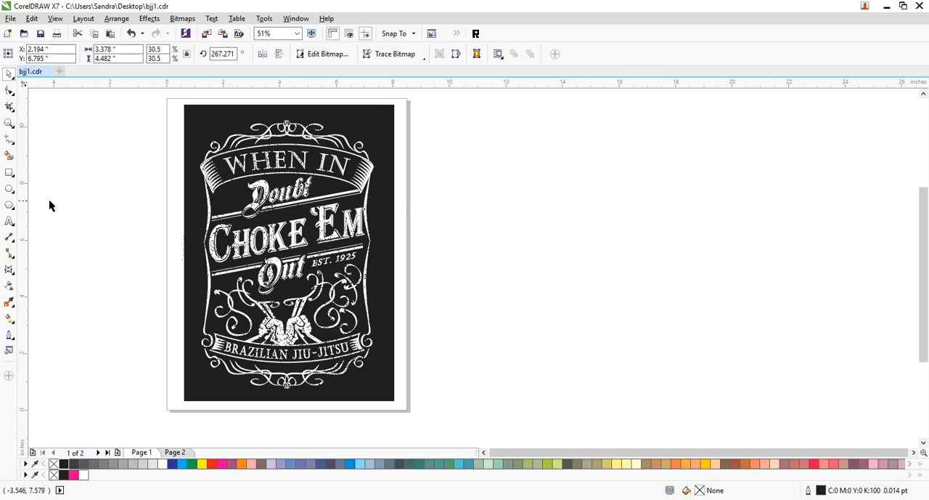
- Open the Contour settings with the distressed design framed in view
click(9, 124)
drag(191, 112, 382, 393)
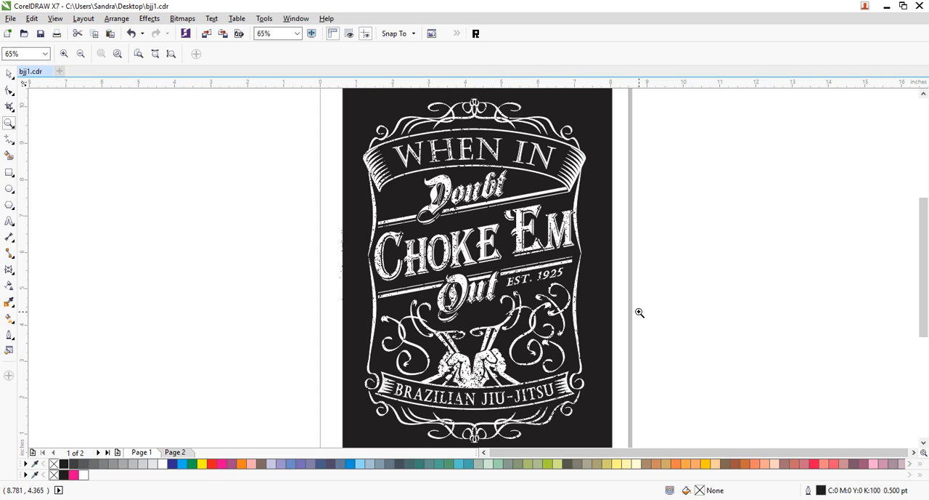
key(ctrl+F9)
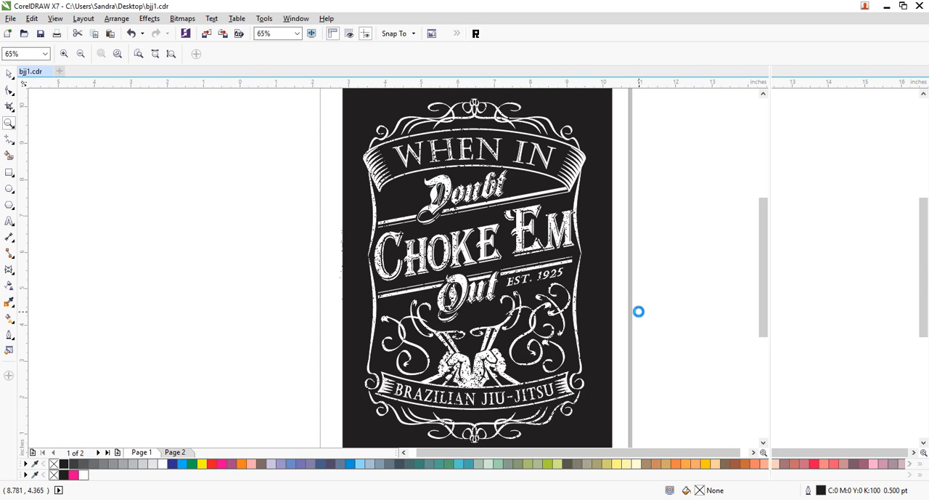